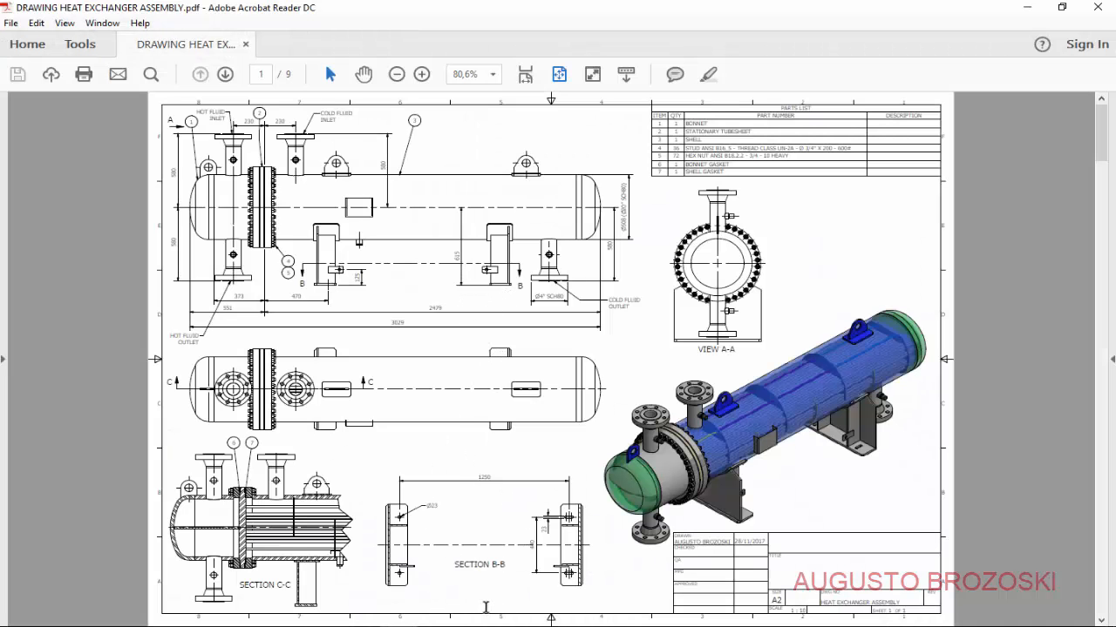
# Step: Review the overall assembly and support saddle sheets of the heat exchanger drawing PDF, and switch to Autodesk Inventor
pyautogui.scroll(-2, 462, 475)
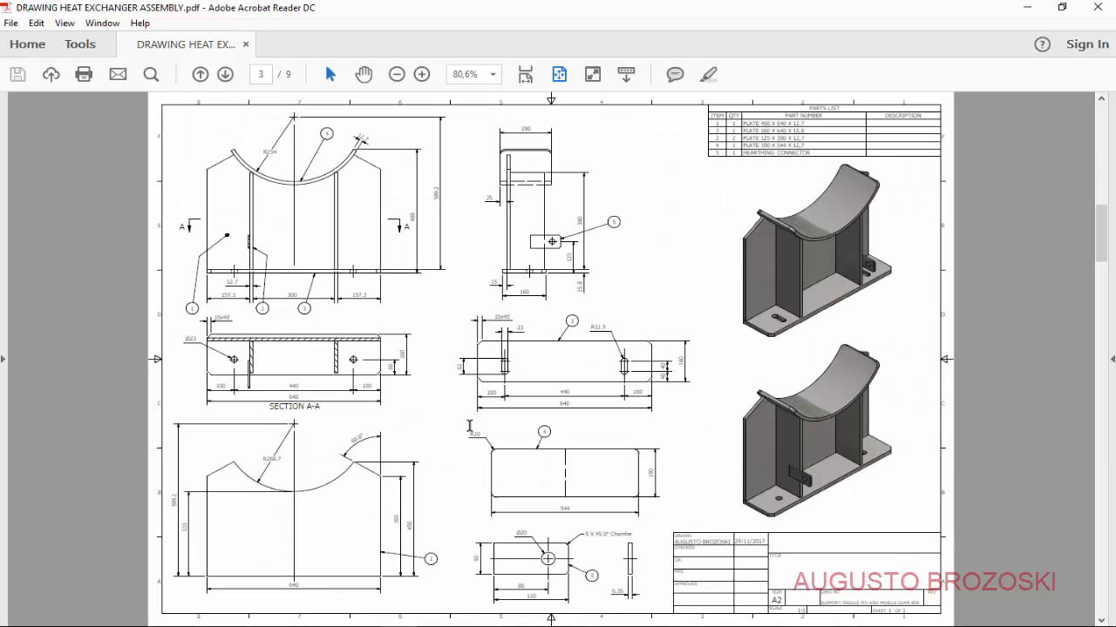
pyautogui.scroll(1, 478, 393)
pyautogui.scroll(-1, 479, 393)
pyautogui.scroll(2, 478, 393)
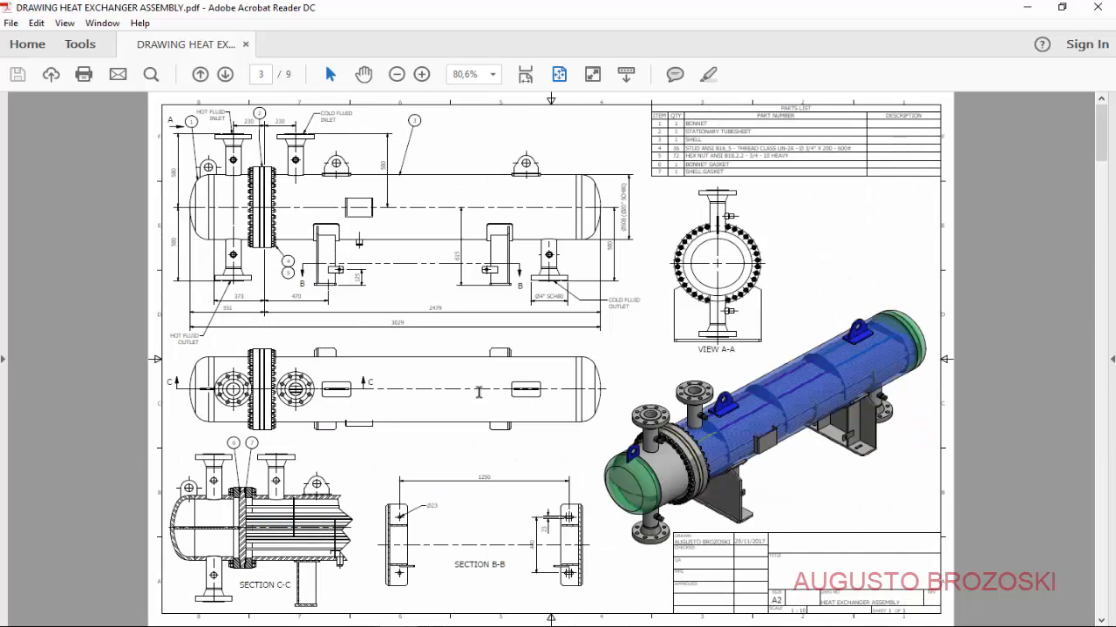
pyautogui.click(1017, 13)
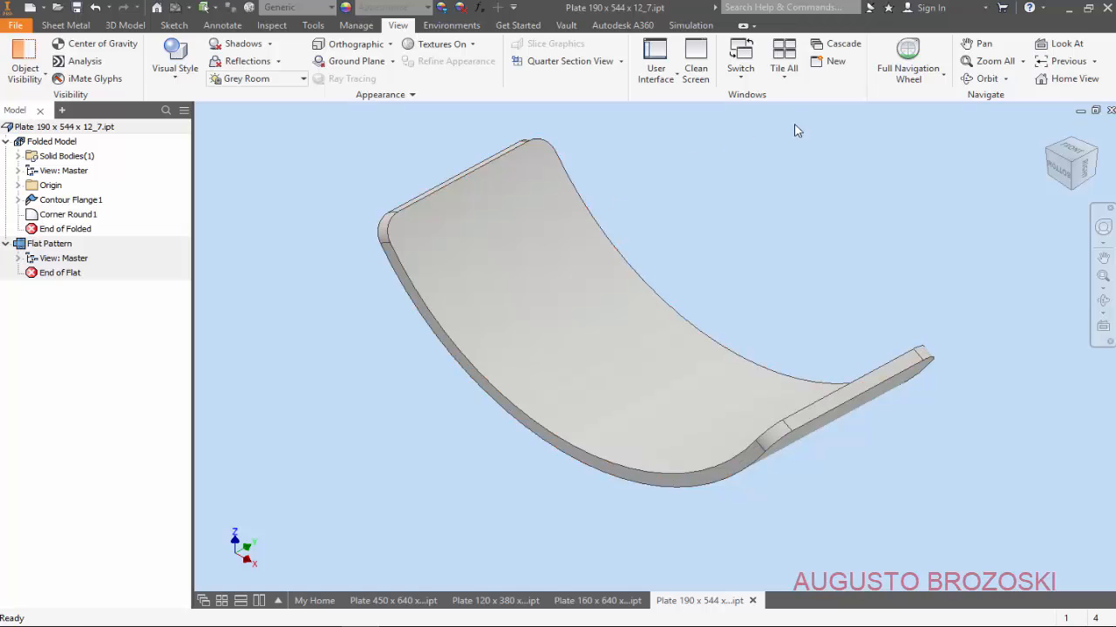
# Step: Tile all open part windows to view the saddle plates together, and maximize Plate 190 x 544 x 12_7 again
pyautogui.click(784, 55)
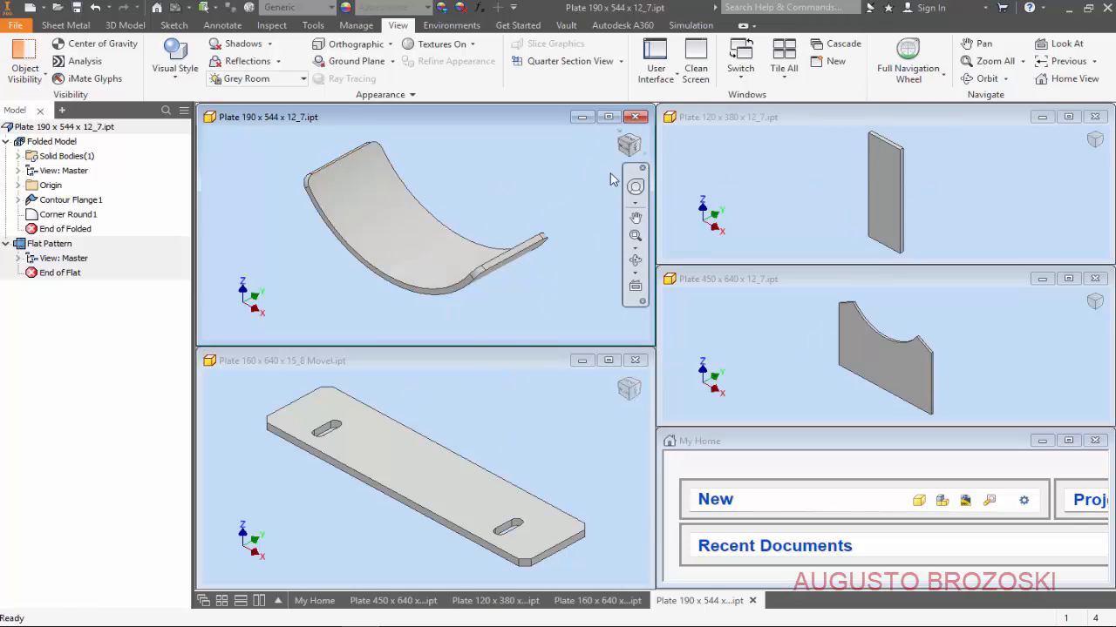
pyautogui.click(608, 117)
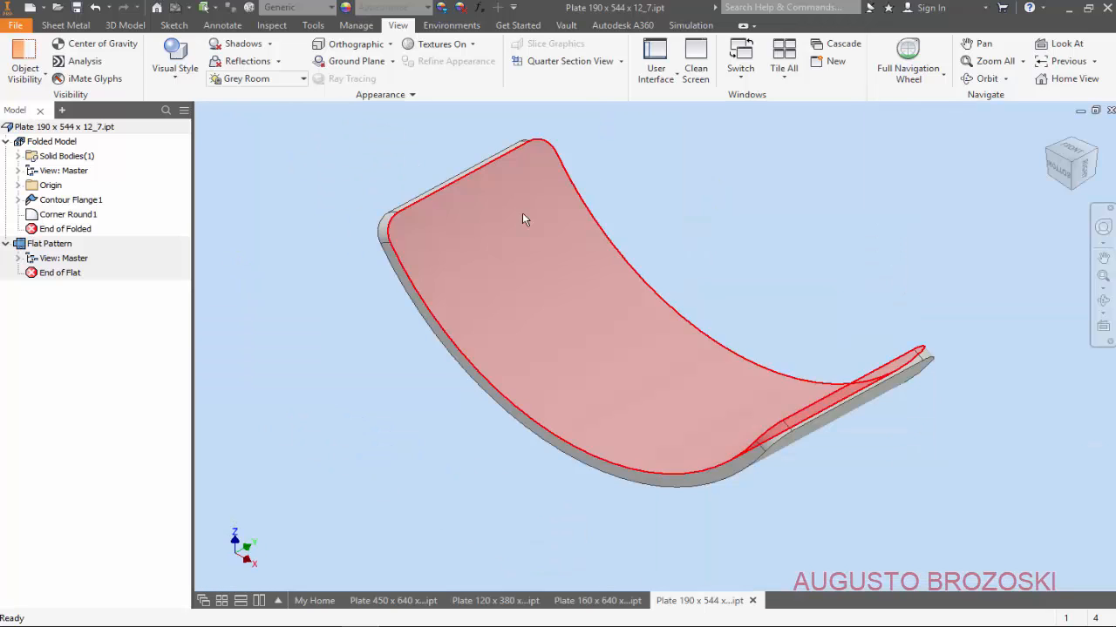
# Step: Create a new assembly from the metric Standard (mm).iam template
pyautogui.click(29, 8)
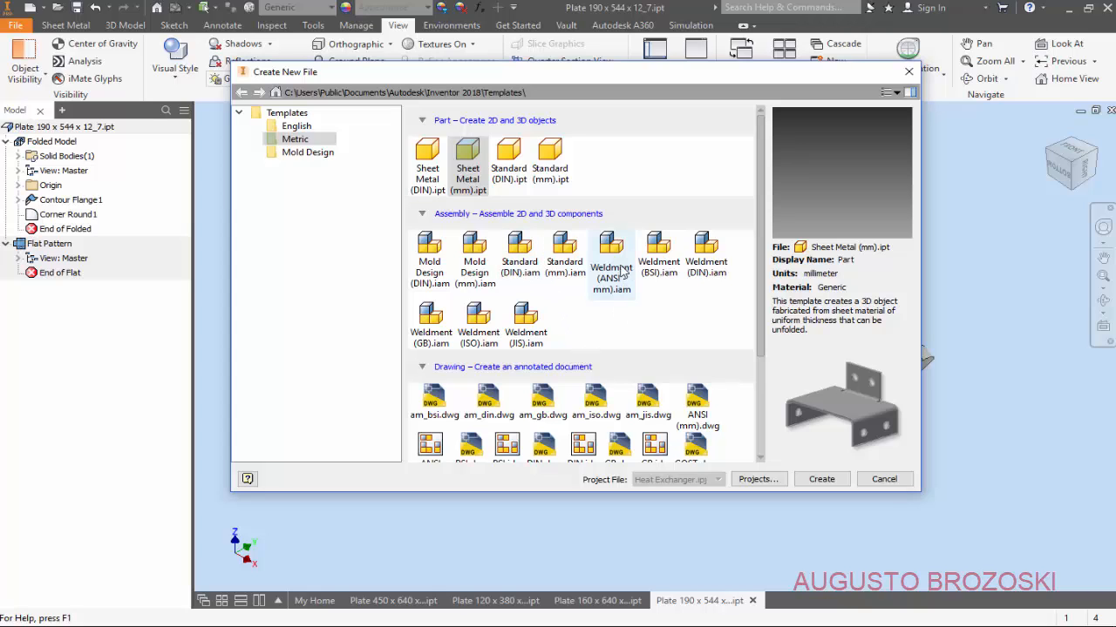
pyautogui.click(566, 253)
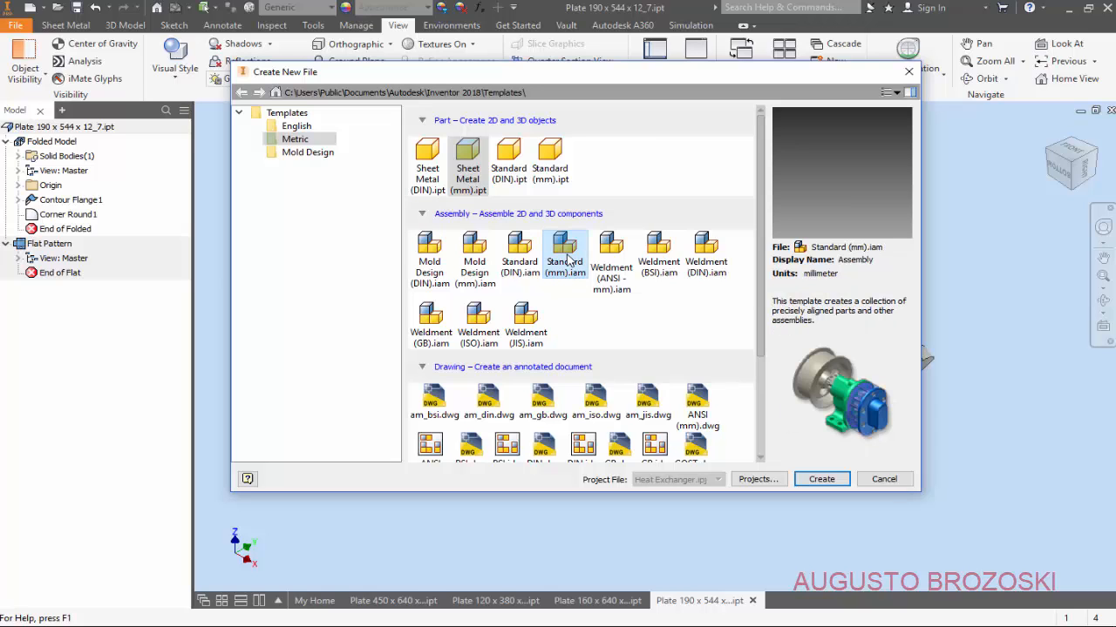
pyautogui.click(821, 478)
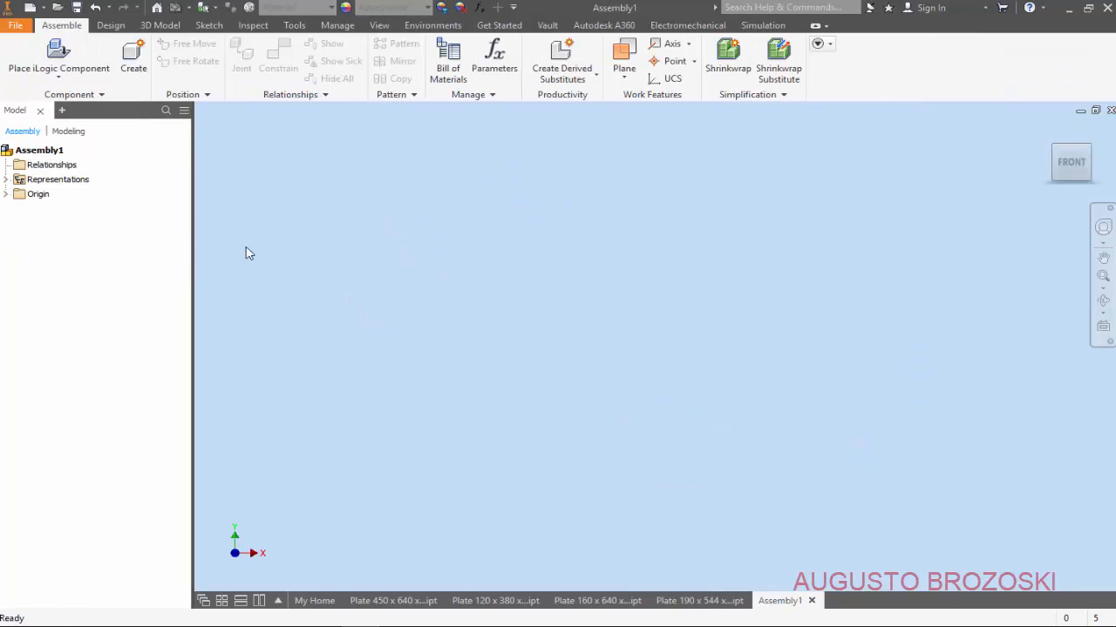
# Step: Save the new assembly as Support Saddle Fix in the Heat Exchanger Video folder
pyautogui.click(77, 8)
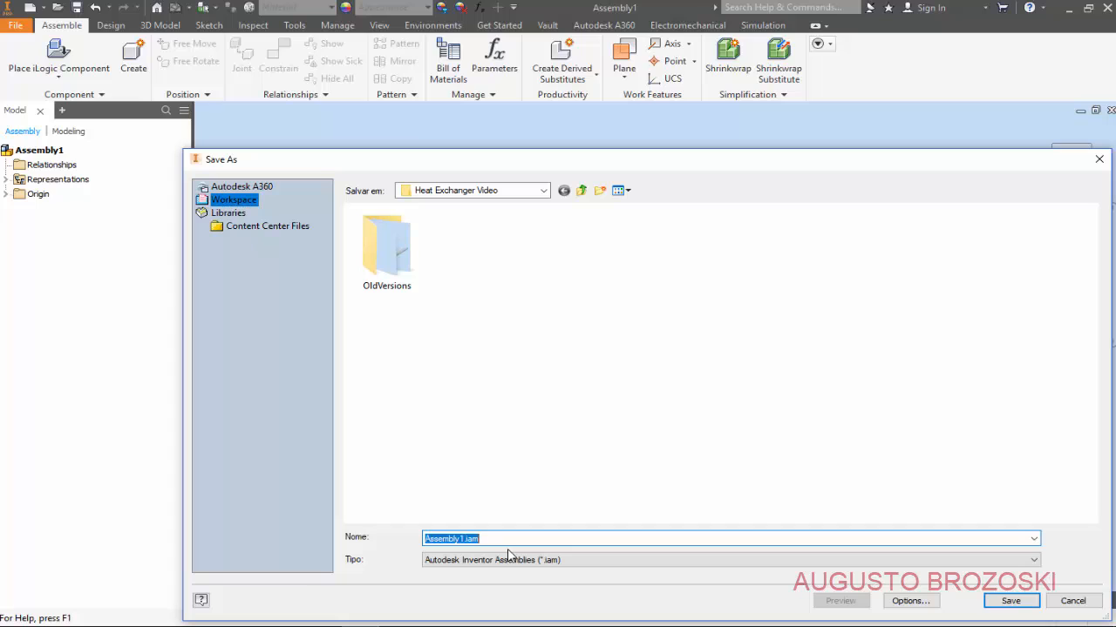
pyautogui.write('S')
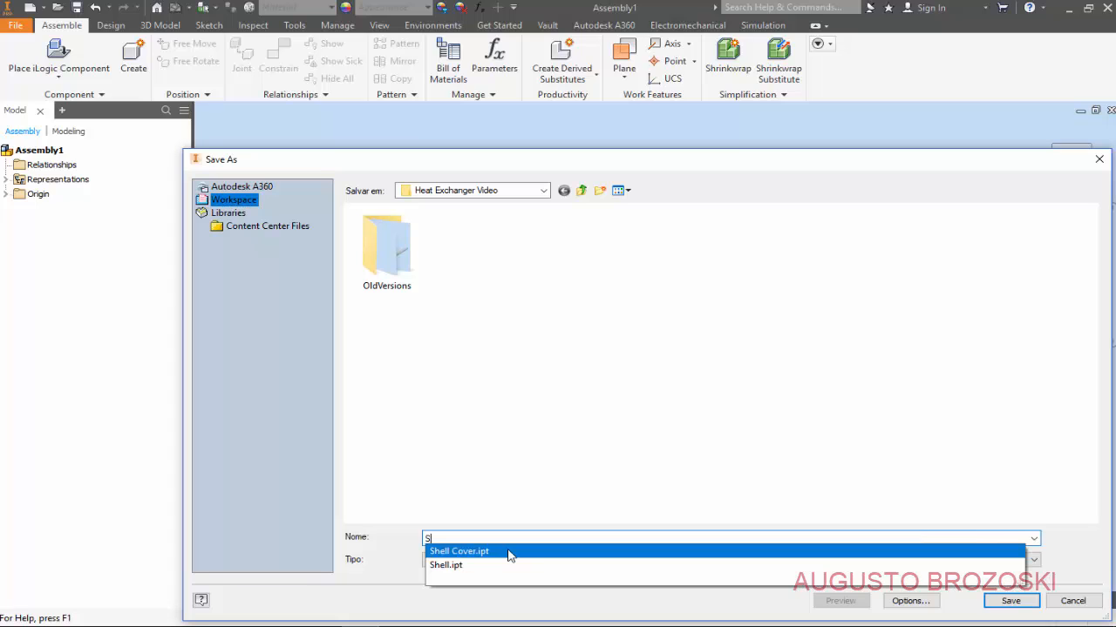
pyautogui.write('upport Saddle Fix')
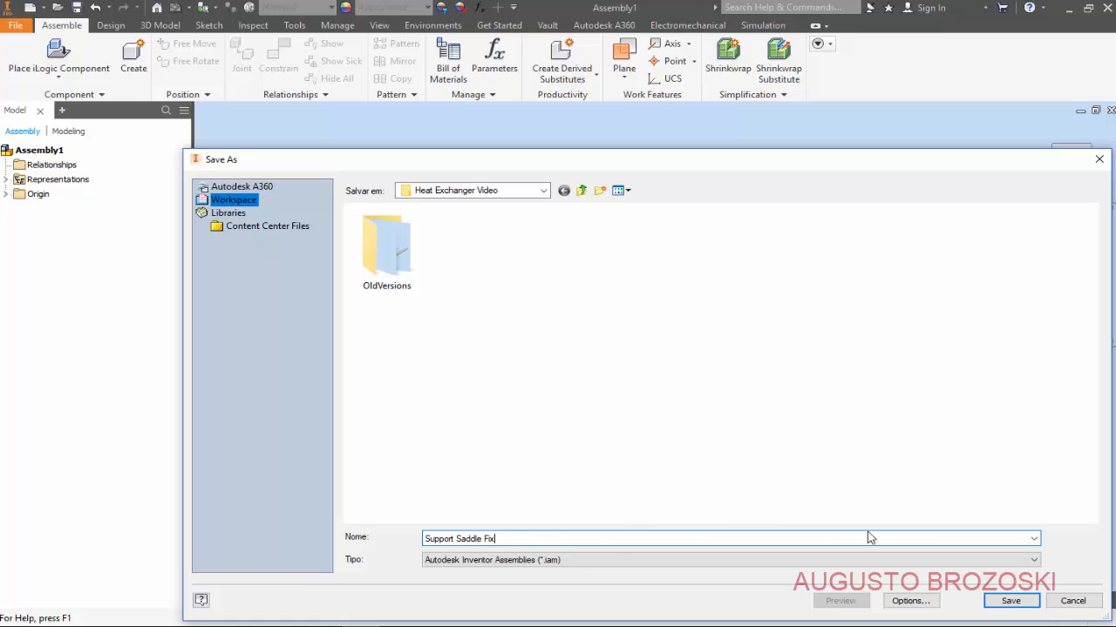
pyautogui.click(1009, 599)
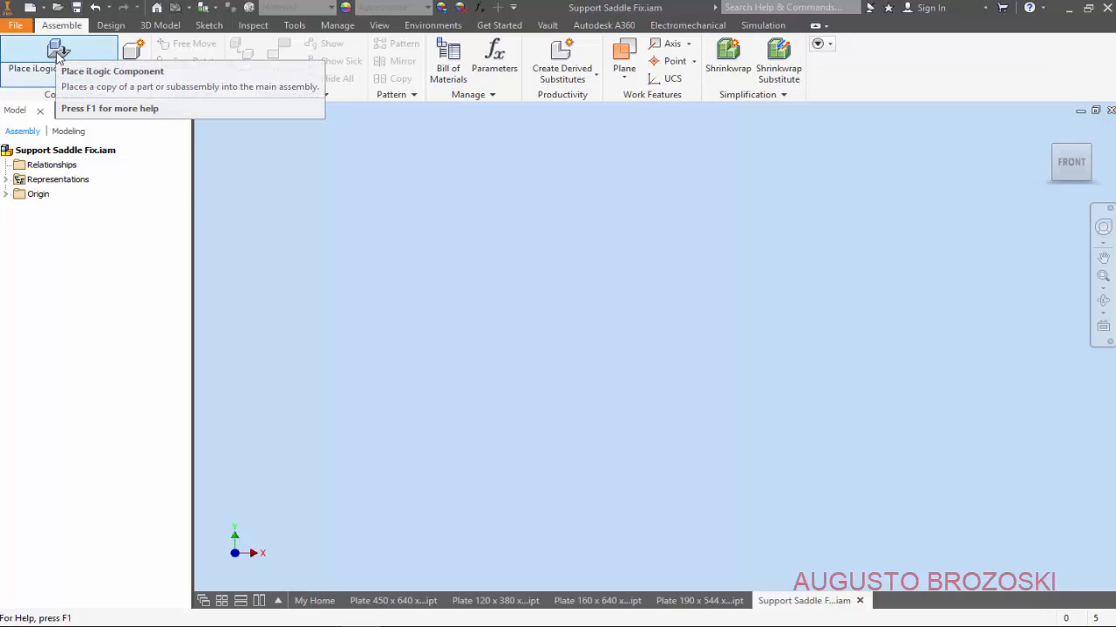
# Step: Place one instance of Plate 160 x 640 x 15_8.ipt in the assembly, using the home view
pyautogui.click(35, 80)
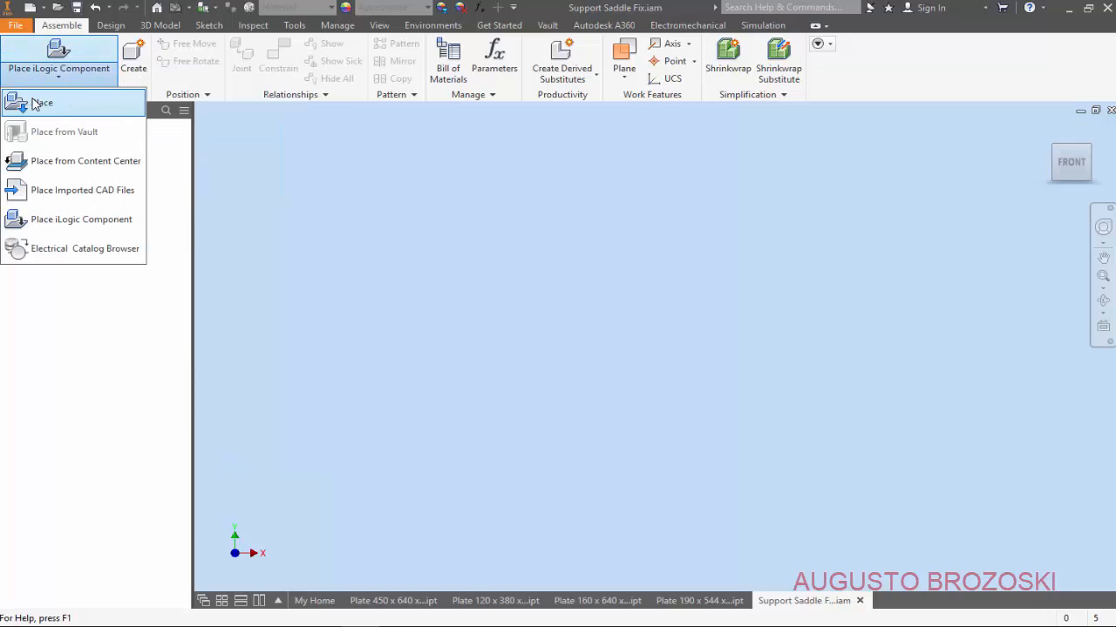
pyautogui.click(41, 105)
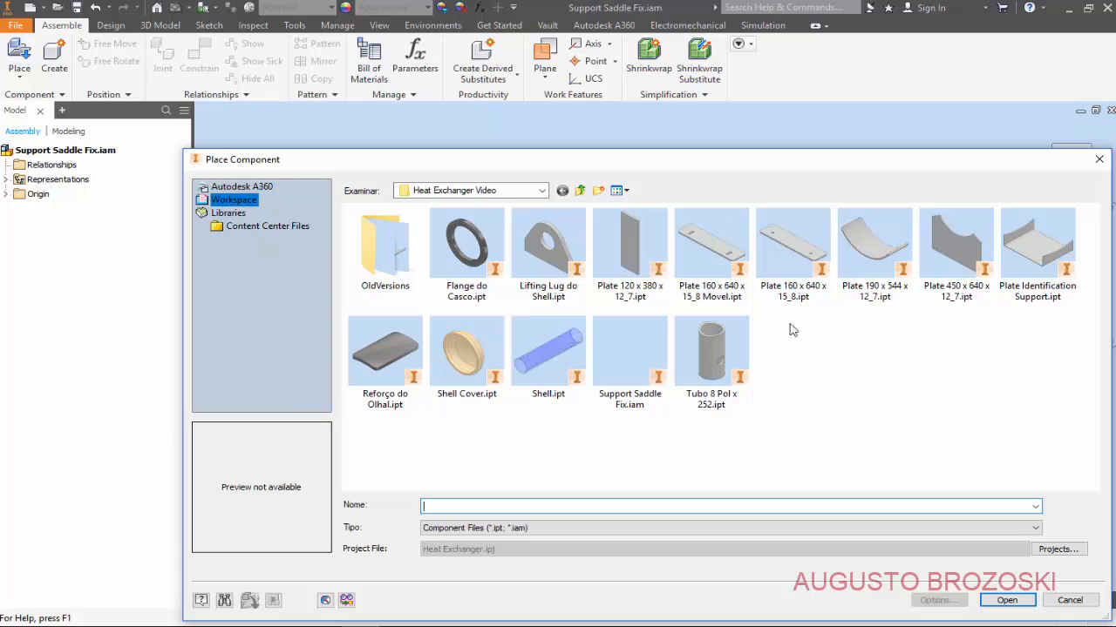
pyautogui.click(788, 255)
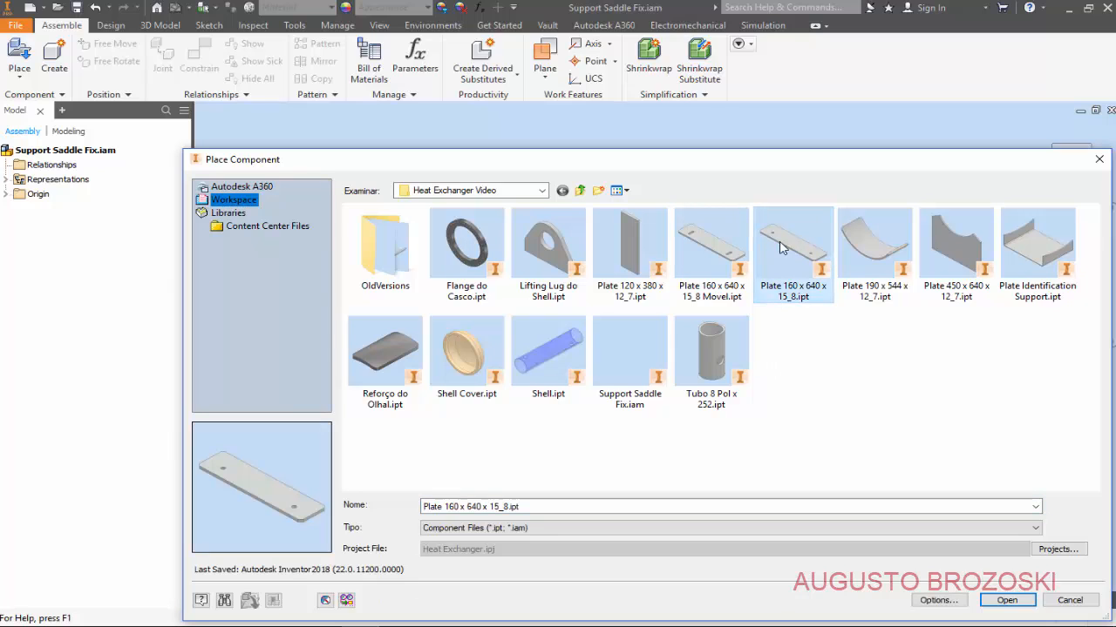
pyautogui.click(1004, 600)
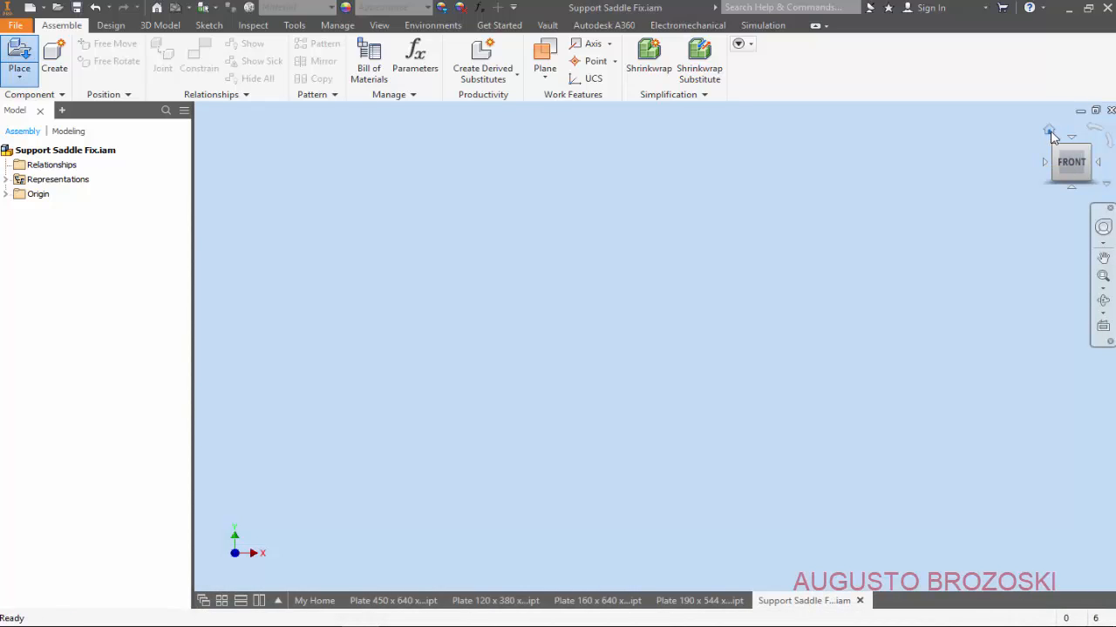
pyautogui.click(1050, 131)
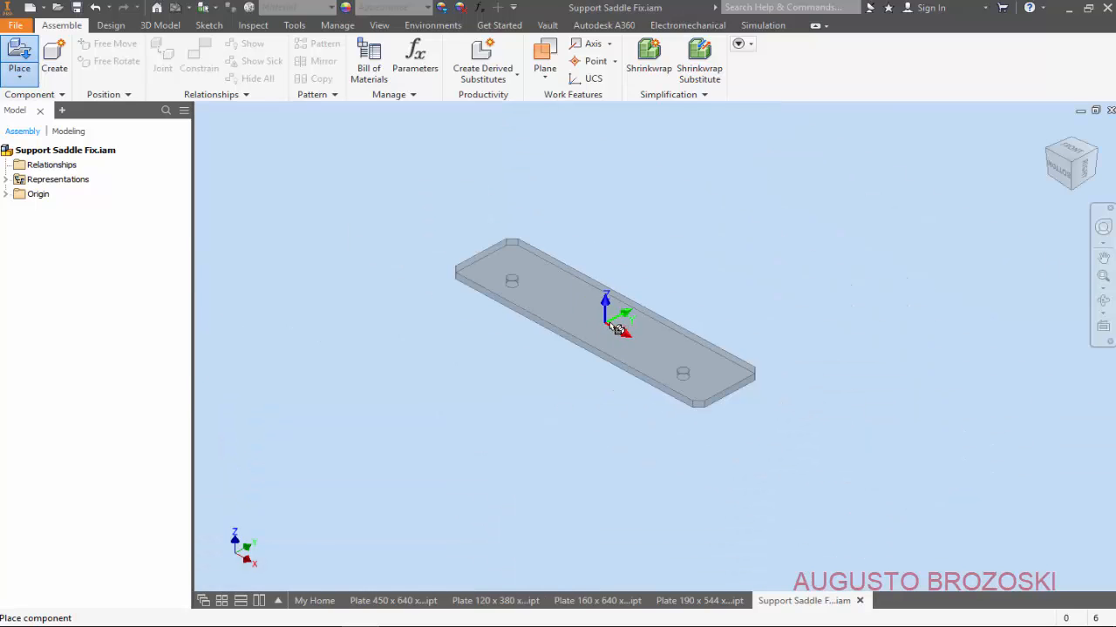
pyautogui.click(637, 314)
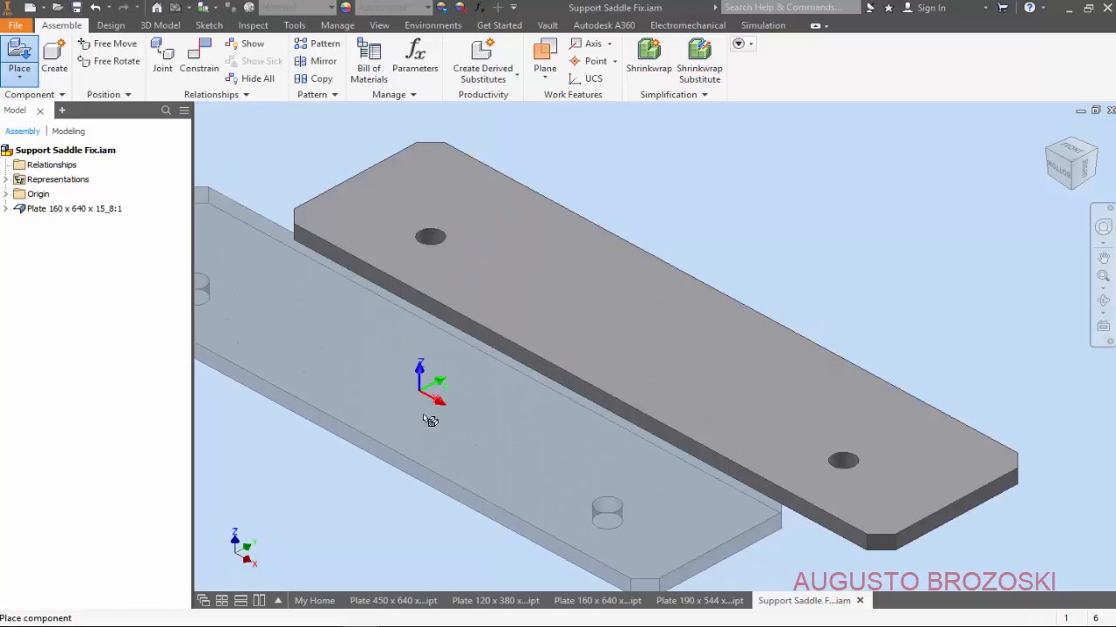
pyautogui.press('Escape')
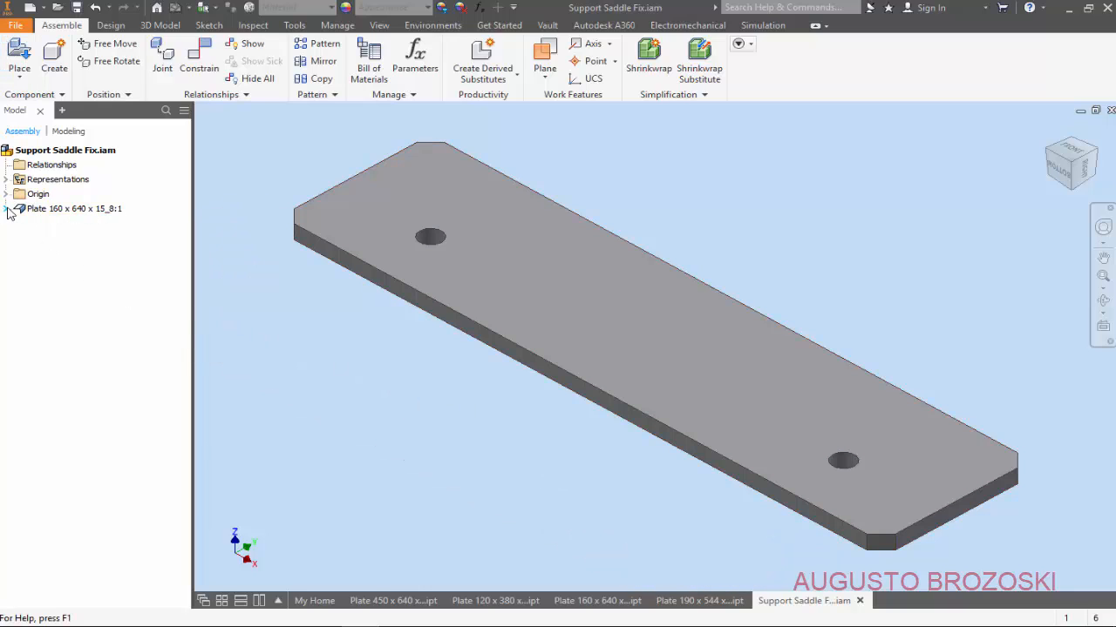
# Step: Turn on the visibility of the YZ origin plane belonging to the placed plate's folded model
pyautogui.click(7, 209)
pyautogui.click(19, 224)
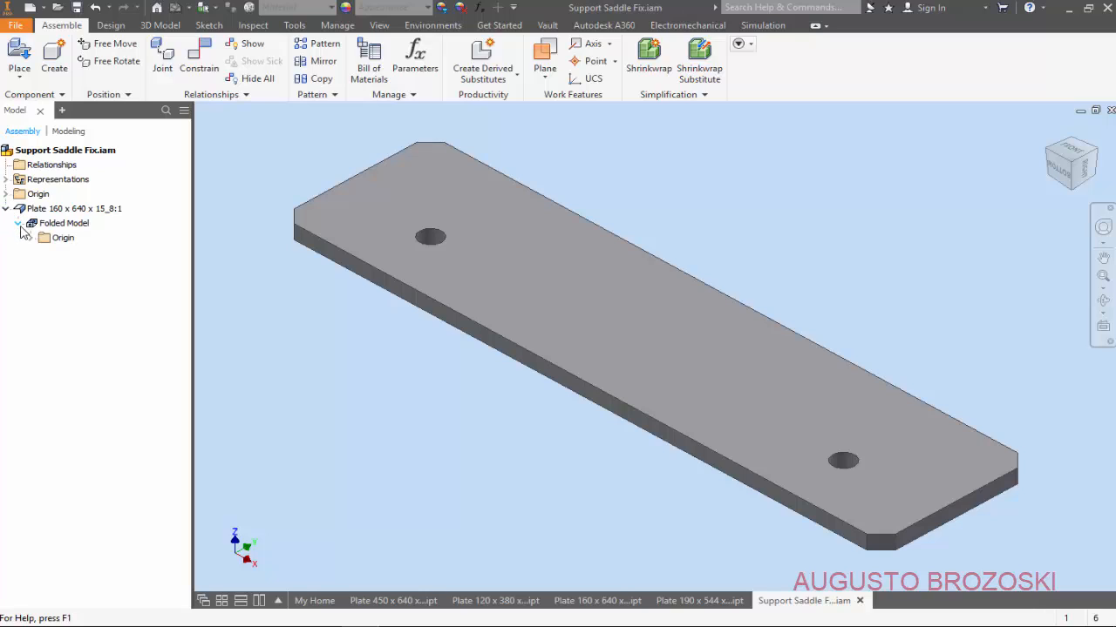
pyautogui.click(31, 238)
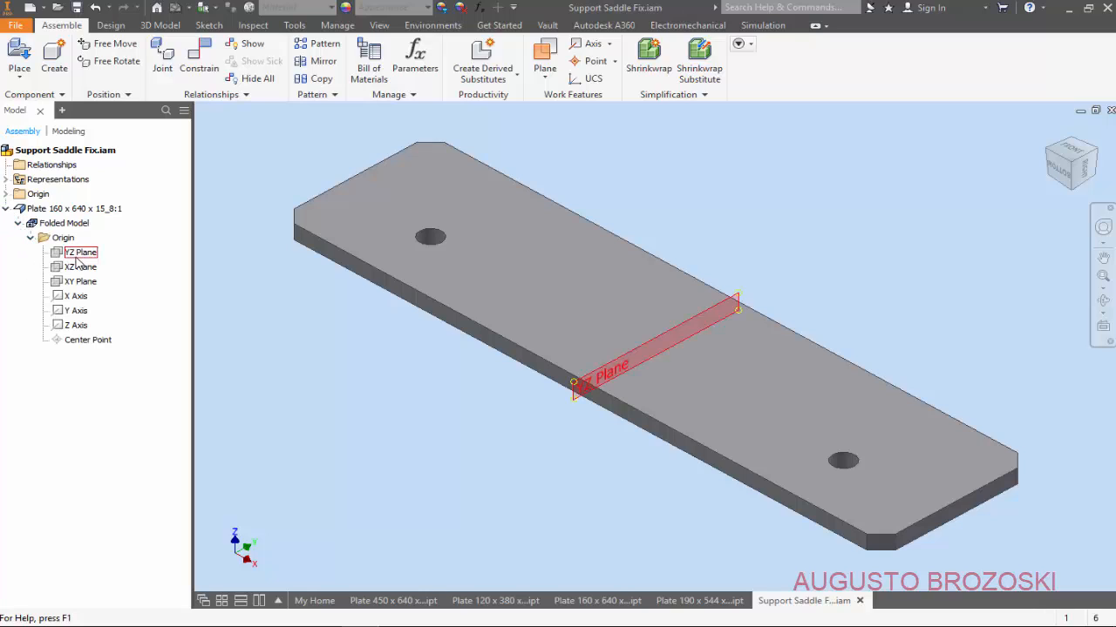
pyautogui.rightClick(78, 258)
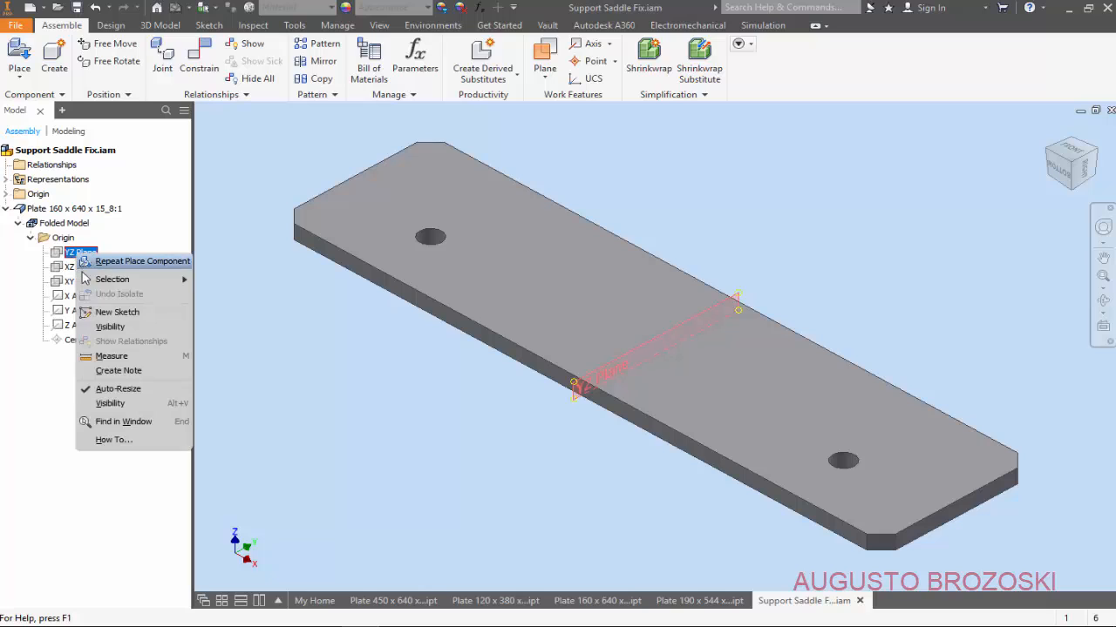
pyautogui.click(111, 403)
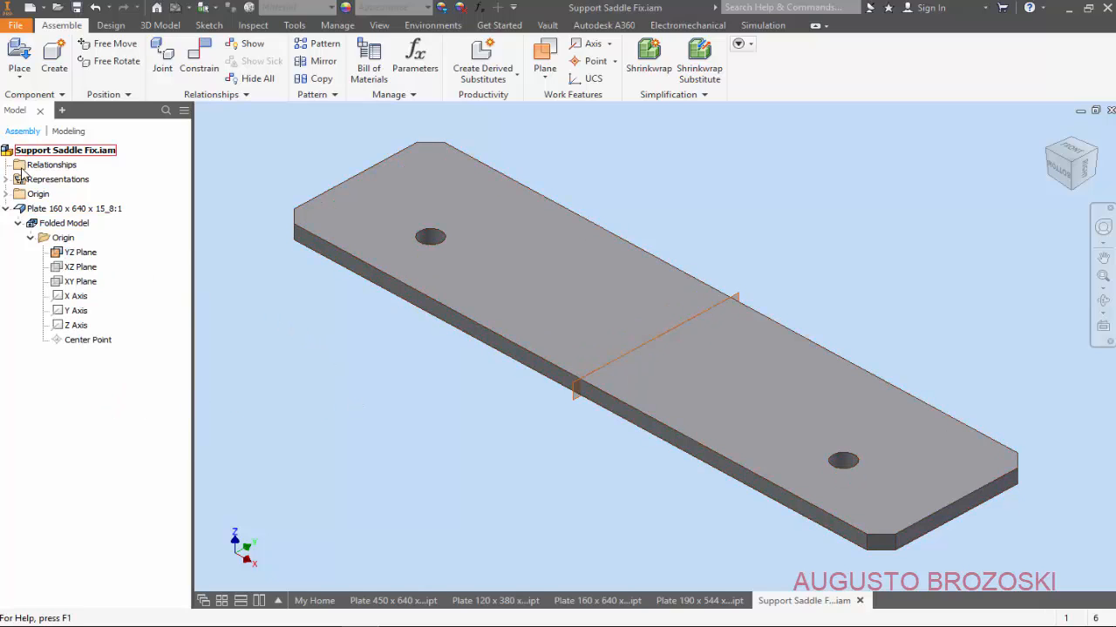
# Step: Compare the plate's YZ plane with the assembly's origin planes and move the plate freely in an edge-on view
pyautogui.click(6, 194)
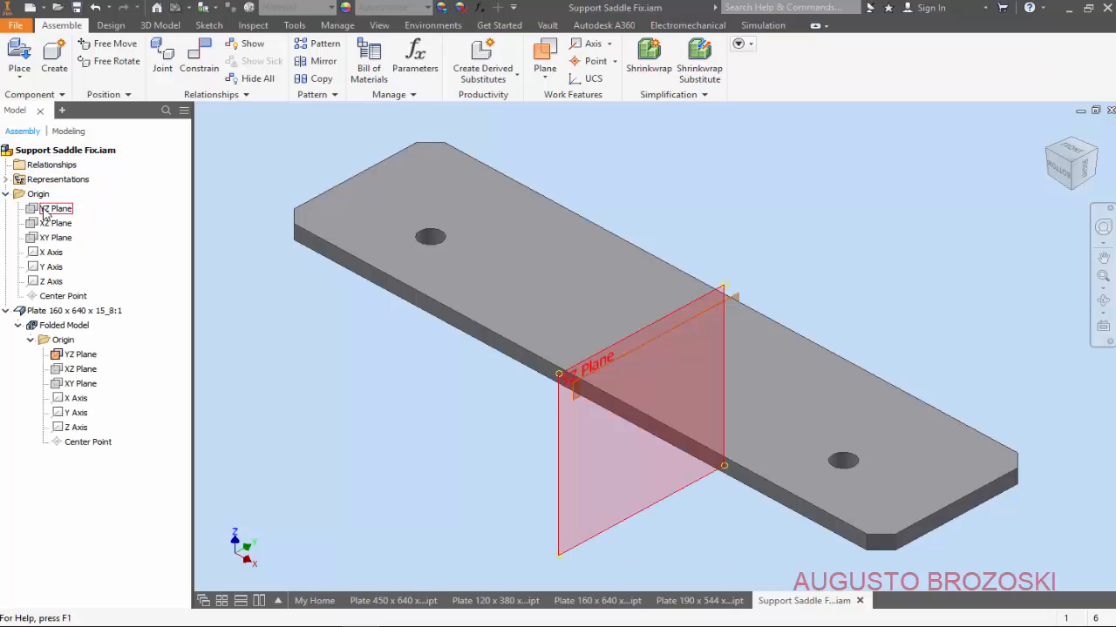
pyautogui.click(1063, 177)
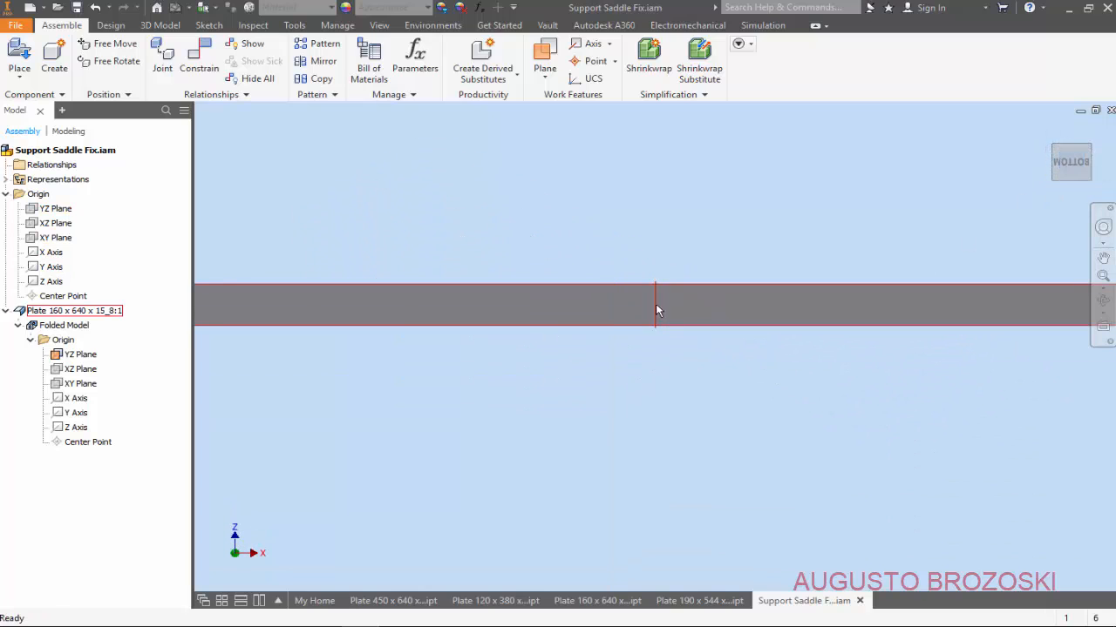
pyautogui.moveTo(389, 319); pyautogui.dragTo(654, 405)
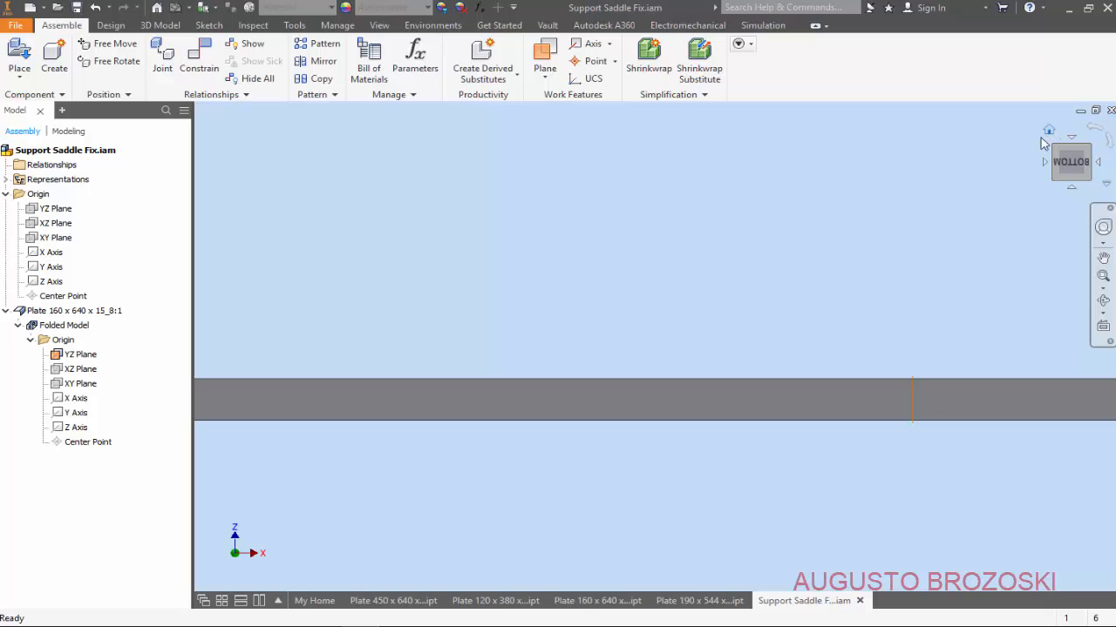
pyautogui.click(1049, 131)
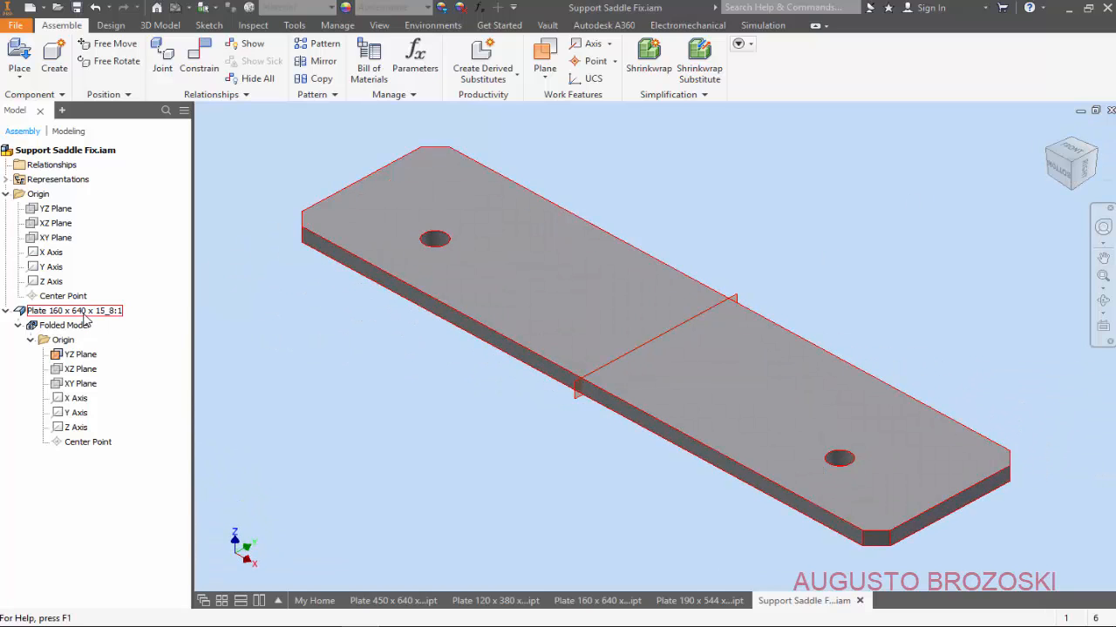
# Step: Delete Plate 160 x 640 x 15_8 from the assembly, saving its session edits
pyautogui.click(83, 311)
pyautogui.rightClick(85, 314)
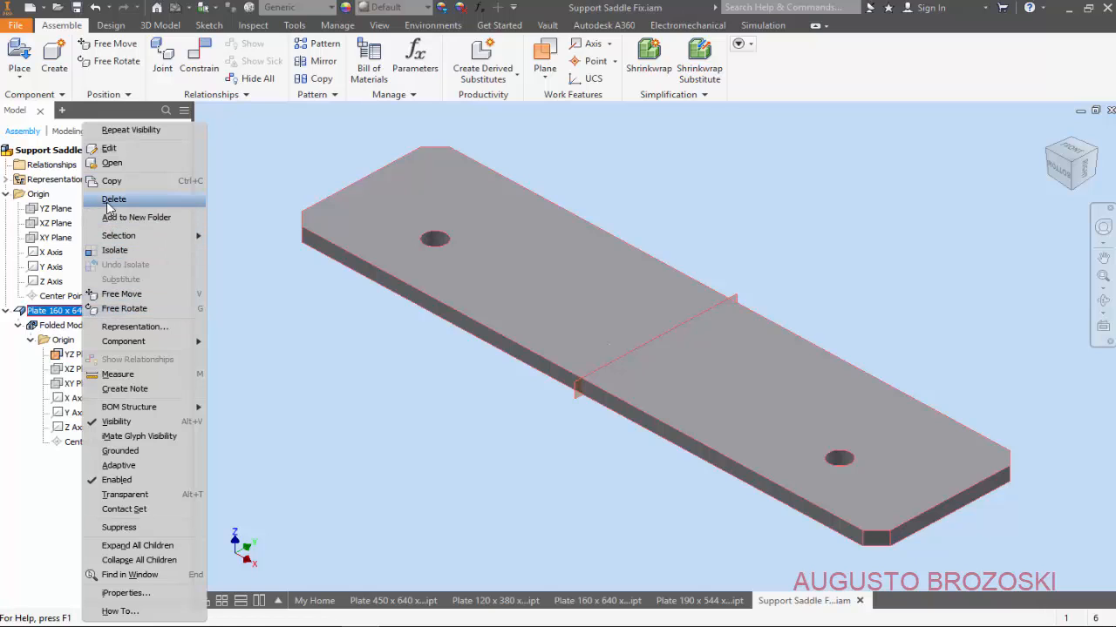
pyautogui.click(111, 202)
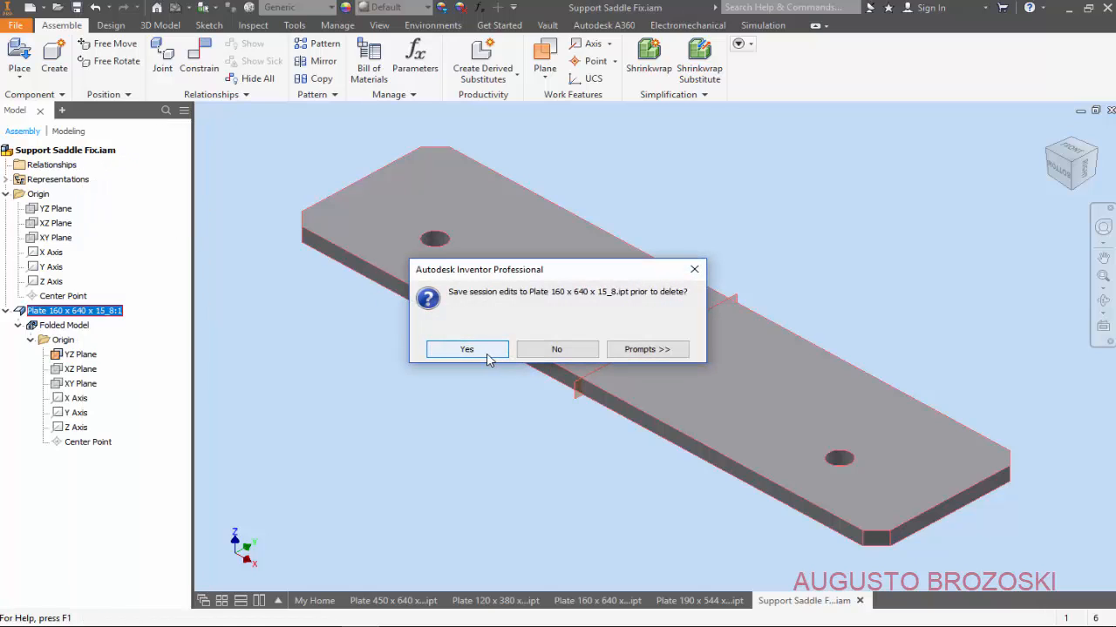
pyautogui.click(488, 359)
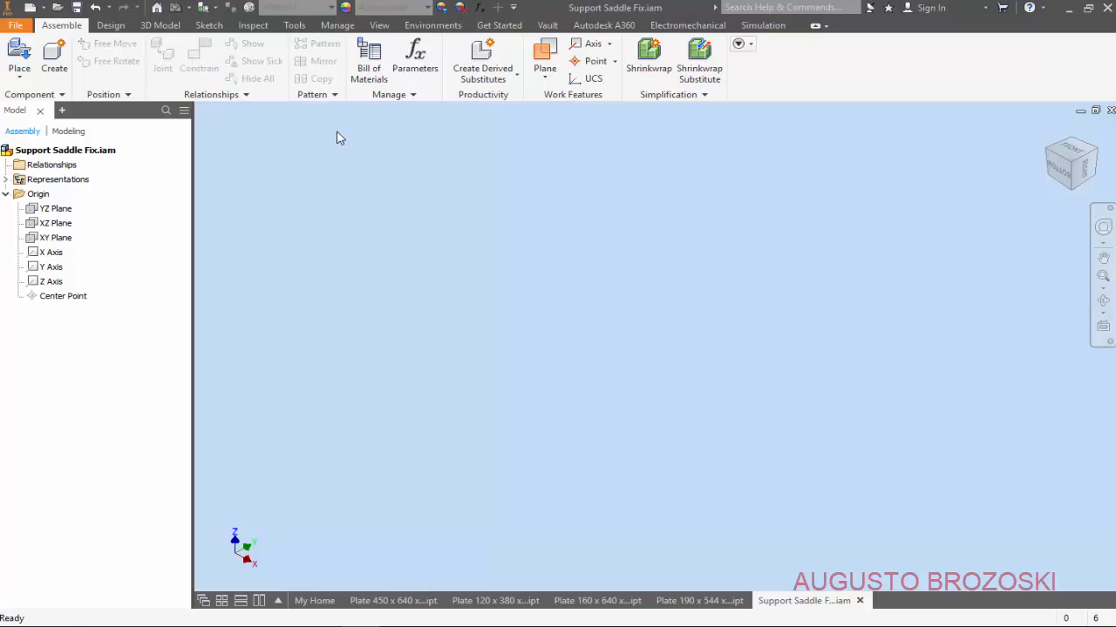
# Step: Enable "Place and ground first component at origin" in the application's assembly options and apply the change
pyautogui.click(293, 26)
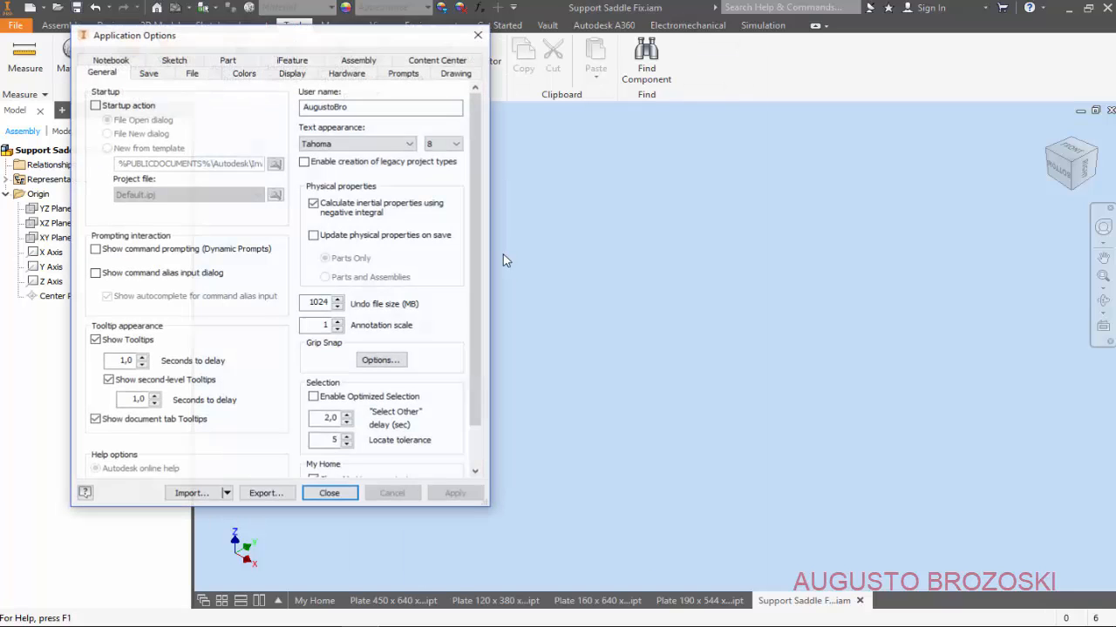
pyautogui.click(355, 61)
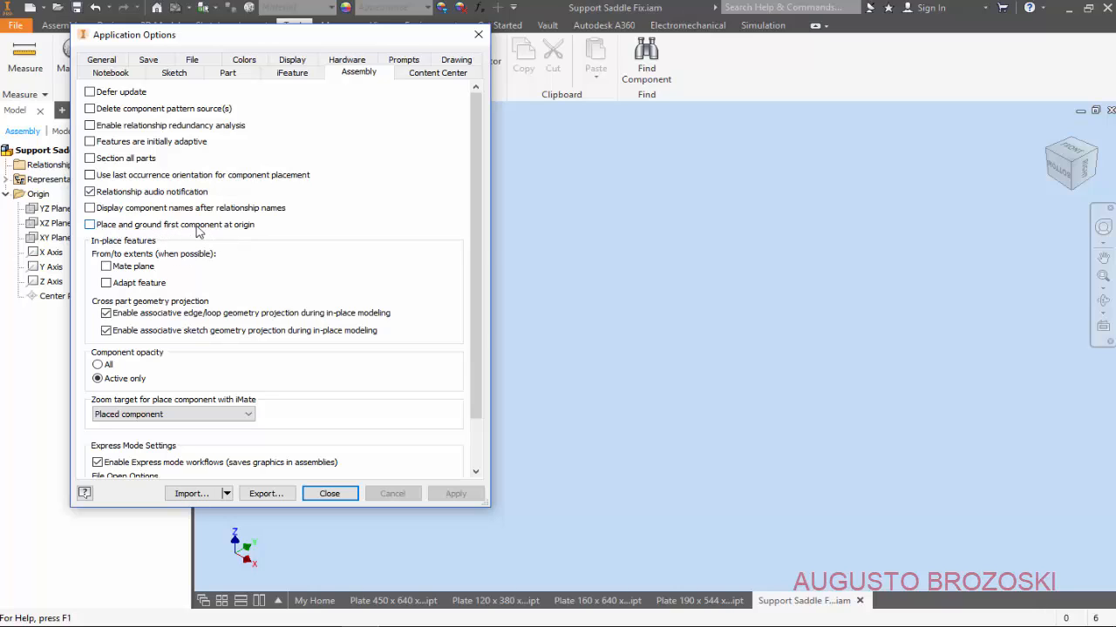
pyautogui.click(90, 225)
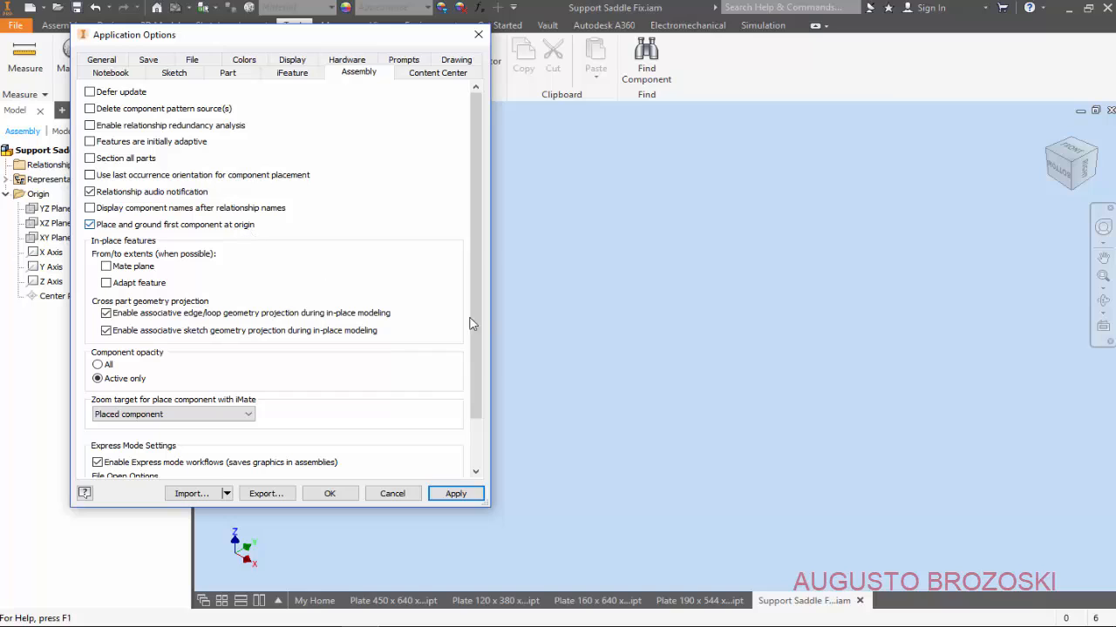
pyautogui.click(453, 493)
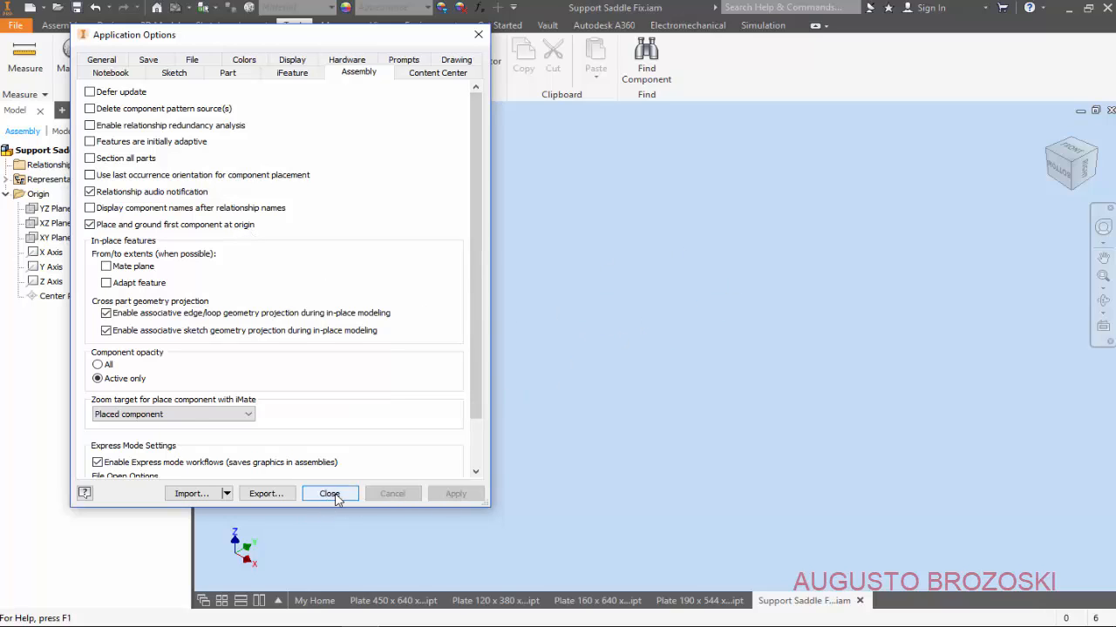
pyautogui.click(332, 495)
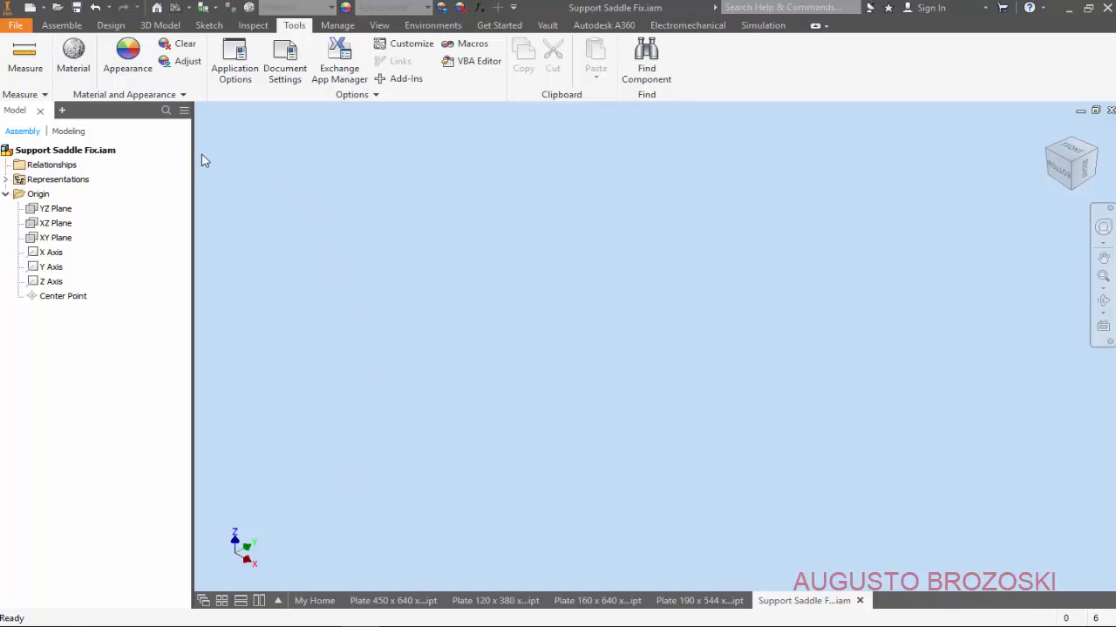
# Step: Place one instance of Plate 160 x 640 x 15_8 in the assembly, grounded at the origin
pyautogui.click(61, 26)
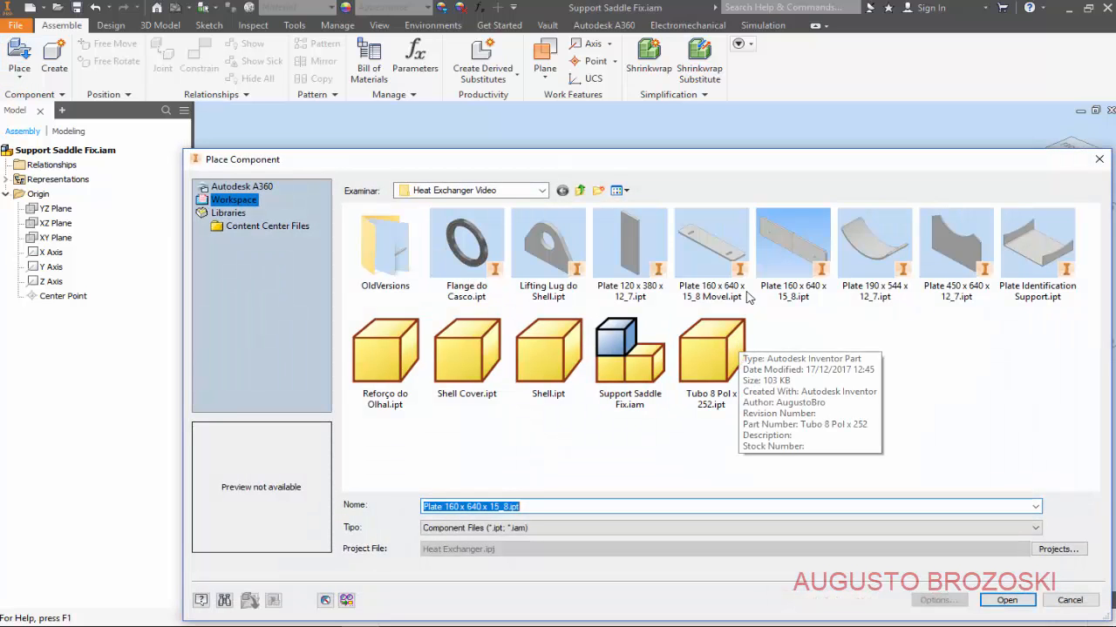
pyautogui.click(1007, 600)
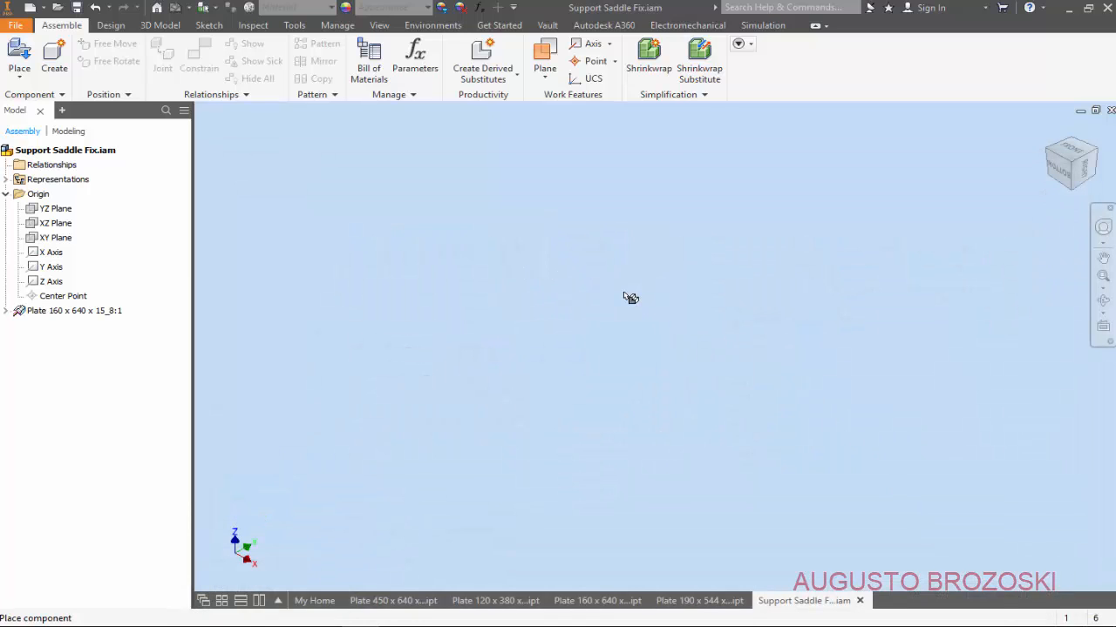
pyautogui.click(554, 322)
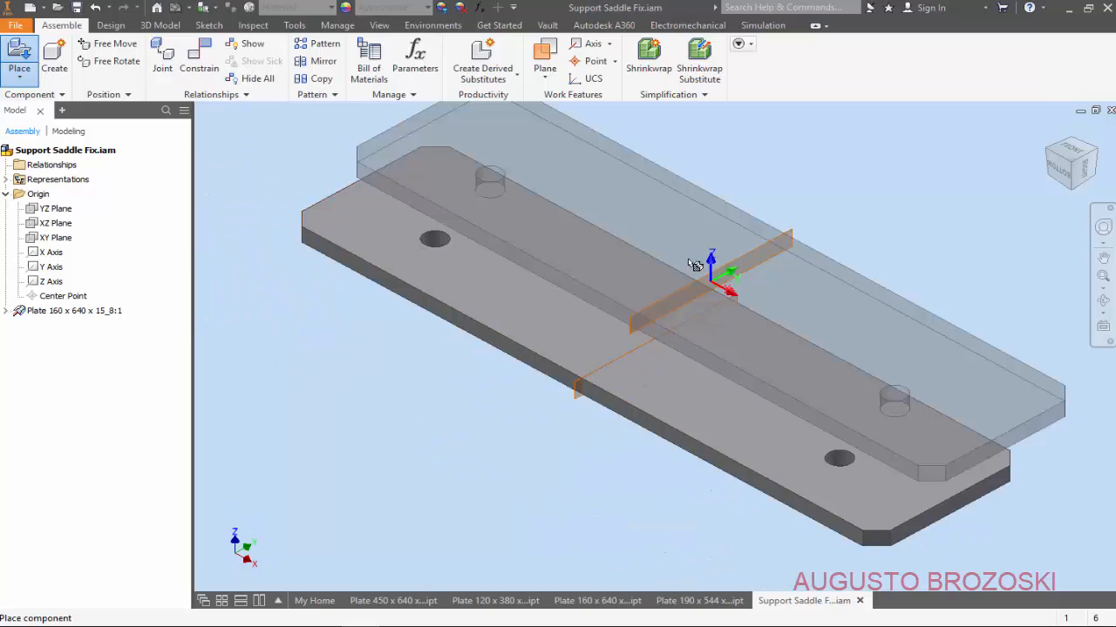
pyautogui.press('Escape')
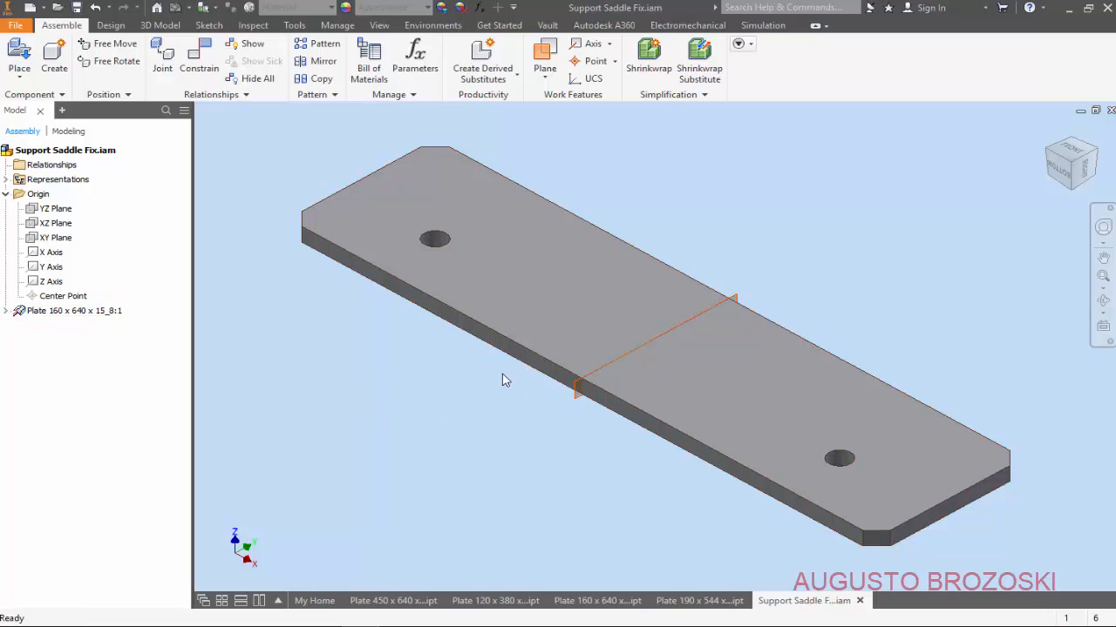
# Step: Place one instance of Plate 450 x 640 x 12_7 in the assembly beside the base plate
pyautogui.click(19, 57)
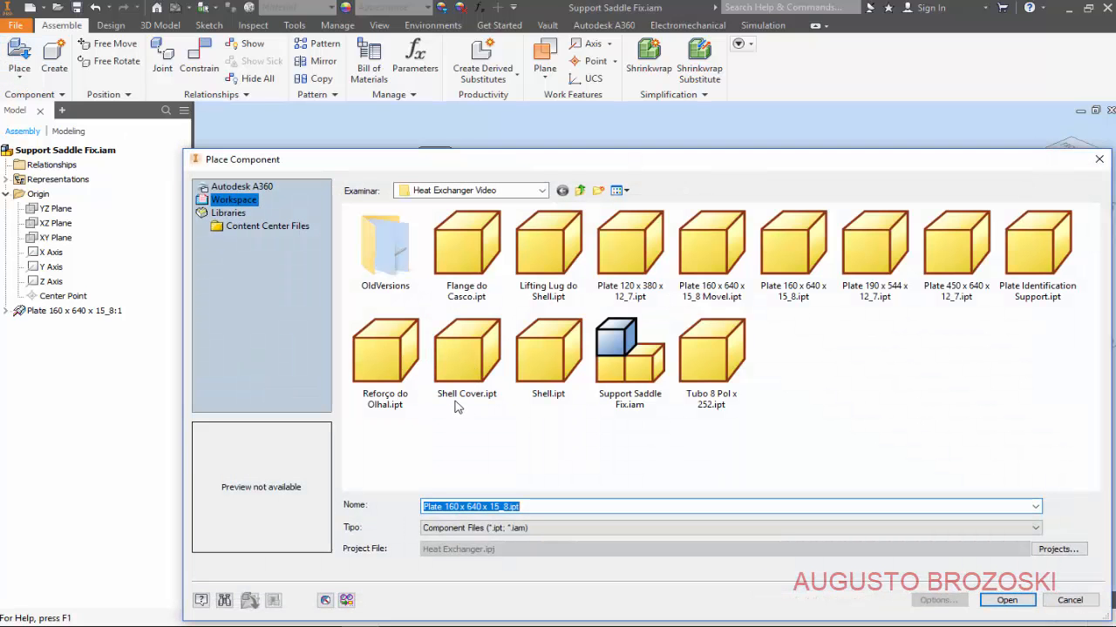
pyautogui.click(950, 259)
pyautogui.click(1009, 601)
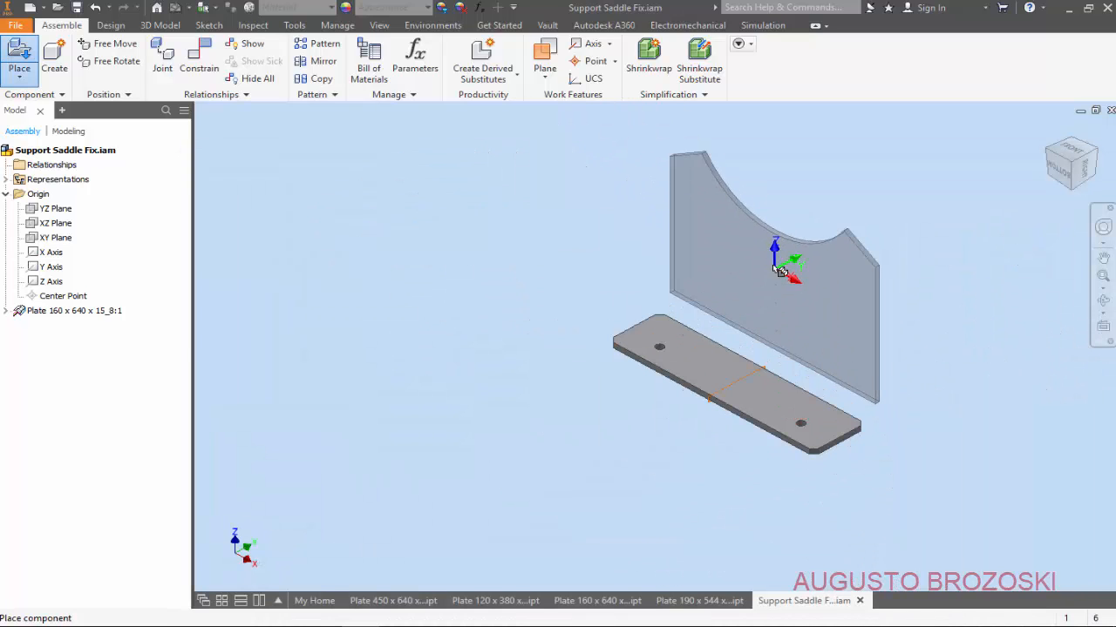
pyautogui.click(721, 327)
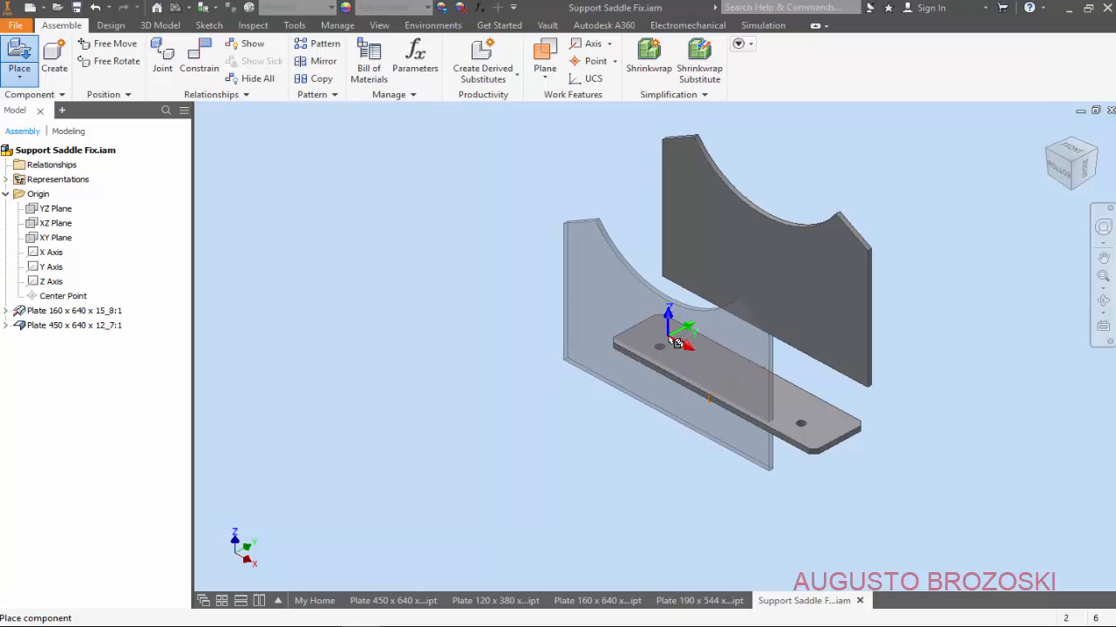
pyautogui.press('Escape')
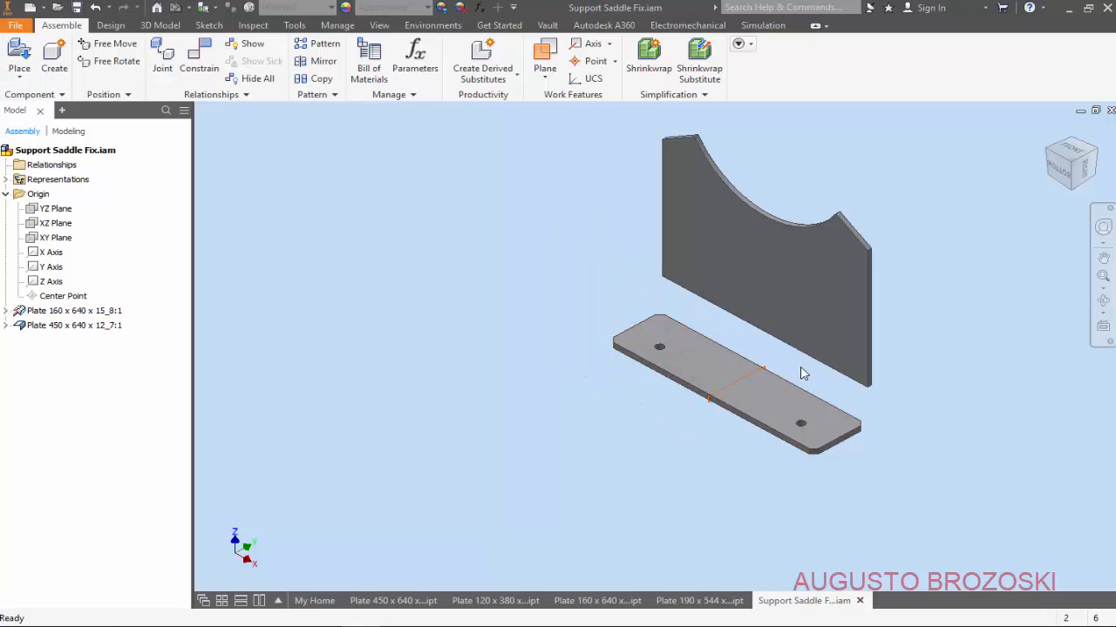
# Step: Mate the curved plate's straight underside edge face to the base plate's upper face with zero offset
pyautogui.moveTo(798, 364); pyautogui.dragTo(695, 349, button='middle')
pyautogui.scroll(5, 740, 428)
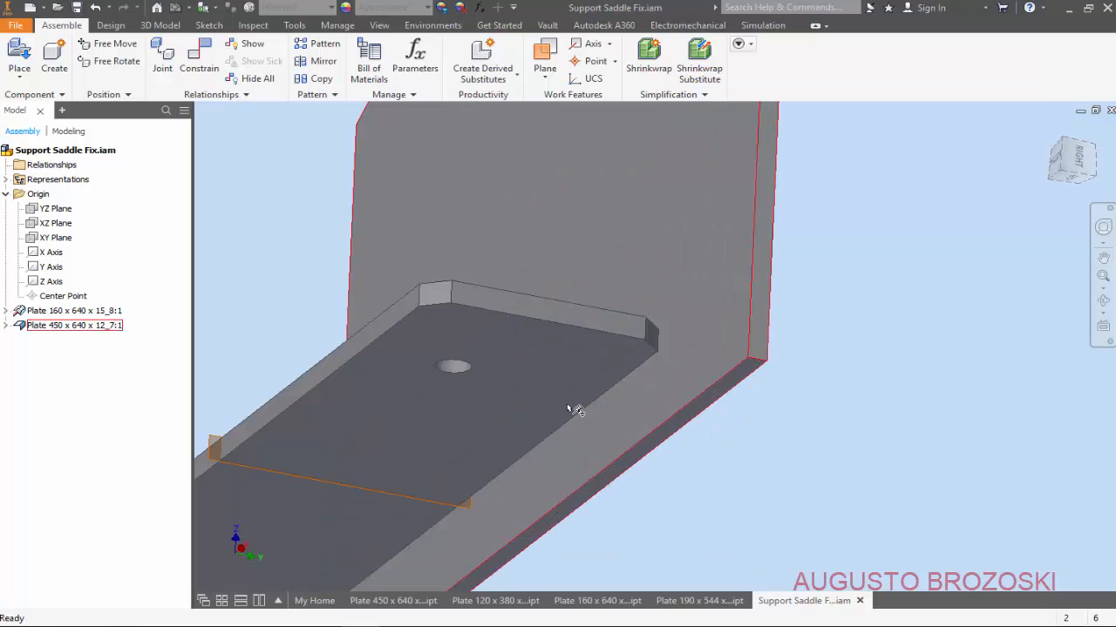
pyautogui.click(194, 63)
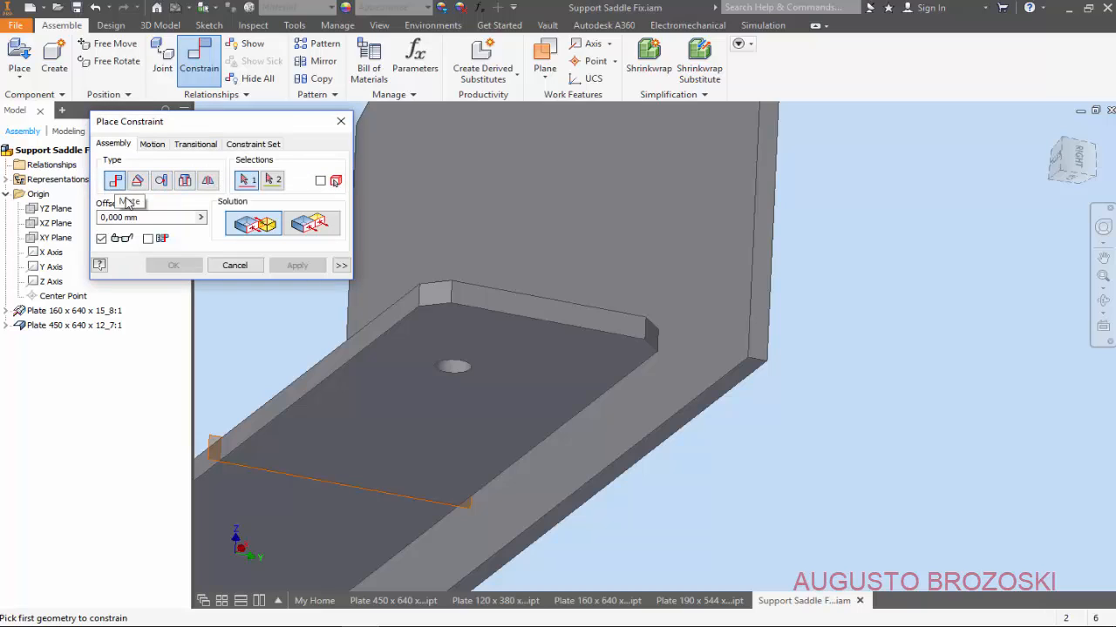
pyautogui.click(654, 442)
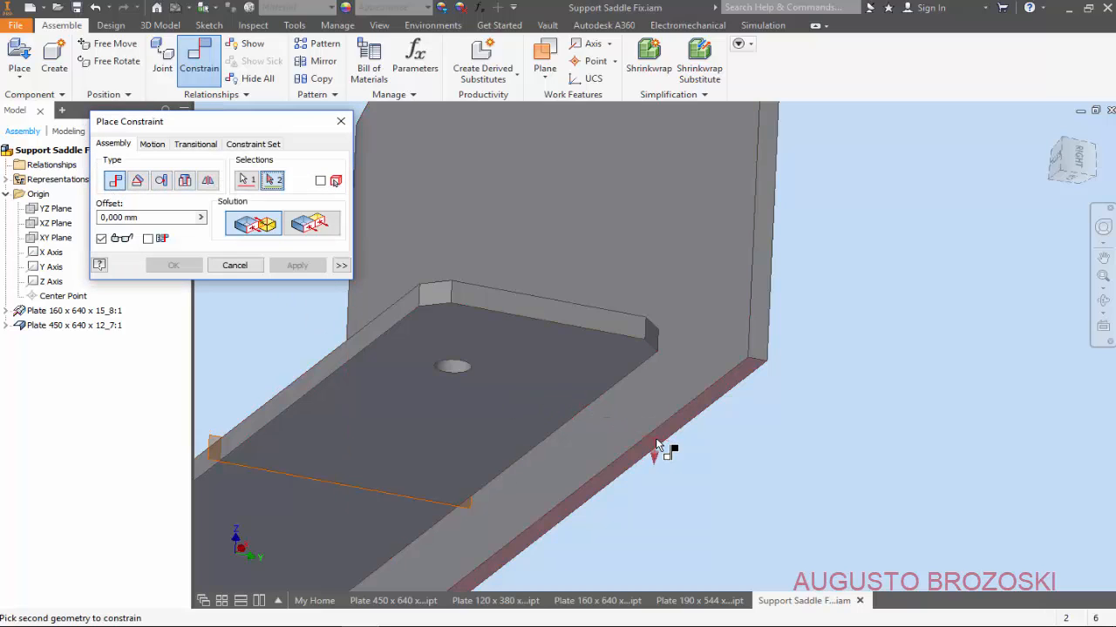
pyautogui.keyDown('shift'); pyautogui.moveTo(612, 291); pyautogui.dragTo(565, 349, button='middle'); pyautogui.keyUp('shift')
pyautogui.click(456, 384)
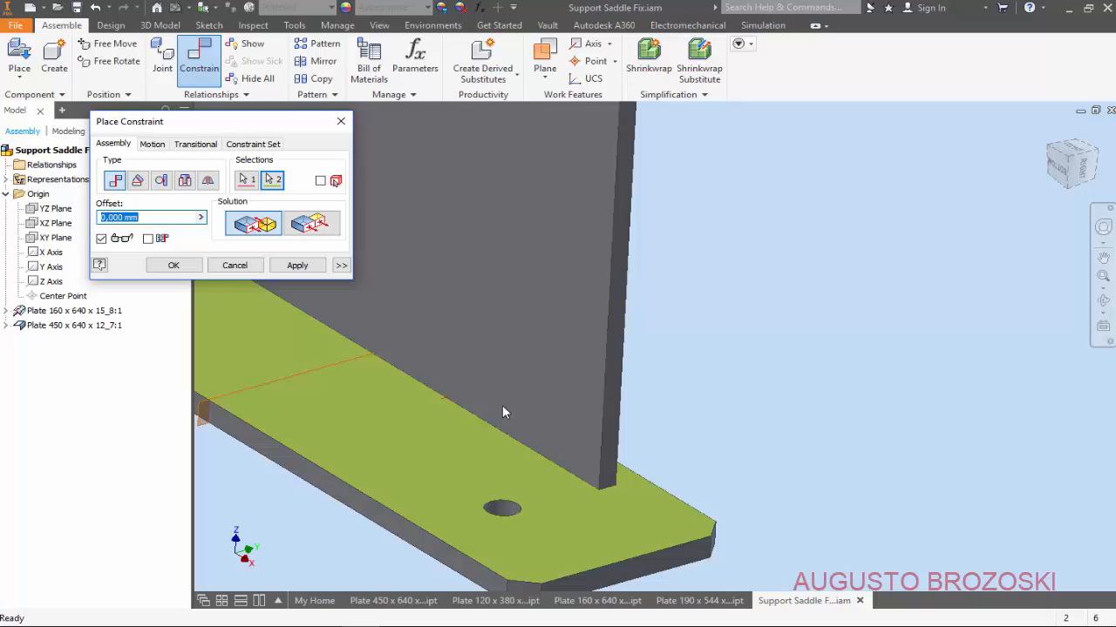
pyautogui.click(1048, 132)
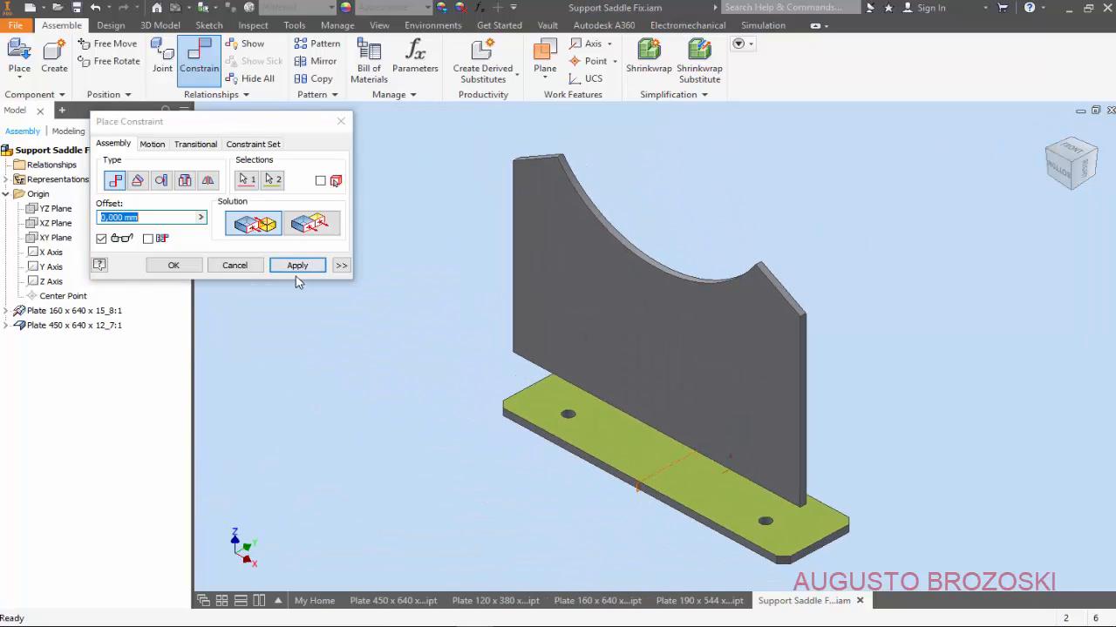
pyautogui.click(294, 270)
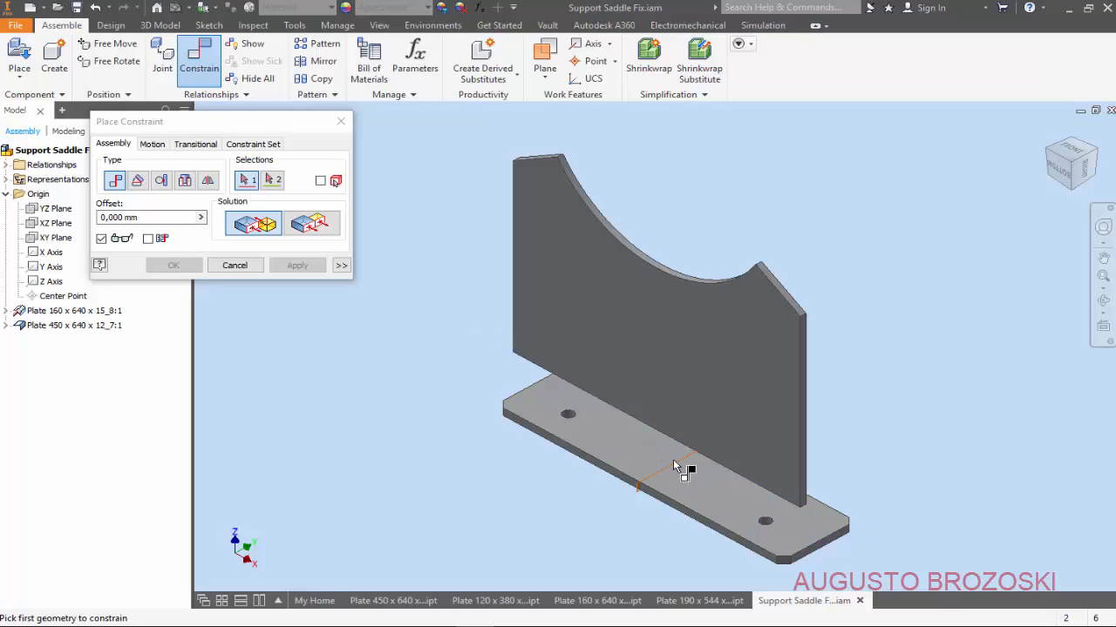
# Step: Mate the YZ plane of the 450 x 640 plate's folded model to the base plate's YZ plane with zero offset
pyautogui.click(7, 326)
pyautogui.click(7, 327)
pyautogui.click(7, 326)
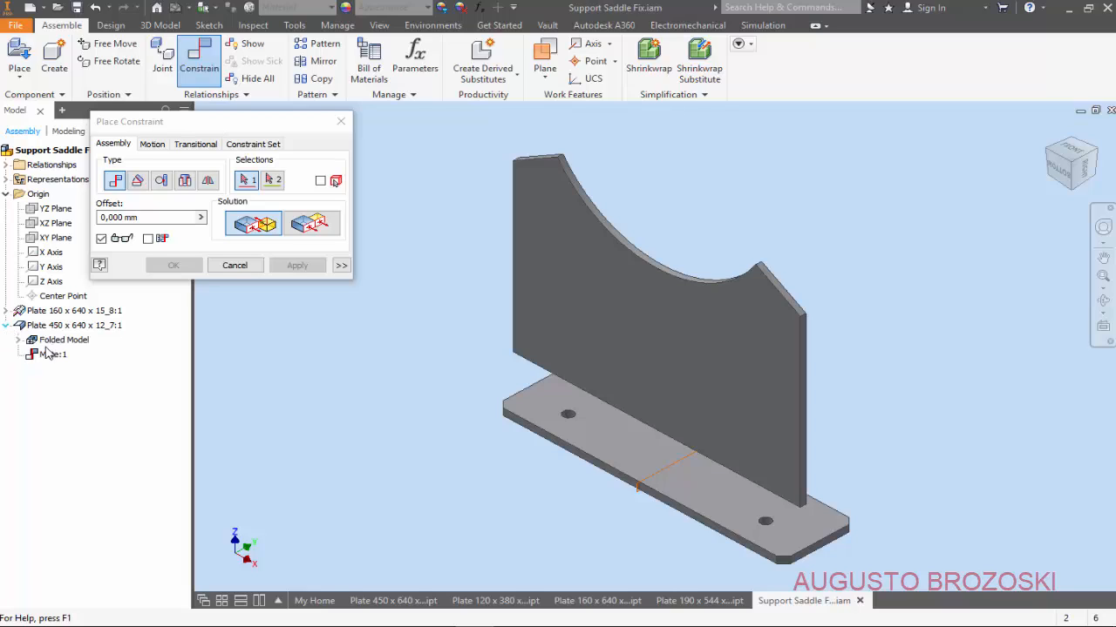
pyautogui.click(18, 340)
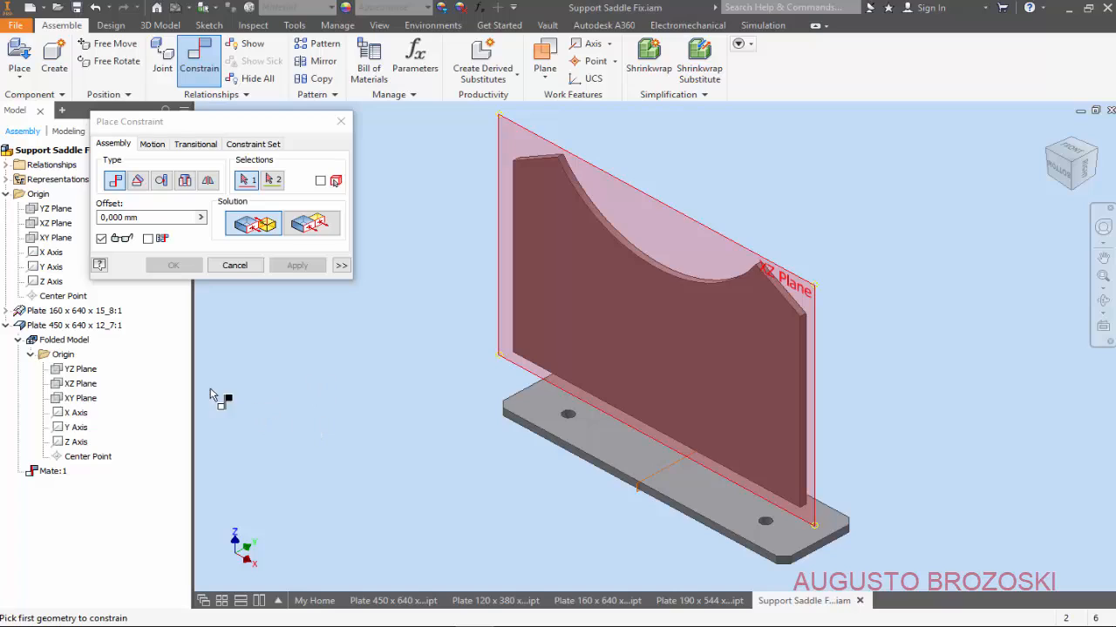
pyautogui.click(85, 372)
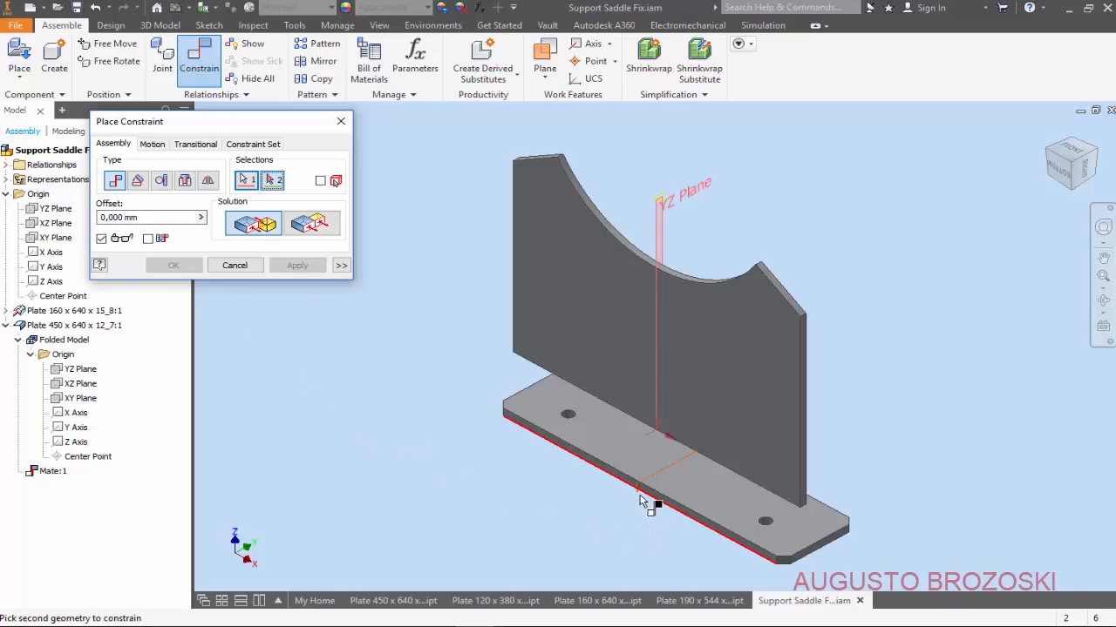
pyautogui.scroll(5, 650, 495)
pyautogui.scroll(2, 624, 488)
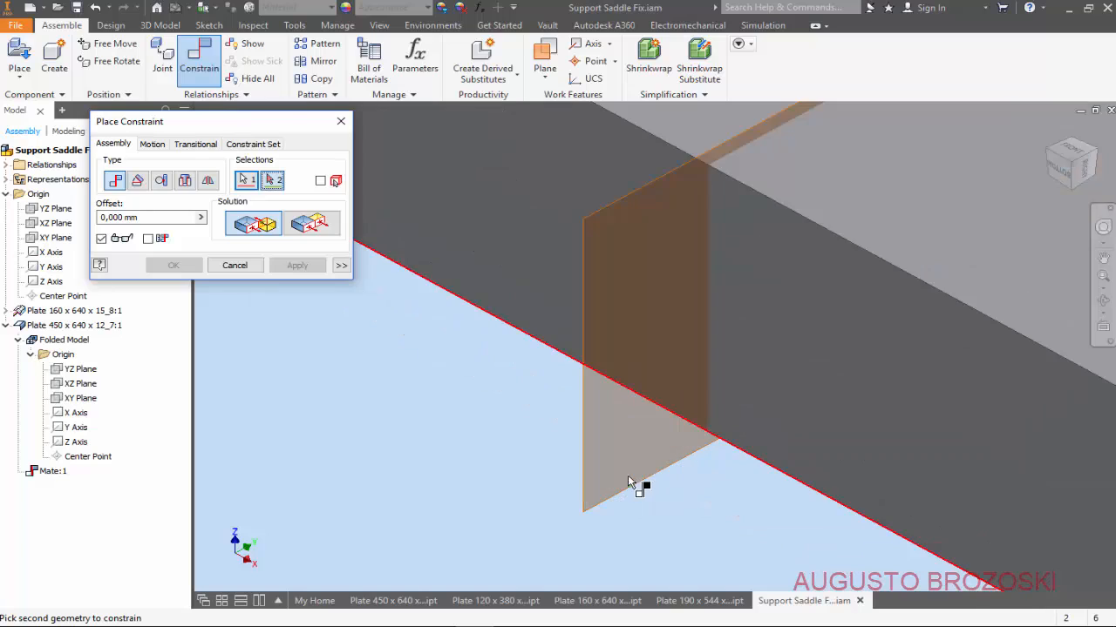
pyautogui.click(588, 478)
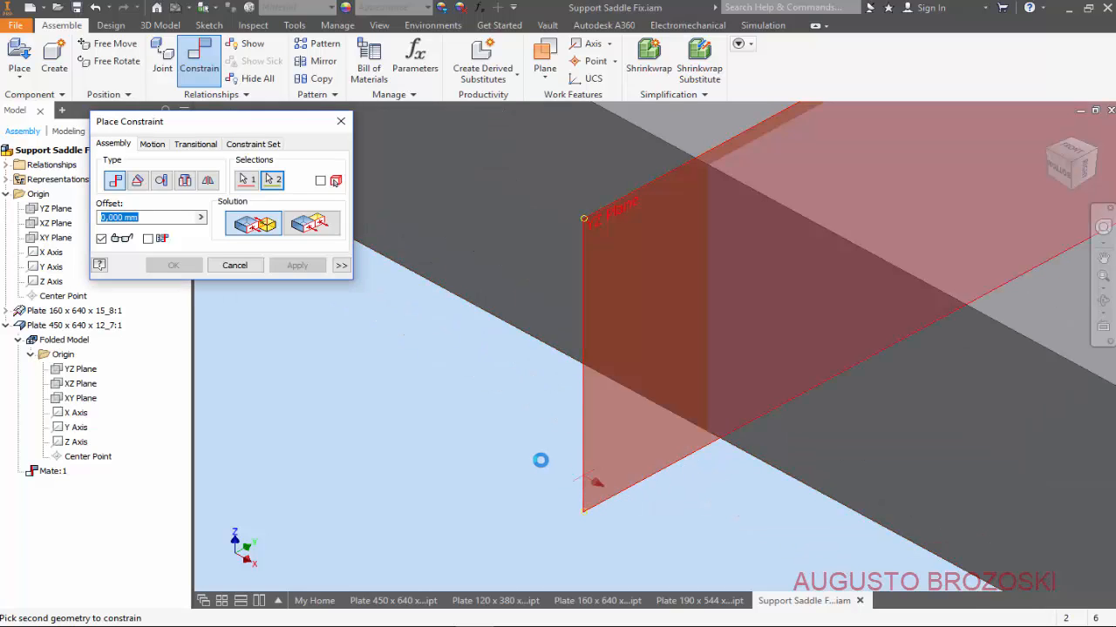
pyautogui.scroll(-6, 513, 460)
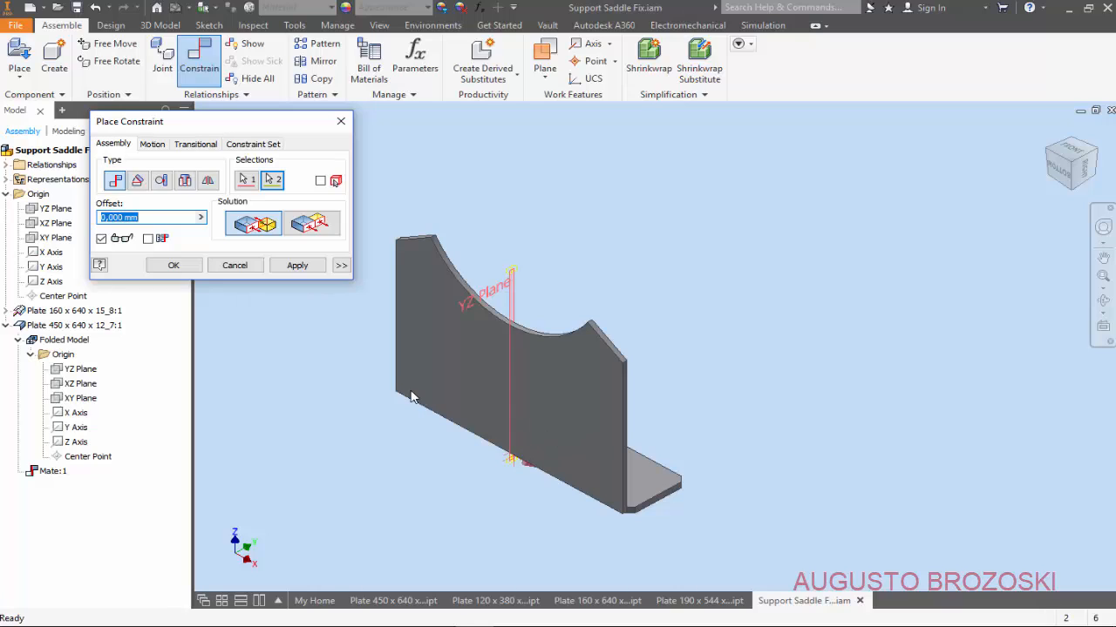
pyautogui.click(307, 268)
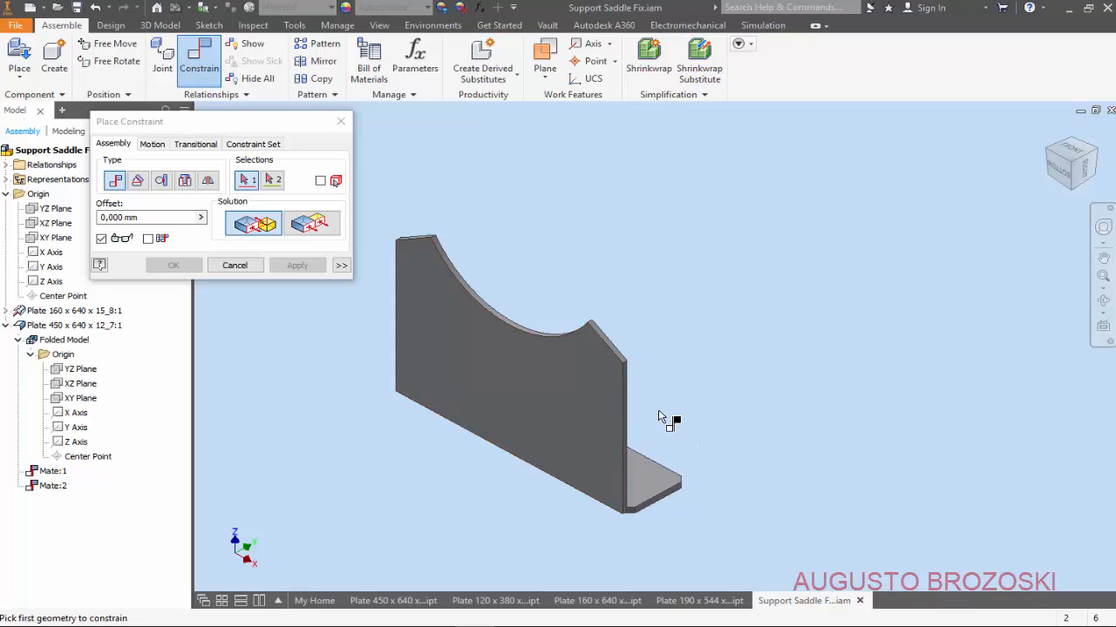
# Step: Pick the upright plate's large face and the base plate's long side face as the geometry for a further constraint
pyautogui.keyDown('shift'); pyautogui.moveTo(658, 411); pyautogui.dragTo(584, 431, button='middle'); pyautogui.keyUp('shift')
pyautogui.scroll(3, 640, 421)
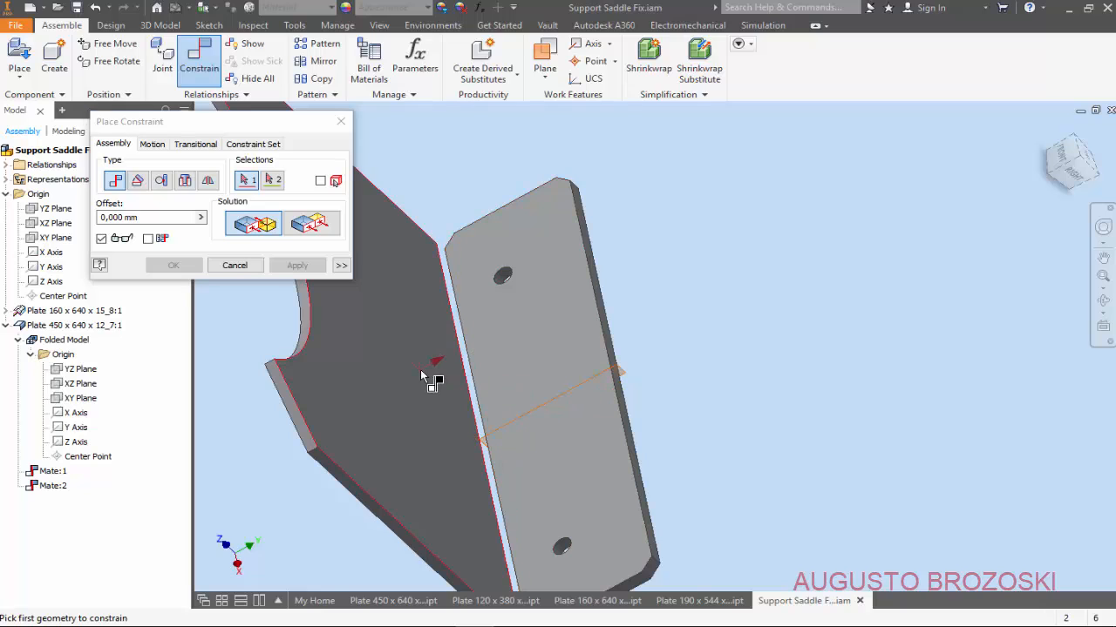
pyautogui.click(421, 376)
pyautogui.scroll(3, 626, 370)
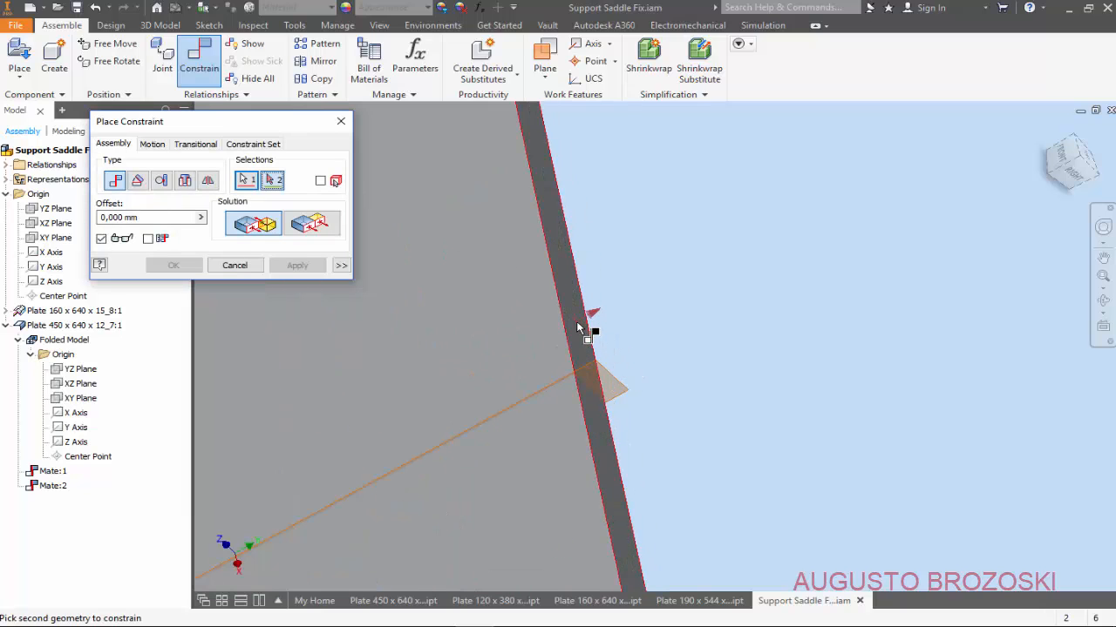
pyautogui.click(565, 367)
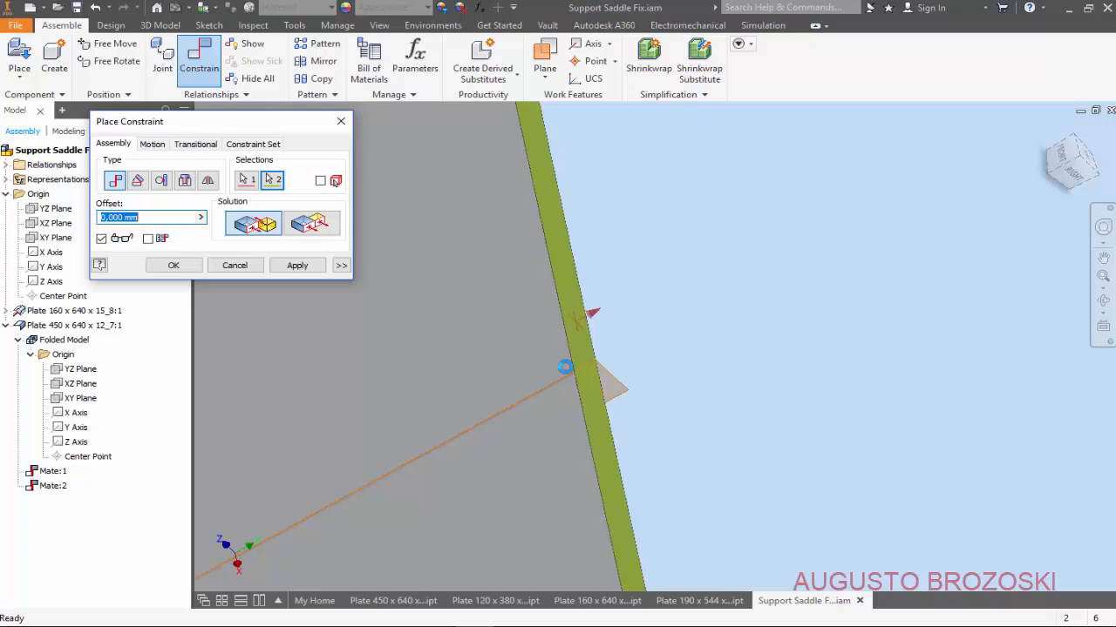
pyautogui.scroll(-5, 498, 360)
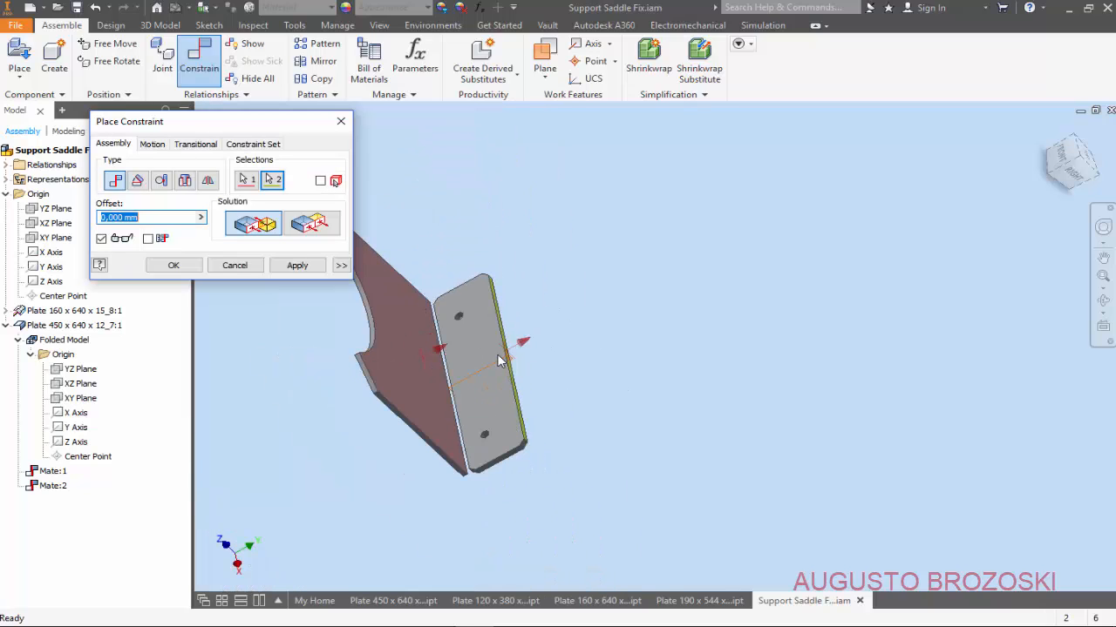
# Step: Switch to Adobe Acrobat Reader and examine 3 - SADDLE.pdf for the upright plate's distance from the base plate's edge
pyautogui.click(375, 620)
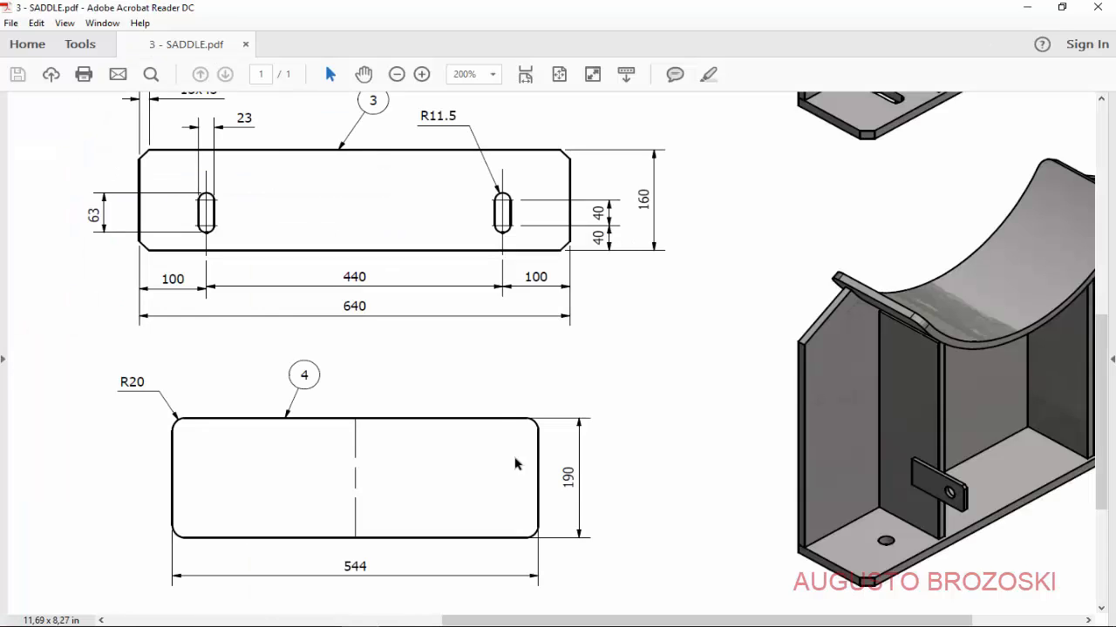
pyautogui.scroll(2, 473, 413)
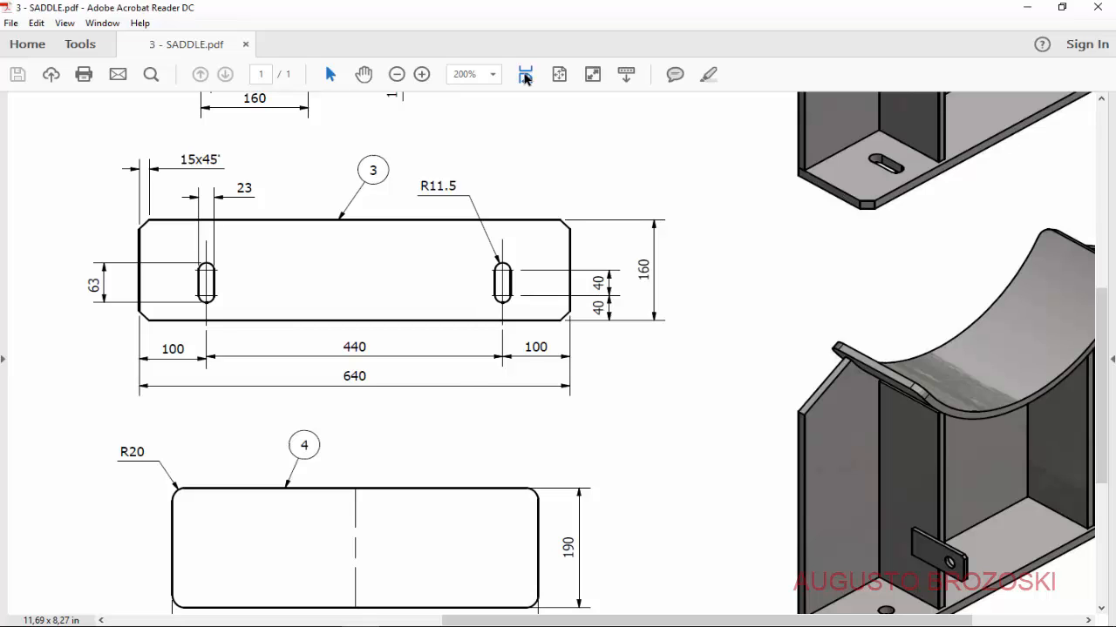
pyautogui.click(525, 75)
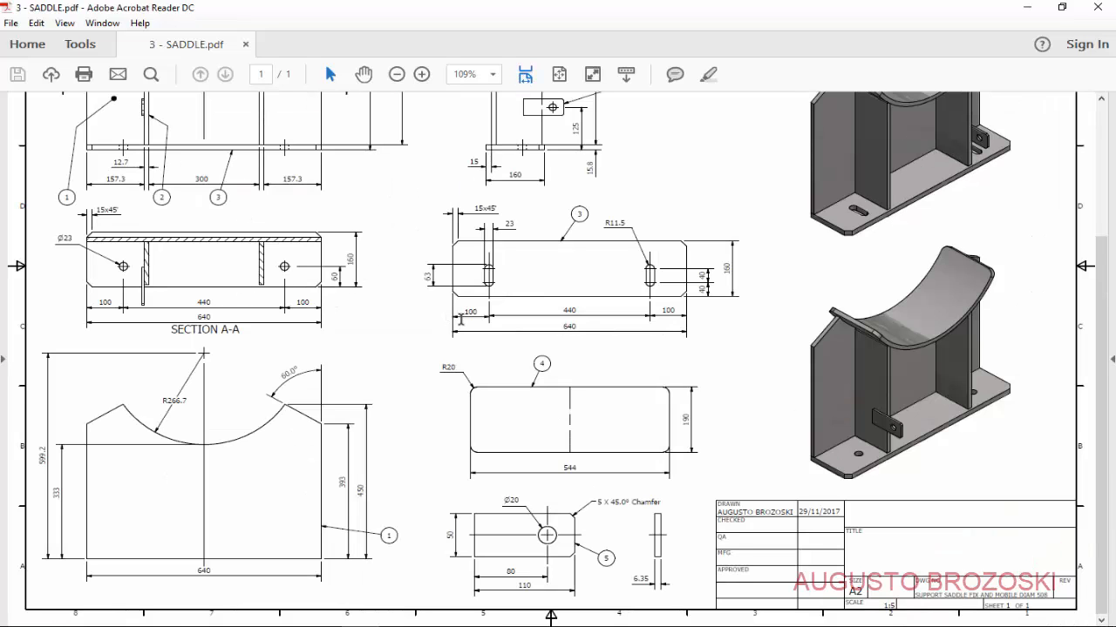
pyautogui.scroll(2, 492, 178)
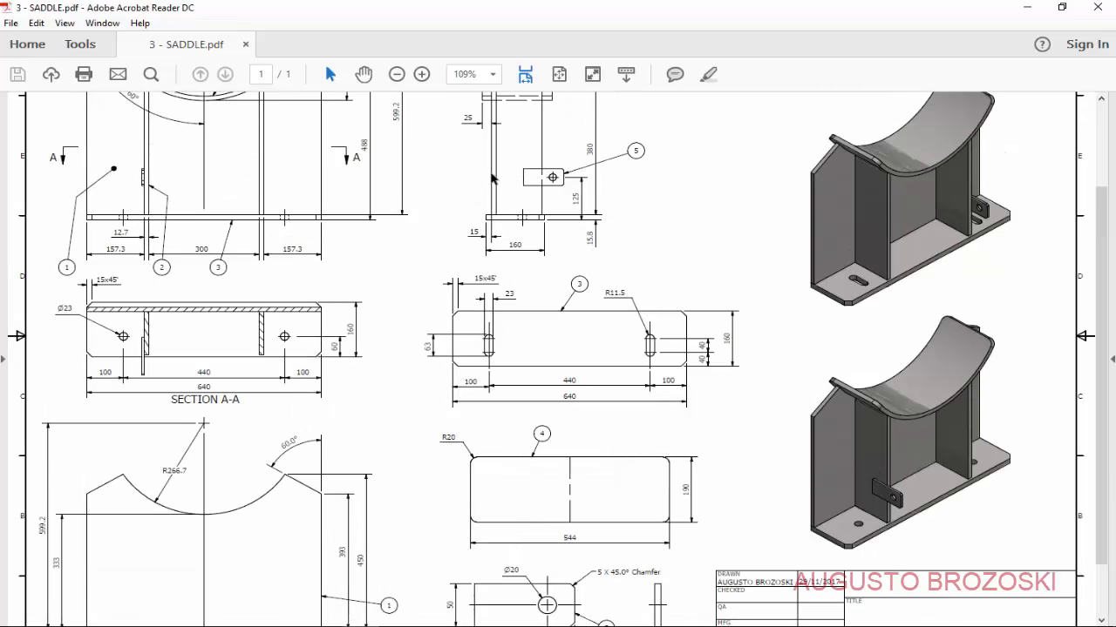
pyautogui.scroll(2, 492, 179)
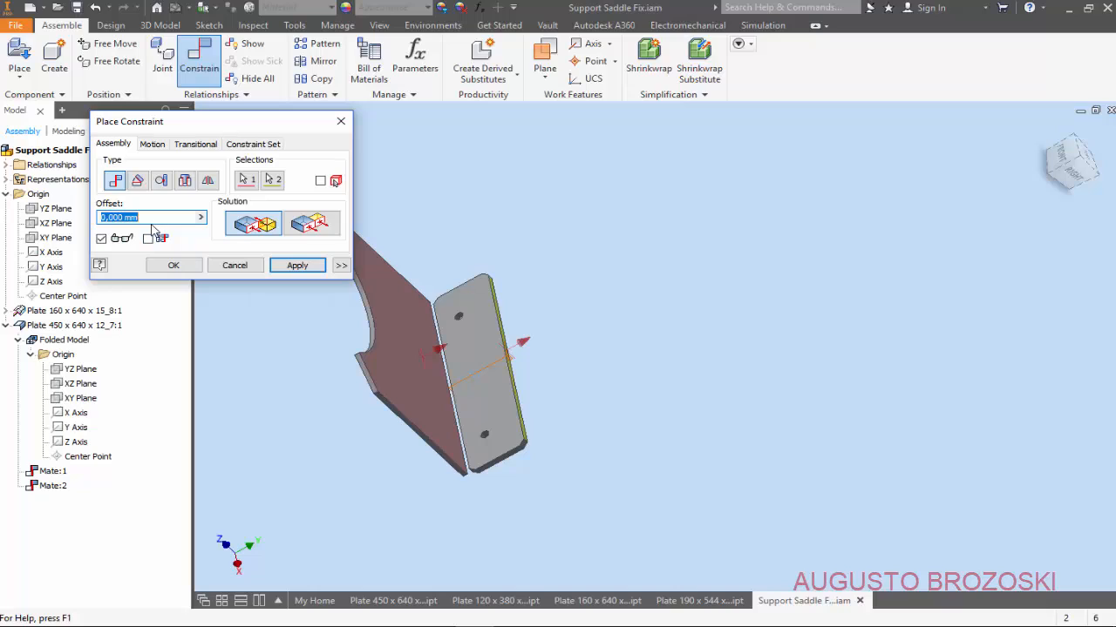
# Step: Back in Inventor, set a 15 mm offset between the picked faces and apply it as a flush constraint instead of a mate
pyautogui.write('15')
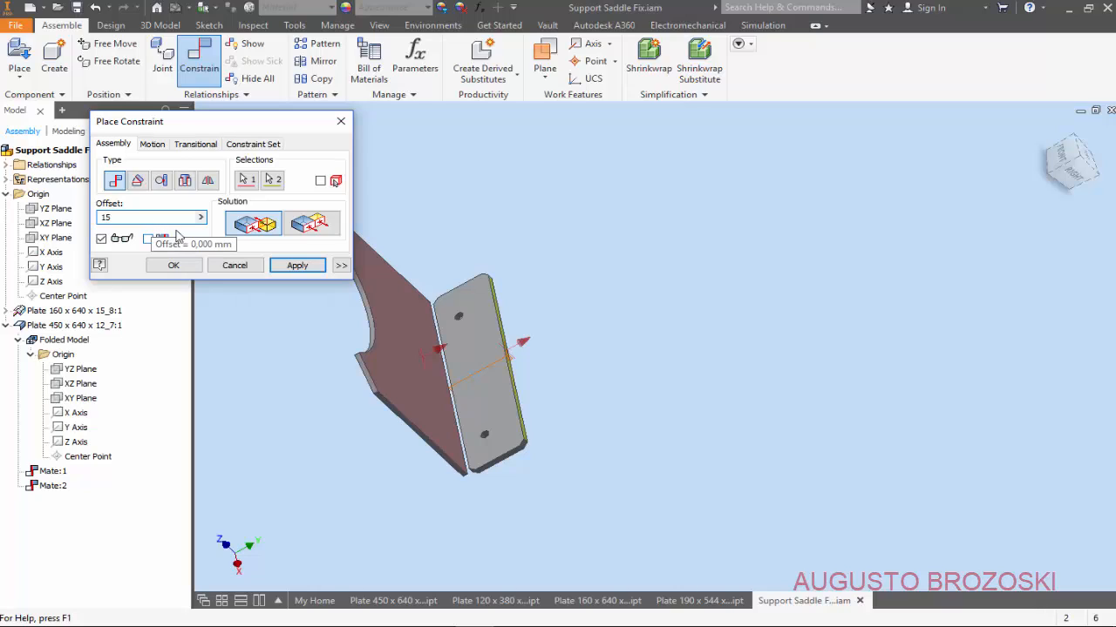
pyautogui.click(298, 268)
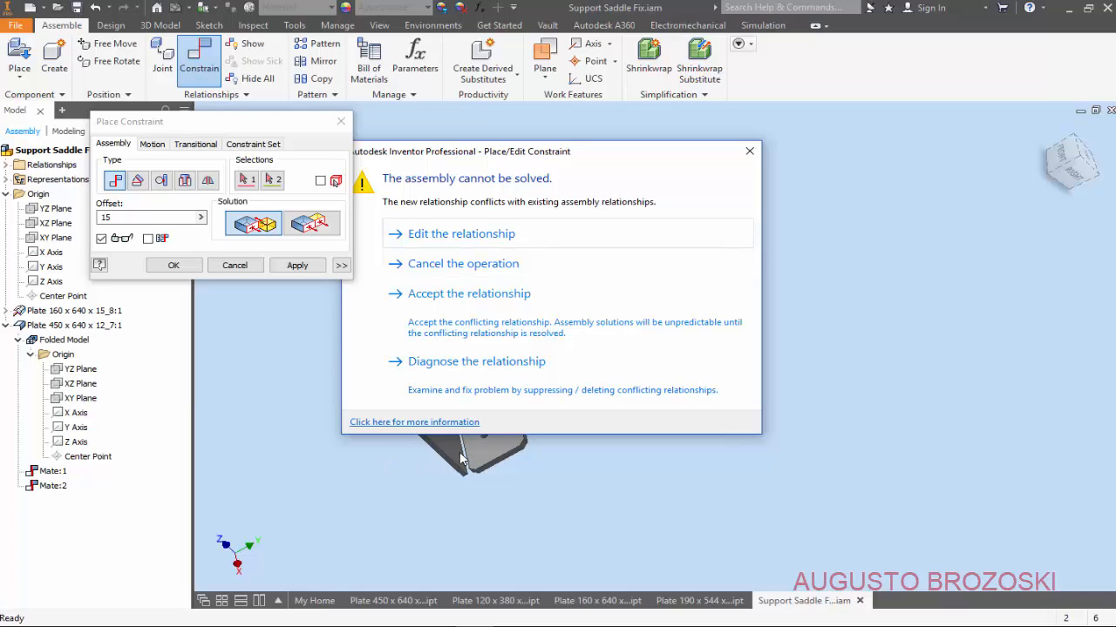
pyautogui.click(451, 235)
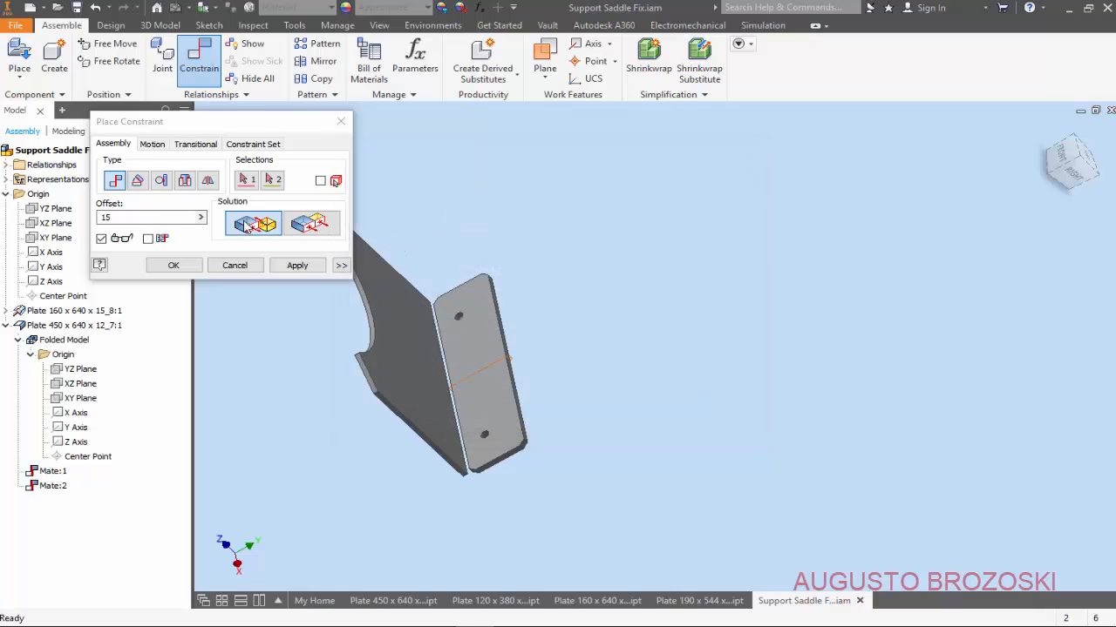
pyautogui.click(315, 226)
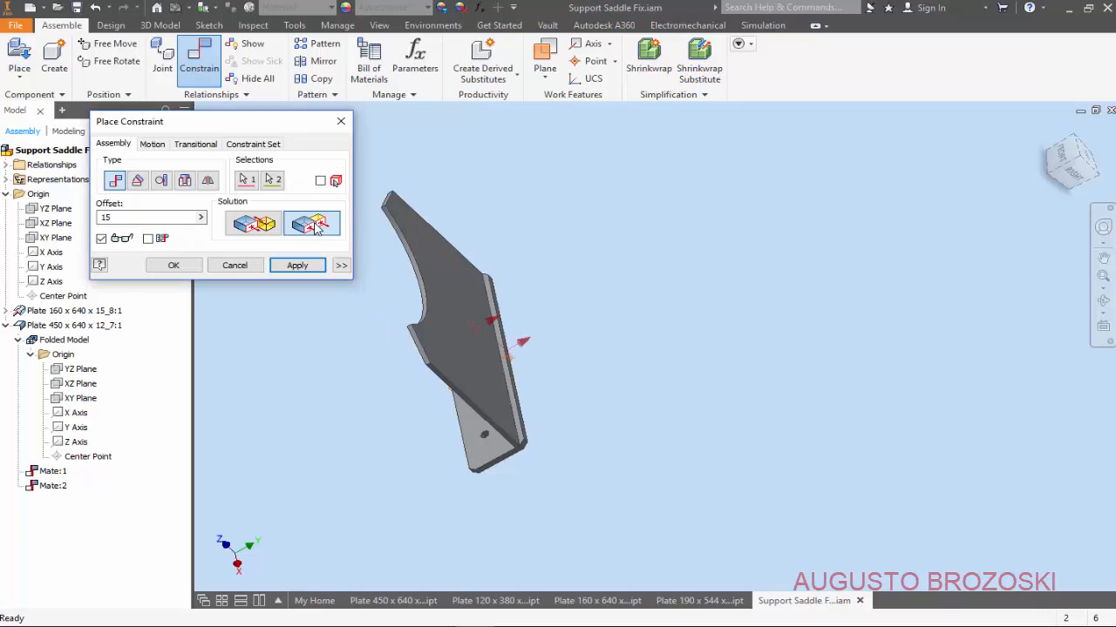
pyautogui.click(297, 266)
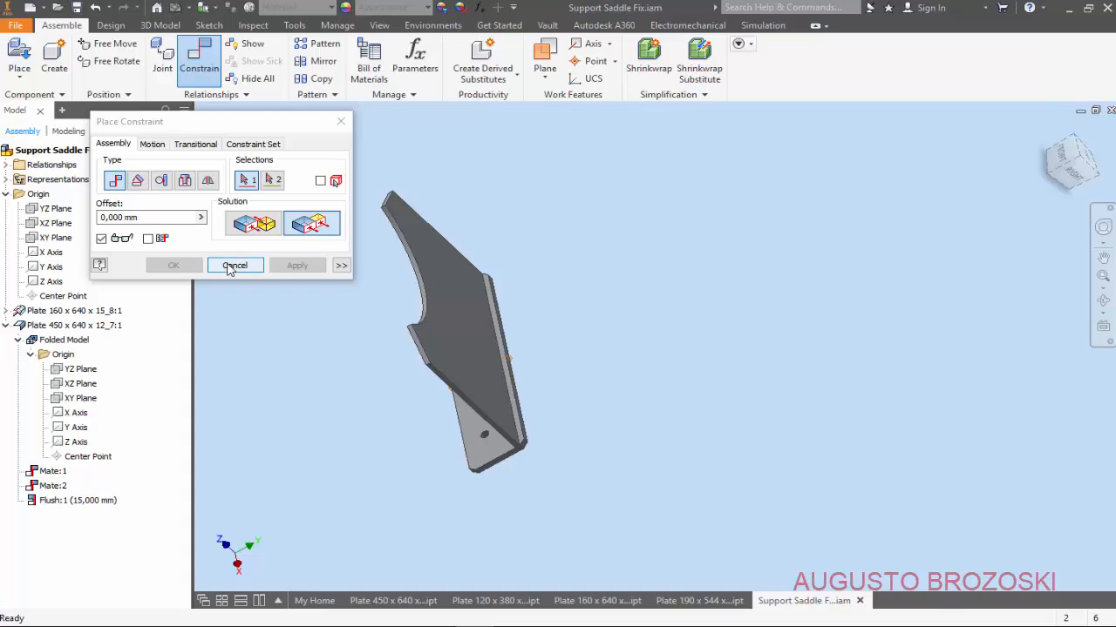
# Step: Finish constraining the upright plate, restore the home view and save the Support Saddle Fix assembly
pyautogui.click(235, 265)
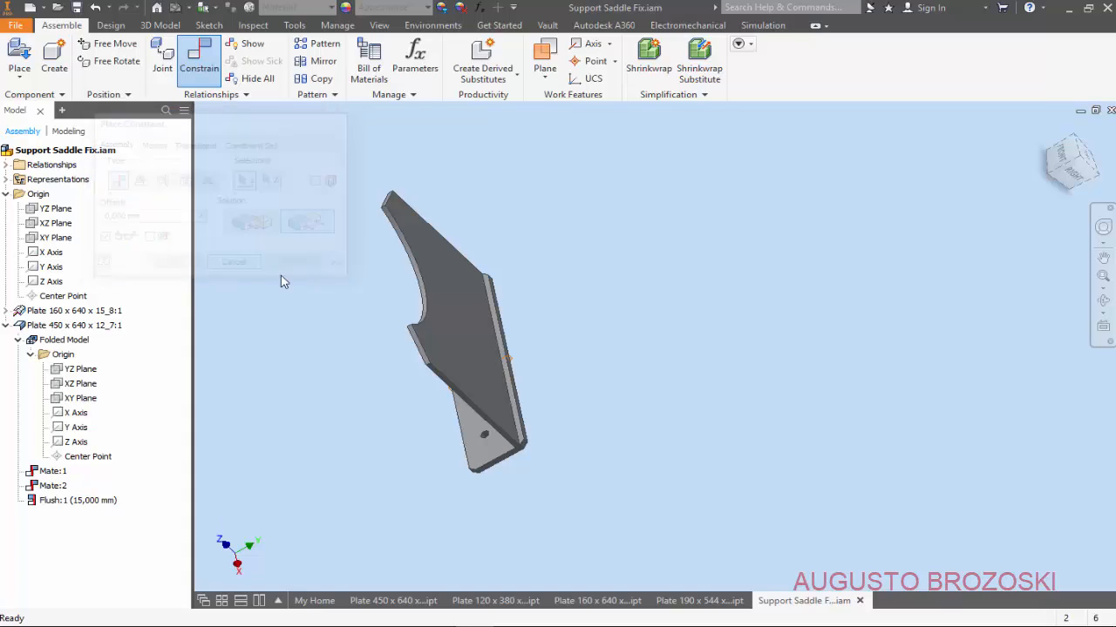
pyautogui.click(1049, 133)
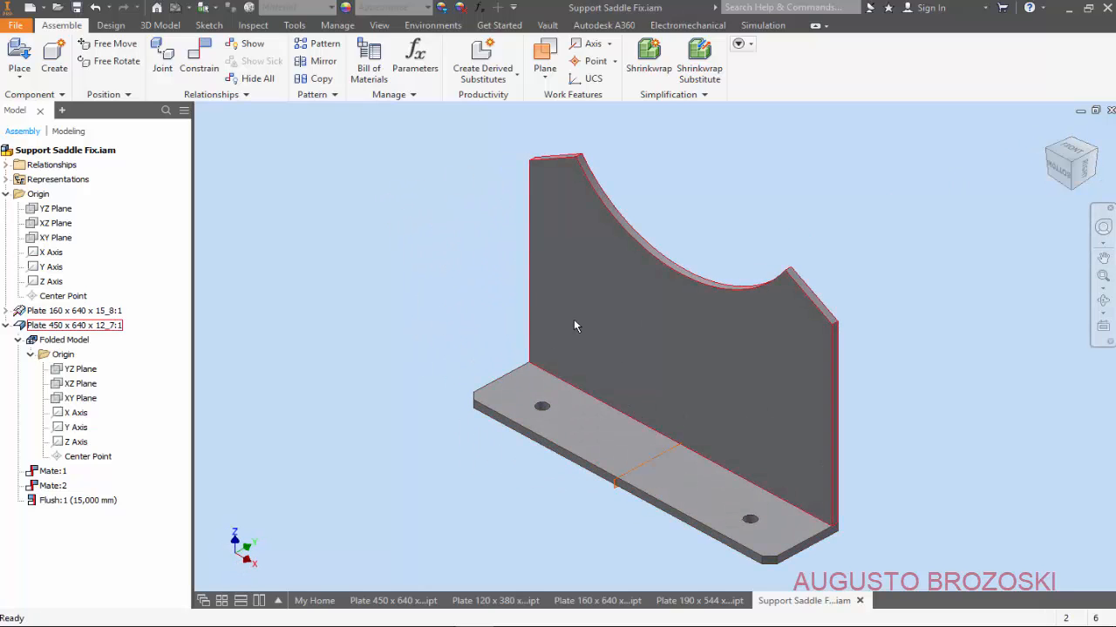
pyautogui.click(77, 8)
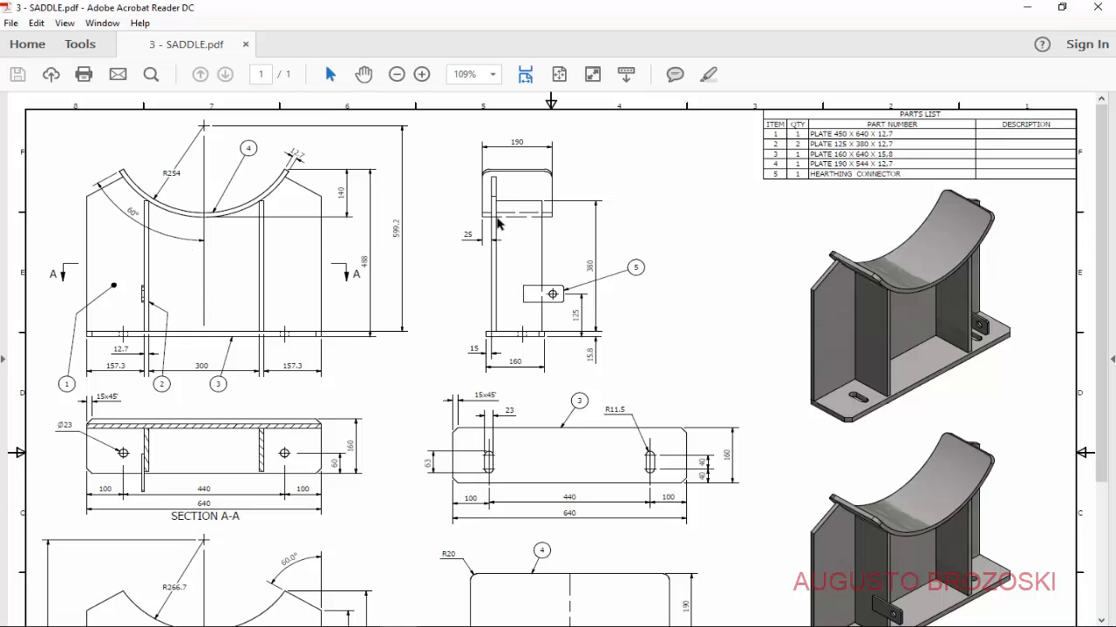
# Step: Return to Inventor from the saddle drawing and place one Plate 120 x 380 x 12_7.ipt beside the assembled plates
pyautogui.click(1026, 7)
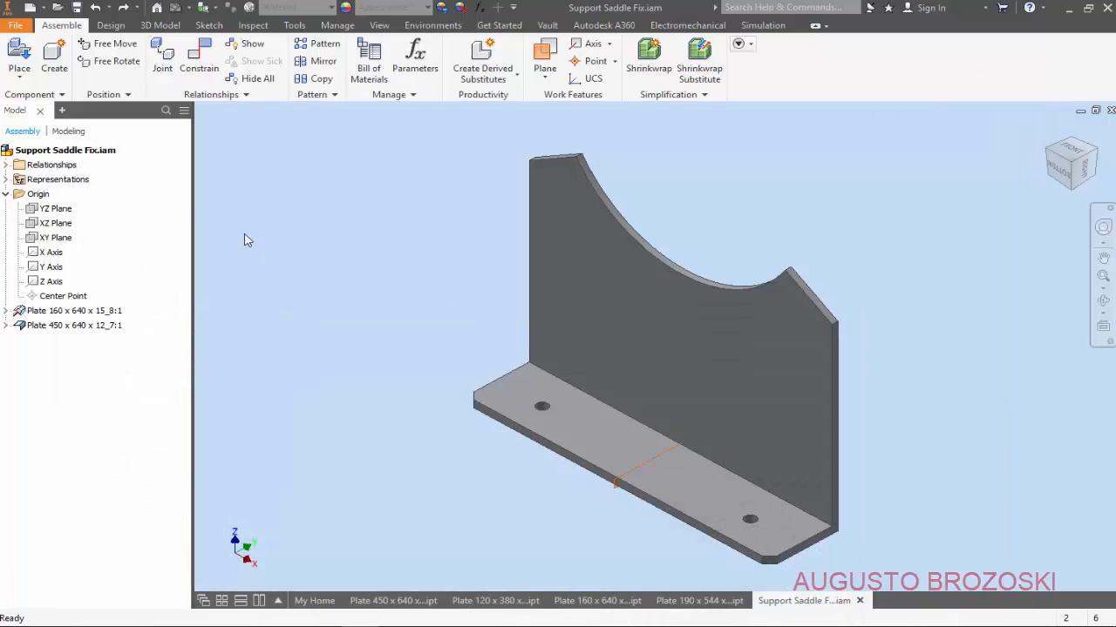
pyautogui.click(21, 56)
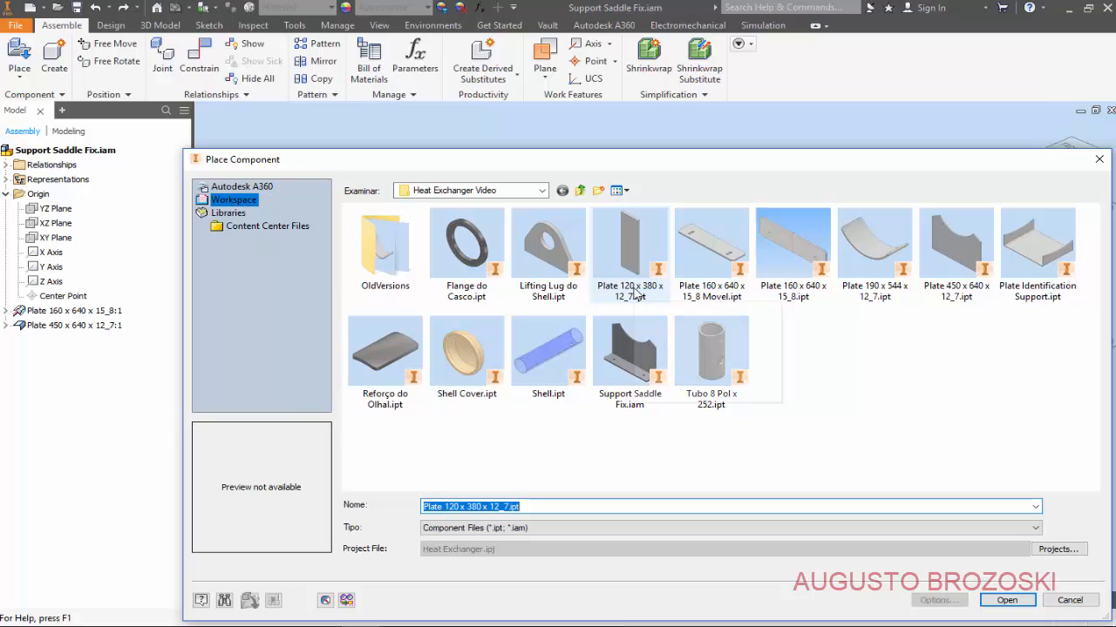
pyautogui.click(633, 252)
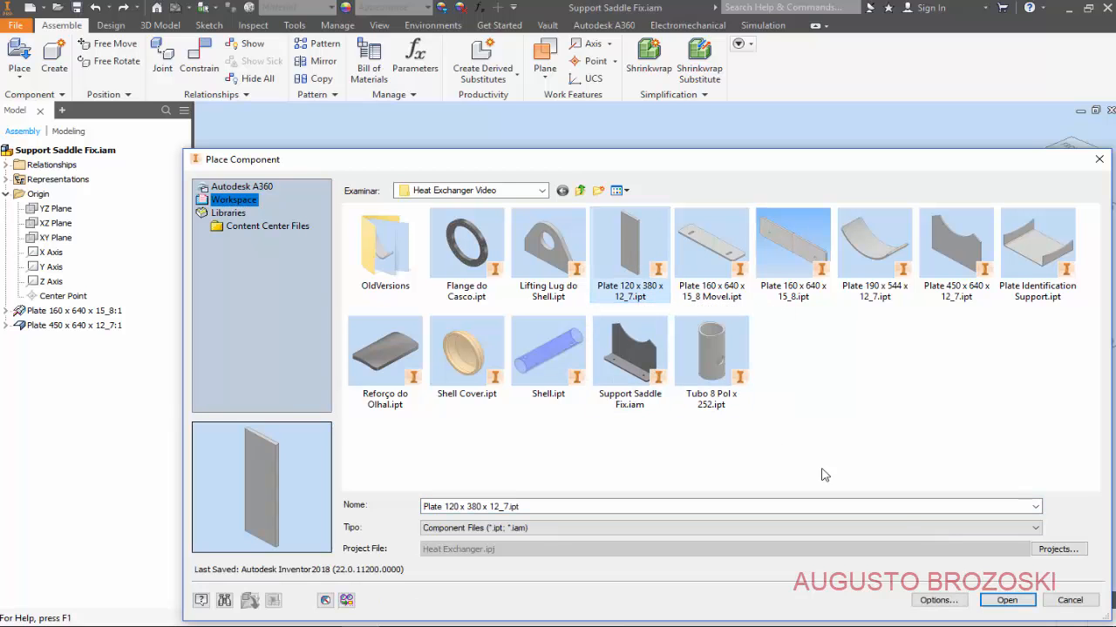
pyautogui.click(1003, 599)
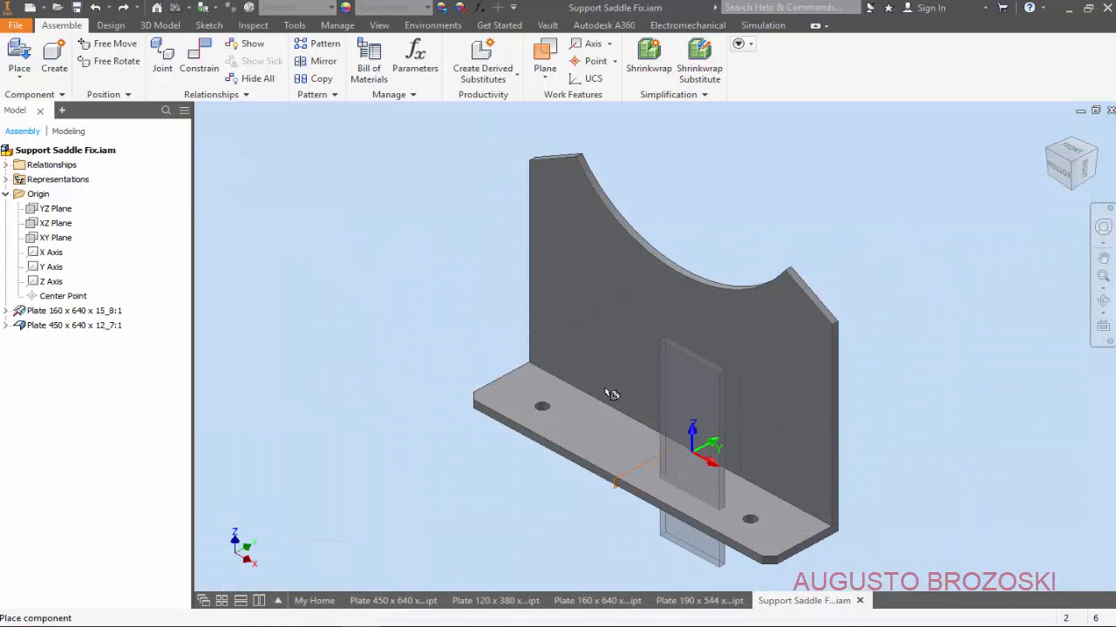
pyautogui.click(417, 299)
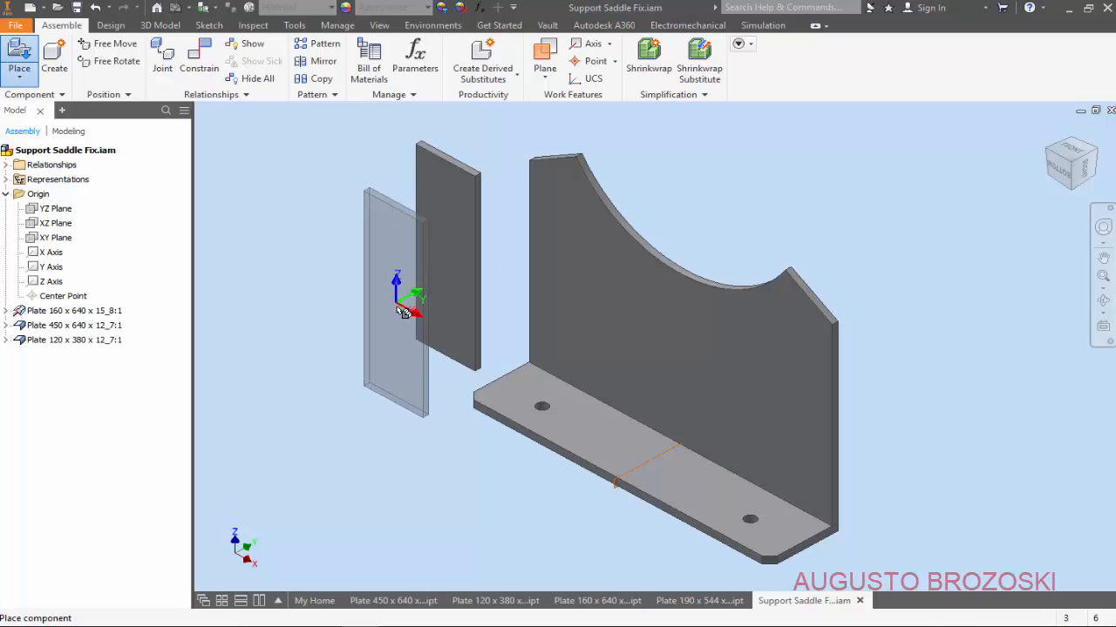
pyautogui.press('Escape')
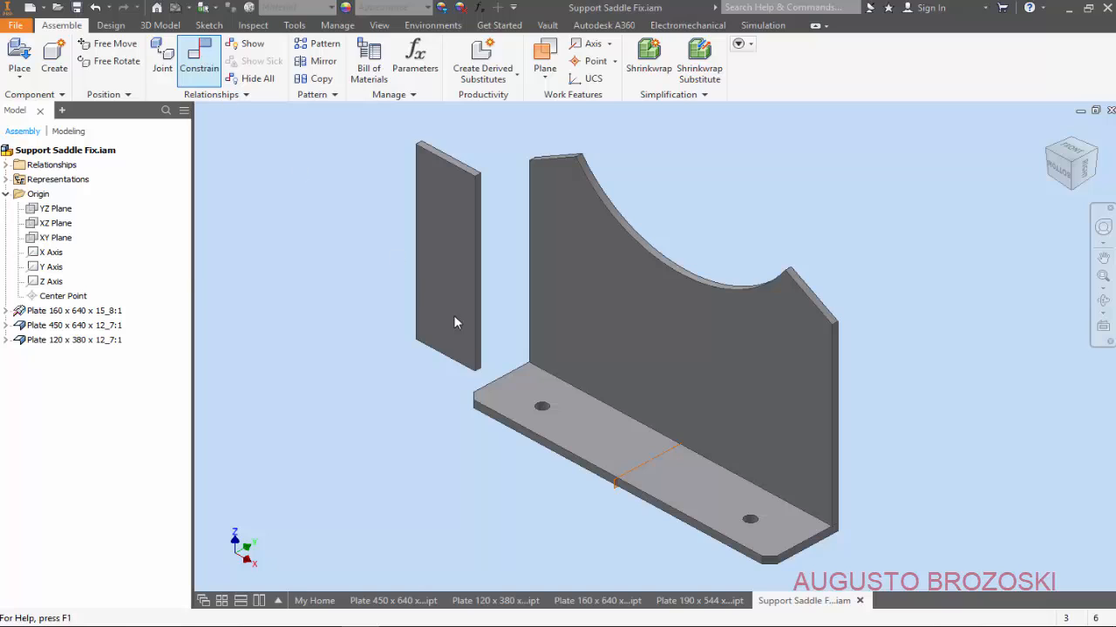
# Step: Mate the 120 x 380 plate's long narrow side face to the 450 x 640 plate's large front face with zero offset
pyautogui.scroll(5, 471, 338)
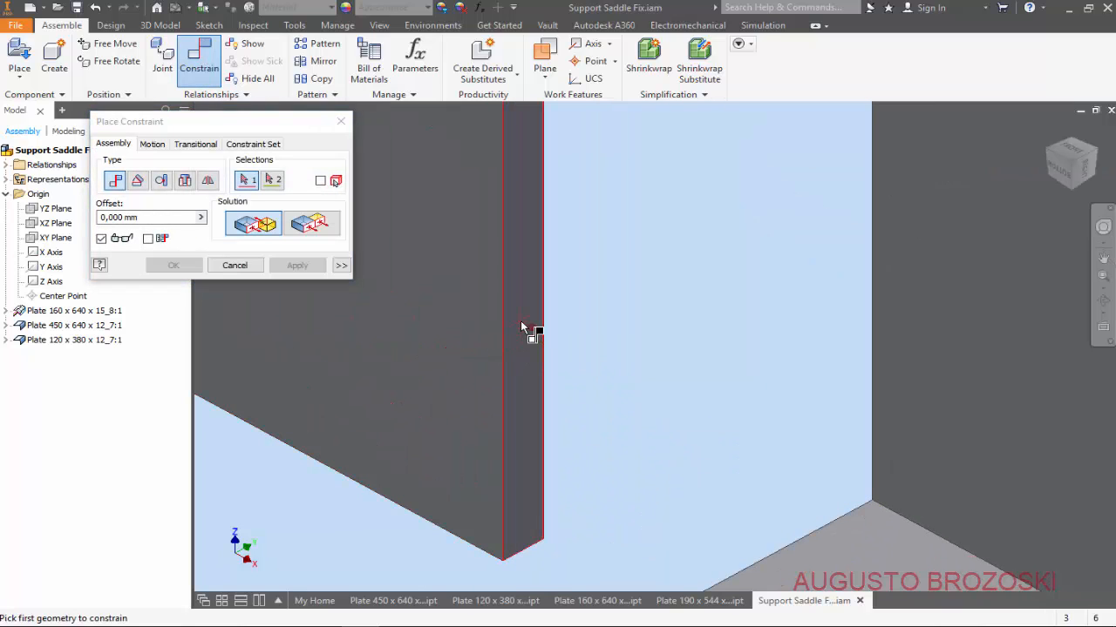
pyautogui.click(523, 327)
pyautogui.scroll(-5, 529, 331)
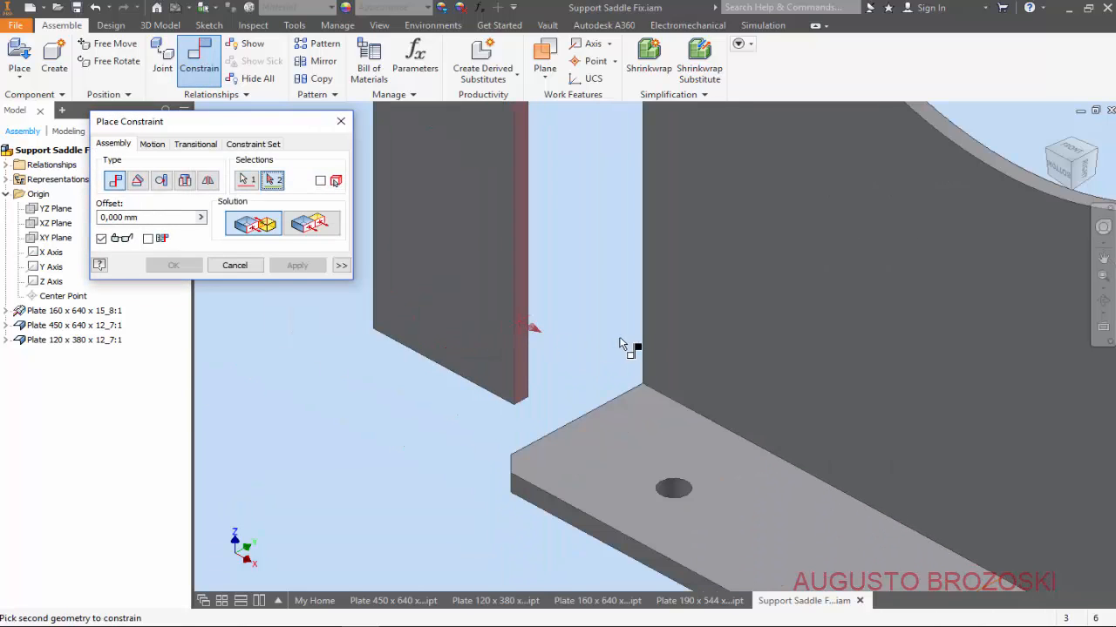
pyautogui.click(684, 338)
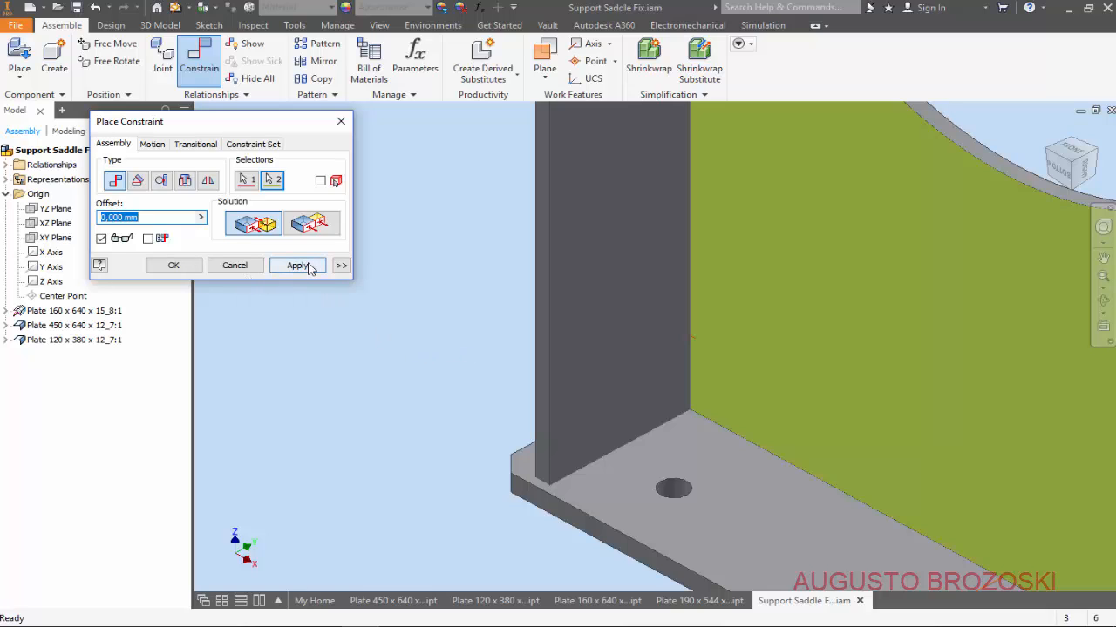
pyautogui.click(305, 266)
# Step: Mate the 120 x 380 plate's bottom face to the base plate's top face with zero offset
pyautogui.scroll(-3, 401, 345)
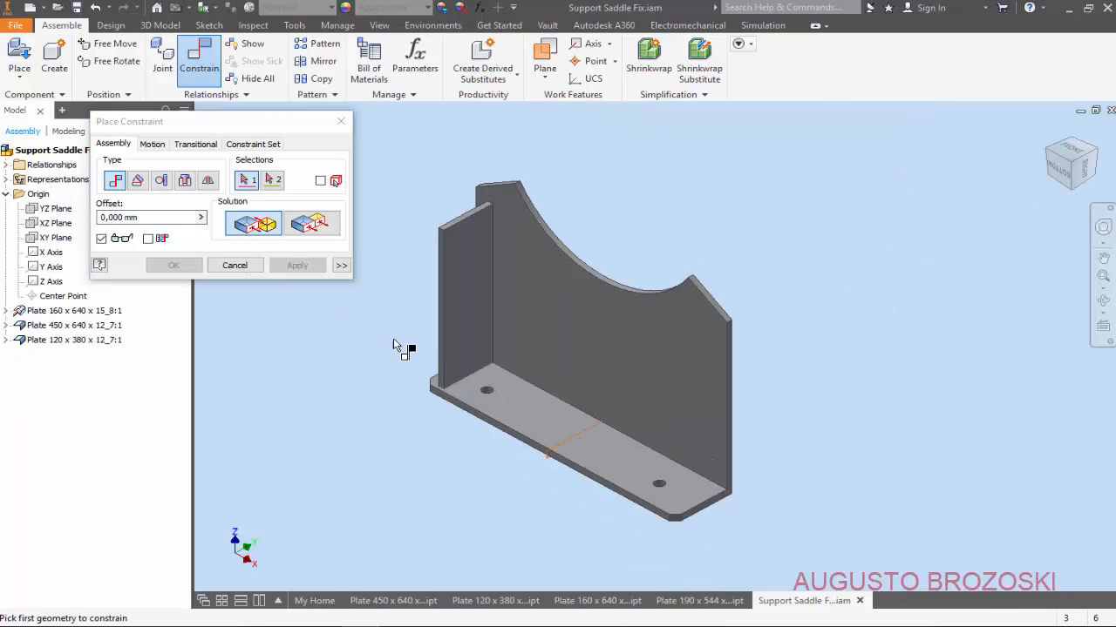
pyautogui.moveTo(505, 378)
pyautogui.keyDown('shift'); pyautogui.mouseDown(button='middle')
pyautogui.moveTo(523, 341)
pyautogui.moveTo(521, 366)
pyautogui.mouseUp(button='middle'); pyautogui.keyUp('shift')
pyautogui.scroll(5, 450, 456)
pyautogui.scroll(-3, 505, 431)
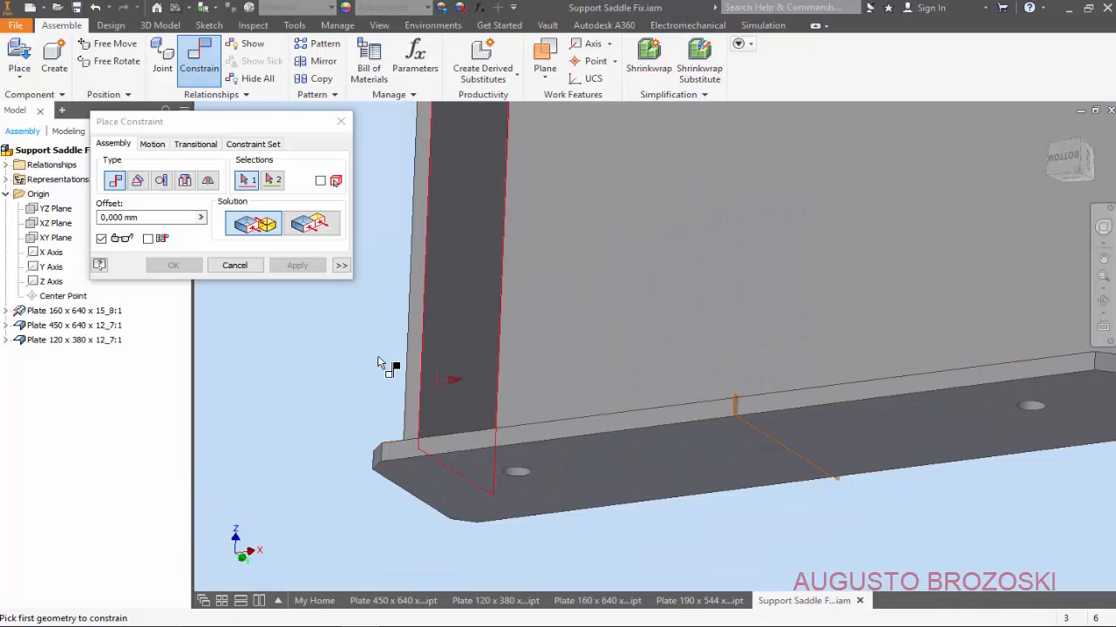
pyautogui.click(431, 365)
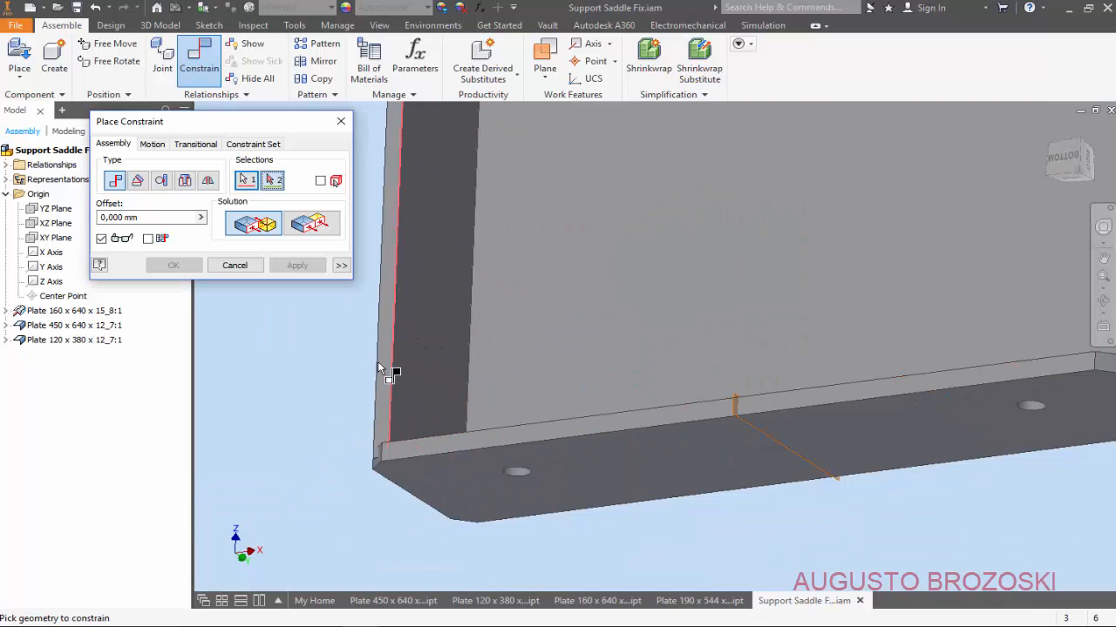
pyautogui.click(304, 369)
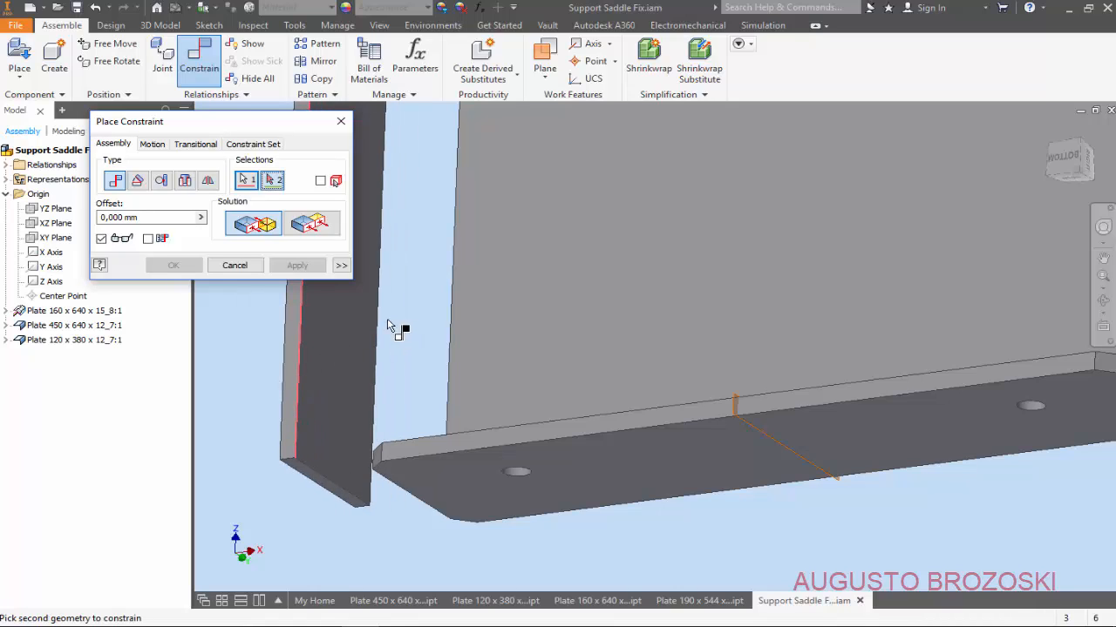
pyautogui.click(246, 180)
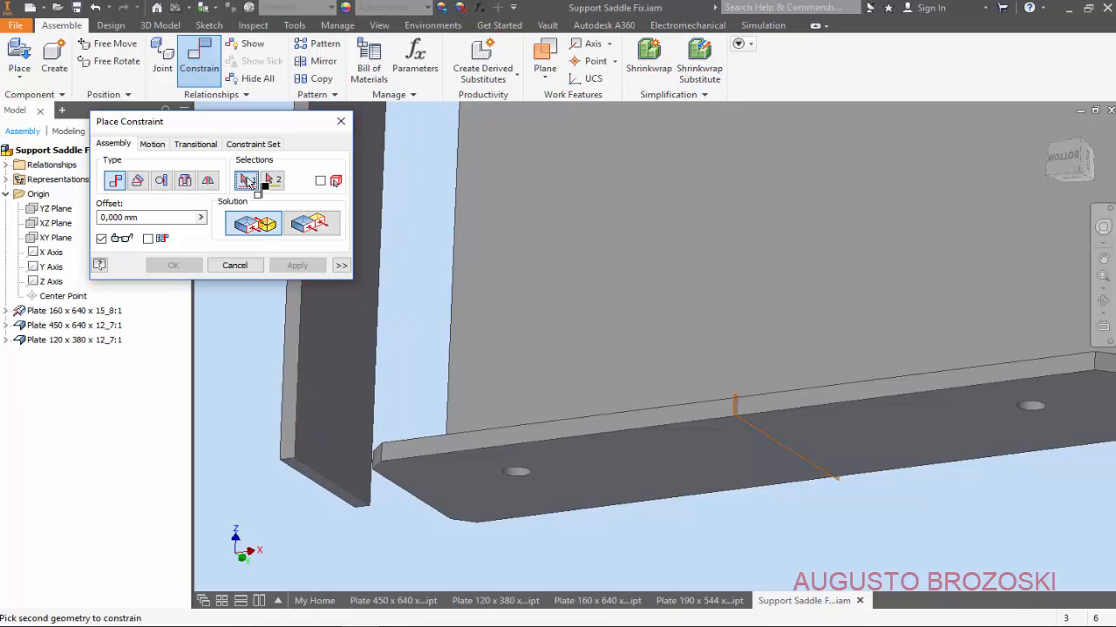
pyautogui.click(317, 487)
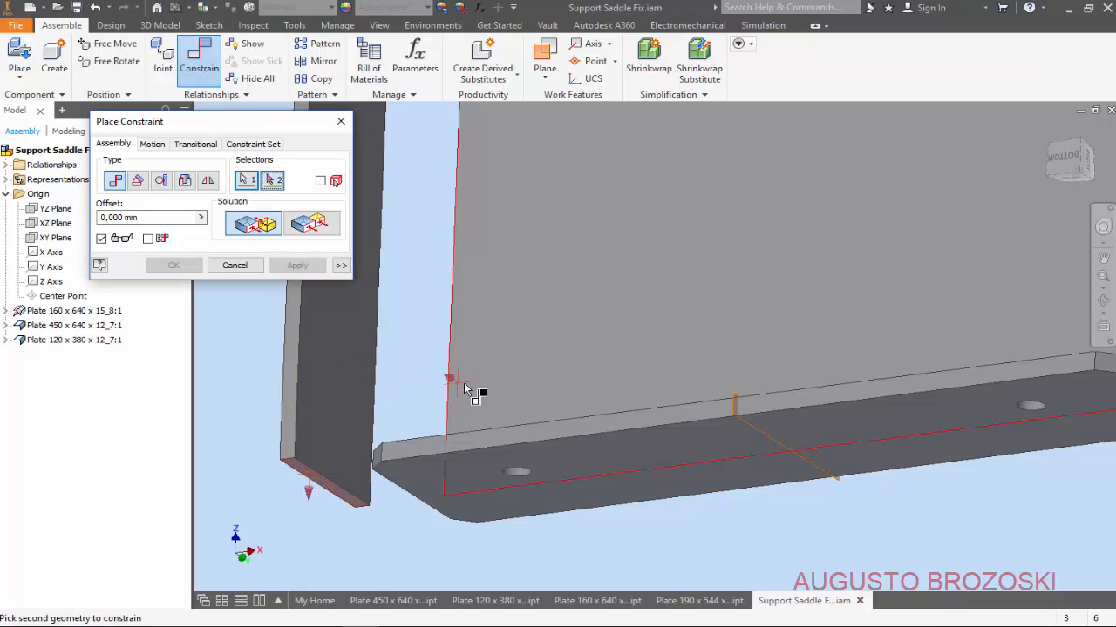
pyautogui.keyDown('shift'); pyautogui.moveTo(496, 356); pyautogui.dragTo(484, 392, button='middle'); pyautogui.keyUp('shift')
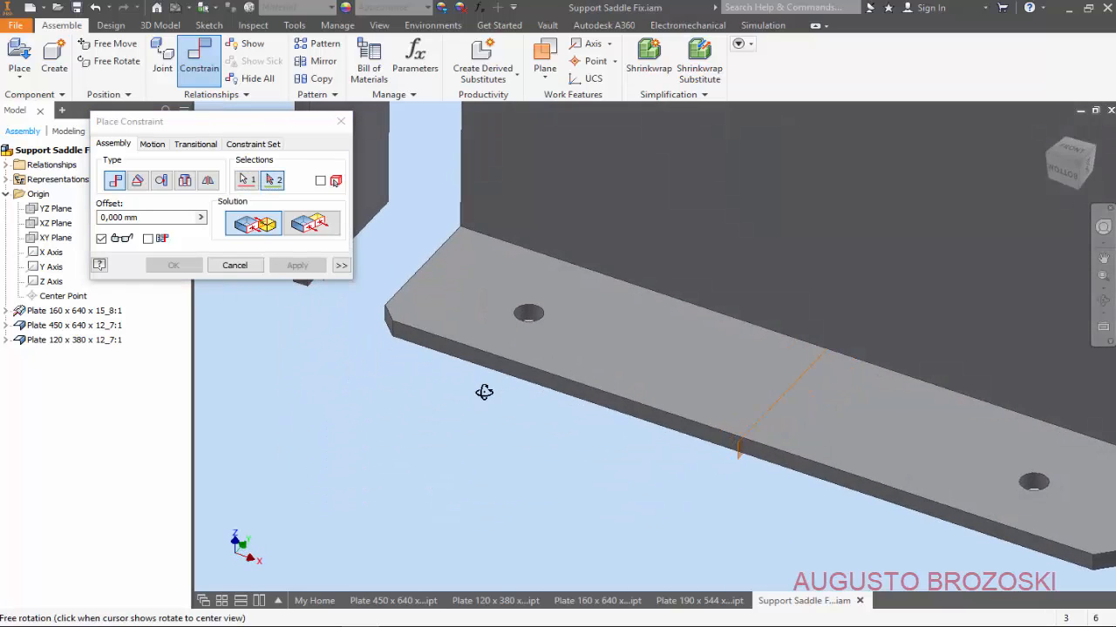
pyautogui.click(451, 294)
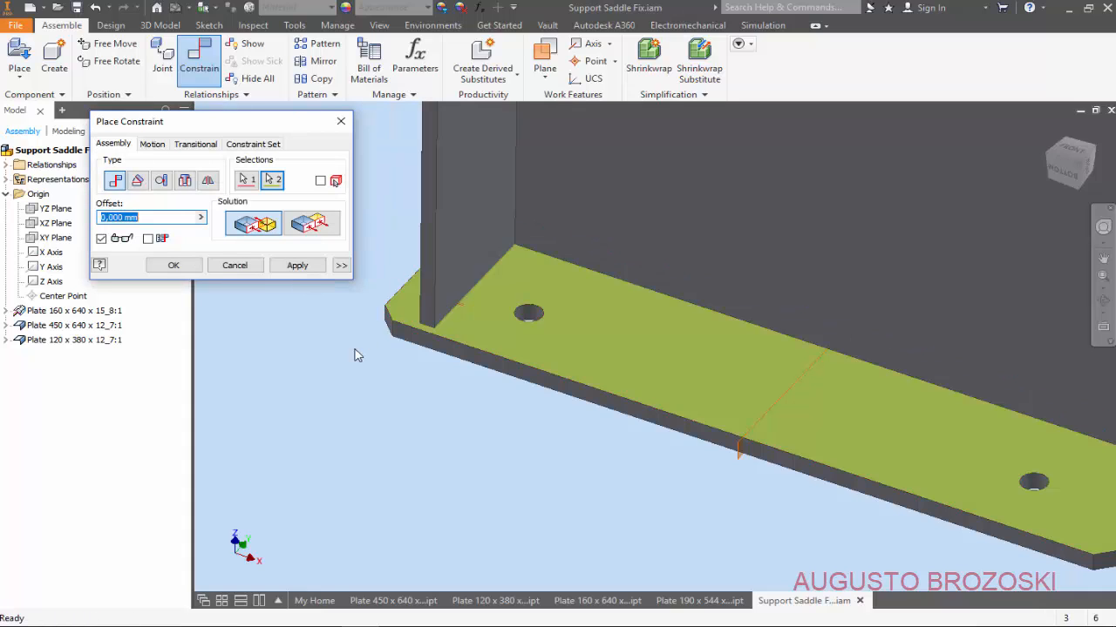
pyautogui.click(298, 265)
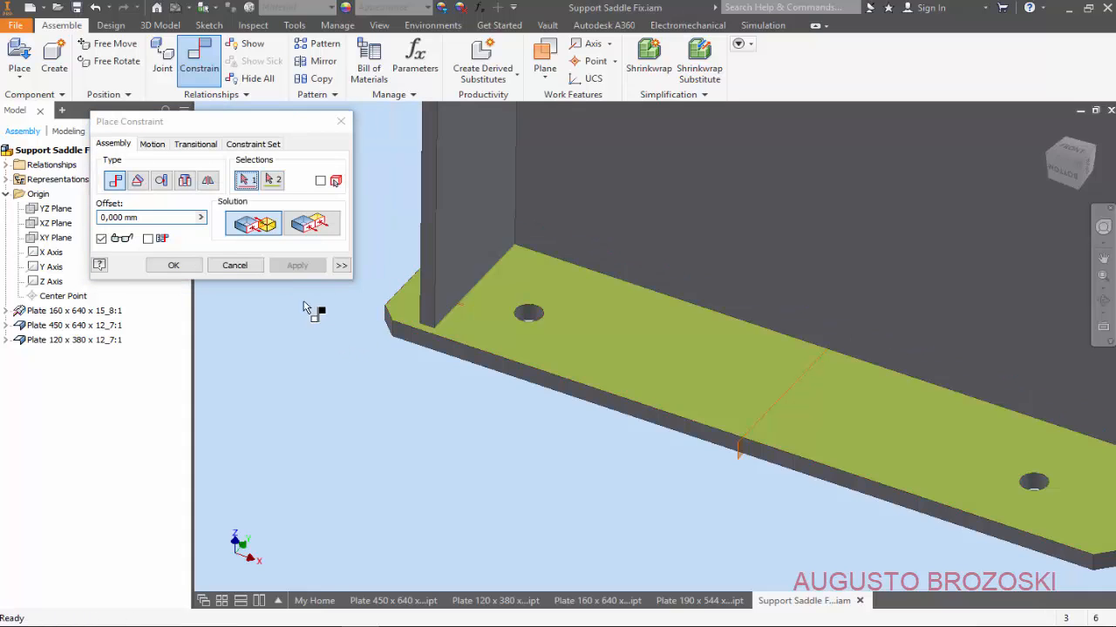
# Step: Pick the 120 x 380 plate's large inner face and the assembly's YZ Plane for a flush constraint with a 300 mm offset
pyautogui.scroll(-2, 364, 384)
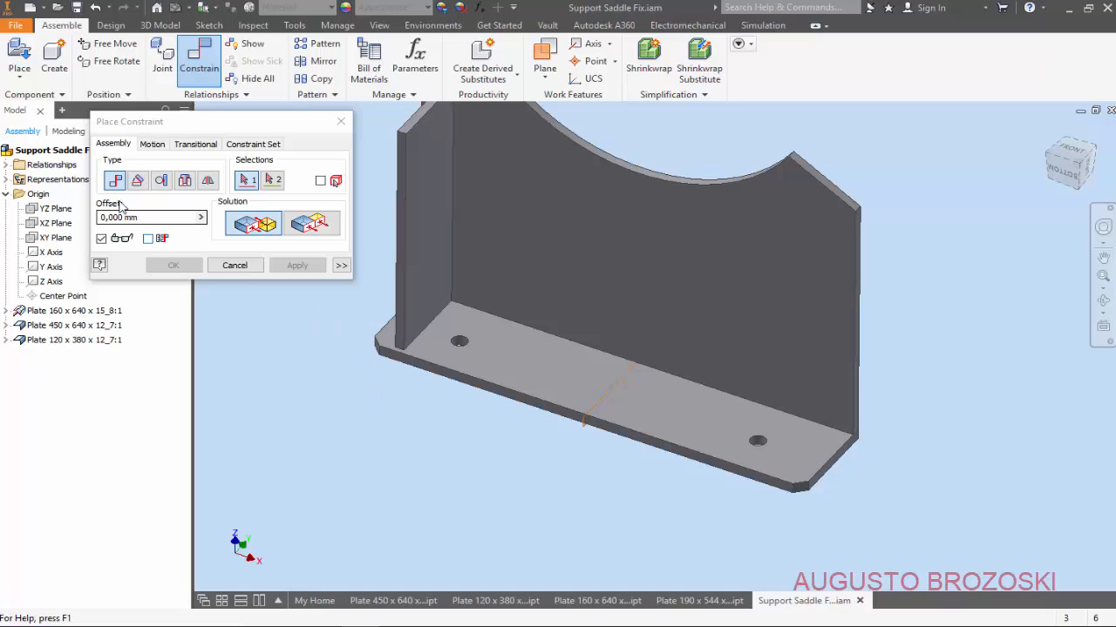
pyautogui.click(425, 264)
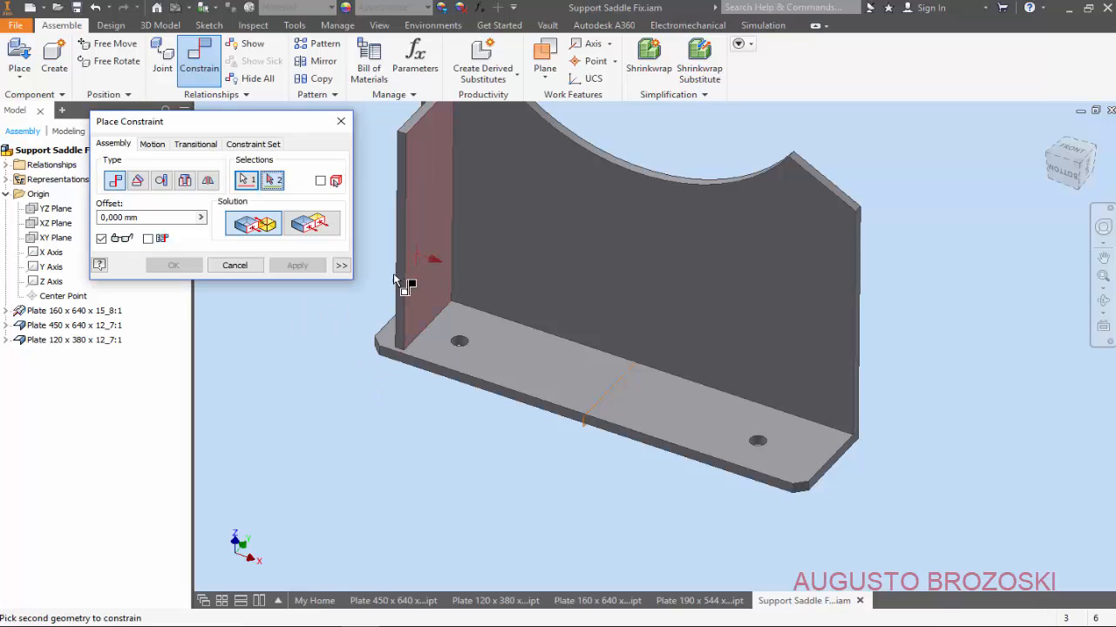
pyautogui.click(56, 211)
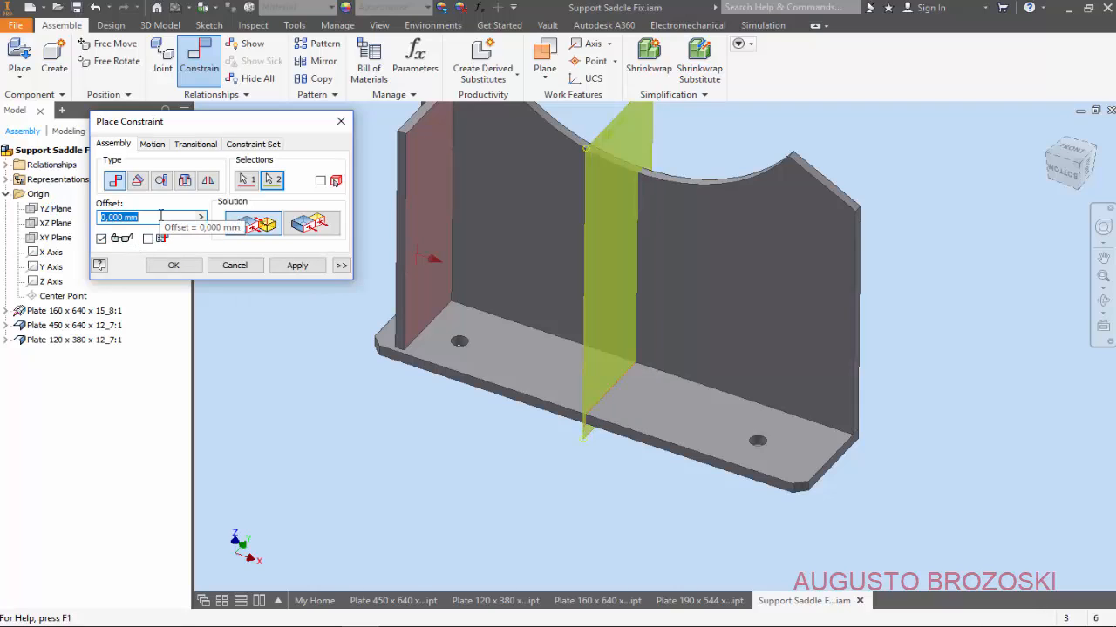
pyautogui.write('300')
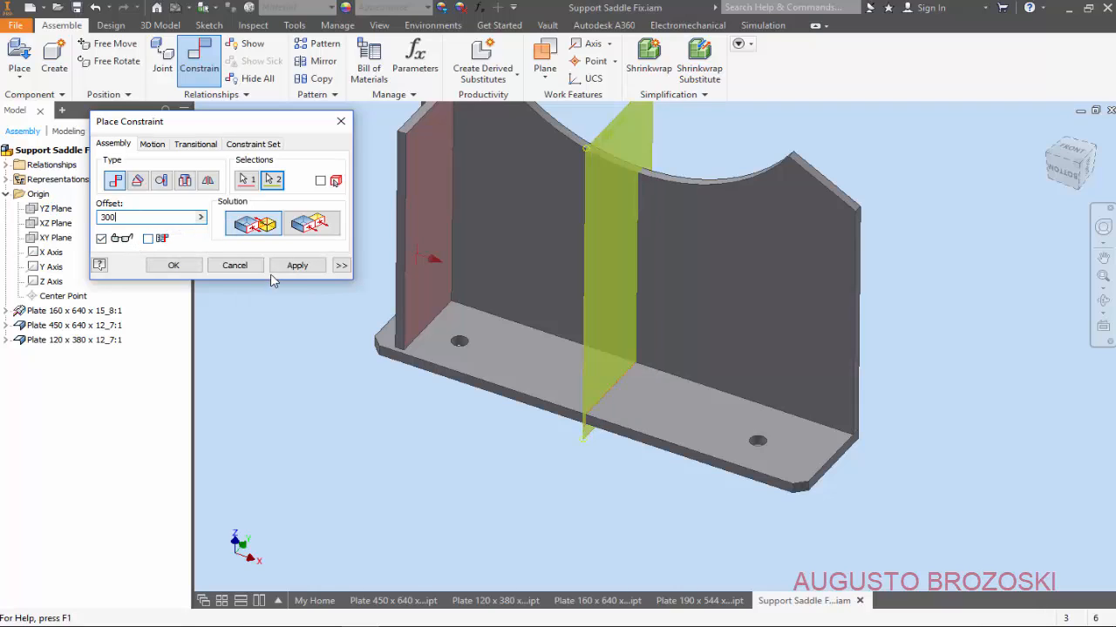
pyautogui.click(319, 224)
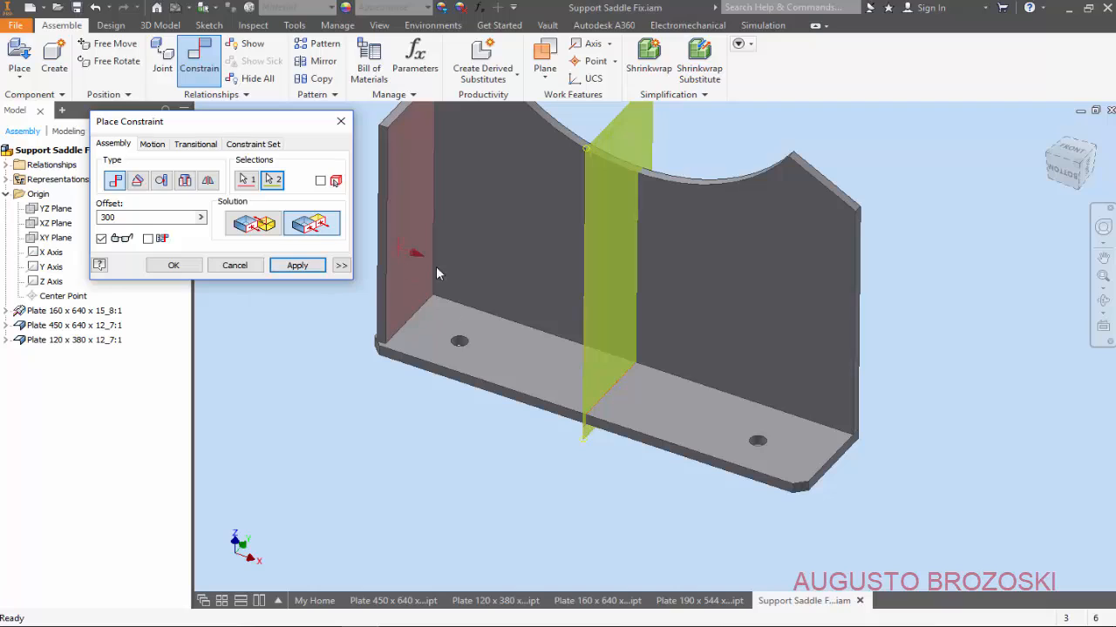
# Step: Set the flush offset to 150 mm, check it against 3 - SADDLE.pdf, apply the constraint and finish constraining
pyautogui.doubleClick(139, 217)
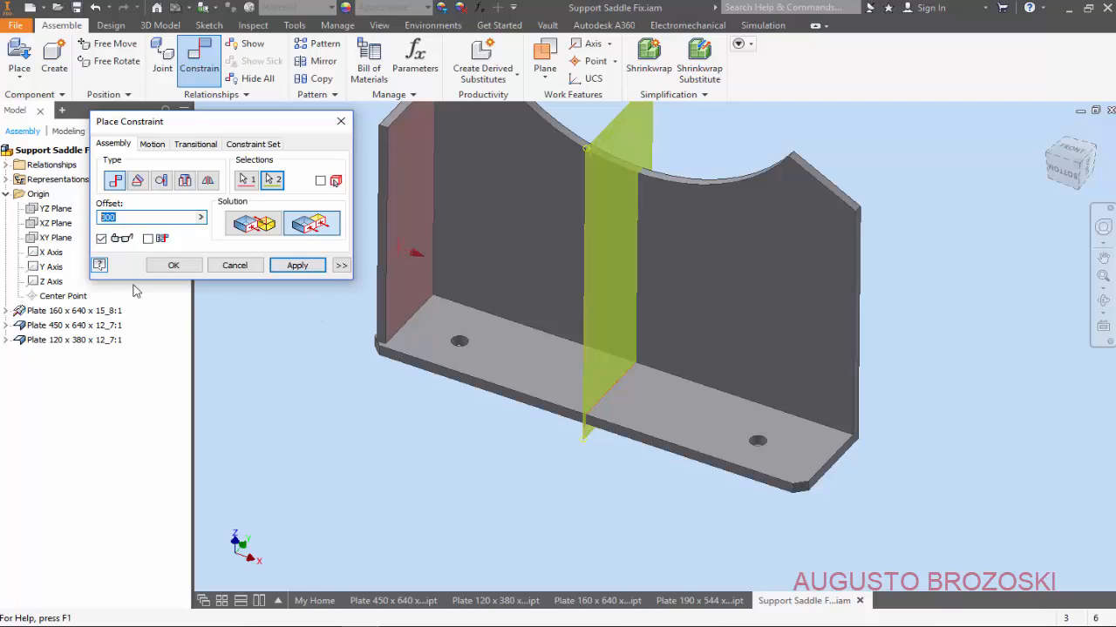
pyautogui.write('150')
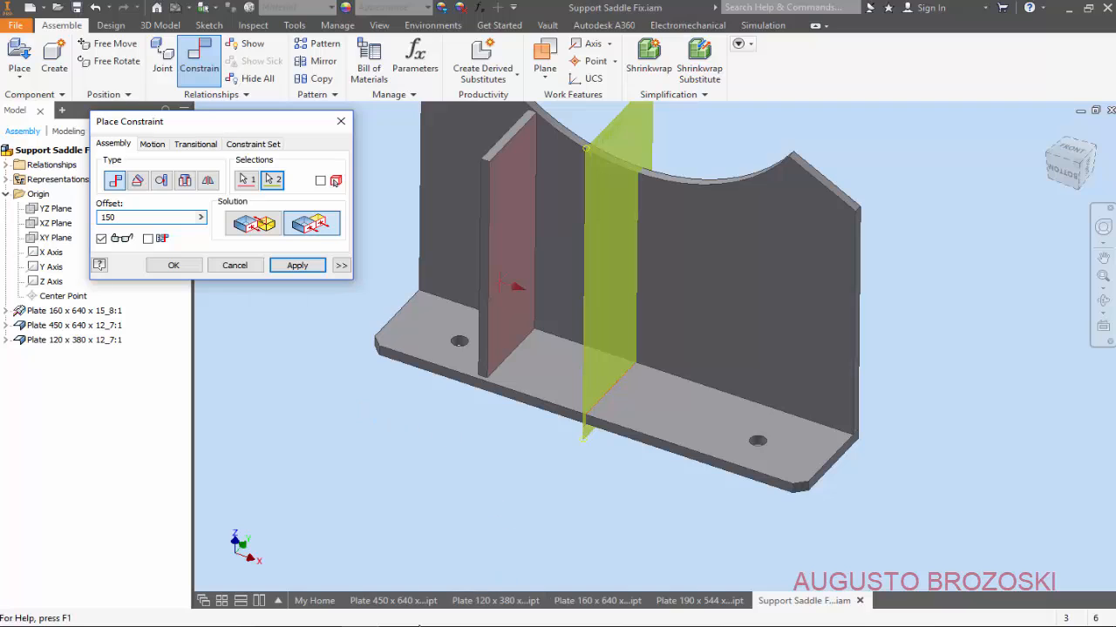
pyautogui.hotkey('alt', 'Tab')
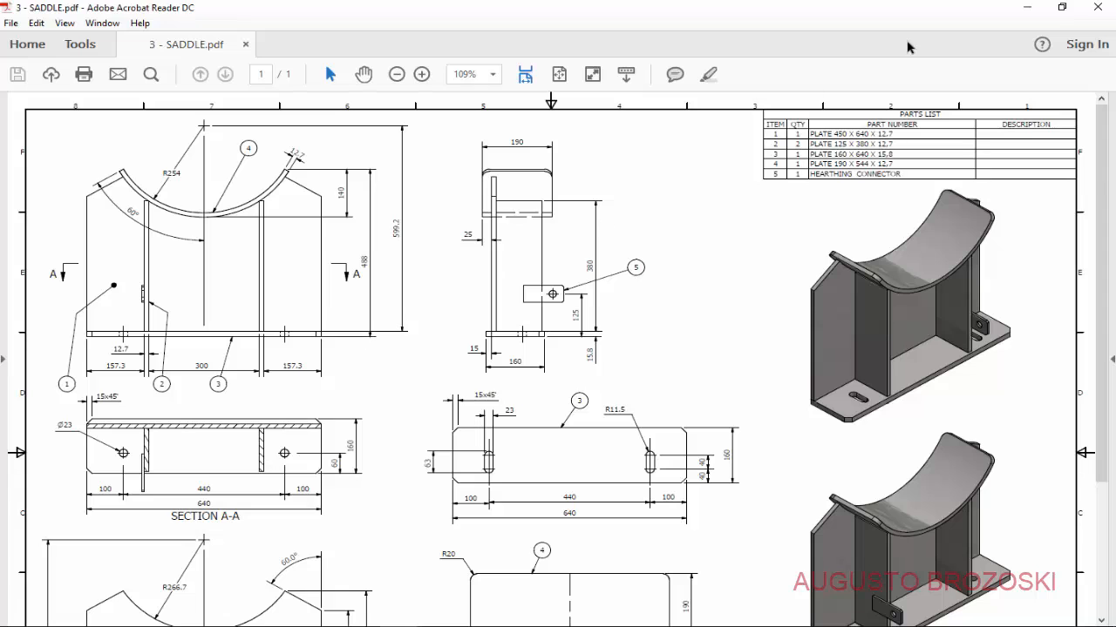
pyautogui.hotkey('alt', 'Tab')
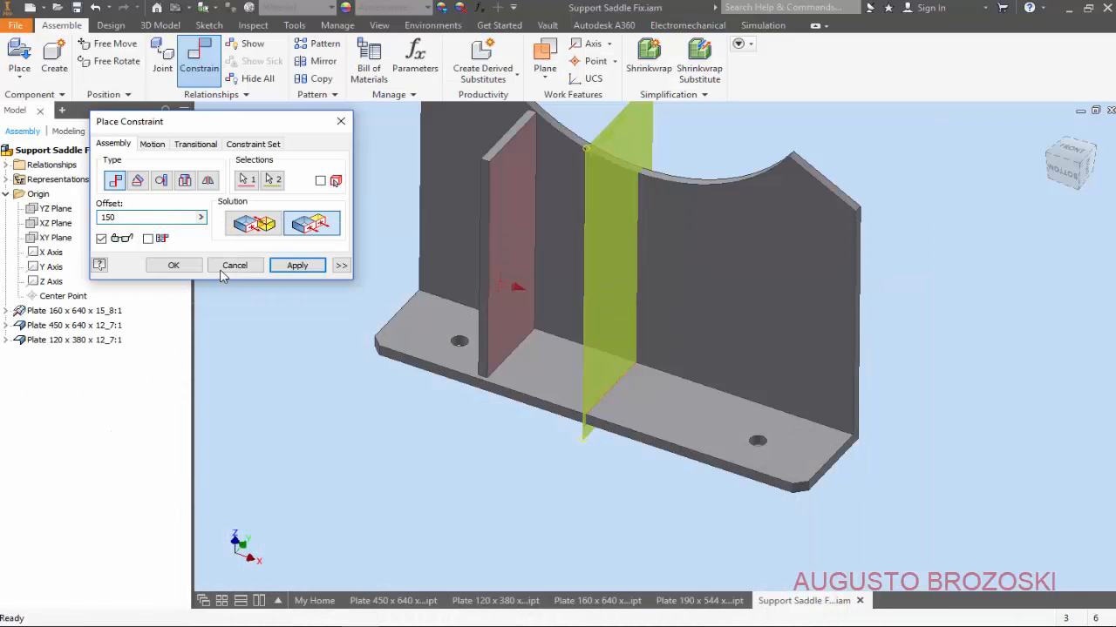
pyautogui.click(302, 272)
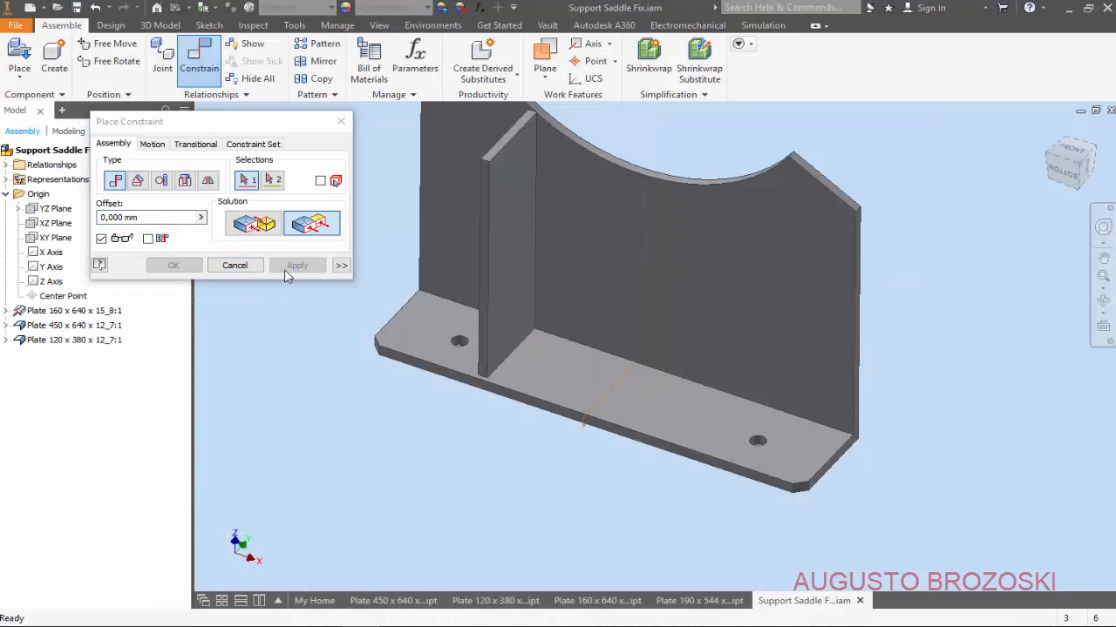
pyautogui.click(241, 268)
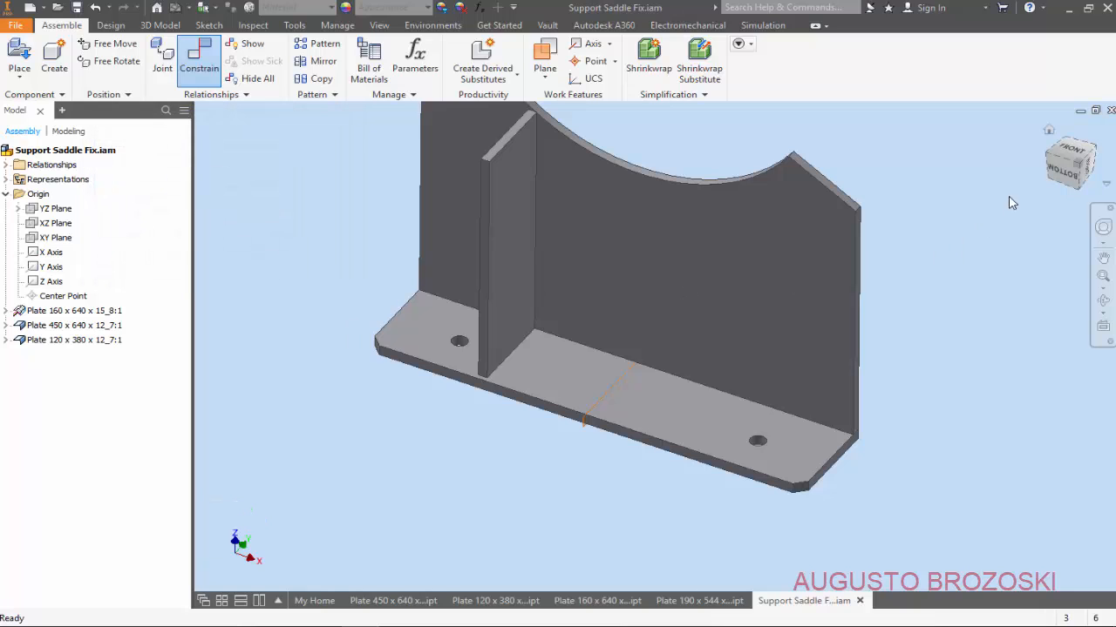
pyautogui.click(1051, 131)
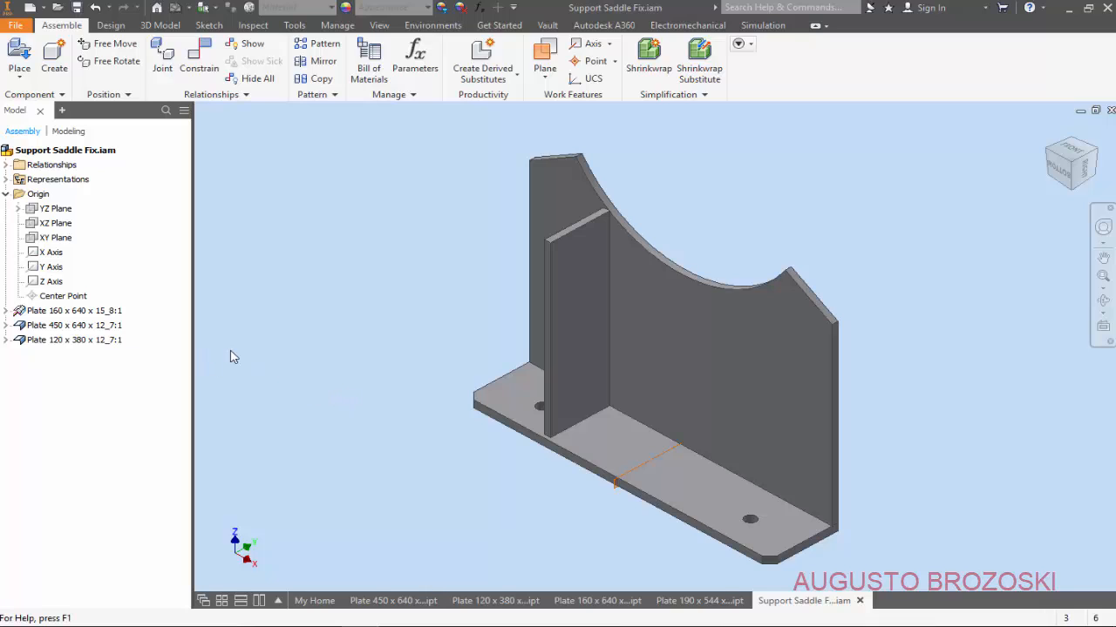
pyautogui.click(70, 342)
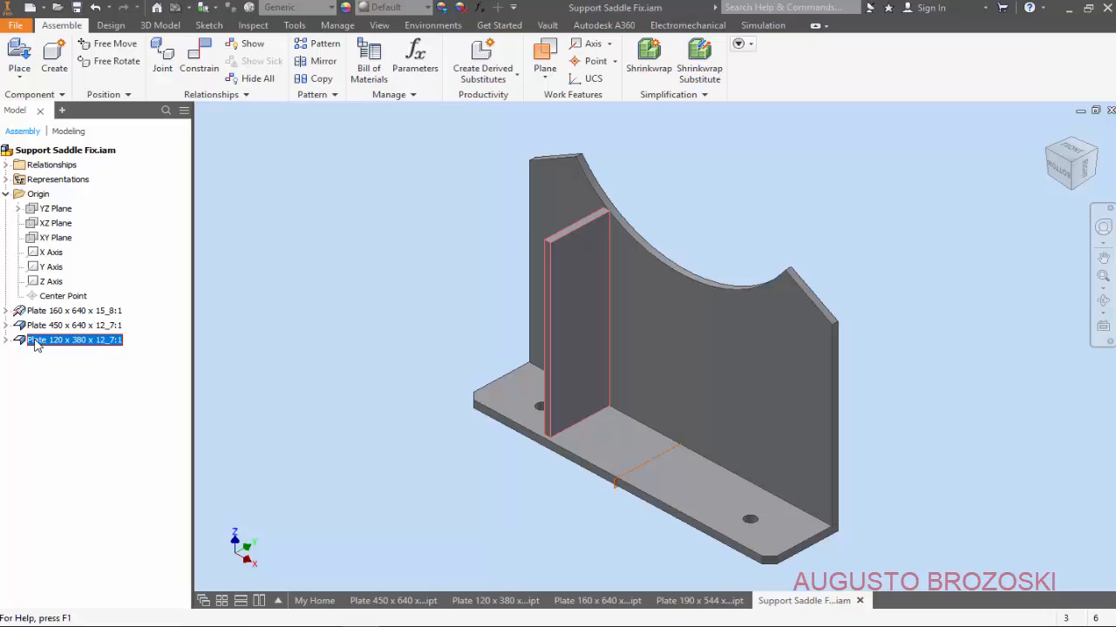
pyautogui.press('Escape')
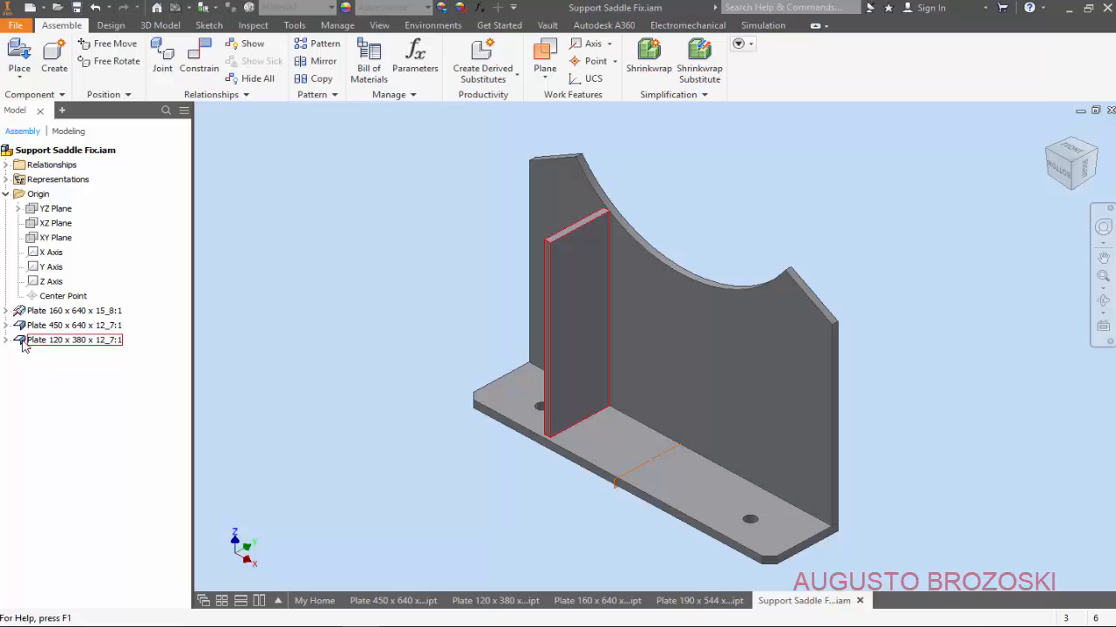
# Step: Add a second 120 x 380 plate and mate its long narrow side face to the 450 x 640 plate's large front face with zero offset
pyautogui.moveTo(24, 344); pyautogui.dragTo(314, 336)
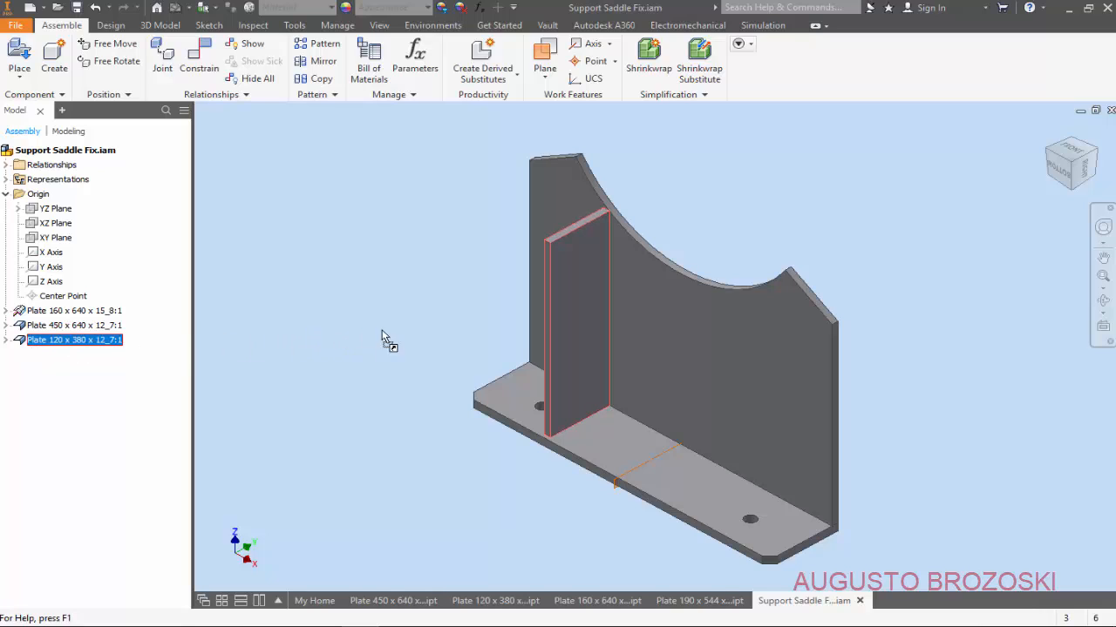
pyautogui.moveTo(419, 333)
pyautogui.mouseDown()
pyautogui.moveTo(438, 336)
pyautogui.moveTo(427, 334)
pyautogui.mouseUp()
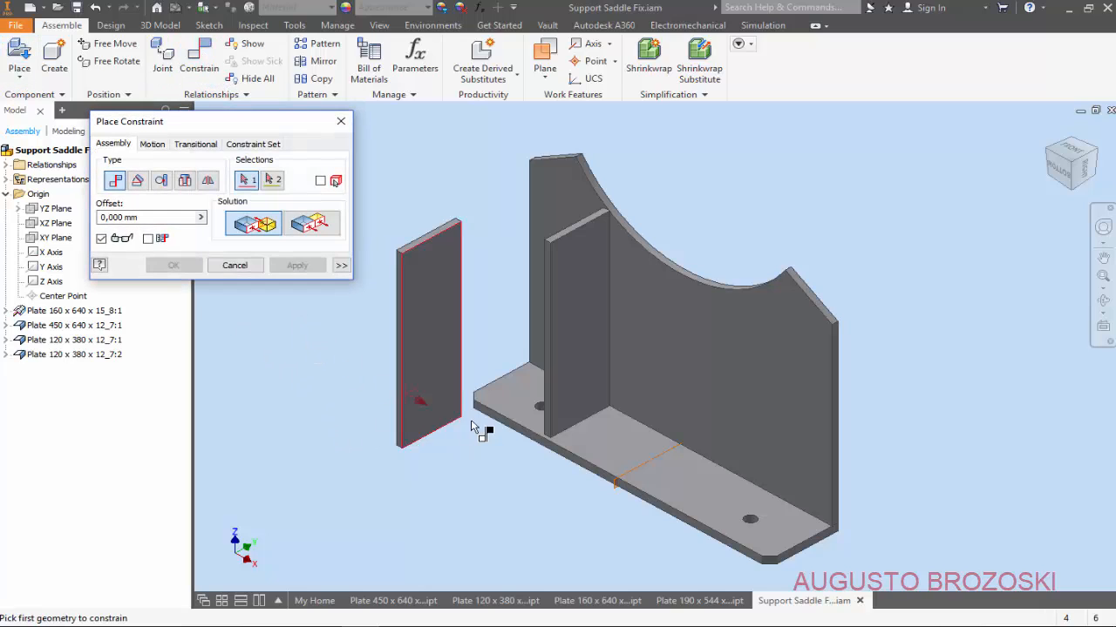
pyautogui.keyDown('shift'); pyautogui.moveTo(496, 391); pyautogui.dragTo(409, 369, button='middle'); pyautogui.keyUp('shift')
pyautogui.scroll(5, 430, 251)
pyautogui.scroll(-2, 375, 357)
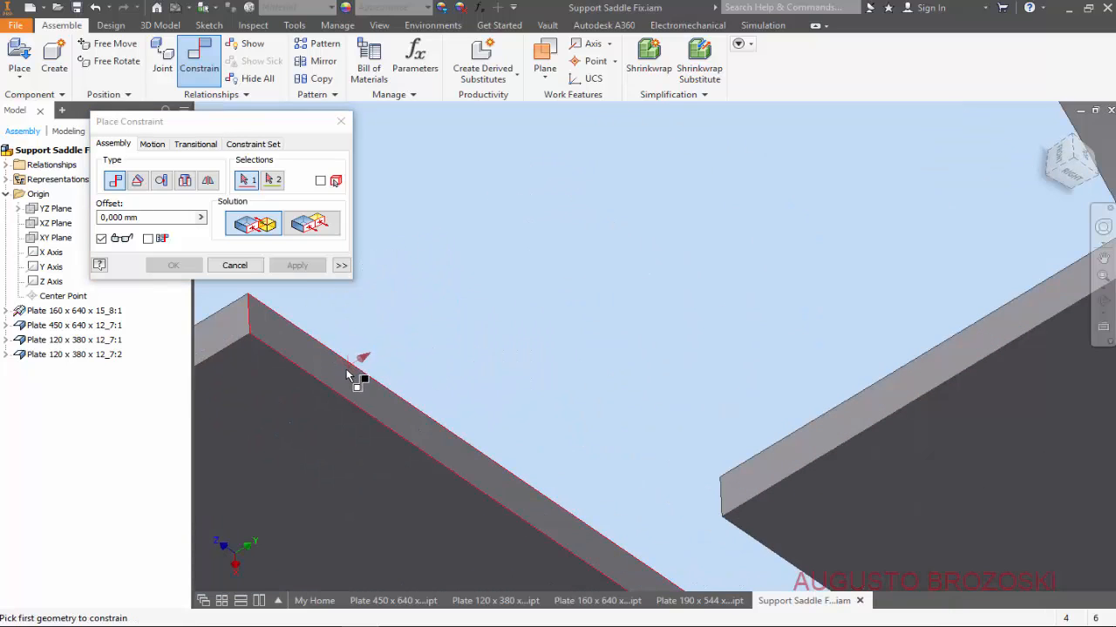
pyautogui.click(349, 369)
pyautogui.scroll(-3, 357, 366)
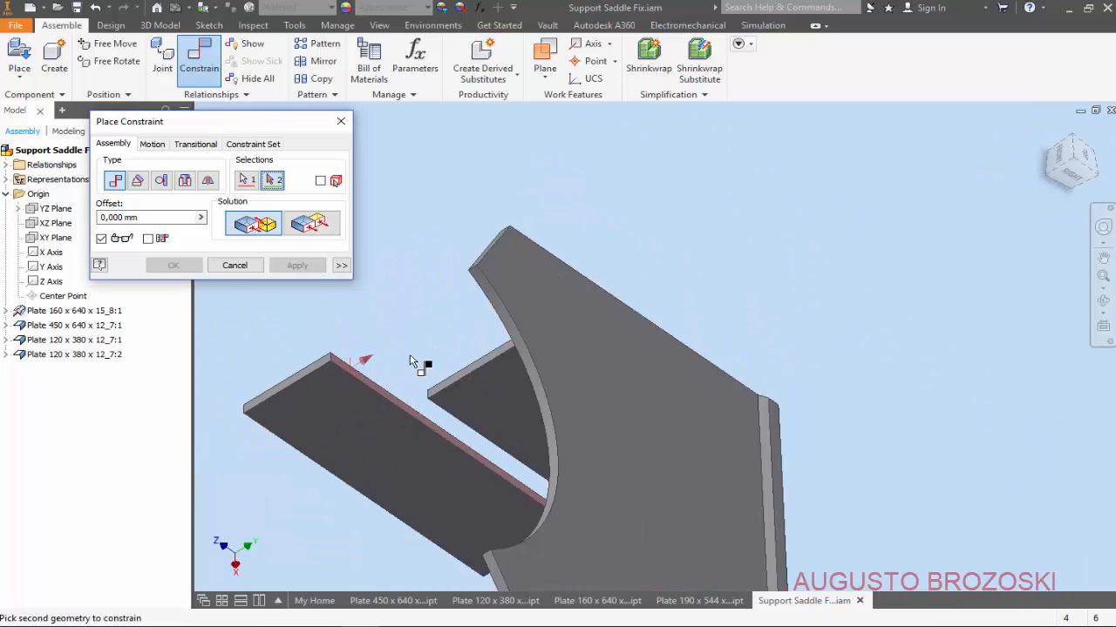
pyautogui.click(1048, 129)
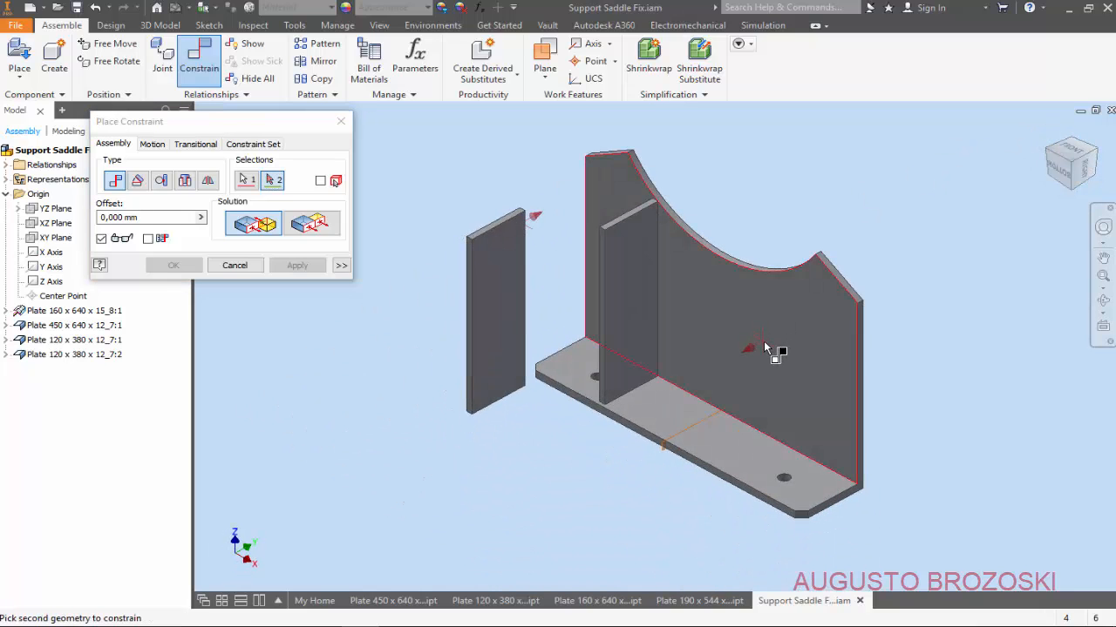
pyautogui.click(765, 348)
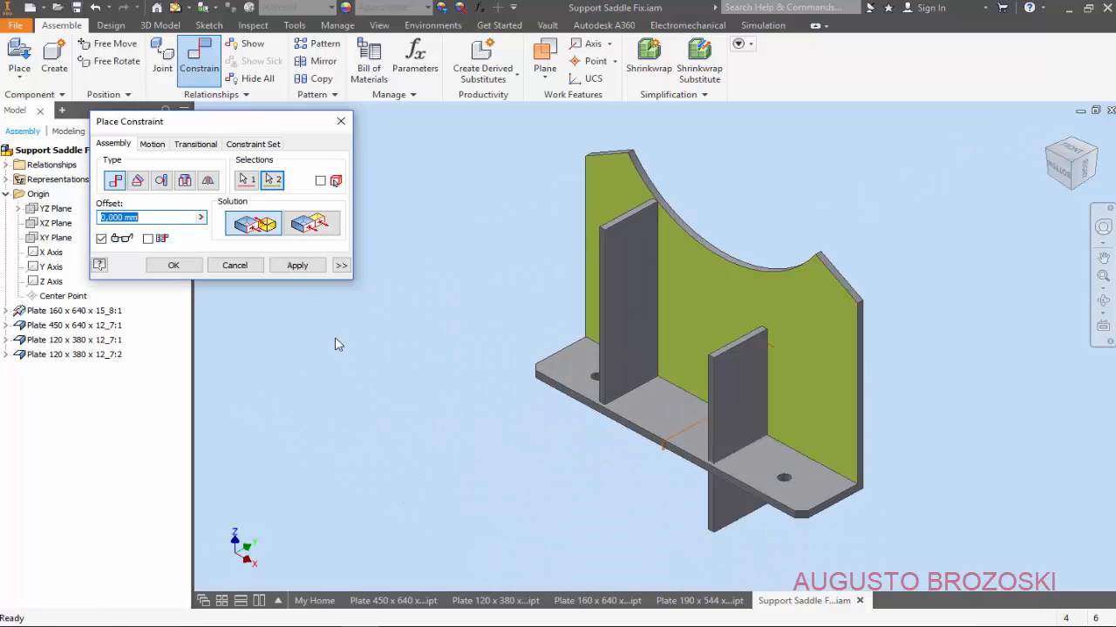
pyautogui.click(297, 265)
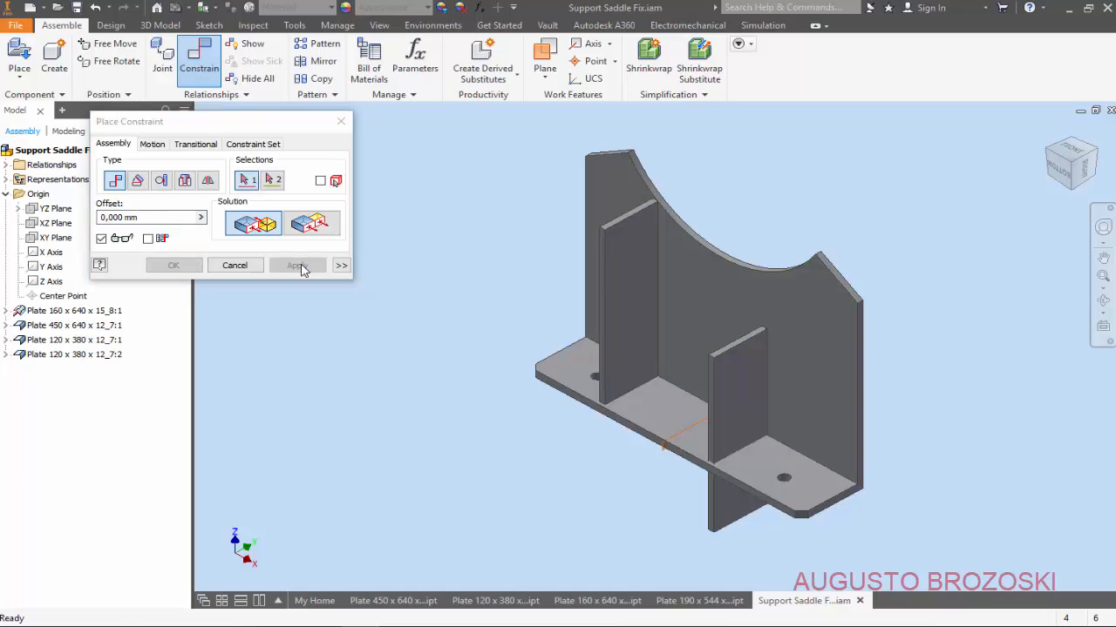
# Step: Mate the second 120 x 380 plate's bottom face to the base plate's top face with zero offset
pyautogui.keyDown('shift'); pyautogui.moveTo(765, 515); pyautogui.dragTo(750, 432, button='middle'); pyautogui.keyUp('shift')
pyautogui.scroll(-5, 720, 453)
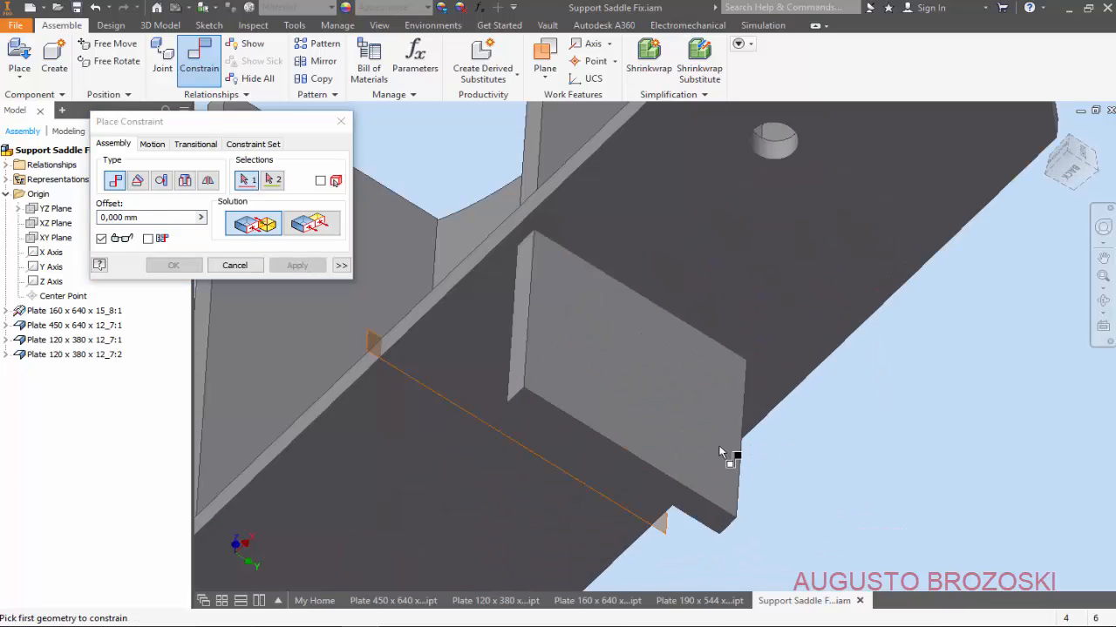
pyautogui.click(601, 451)
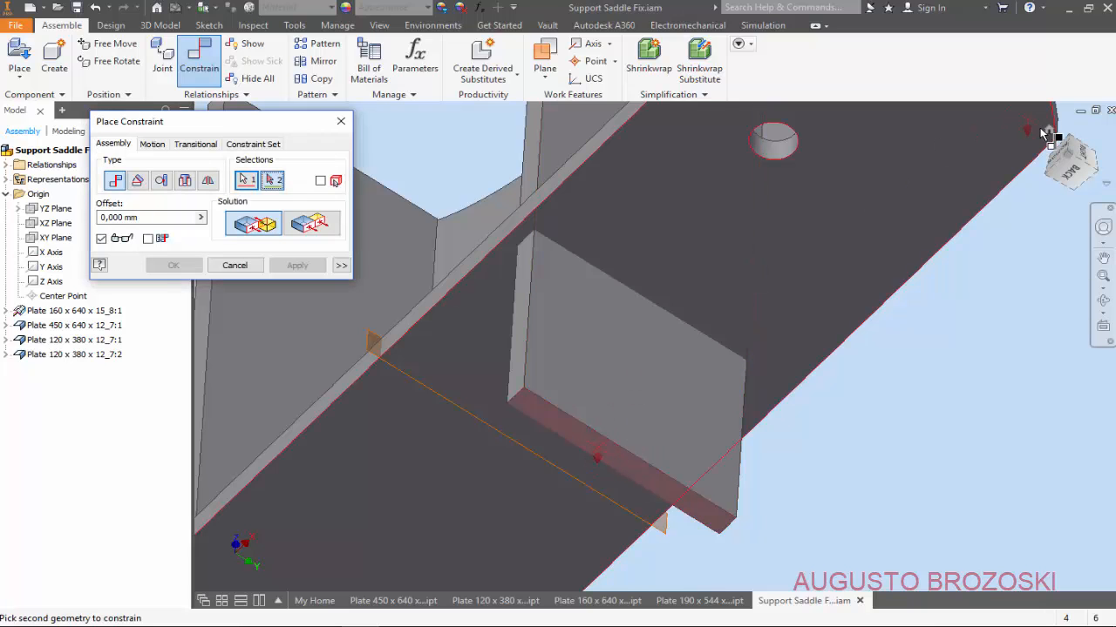
pyautogui.click(1049, 129)
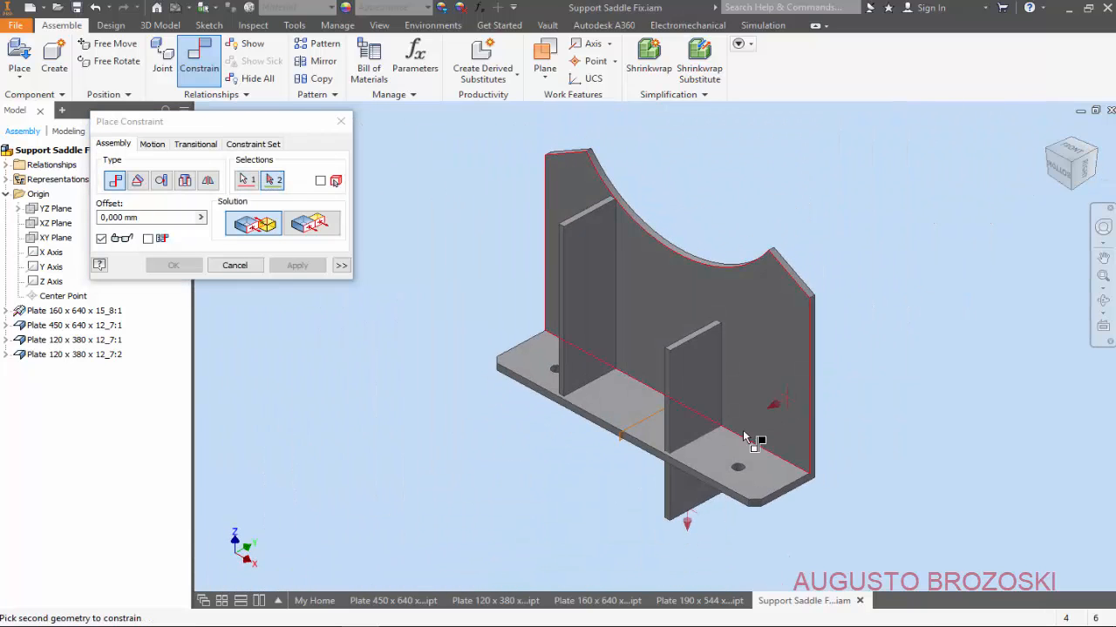
pyautogui.click(718, 458)
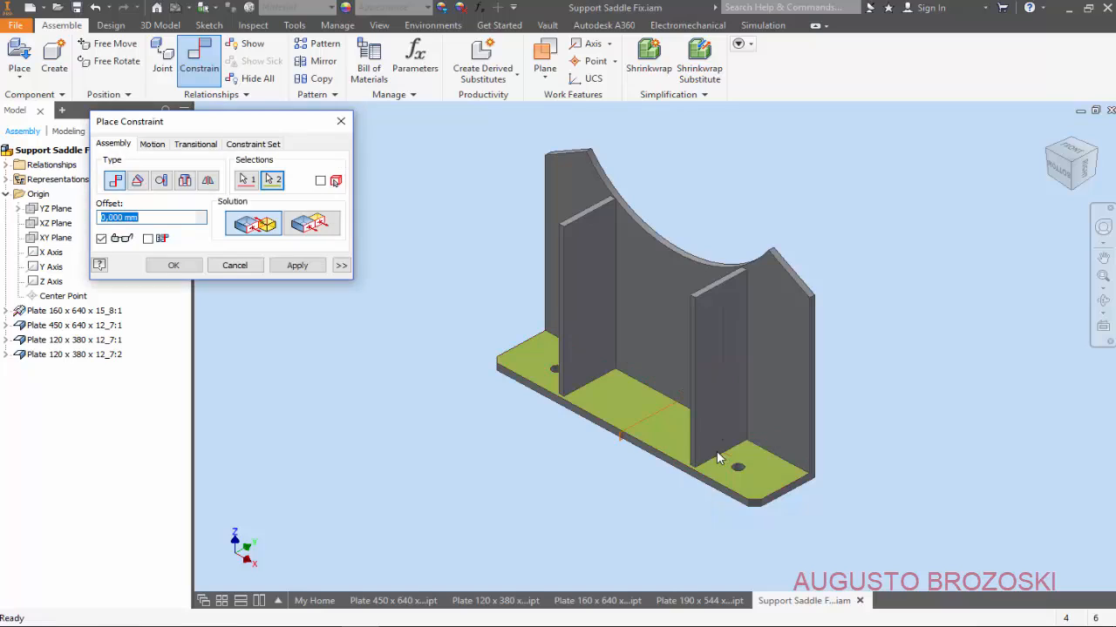
pyautogui.click(297, 266)
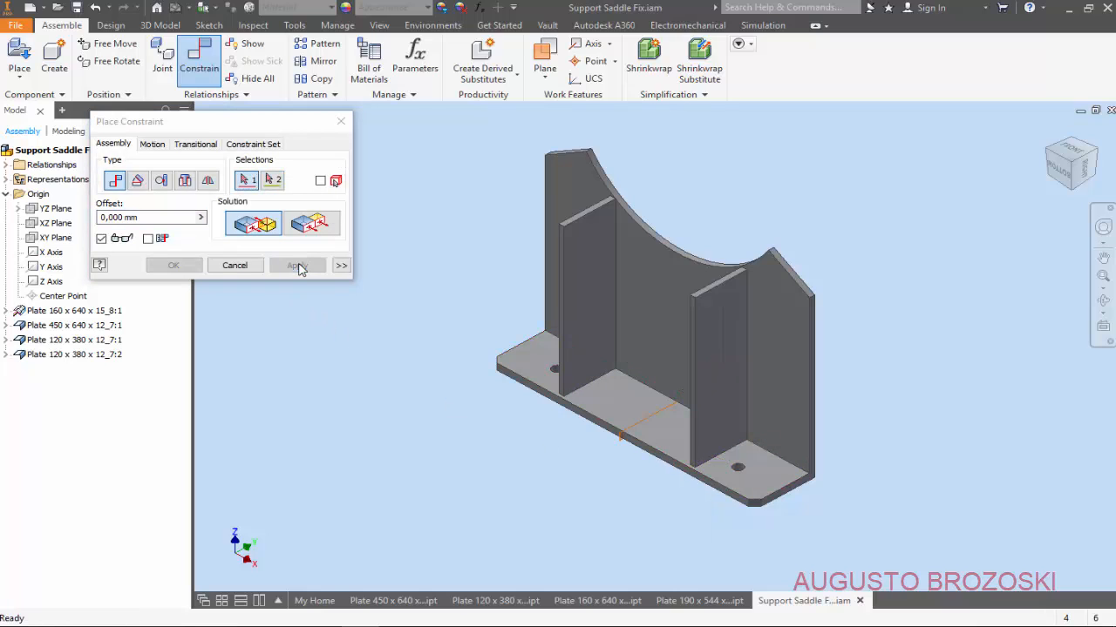
# Step: Mate the second 120 x 380 plate's large inner face to the assembly's YZ Plane with a 150 mm offset and save the assembly
pyautogui.click(1050, 157)
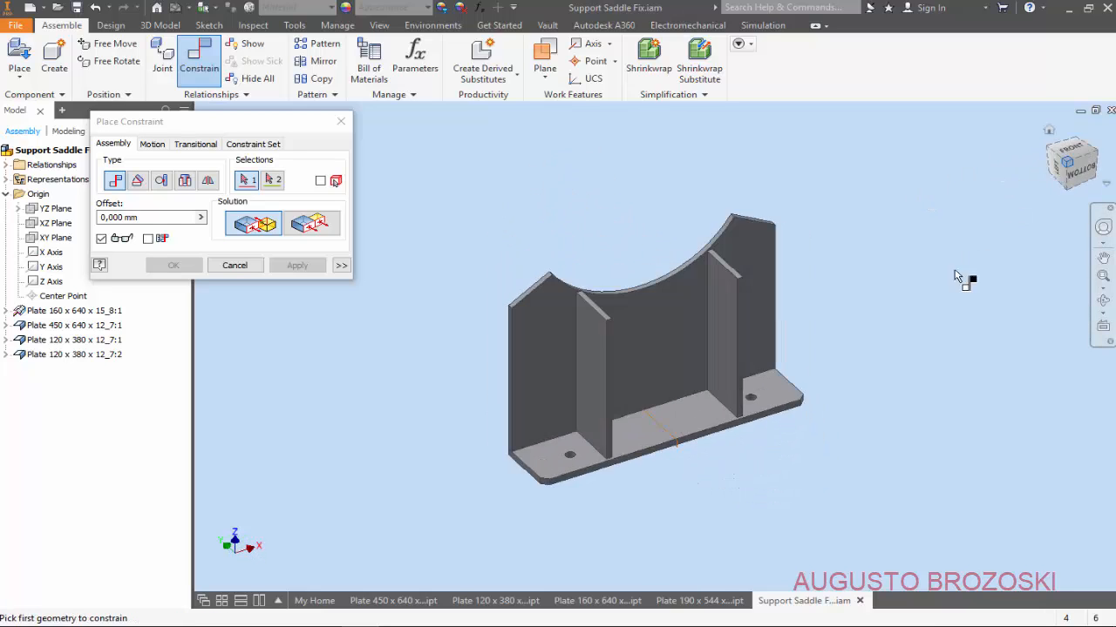
pyautogui.click(713, 332)
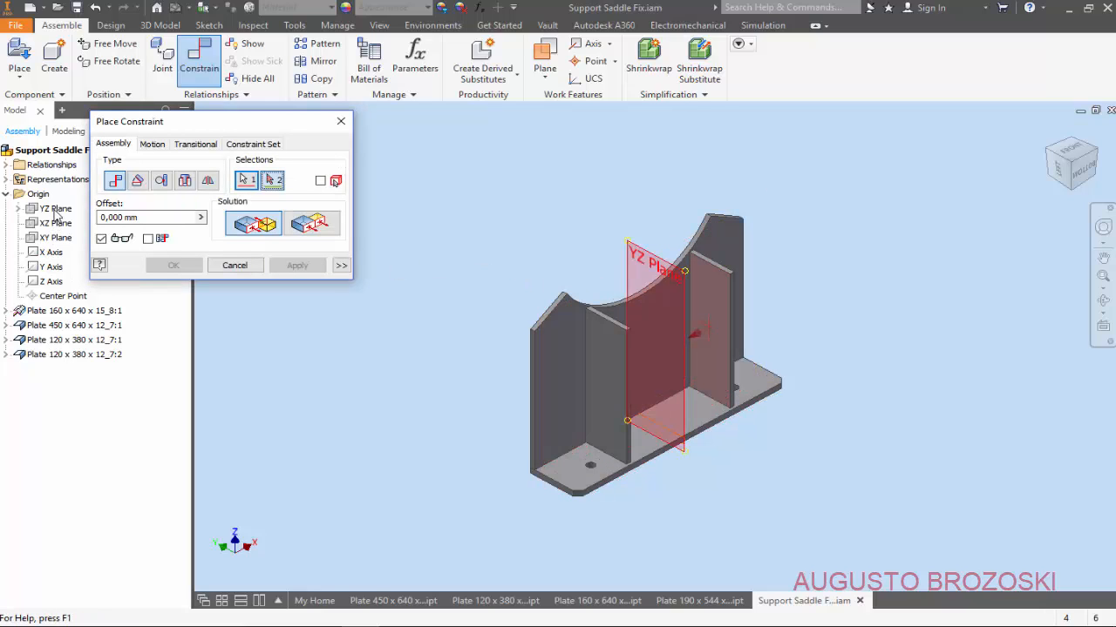
pyautogui.click(55, 210)
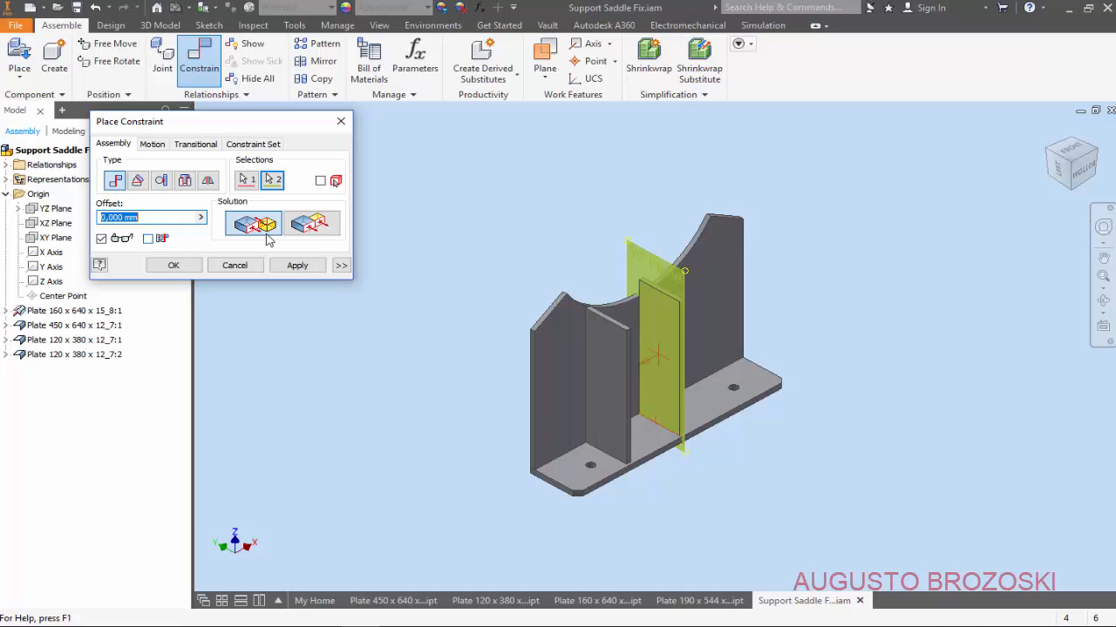
pyautogui.write('150')
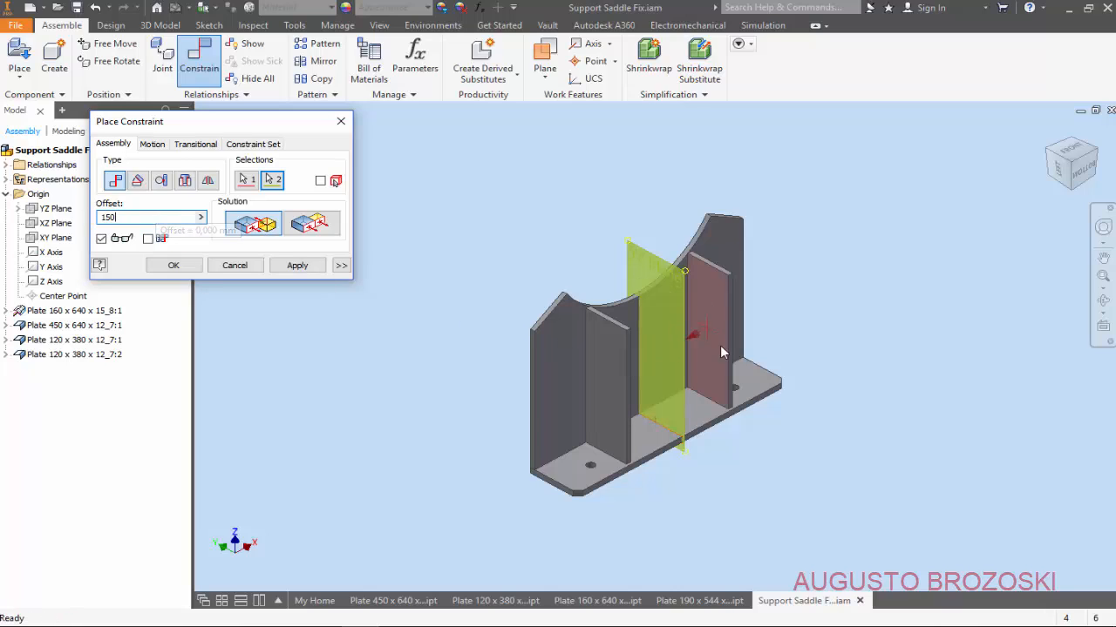
pyautogui.click(295, 266)
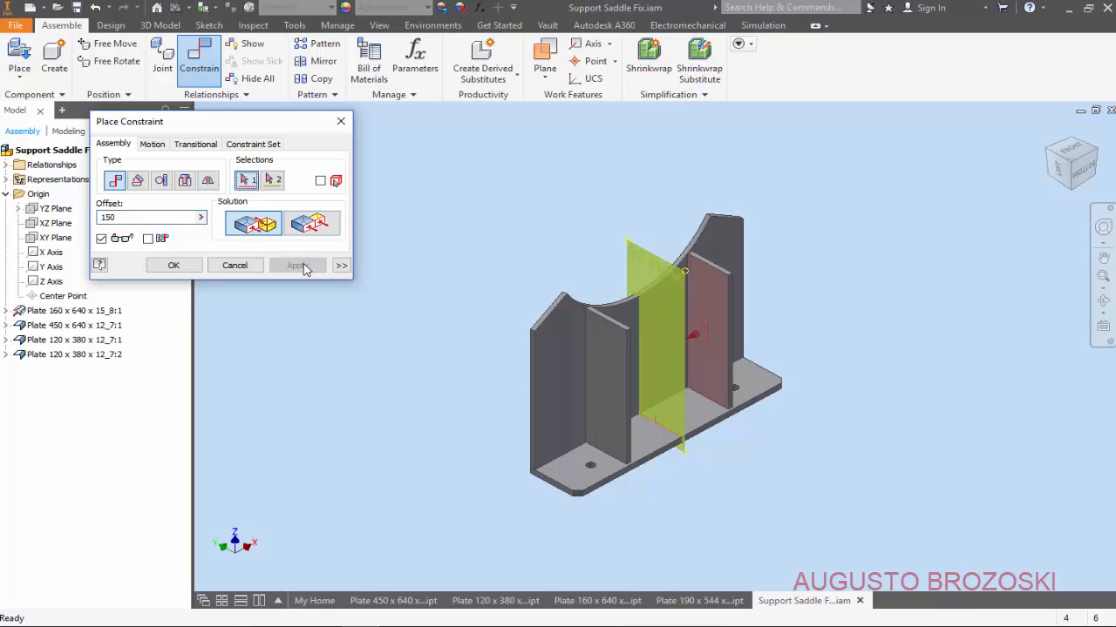
pyautogui.click(235, 266)
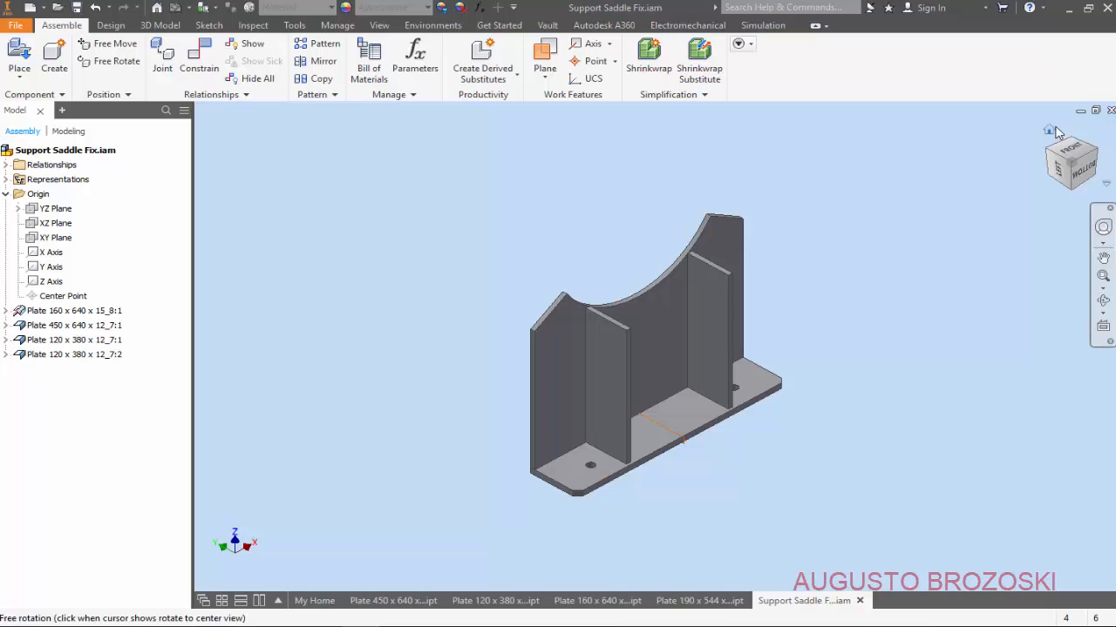
pyautogui.click(1051, 132)
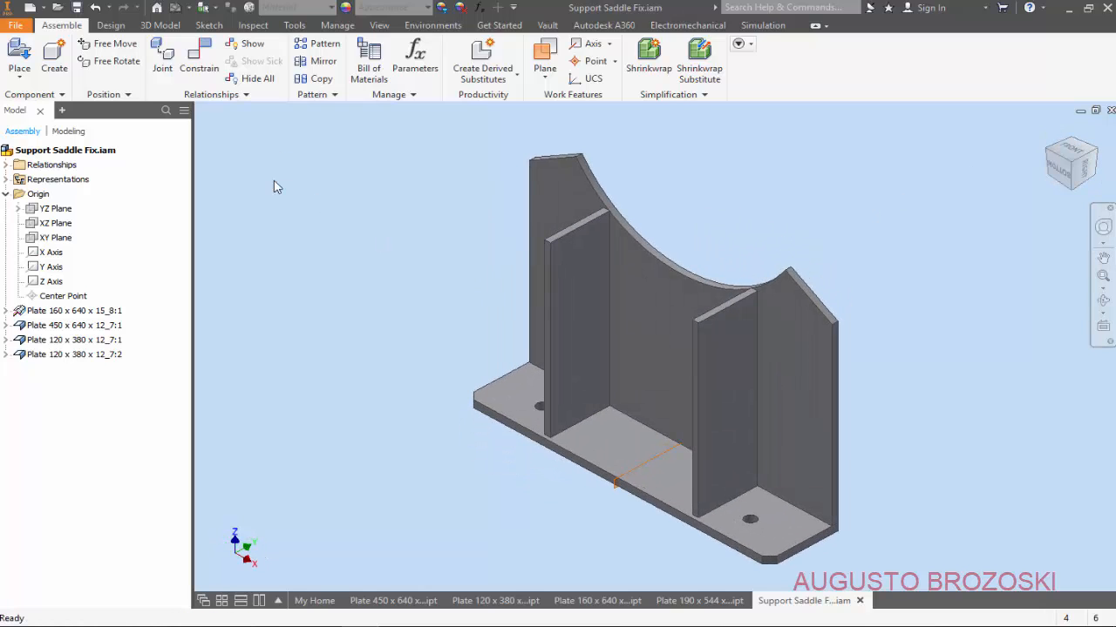
pyautogui.click(77, 7)
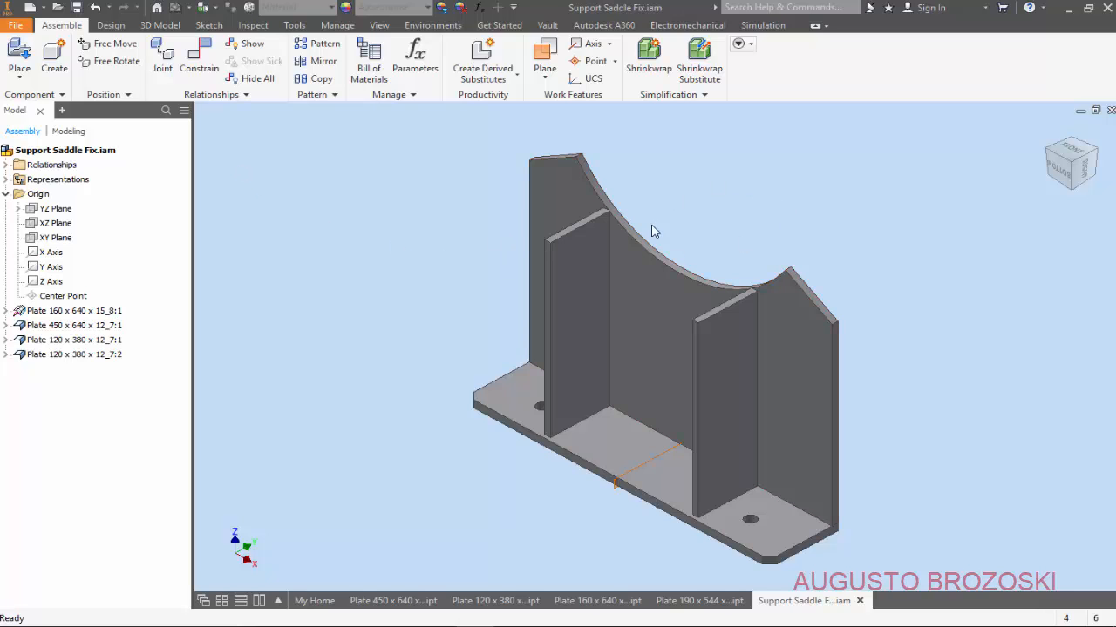
# Step: Place one instance of the curved plate Plate 190 x 544 x 12_7.ipt beside the saddle
pyautogui.click(19, 58)
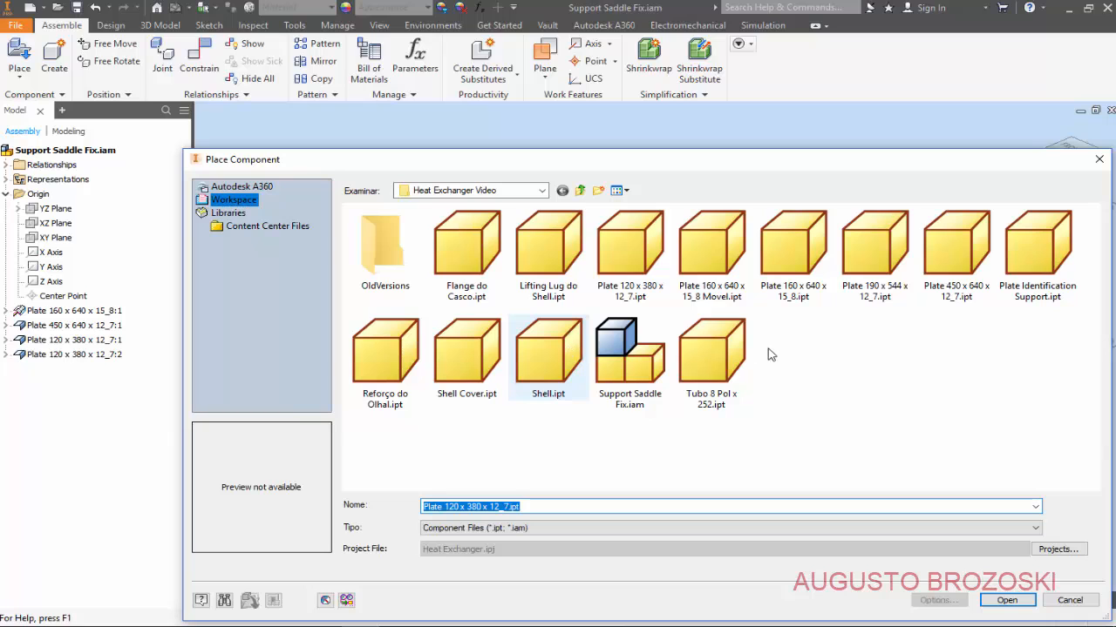
pyautogui.click(874, 253)
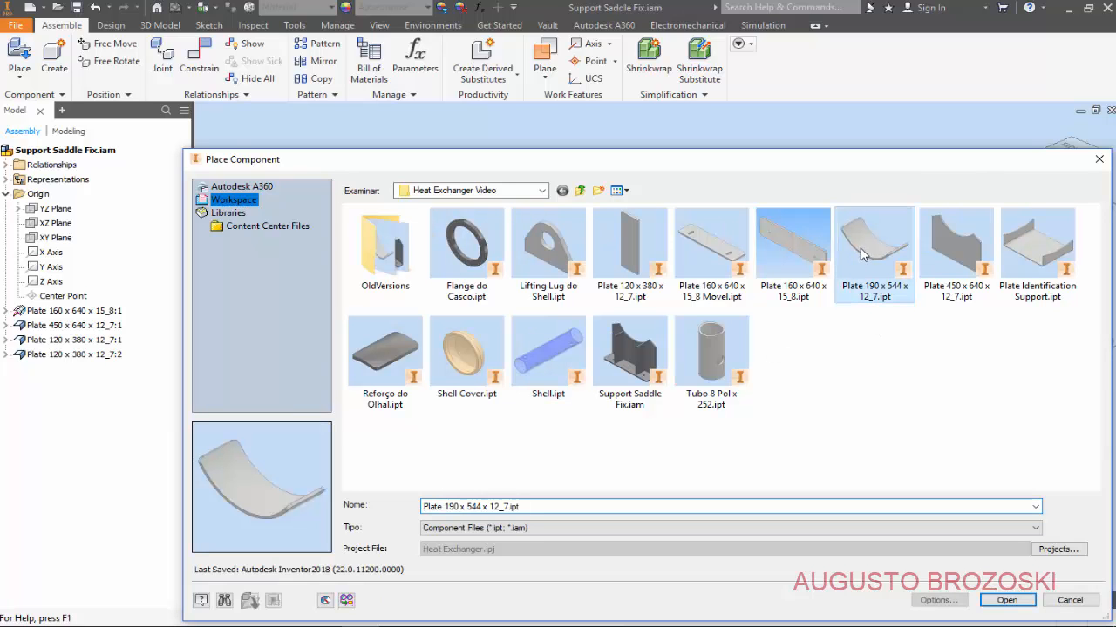
pyautogui.click(1004, 600)
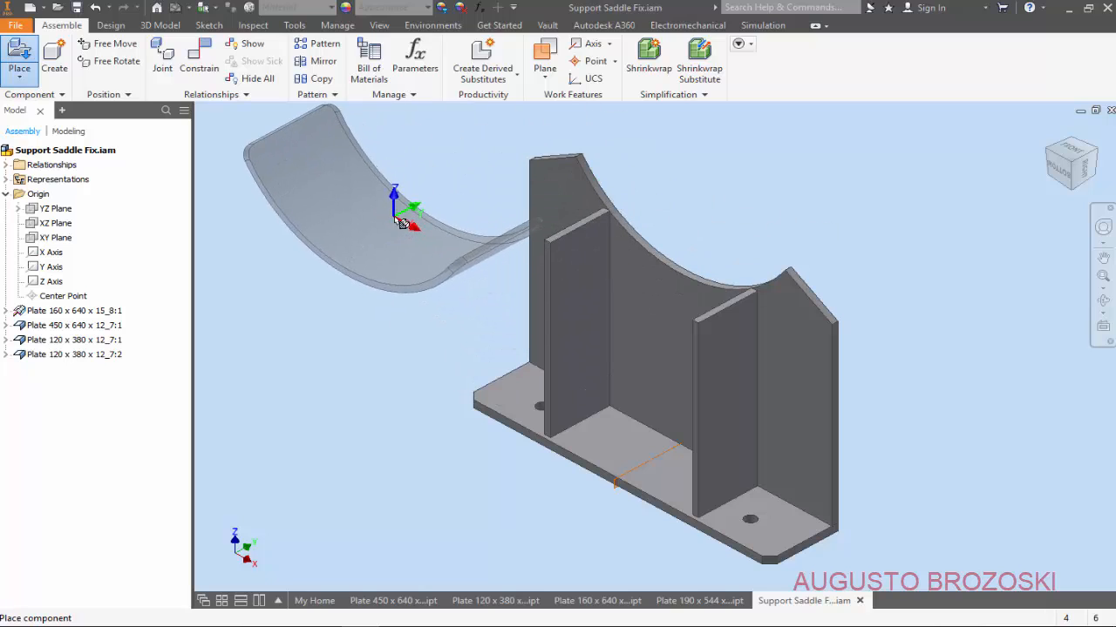
pyautogui.click(407, 241)
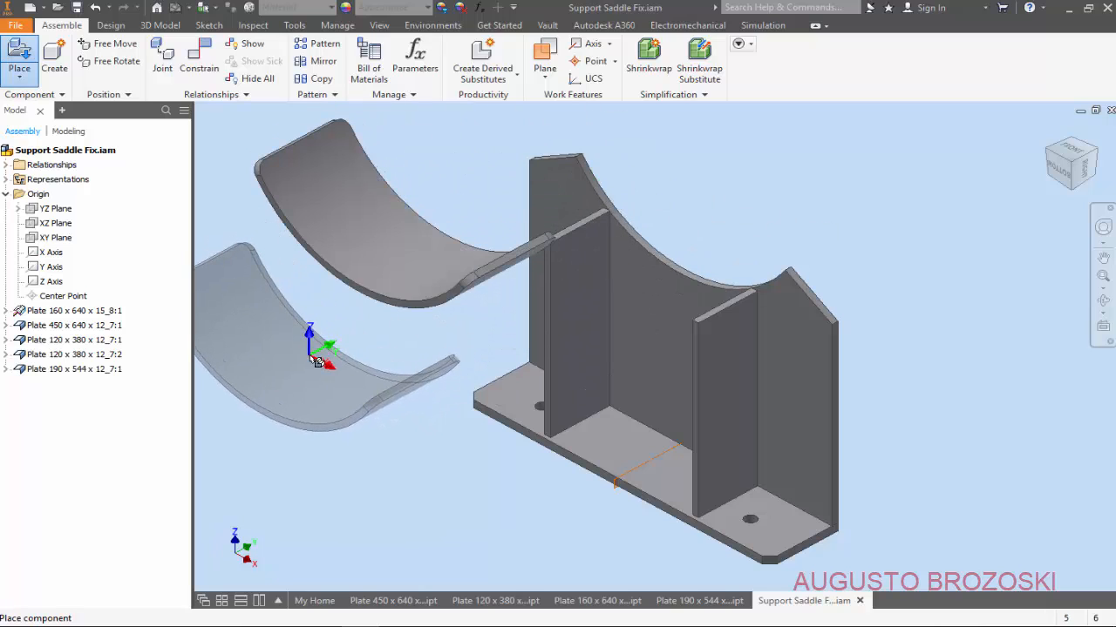
pyautogui.press('Escape')
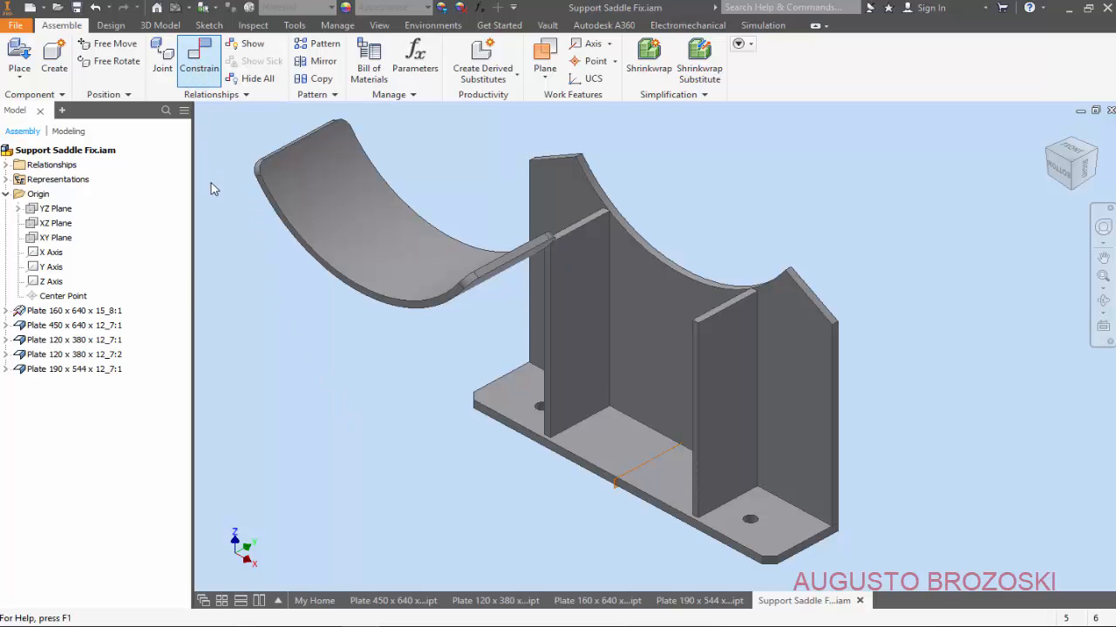
# Step: Mate the curved 190 x 544 plate's axis to the axis of the 450 x 640 plate's arc cutout with zero offset
pyautogui.moveTo(243, 131); pyautogui.dragTo(188, 81)
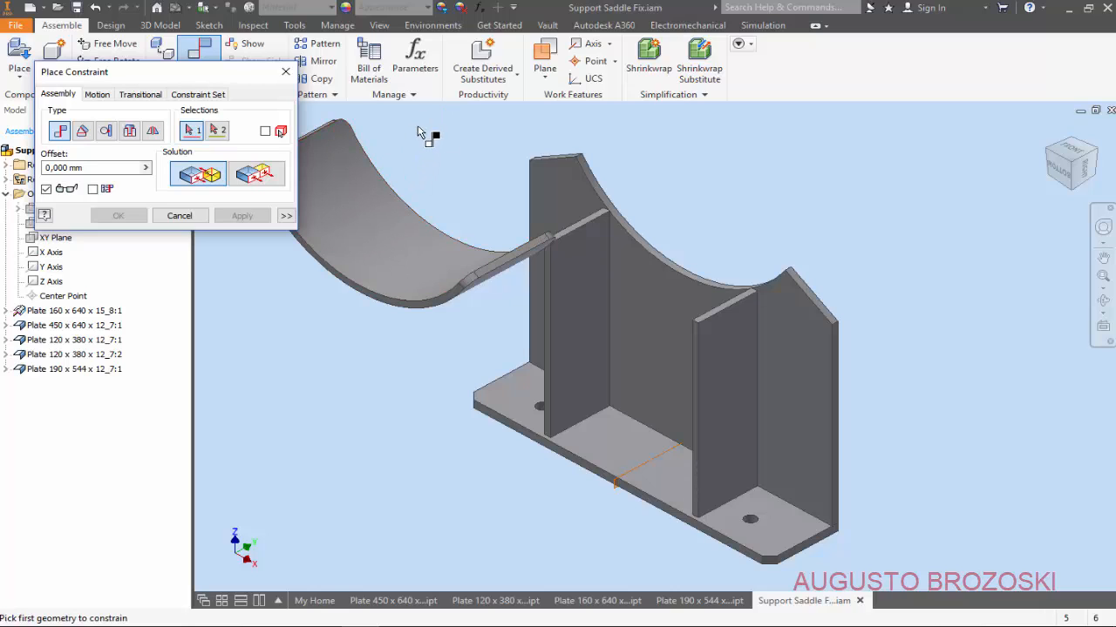
pyautogui.click(387, 241)
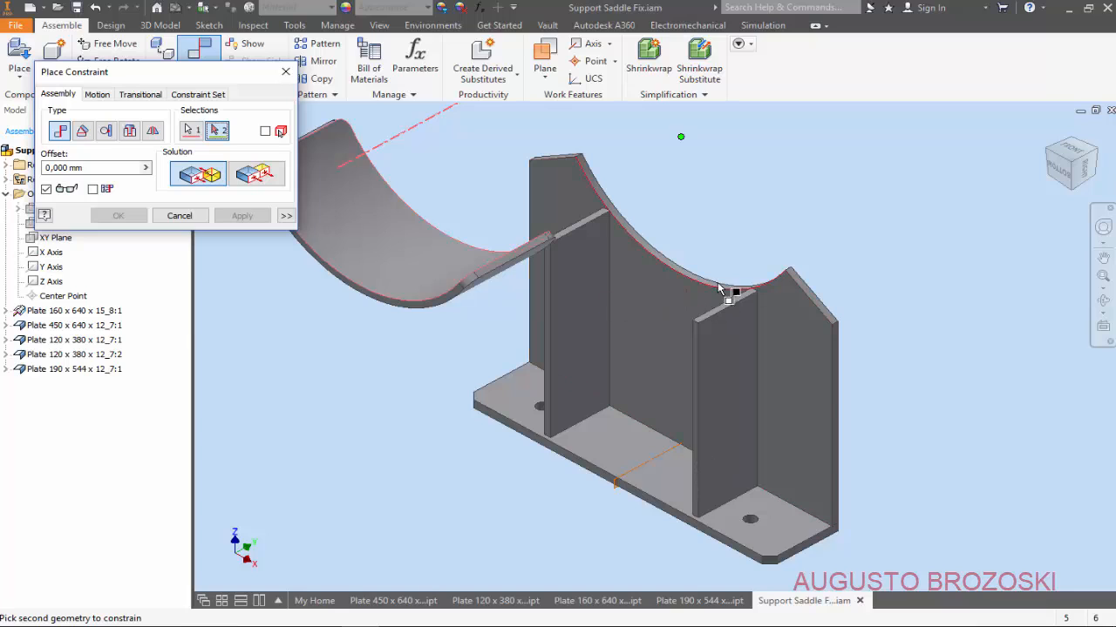
pyautogui.scroll(3, 706, 275)
pyautogui.scroll(-4, 644, 268)
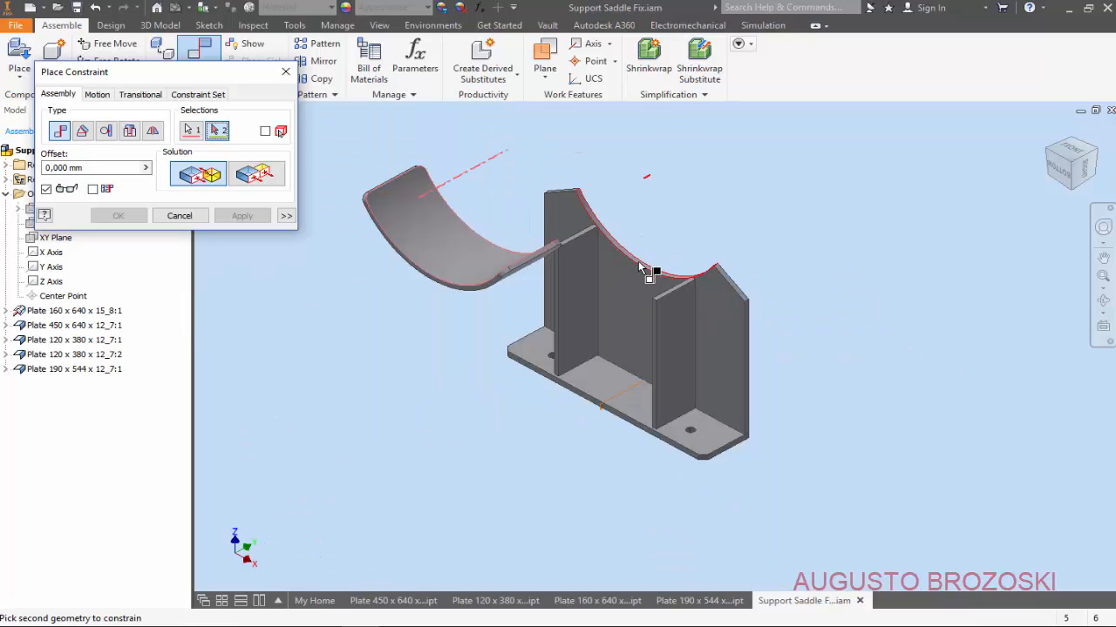
pyautogui.scroll(5, 641, 265)
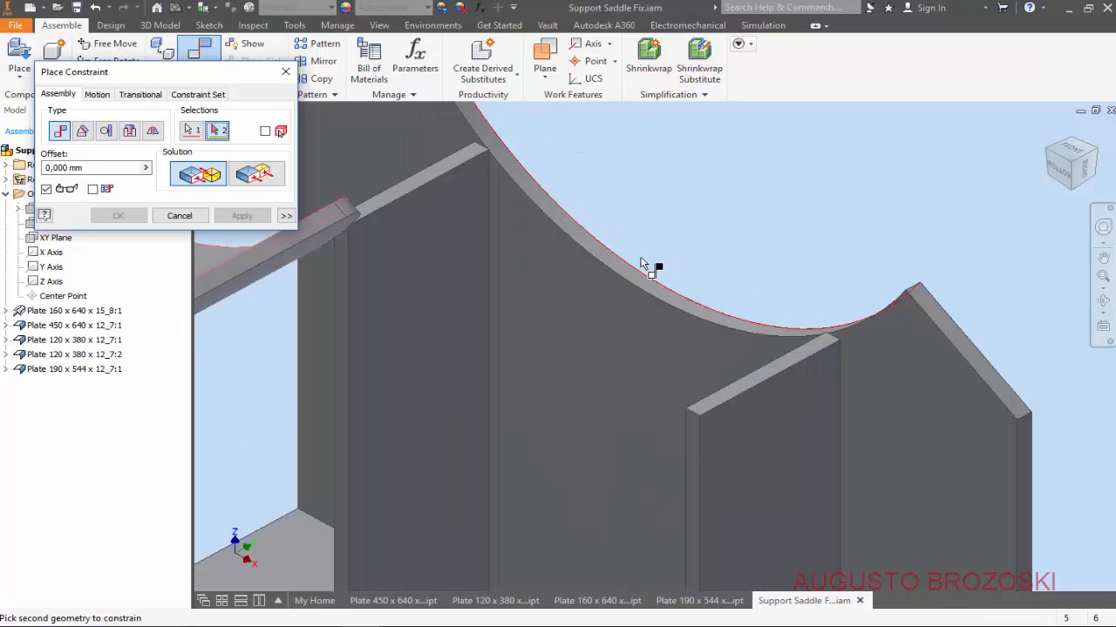
pyautogui.click(610, 279)
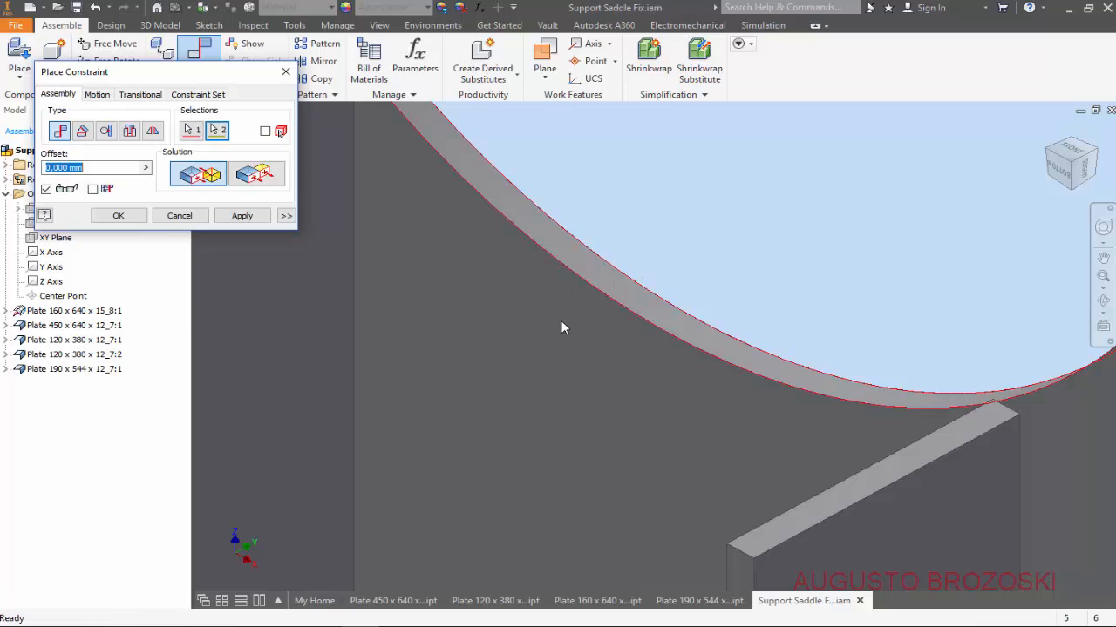
pyautogui.scroll(-5, 559, 324)
pyautogui.scroll(2, 563, 322)
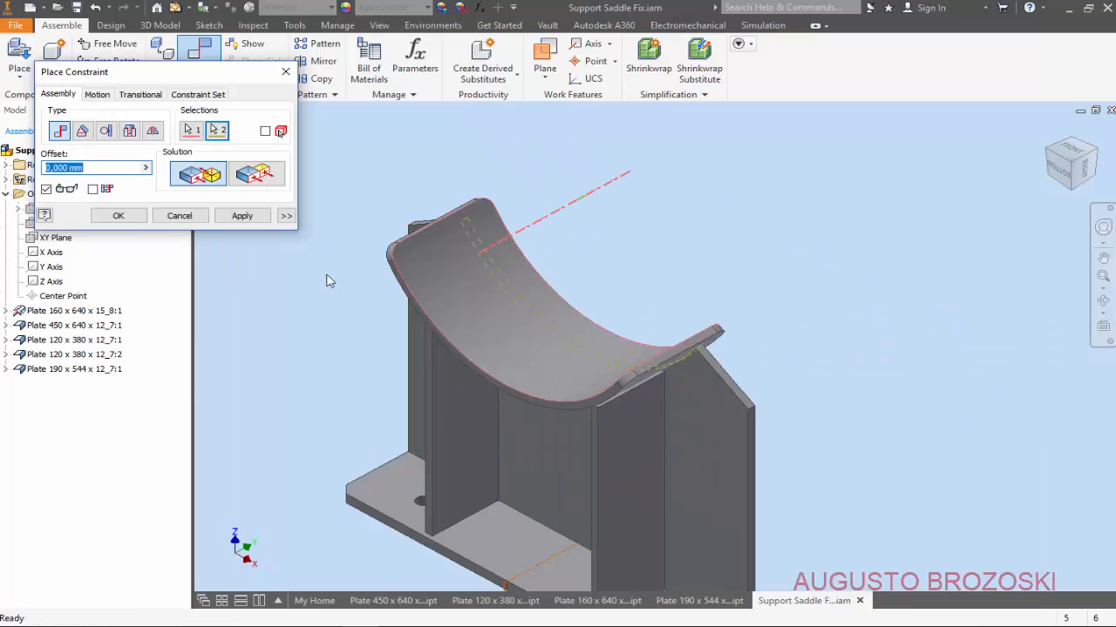
pyautogui.click(243, 216)
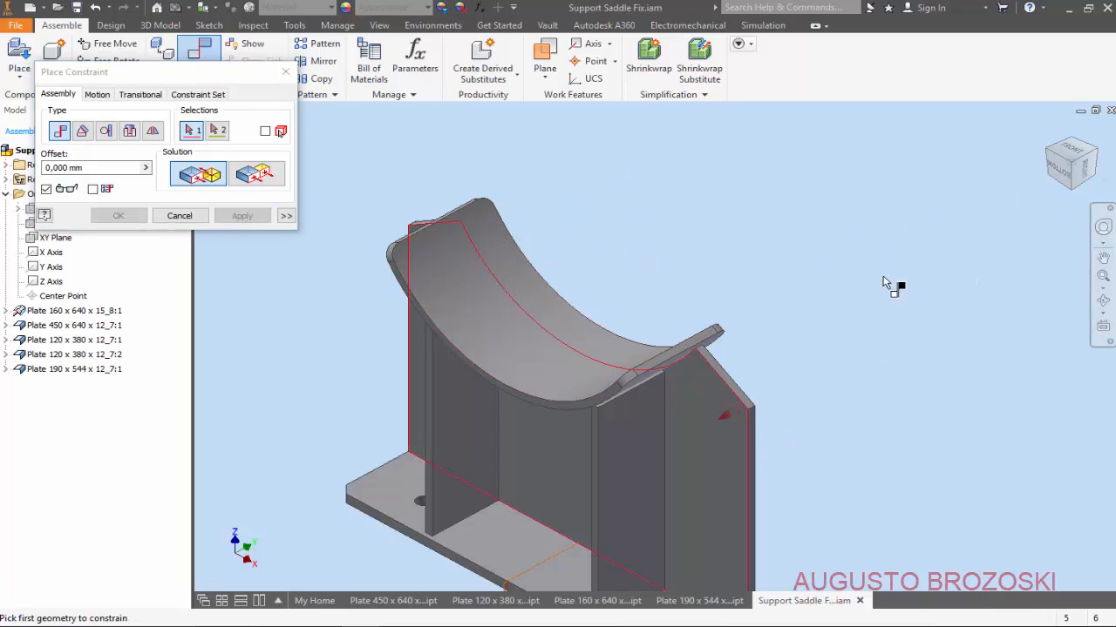
# Step: Check the SADDLE drawing and make the curved 190 x 544 plate's side face flush with the 450 x 640 plate's outer face at -25 mm offset
pyautogui.click(1098, 159)
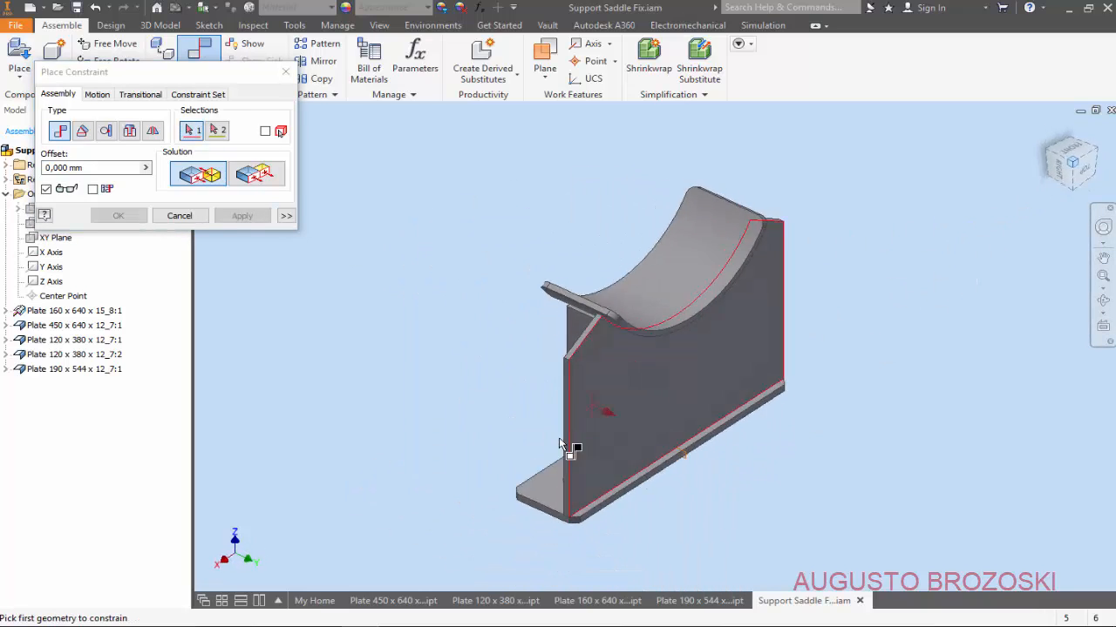
pyautogui.click(390, 622)
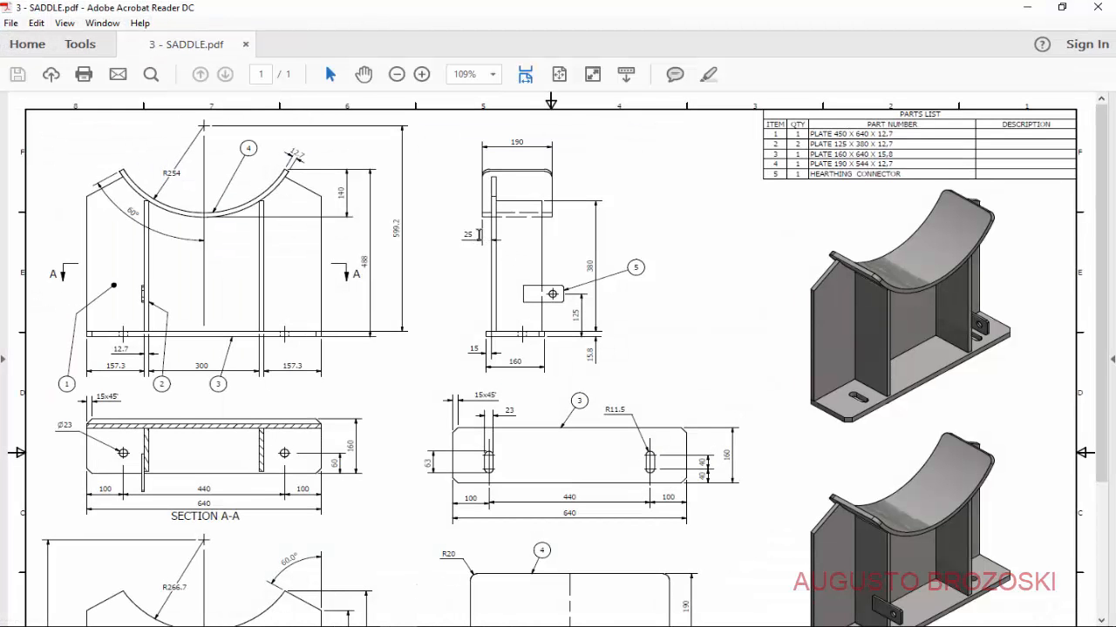
pyautogui.click(1028, 7)
pyautogui.scroll(5, 642, 349)
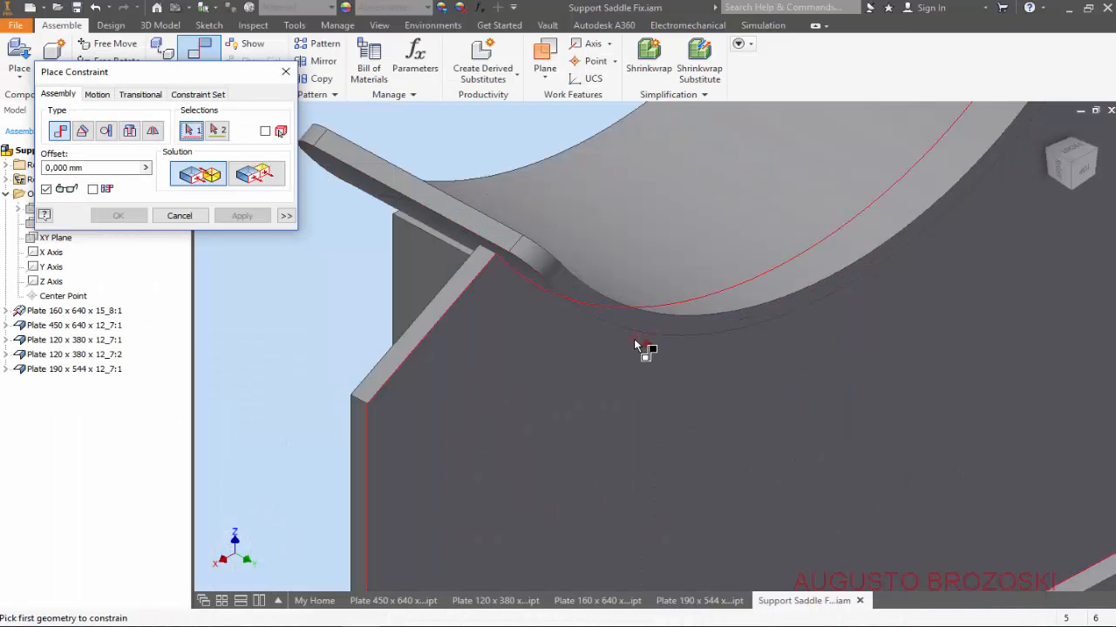
pyautogui.click(648, 324)
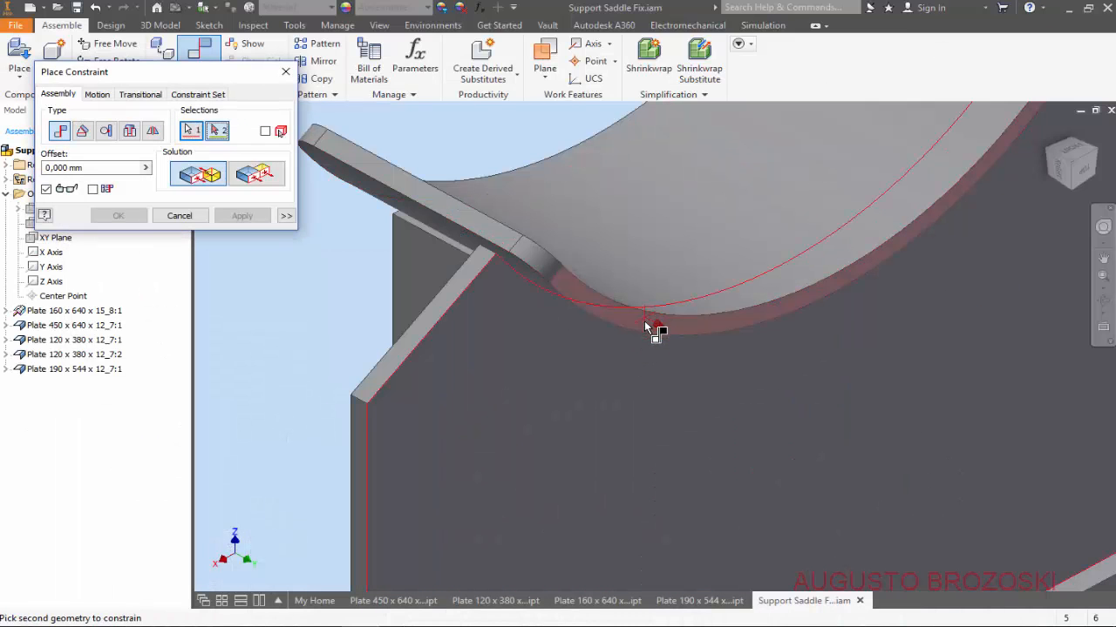
pyautogui.click(578, 364)
pyautogui.scroll(-5, 583, 385)
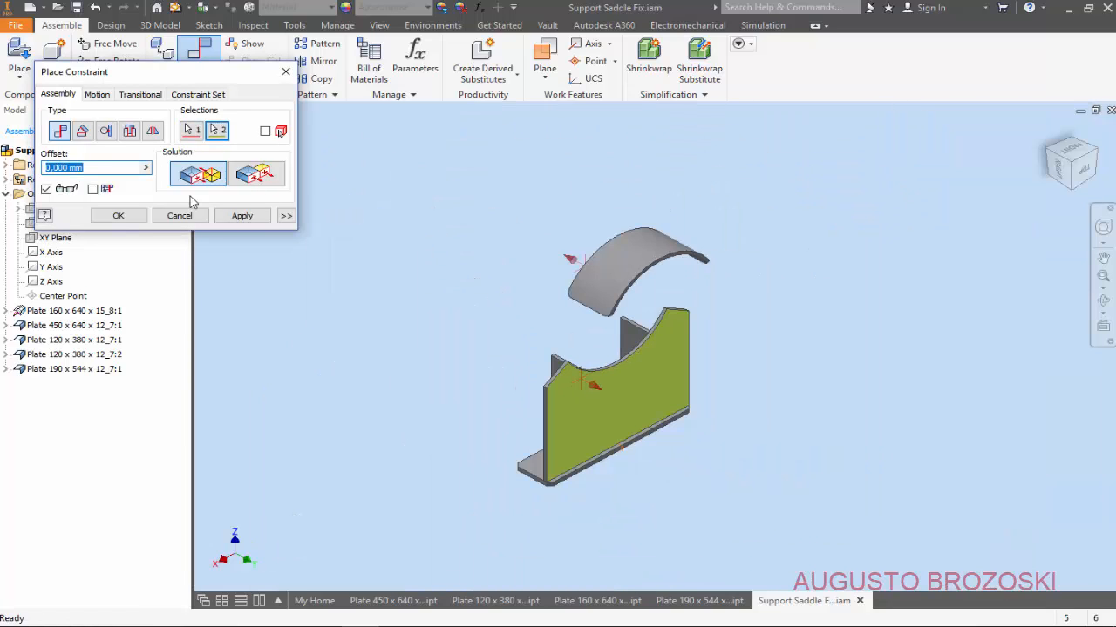
pyautogui.click(394, 626)
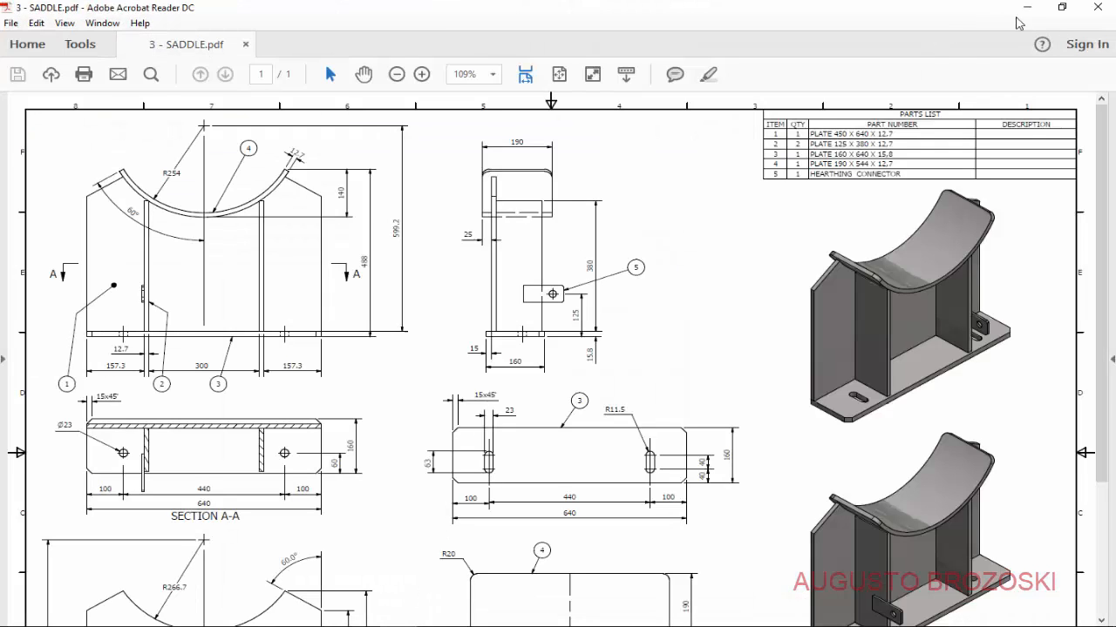
pyautogui.click(1026, 8)
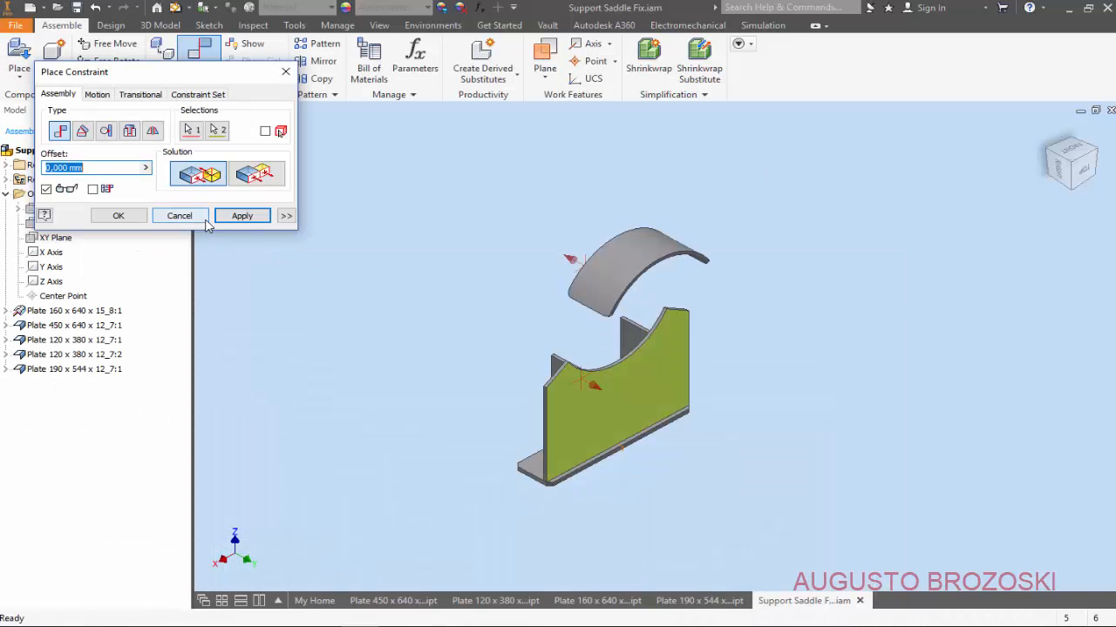
pyautogui.write('25')
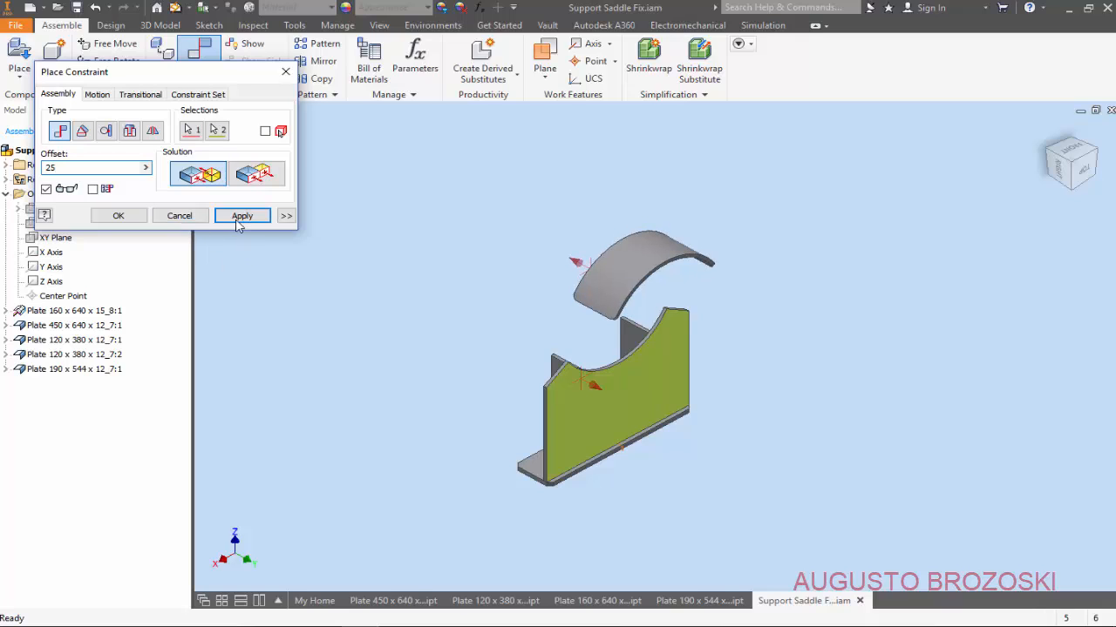
pyautogui.click(255, 176)
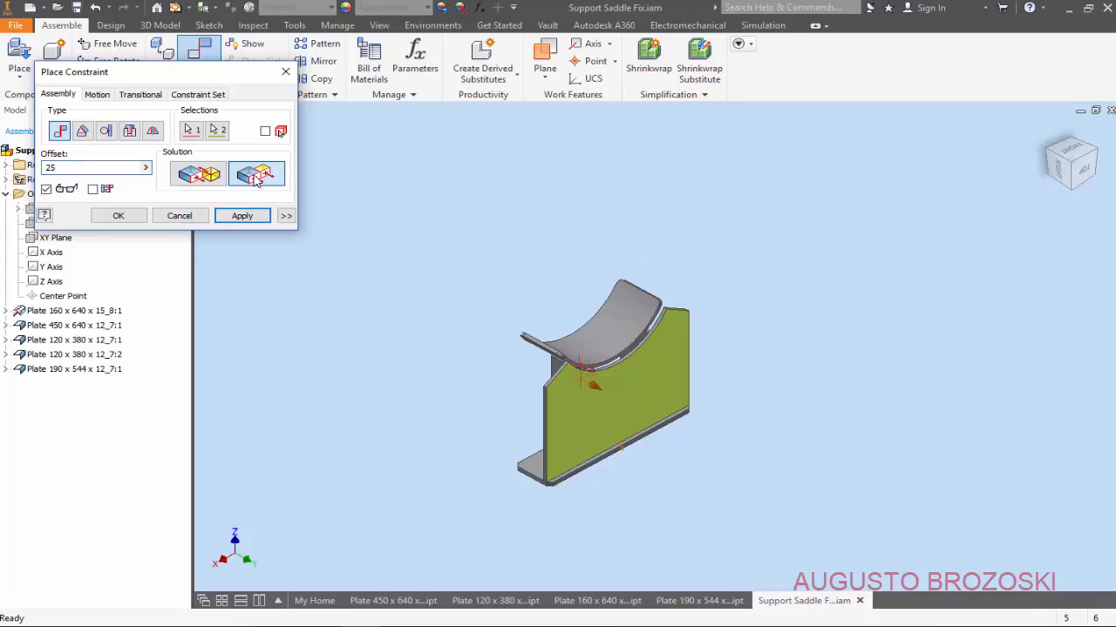
pyautogui.scroll(-2, 630, 386)
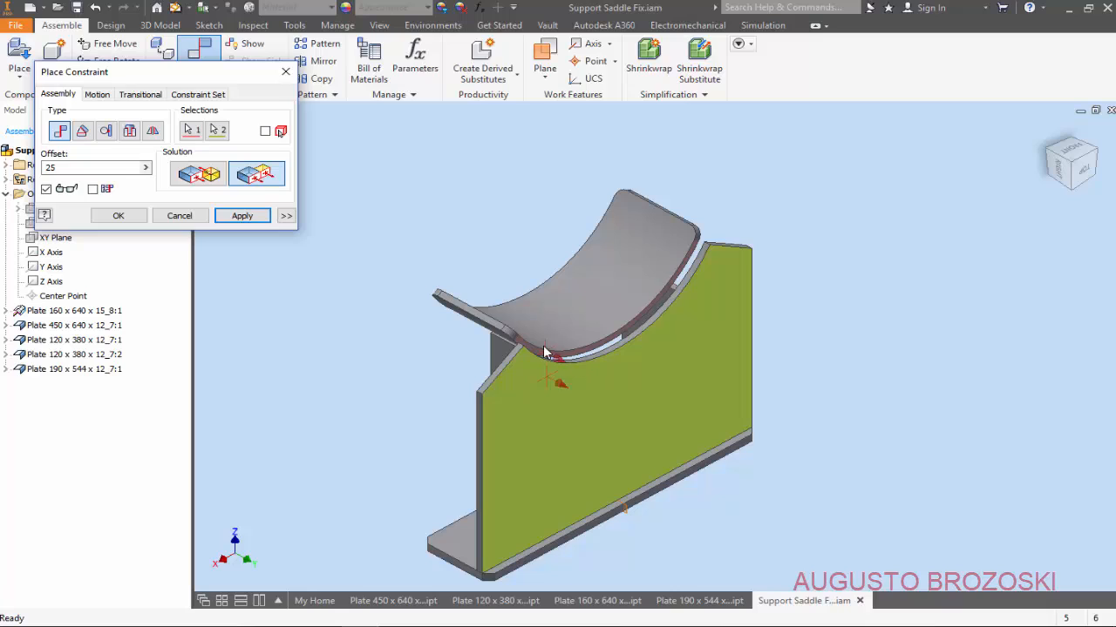
pyautogui.doubleClick(50, 166)
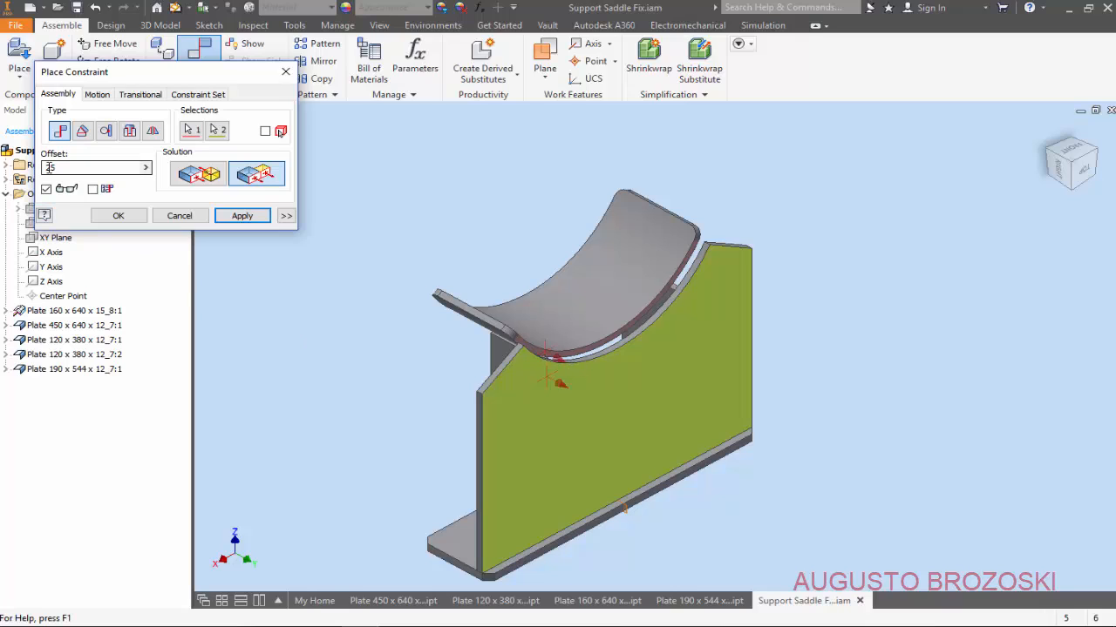
pyautogui.click(45, 168)
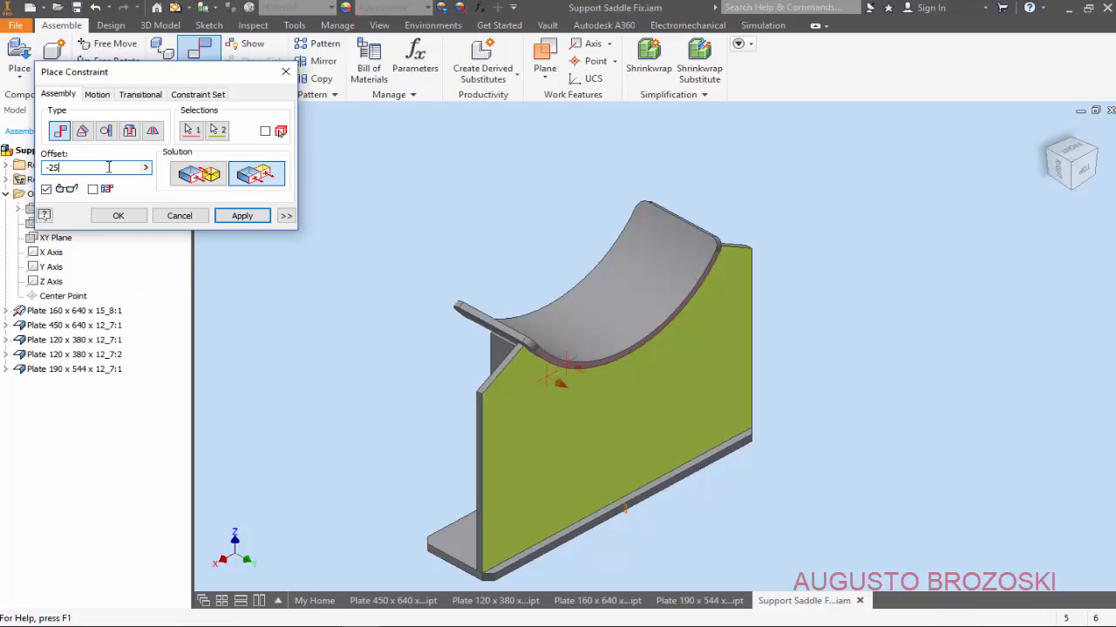
pyautogui.click(241, 216)
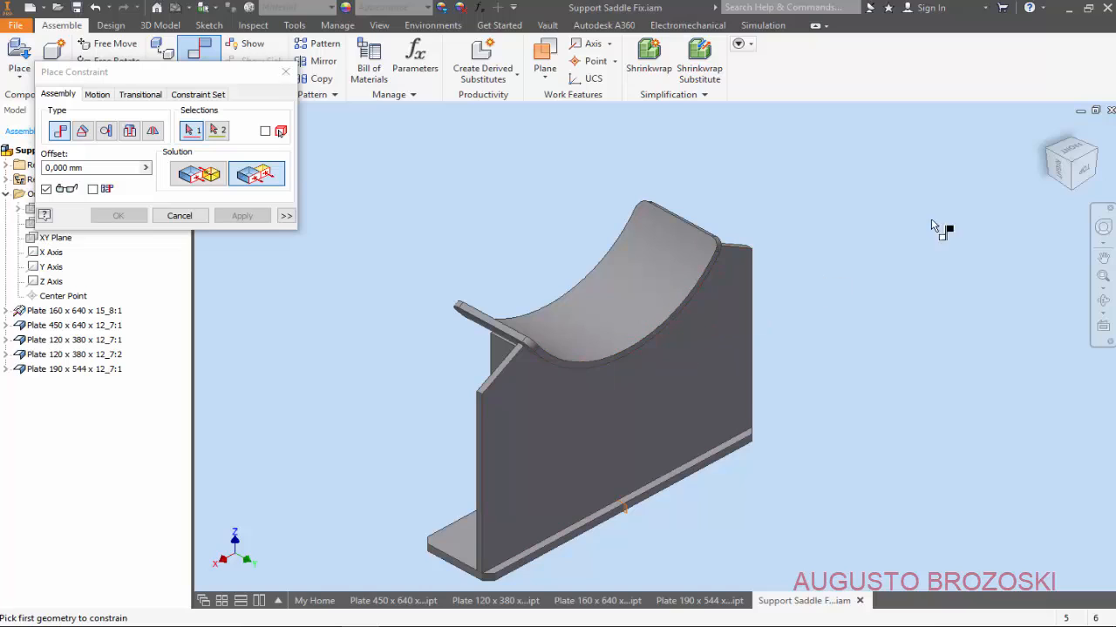
# Step: Make the curved 190 x 544 plate's YZ Plane flush with the assembly's YZ Plane with zero offset and finish placing constraints
pyautogui.click(1053, 171)
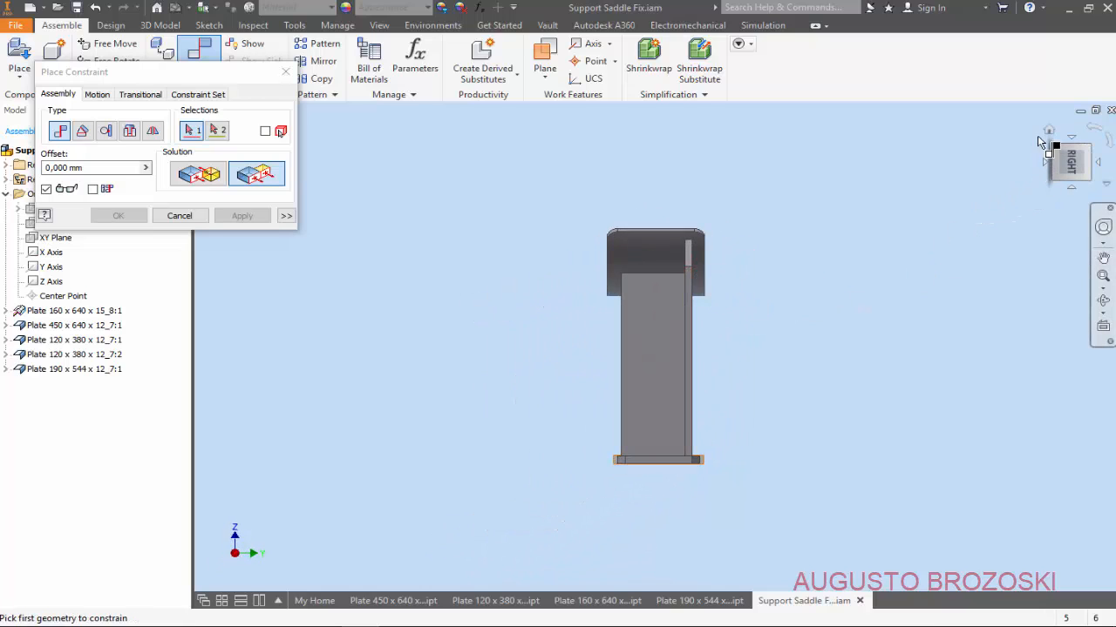
pyautogui.click(1048, 133)
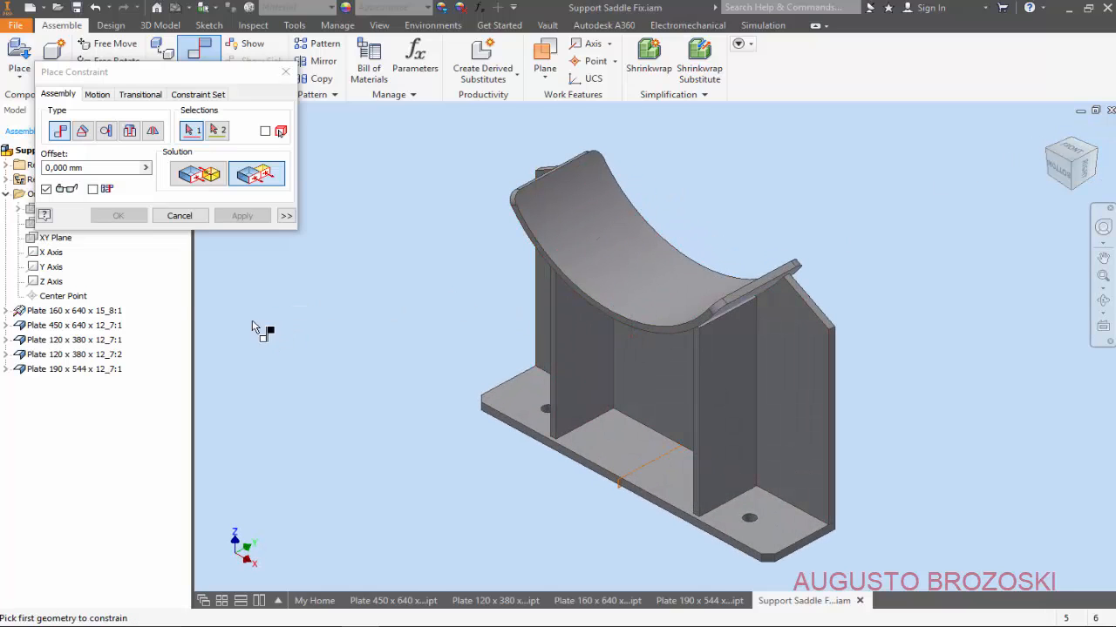
pyautogui.click(6, 370)
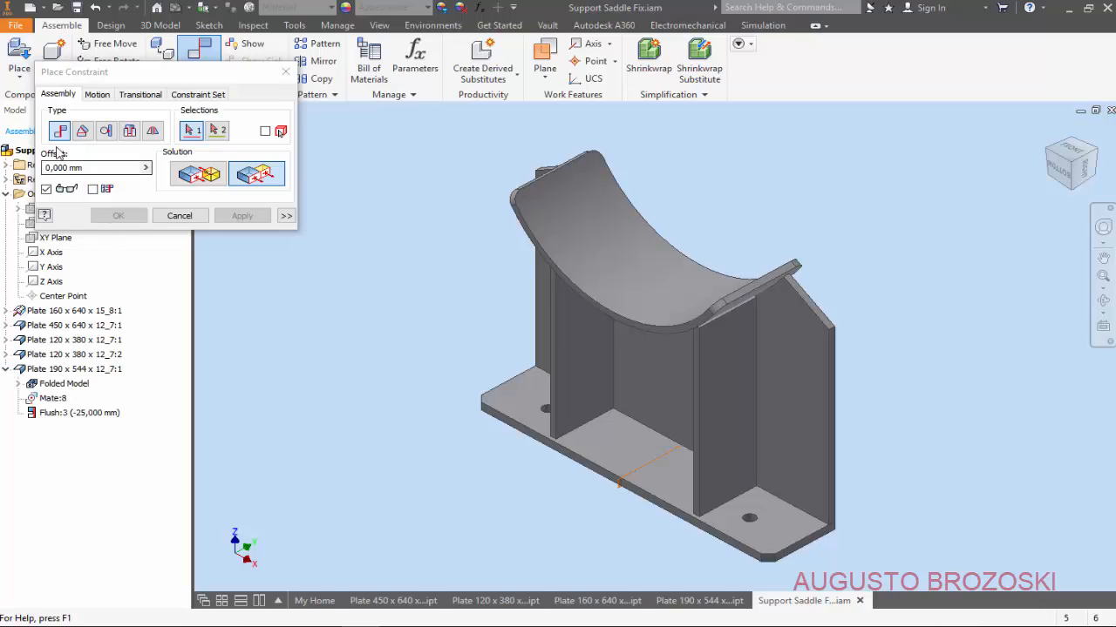
pyautogui.click(18, 384)
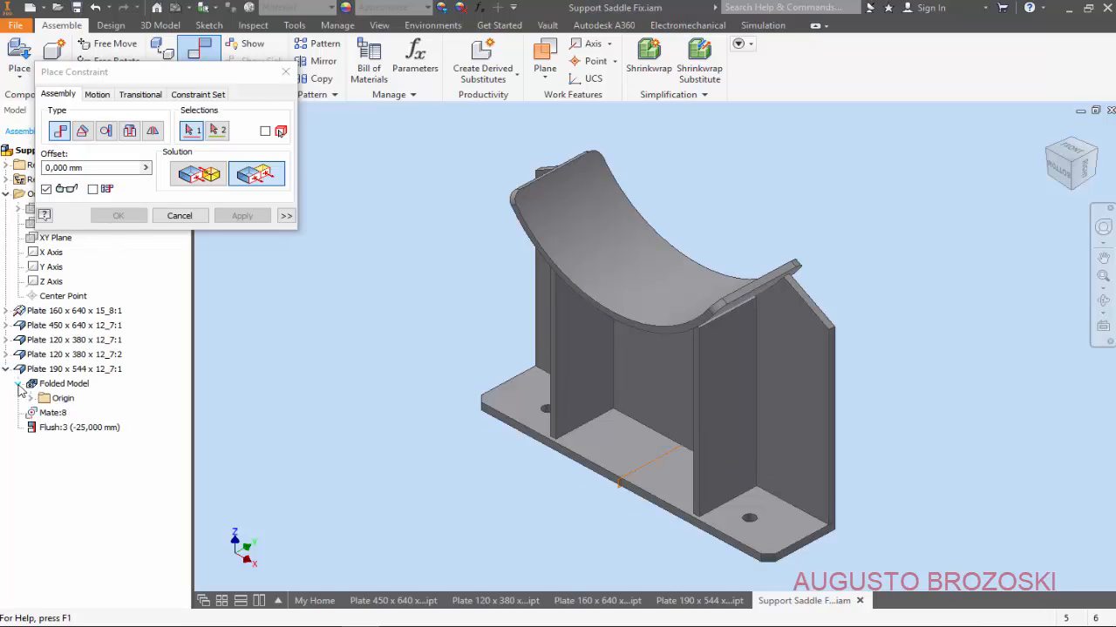
pyautogui.click(31, 399)
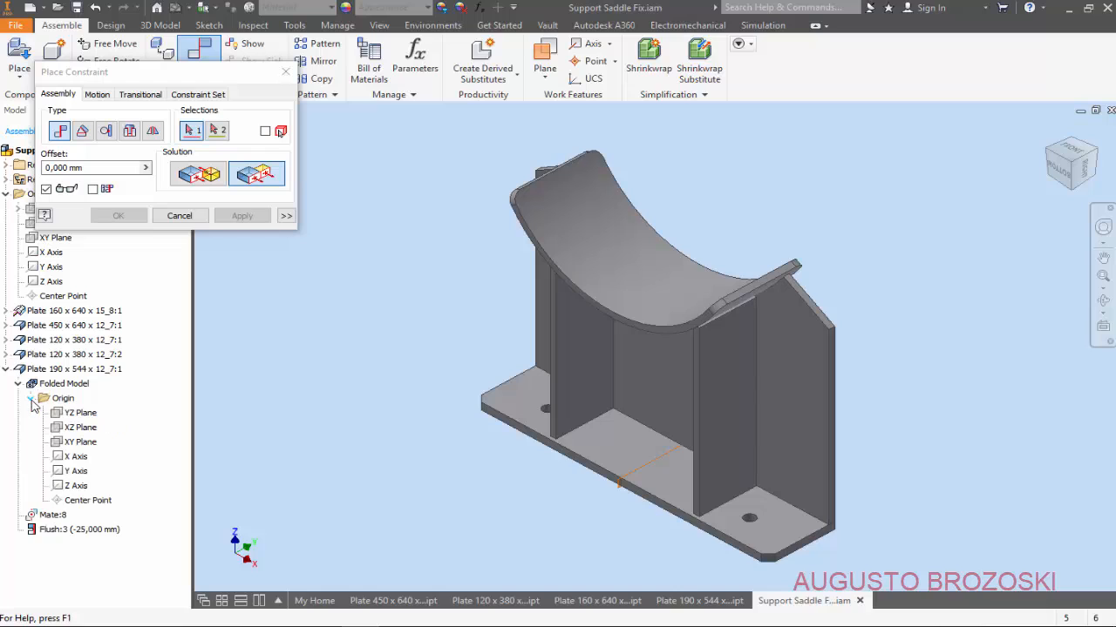
pyautogui.click(87, 417)
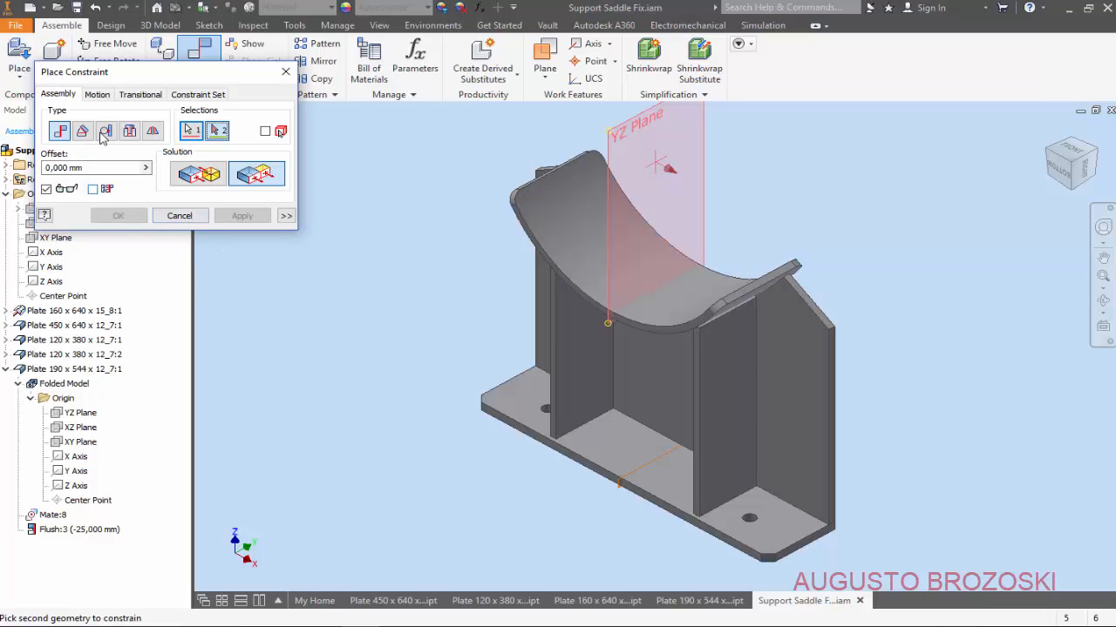
pyautogui.moveTo(175, 73); pyautogui.dragTo(336, 78)
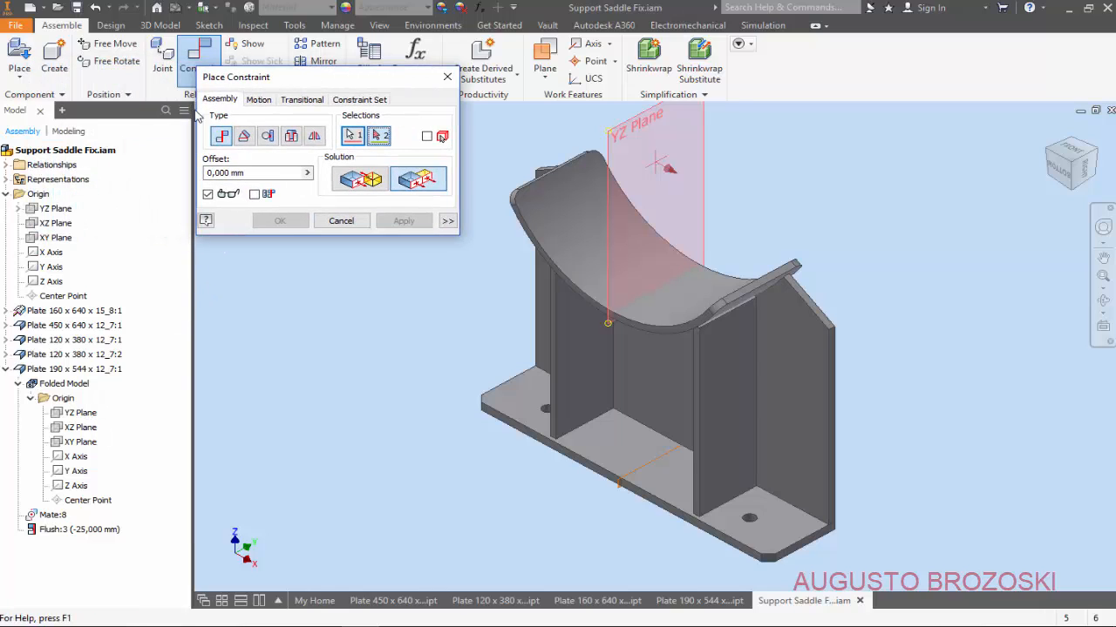
pyautogui.click(54, 211)
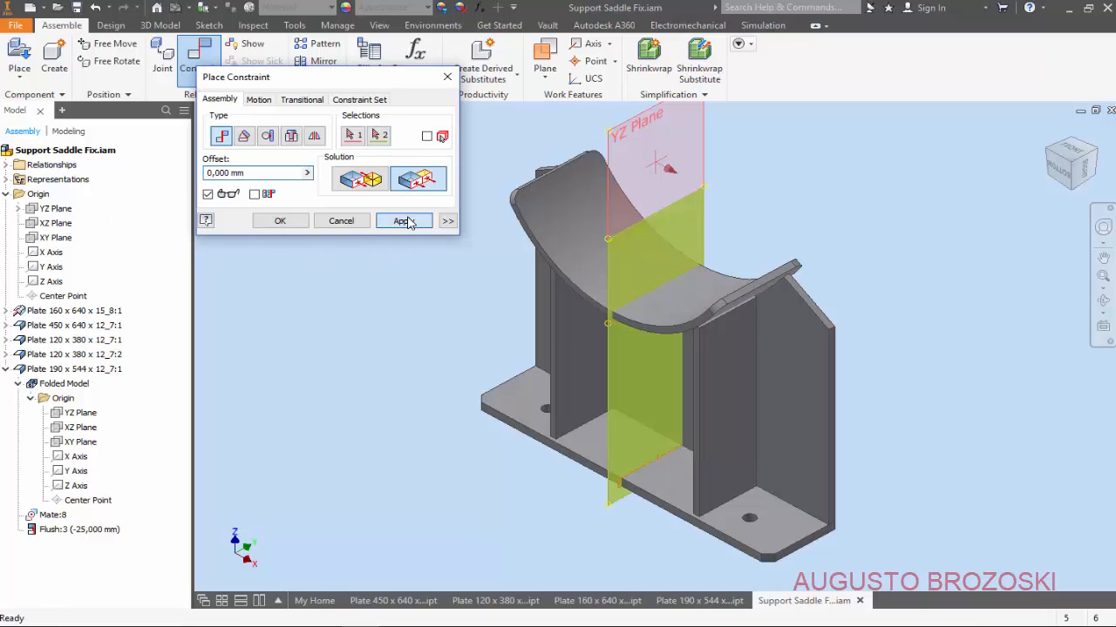
pyautogui.click(405, 221)
pyautogui.click(341, 220)
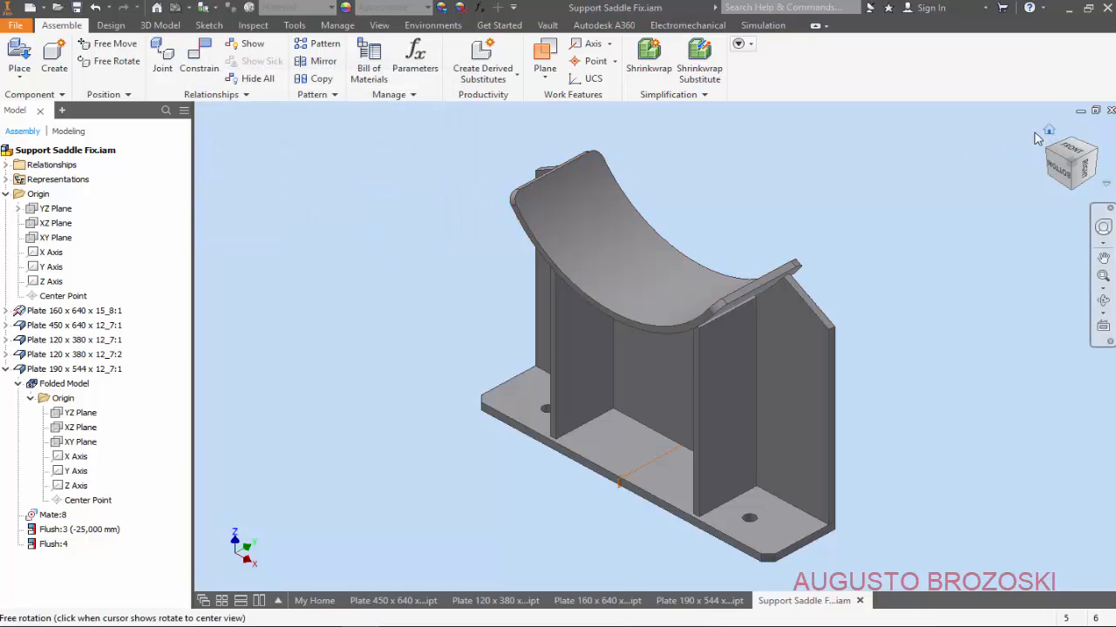
# Step: Save the Support Saddle Fix assembly with the curved plate constrained in place
pyautogui.moveTo(639, 345); pyautogui.dragTo(732, 270, button='middle')
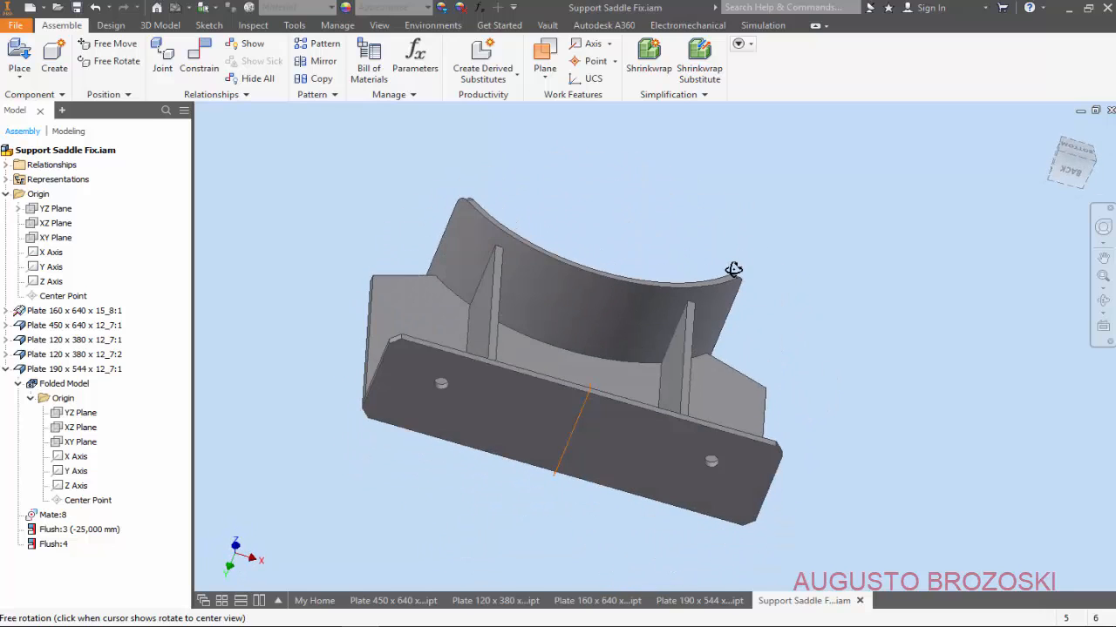
pyautogui.keyDown('shift'); pyautogui.moveTo(635, 293); pyautogui.dragTo(610, 277, button='middle'); pyautogui.keyUp('shift')
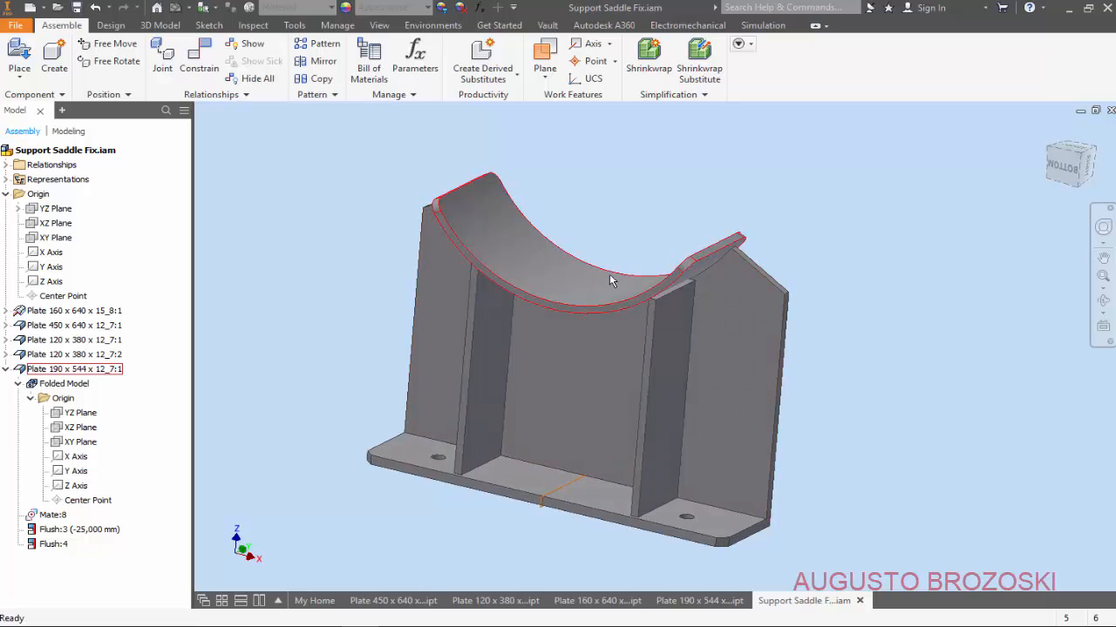
pyautogui.click(1049, 130)
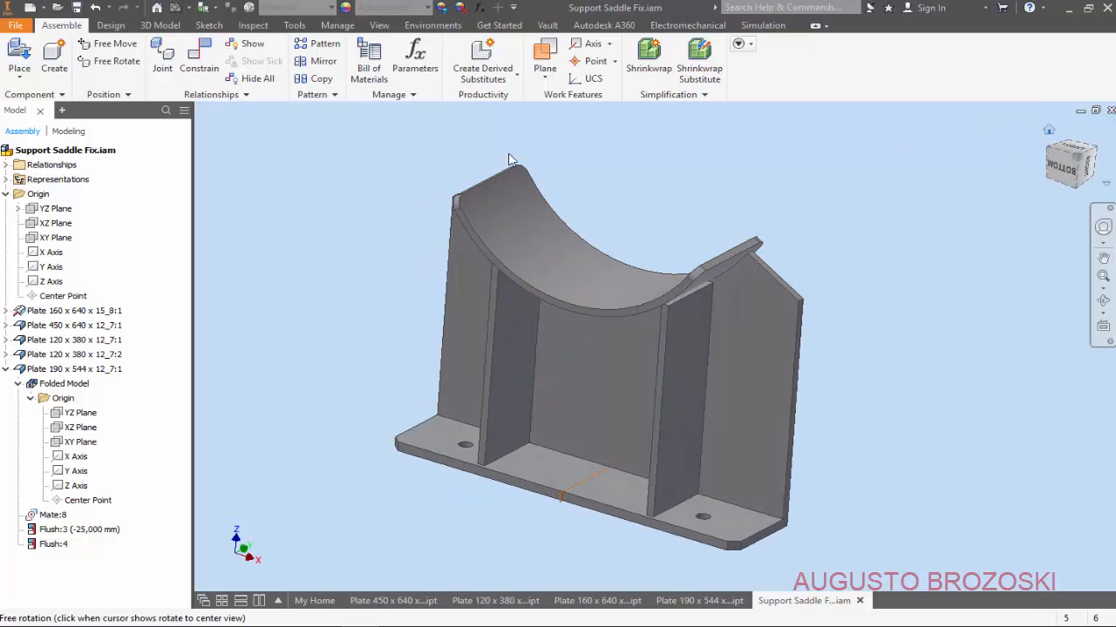
pyautogui.click(76, 8)
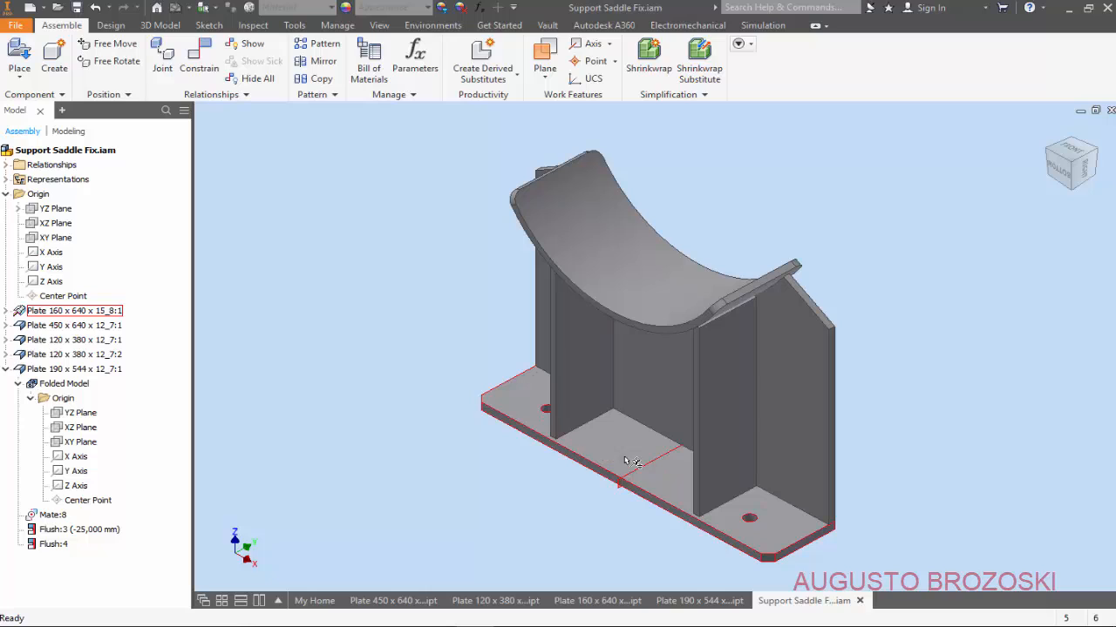
# Step: Save a copy of the assembly as Support Saddle Mobile.iam in the Heat Exchanger Video folder
pyautogui.click(22, 32)
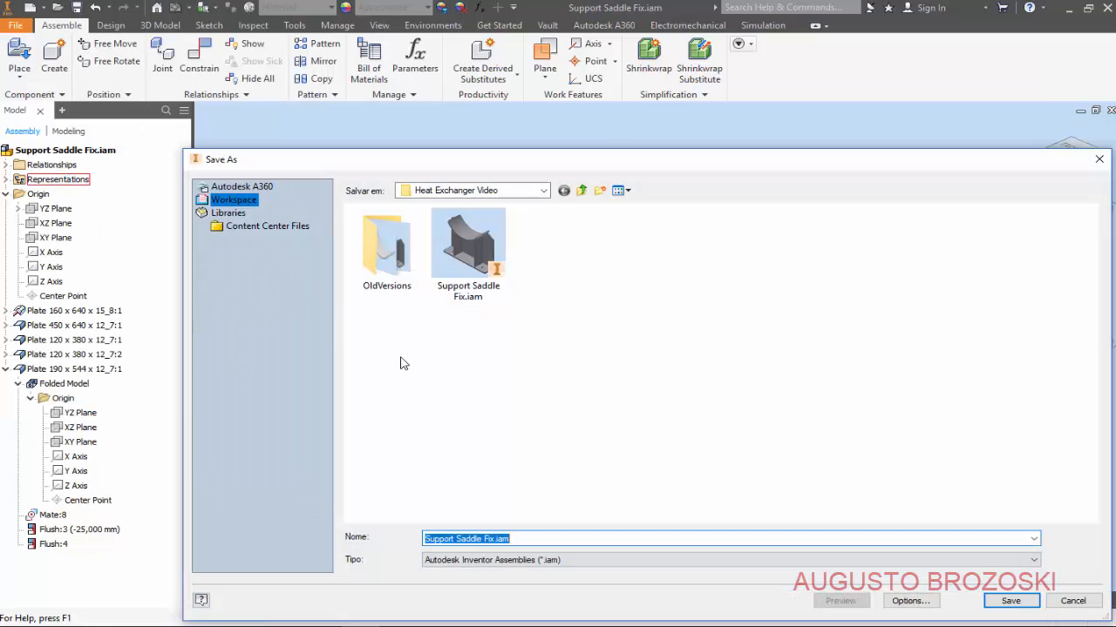
pyautogui.click(493, 539)
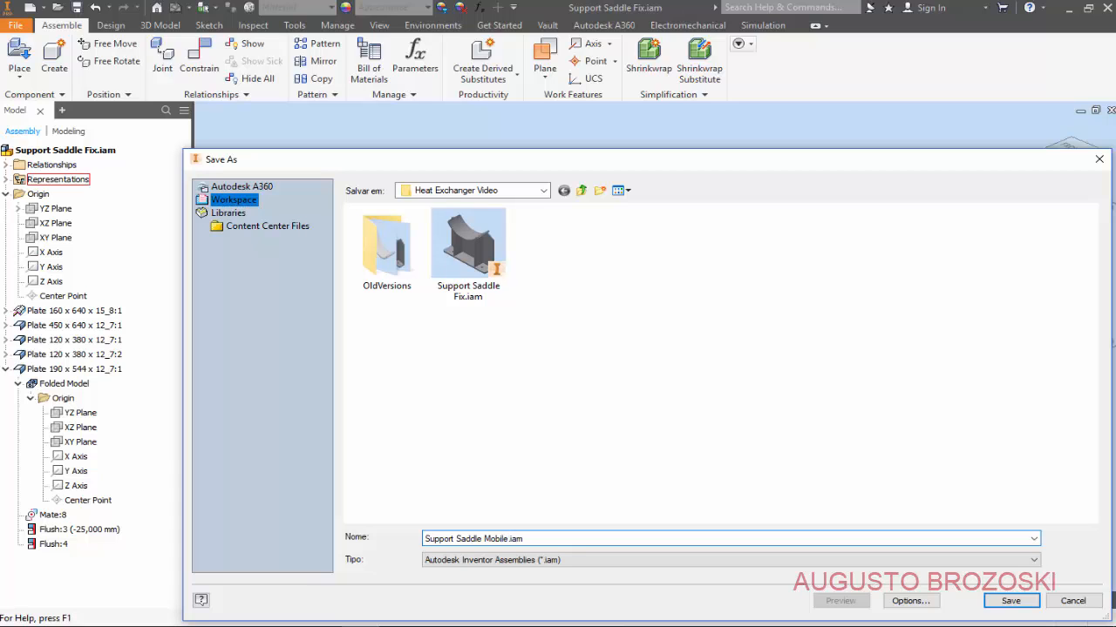
pyautogui.click(1012, 603)
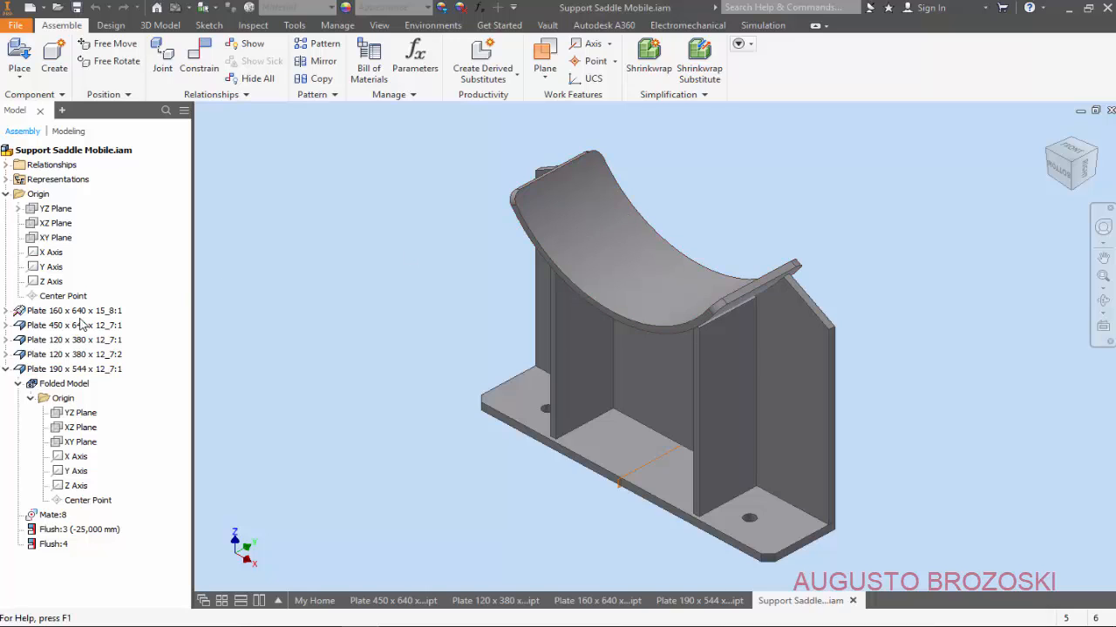
# Step: Replace the base plate Plate 160 x 640 x 15_8 with the slotted Plate 160 x 640 x 15_8 Movel.ipt
pyautogui.click(6, 371)
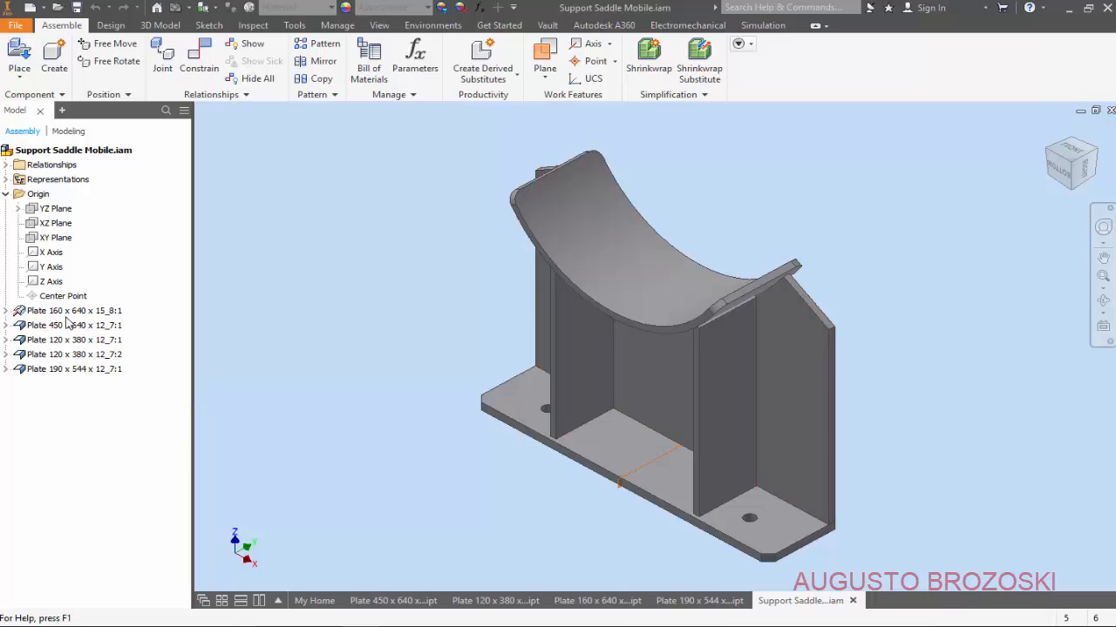
pyautogui.click(93, 313)
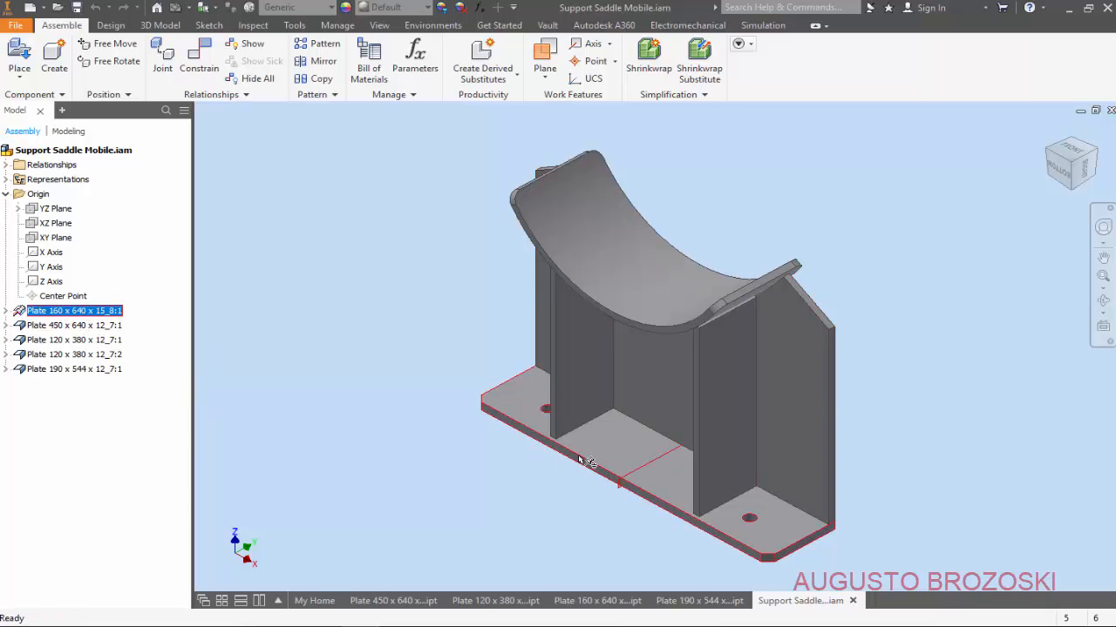
pyautogui.rightClick(95, 318)
pyautogui.moveTo(159, 345)
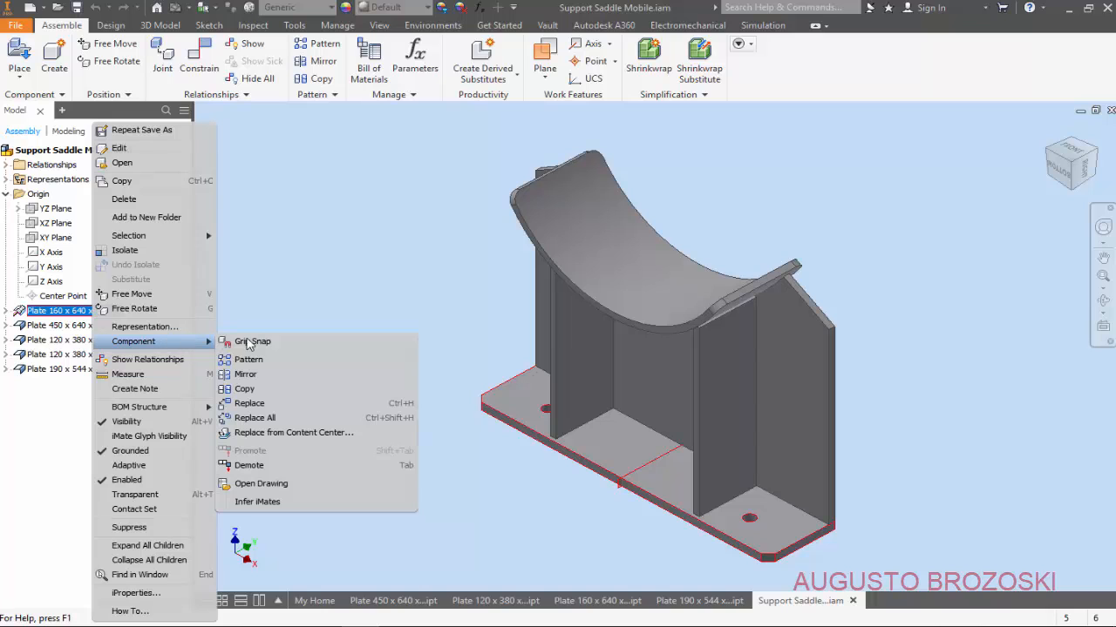
pyautogui.click(270, 406)
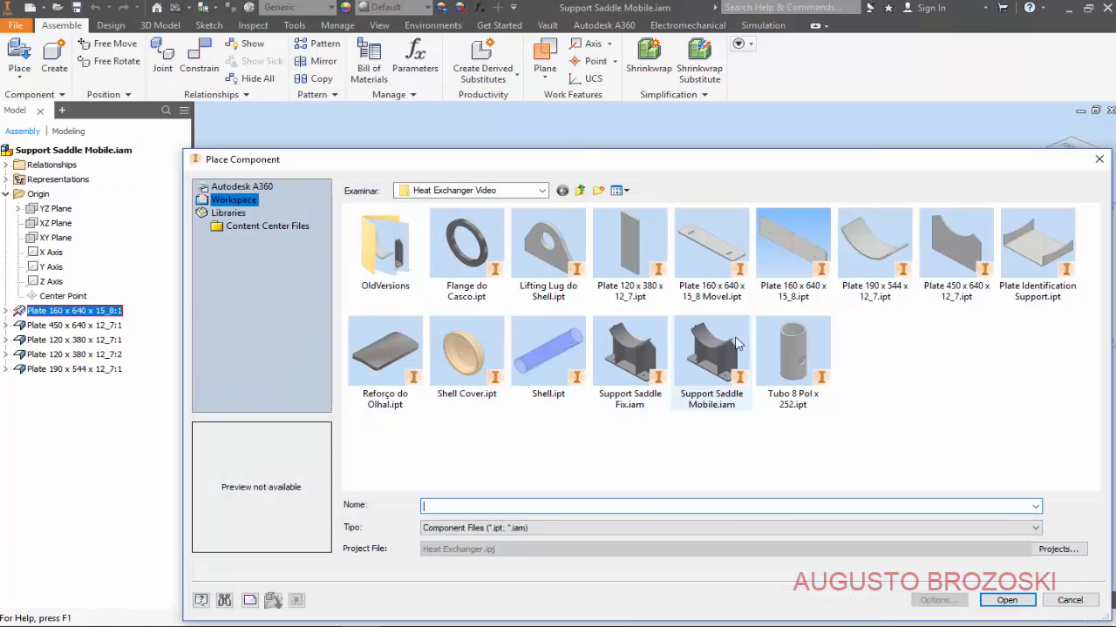
pyautogui.click(707, 252)
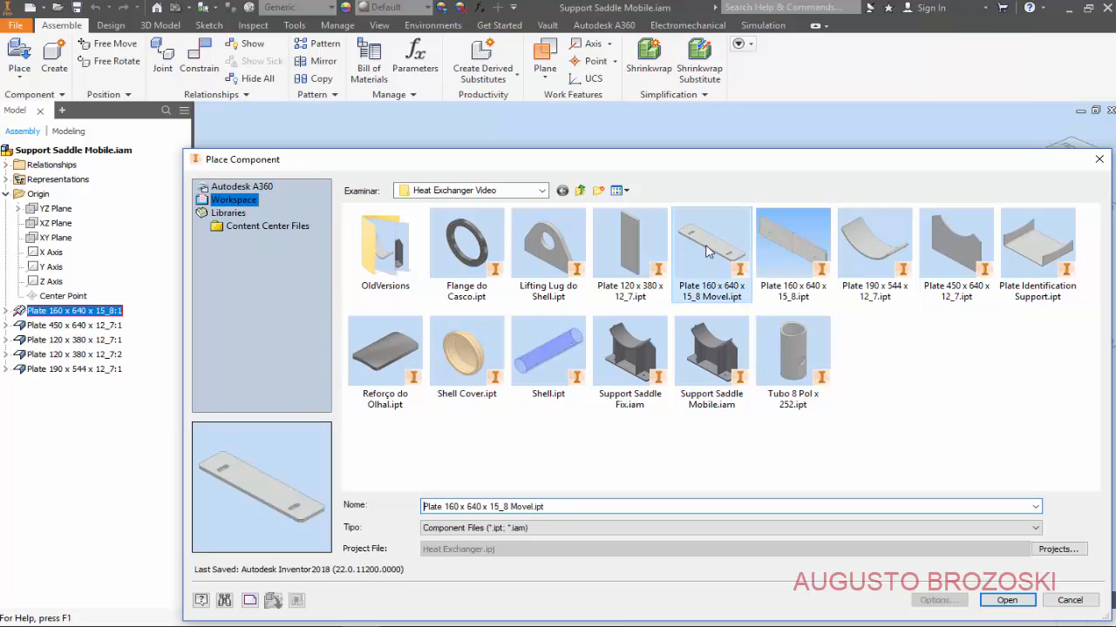
pyautogui.click(1008, 602)
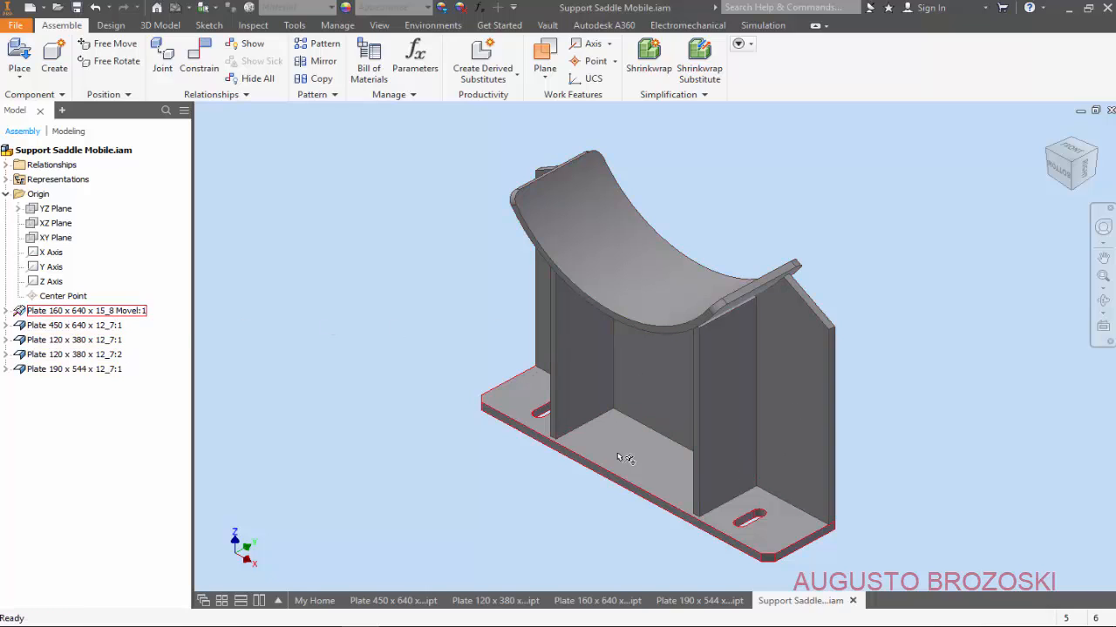
# Step: Save the Support Saddle Mobile assembly and check the parts list and the item 5 connector in the 3 - SADDLE.pdf drawing in Acrobat Reader
pyautogui.click(77, 8)
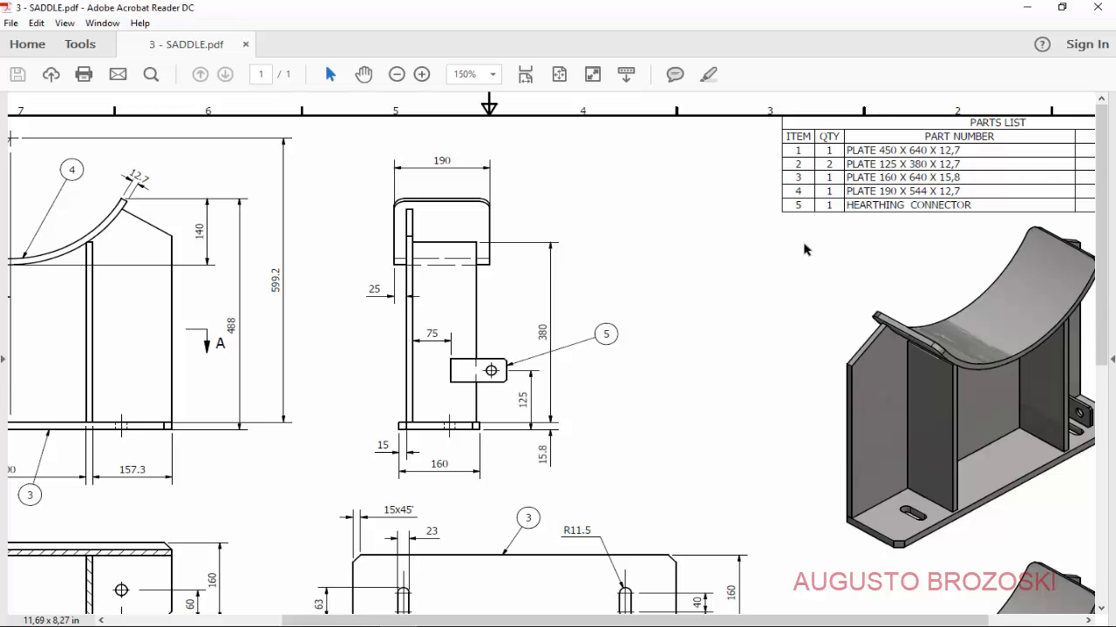
pyautogui.scroll(-6, 453, 379)
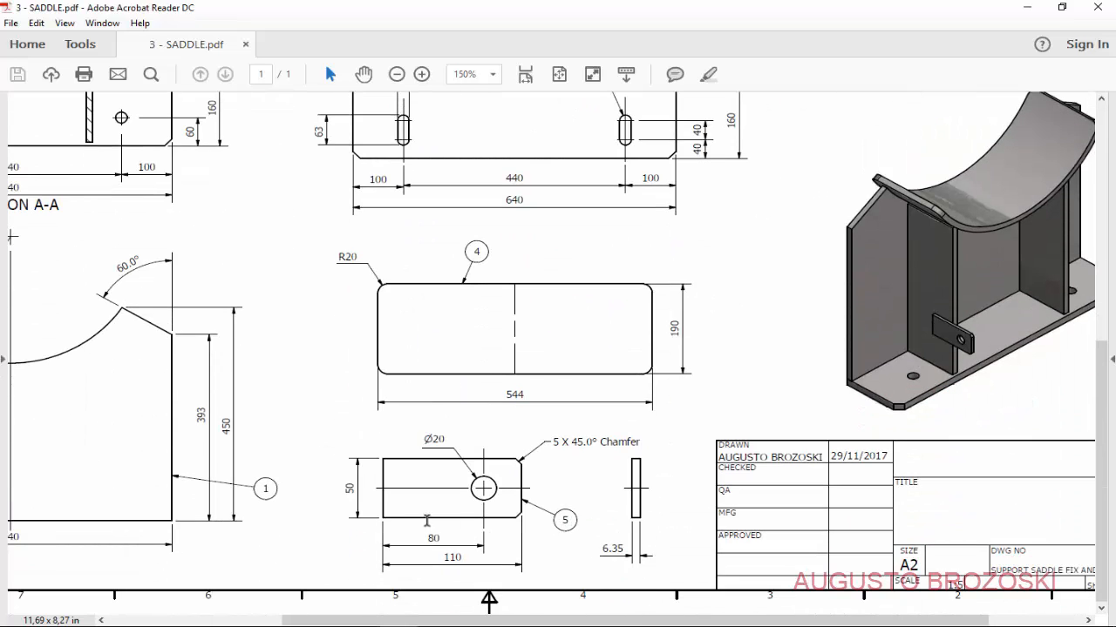
pyautogui.scroll(6, 592, 392)
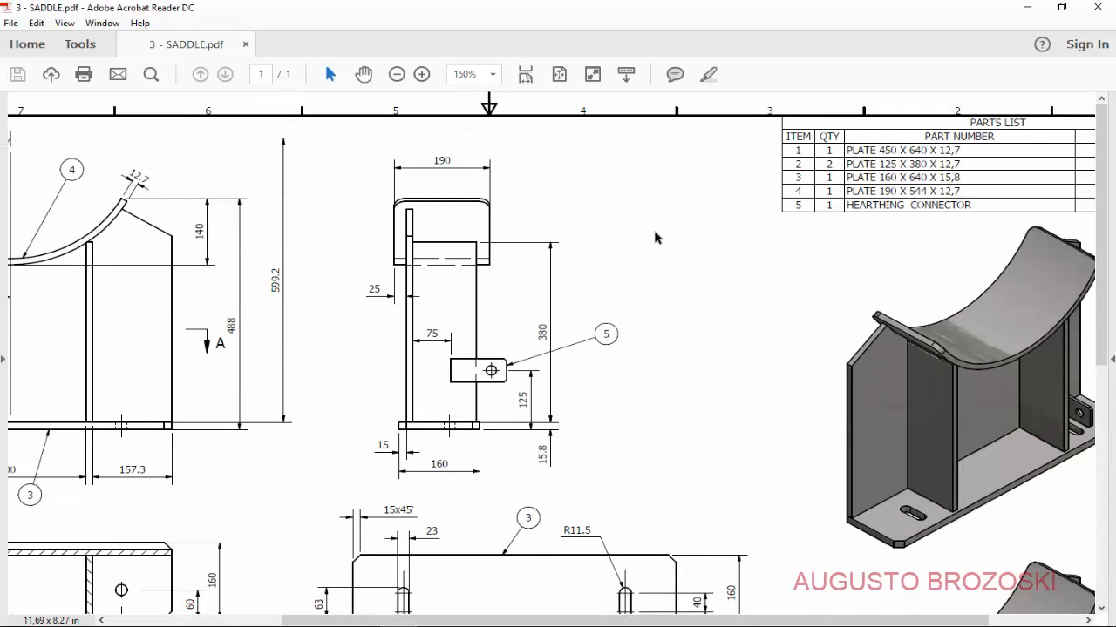
pyautogui.click(1027, 7)
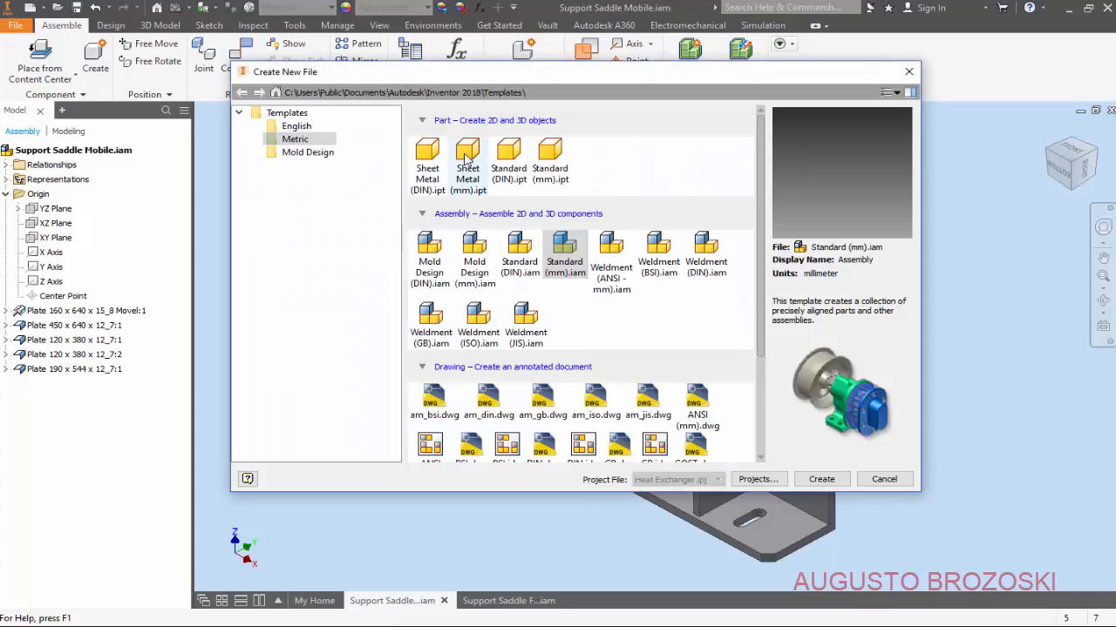
# Step: Create a new part from the metric Sheet Metal (mm).ipt template and save it as Hearthing Connector in the Heat Exchanger Video folder
pyautogui.click(468, 161)
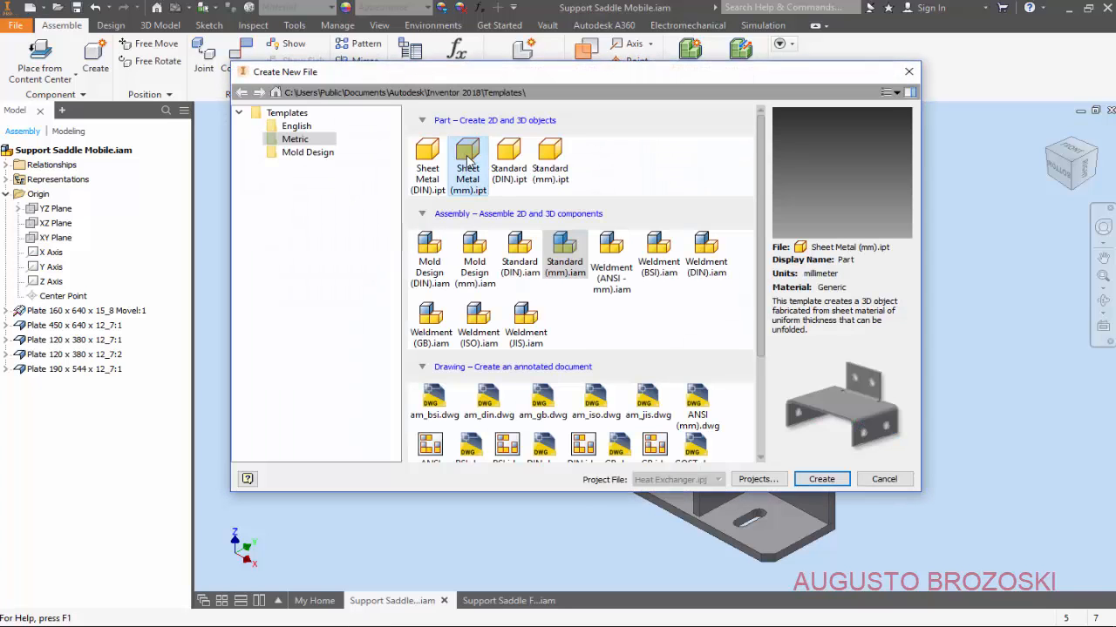
pyautogui.click(821, 478)
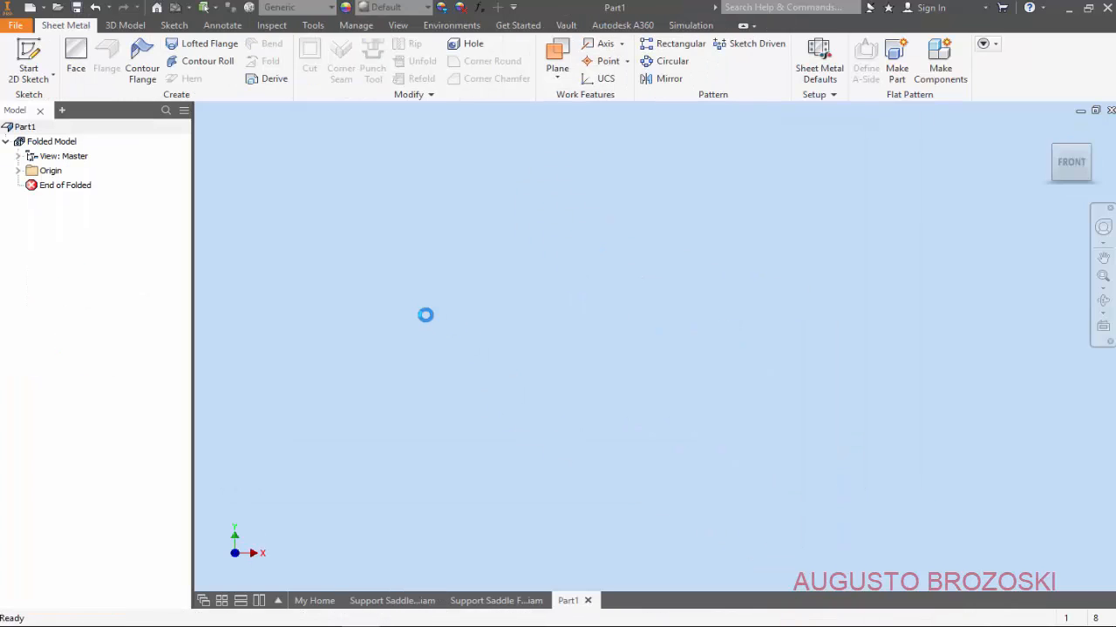
pyautogui.click(76, 8)
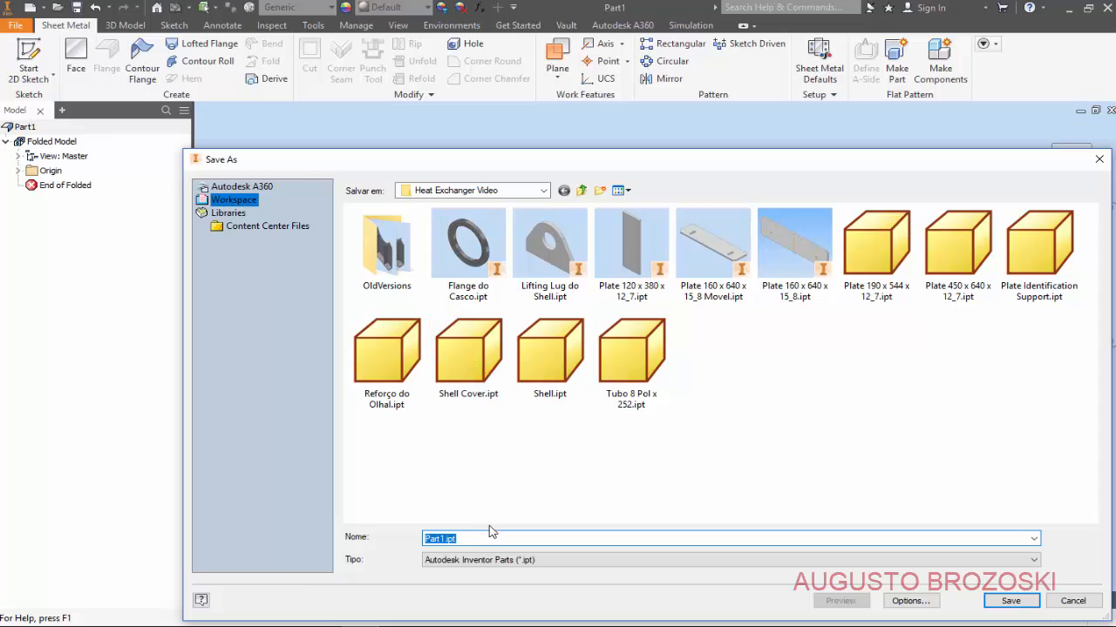
pyautogui.write('Hear')
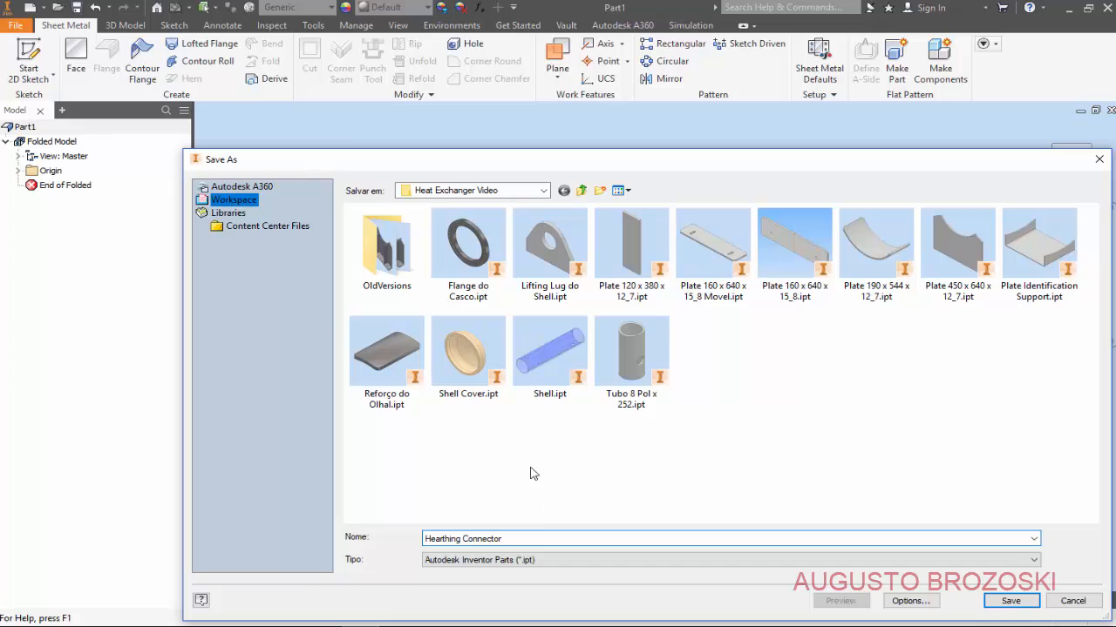
pyautogui.click(1010, 602)
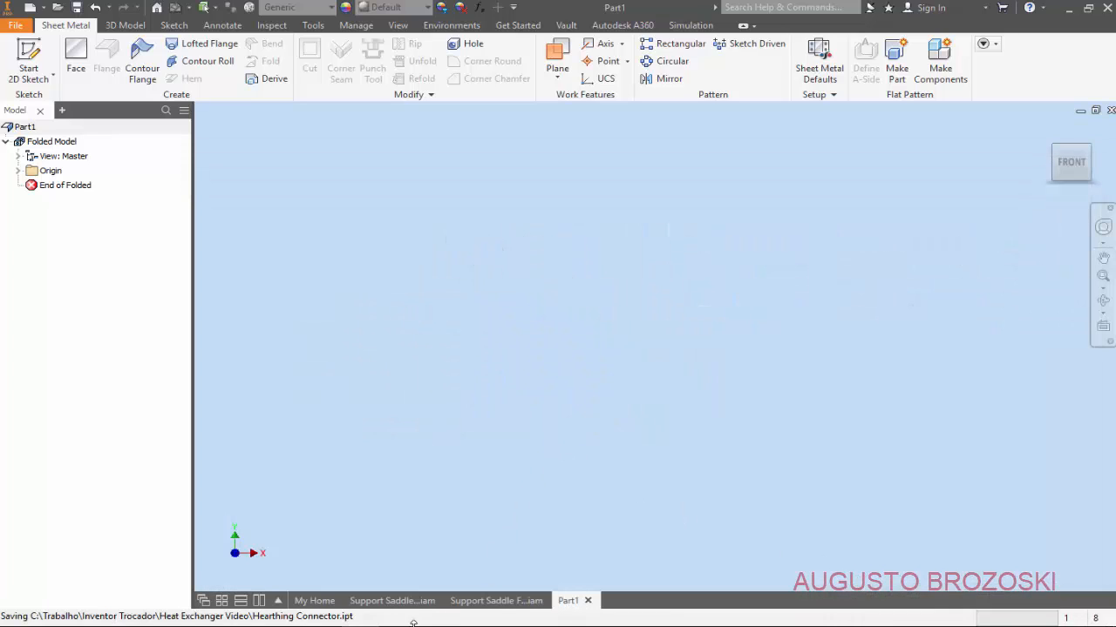
# Step: Consult the item 5 detail in the saddle drawing and sketch a rectangle about 15 mm high around the origin on the XZ Plane
pyautogui.click(401, 626)
pyautogui.scroll(-10, 489, 406)
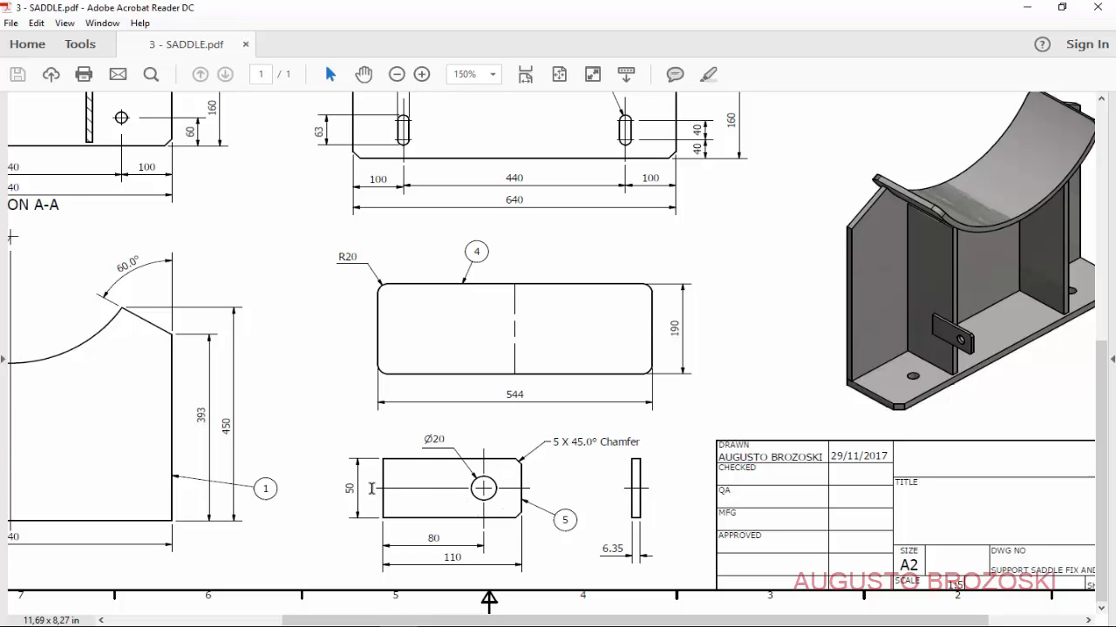
pyautogui.click(1026, 7)
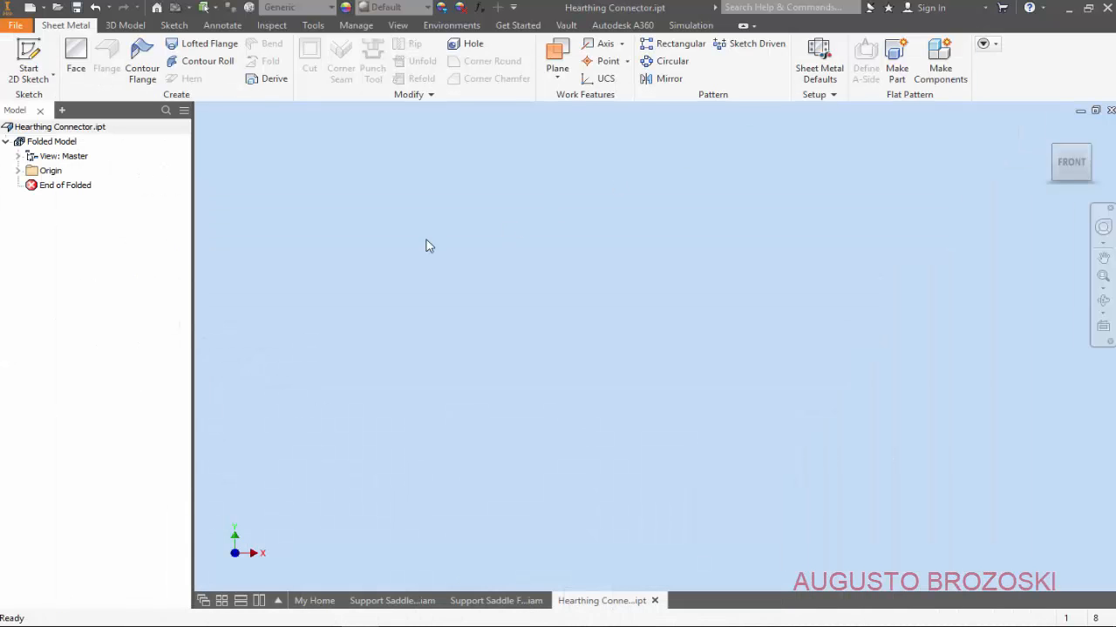
pyautogui.click(29, 54)
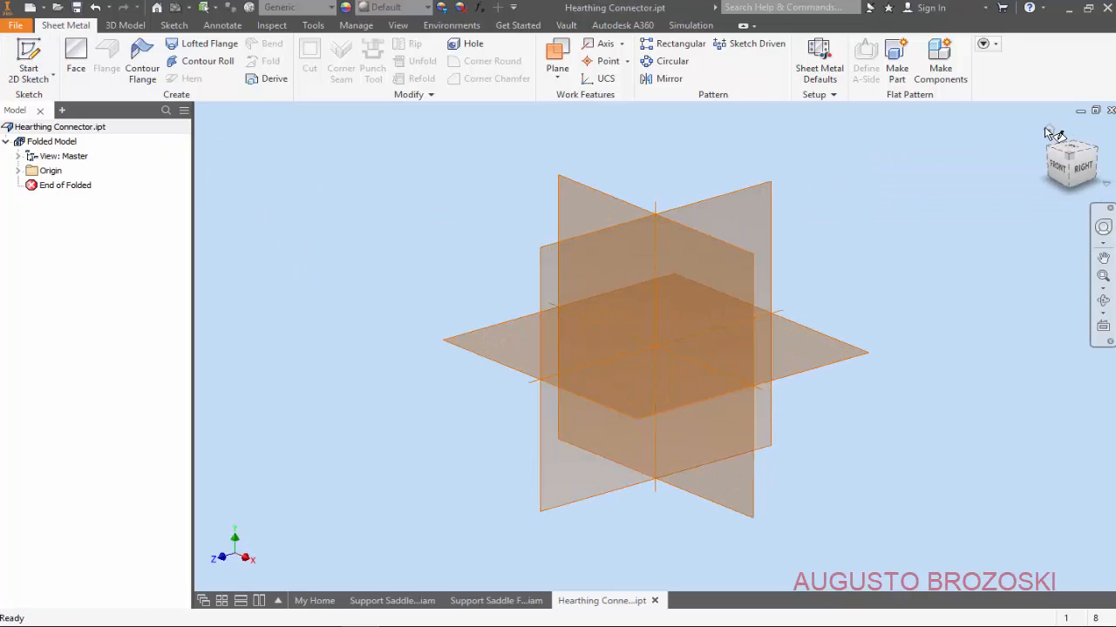
pyautogui.click(619, 213)
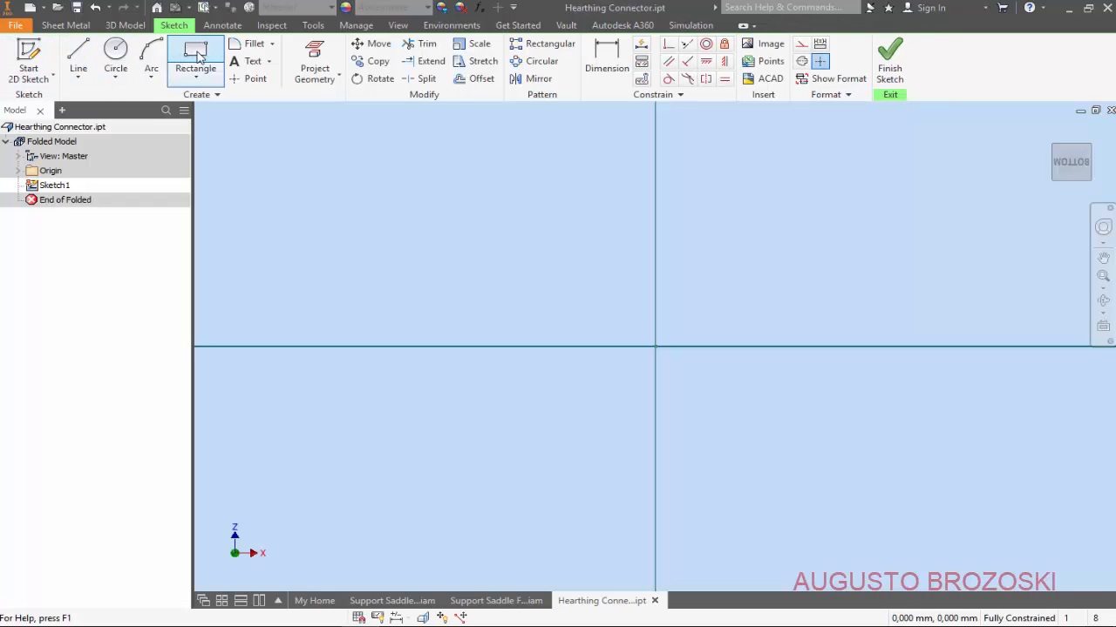
pyautogui.click(197, 57)
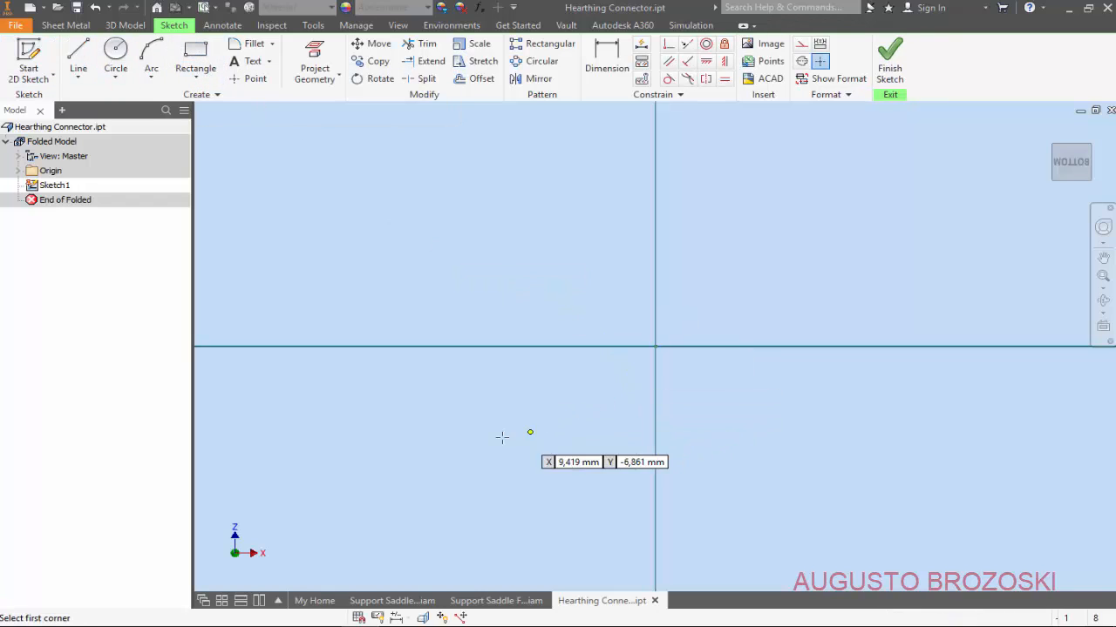
pyautogui.click(592, 431)
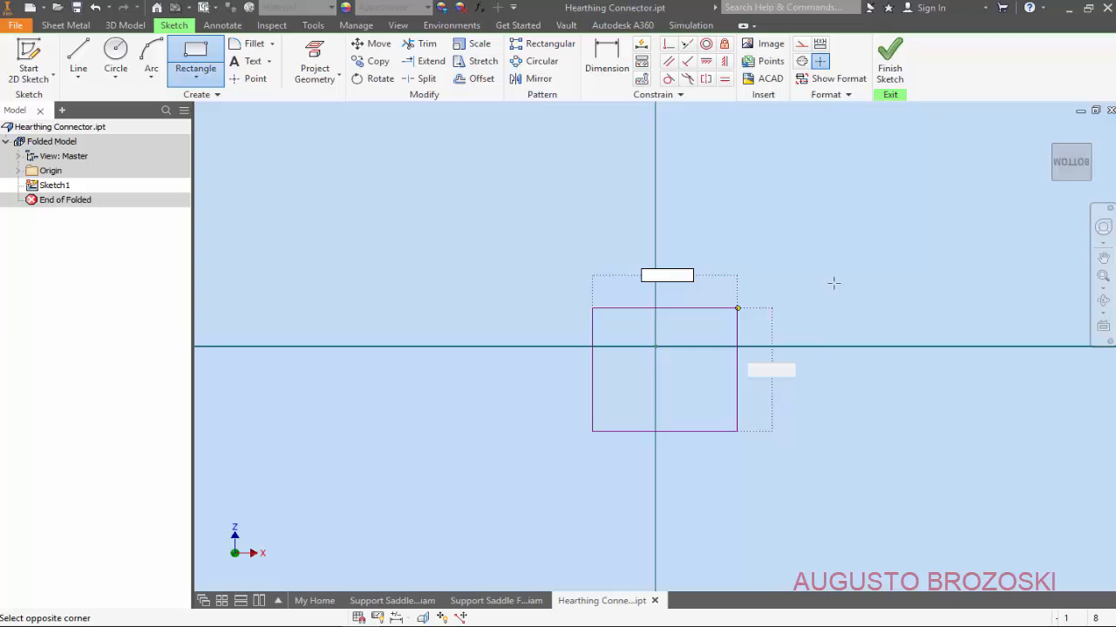
pyautogui.click(1021, 248)
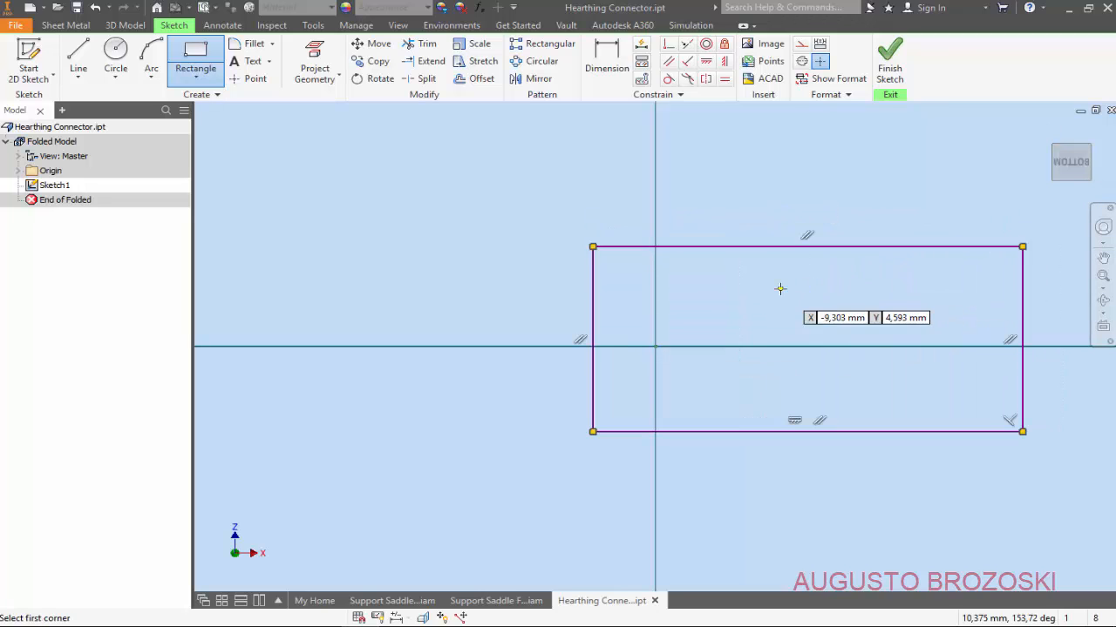
pyautogui.press('Escape')
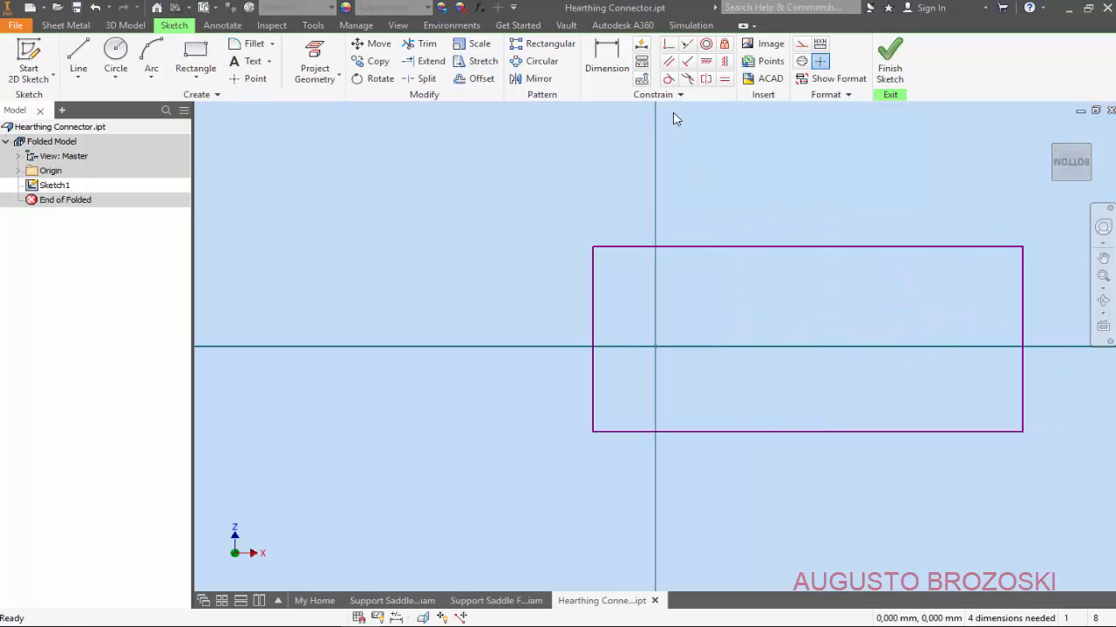
# Step: Constrain the midpoint of the rectangle's left edge coincident with the sketch origin
pyautogui.click(668, 46)
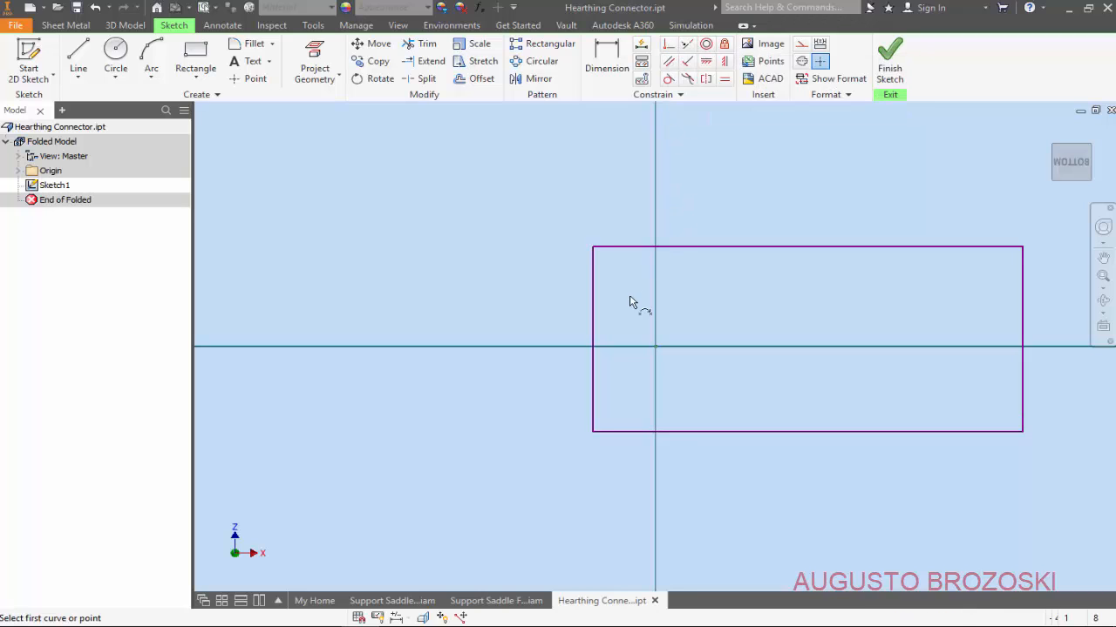
pyautogui.click(593, 340)
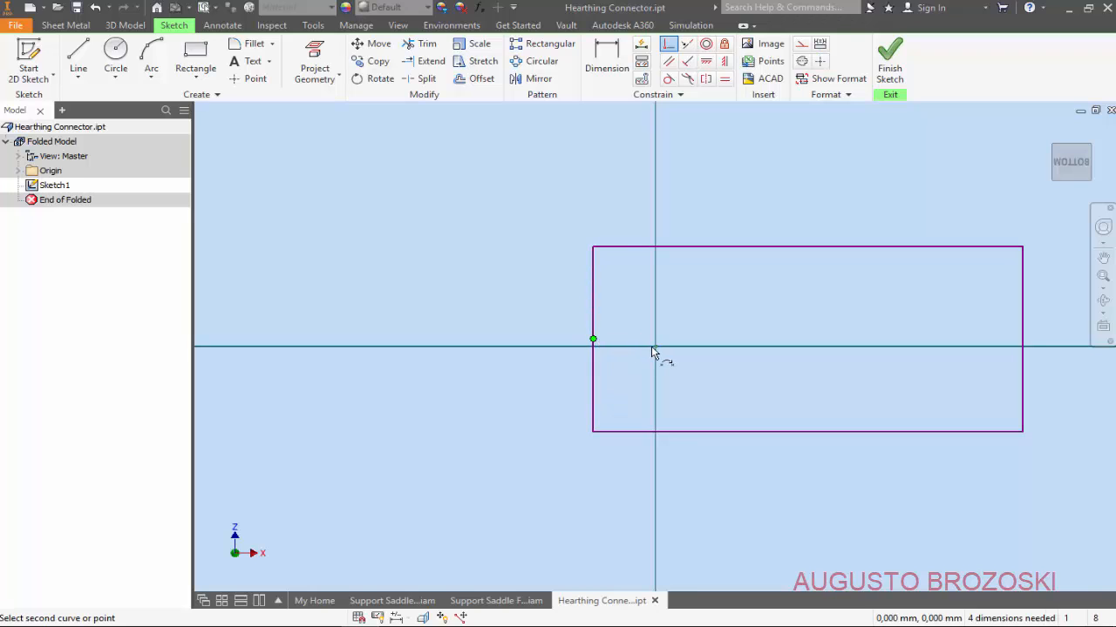
pyautogui.click(656, 347)
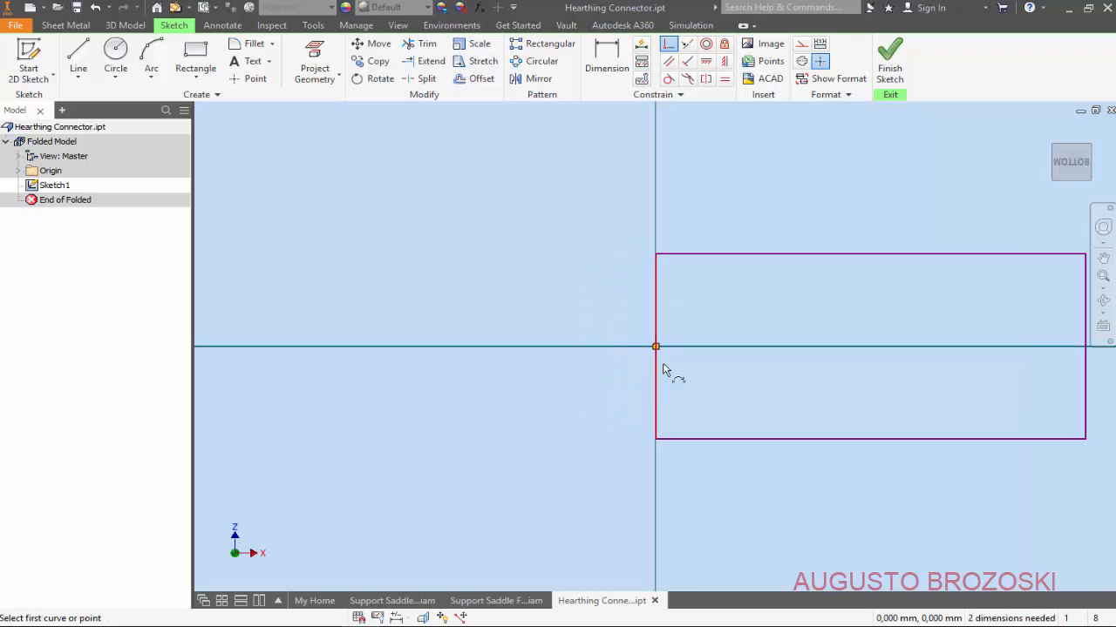
# Step: Dimension the rectangle's left edge to a height of 50 mm, checking the value against the drawing
pyautogui.click(607, 57)
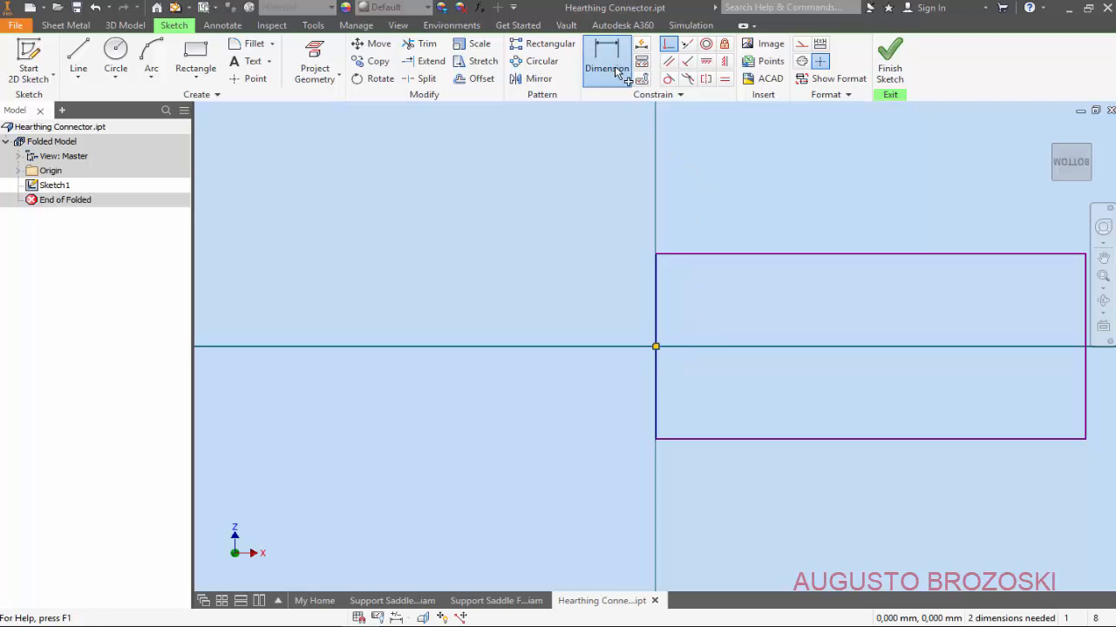
pyautogui.click(656, 307)
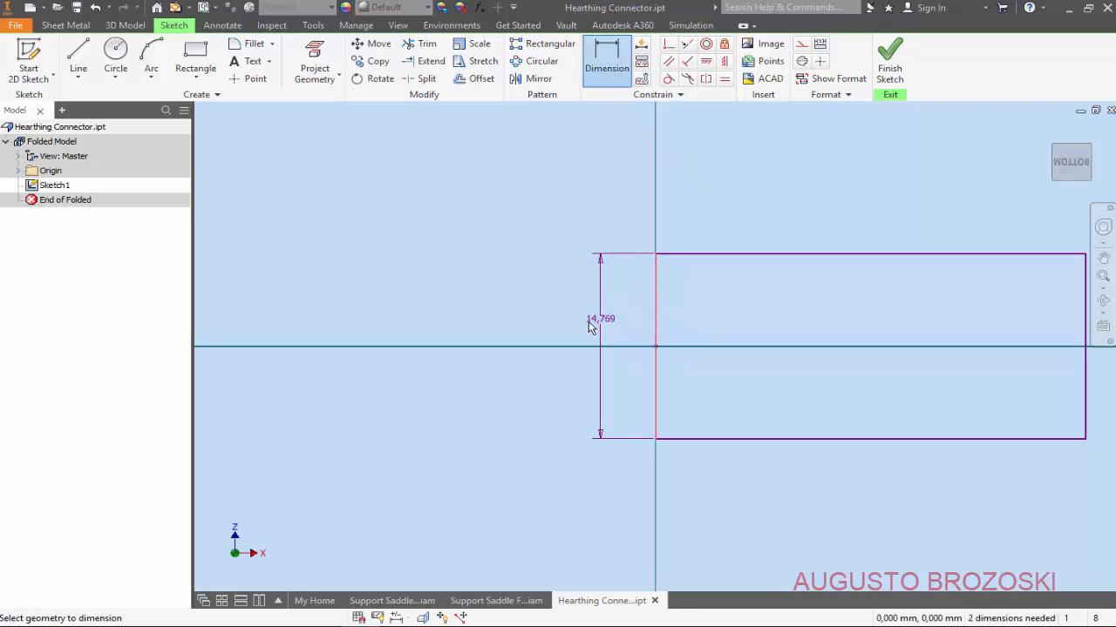
pyautogui.click(574, 331)
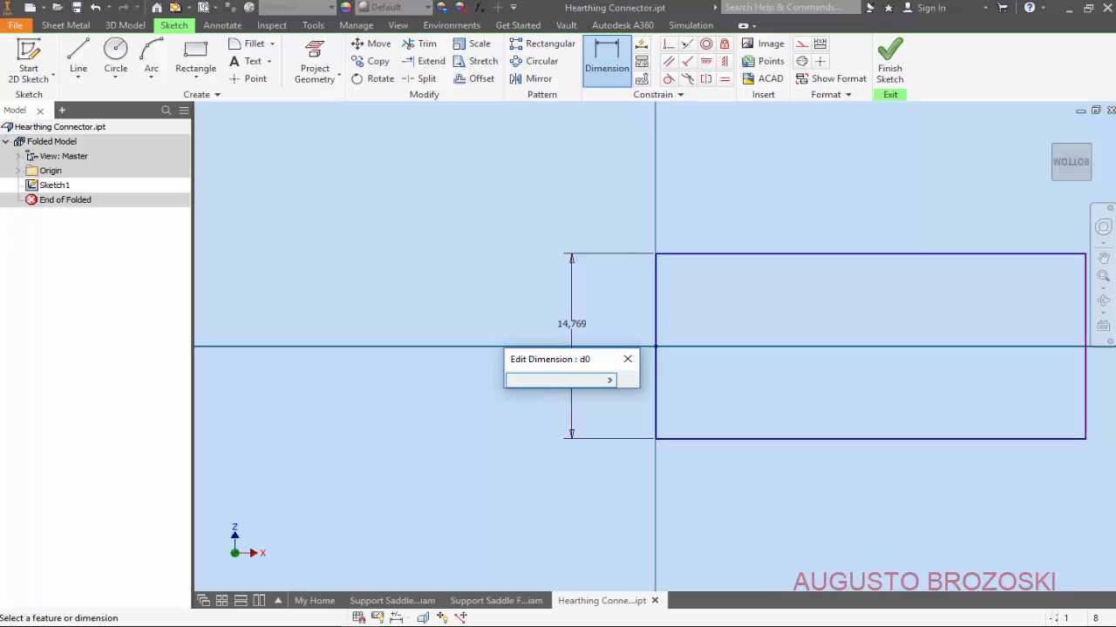
pyautogui.hotkey('alt', 'Tab')
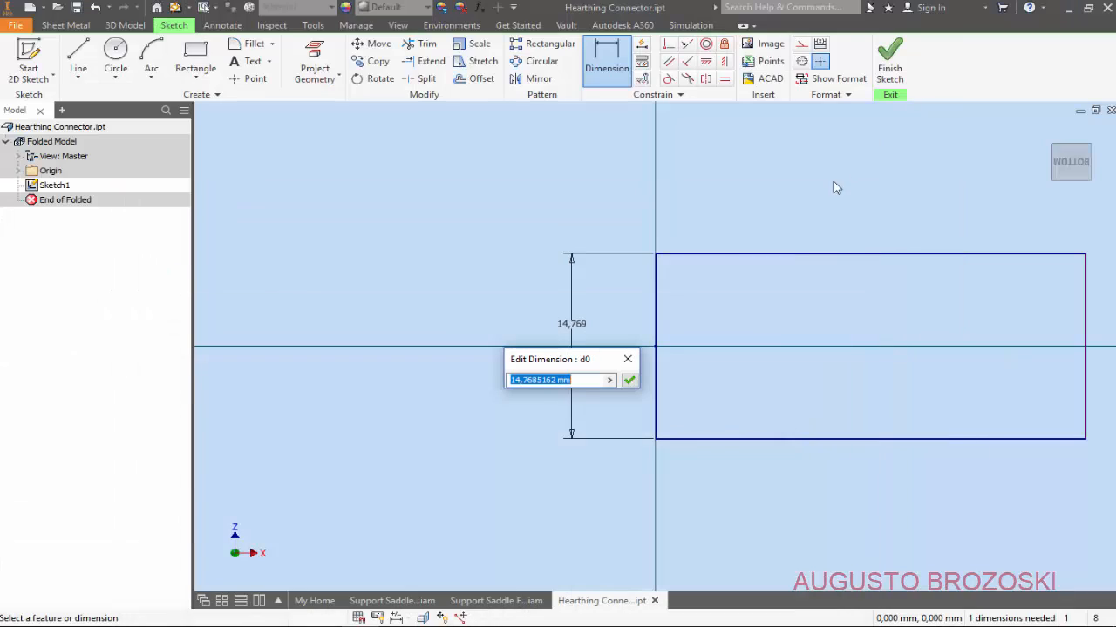
pyautogui.click(1028, 7)
pyautogui.write('50')
pyautogui.press('Return')
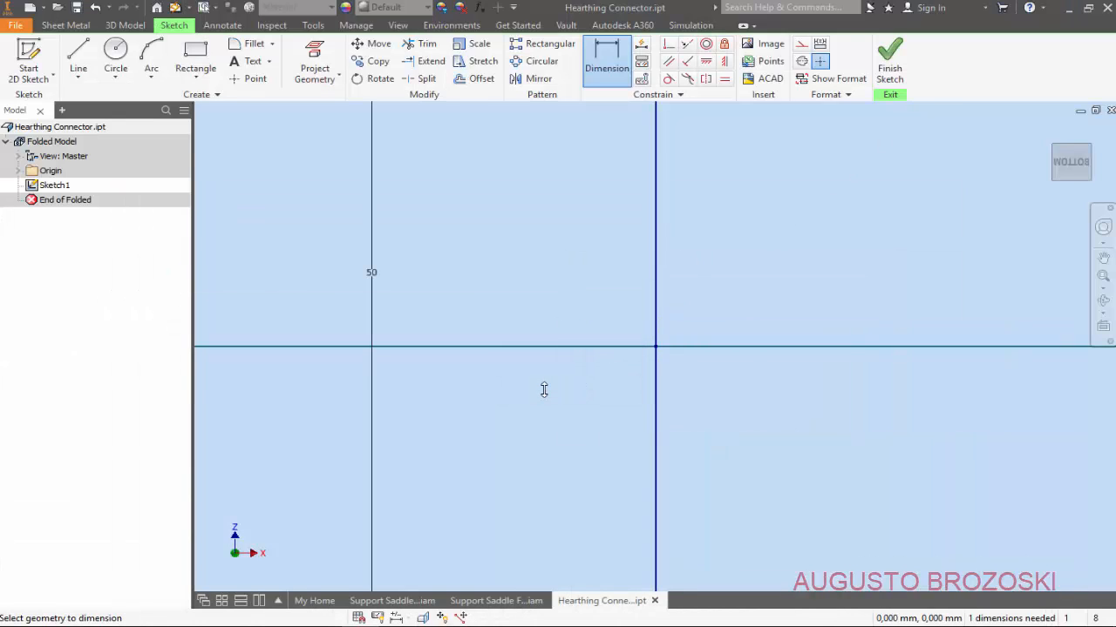
# Step: Dimension the rectangle's lower edge to a length of 110 mm
pyautogui.click(1079, 164)
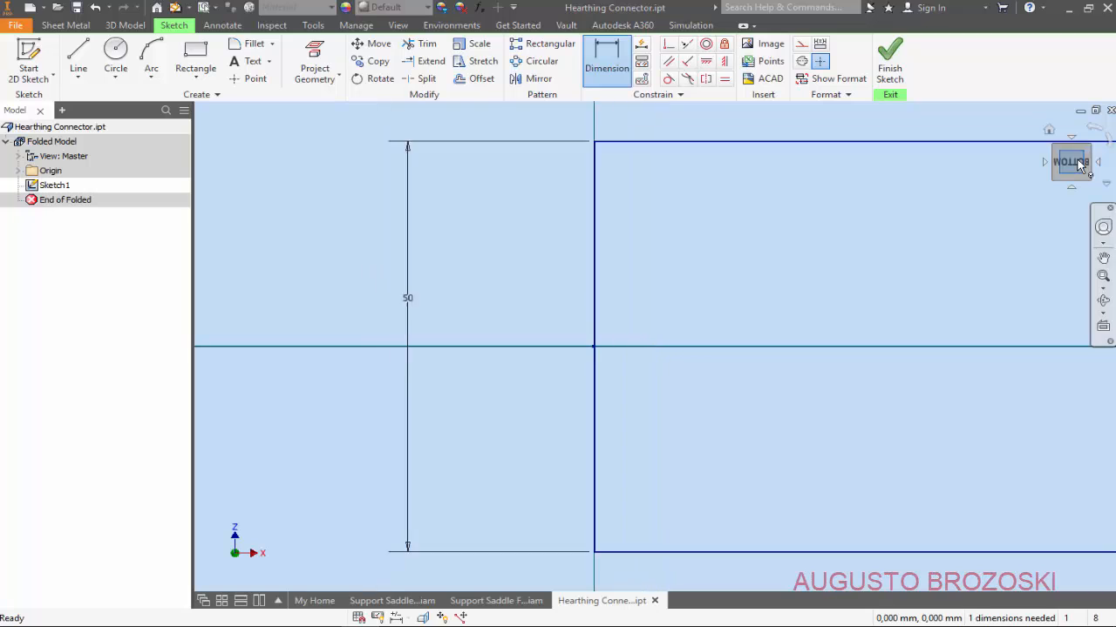
pyautogui.click(652, 426)
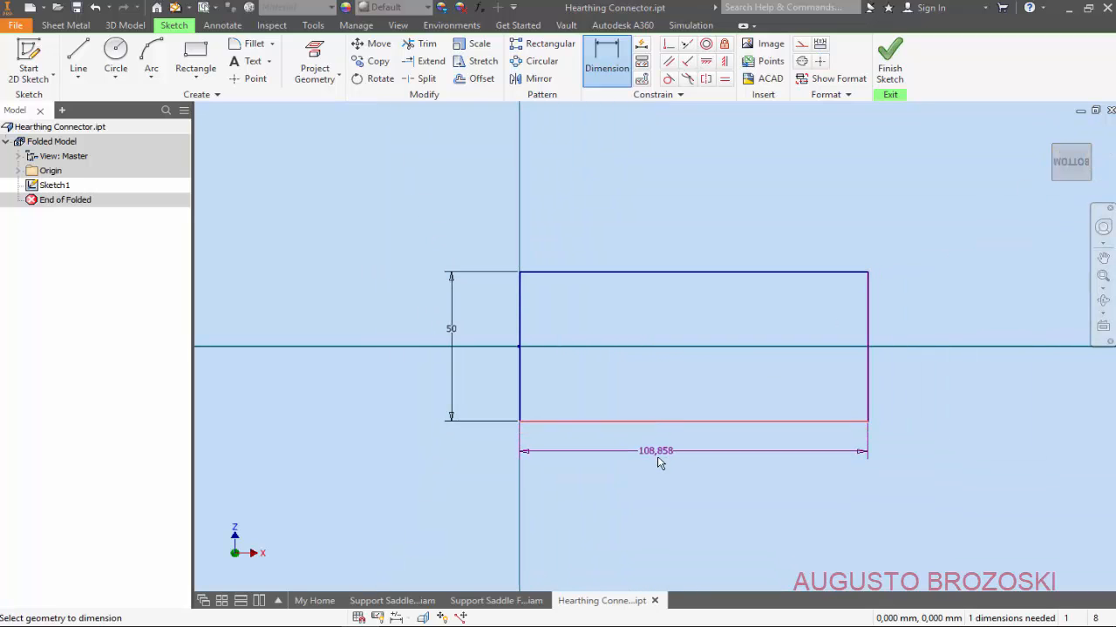
pyautogui.click(660, 462)
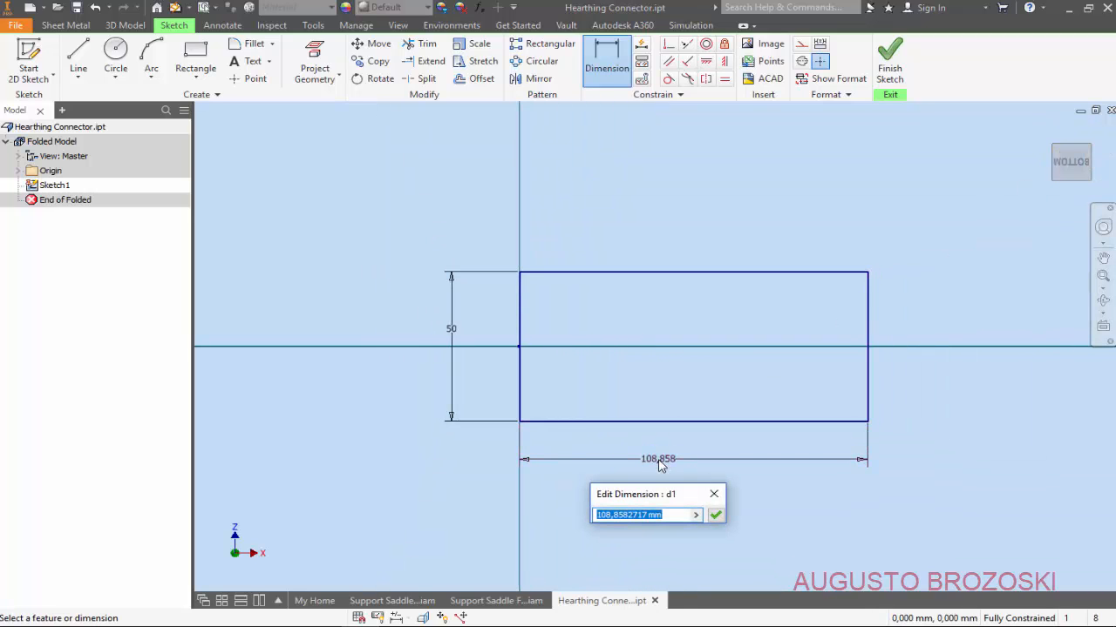
pyautogui.write('110')
pyautogui.press('Return')
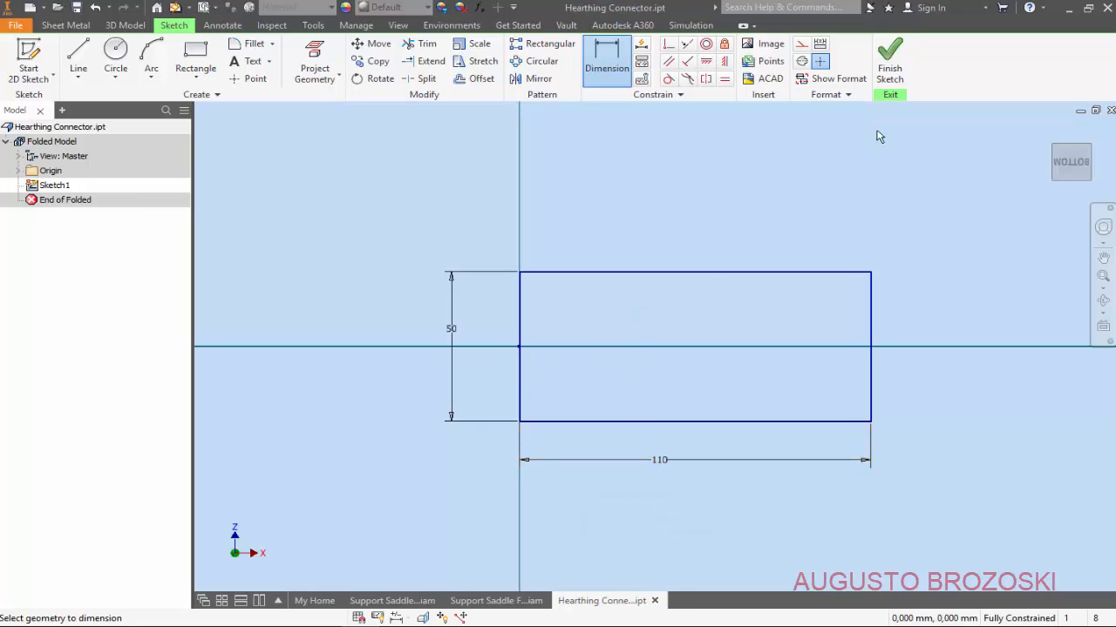
# Step: Finish the sketch and move the 50 mm dimension closer to the rectangle
pyautogui.click(890, 68)
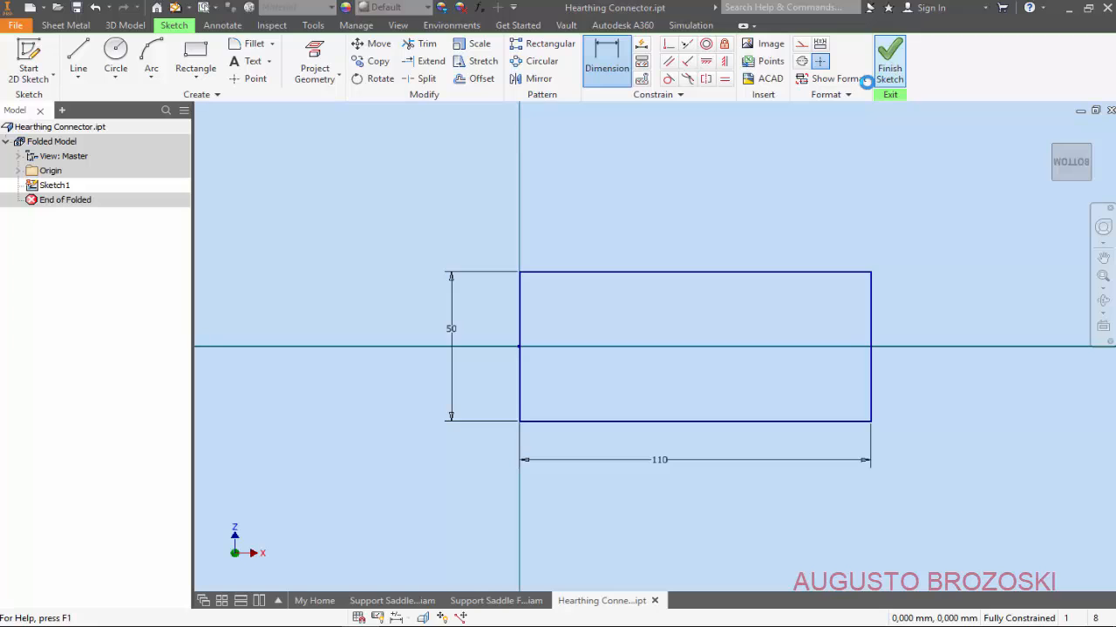
pyautogui.click(1049, 130)
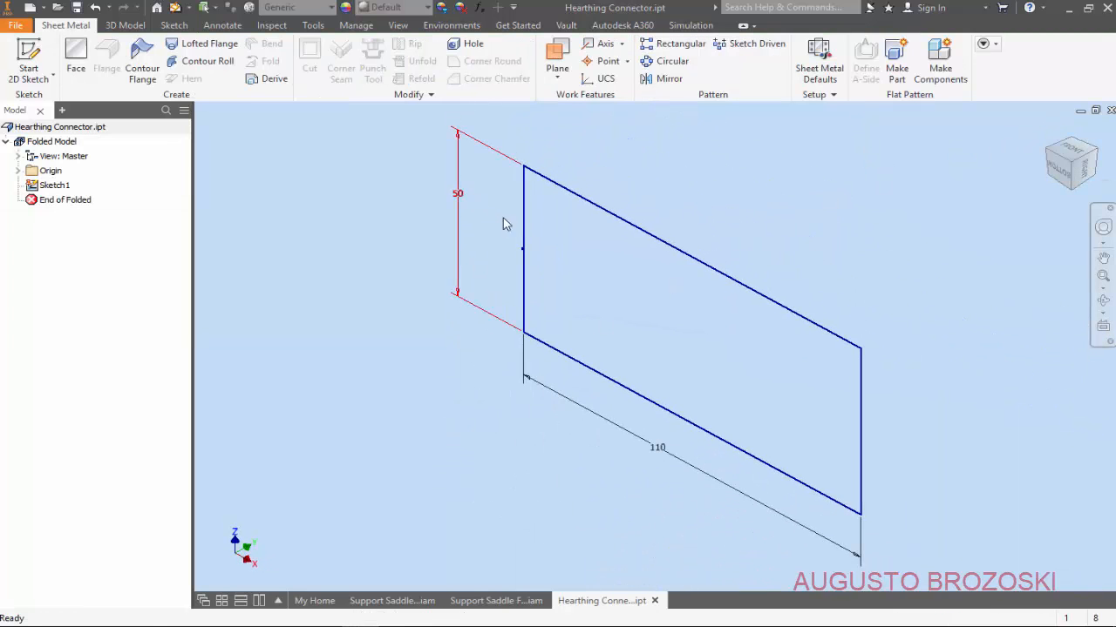
pyautogui.moveTo(503, 225); pyautogui.dragTo(514, 229)
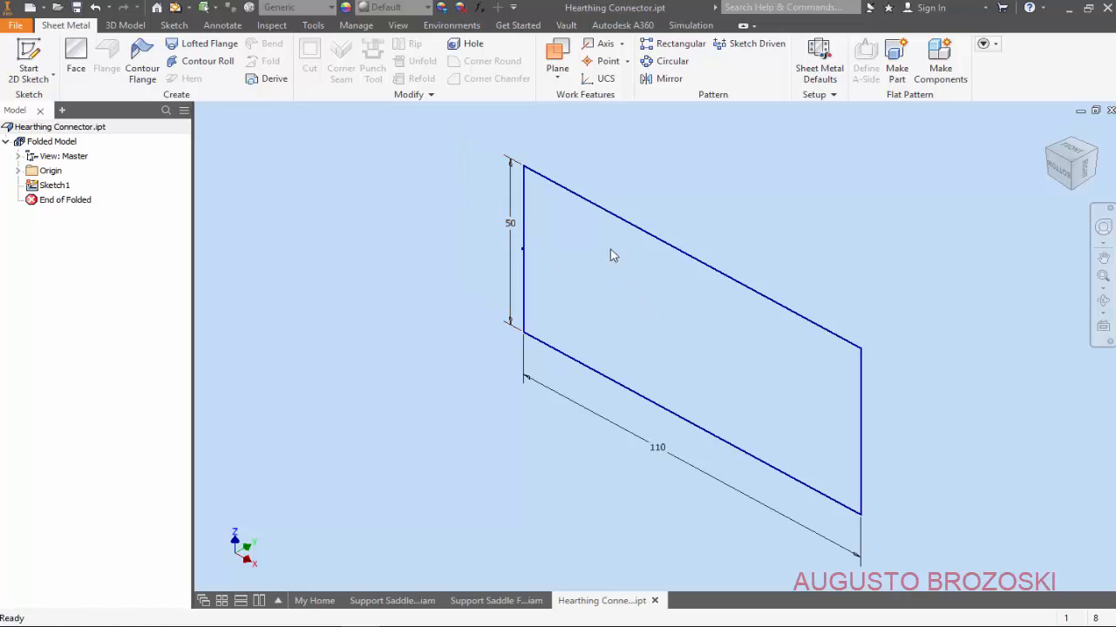
# Step: Override the sheet metal rule's thickness in the Sheet Metal Defaults with 6,35 mm
pyautogui.click(825, 63)
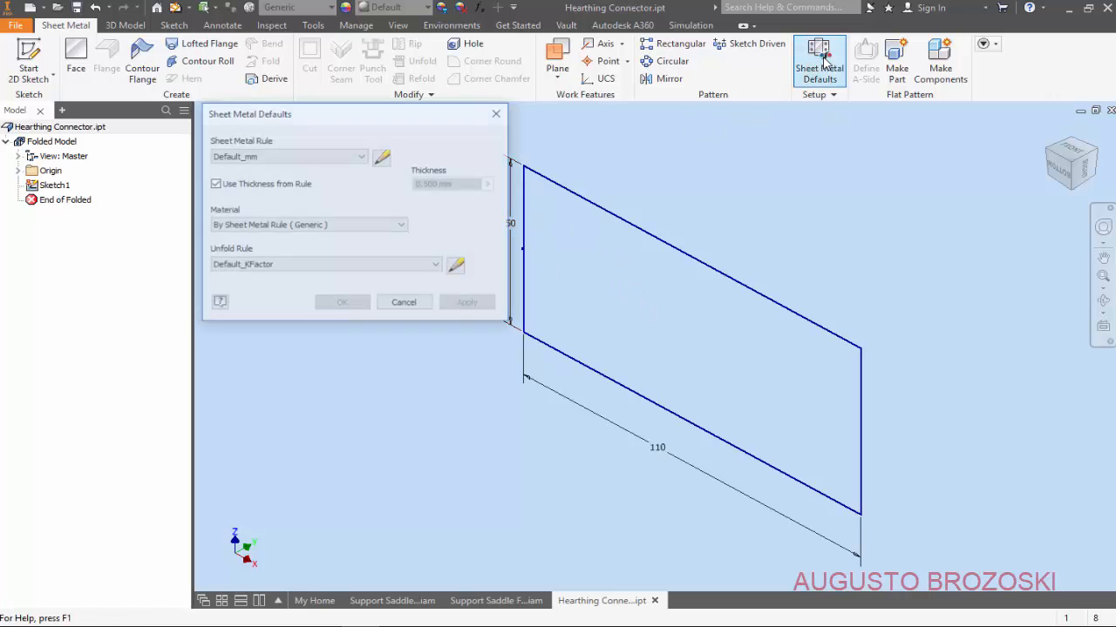
pyautogui.click(257, 185)
pyautogui.doubleClick(451, 185)
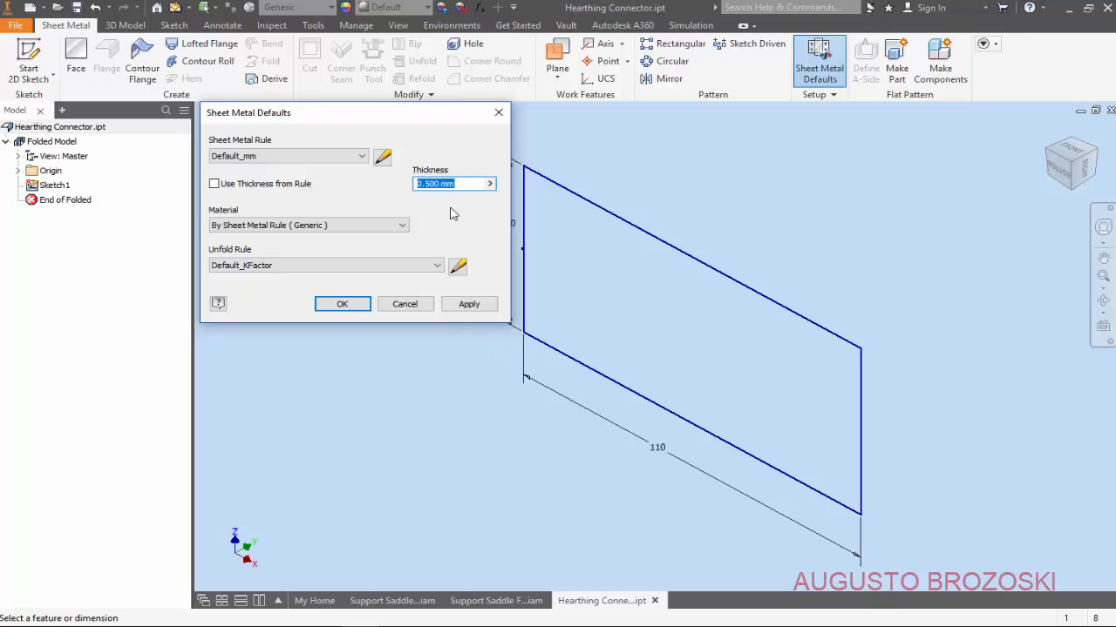
pyautogui.write('6,35')
pyautogui.click(352, 304)
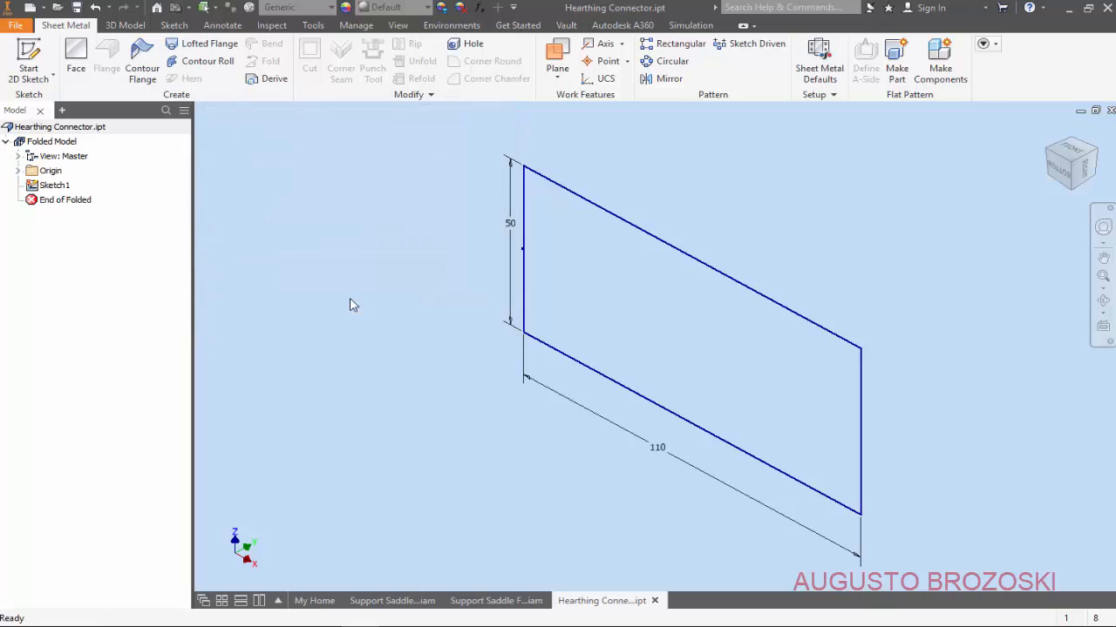
# Step: Create a sheet metal face from the 110 x 50 mm rectangle, following the default rule
pyautogui.click(76, 59)
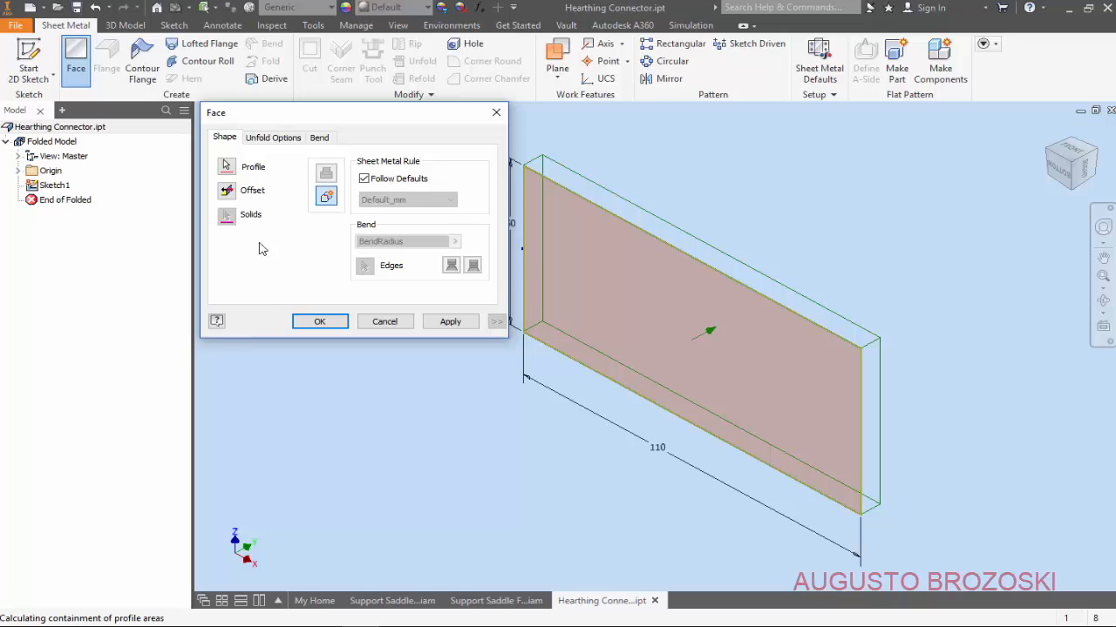
pyautogui.click(321, 321)
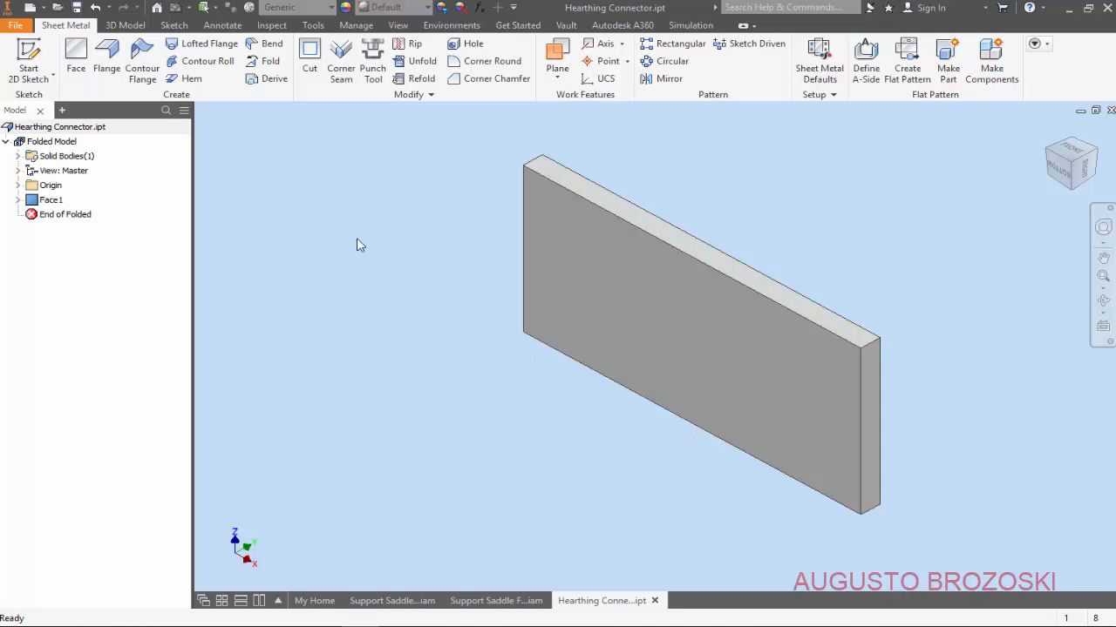
# Step: Start a sketch on the plate's large front face and draw a circle about 26 mm in diameter on the horizontal centreline near the right end
pyautogui.click(40, 54)
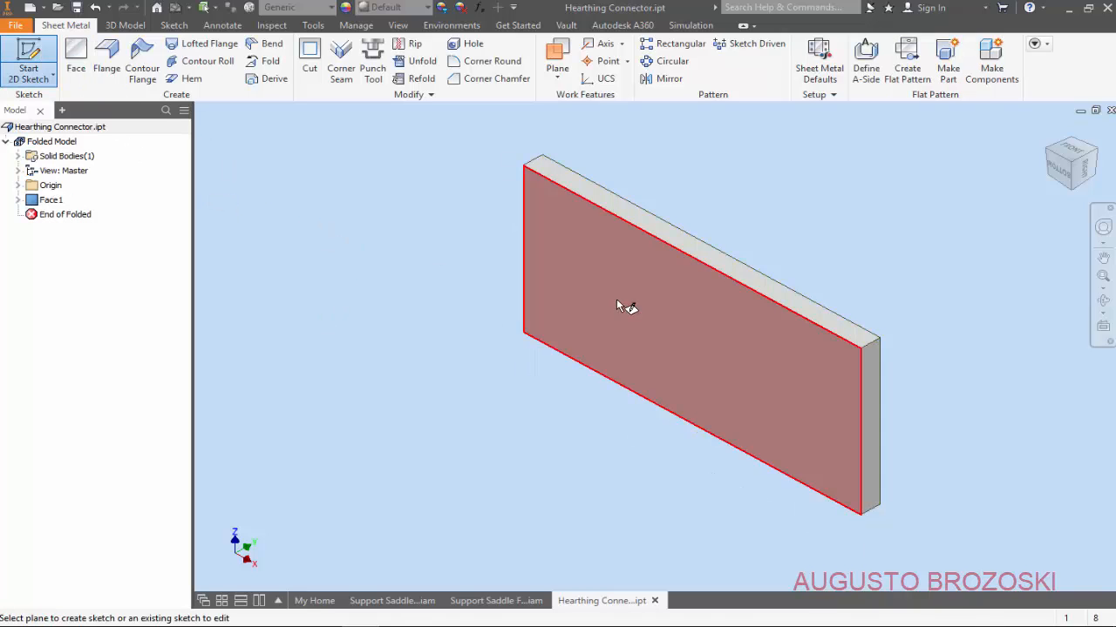
pyautogui.click(685, 340)
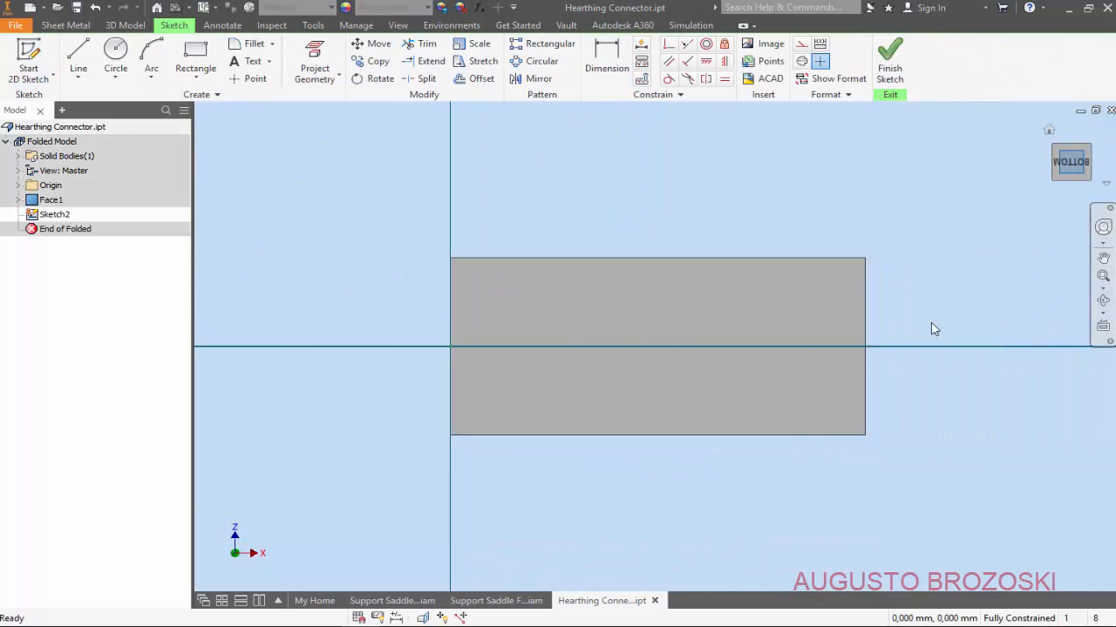
pyautogui.scroll(-3, 828, 359)
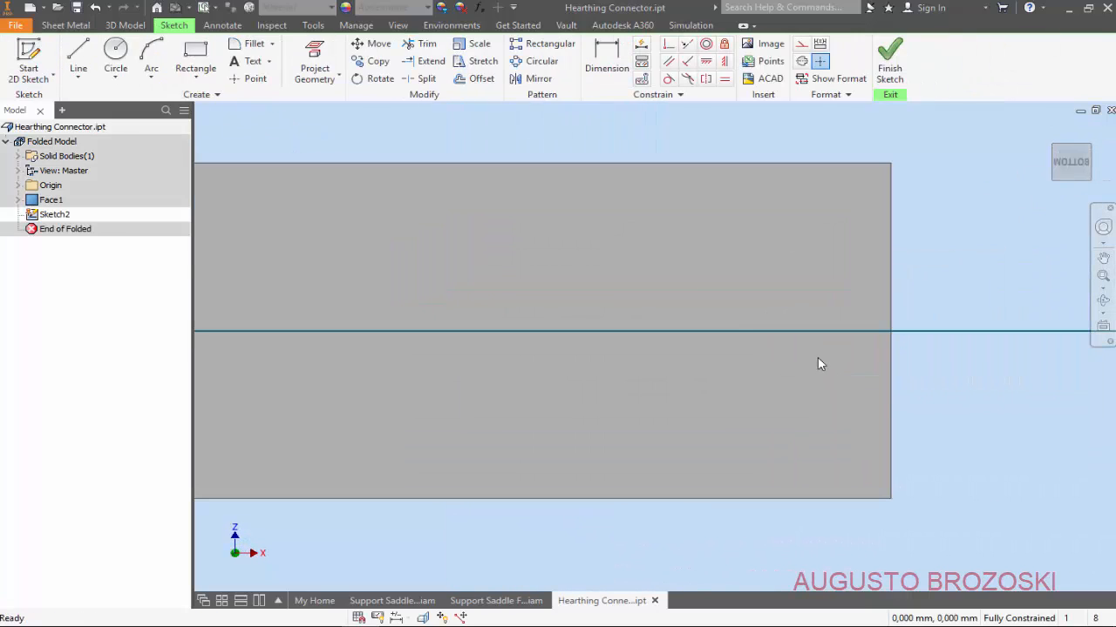
pyautogui.click(115, 54)
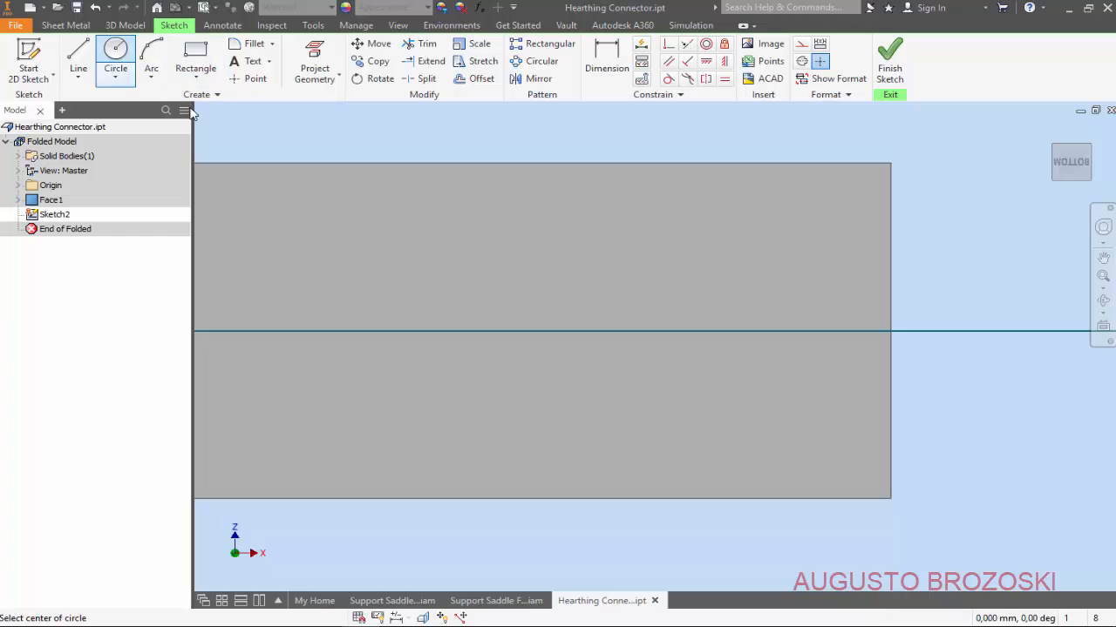
pyautogui.click(698, 331)
pyautogui.click(764, 267)
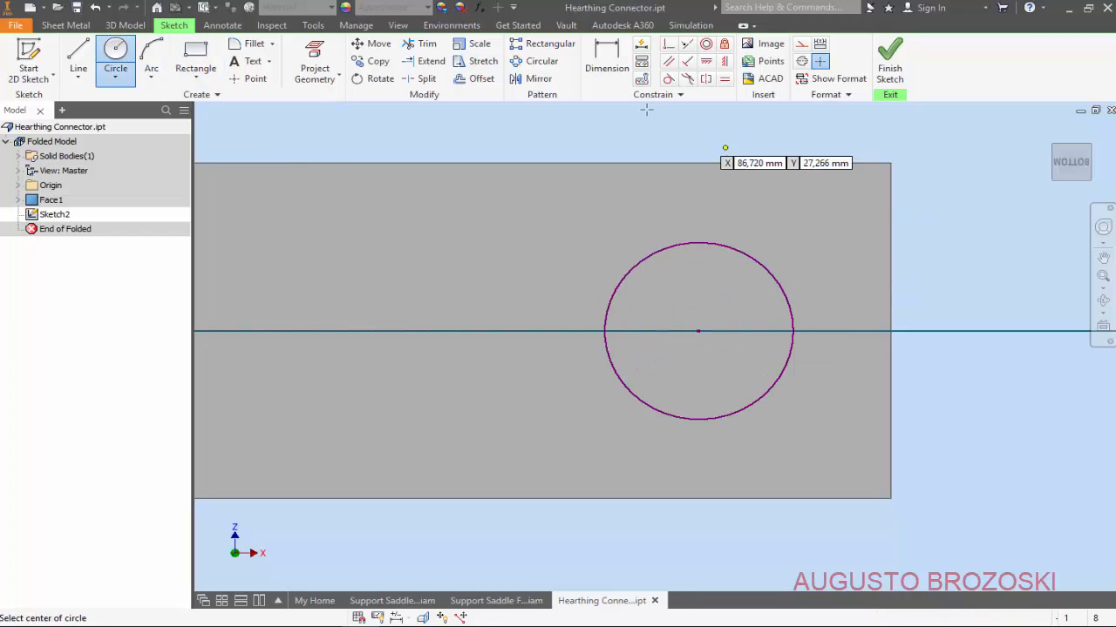
# Step: Dimension the circle's diameter to 20 mm
pyautogui.press('d')
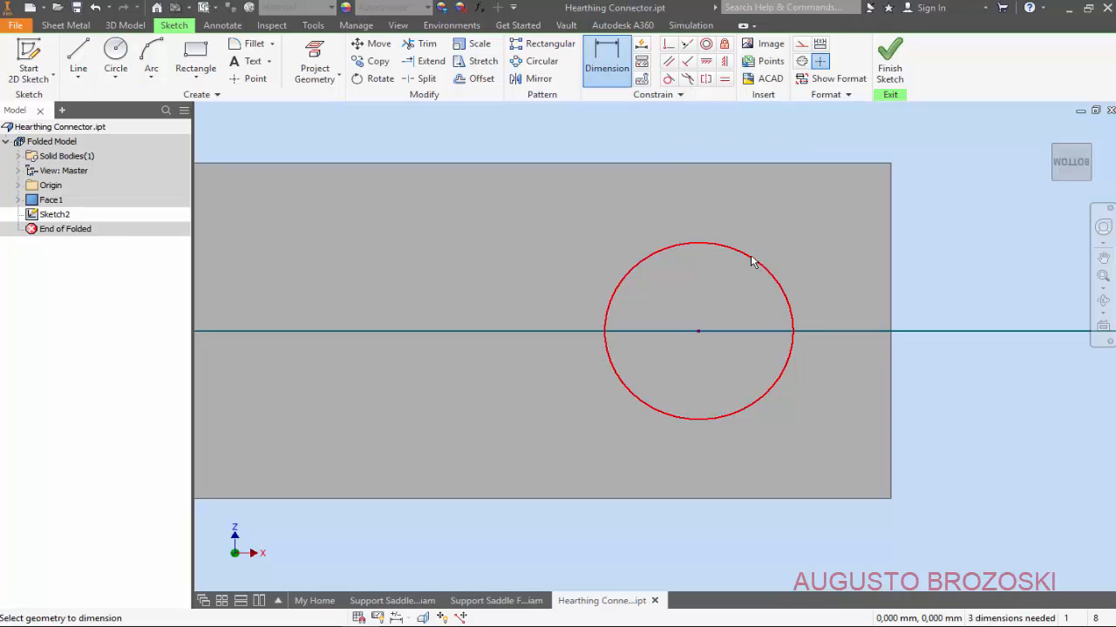
pyautogui.click(755, 258)
pyautogui.click(805, 223)
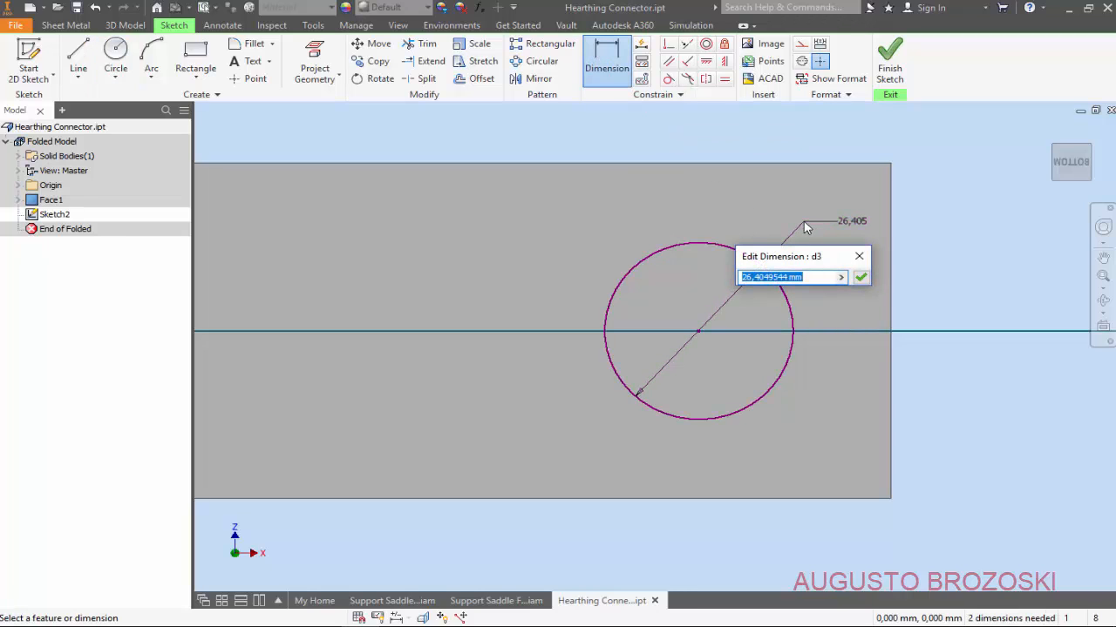
pyautogui.write('20')
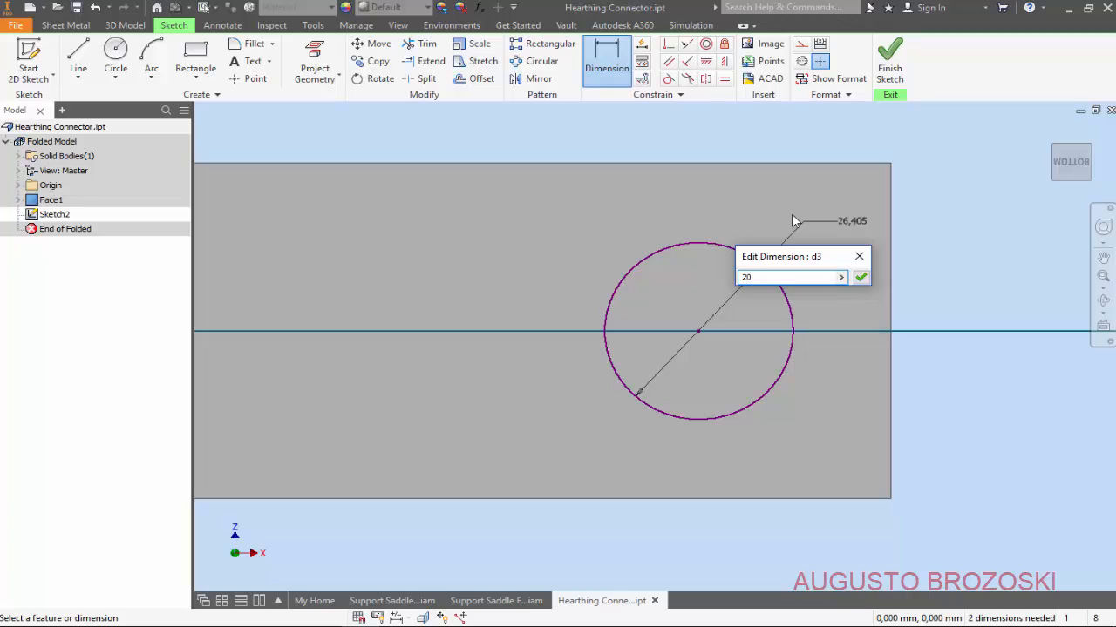
pyautogui.press('Return')
# Step: Dimension the horizontal distance from the midpoint of the plate's left edge to the circle's centre as 80 mm
pyautogui.scroll(-4, 801, 234)
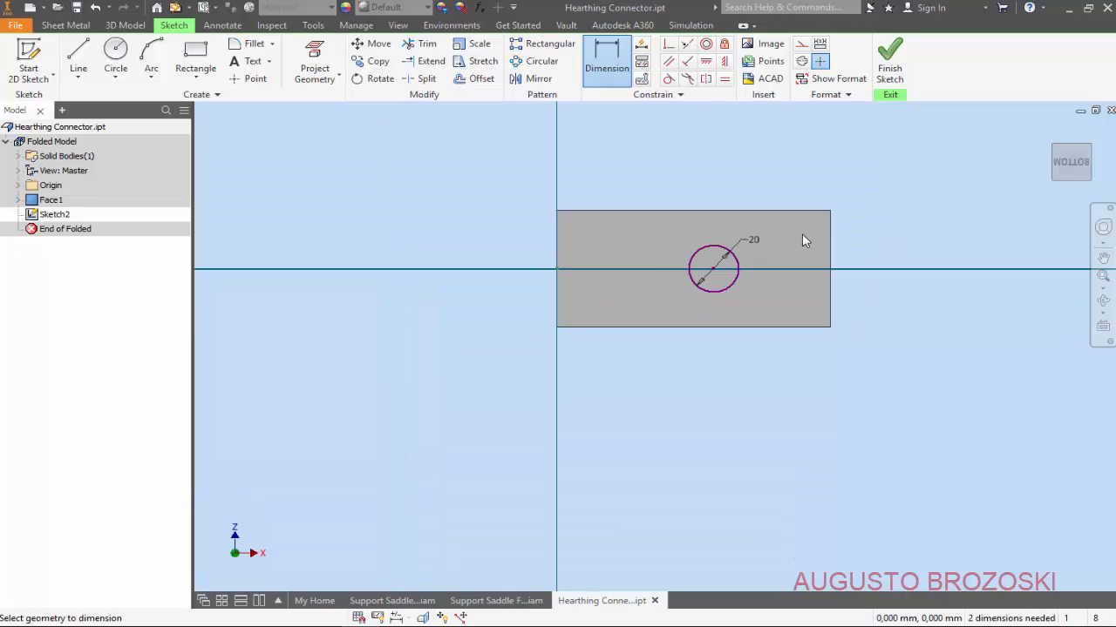
pyautogui.scroll(3, 703, 257)
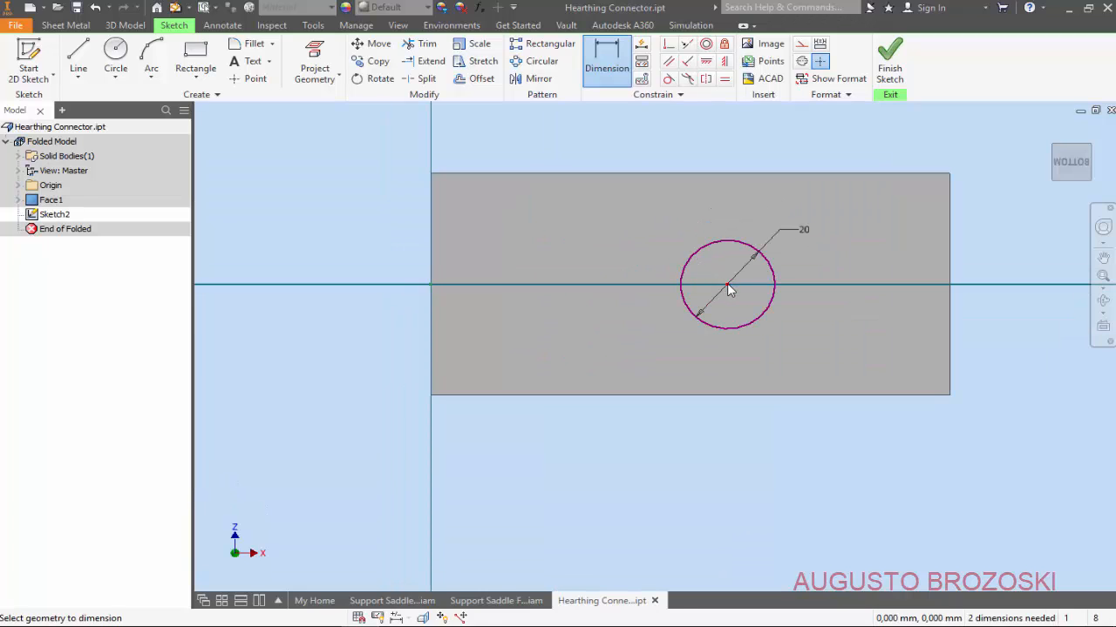
pyautogui.click(429, 285)
pyautogui.click(726, 285)
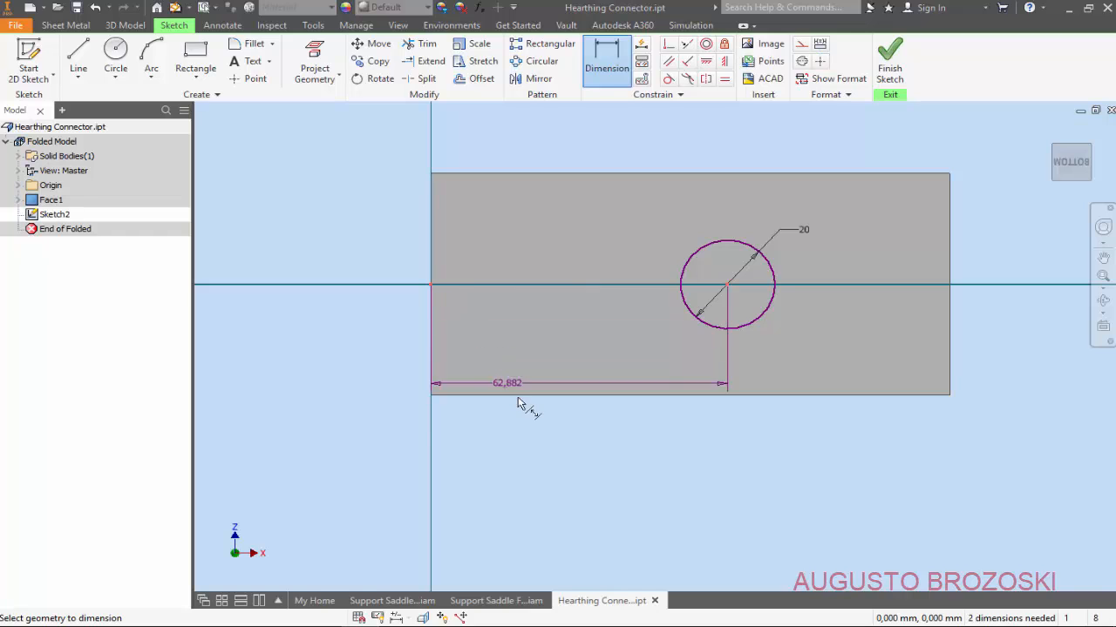
pyautogui.click(544, 428)
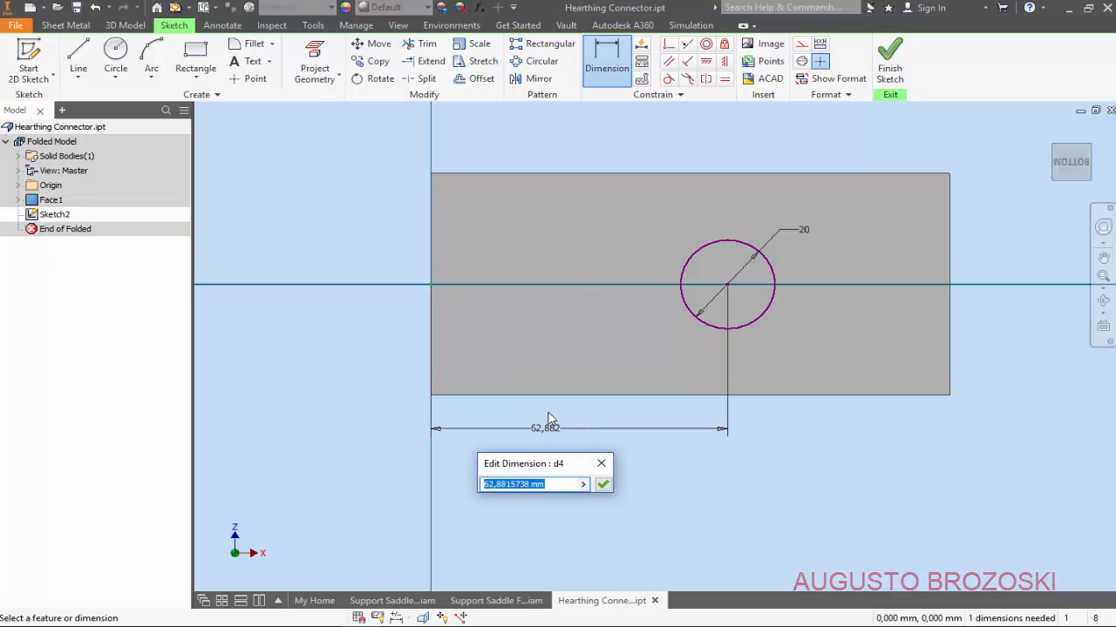
pyautogui.write('80')
pyautogui.press('Return')
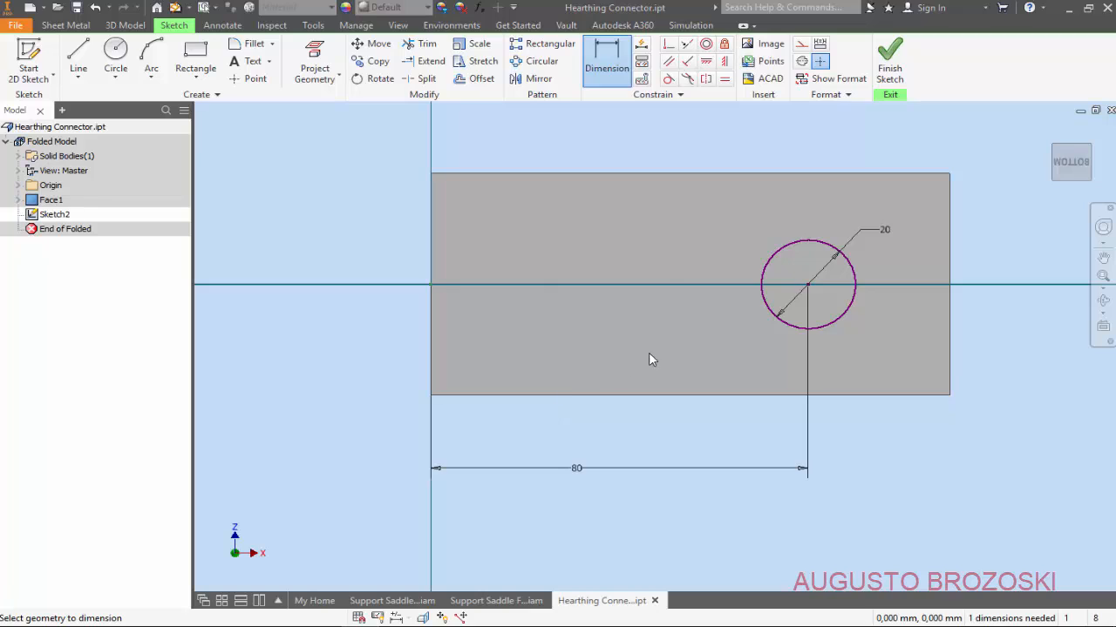
pyautogui.press('Escape')
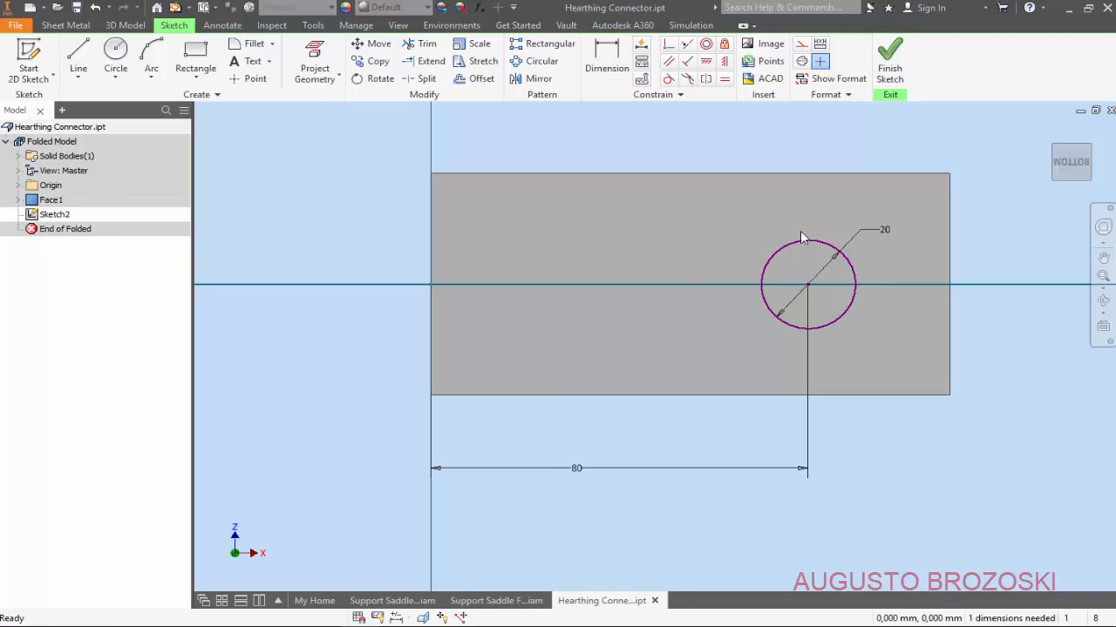
# Step: Apply a horizontal constraint between the circle's centre and the midpoint of the plate's left edge
pyautogui.click(706, 65)
pyautogui.click(807, 286)
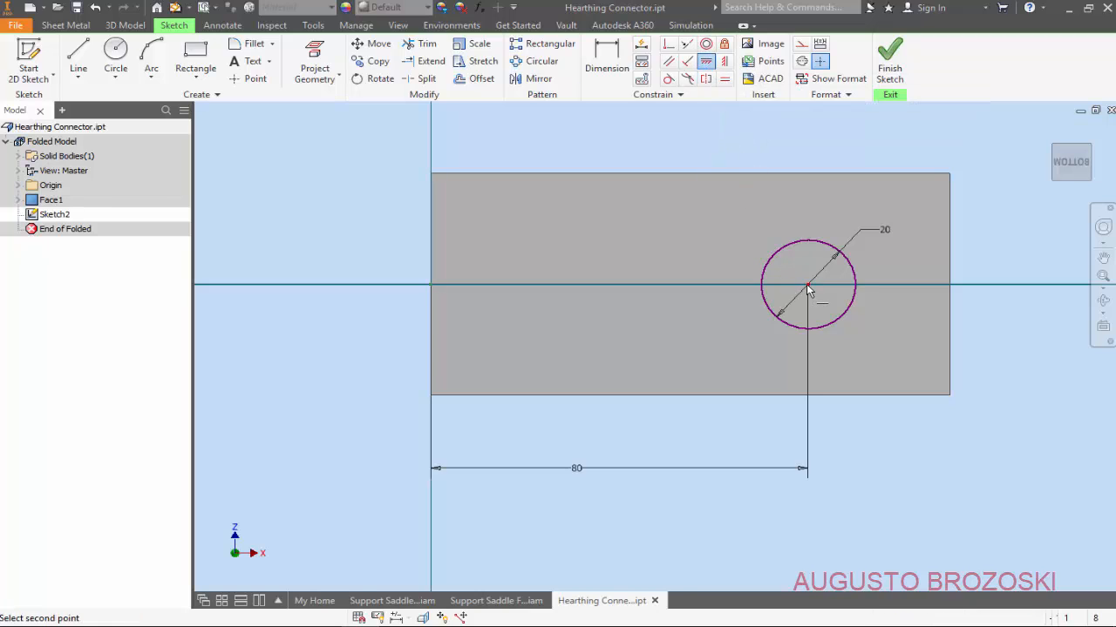
pyautogui.click(431, 285)
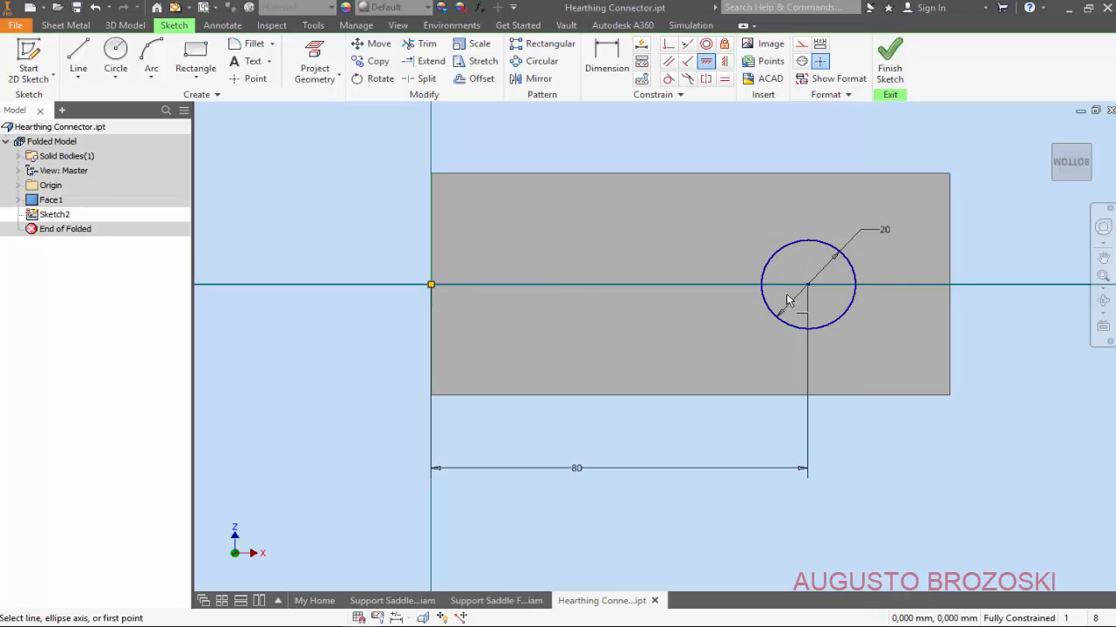
# Step: Finish the sketch and cut the circle through the plate using the Thickness parameter as the distance
pyautogui.click(891, 61)
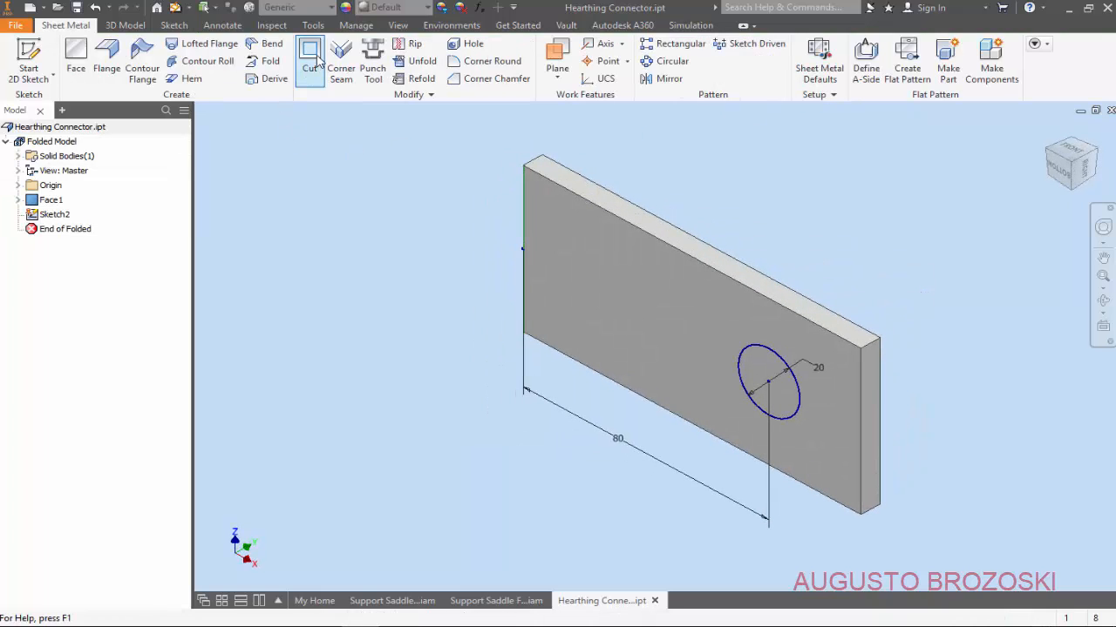
pyautogui.click(319, 59)
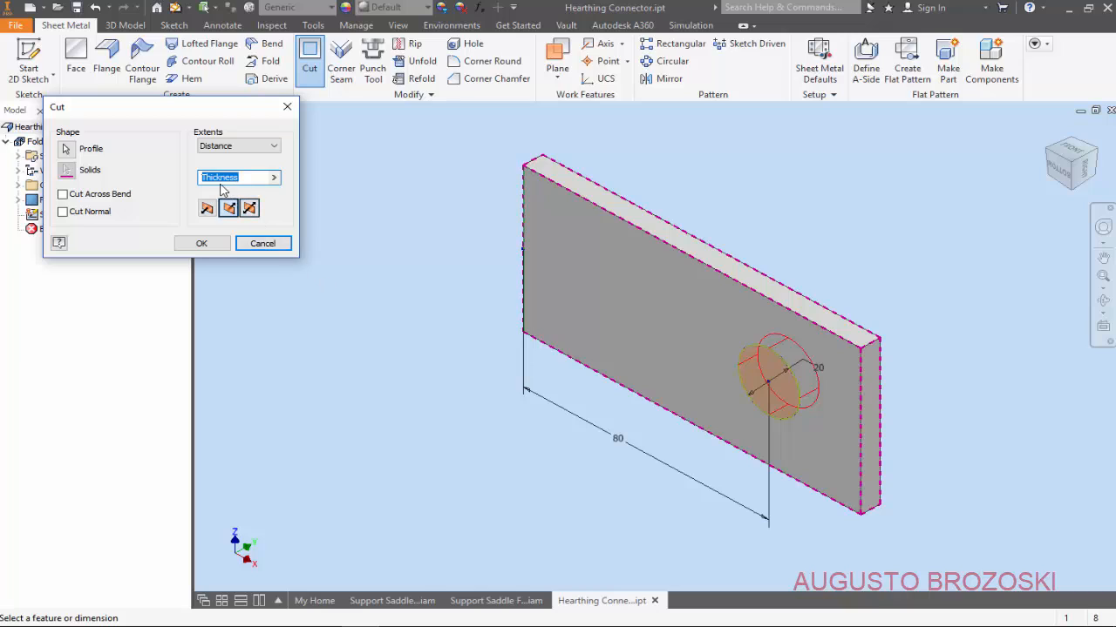
pyautogui.click(216, 245)
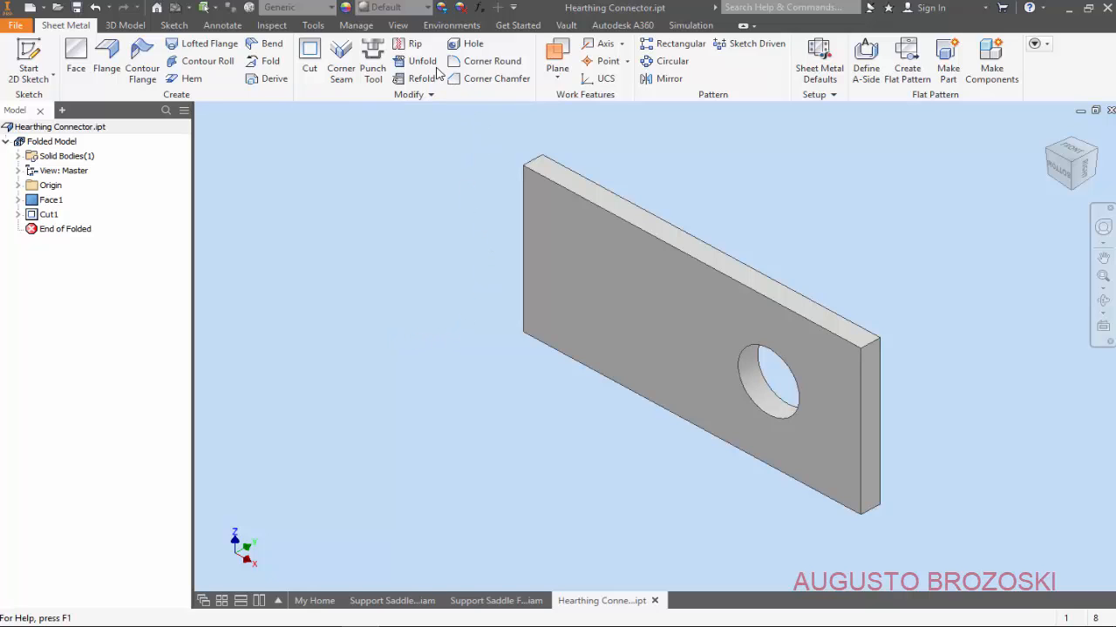
# Step: Chamfer the two plate corners at the hole end with a 5 mm distance and save the part
pyautogui.click(482, 80)
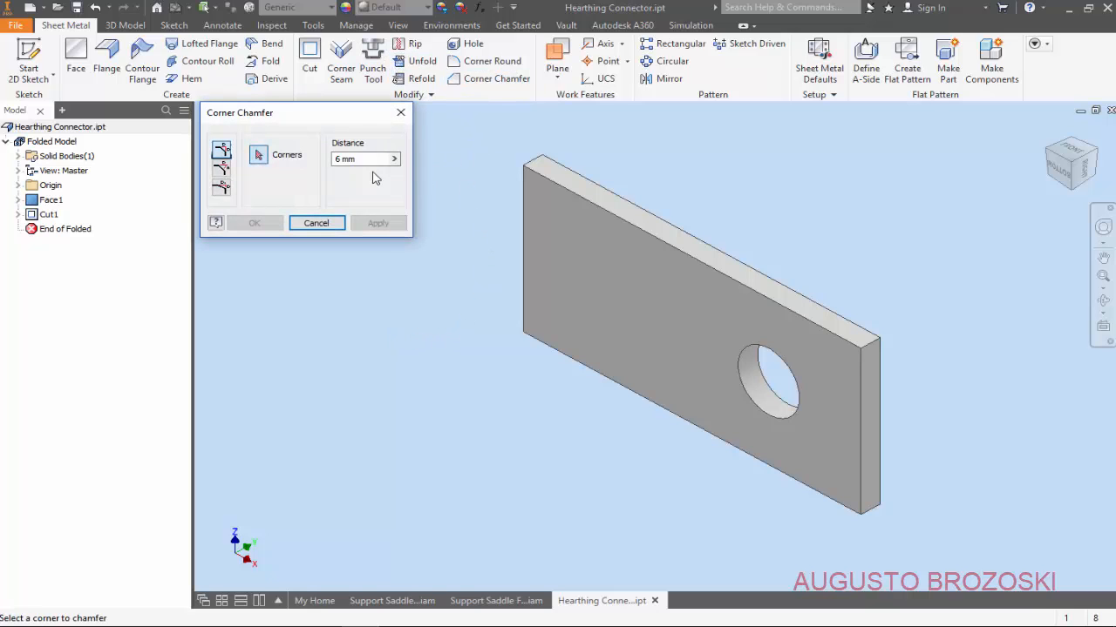
pyautogui.write('5')
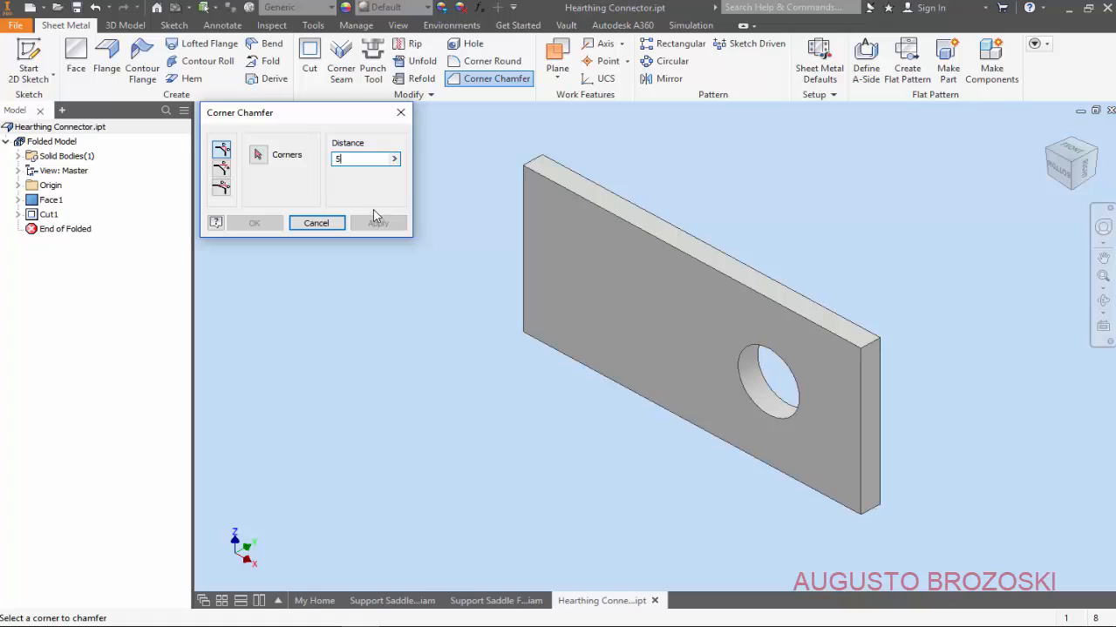
pyautogui.click(359, 162)
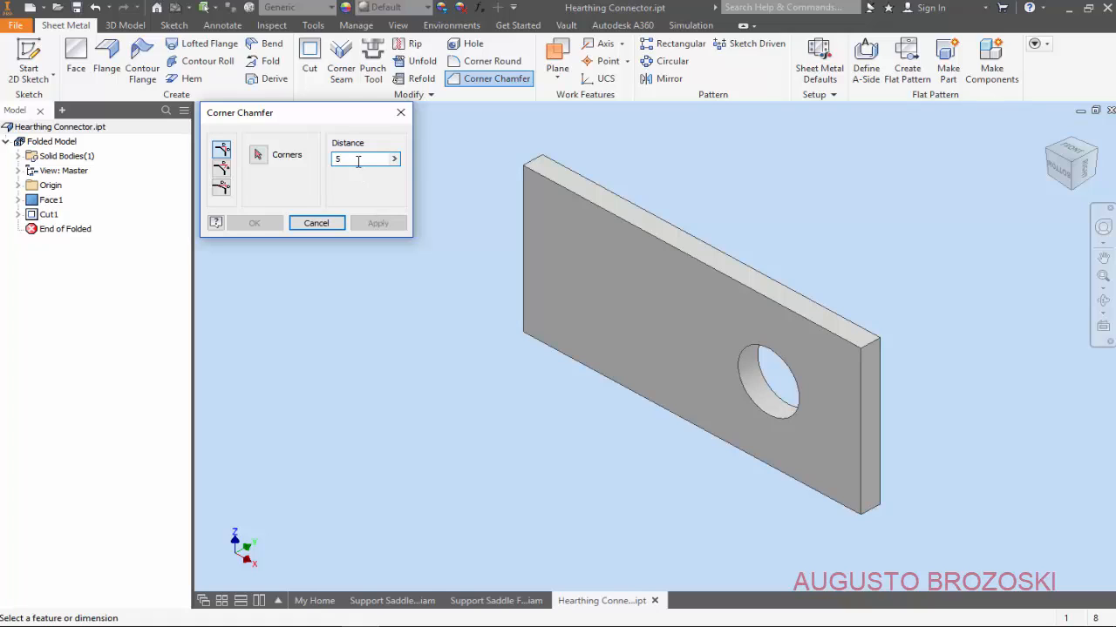
pyautogui.click(260, 156)
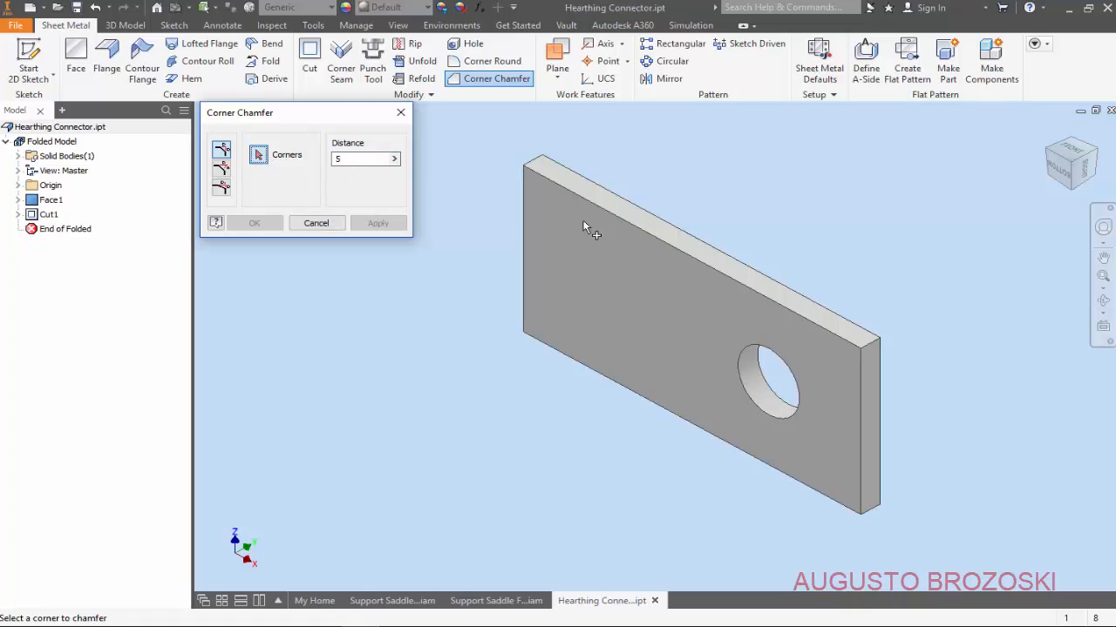
pyautogui.click(872, 339)
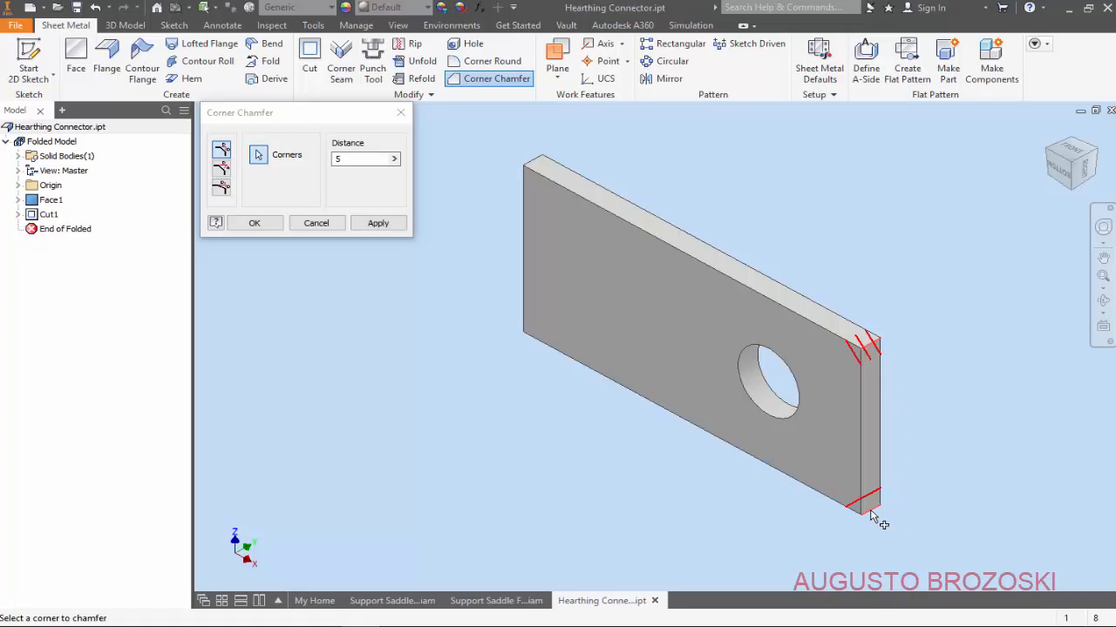
pyautogui.click(251, 223)
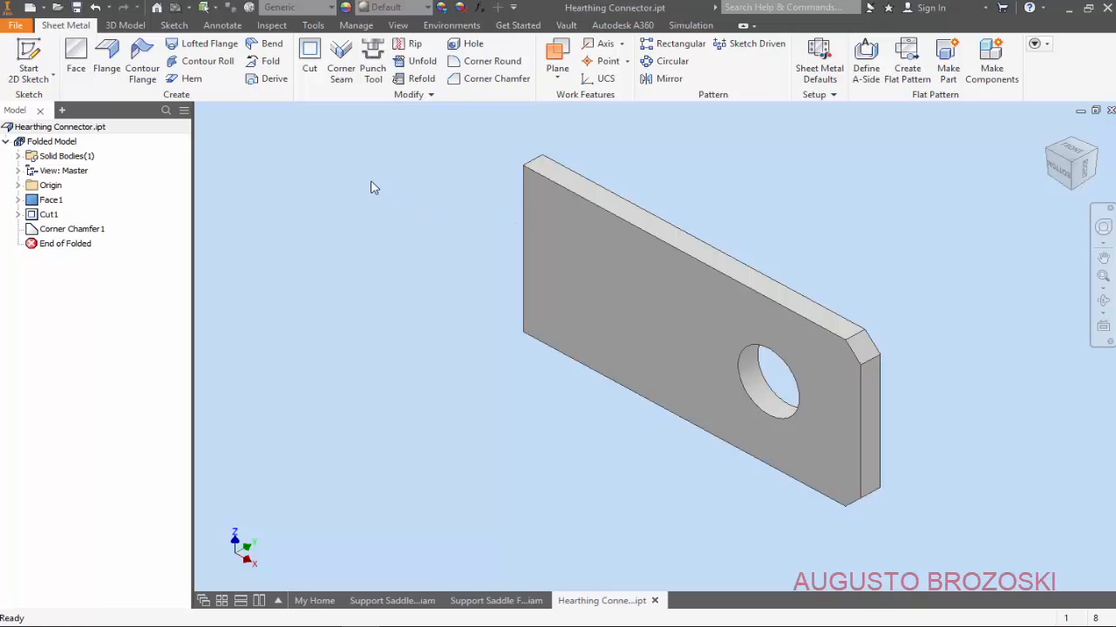
pyautogui.click(77, 9)
# Step: Switch to the Support Saddle Mobile assembly and place one Hearthing Connector.ipt in front of the base plate
pyautogui.click(394, 598)
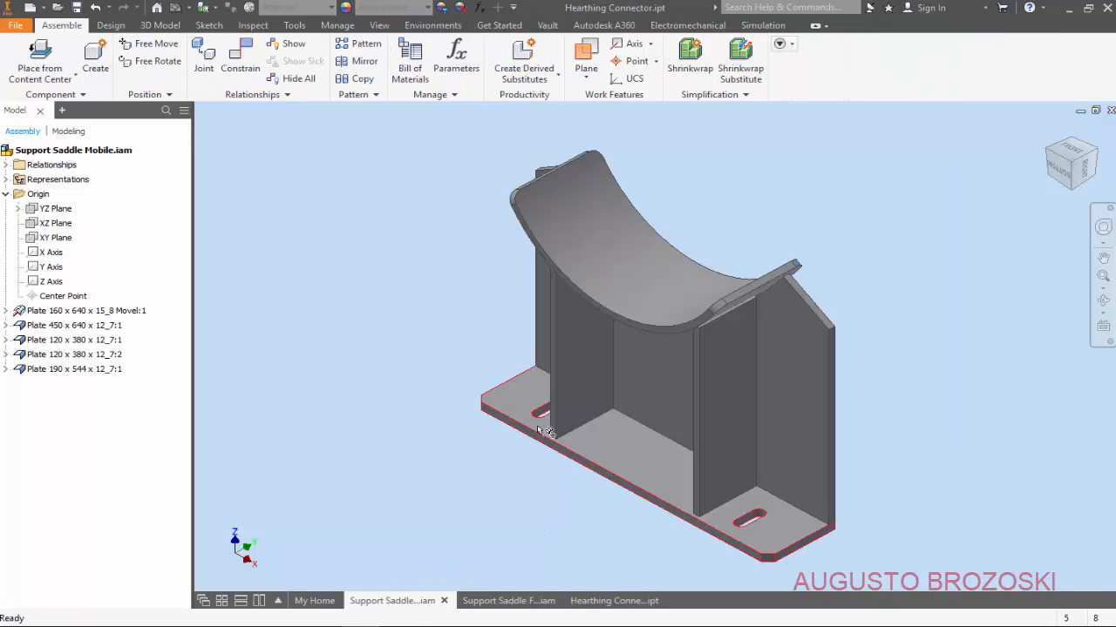
pyautogui.click(516, 602)
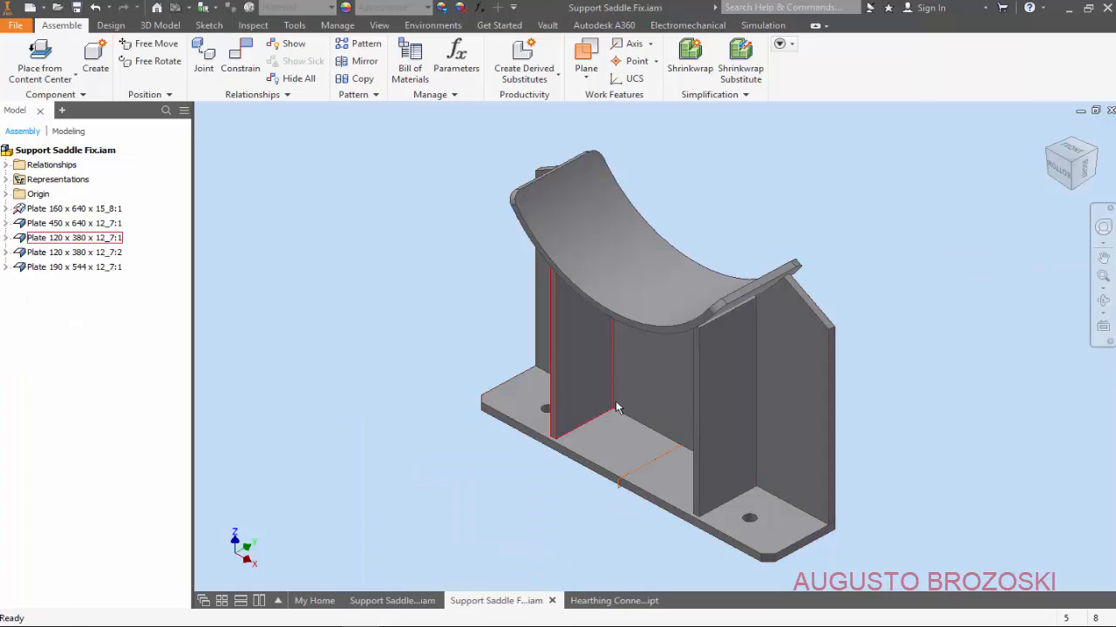
pyautogui.click(394, 601)
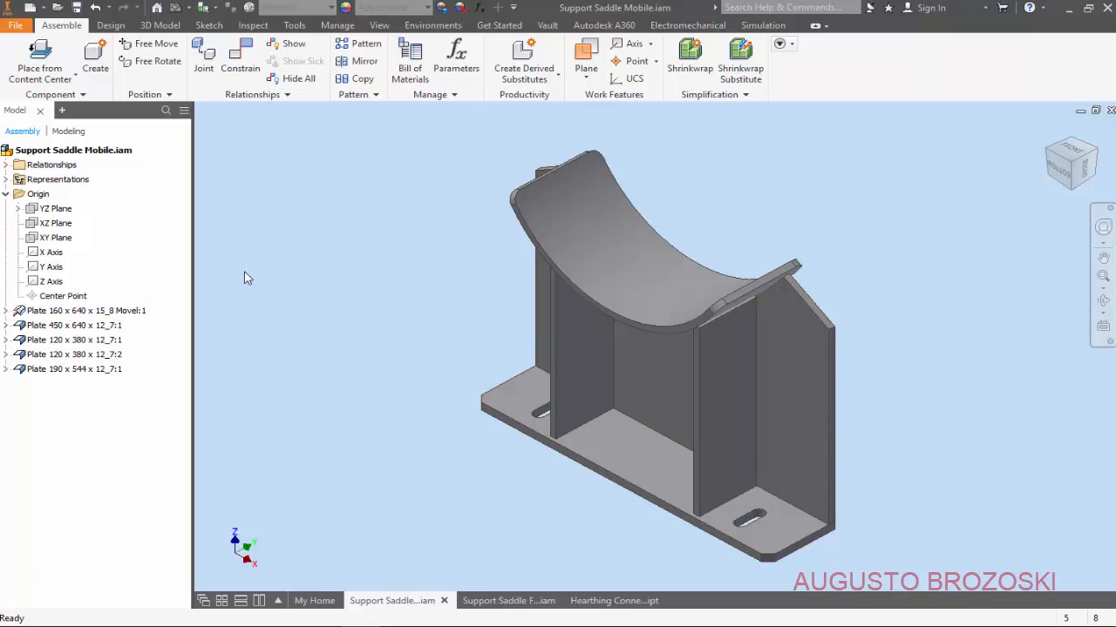
pyautogui.click(39, 77)
pyautogui.click(41, 104)
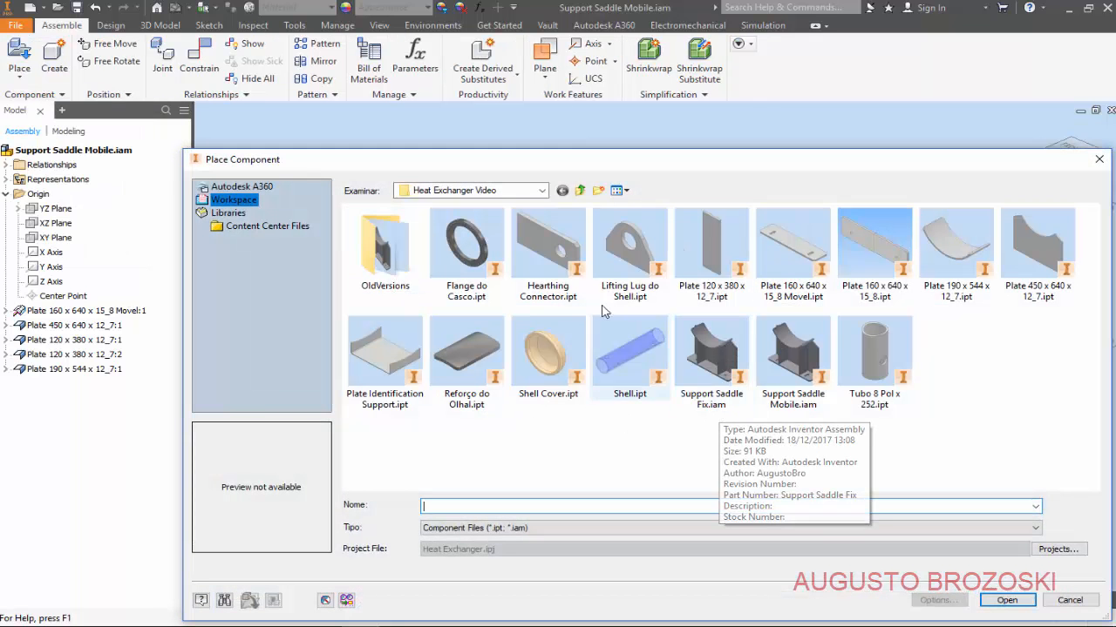
pyautogui.click(547, 249)
pyautogui.click(1004, 600)
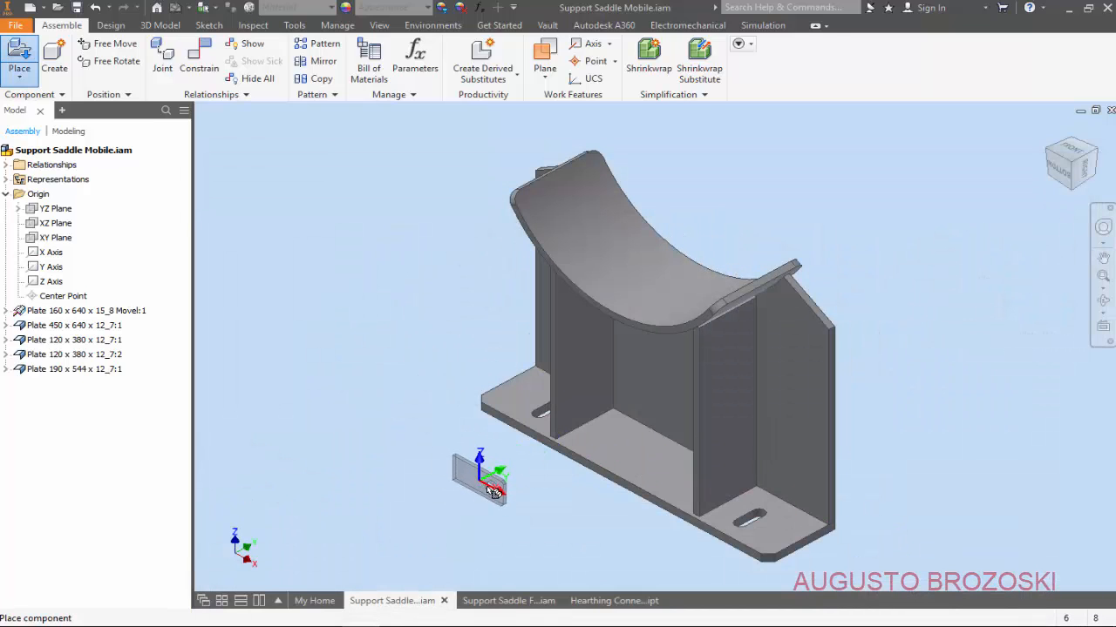
pyautogui.click(484, 485)
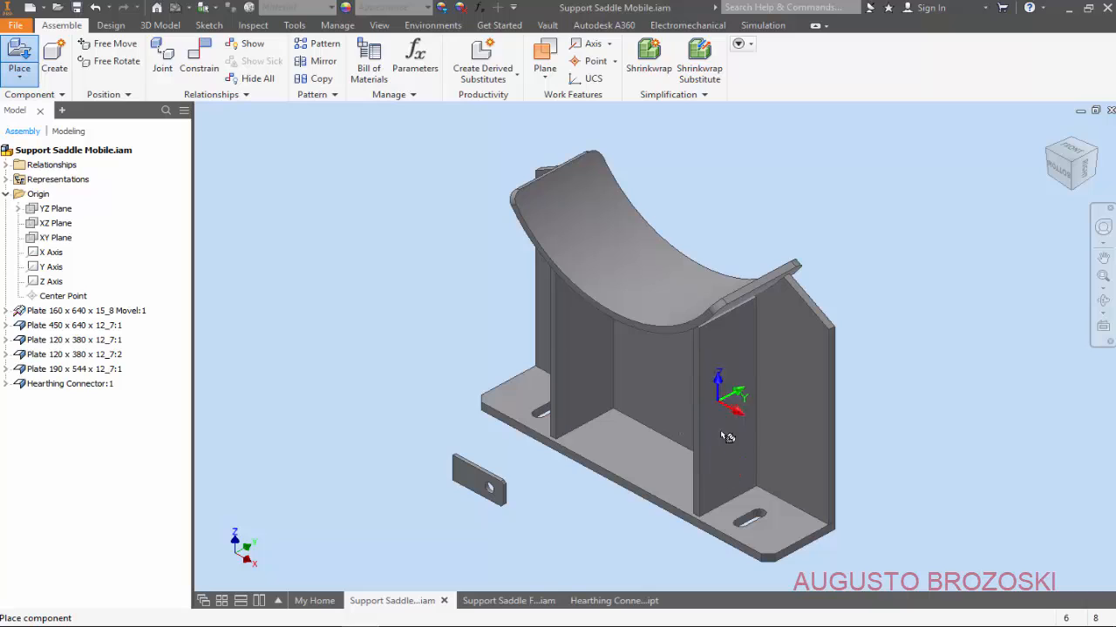
pyautogui.press('Escape')
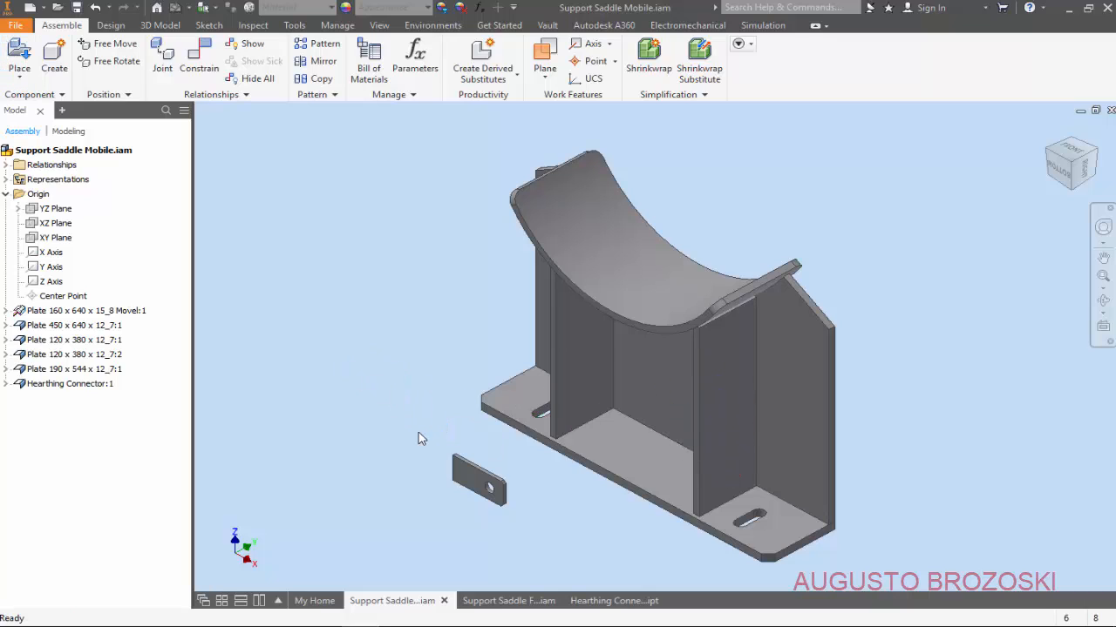
# Step: Mate the Hearthing Connector's broad face to the outer face of the stiffener plate nearest it, with zero offset
pyautogui.click(199, 61)
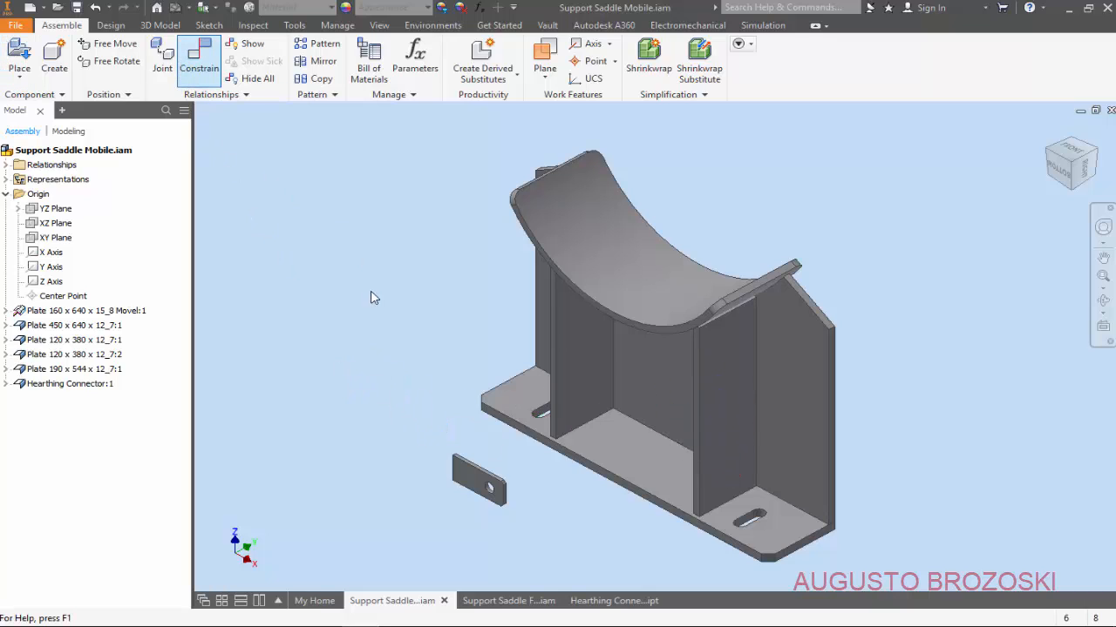
pyautogui.click(468, 480)
pyautogui.click(727, 460)
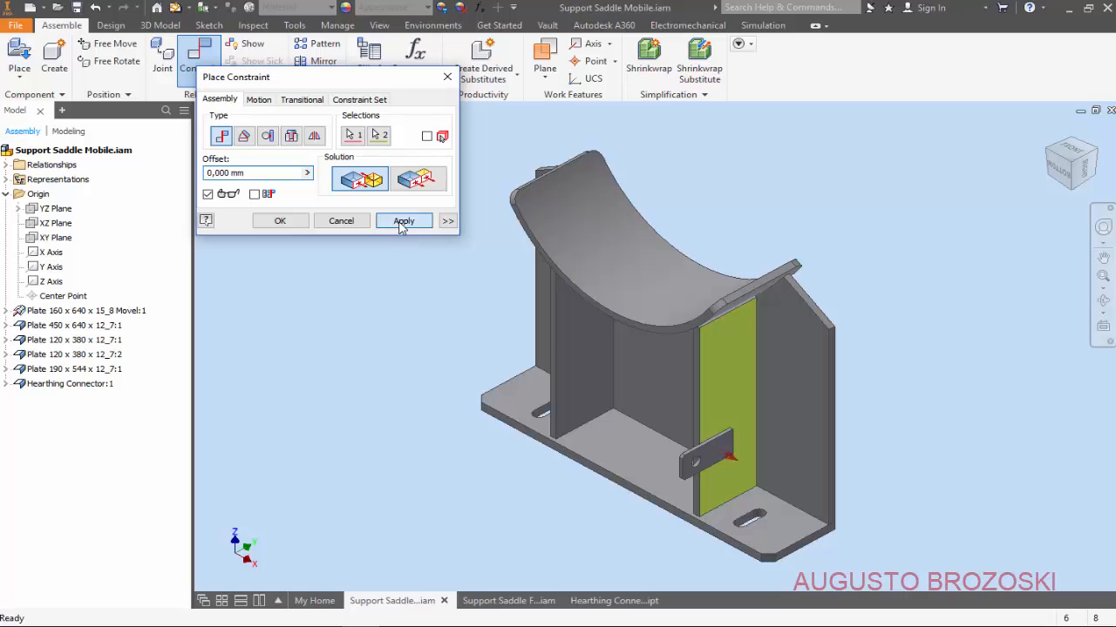
pyautogui.click(403, 221)
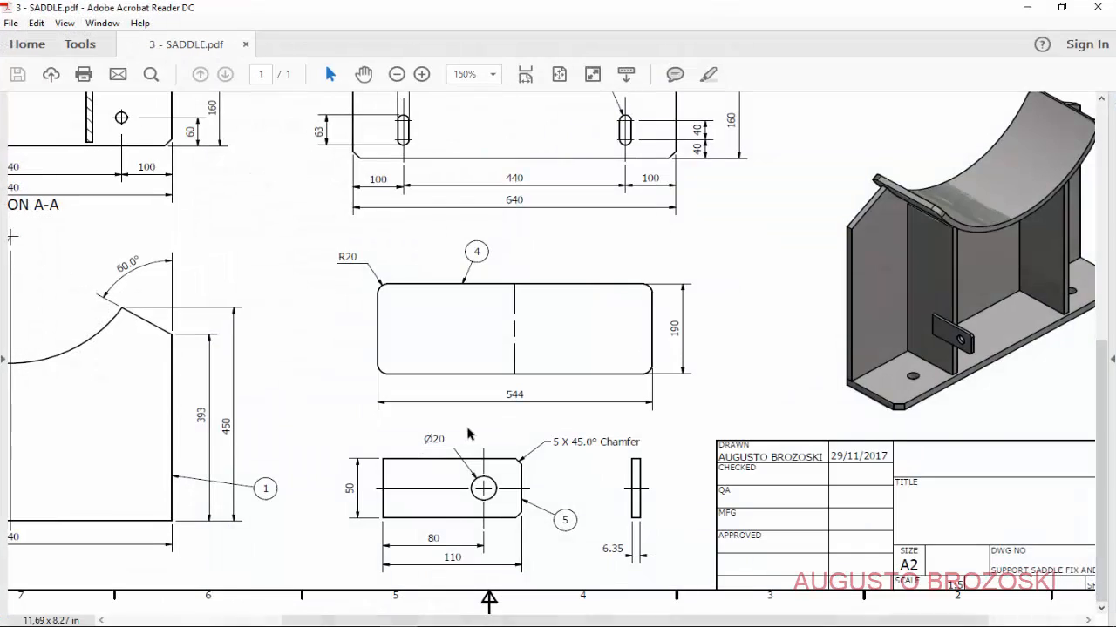
# Step: Check the connector's position in the SADDLE.pdf drawing and mate its square end face to the 450 x 640 plate with a 75 mm offset
pyautogui.scroll(3, 470, 410)
pyautogui.scroll(5, 470, 410)
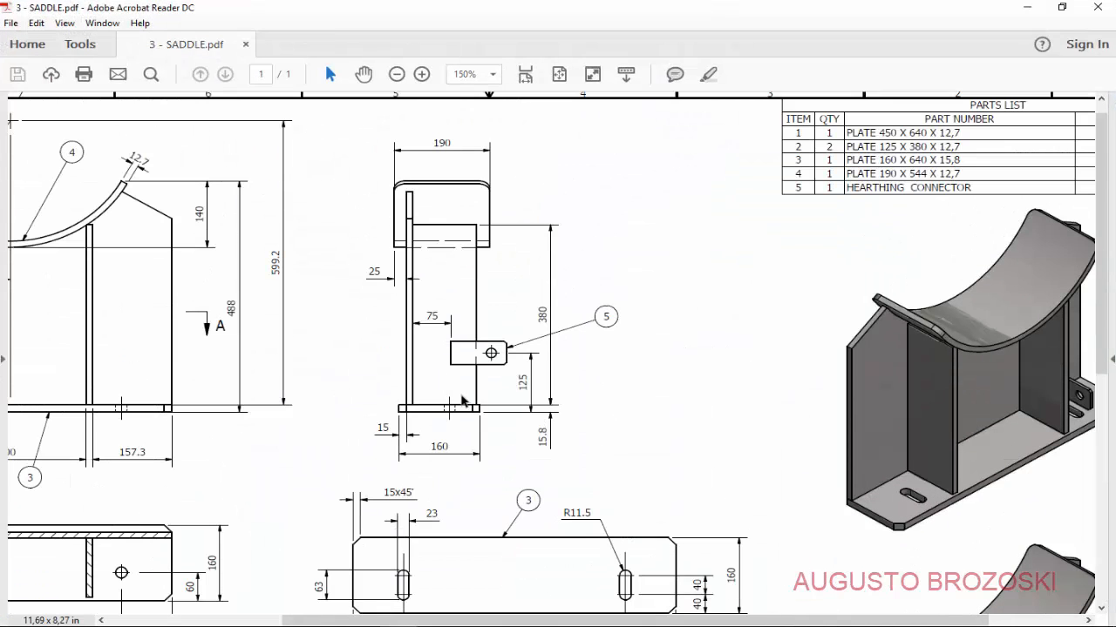
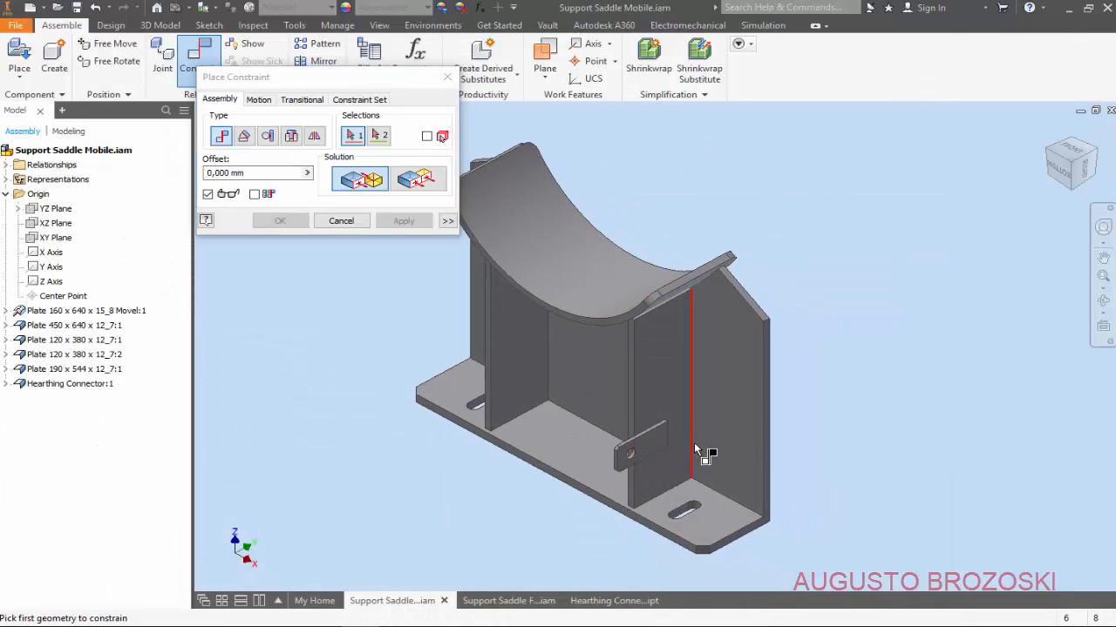
pyautogui.keyDown('shift'); pyautogui.moveTo(694, 443); pyautogui.dragTo(645, 451, button='middle'); pyautogui.keyUp('shift')
pyautogui.scroll(-5, 627, 440)
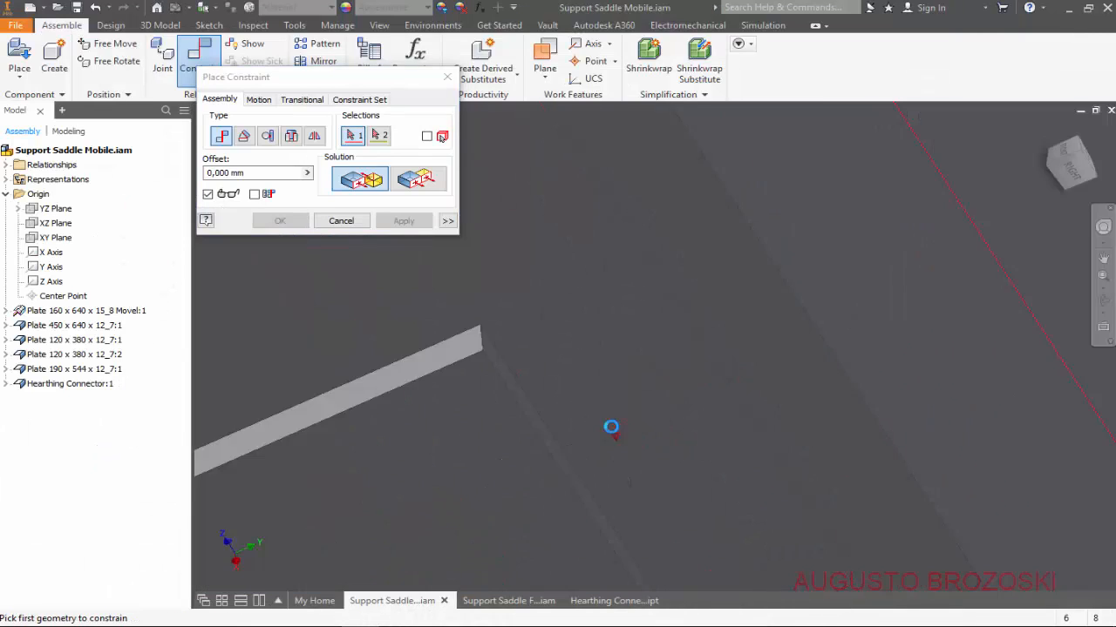
pyautogui.click(425, 378)
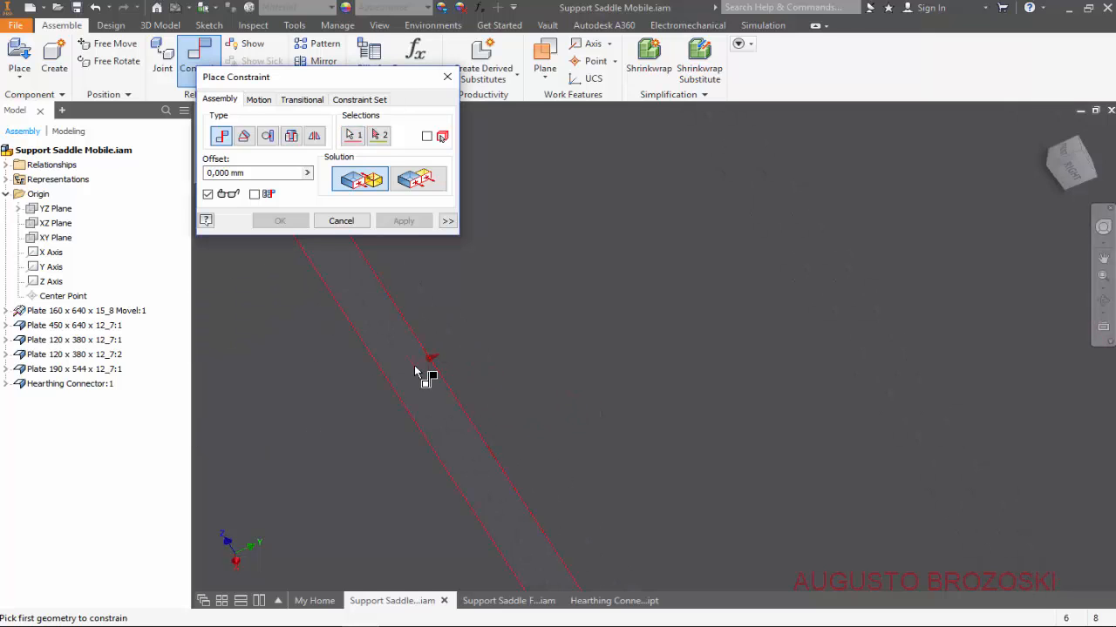
pyautogui.scroll(3, 501, 380)
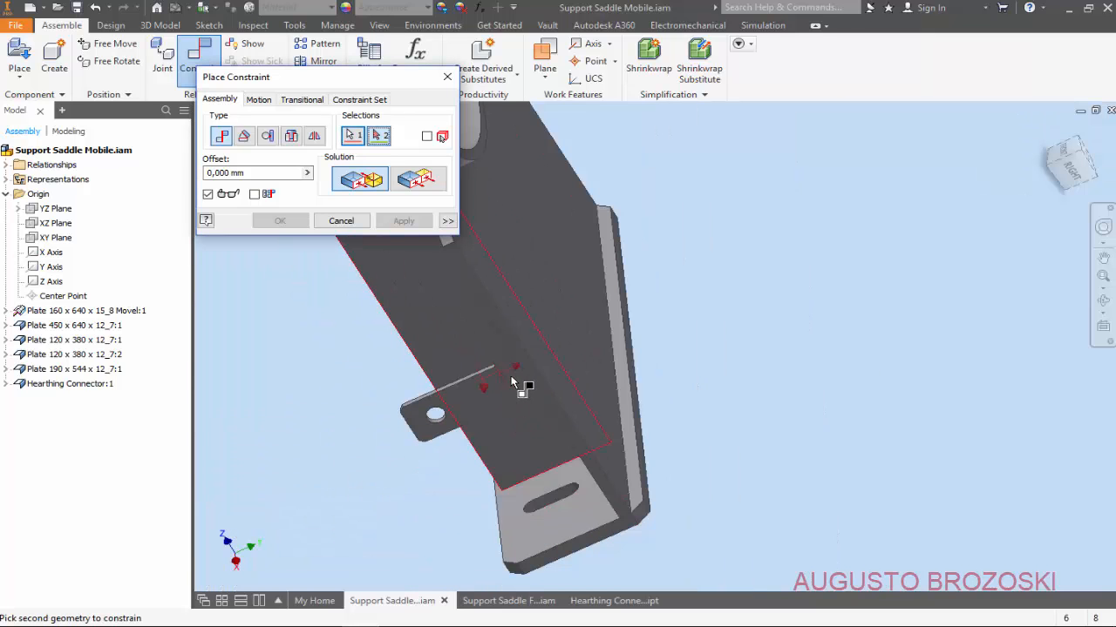
pyautogui.click(1048, 129)
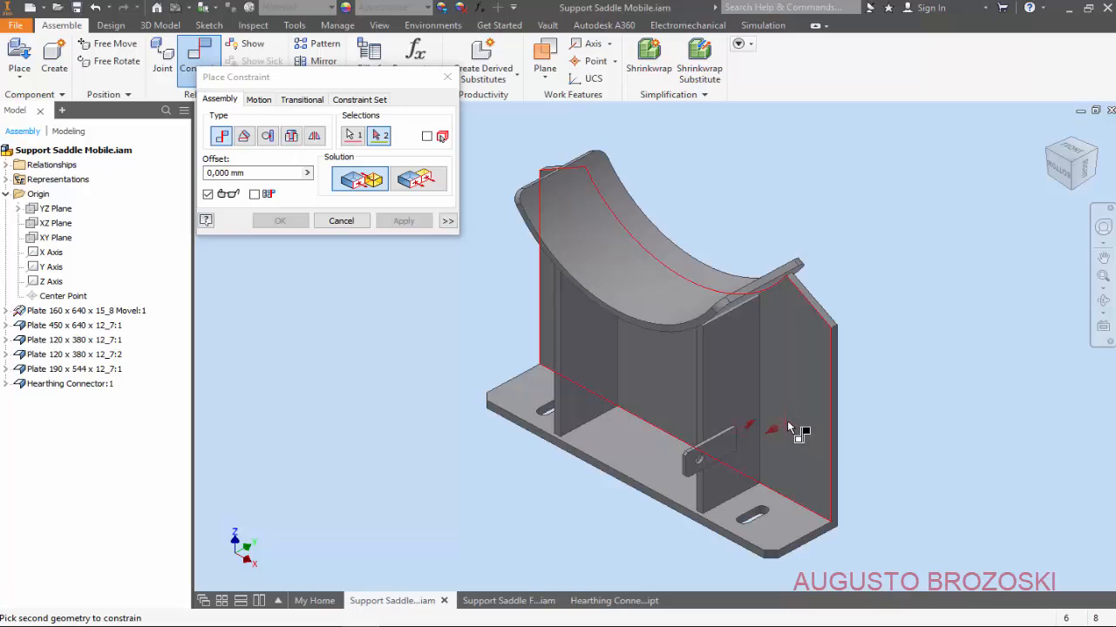
pyautogui.click(798, 434)
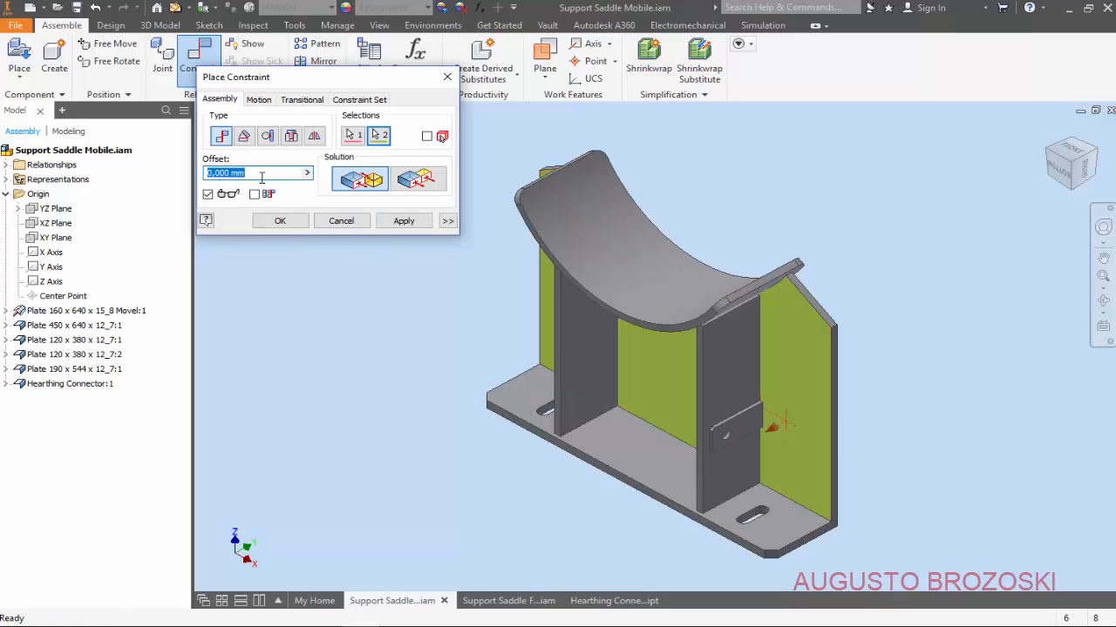
pyautogui.write('75')
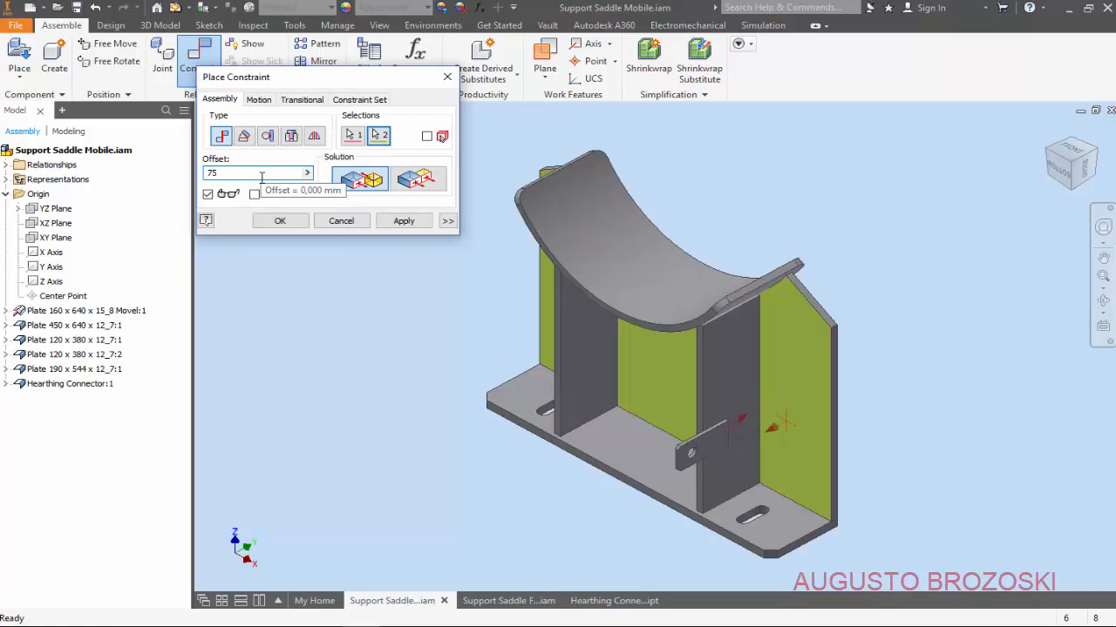
pyautogui.press('Return')
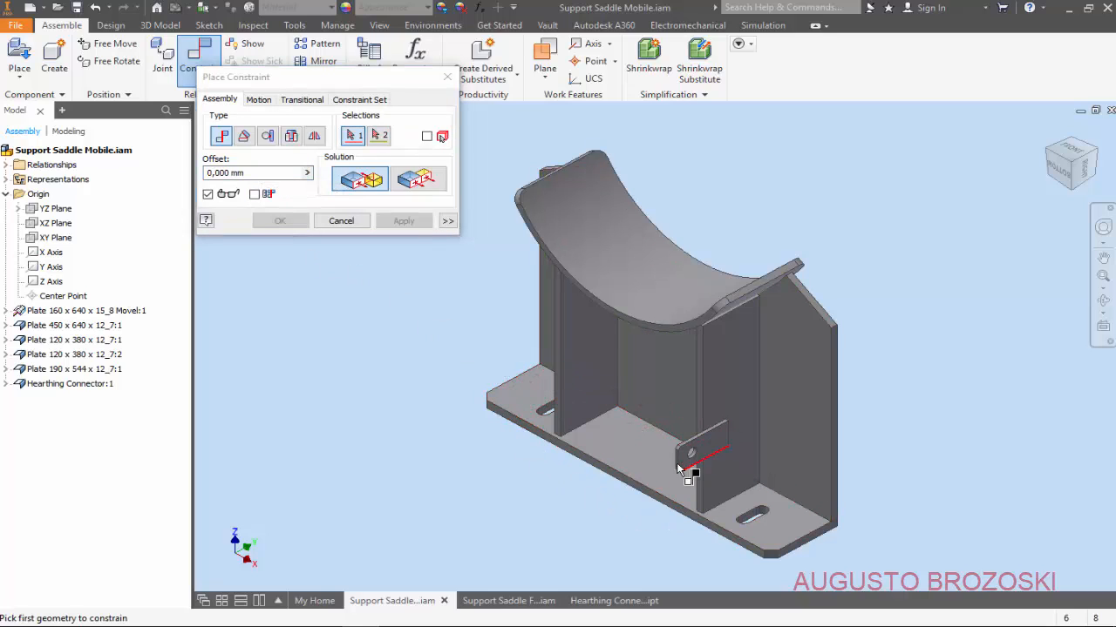
# Step: Mate the connector's XY origin plane to the underside of the base plate with a -125 mm offset and close the constraint dialog
pyautogui.click(7, 384)
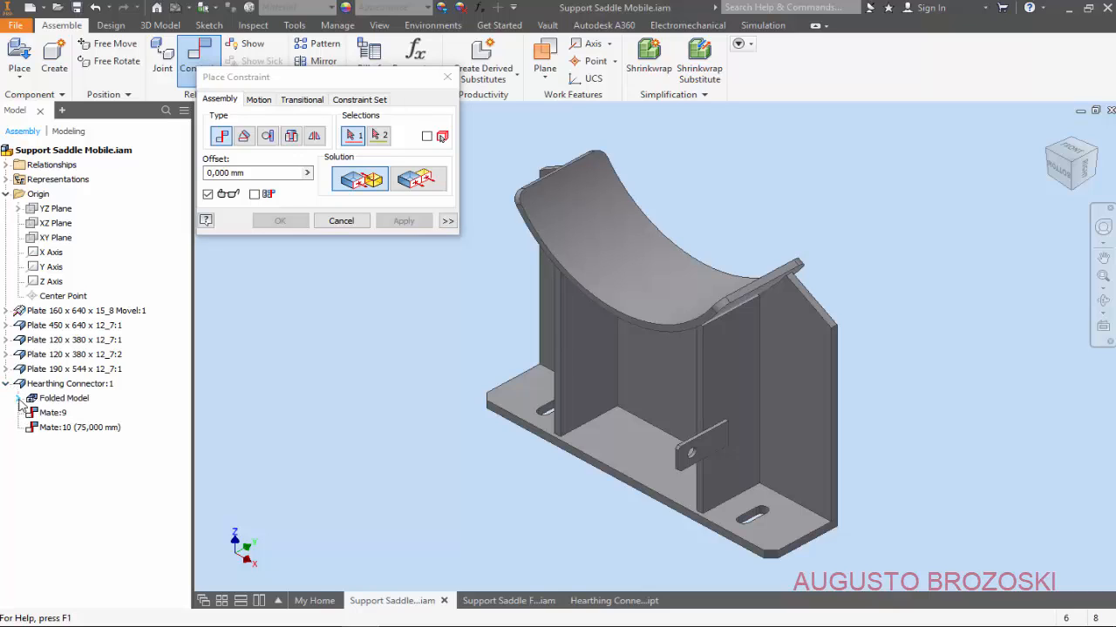
pyautogui.click(19, 398)
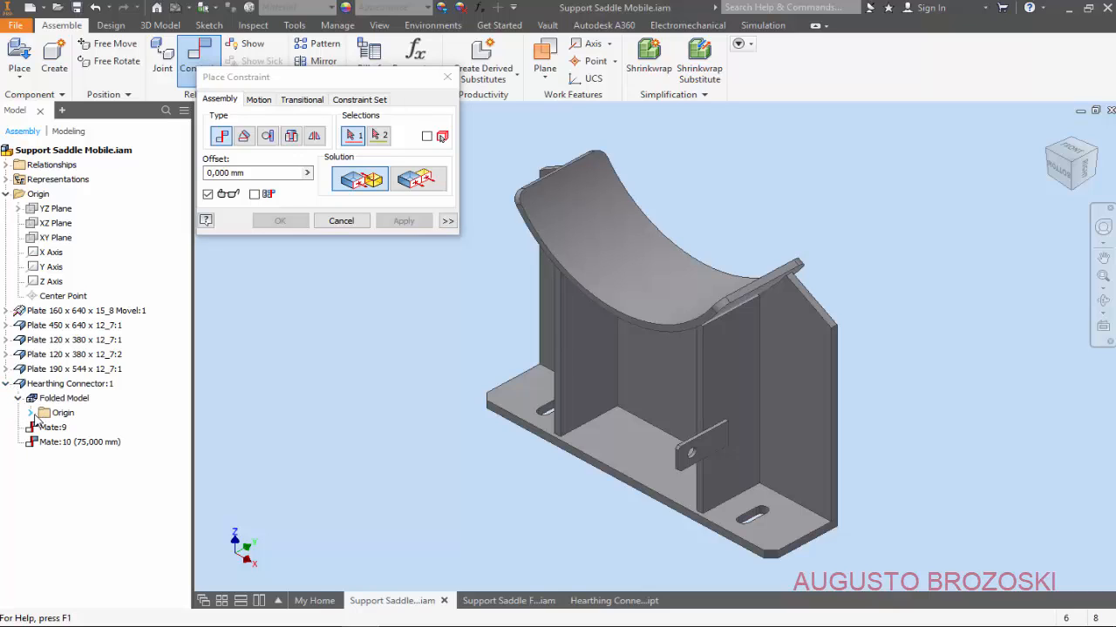
pyautogui.click(33, 414)
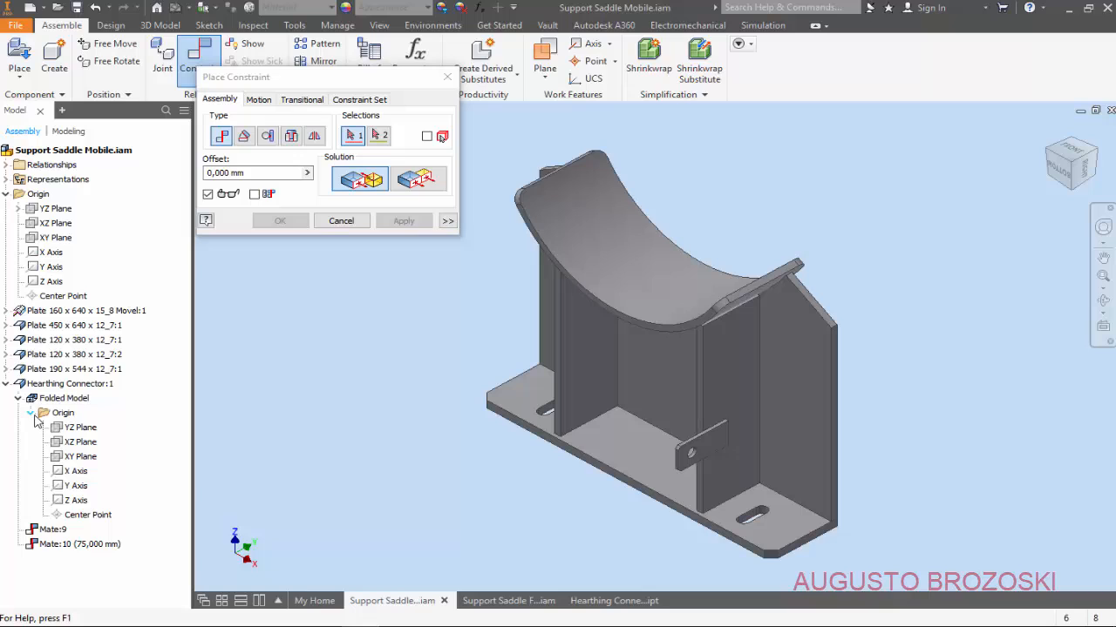
pyautogui.click(86, 459)
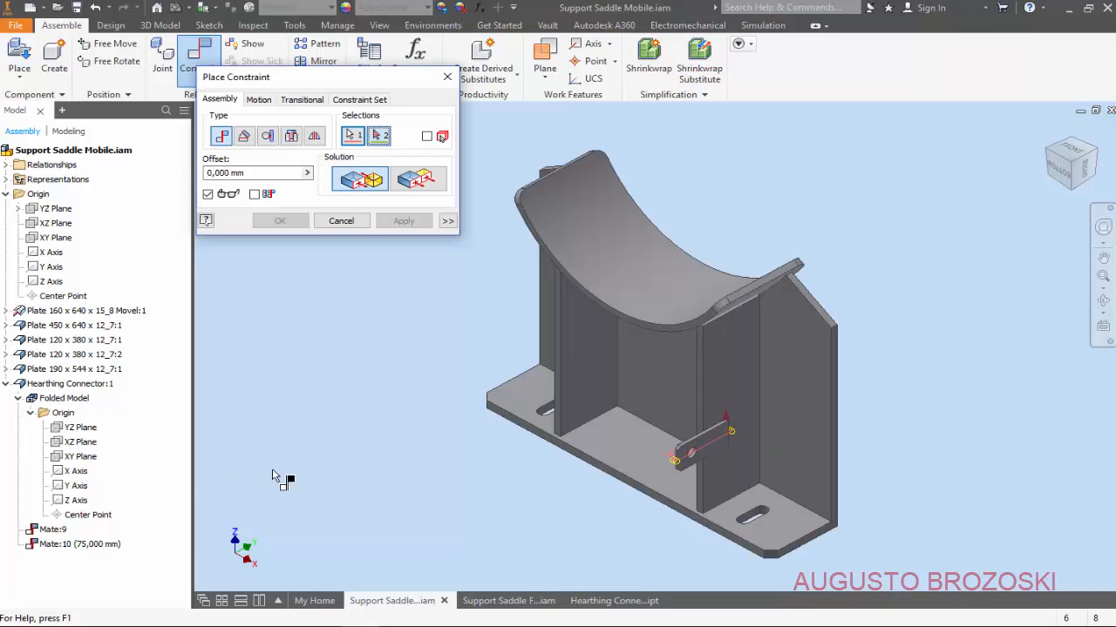
pyautogui.keyDown('shift'); pyautogui.moveTo(757, 488); pyautogui.dragTo(734, 424, button='middle'); pyautogui.keyUp('shift')
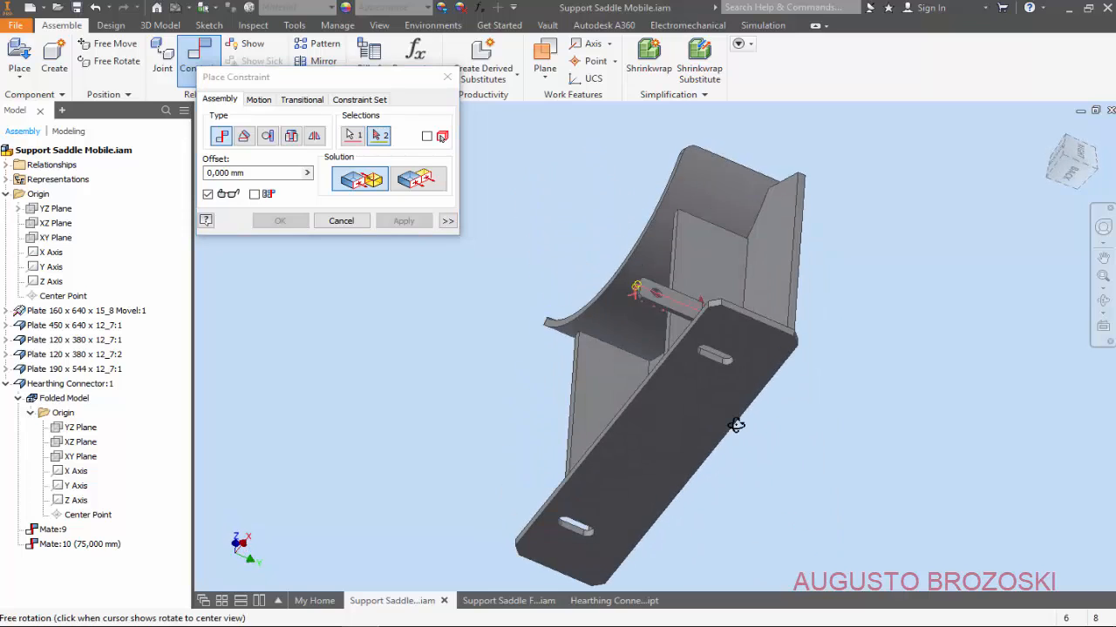
pyautogui.click(687, 393)
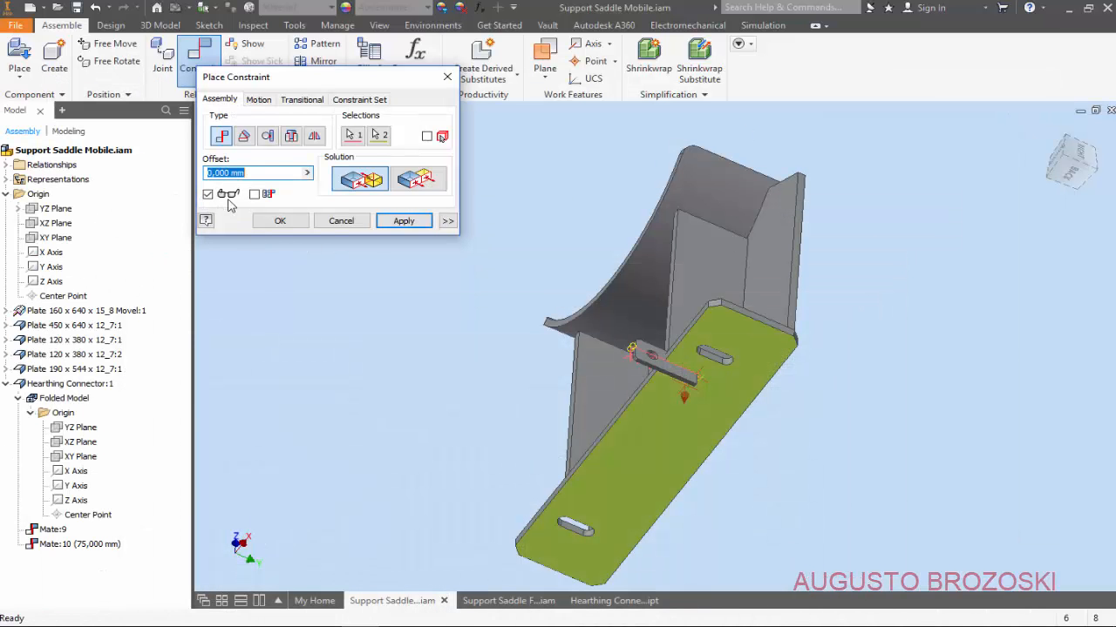
pyautogui.write('12')
pyautogui.write('5')
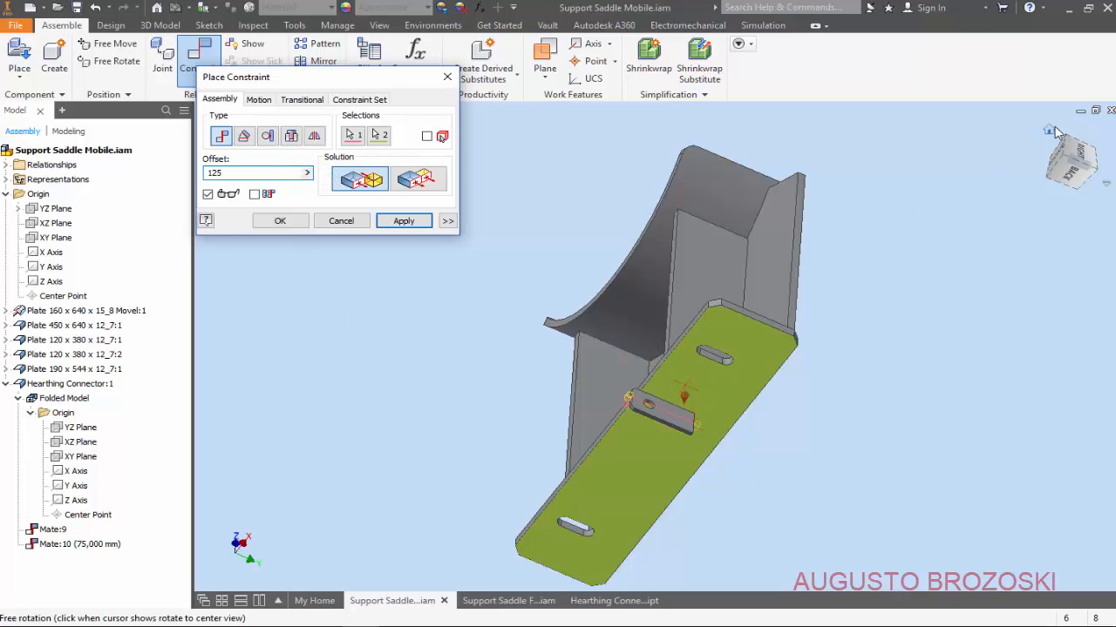
pyautogui.keyDown('shift'); pyautogui.moveTo(780, 275); pyautogui.dragTo(793, 444, button='middle'); pyautogui.keyUp('shift')
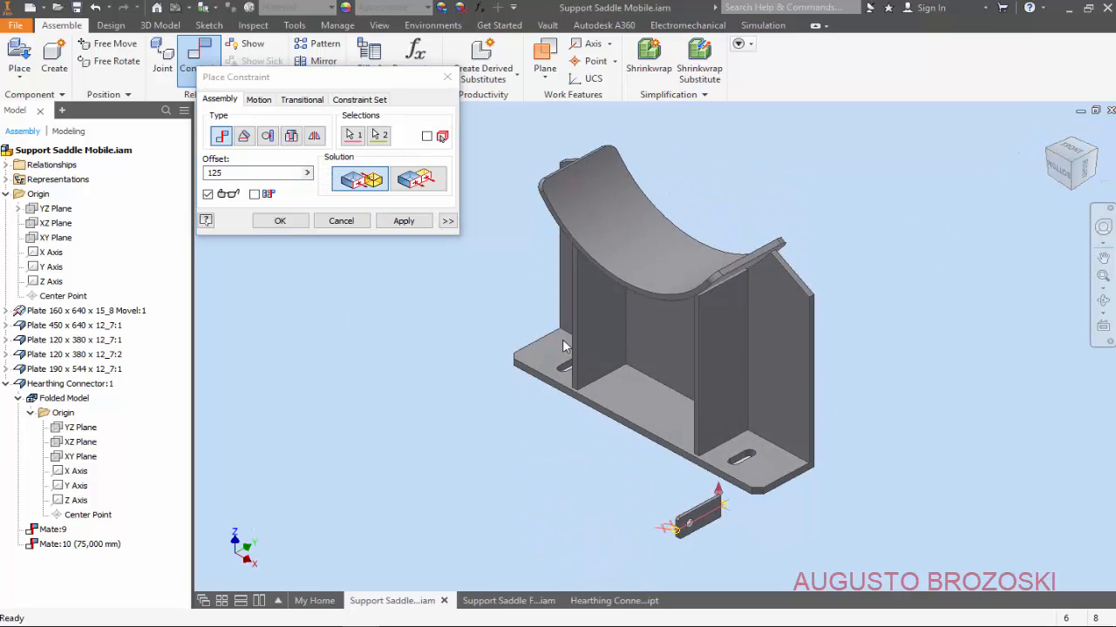
pyautogui.click(208, 174)
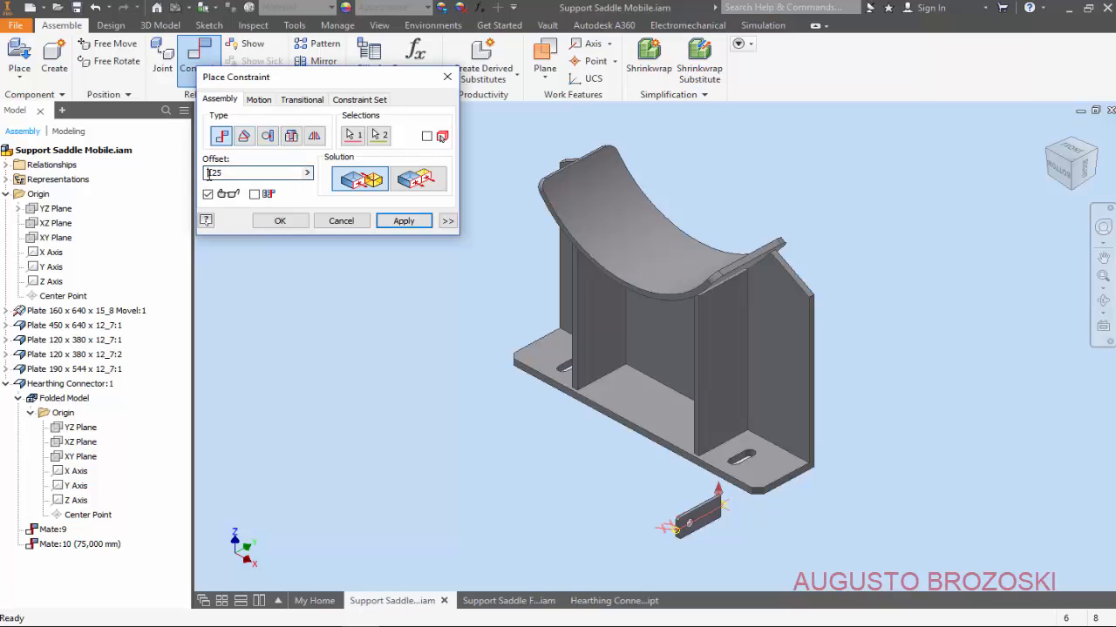
pyautogui.write('-')
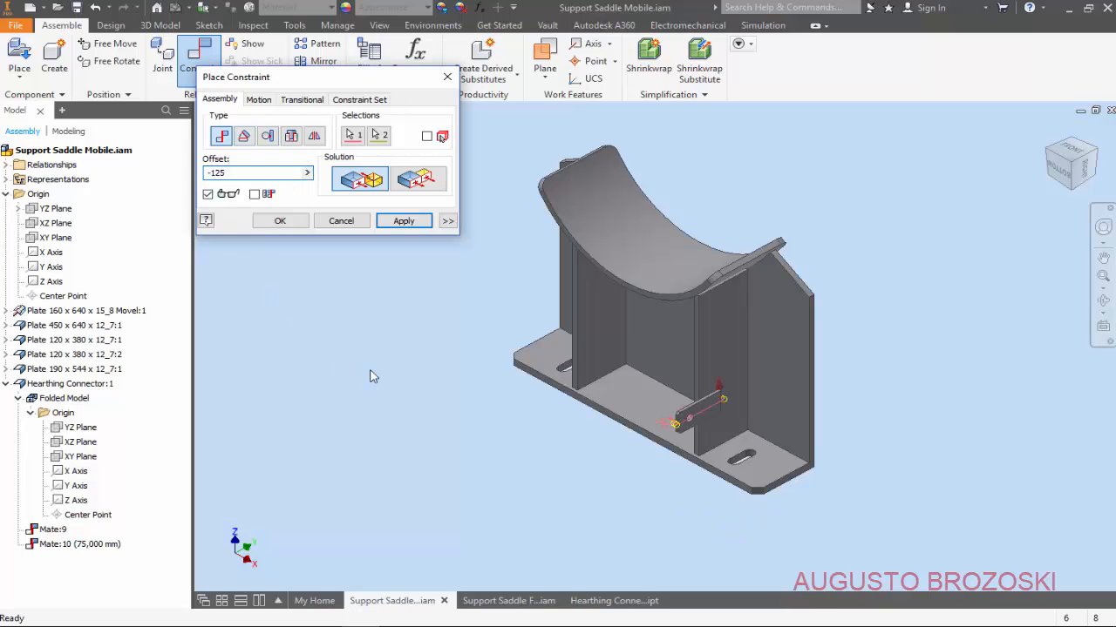
pyautogui.click(403, 221)
pyautogui.click(341, 220)
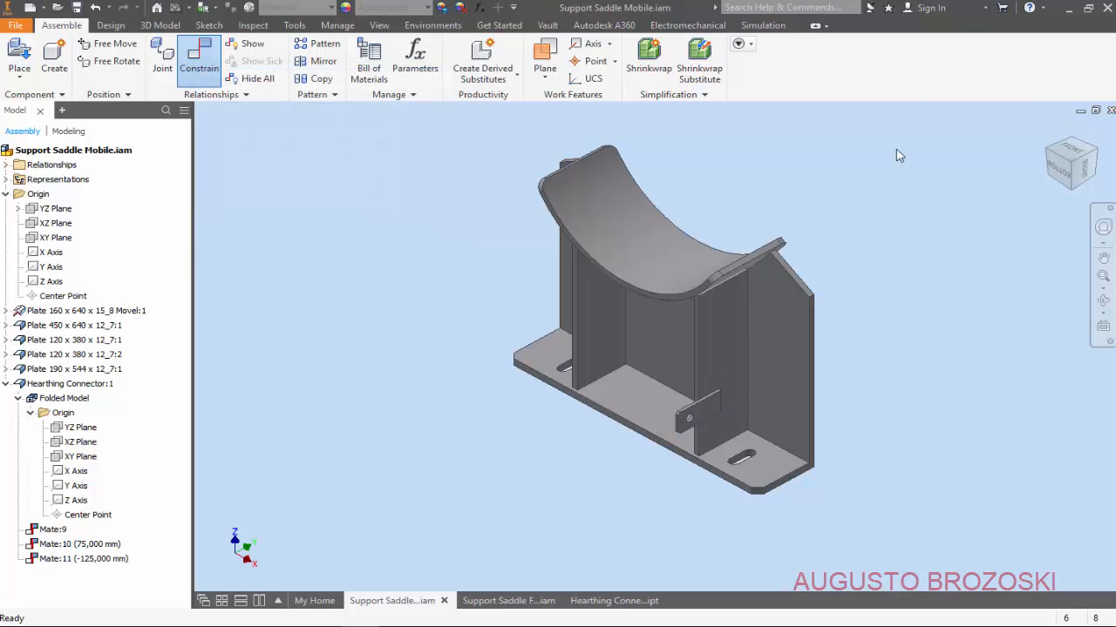
# Step: Save the Support Saddle Mobile assembly and place one Hearthing Connector.ipt beside the saddle in the Support Saddle Fix assembly
pyautogui.click(1051, 130)
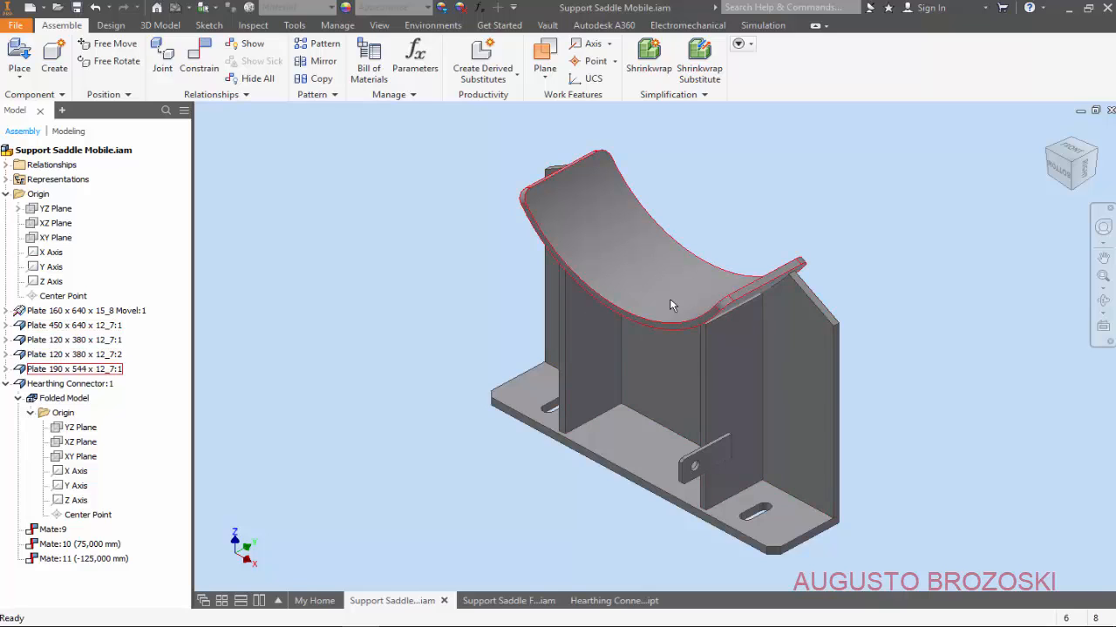
pyautogui.click(76, 8)
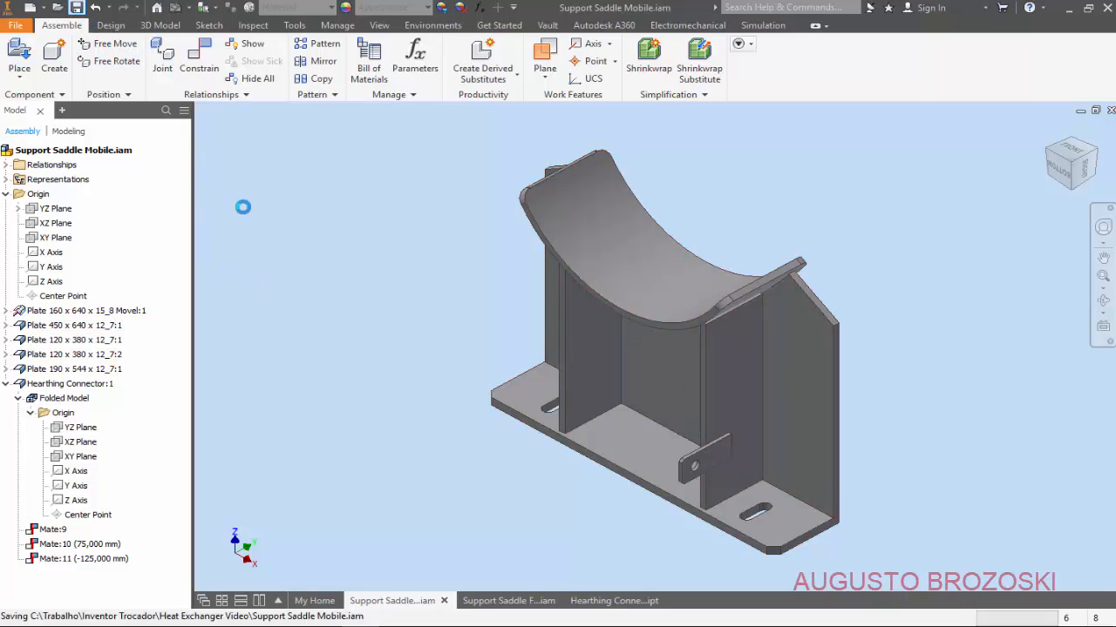
pyautogui.click(523, 601)
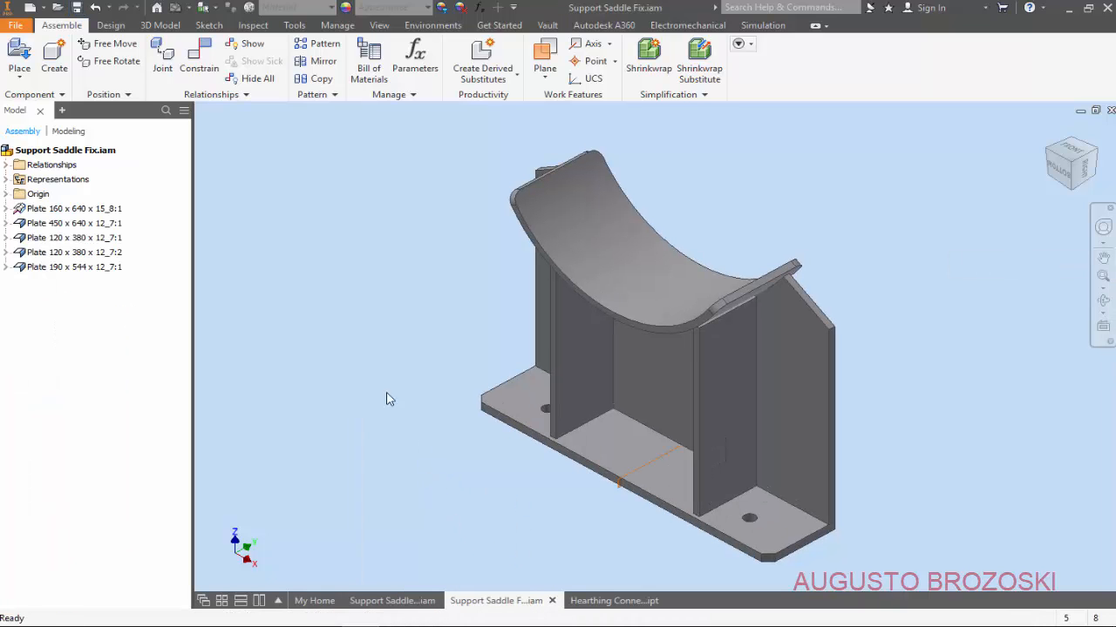
pyautogui.click(19, 54)
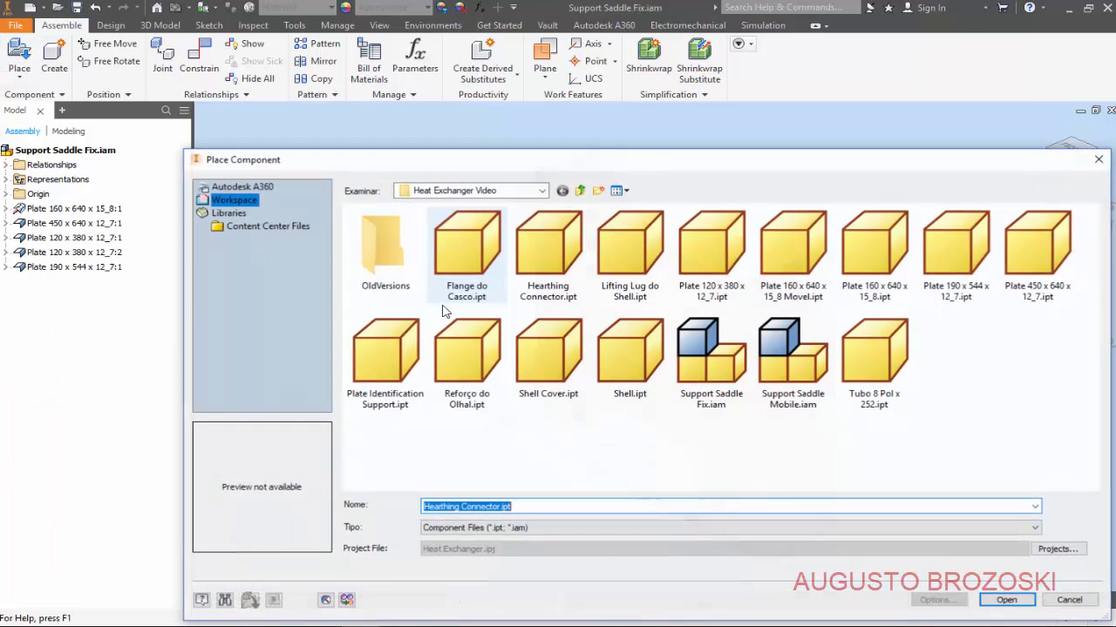
pyautogui.click(549, 270)
pyautogui.click(1004, 599)
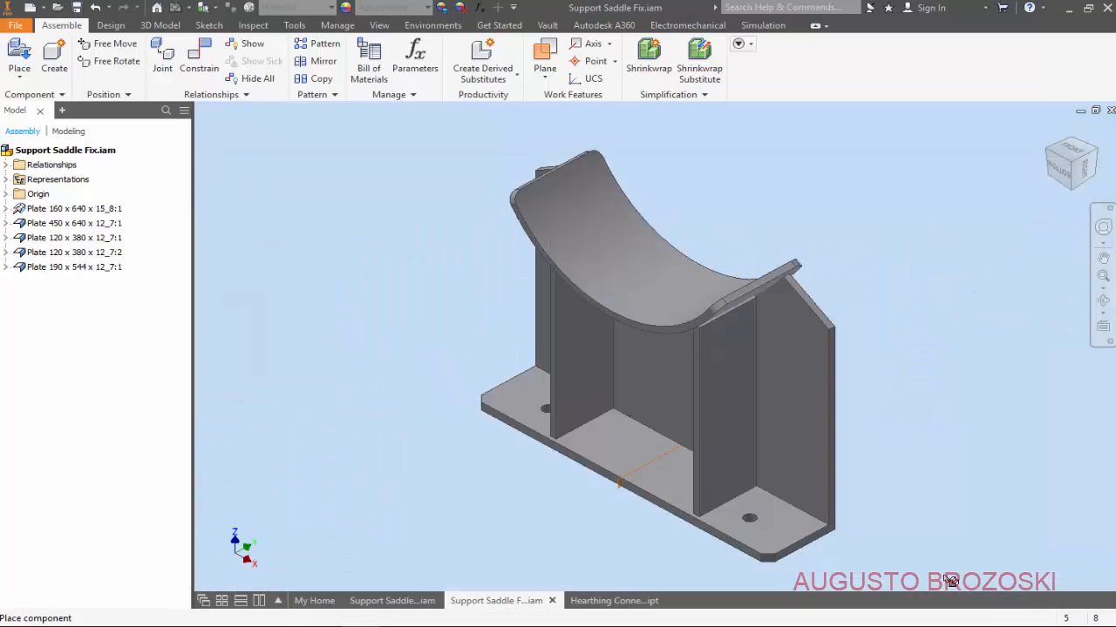
pyautogui.click(396, 344)
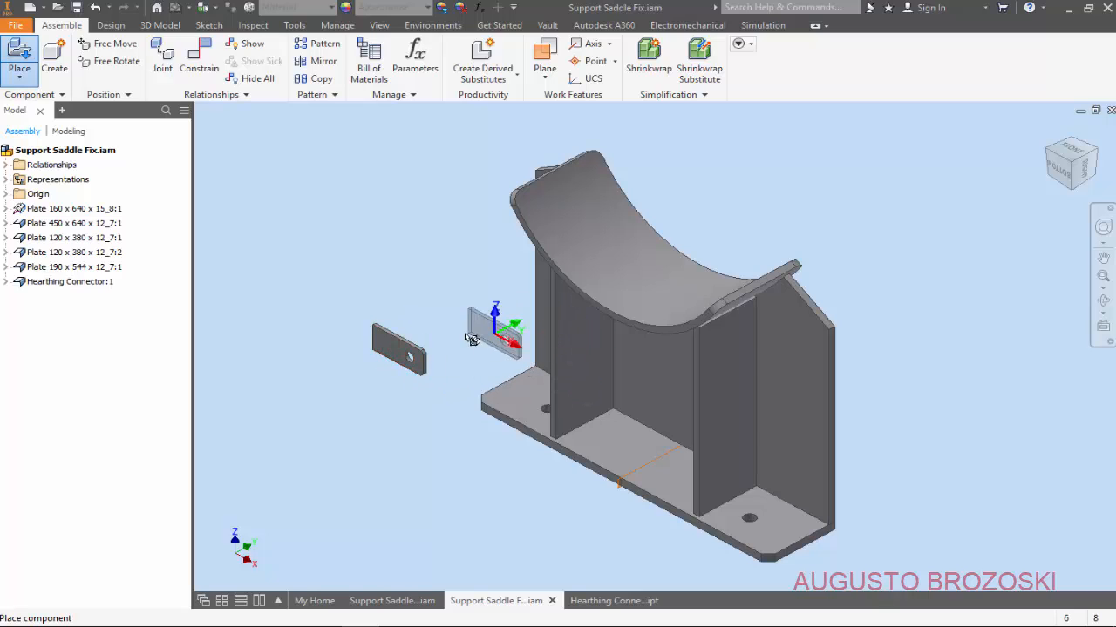
pyautogui.press('Escape')
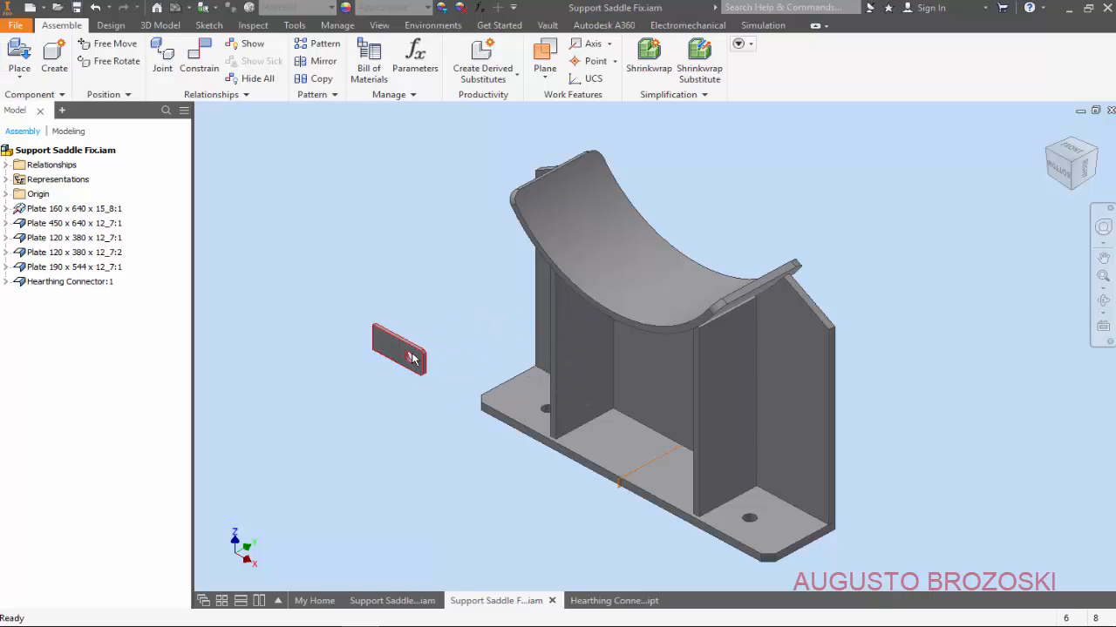
# Step: Start a mate constraint for the Hearthing Connector in the Support Saddle Fix assembly
pyautogui.click(200, 57)
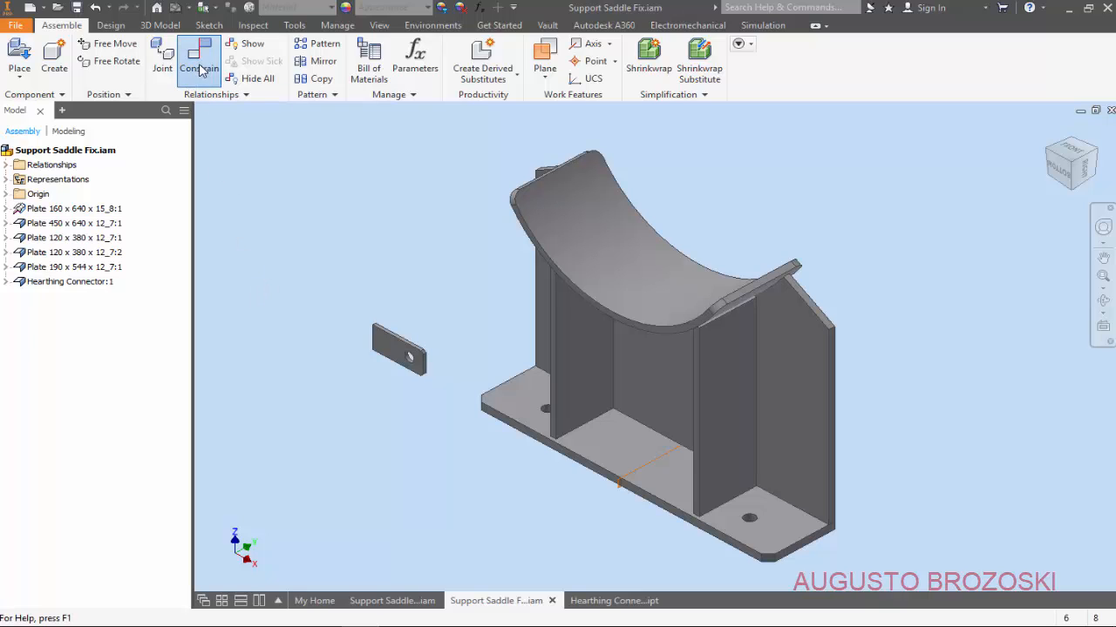
pyautogui.moveTo(400, 333)
pyautogui.mouseDown(button='middle')
pyautogui.moveTo(383, 337)
pyautogui.moveTo(400, 344)
pyautogui.mouseUp(button='middle')
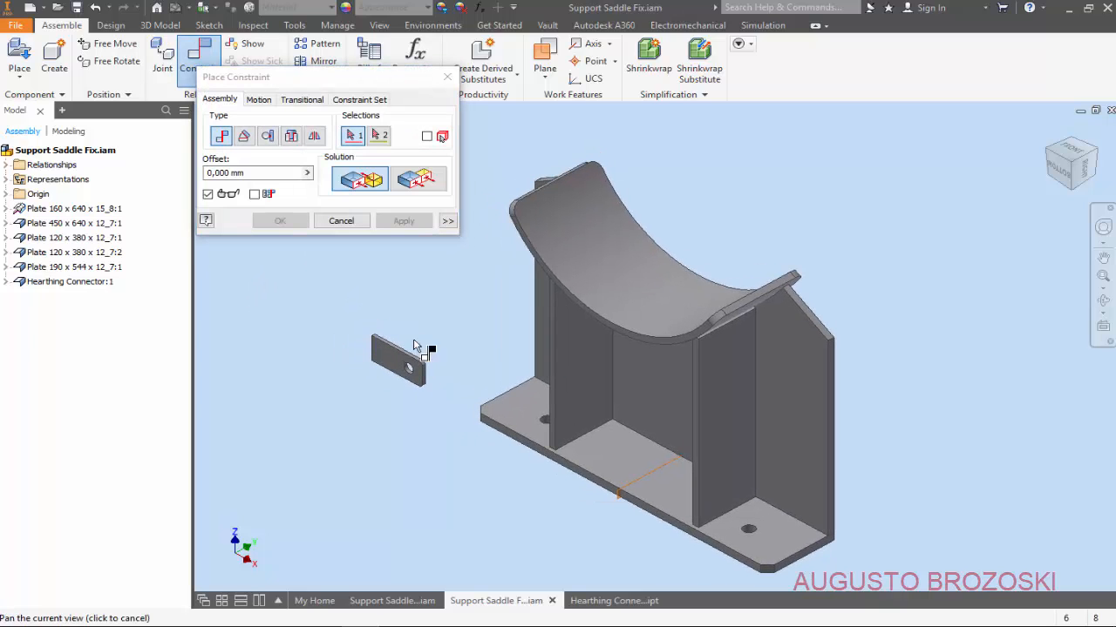
# Step: Mate the Hearthing Connector's flat side face to the outer face of the 120 x 380 stiffener plate with zero offset
pyautogui.click(1096, 151)
pyautogui.scroll(5, 691, 264)
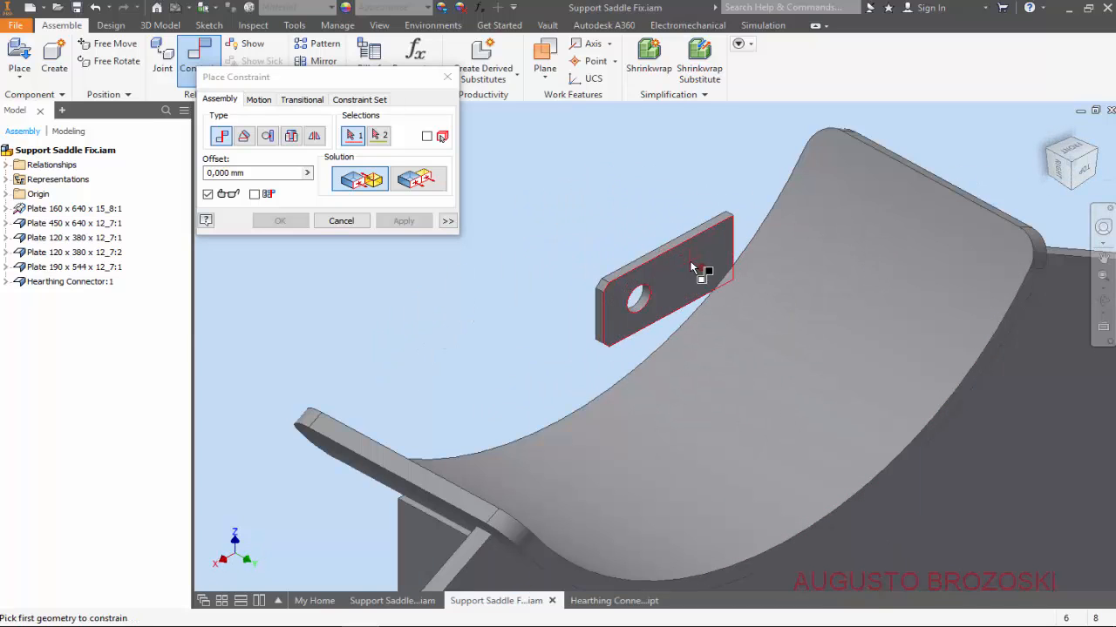
pyautogui.click(691, 264)
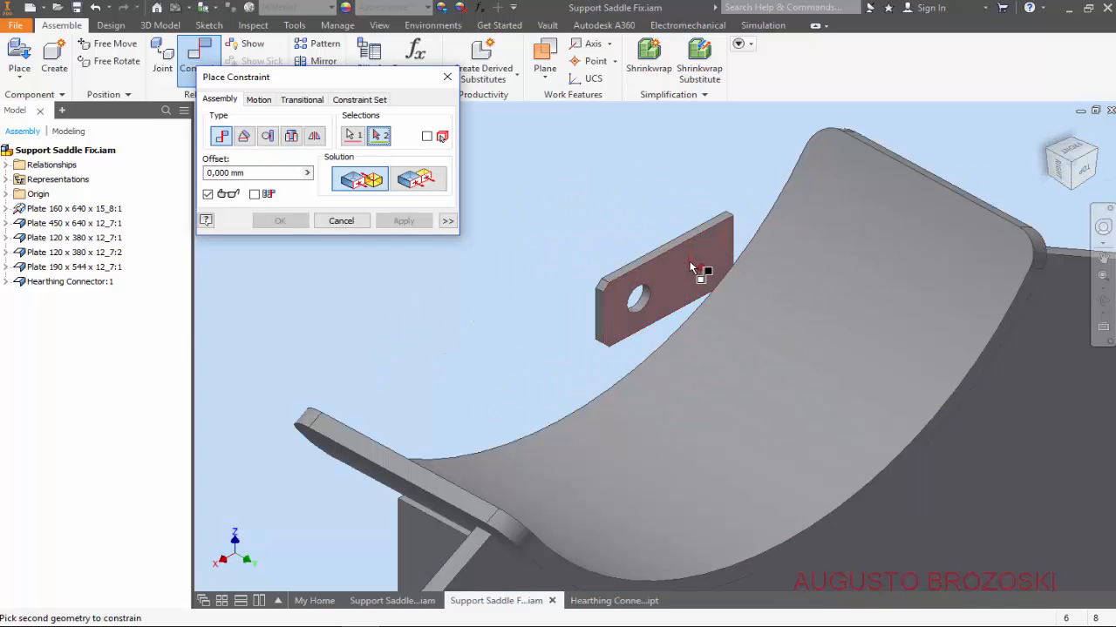
pyautogui.click(1098, 155)
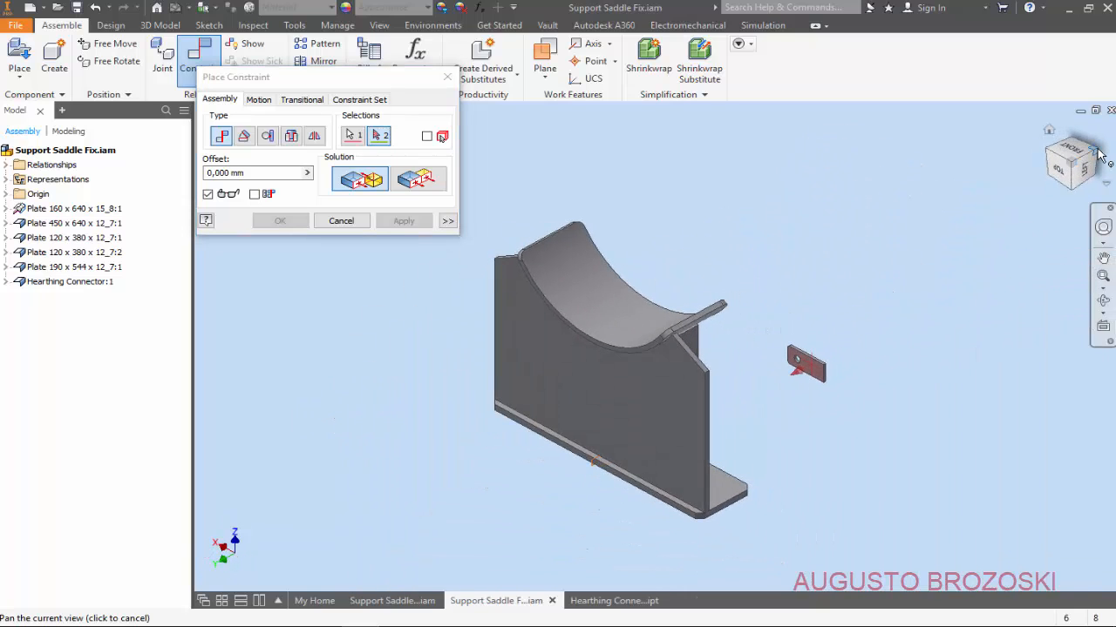
pyautogui.click(1100, 154)
pyautogui.scroll(5, 590, 394)
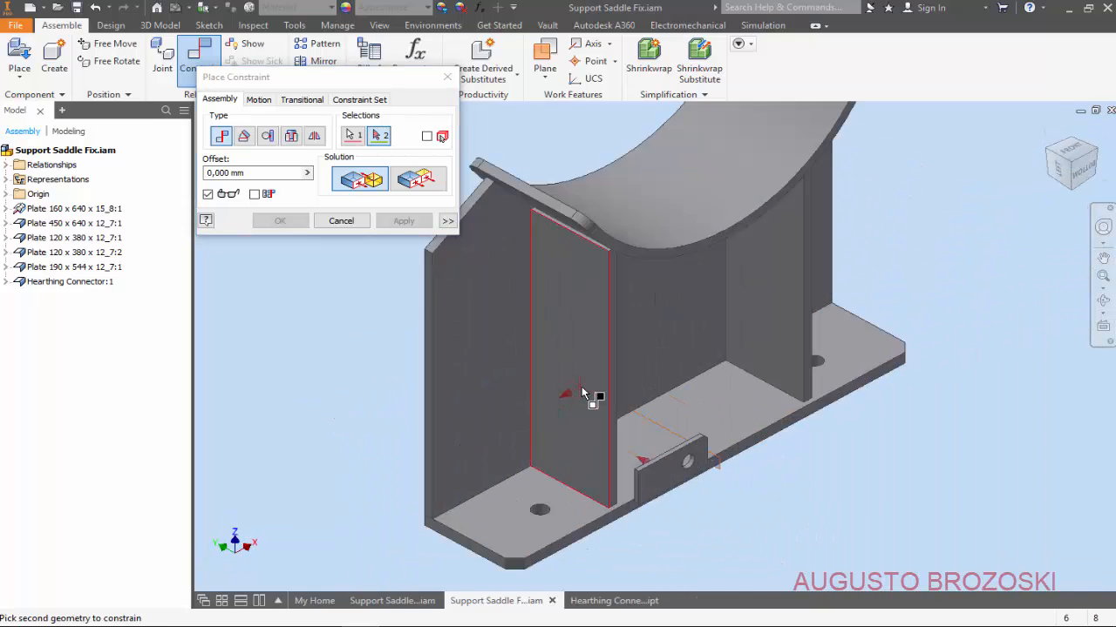
pyautogui.scroll(-3, 589, 394)
pyautogui.click(587, 389)
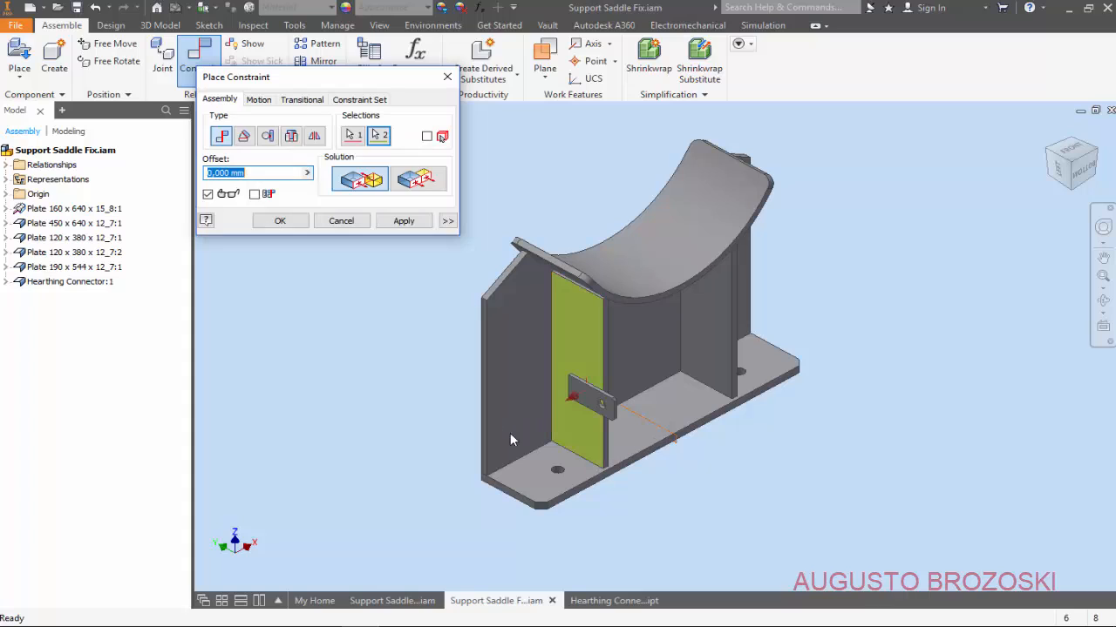
pyautogui.click(403, 221)
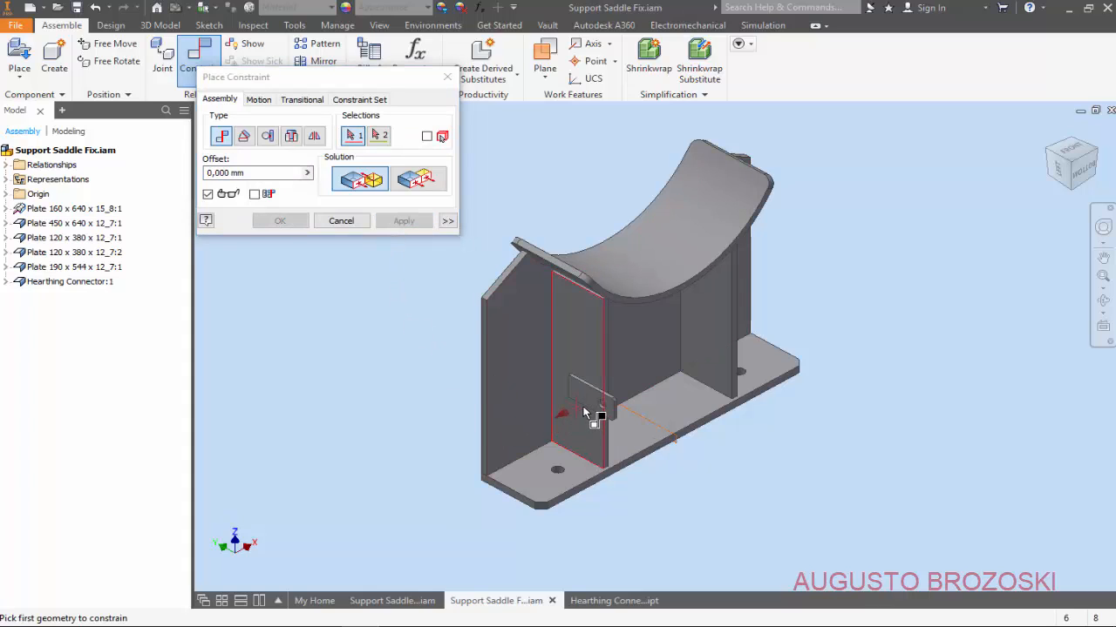
# Step: Mate the connector's end face opposite its hole to the 450 x 640 plate with a 75 mm offset
pyautogui.keyDown('shift'); pyautogui.moveTo(593, 413); pyautogui.dragTo(656, 415, button='middle'); pyautogui.keyUp('shift')
pyautogui.scroll(6, 656, 415)
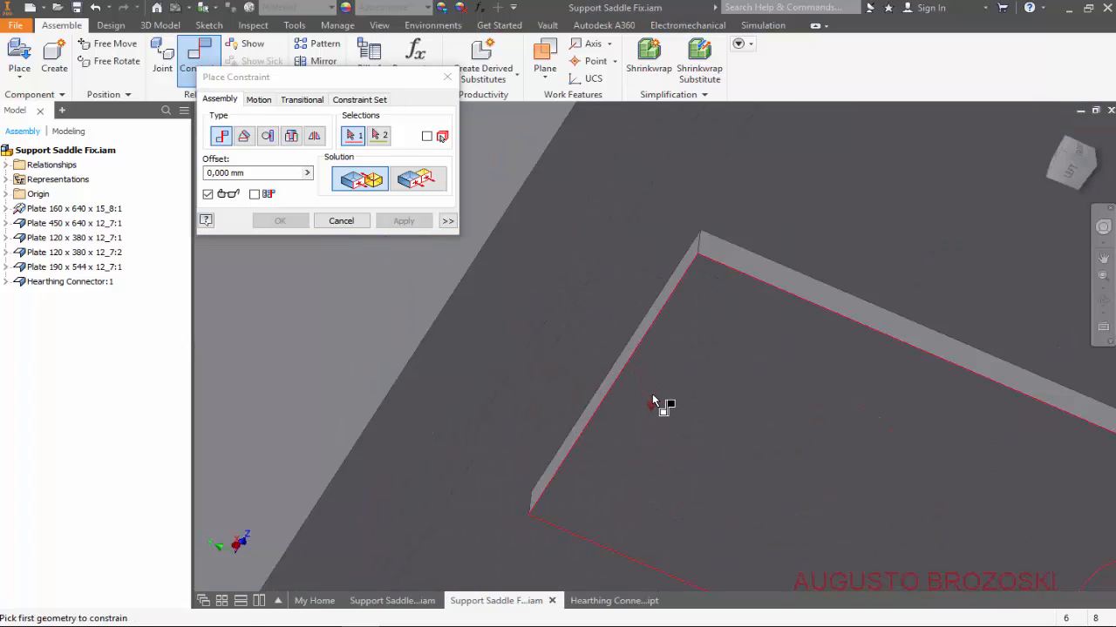
pyautogui.click(607, 322)
pyautogui.scroll(-5, 635, 373)
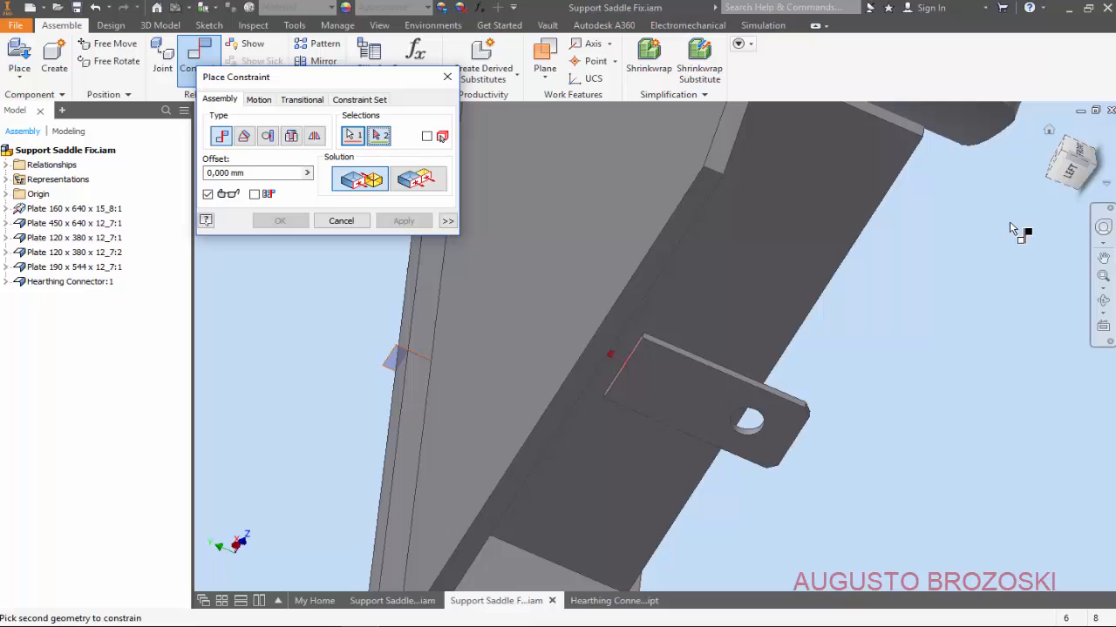
pyautogui.click(1047, 133)
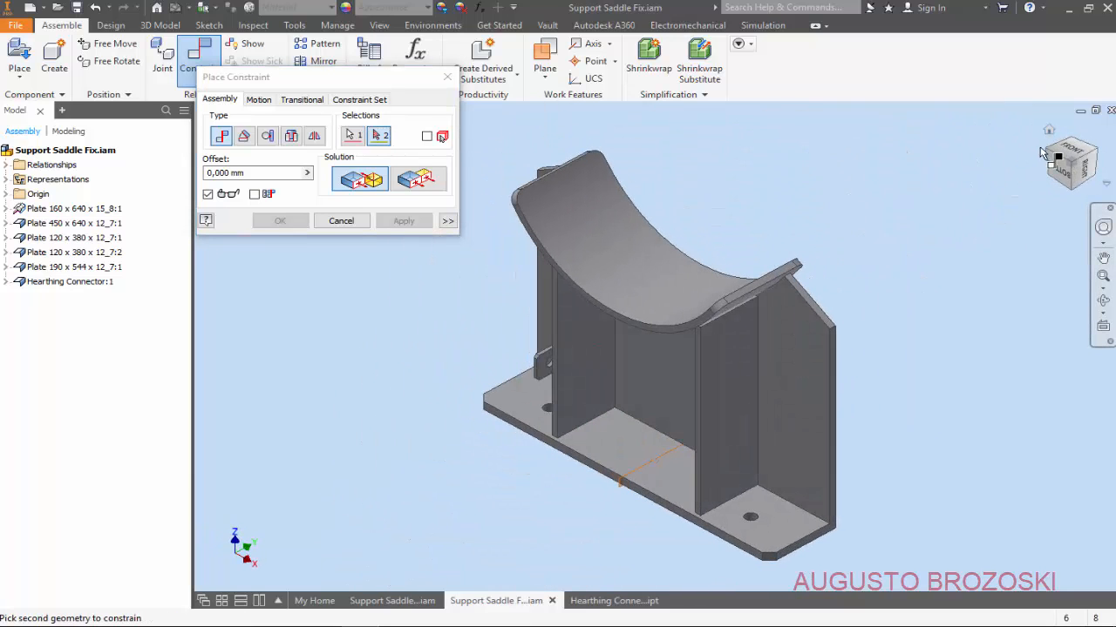
pyautogui.click(1050, 156)
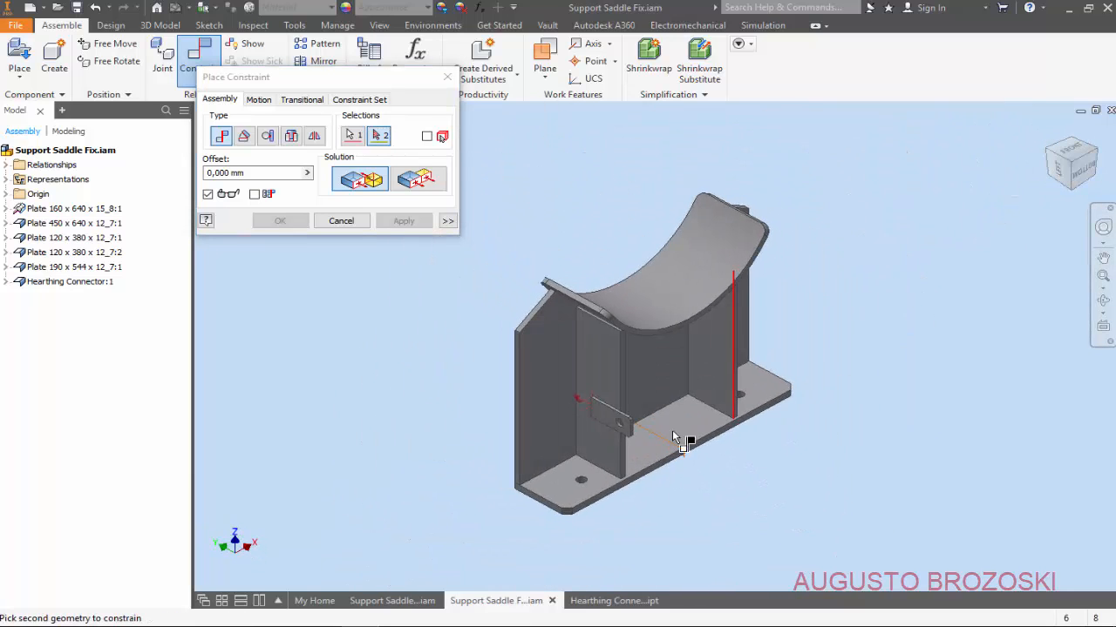
pyautogui.scroll(5, 578, 428)
pyautogui.click(515, 349)
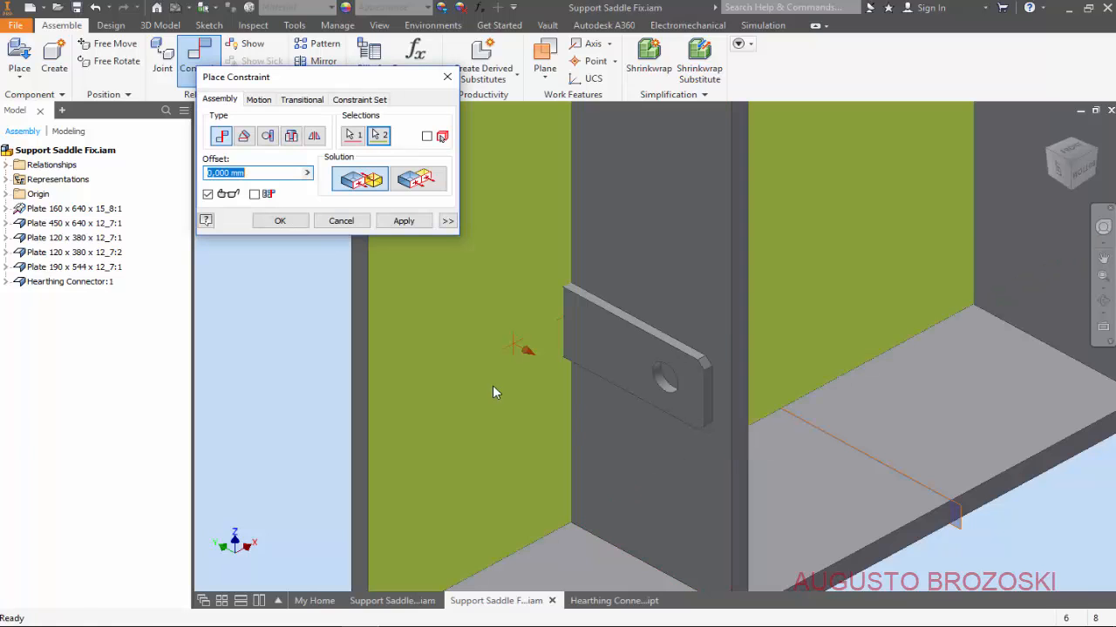
pyautogui.write('75')
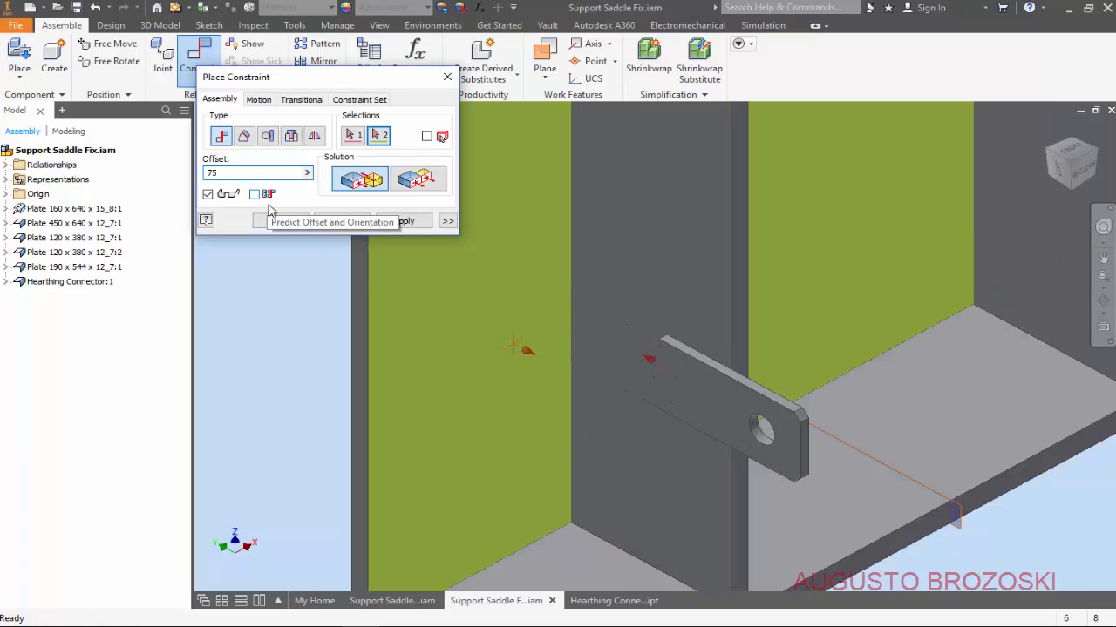
pyautogui.press('Return')
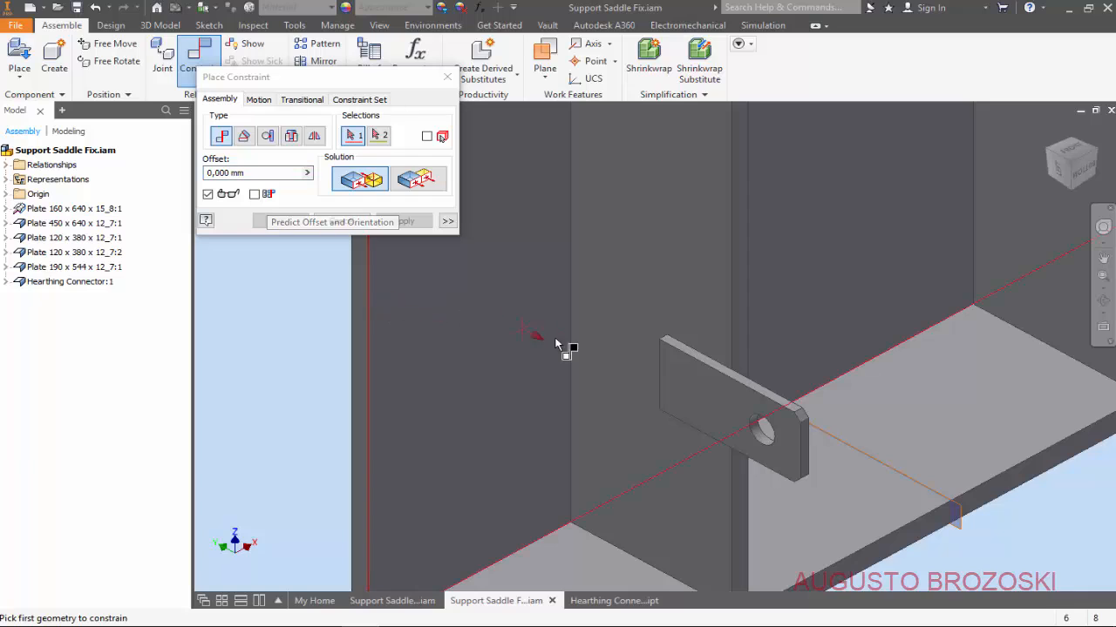
# Step: Mate the connector's XY Plane to the underside of the base plate with a -125 mm offset and finish constraining
pyautogui.scroll(-5, 601, 347)
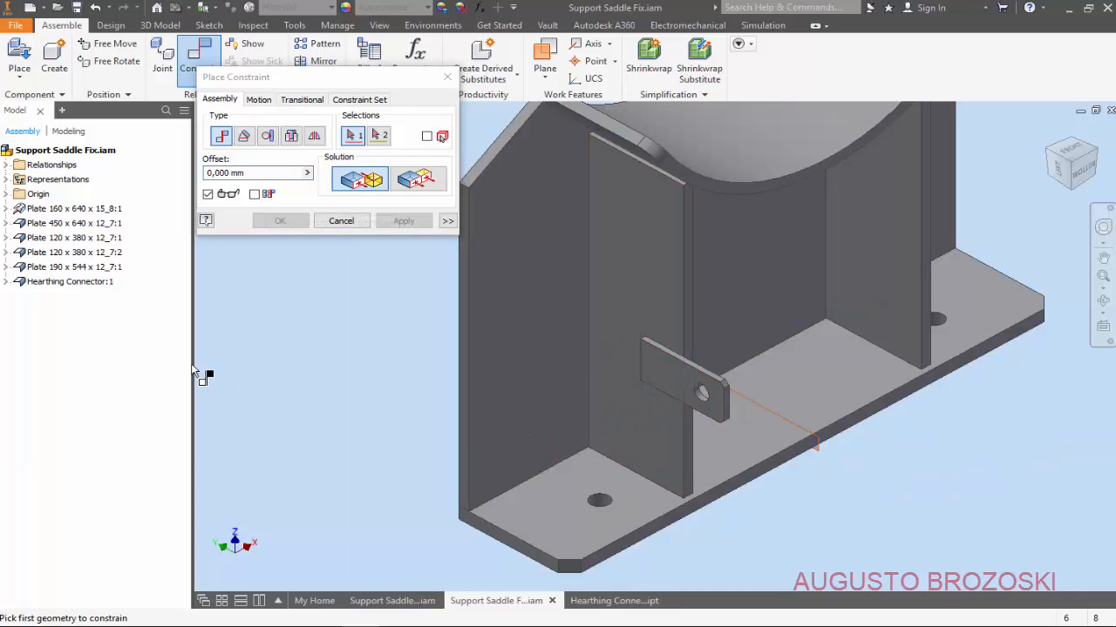
pyautogui.click(6, 282)
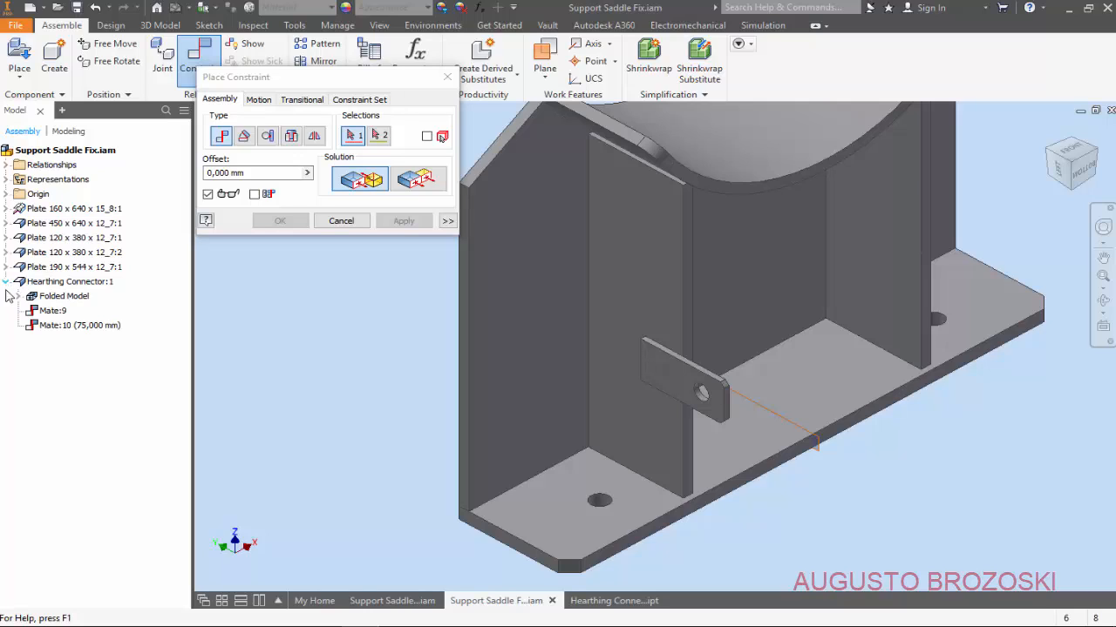
pyautogui.click(19, 297)
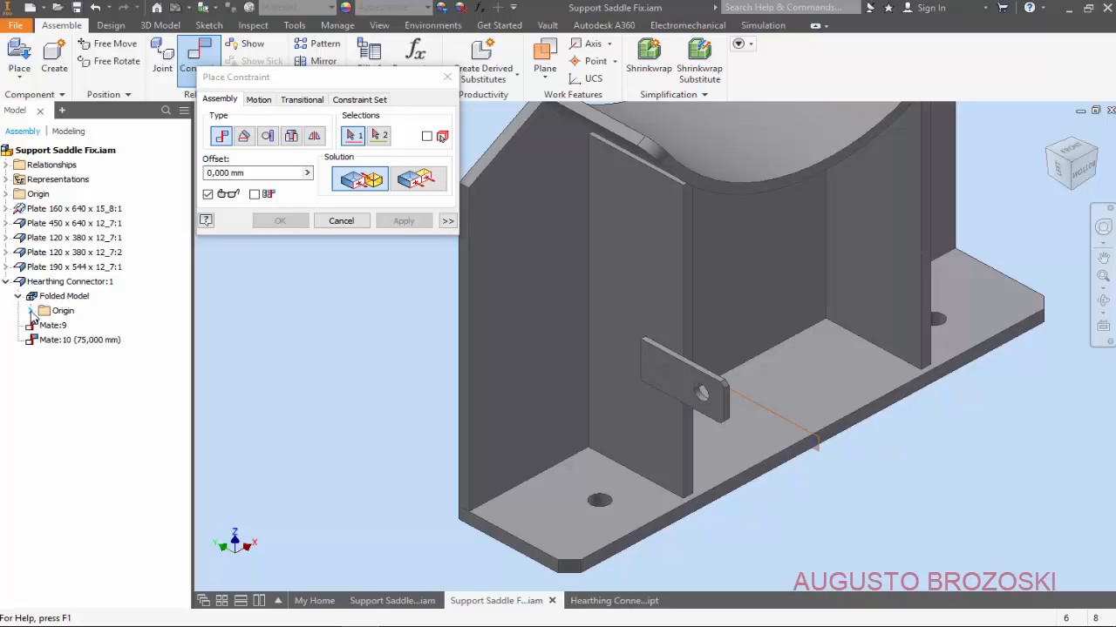
pyautogui.click(31, 311)
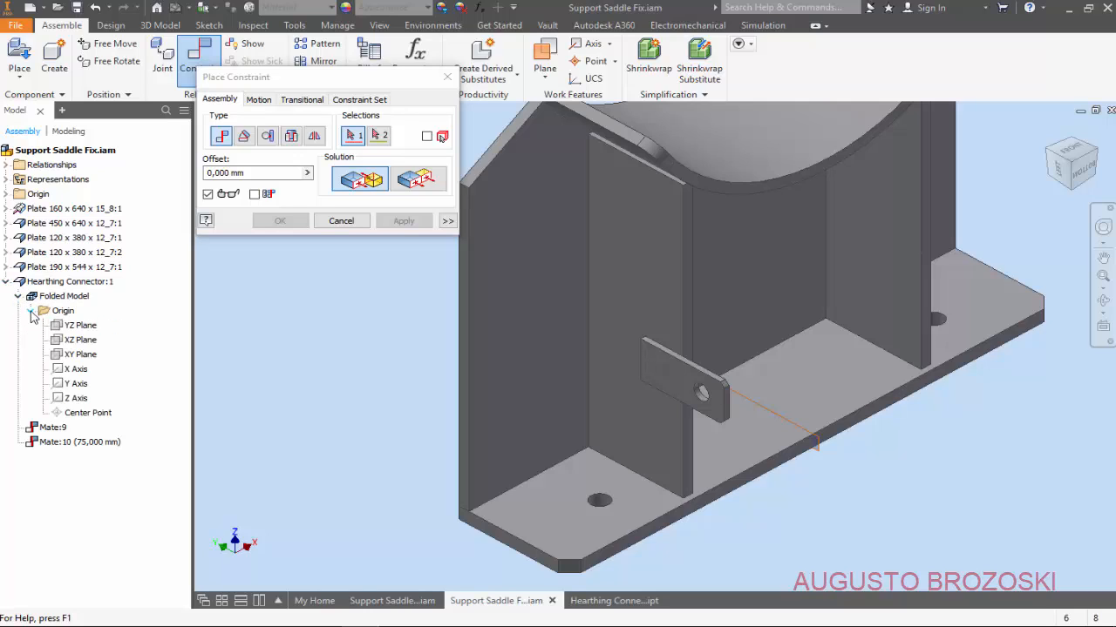
pyautogui.click(84, 361)
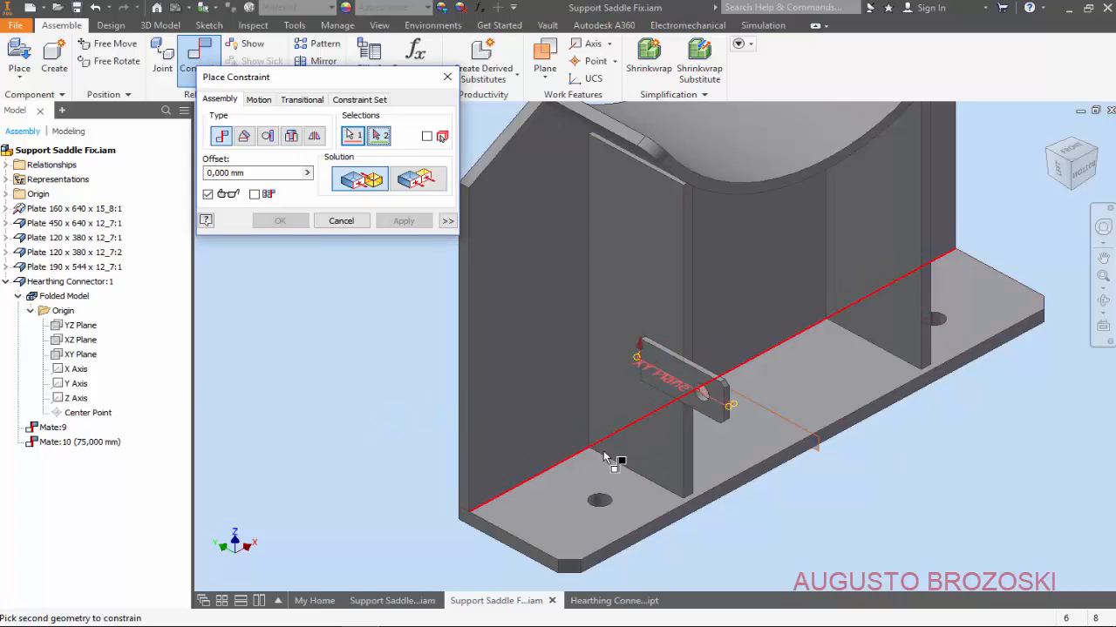
pyautogui.keyDown('shift'); pyautogui.moveTo(653, 447); pyautogui.dragTo(633, 380, button='middle'); pyautogui.keyUp('shift')
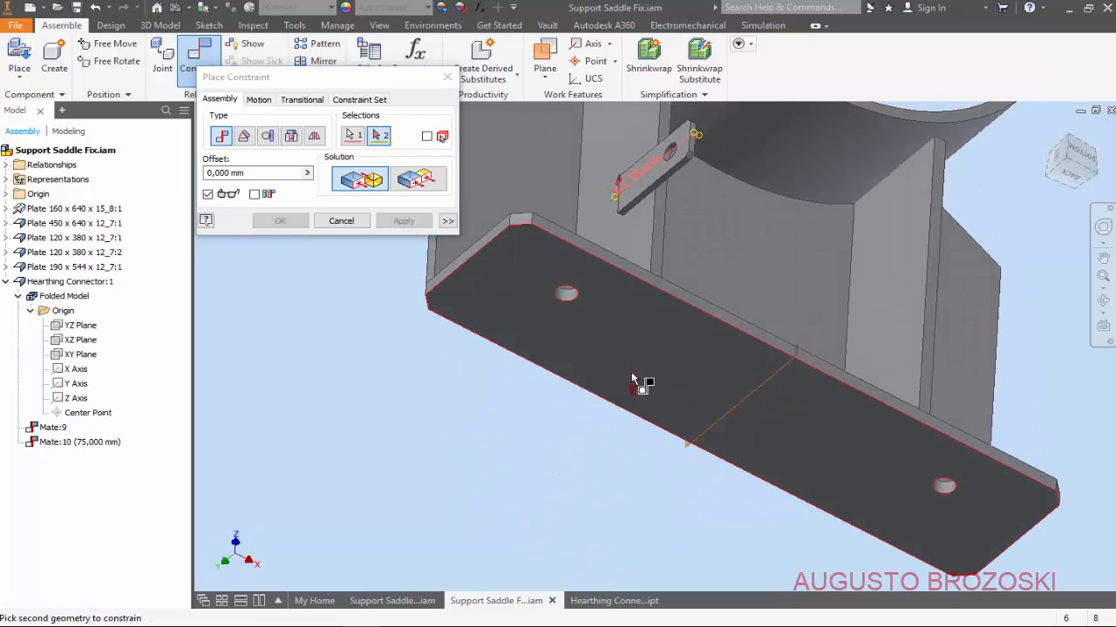
pyautogui.click(629, 333)
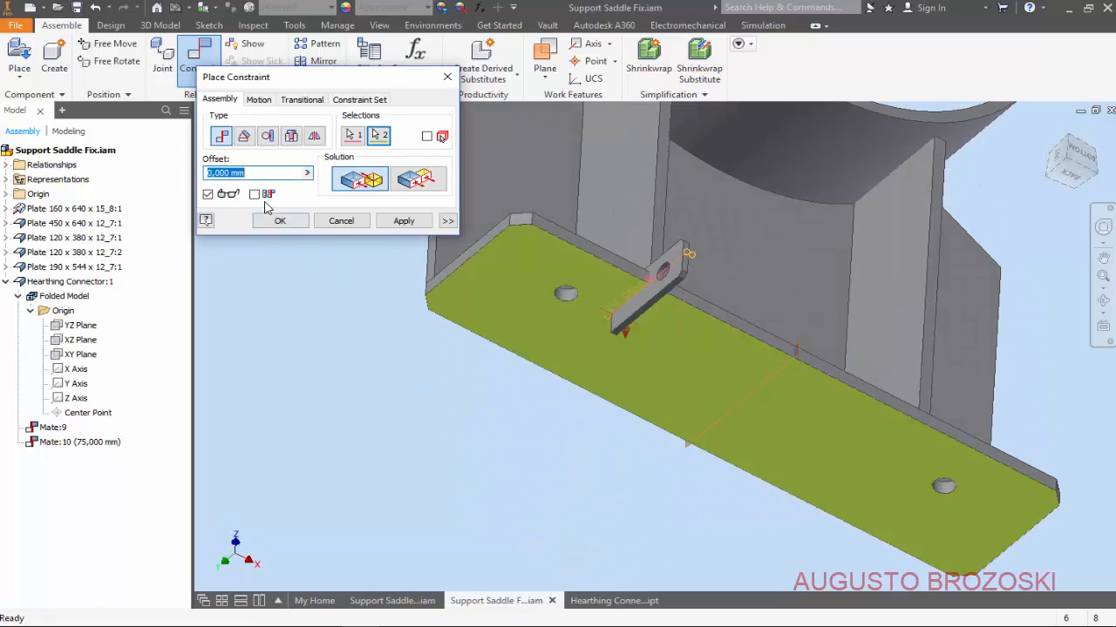
pyautogui.write('125')
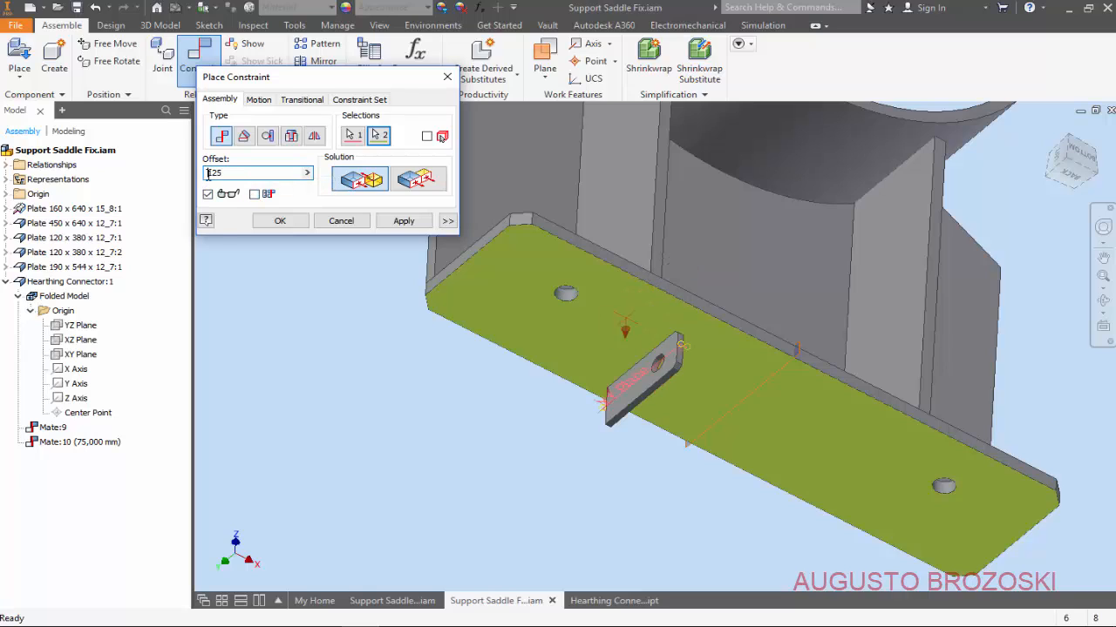
pyautogui.write('-')
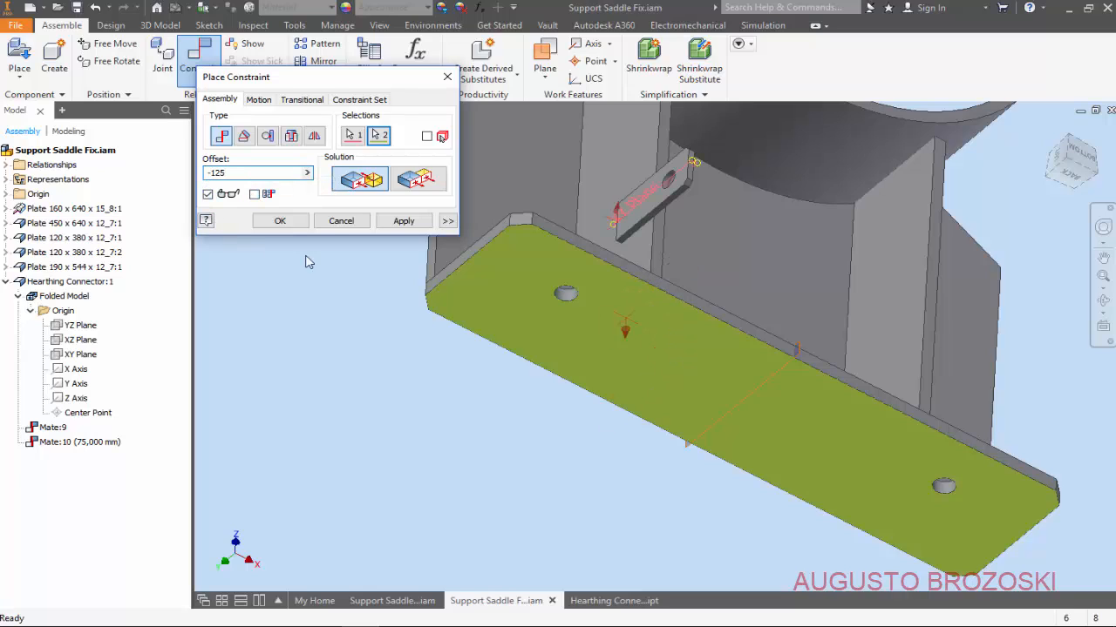
pyautogui.click(404, 220)
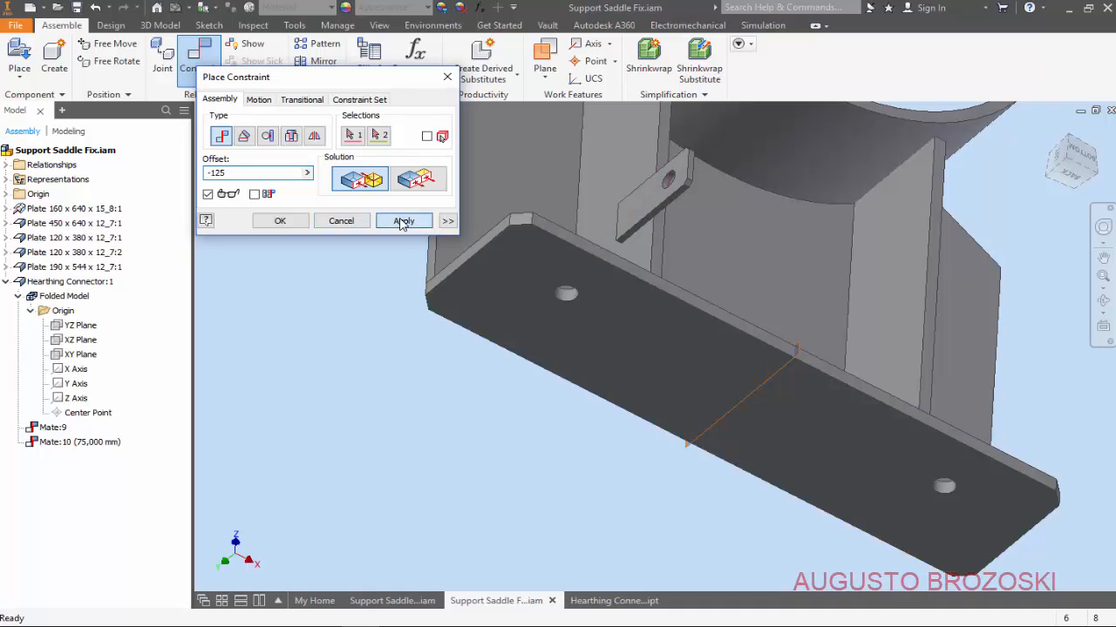
pyautogui.click(341, 221)
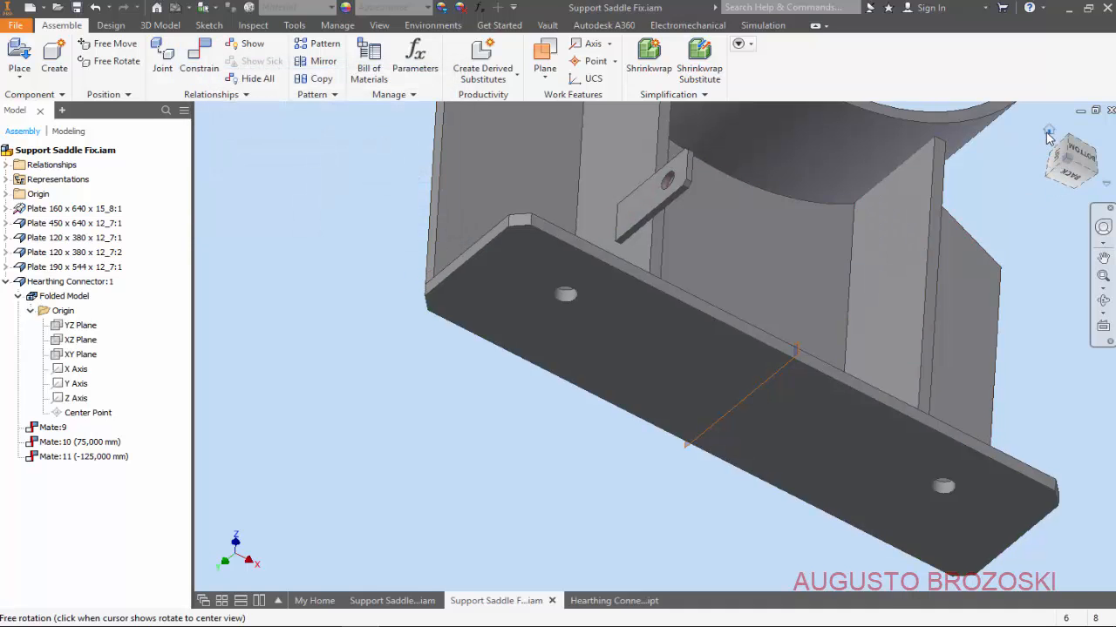
# Step: Return to the home view, collapse the connector's model tree entry and save the Support Saddle Fix assembly
pyautogui.click(1048, 131)
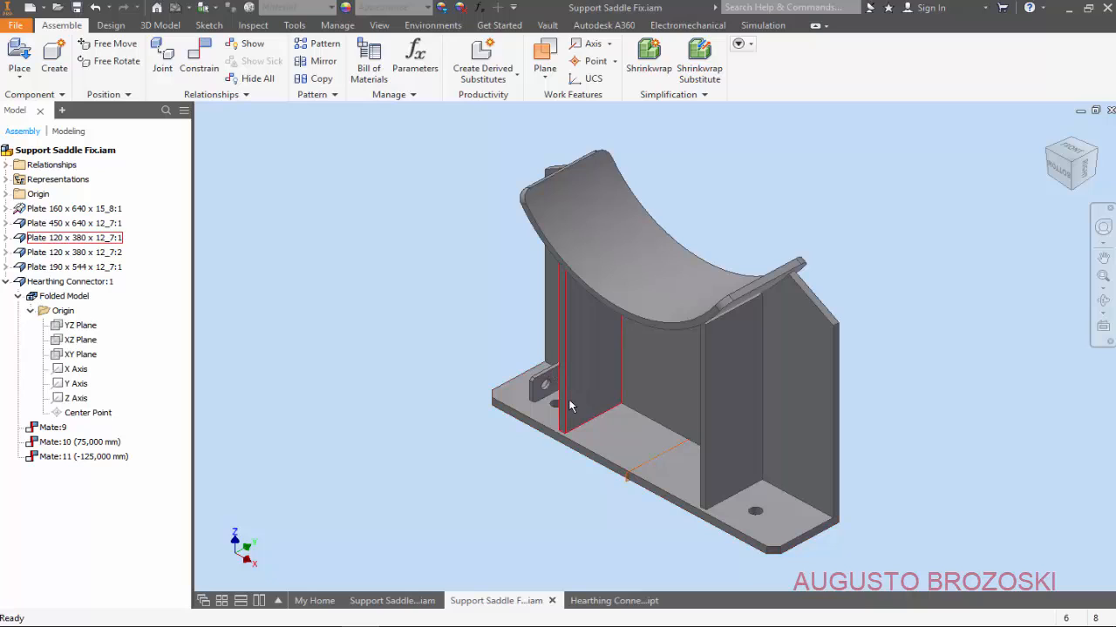
pyautogui.click(6, 281)
pyautogui.click(77, 7)
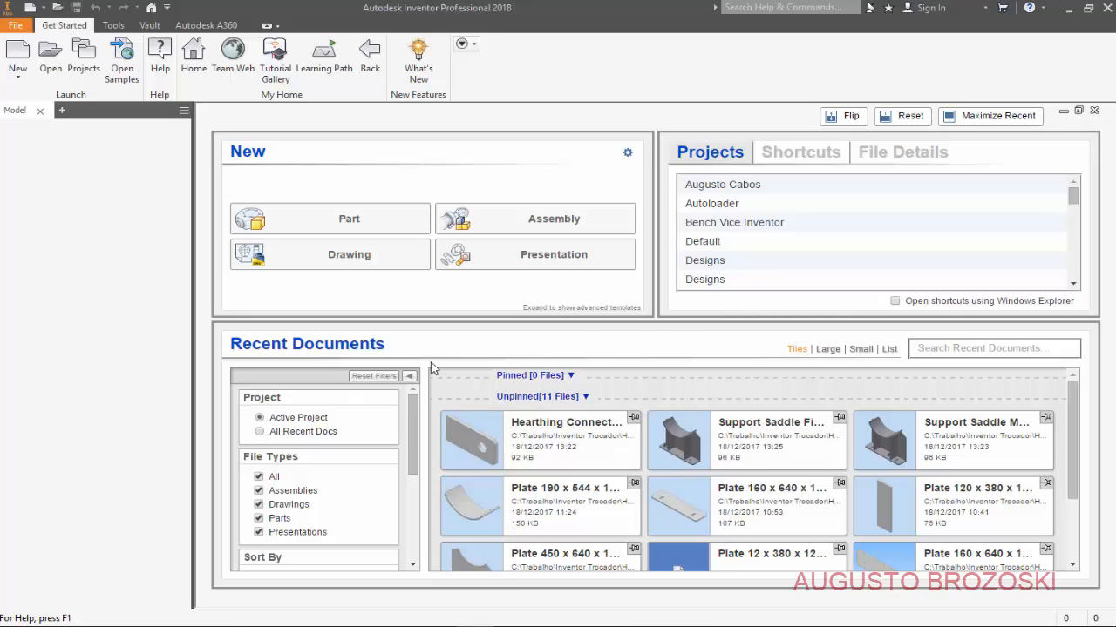
# Step: Create a new assembly from the metric Standard (mm).iam template
pyautogui.click(18, 54)
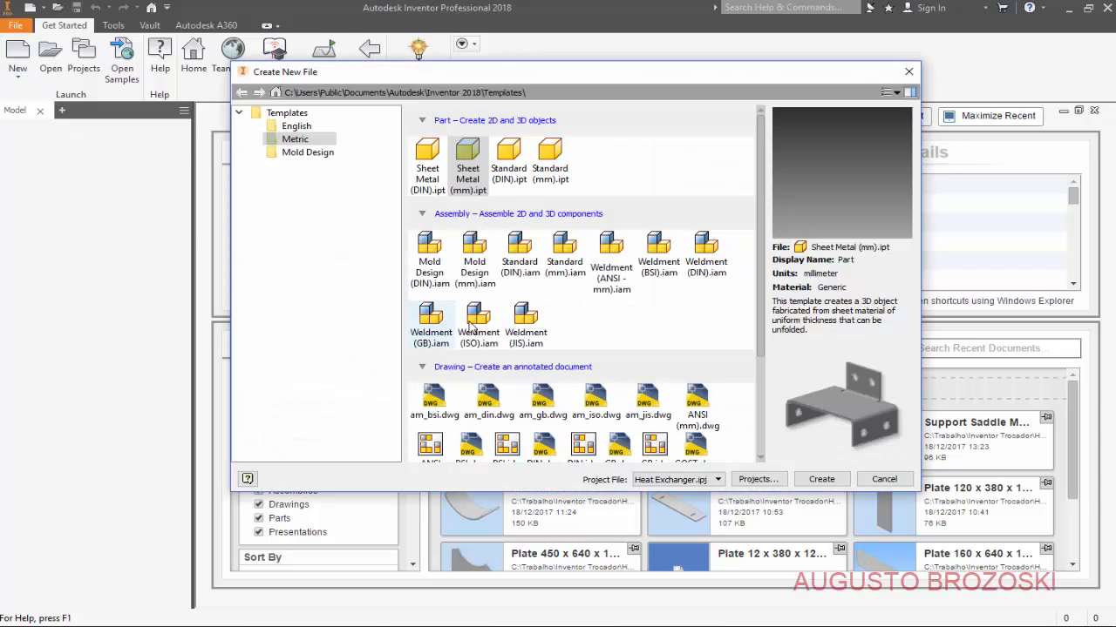
pyautogui.click(552, 263)
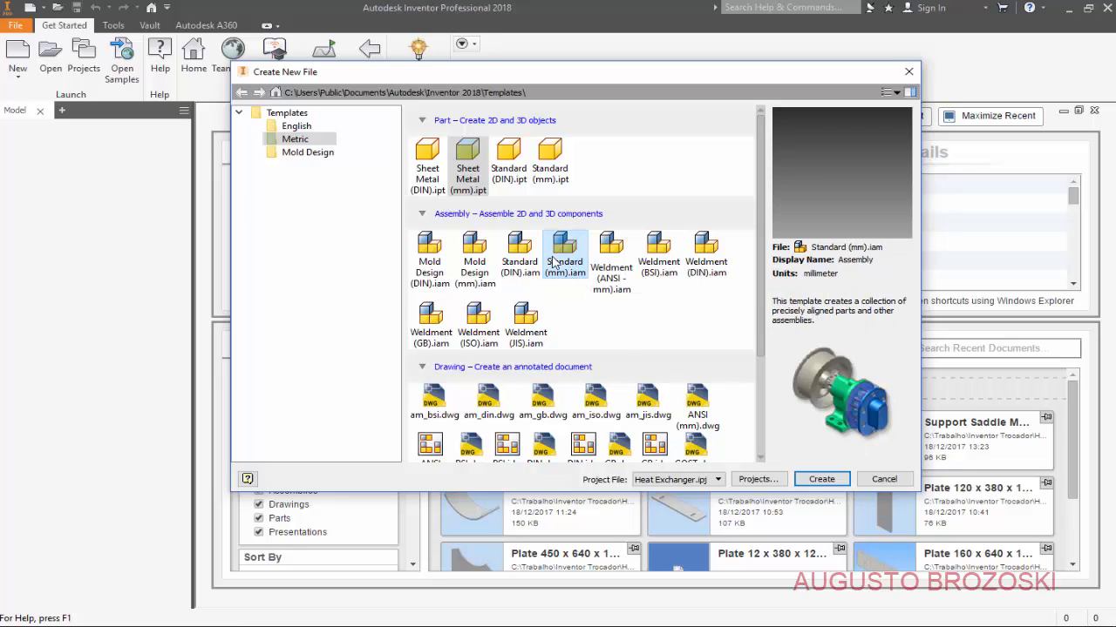
pyautogui.click(821, 481)
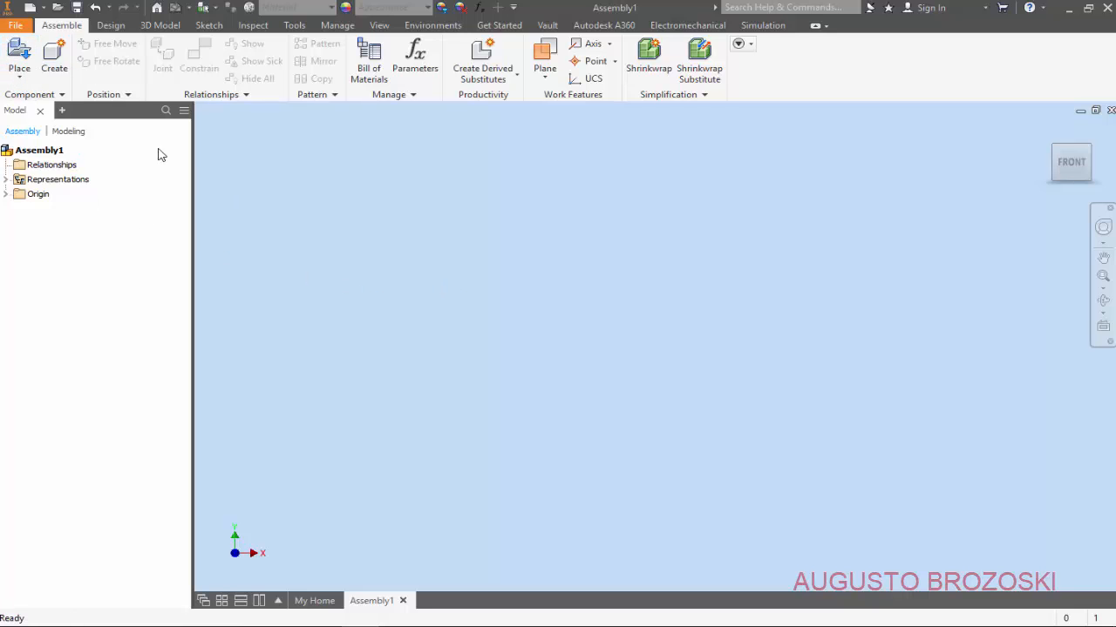
# Step: Place a single instance of Flange do Casco.ipt in the new assembly
pyautogui.click(20, 52)
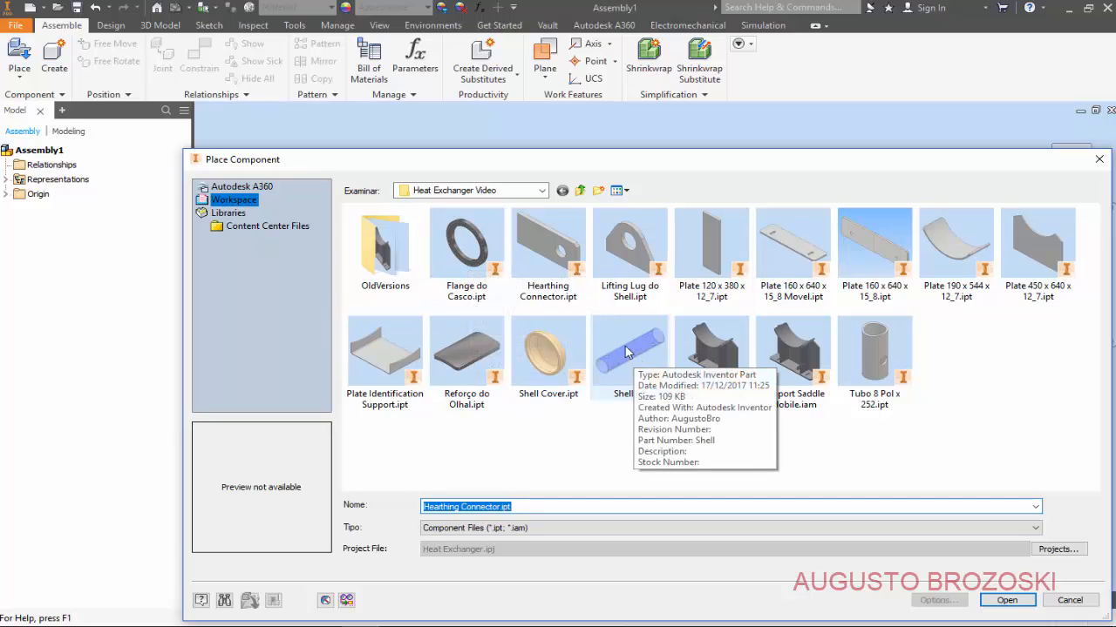
pyautogui.click(477, 253)
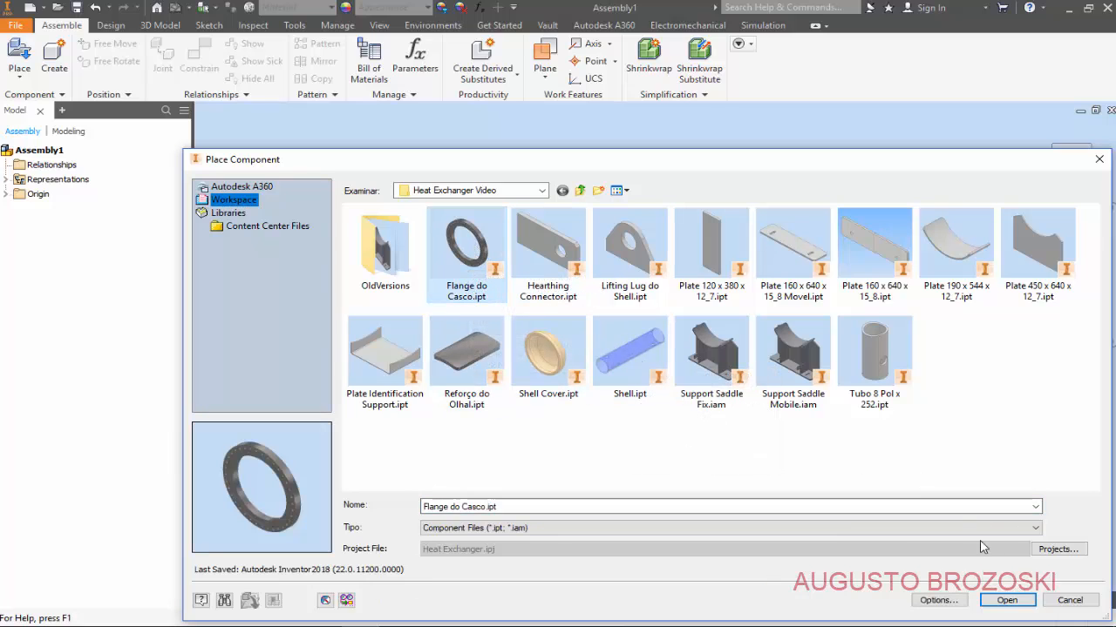
pyautogui.click(1006, 599)
pyautogui.click(692, 391)
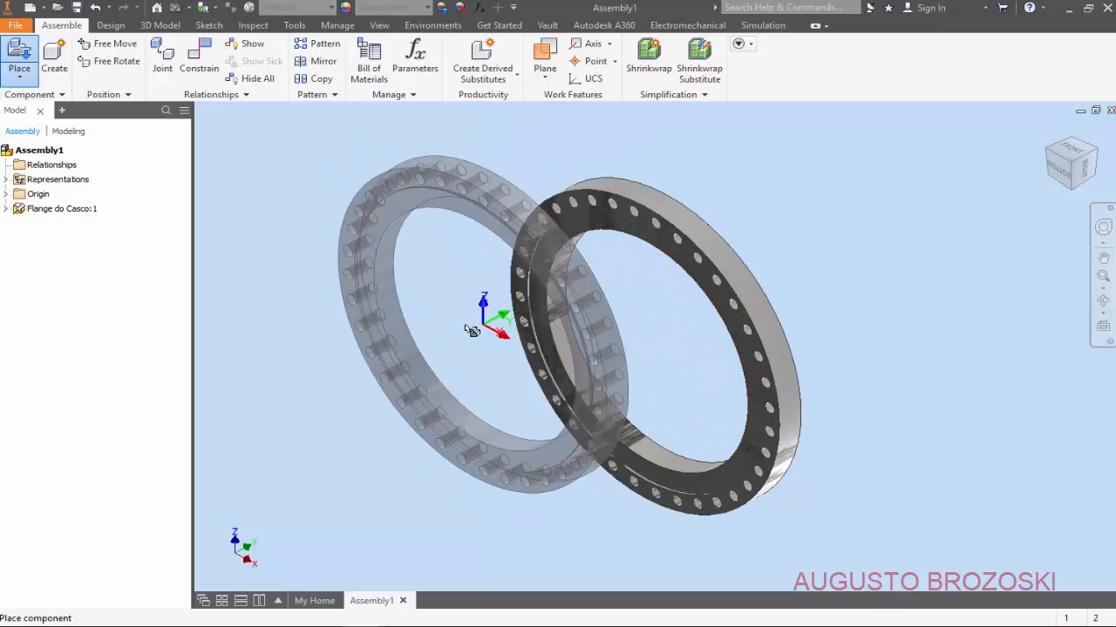
pyautogui.press('Escape')
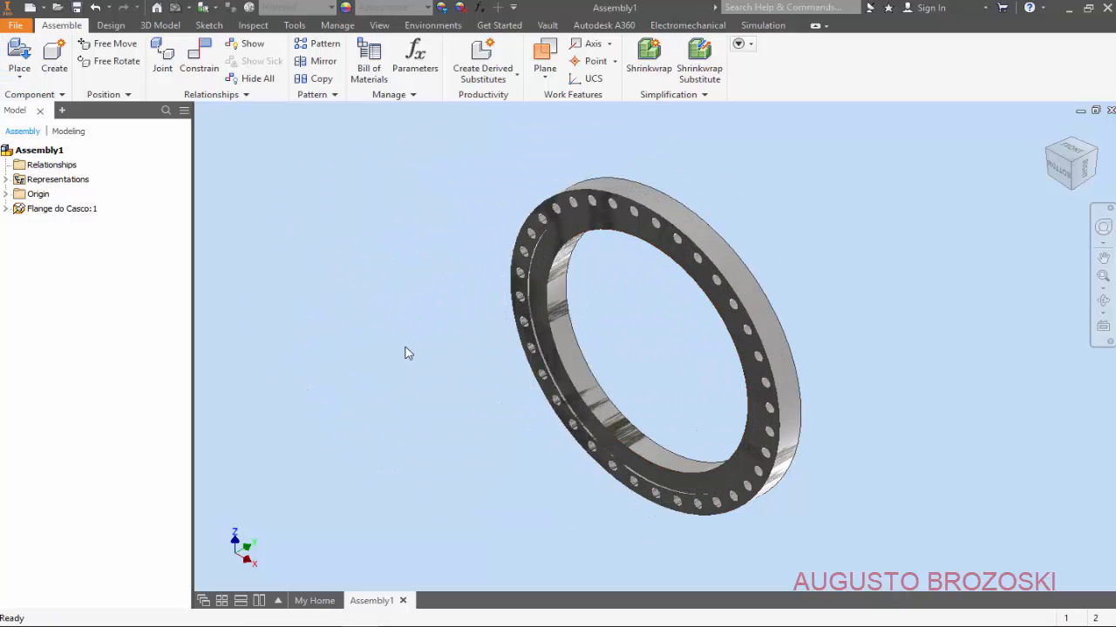
# Step: Check the assembly application option that places and grounds the first component at the origin
pyautogui.click(295, 26)
pyautogui.click(231, 57)
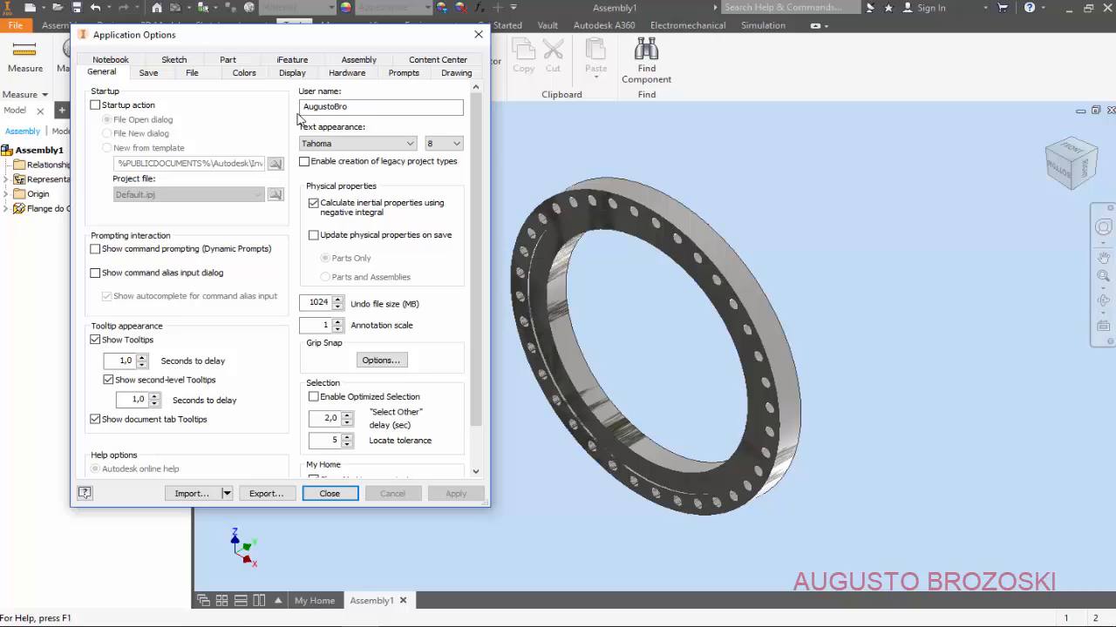
pyautogui.click(359, 60)
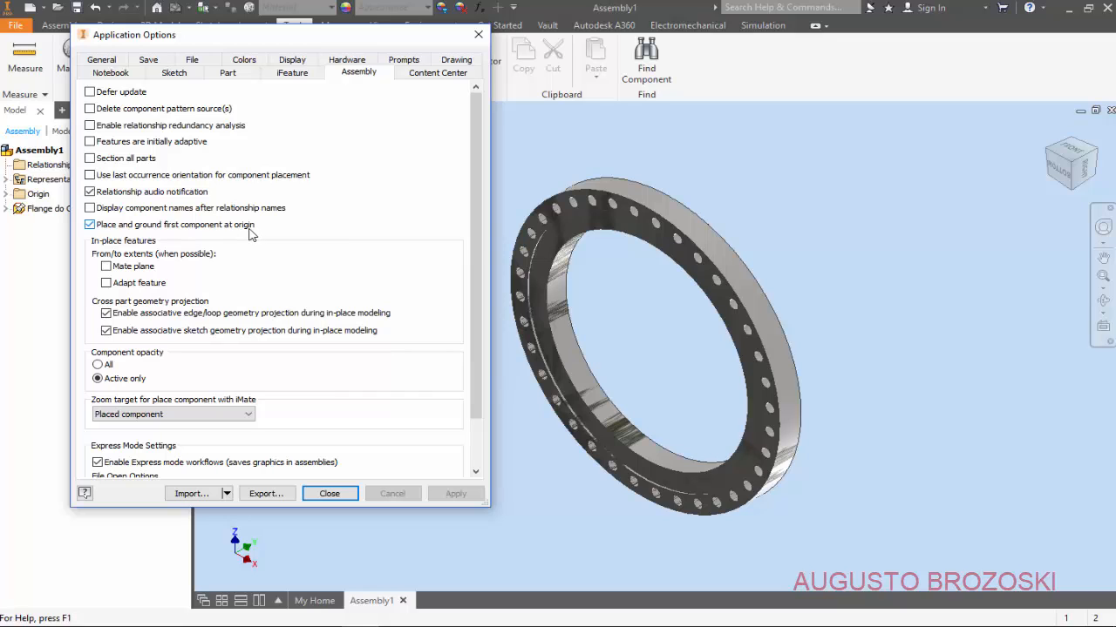
pyautogui.click(478, 34)
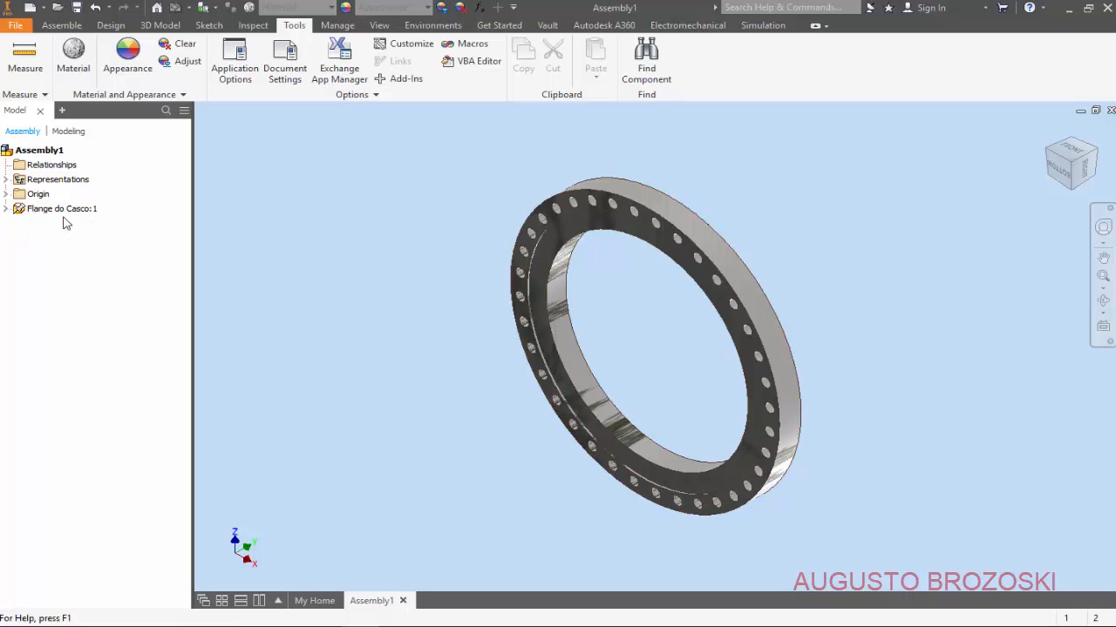
# Step: Save the new assembly as Shell in the Heat Exchanger Video folder
pyautogui.click(77, 8)
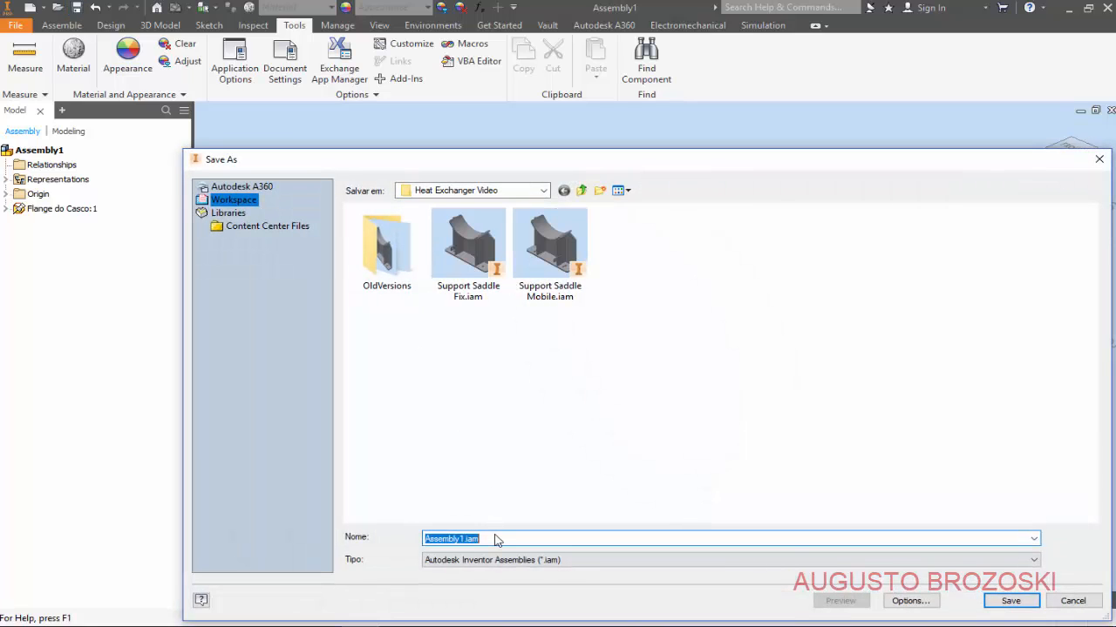
pyautogui.write('Shell')
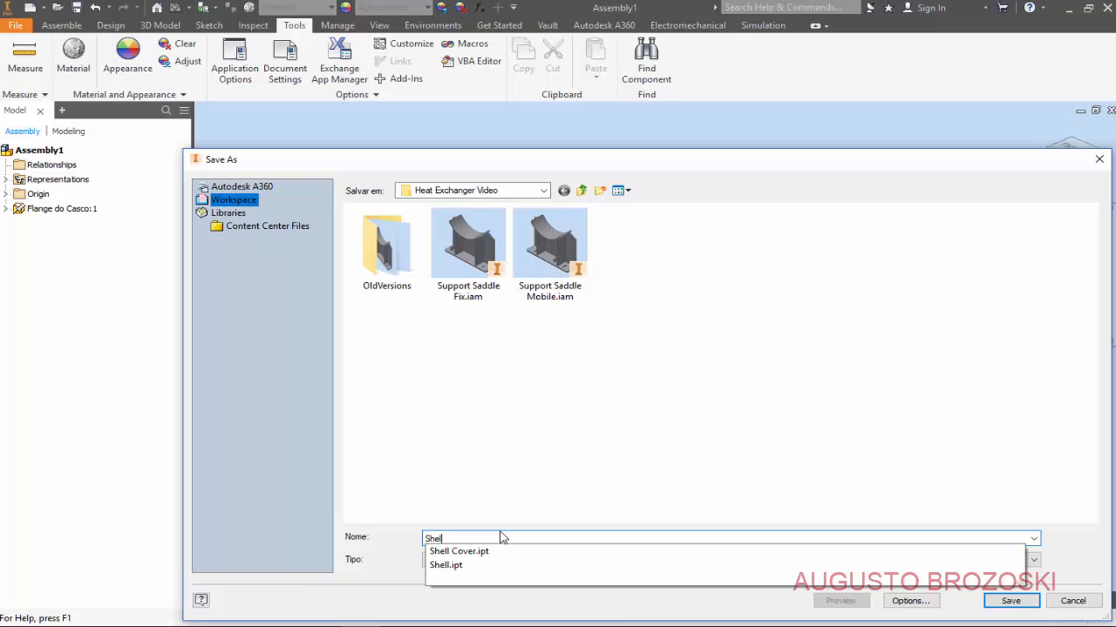
pyautogui.click(1010, 601)
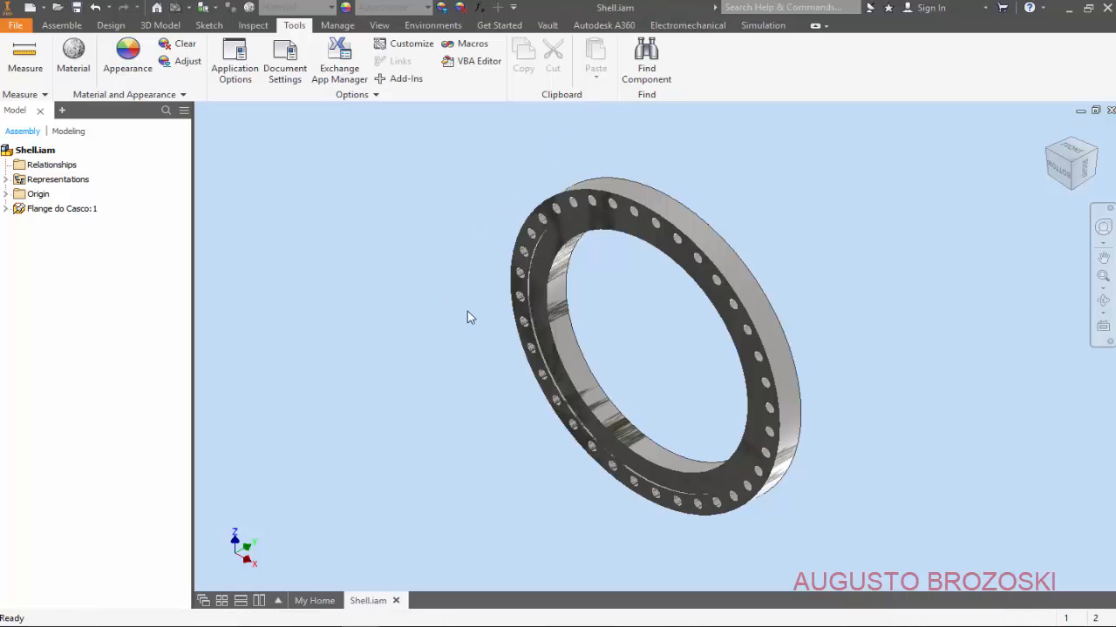
# Step: Examine how the flange's bolt holes sit relative to the assembly's YZ Plane, then return to the home view
pyautogui.click(1058, 171)
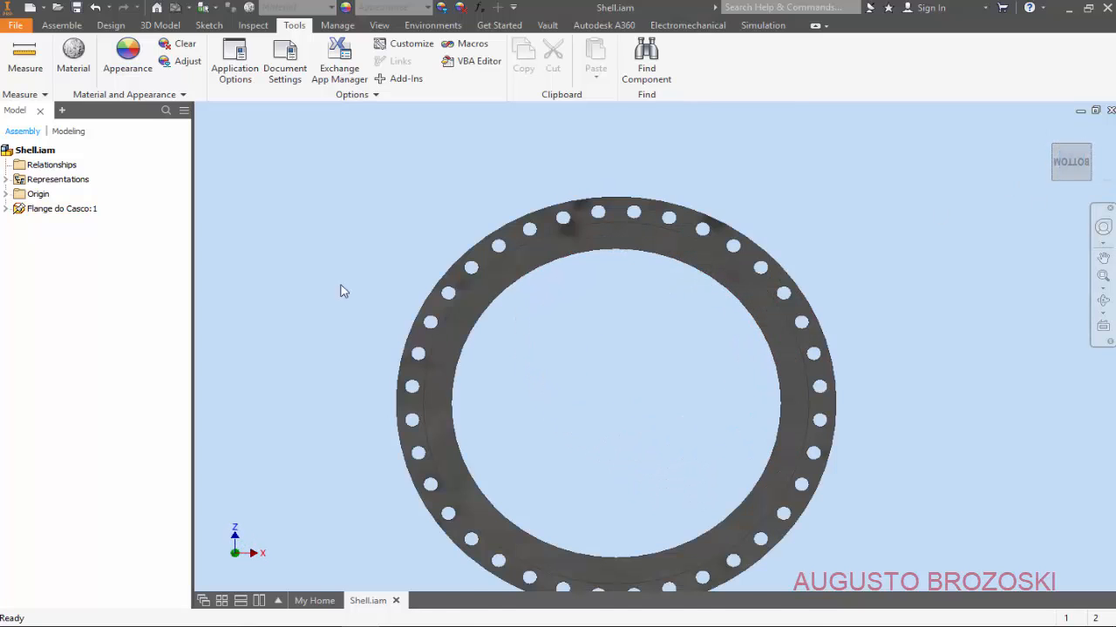
pyautogui.click(7, 195)
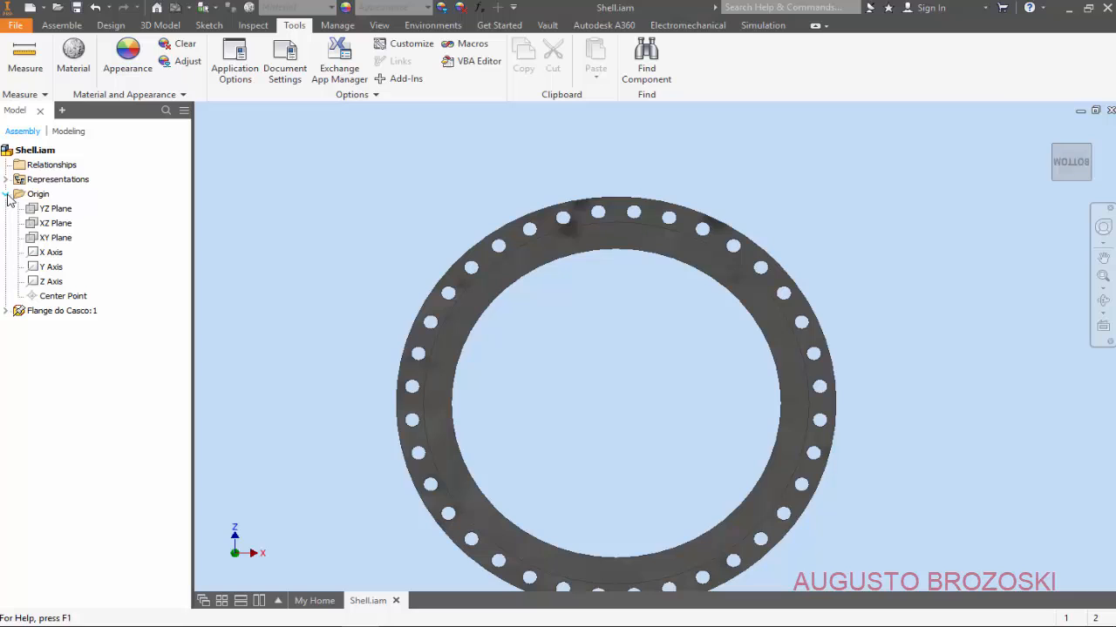
pyautogui.click(50, 214)
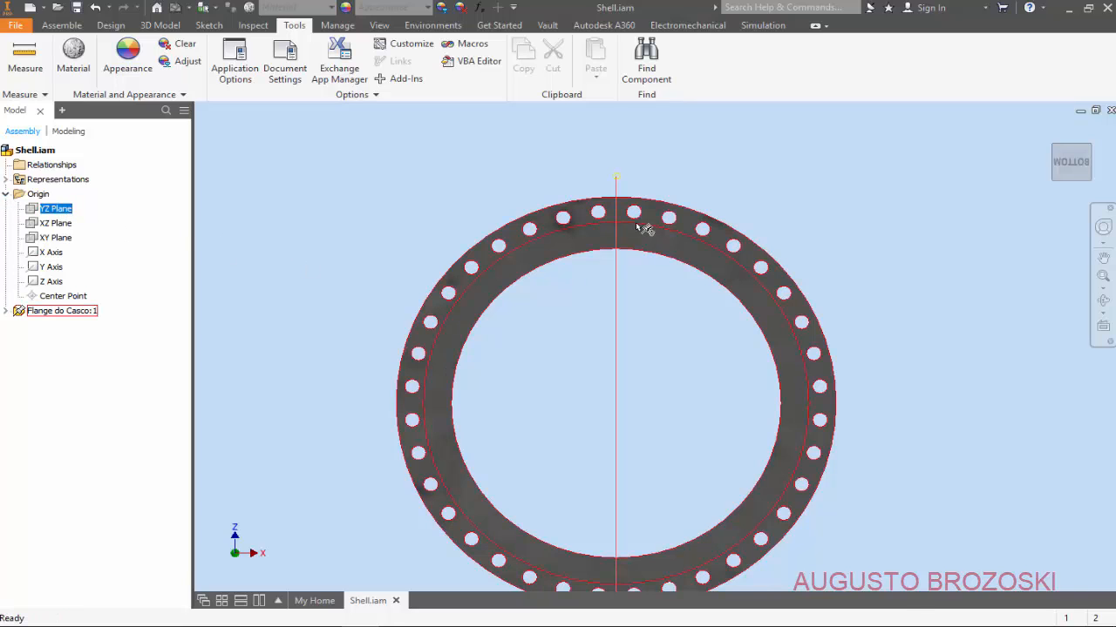
pyautogui.scroll(3, 645, 229)
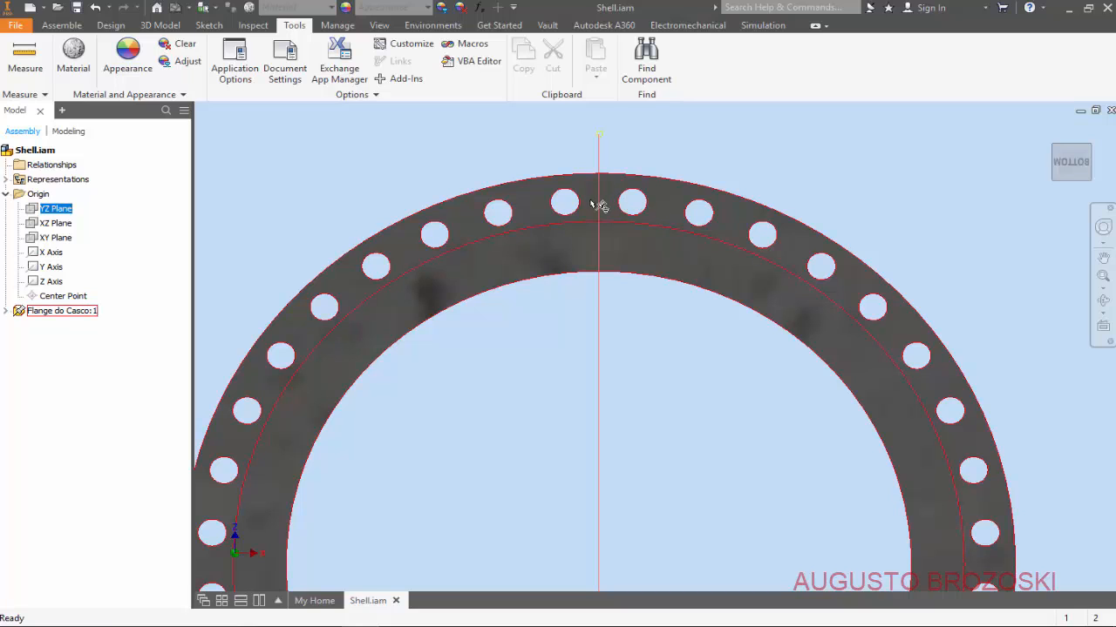
pyautogui.click(363, 164)
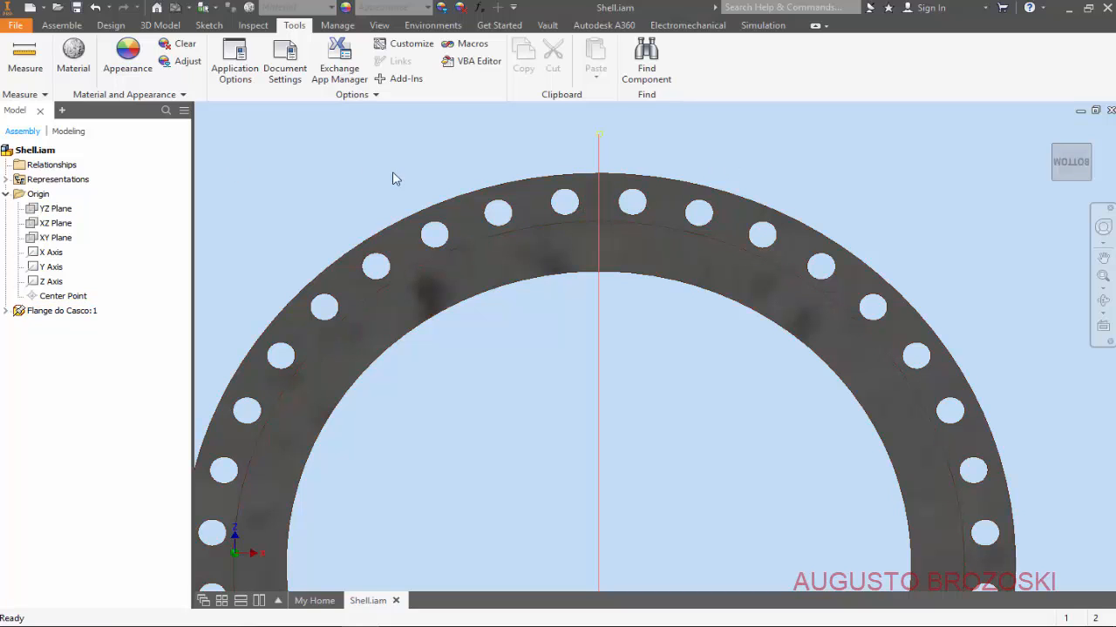
pyautogui.click(1049, 131)
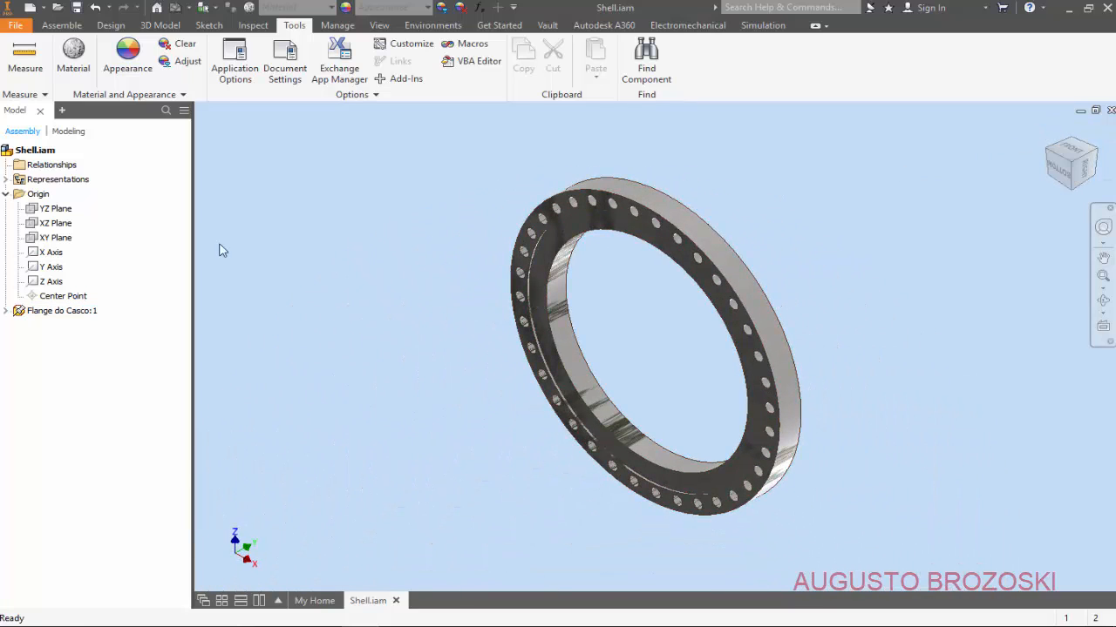
# Step: Place a single instance of Shell.ipt in the assembly beside the flange
pyautogui.click(61, 26)
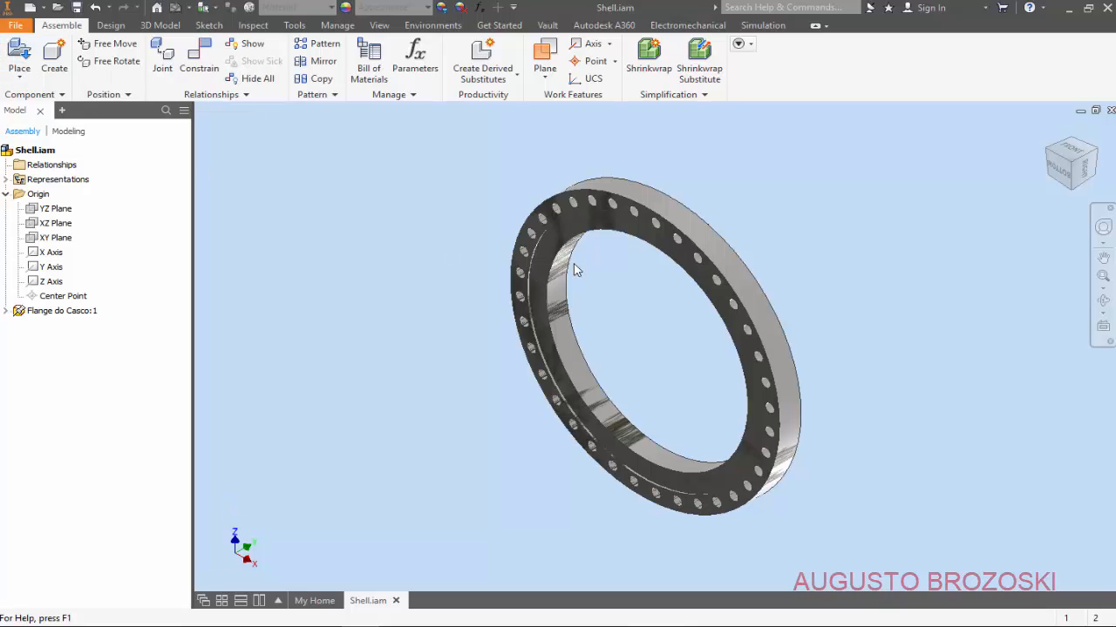
pyautogui.press('p')
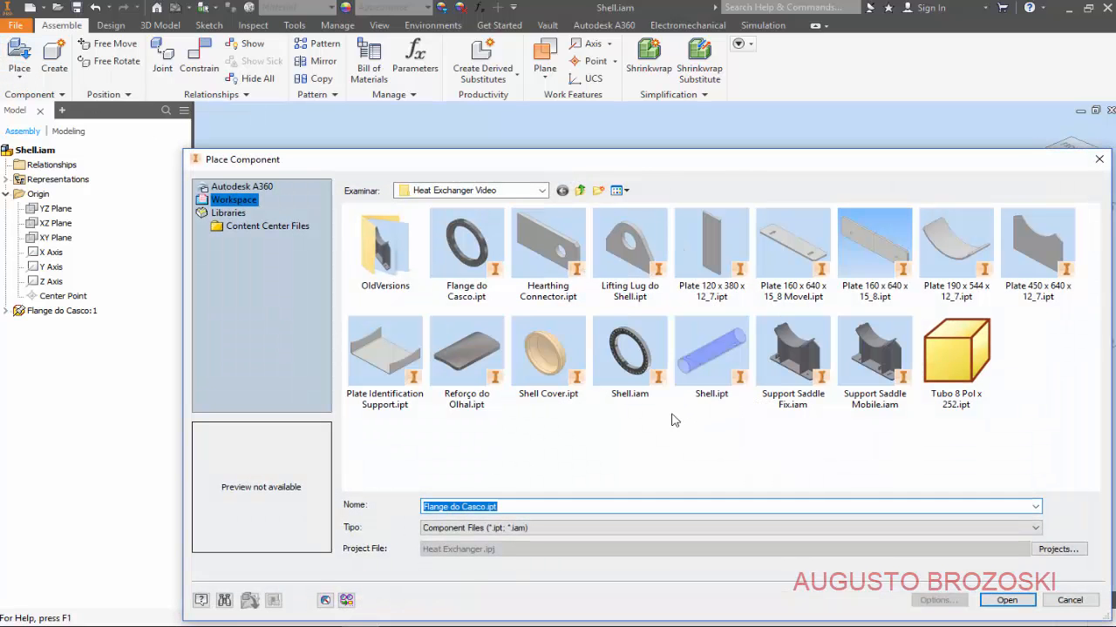
pyautogui.click(710, 358)
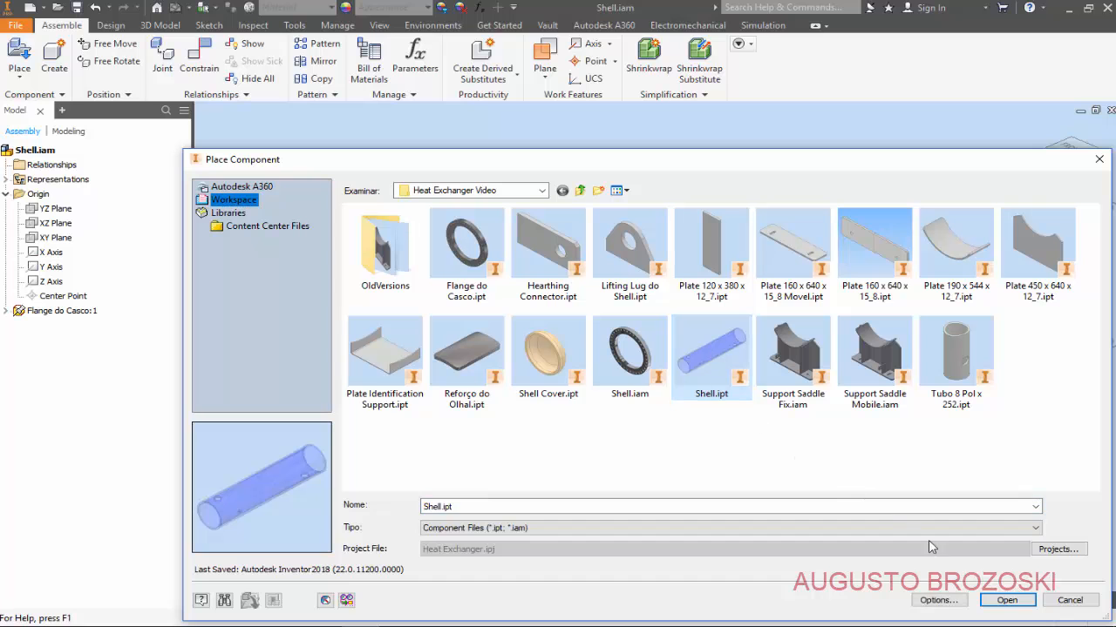
pyautogui.click(1006, 601)
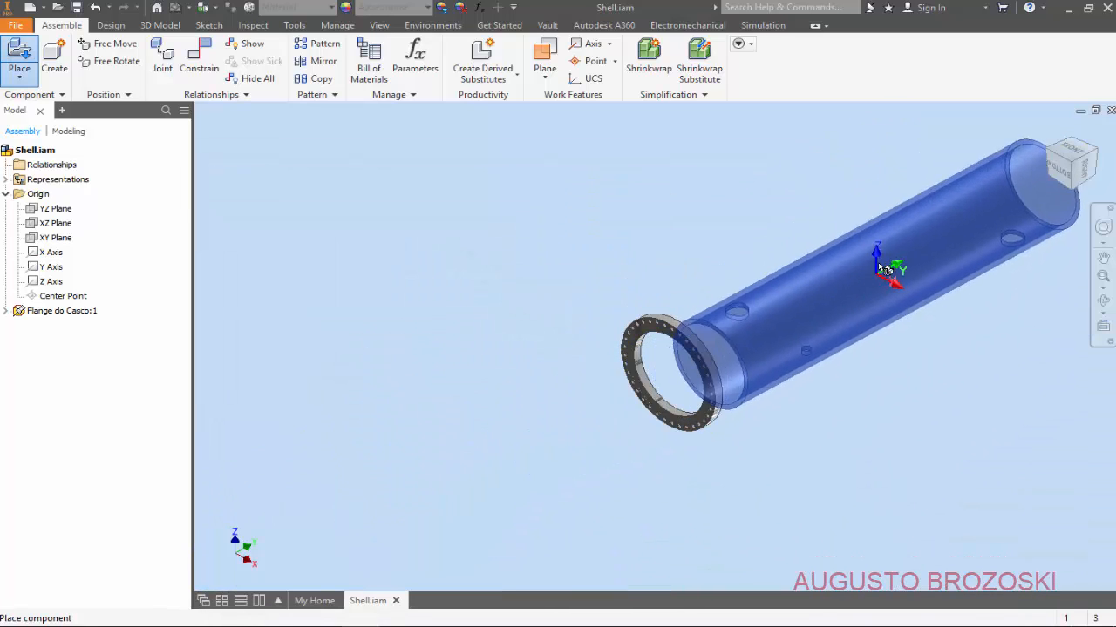
pyautogui.click(886, 263)
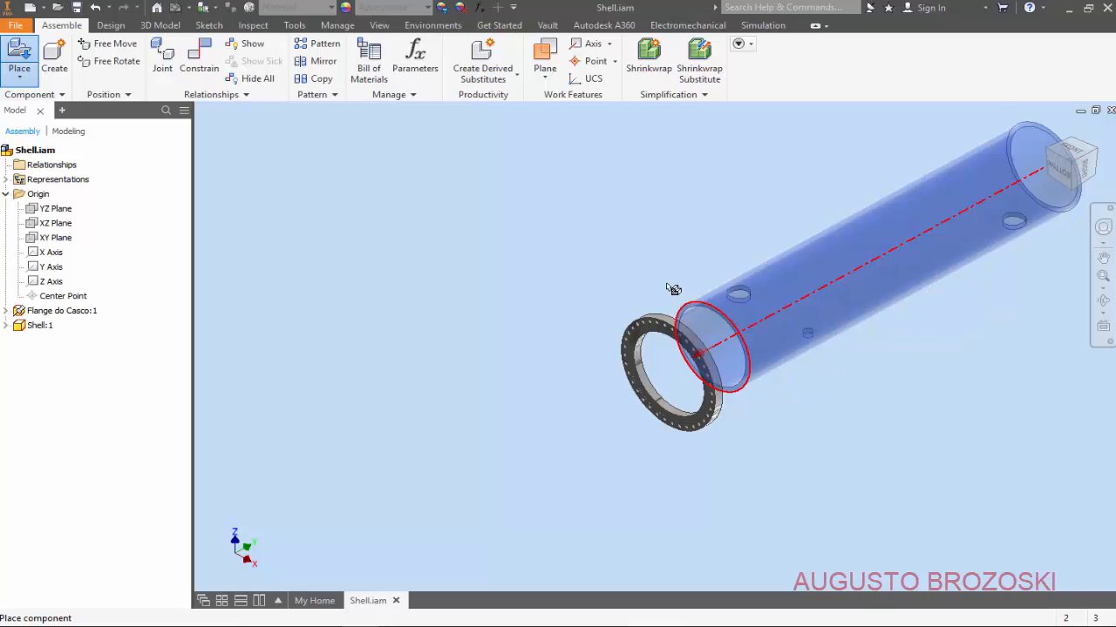
pyautogui.press('Escape')
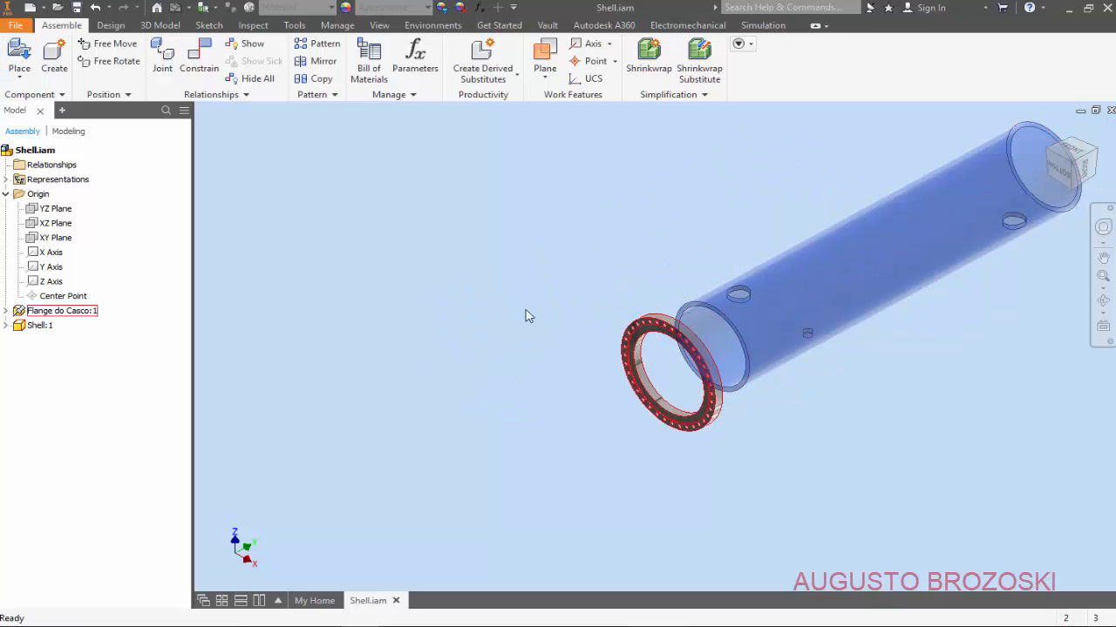
# Step: Apply an Insert constraint with 0 mm offset between the outer edge of the shell's near end and the flange's bore edge
pyautogui.click(199, 70)
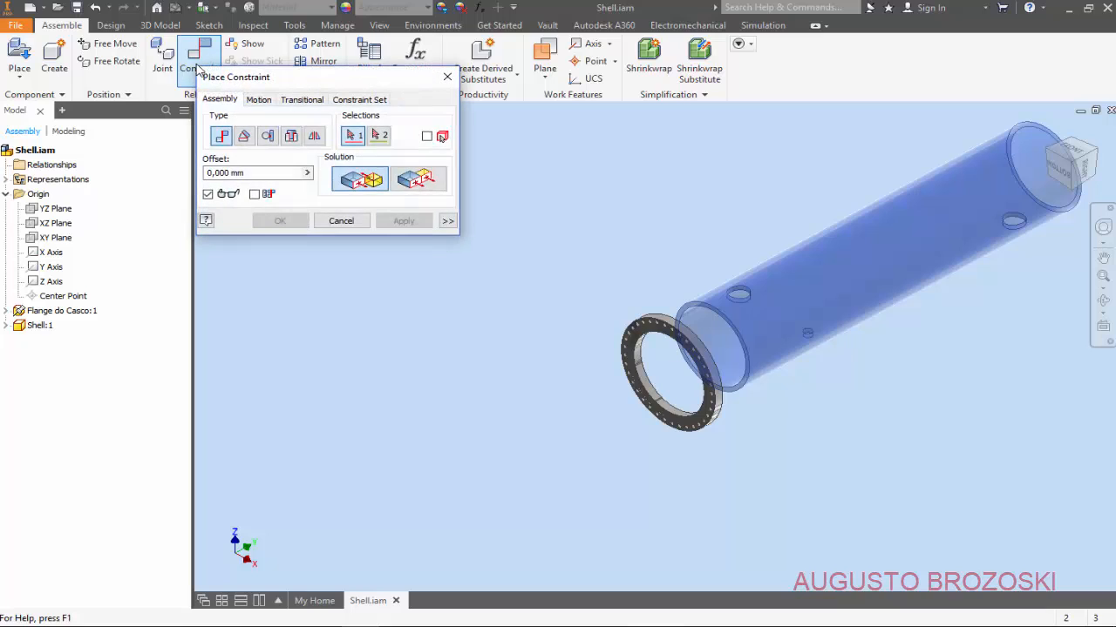
pyautogui.click(291, 138)
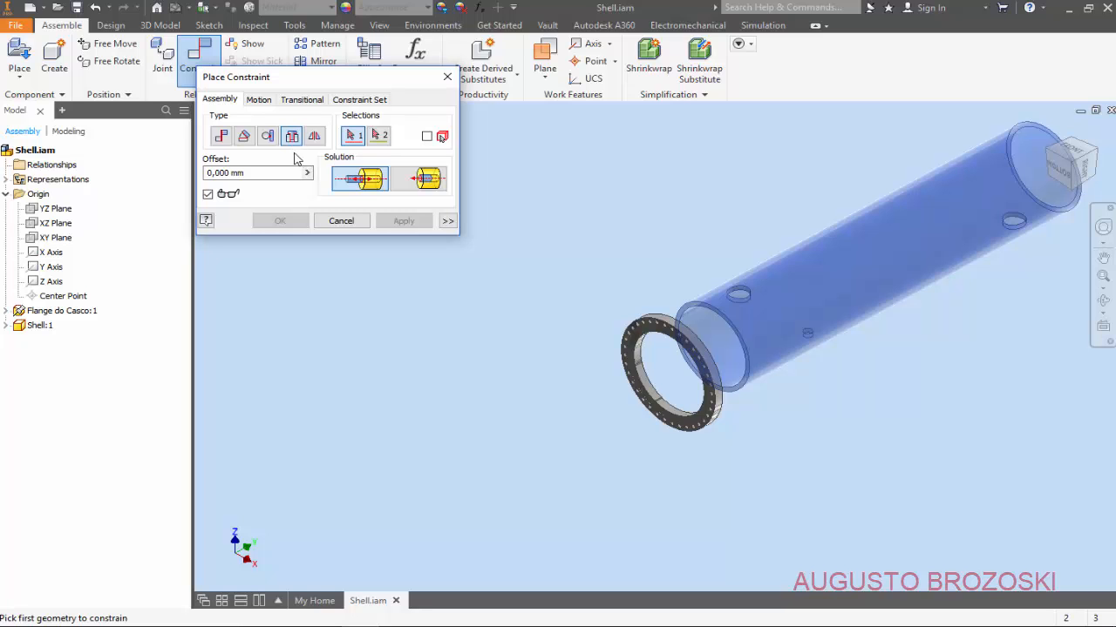
pyautogui.scroll(-5, 748, 345)
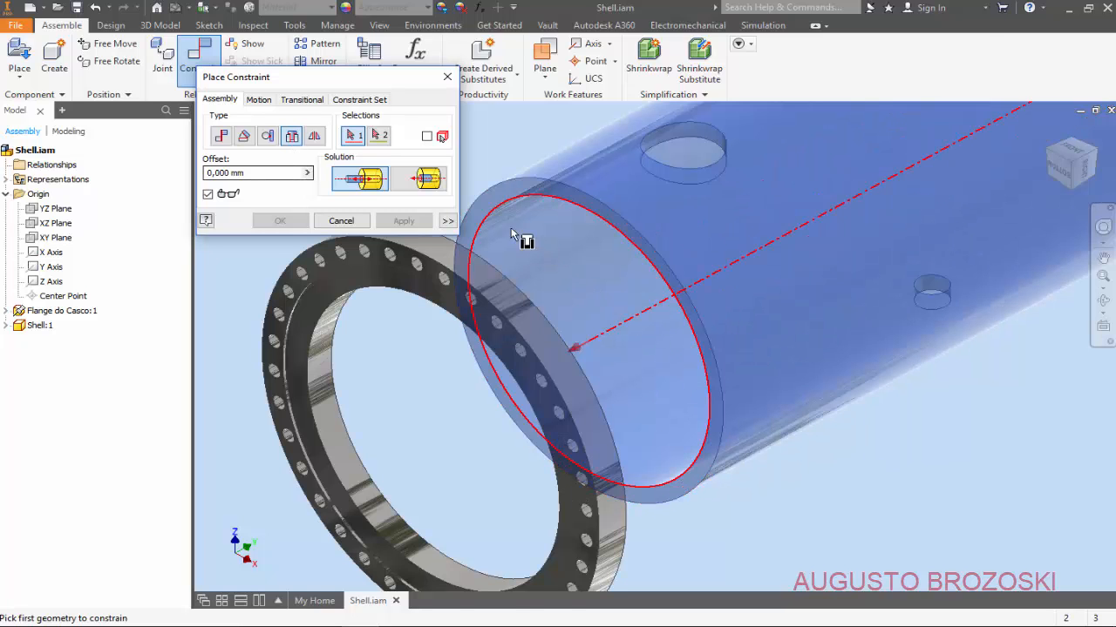
pyautogui.click(487, 192)
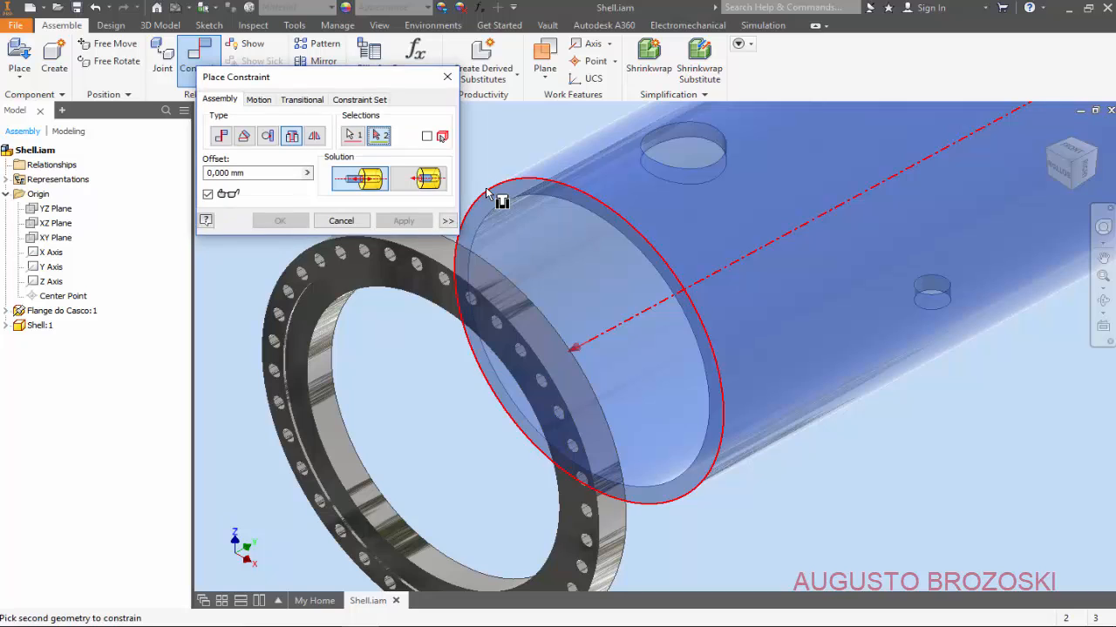
pyautogui.scroll(5, 592, 253)
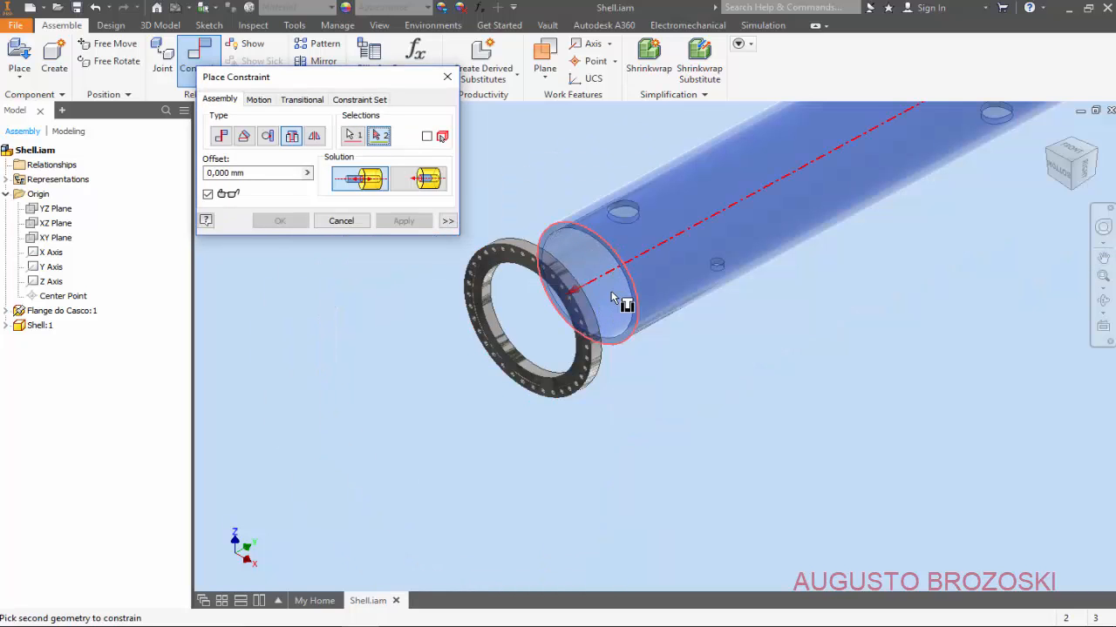
pyautogui.keyDown('shift'); pyautogui.moveTo(622, 302); pyautogui.dragTo(555, 333, button='middle'); pyautogui.keyUp('shift')
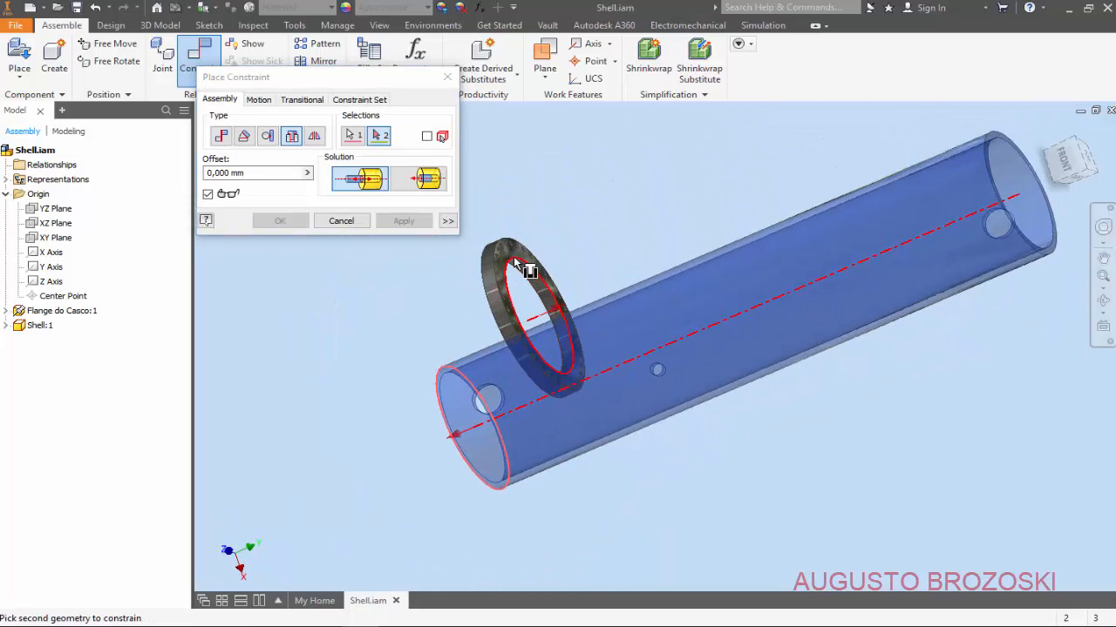
pyautogui.scroll(-6, 519, 261)
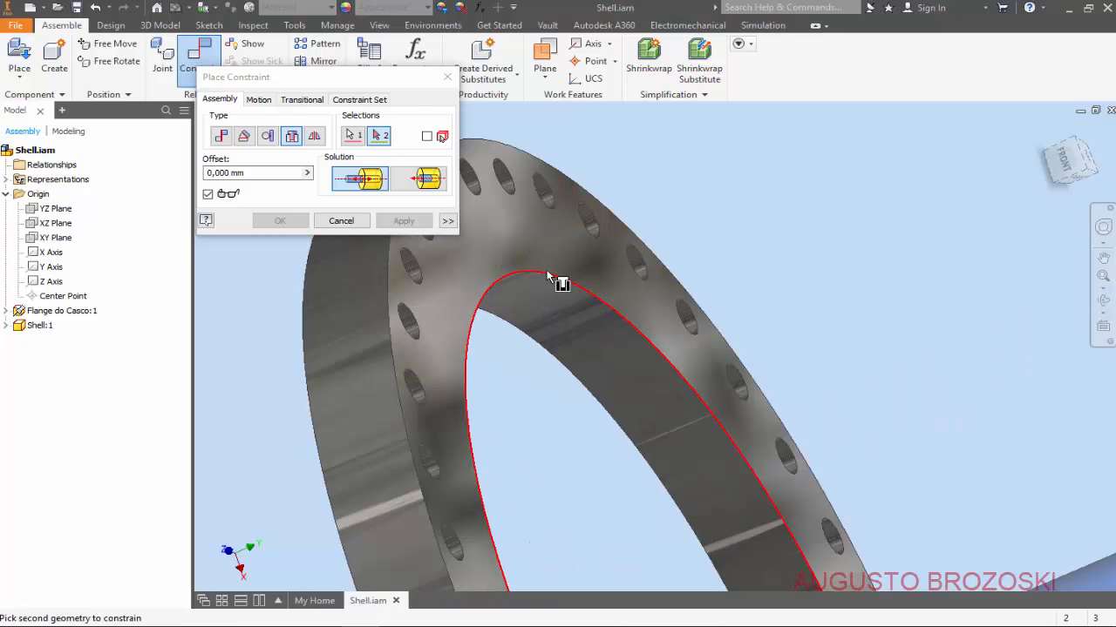
pyautogui.click(549, 276)
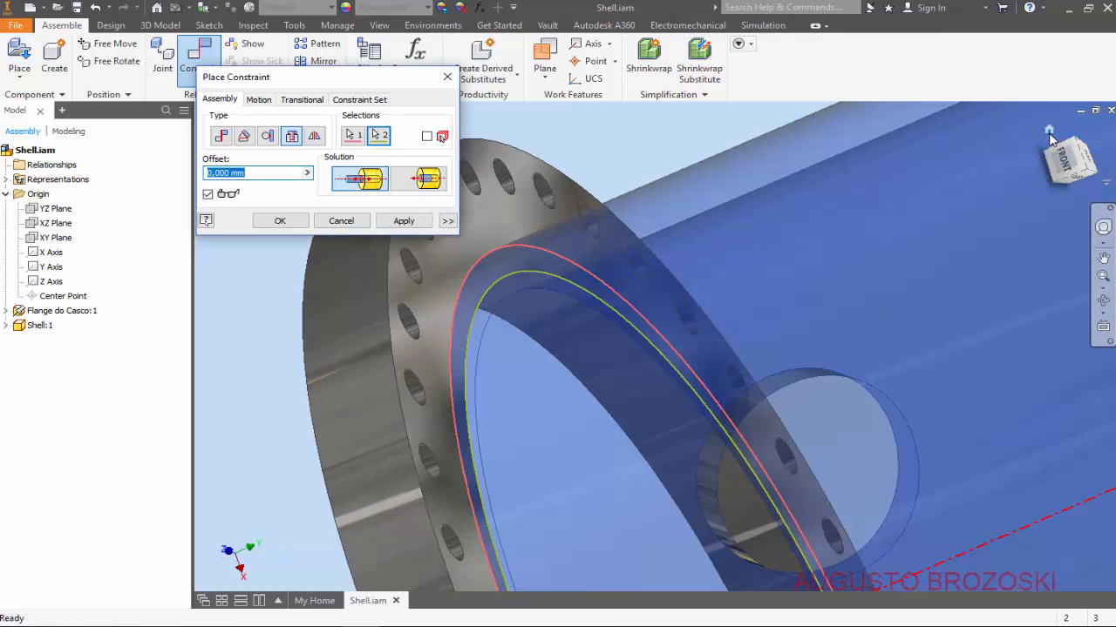
pyautogui.click(1050, 132)
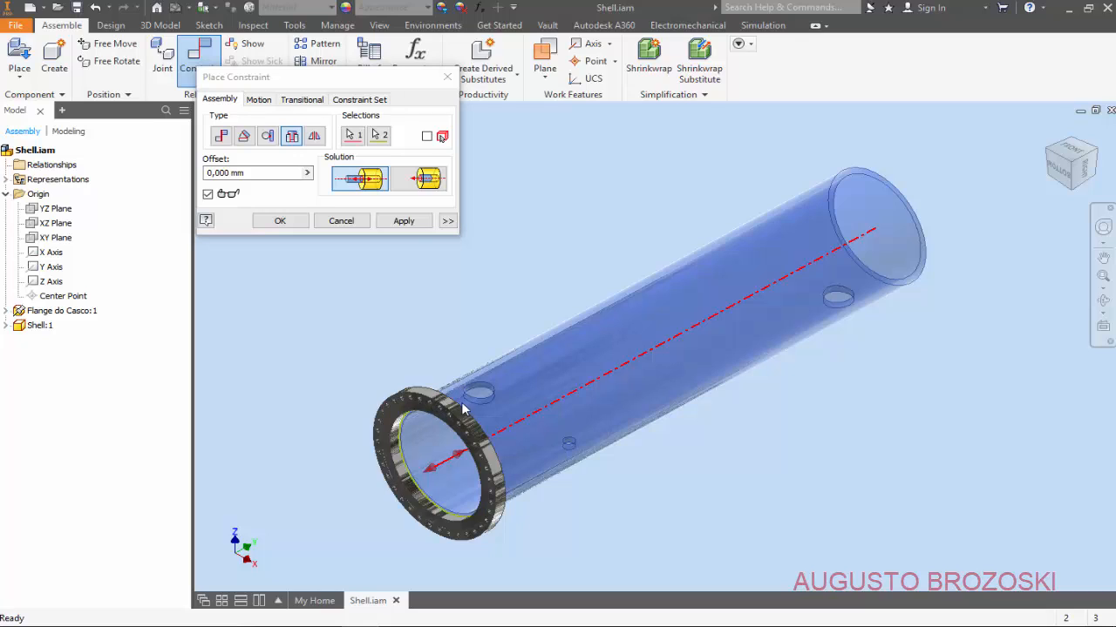
pyautogui.click(413, 223)
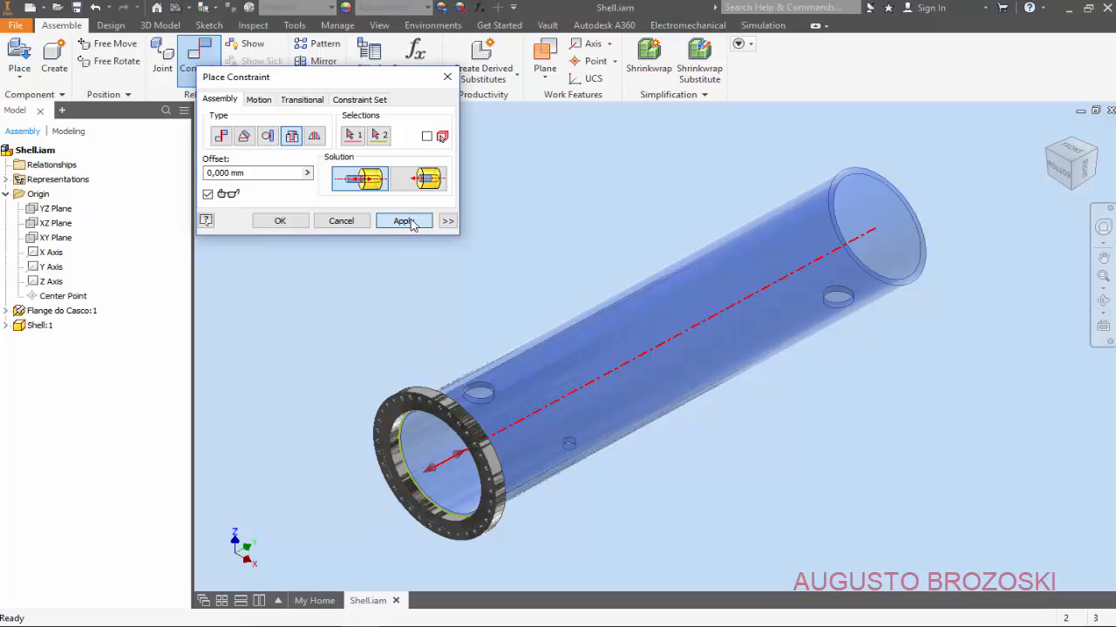
pyautogui.click(412, 223)
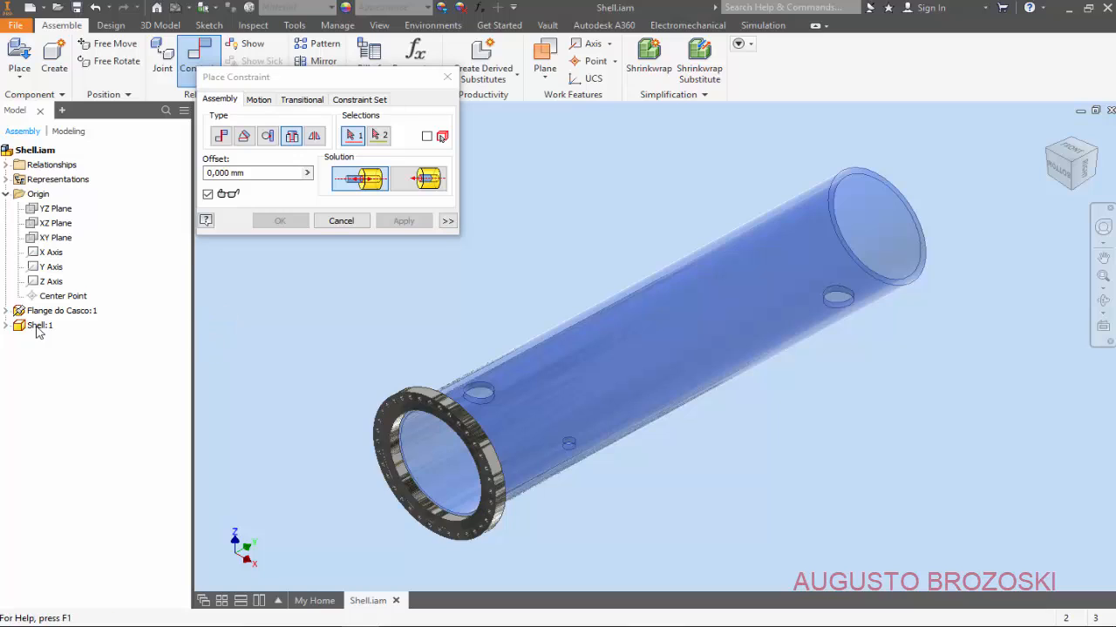
# Step: Apply a Flush constraint with 0 mm offset between the shell's YZ Plane and the assembly's YZ Plane
pyautogui.click(7, 326)
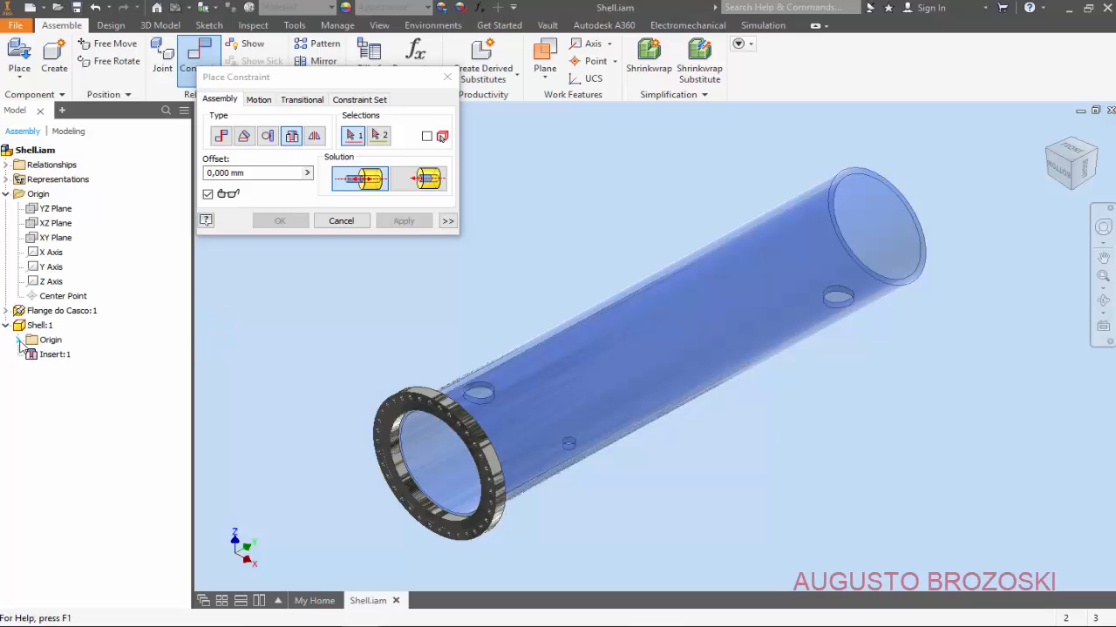
pyautogui.click(20, 340)
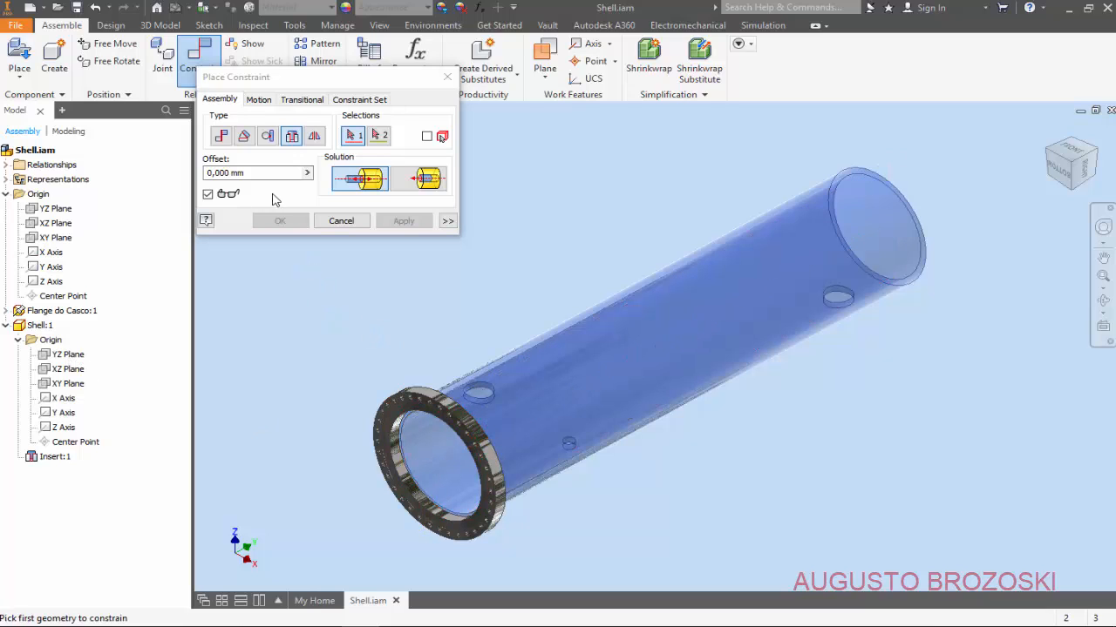
pyautogui.click(222, 138)
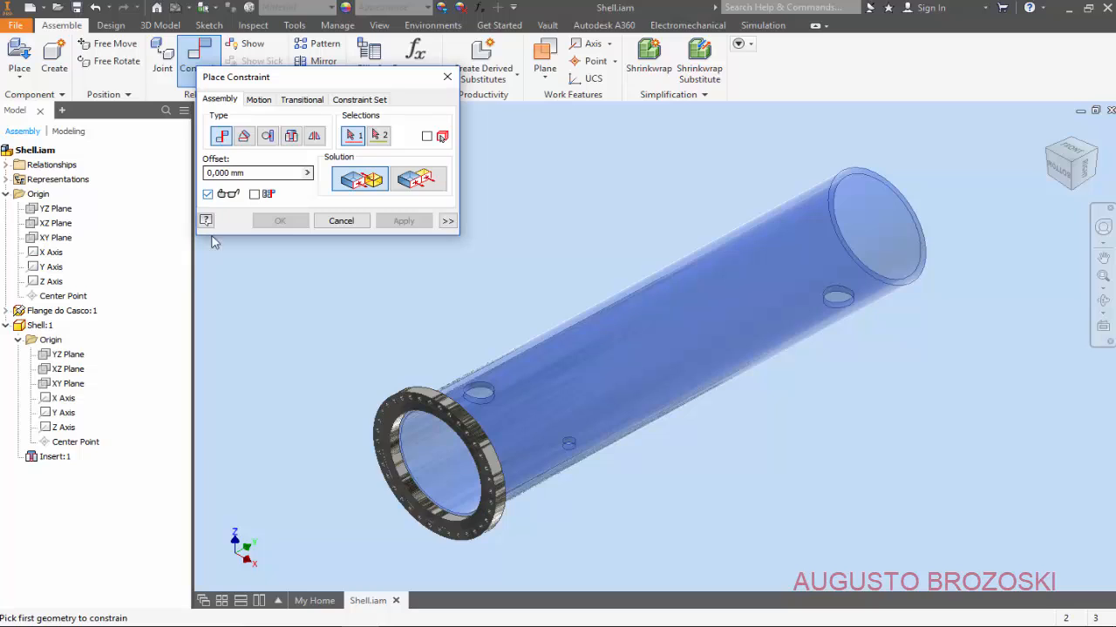
pyautogui.click(74, 361)
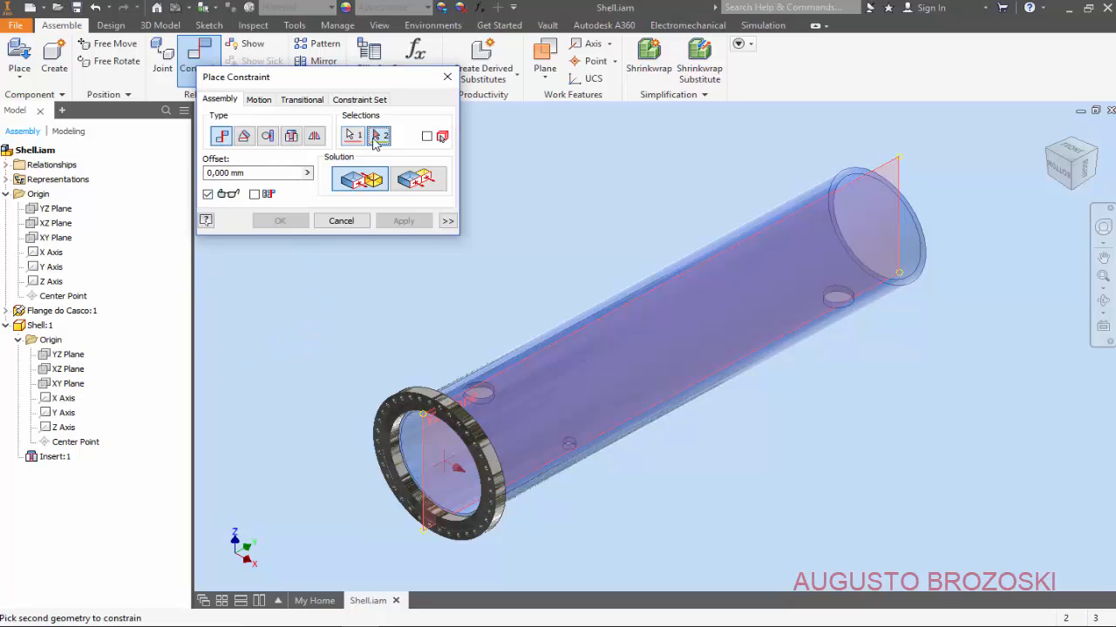
pyautogui.click(56, 210)
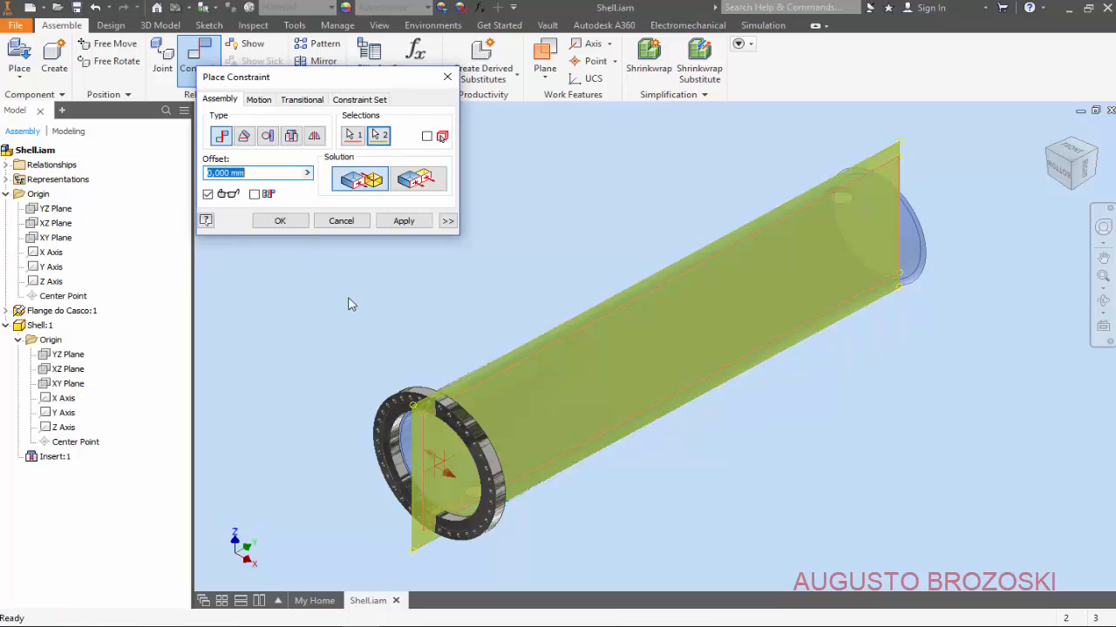
pyautogui.click(416, 179)
pyautogui.scroll(-5, 488, 407)
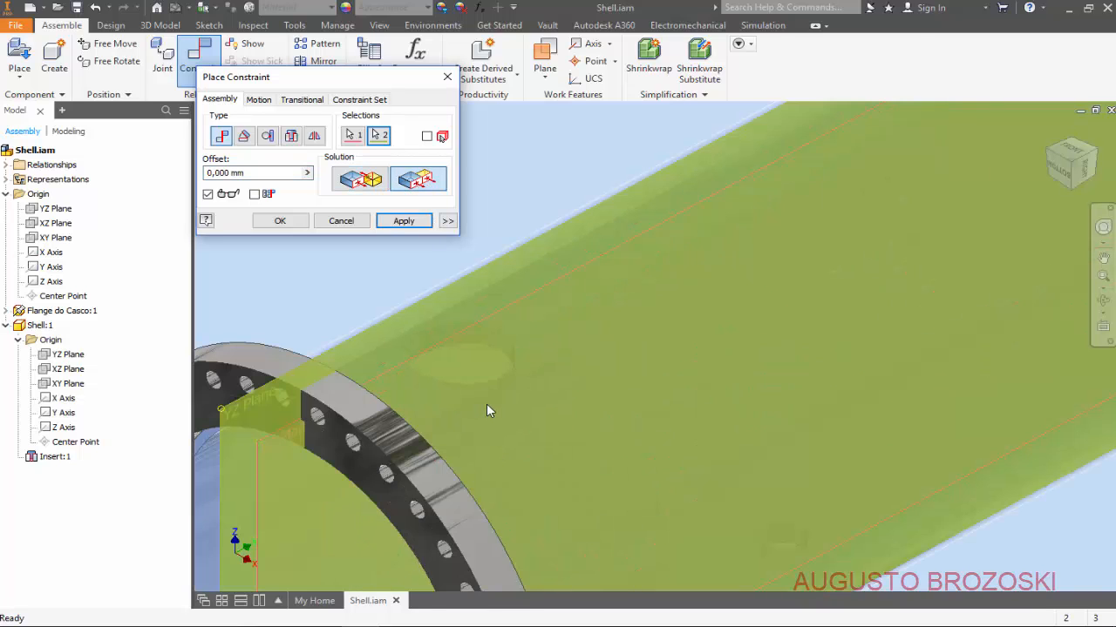
pyautogui.scroll(4, 527, 361)
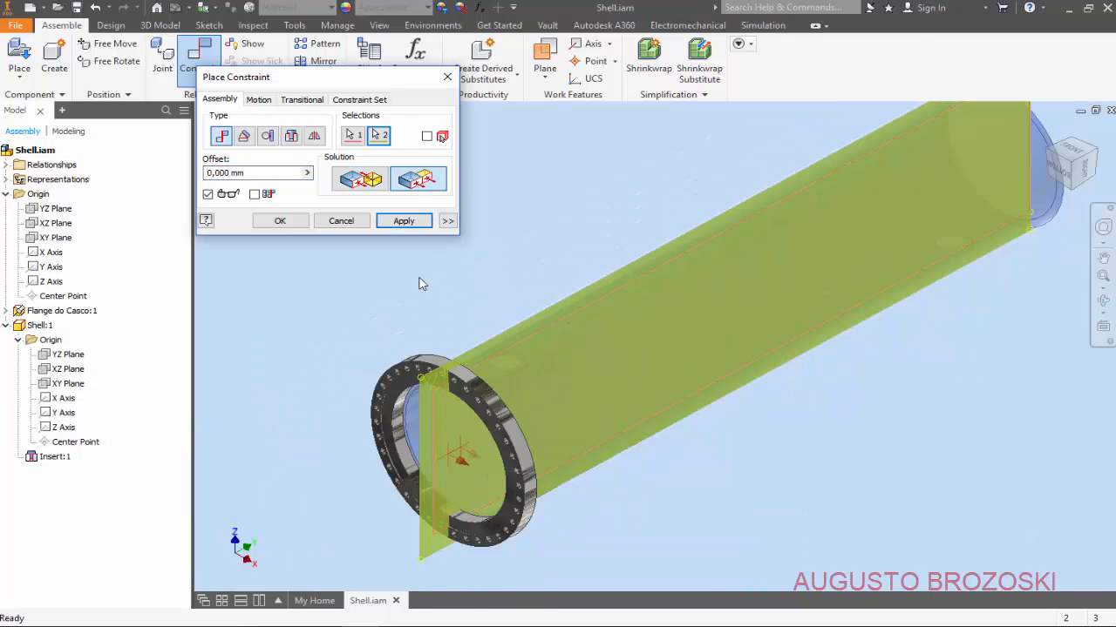
pyautogui.click(386, 223)
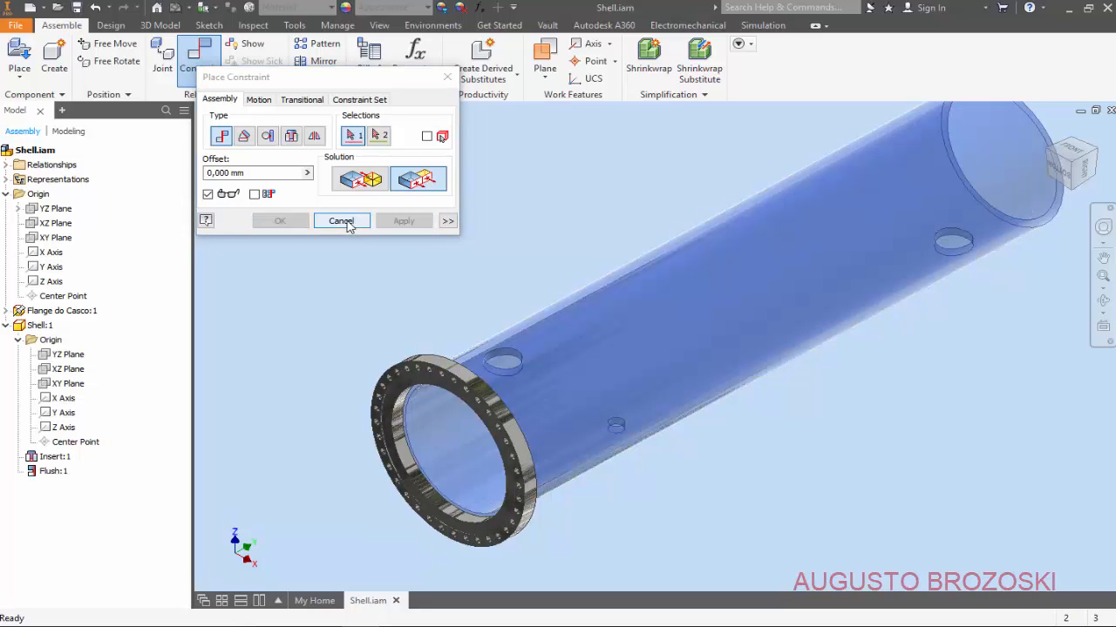
pyautogui.click(341, 220)
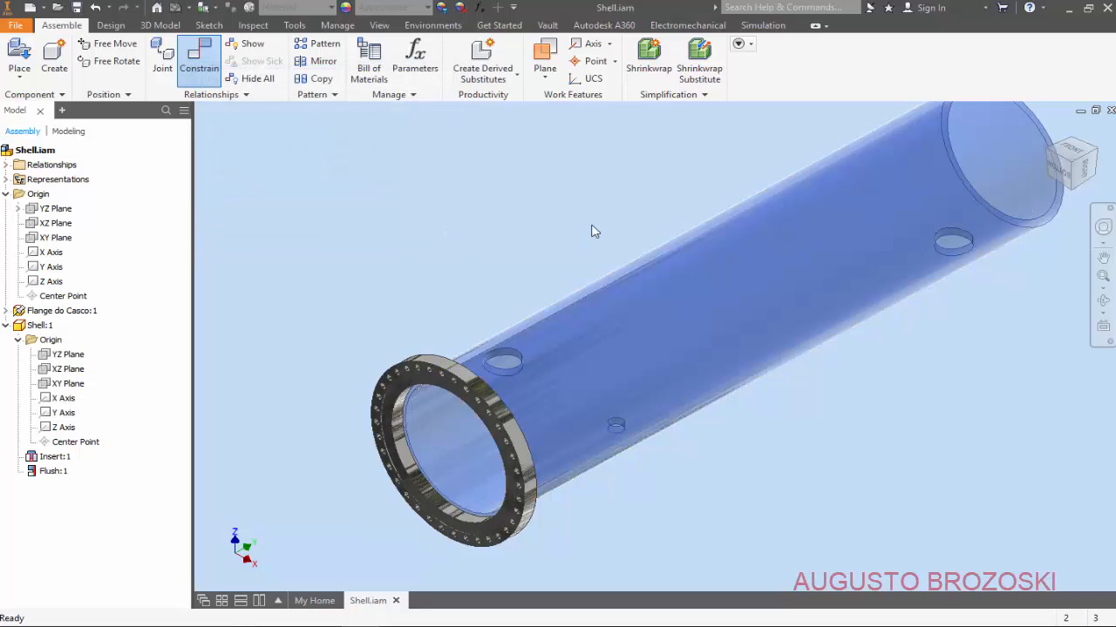
pyautogui.click(1050, 133)
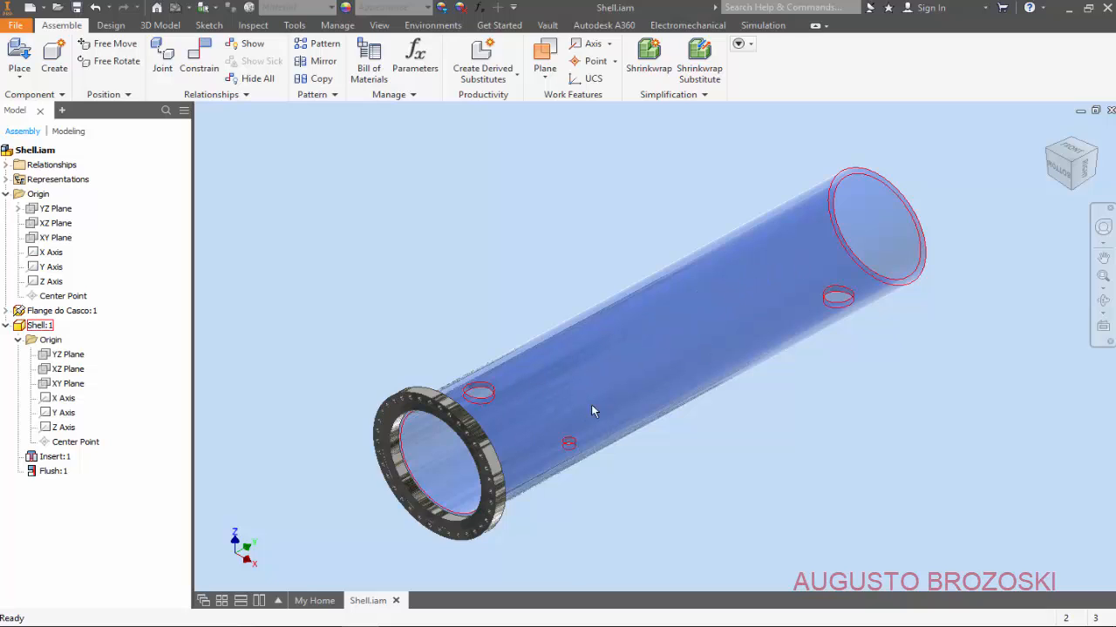
pyautogui.click(6, 325)
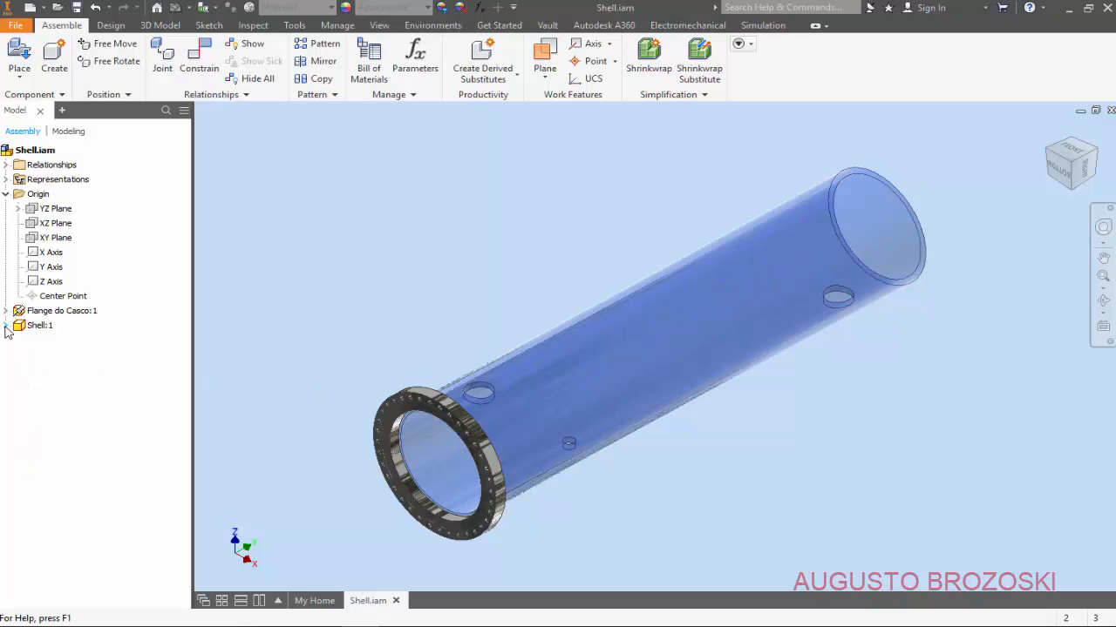
pyautogui.click(7, 194)
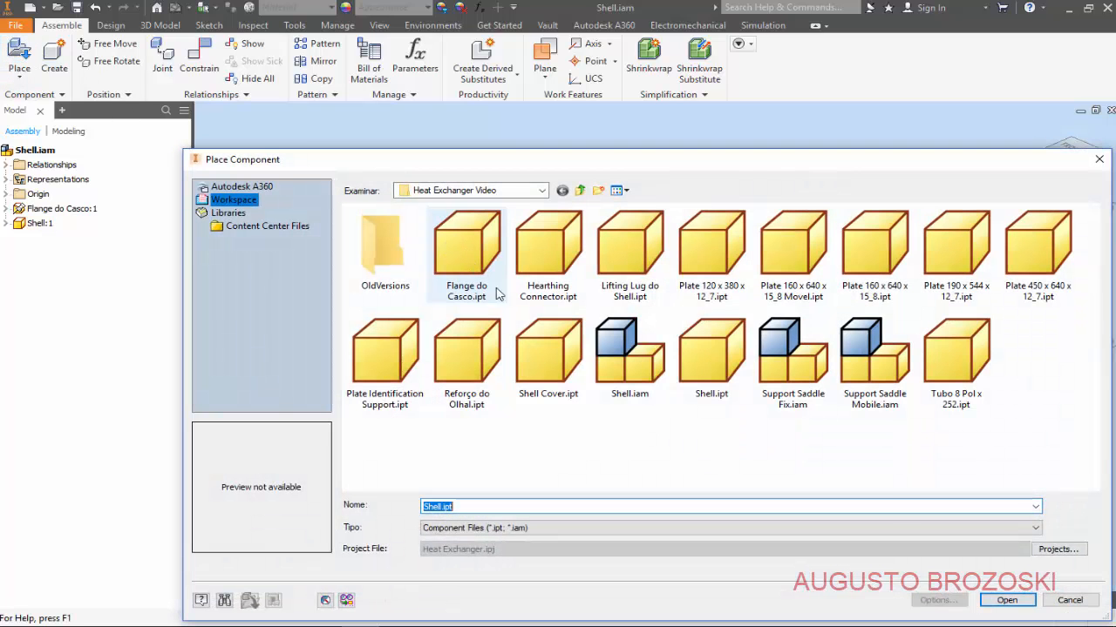
# Step: Place a single instance of Shell Cover.ipt in the assembly just beyond the shell's open far end
pyautogui.click(548, 357)
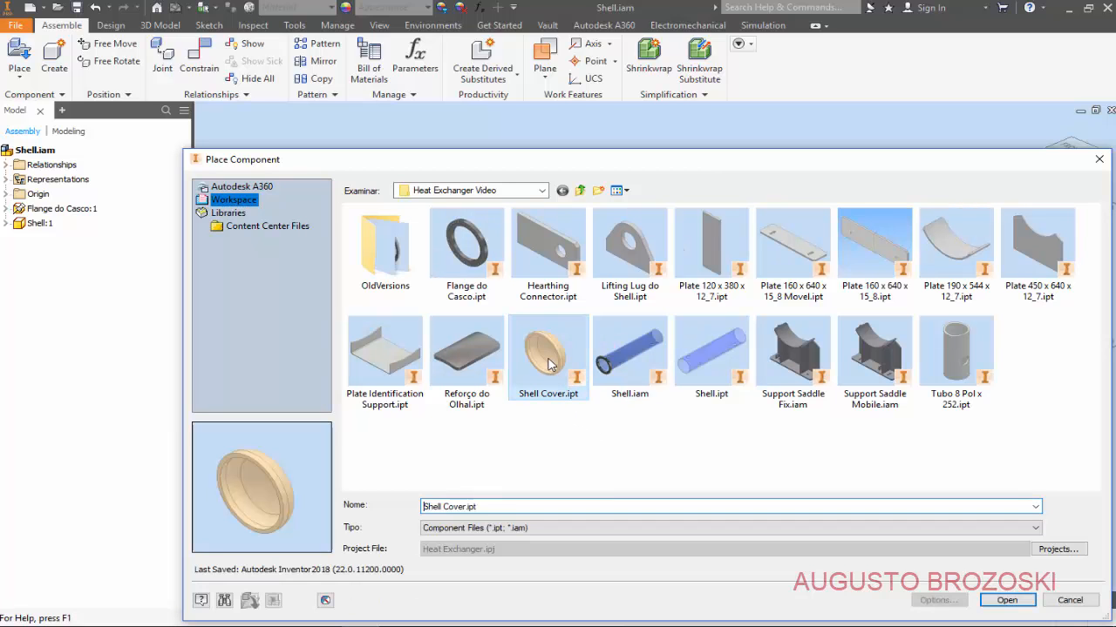
pyautogui.click(1004, 600)
pyautogui.scroll(-3, 827, 320)
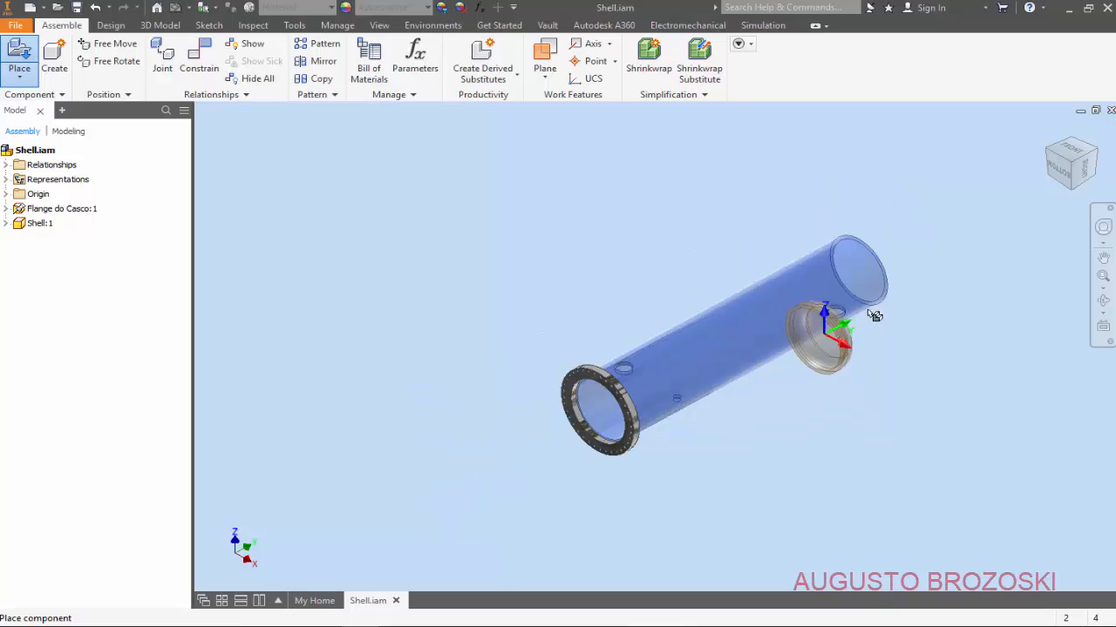
pyautogui.scroll(4, 907, 253)
pyautogui.scroll(3, 898, 251)
pyautogui.click(851, 244)
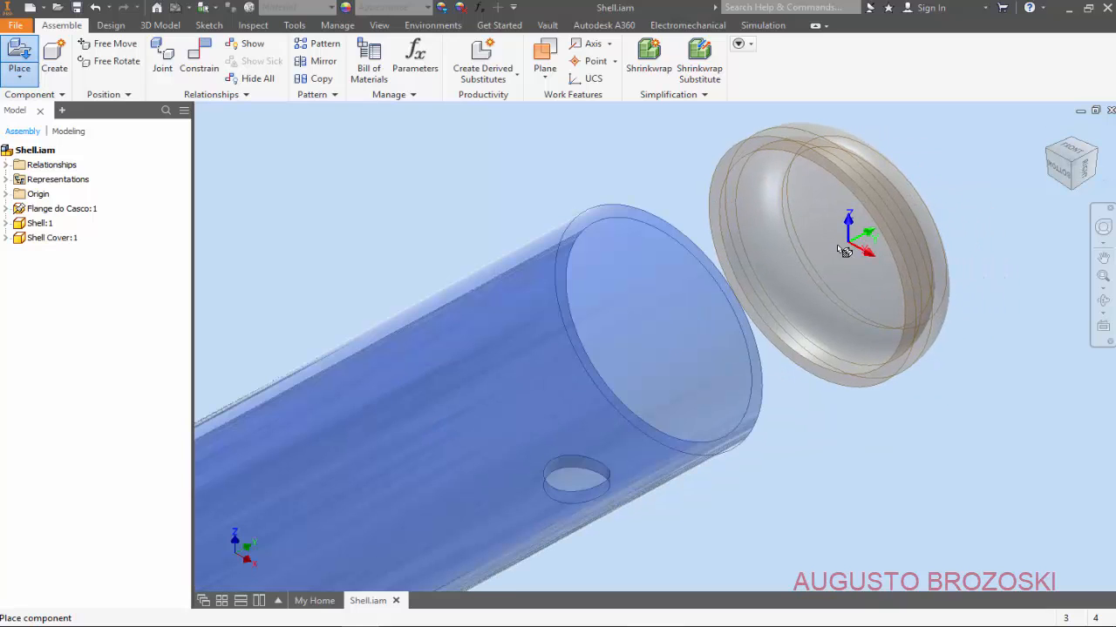
pyautogui.scroll(3, 680, 193)
pyautogui.press('Escape')
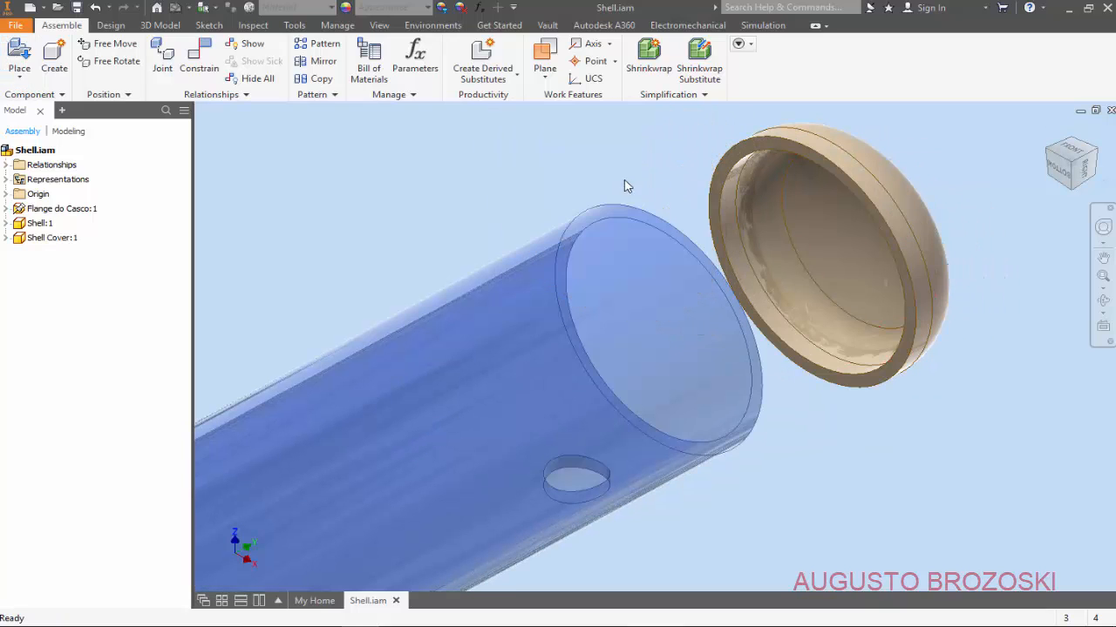
# Step: Apply an opposed Insert constraint with 0 mm offset between the shell cover's outer rim edge and the outer edge of the shell's far end
pyautogui.click(199, 61)
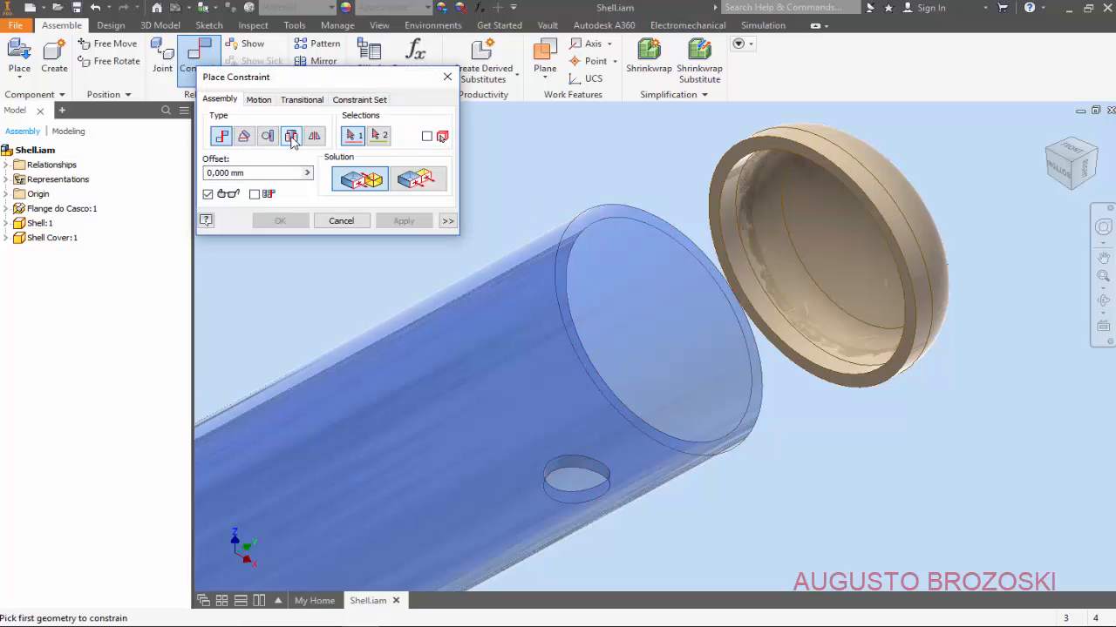
pyautogui.click(291, 136)
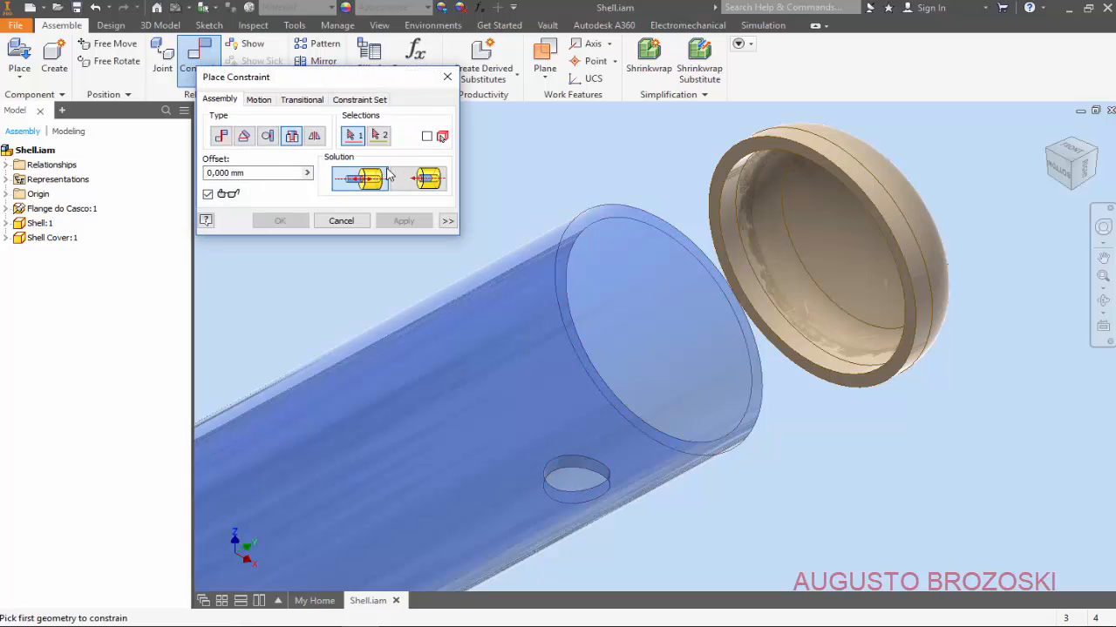
pyautogui.click(716, 158)
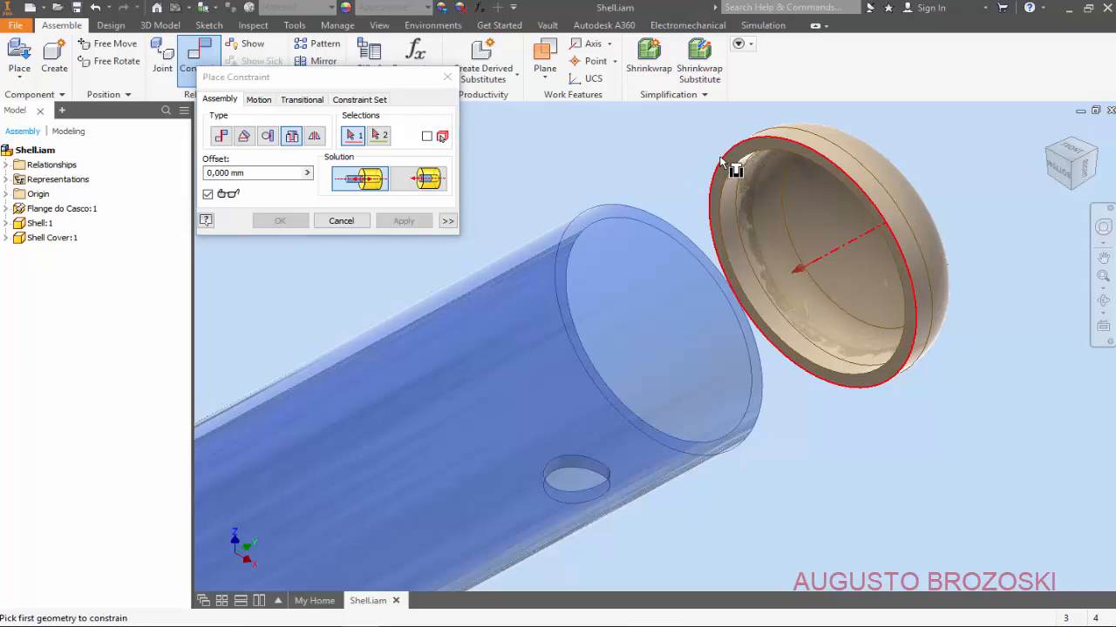
pyautogui.click(638, 212)
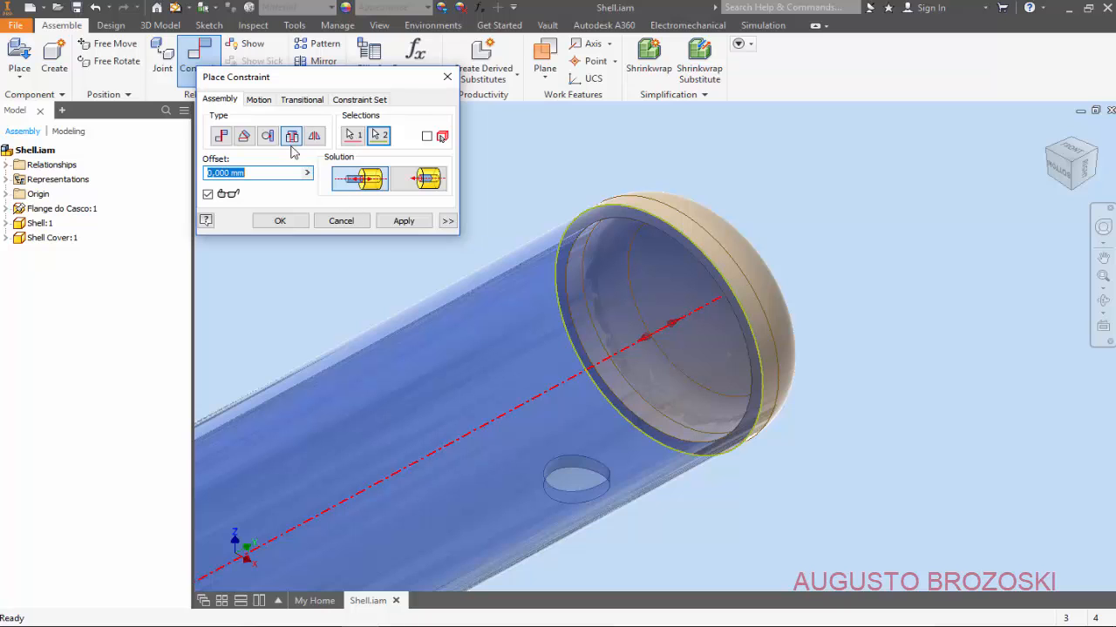
pyautogui.click(403, 221)
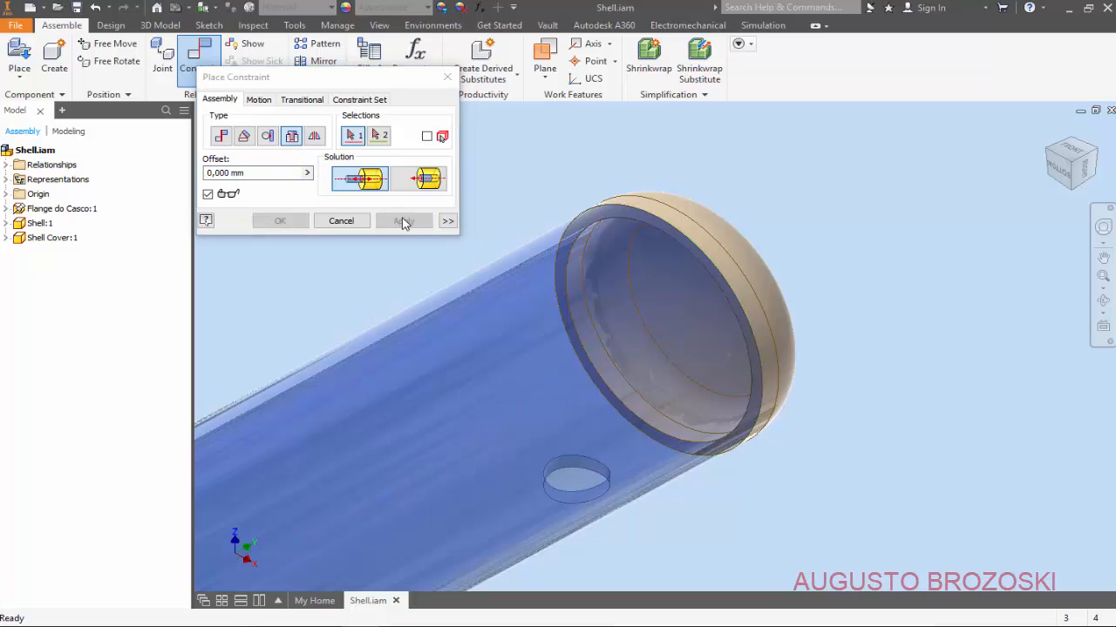
# Step: Apply a Mate constraint with 0 mm offset between the shell cover's YZ Plane and the assembly's YZ Plane
pyautogui.scroll(-4, 782, 236)
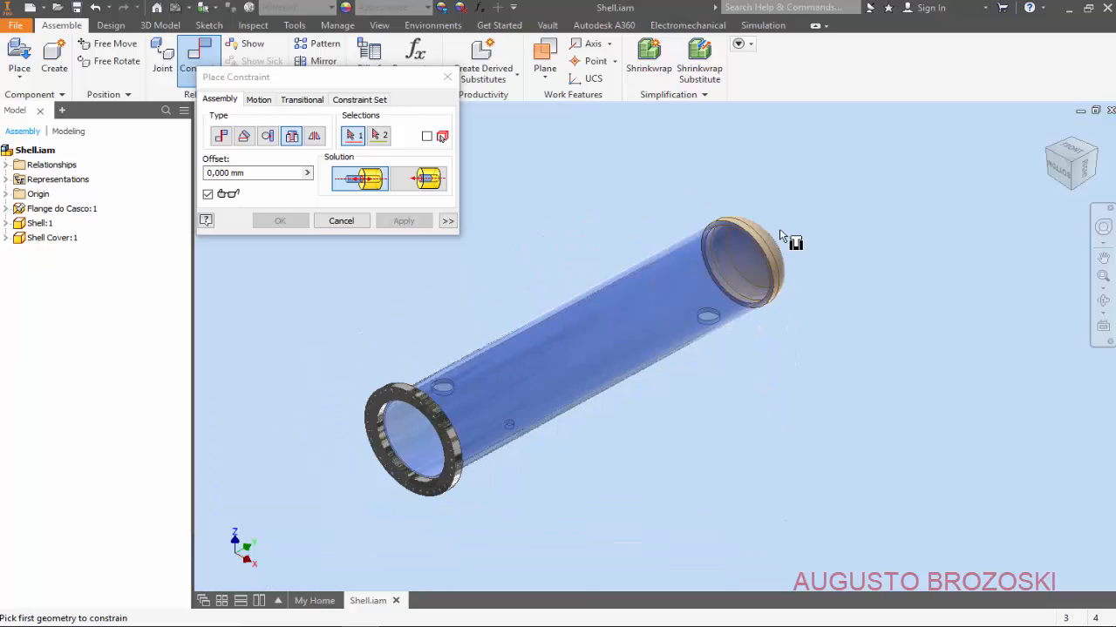
pyautogui.click(7, 237)
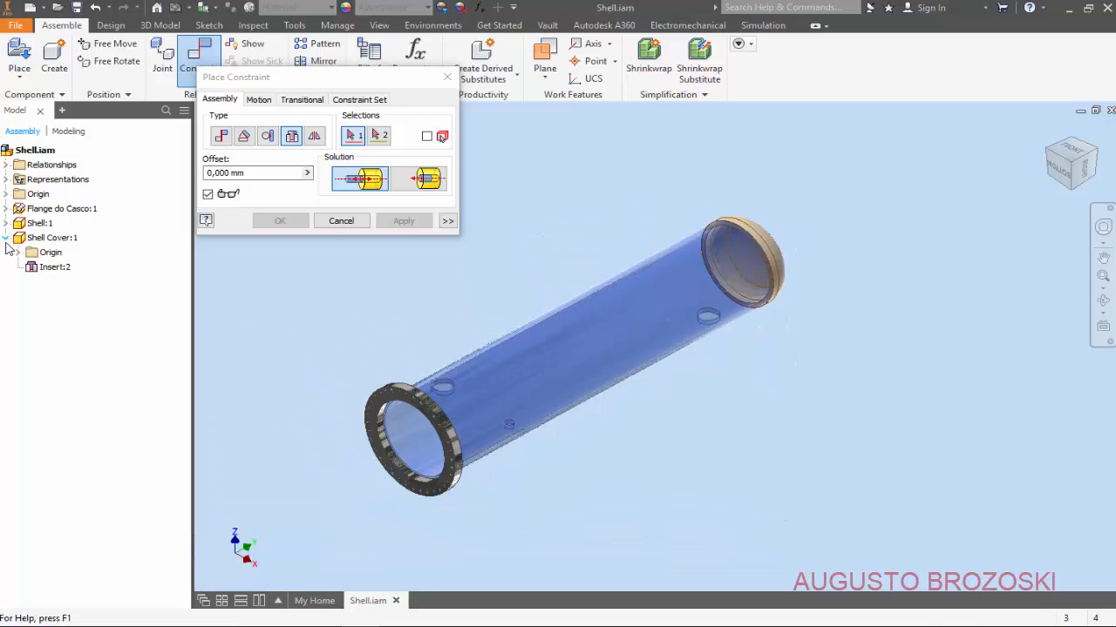
pyautogui.click(19, 253)
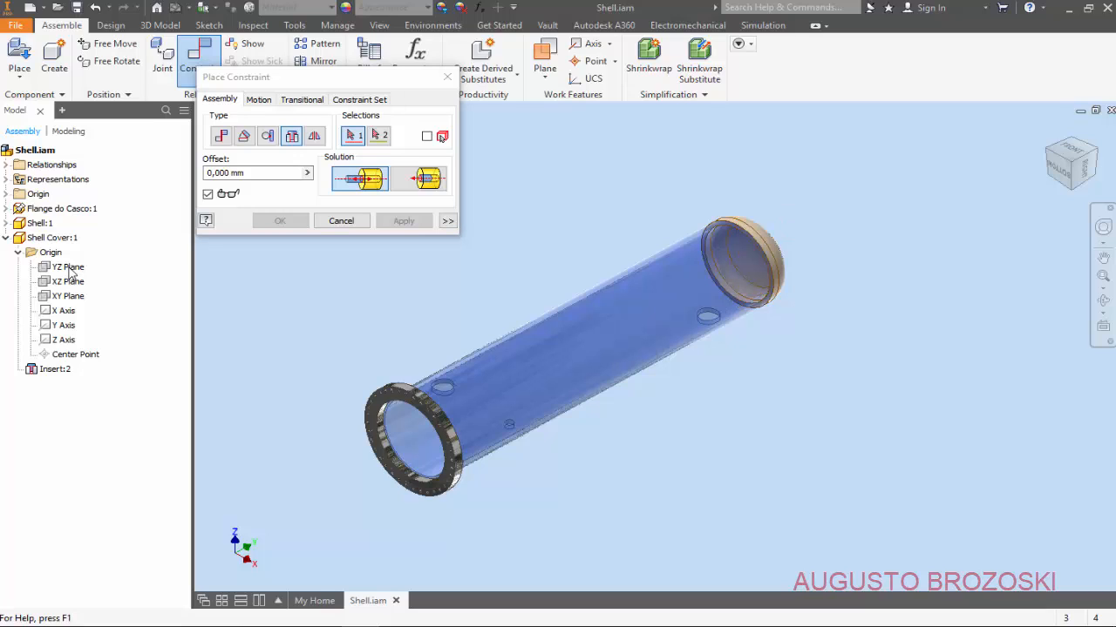
pyautogui.click(222, 137)
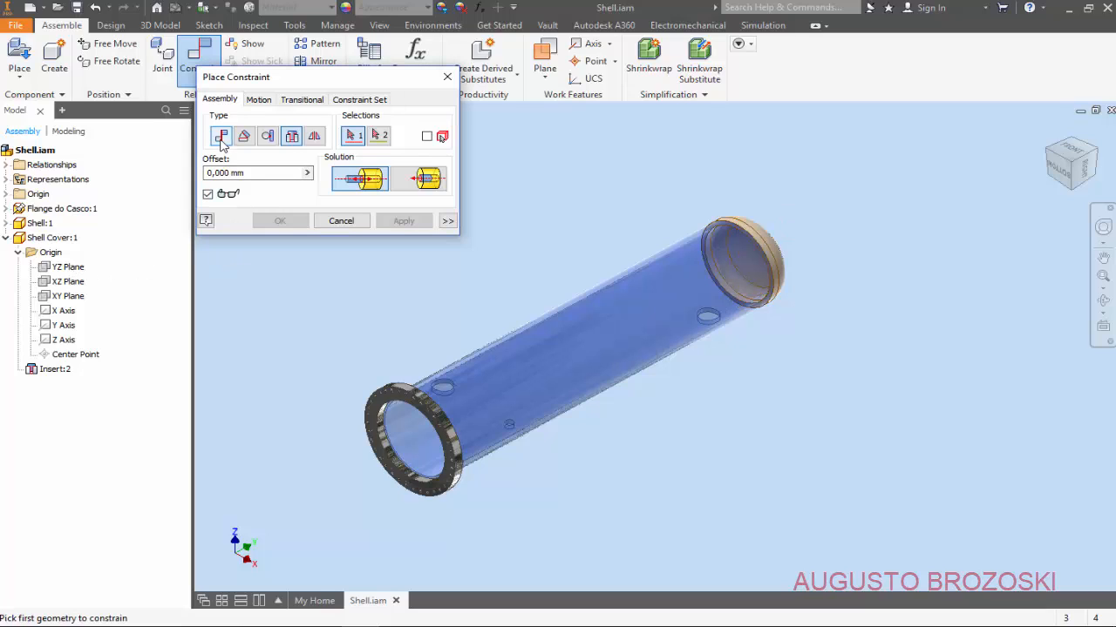
pyautogui.click(70, 267)
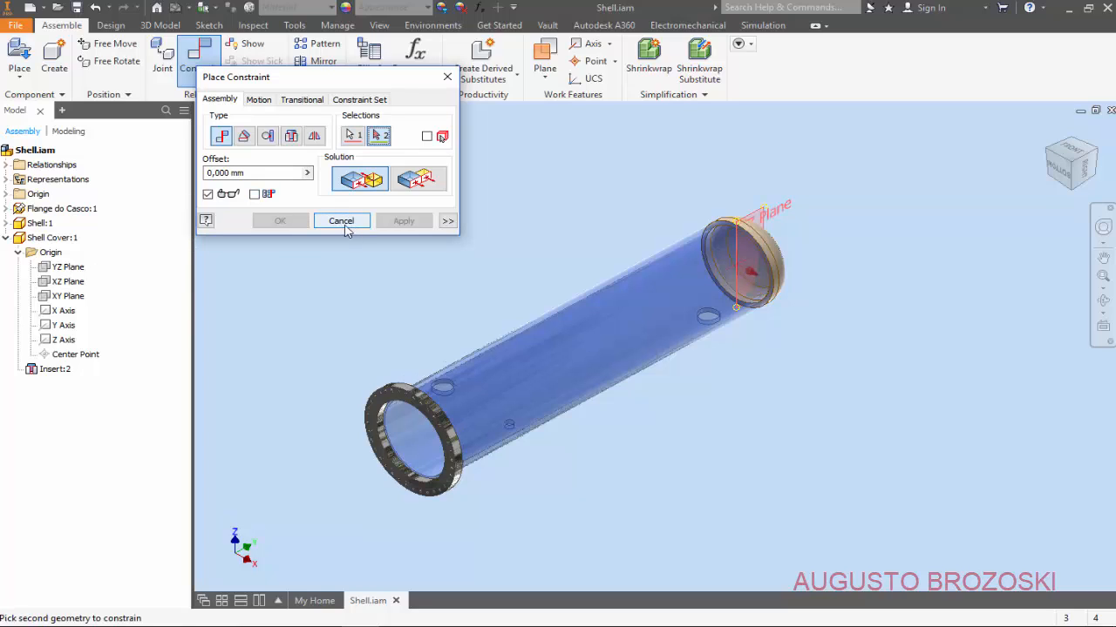
pyautogui.click(7, 193)
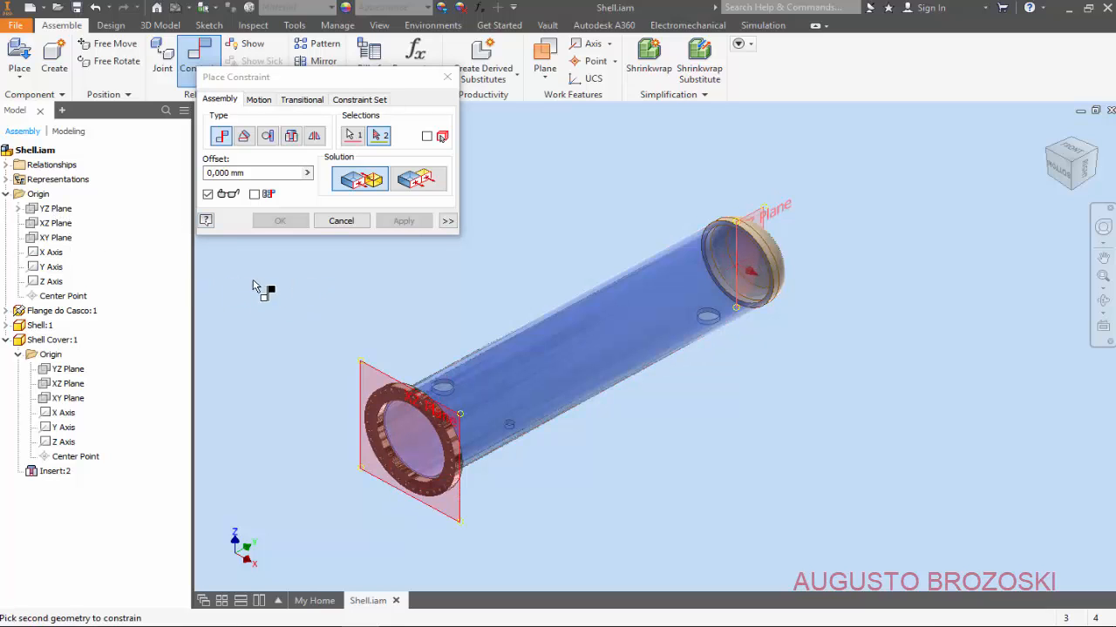
pyautogui.click(48, 213)
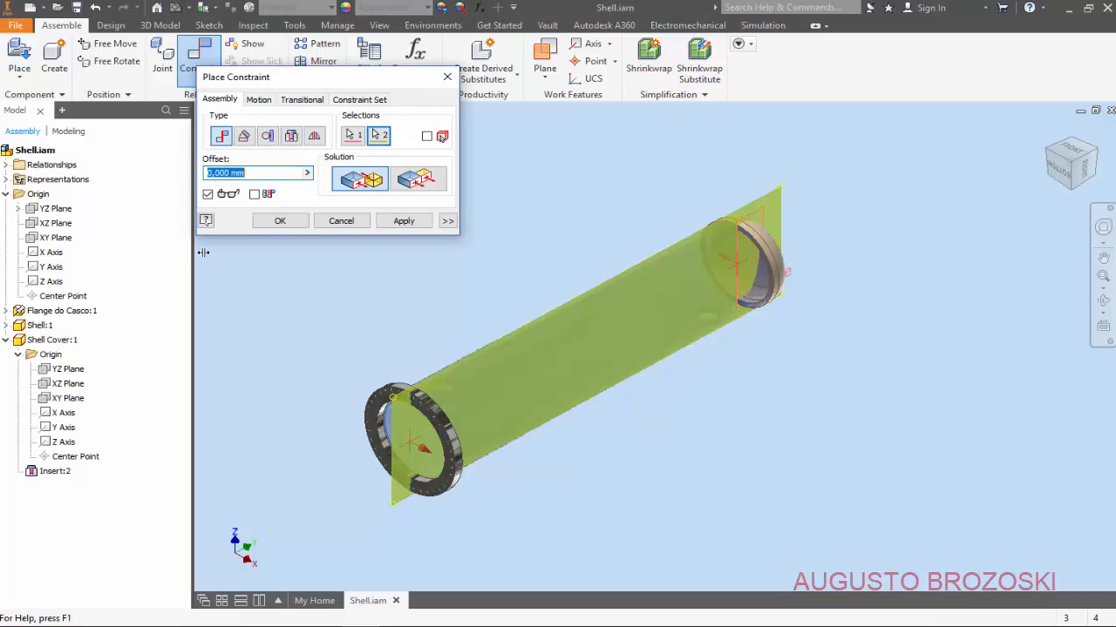
pyautogui.click(404, 221)
pyautogui.click(341, 220)
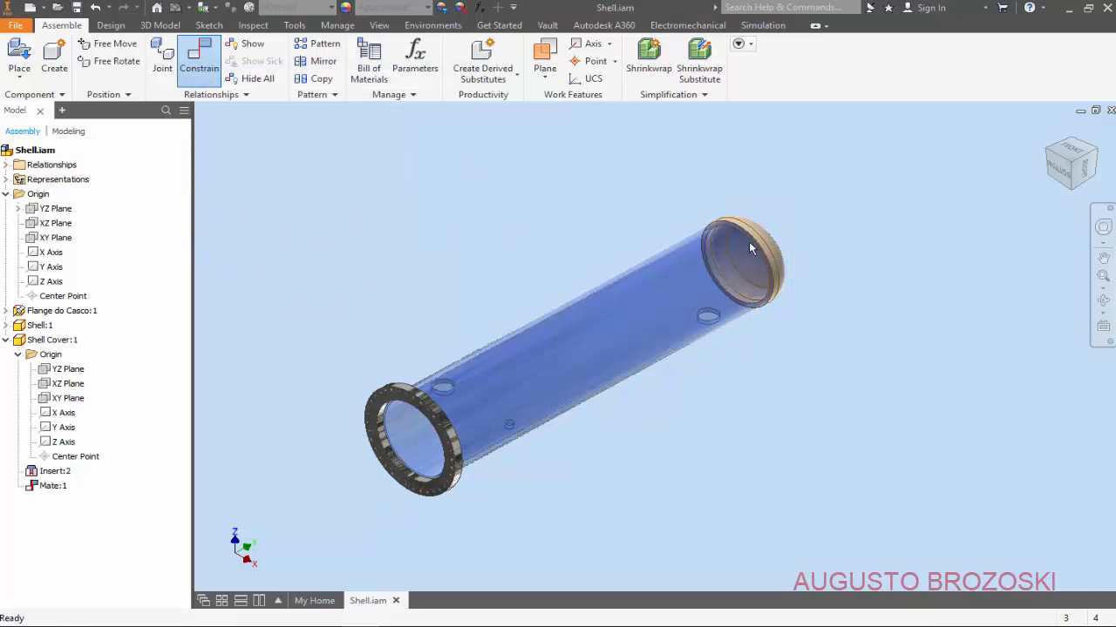
pyautogui.click(1048, 129)
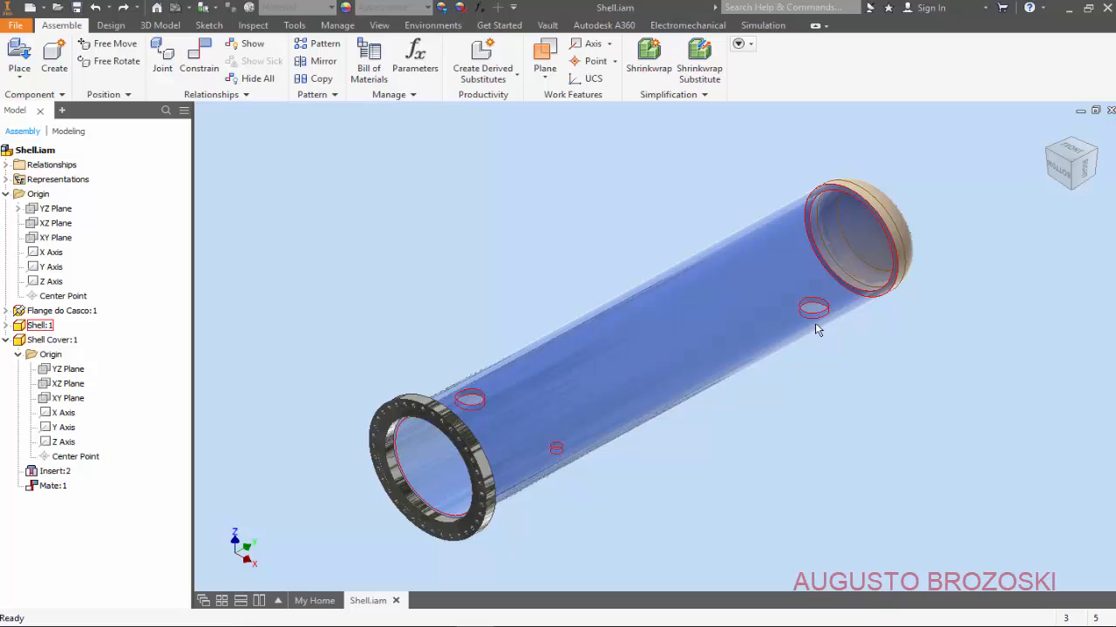
# Step: Place two instances of Tubo 8 Pol x 252.ipt, one near the flange and one near the covered end of the shell
pyautogui.click(20, 57)
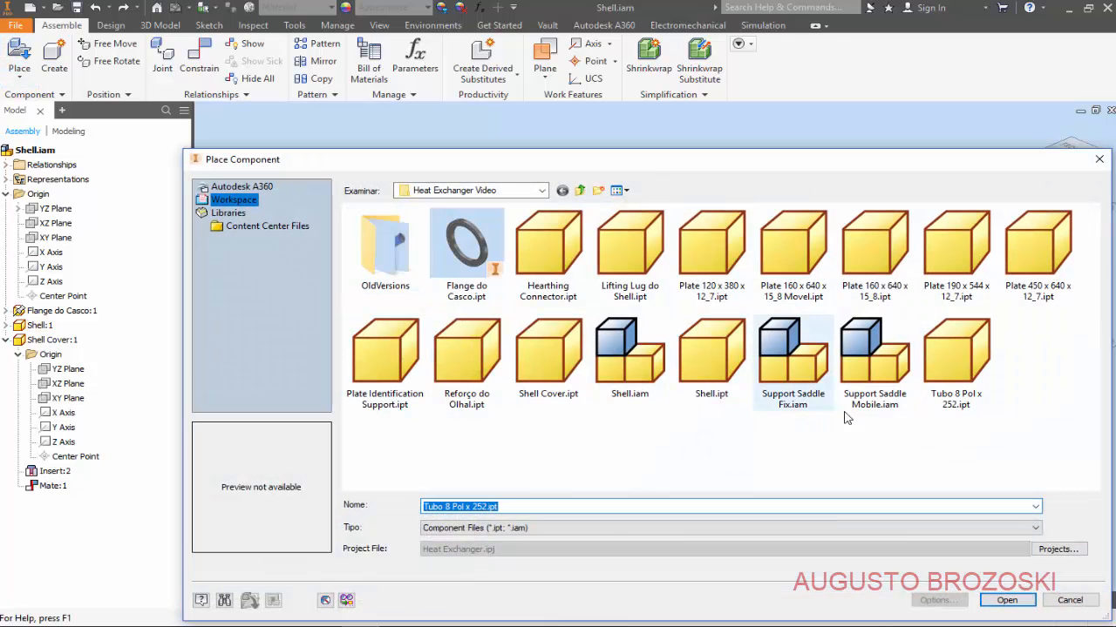
pyautogui.click(958, 360)
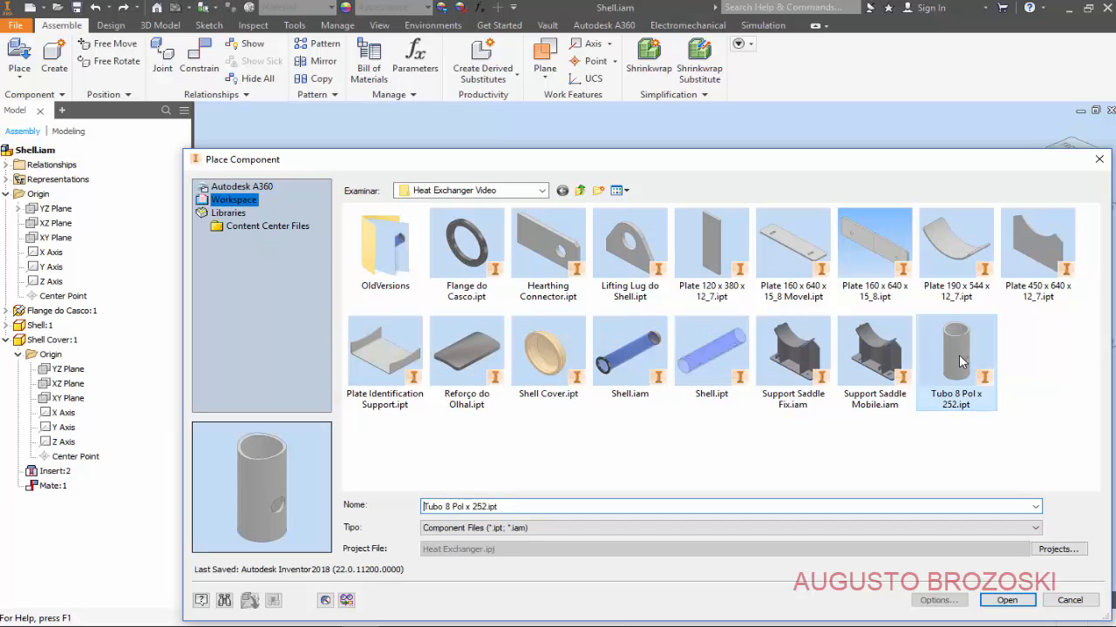
pyautogui.click(1006, 600)
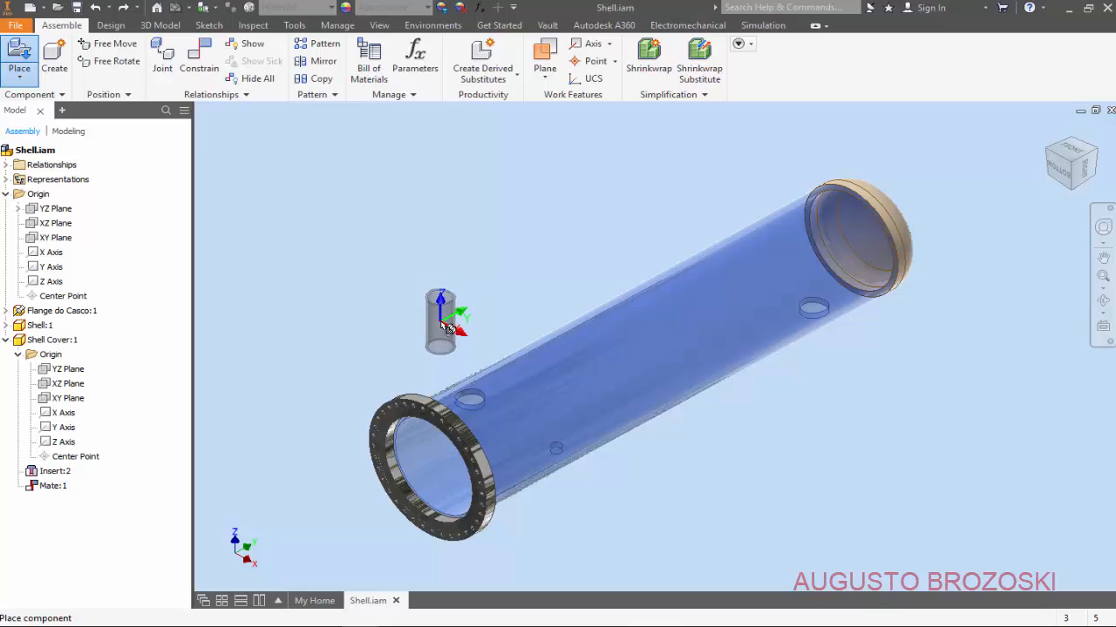
pyautogui.click(484, 335)
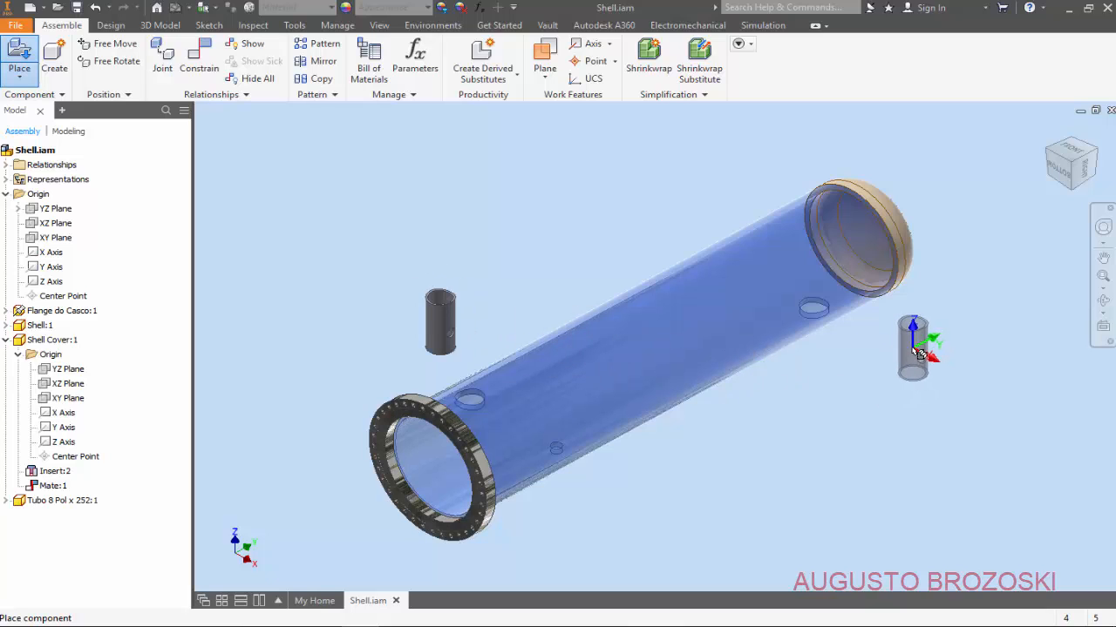
pyautogui.click(830, 373)
pyautogui.press('Escape')
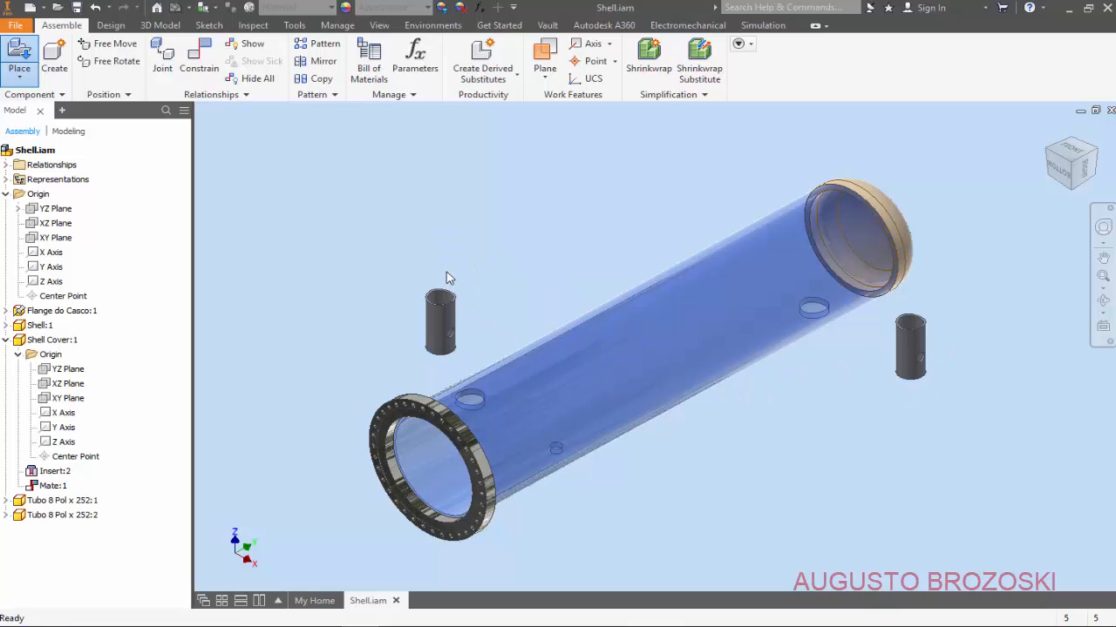
# Step: Move the first Tubo 8 Pol x 252 tube, near the flange, higher above the shell
pyautogui.scroll(3, 440, 334)
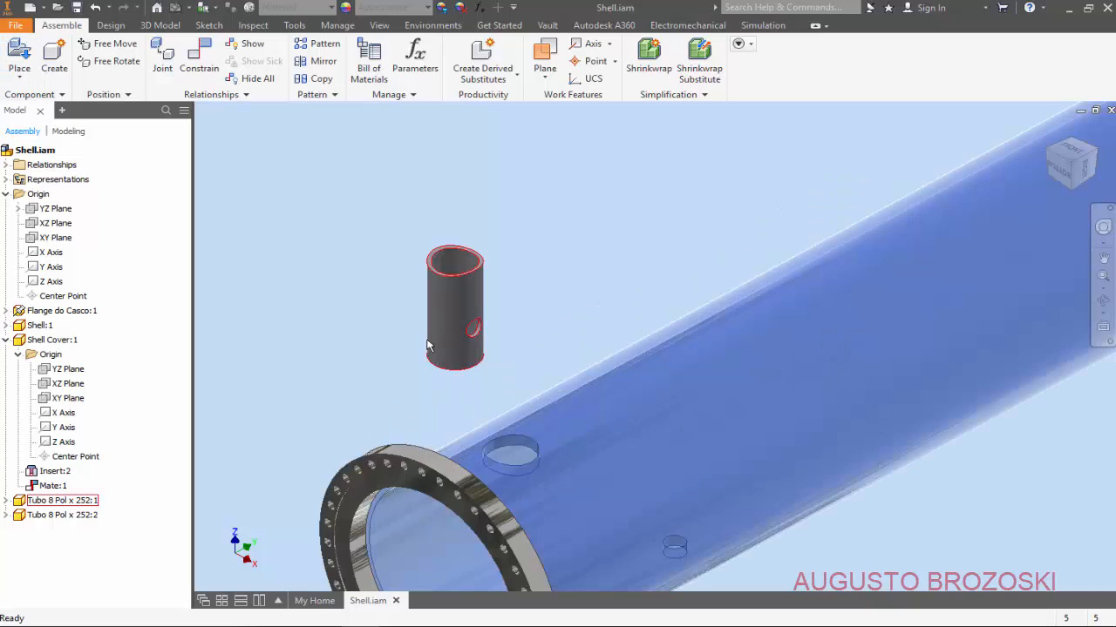
pyautogui.click(1080, 173)
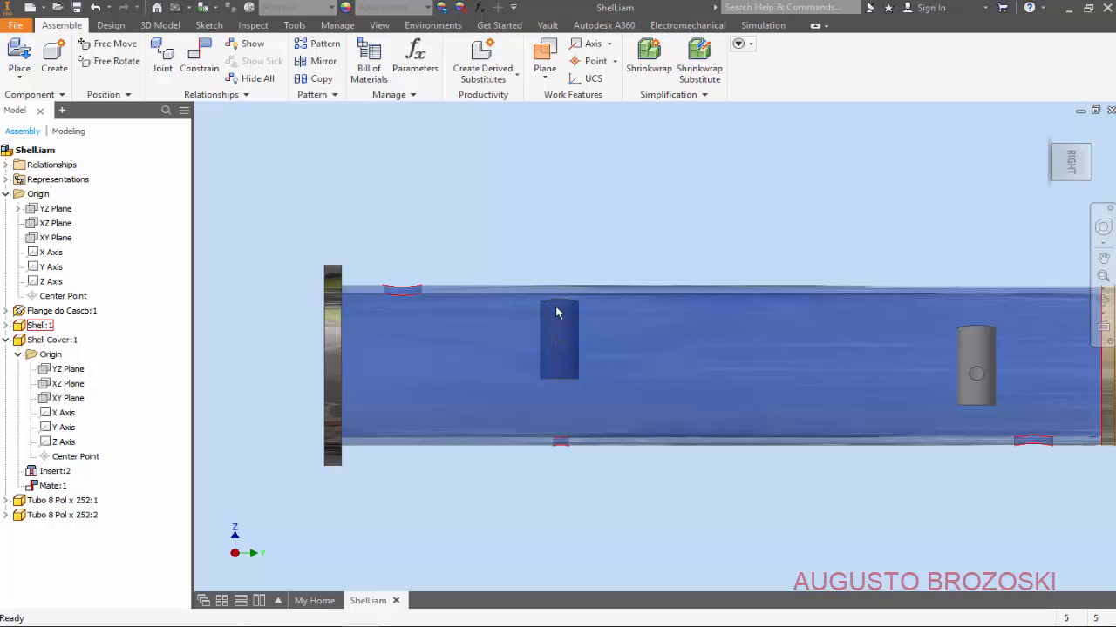
pyautogui.scroll(2, 557, 329)
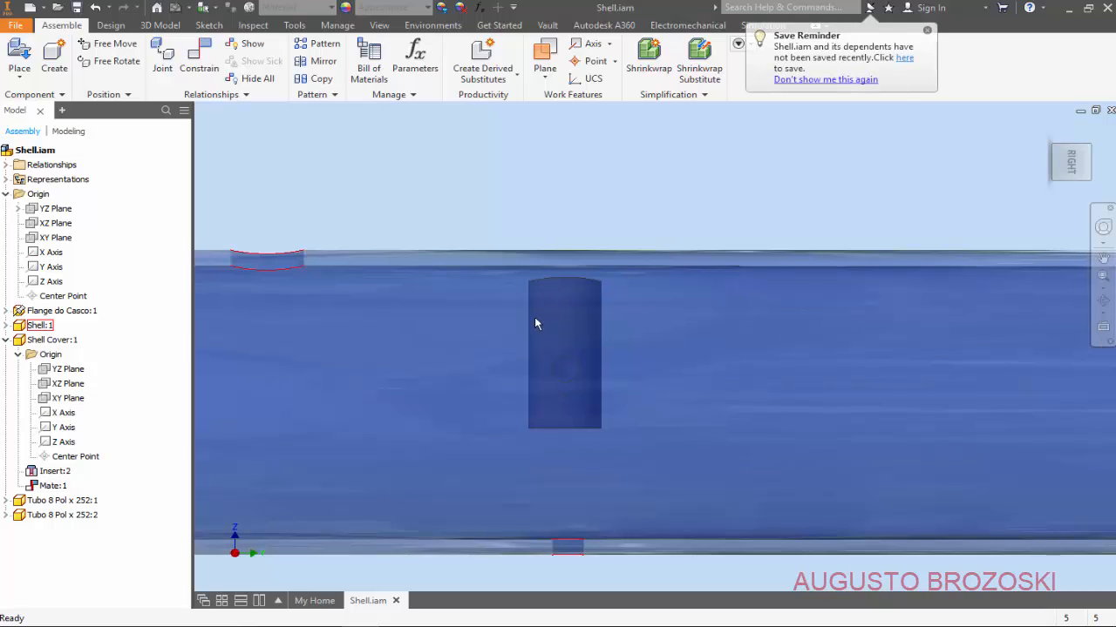
pyautogui.scroll(-4, 545, 319)
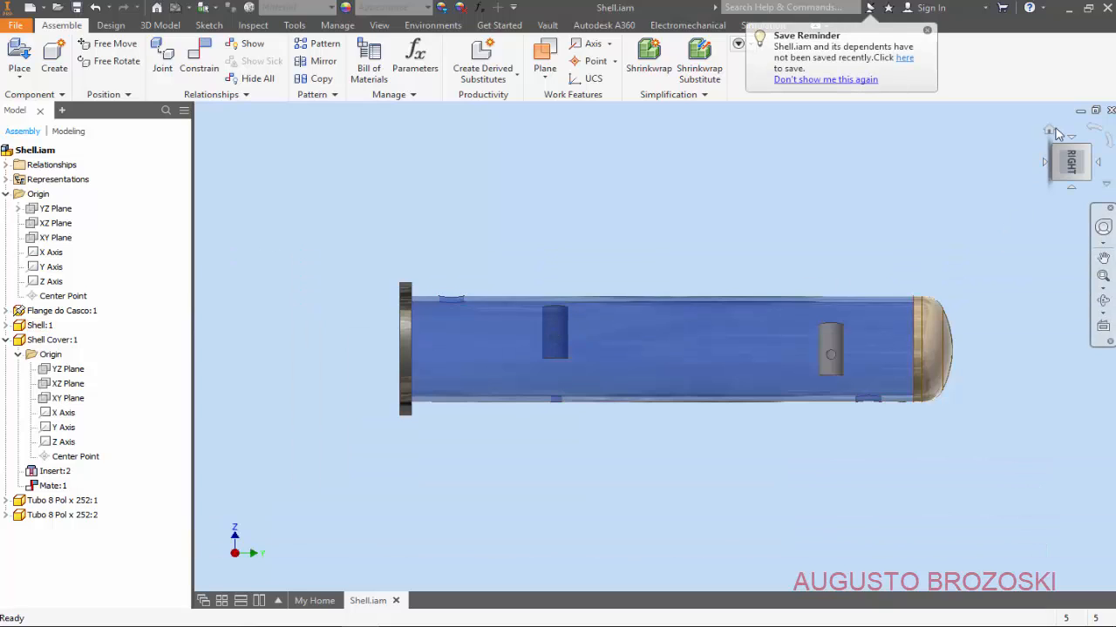
pyautogui.click(1051, 130)
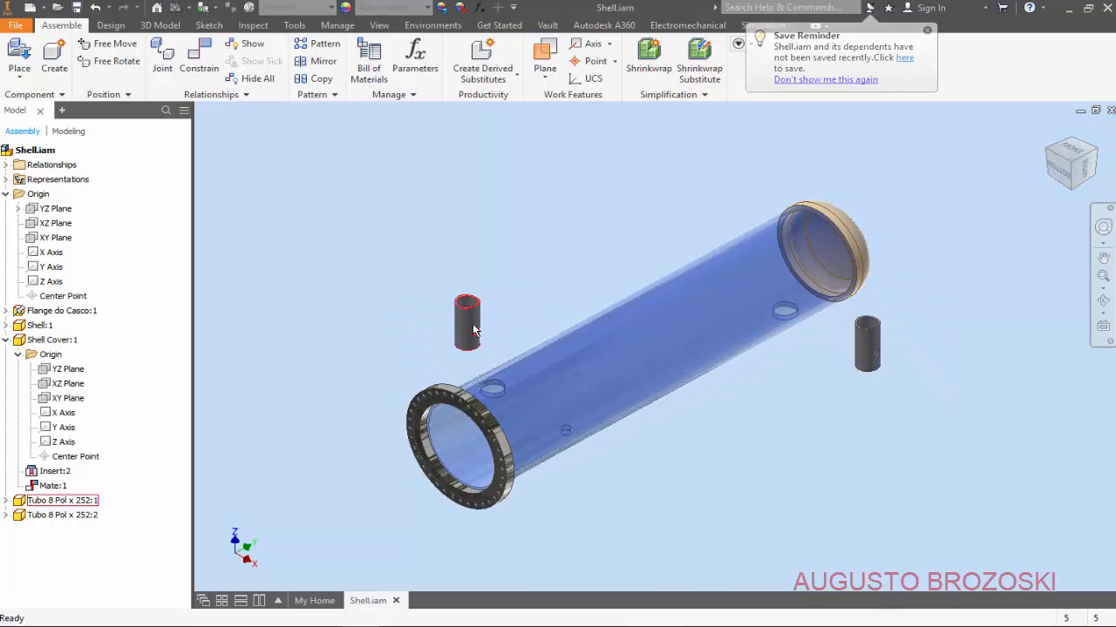
pyautogui.moveTo(473, 329); pyautogui.dragTo(468, 266)
# Step: Free-rotate the tube near the flange about half a turn so its curved end faces down toward the shell
pyautogui.click(1086, 175)
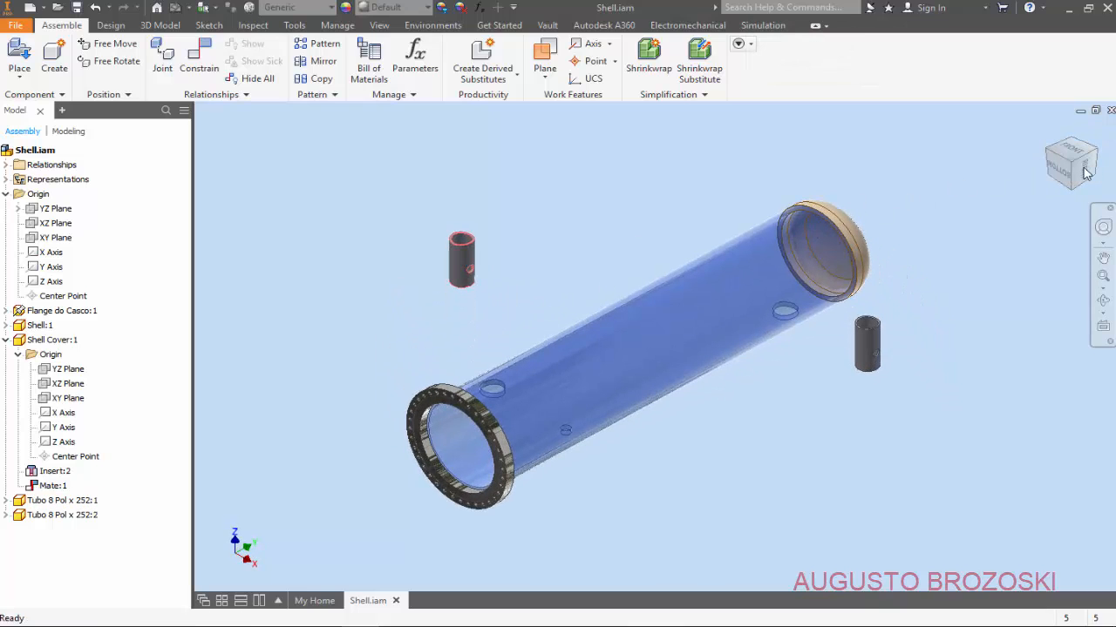
pyautogui.click(1086, 174)
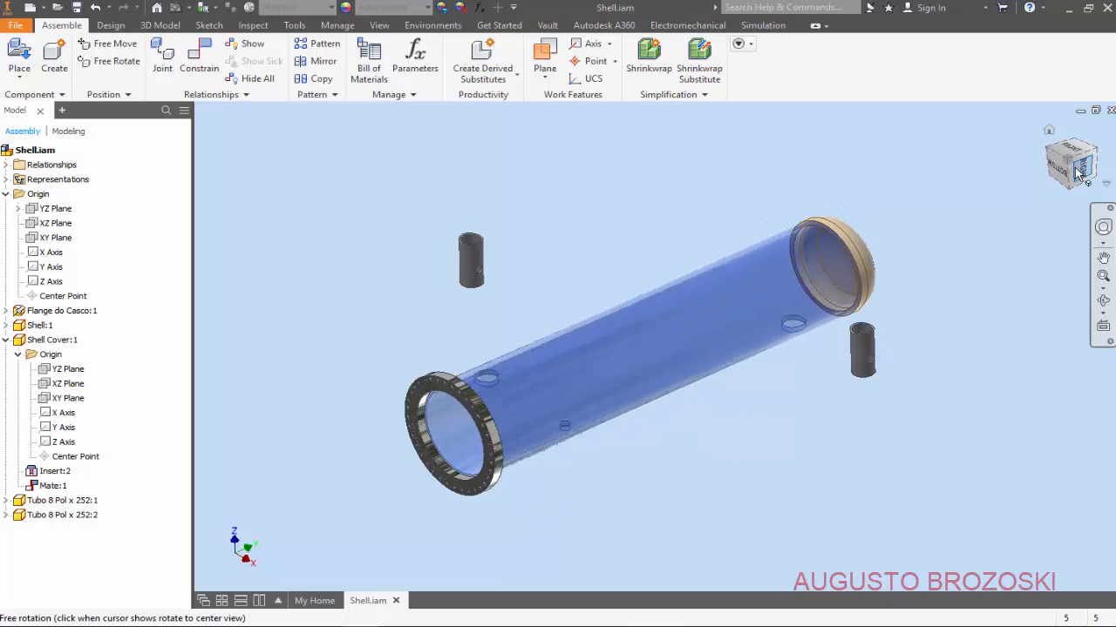
pyautogui.scroll(3, 572, 309)
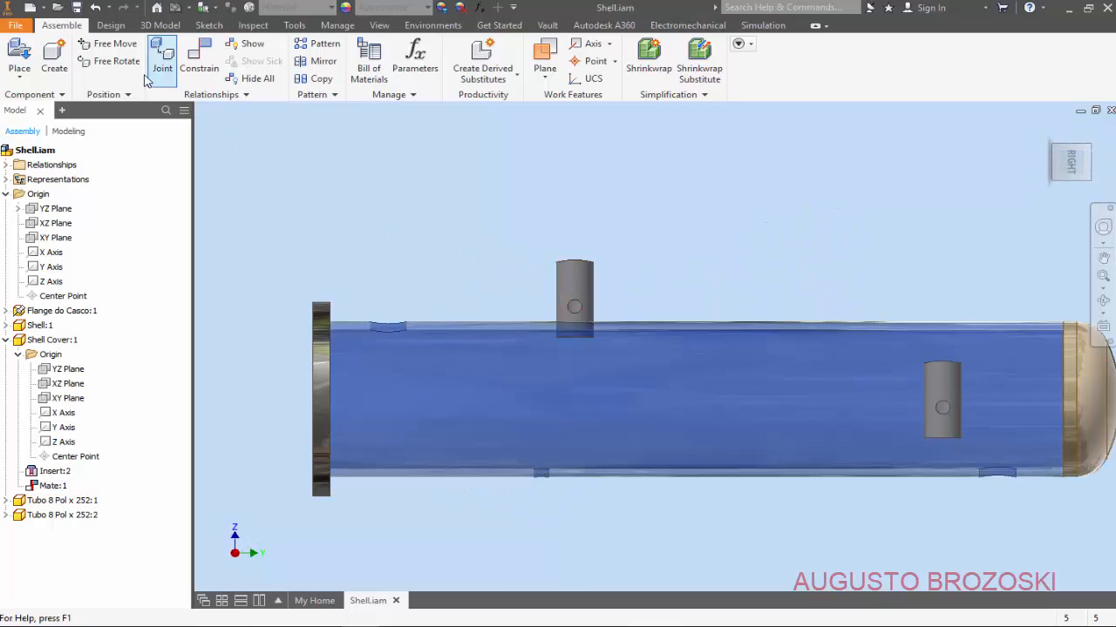
pyautogui.click(109, 61)
pyautogui.click(576, 287)
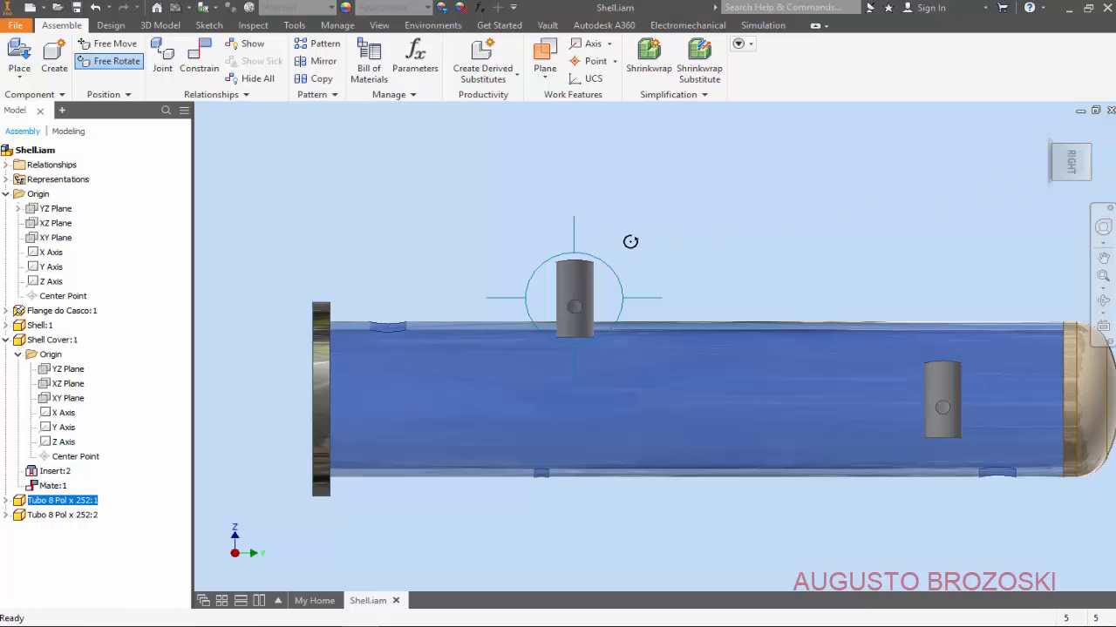
pyautogui.press('Escape')
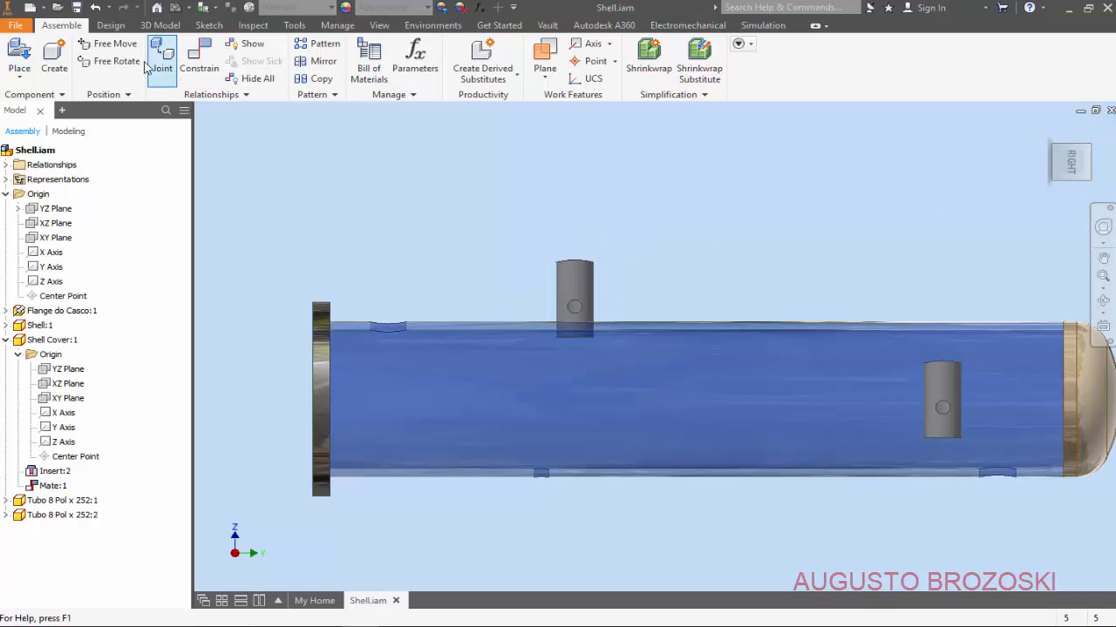
pyautogui.click(110, 61)
pyautogui.click(573, 278)
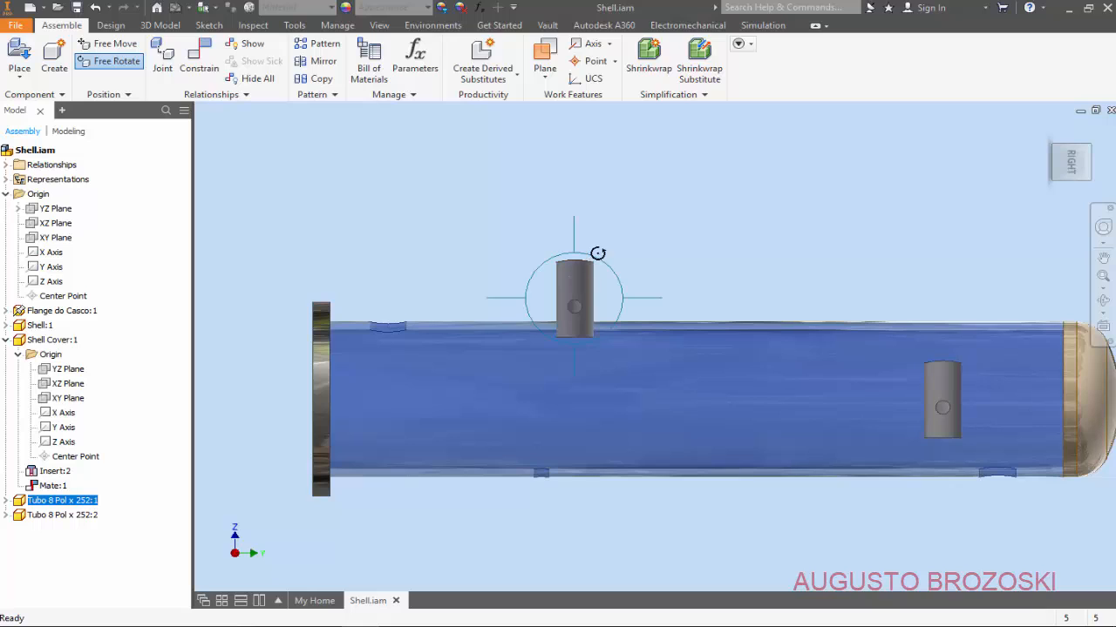
pyautogui.moveTo(597, 240); pyautogui.dragTo(543, 371)
pyautogui.press('Escape')
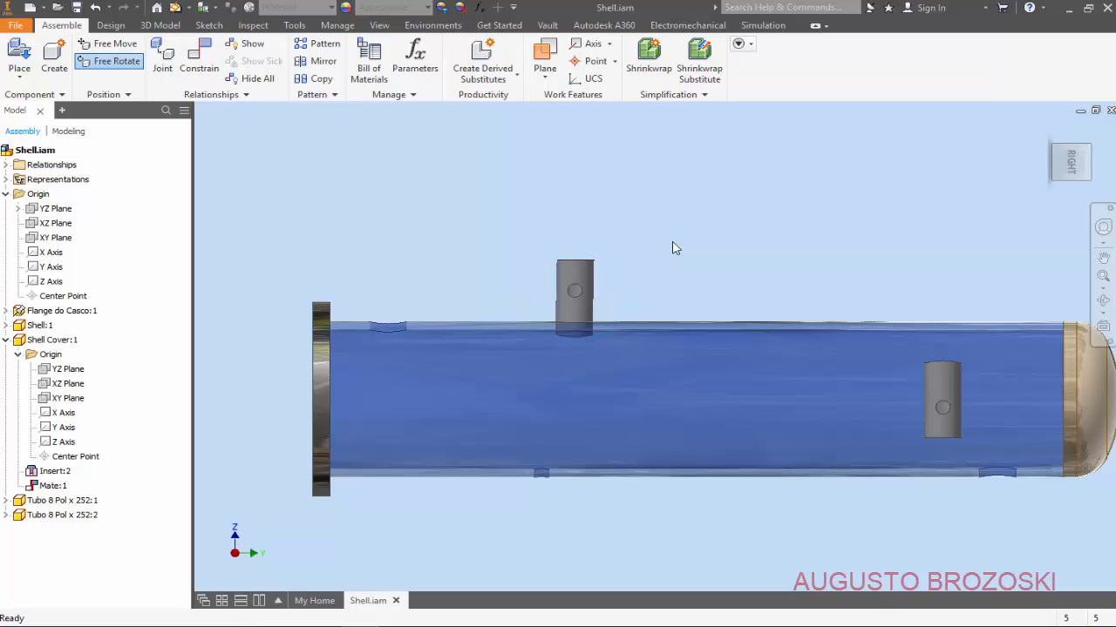
# Step: Apply a Mate constraint with 0 mm offset between the flange-side tube's axis and the axis of the large shell hole near the flange
pyautogui.click(1048, 130)
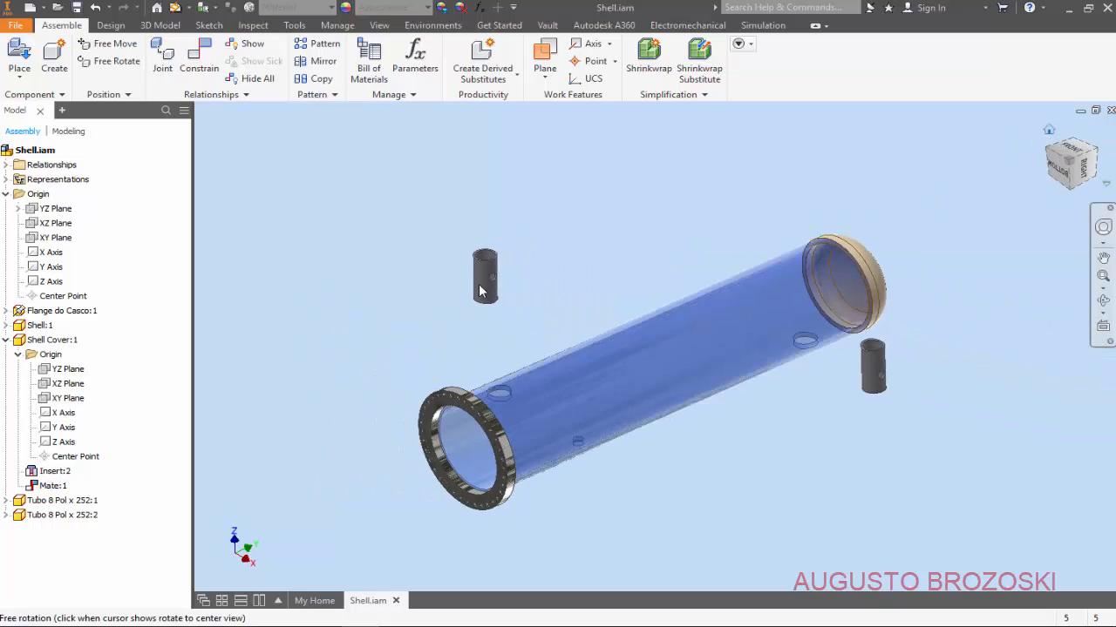
pyautogui.press('c')
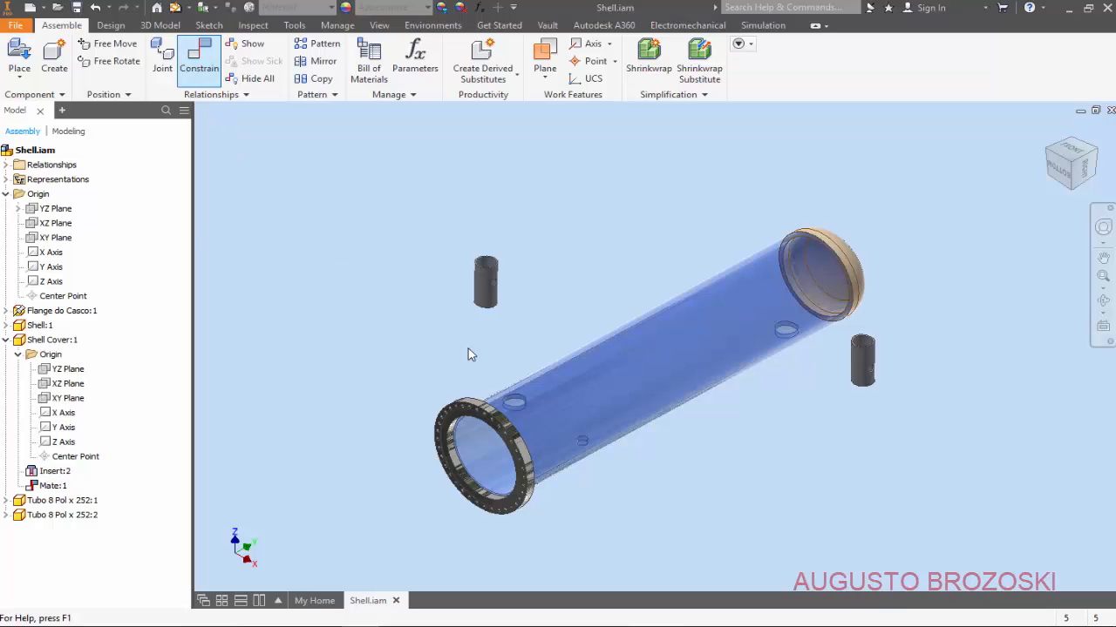
pyautogui.scroll(5, 471, 318)
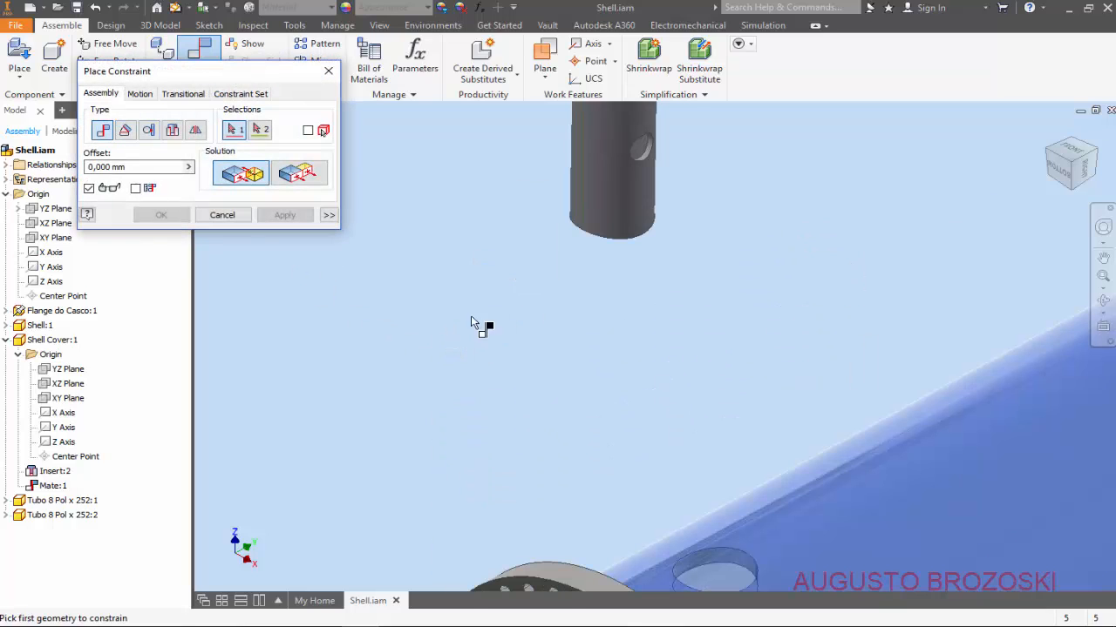
pyautogui.click(592, 177)
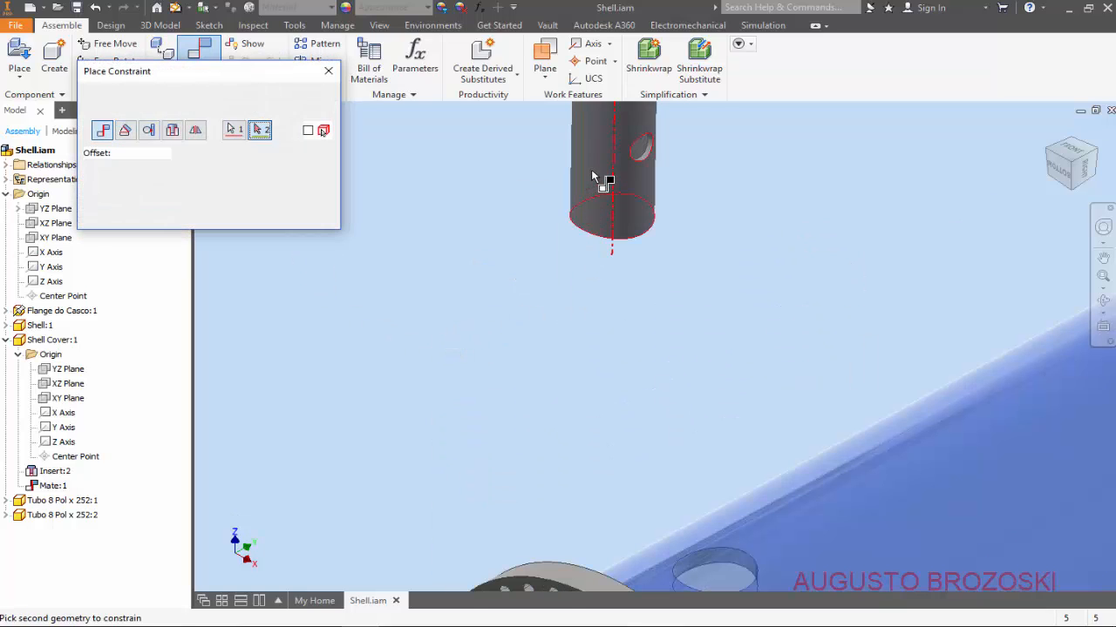
pyautogui.scroll(-5, 599, 187)
pyautogui.scroll(6, 636, 339)
pyautogui.click(643, 277)
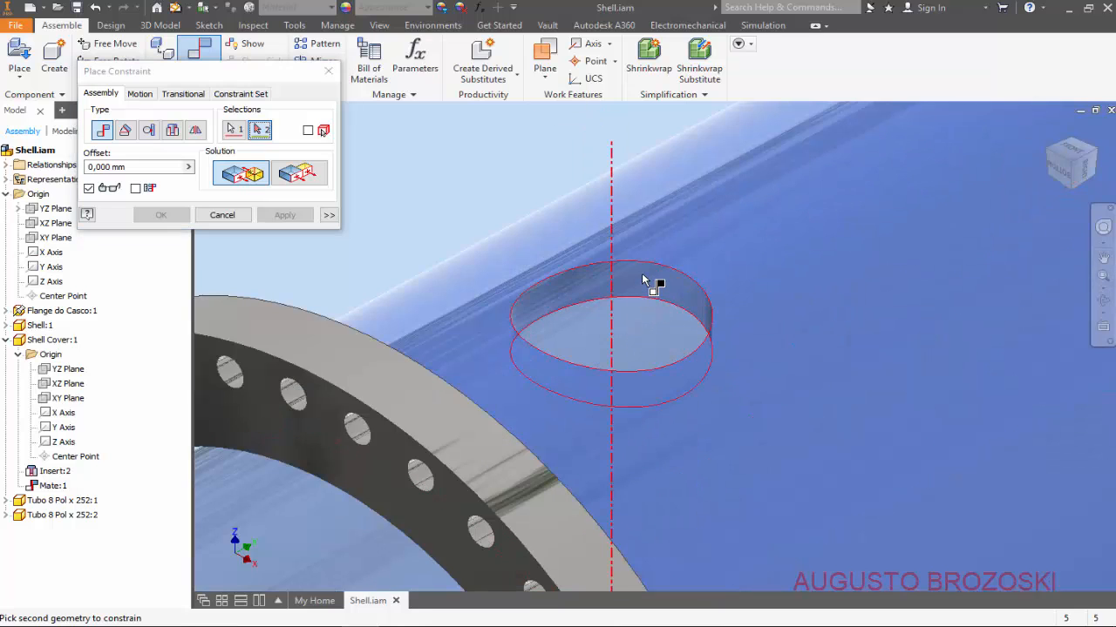
pyautogui.scroll(-3, 607, 344)
pyautogui.scroll(-4, 606, 345)
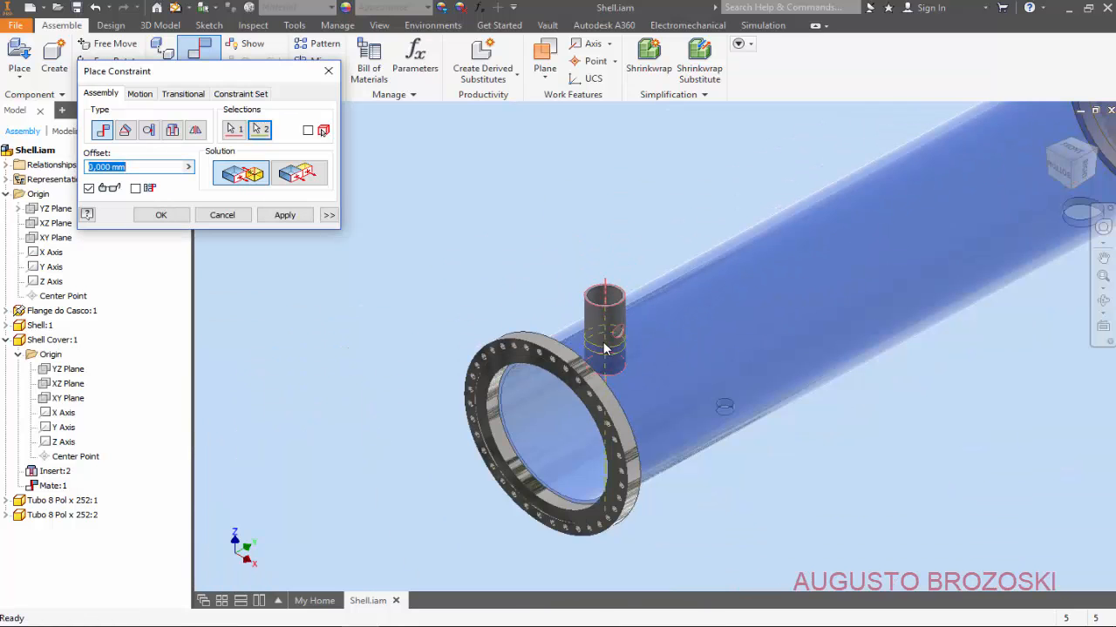
pyautogui.click(284, 215)
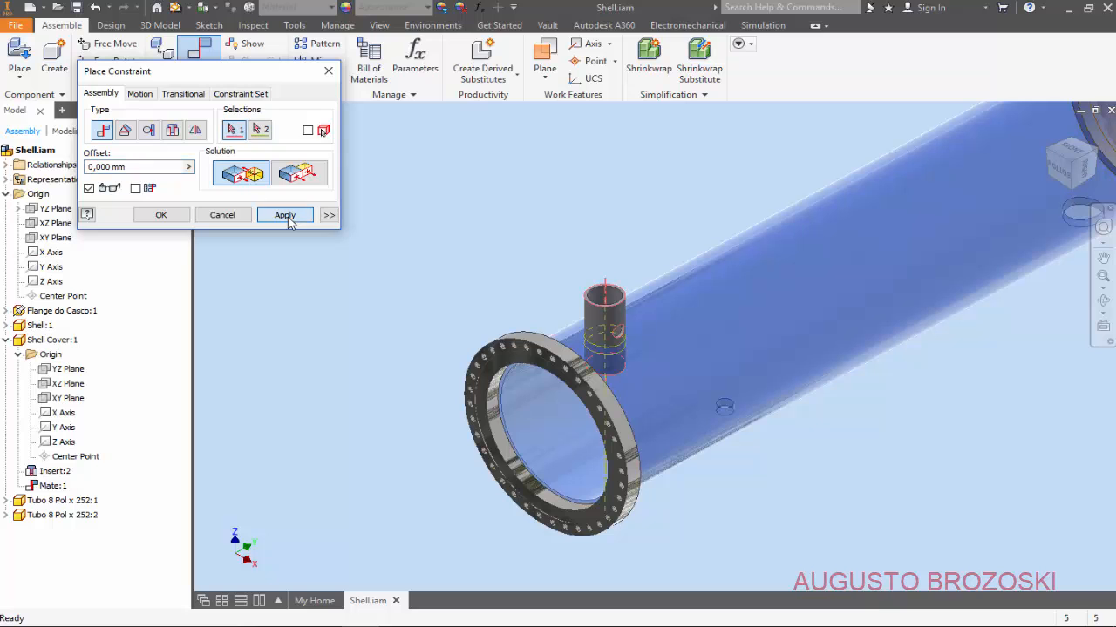
# Step: Apply a Mate constraint with 0 mm offset between the axis of the flange-side tube's curved lower end face and the shell's central axis
pyautogui.scroll(3, 642, 411)
pyautogui.scroll(-2, 642, 410)
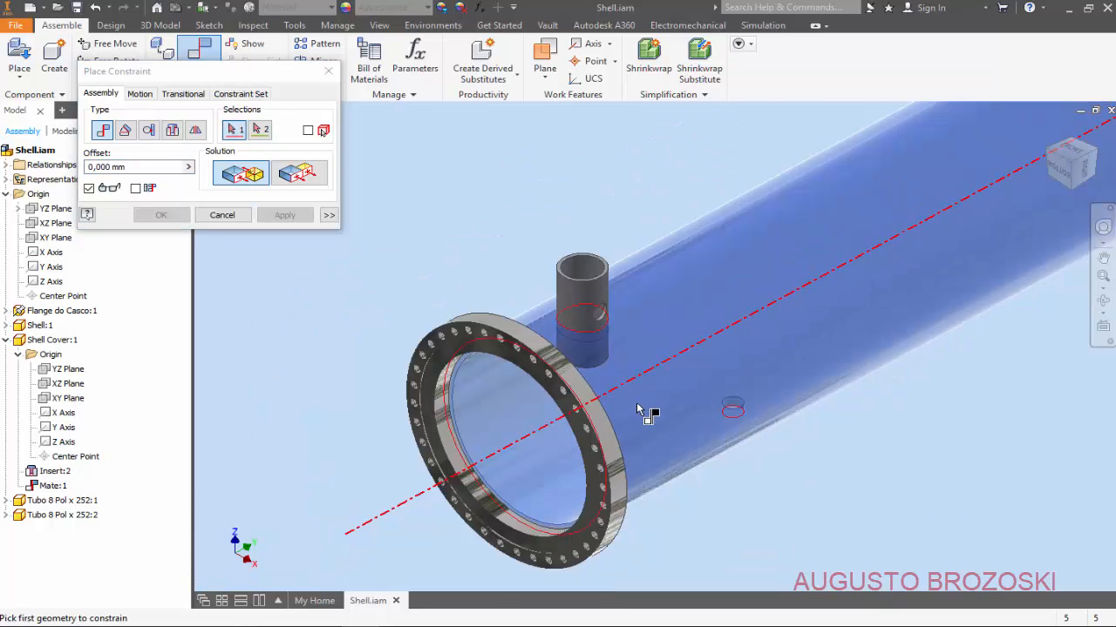
pyautogui.keyDown('shift'); pyautogui.moveTo(612, 418); pyautogui.dragTo(473, 343, button='middle'); pyautogui.keyUp('shift')
pyautogui.scroll(5, 473, 343)
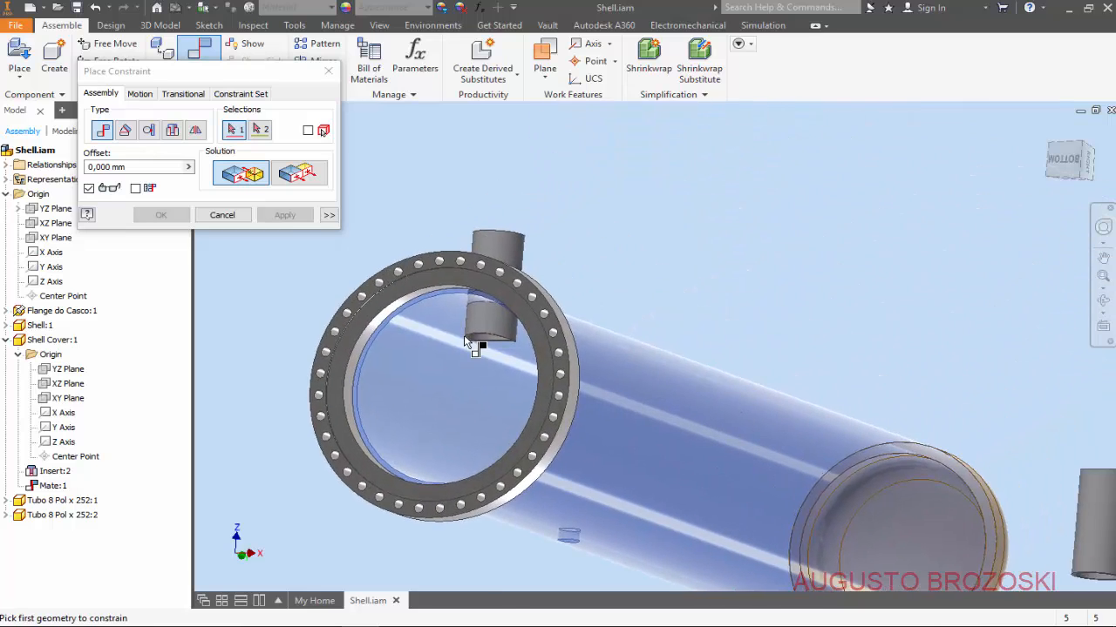
pyautogui.scroll(3, 468, 339)
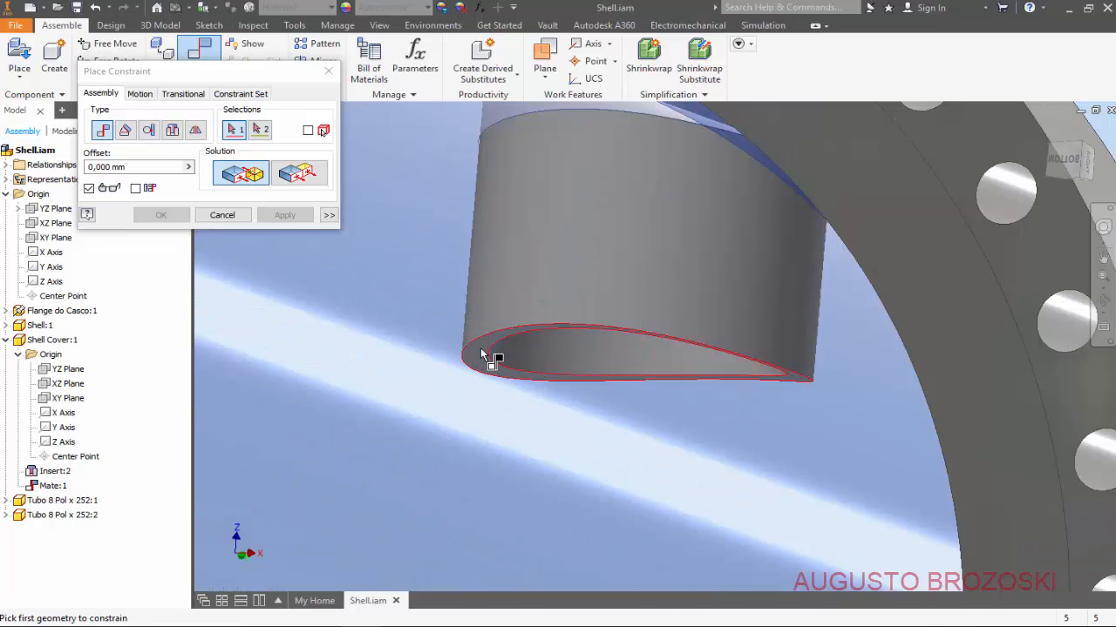
pyautogui.scroll(-2, 484, 351)
pyautogui.scroll(-2, 488, 344)
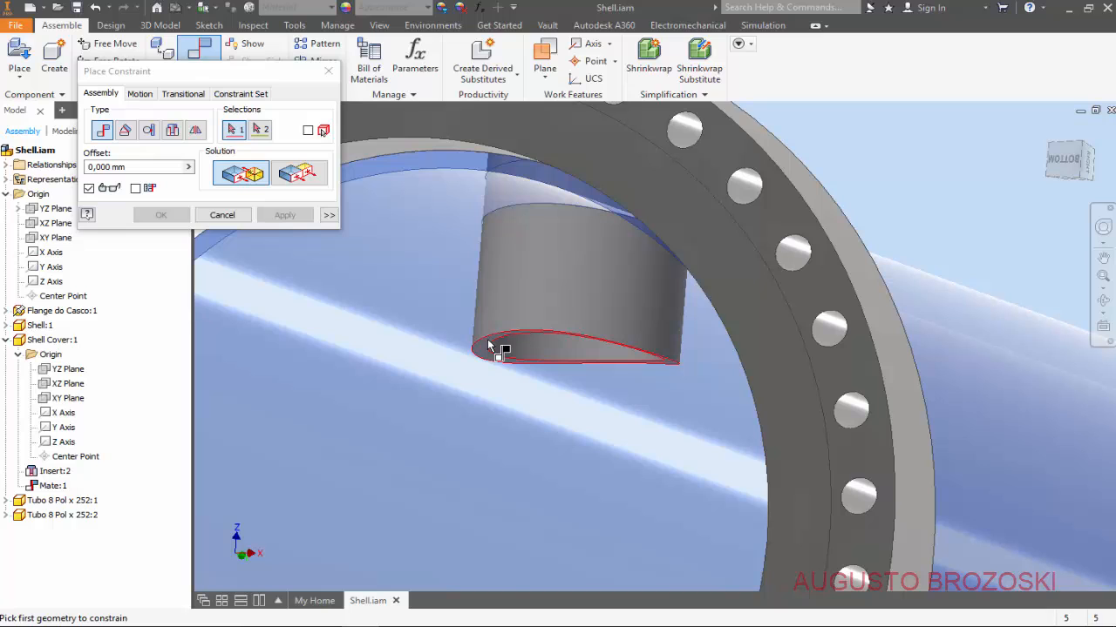
pyautogui.click(490, 347)
pyautogui.scroll(-4, 515, 358)
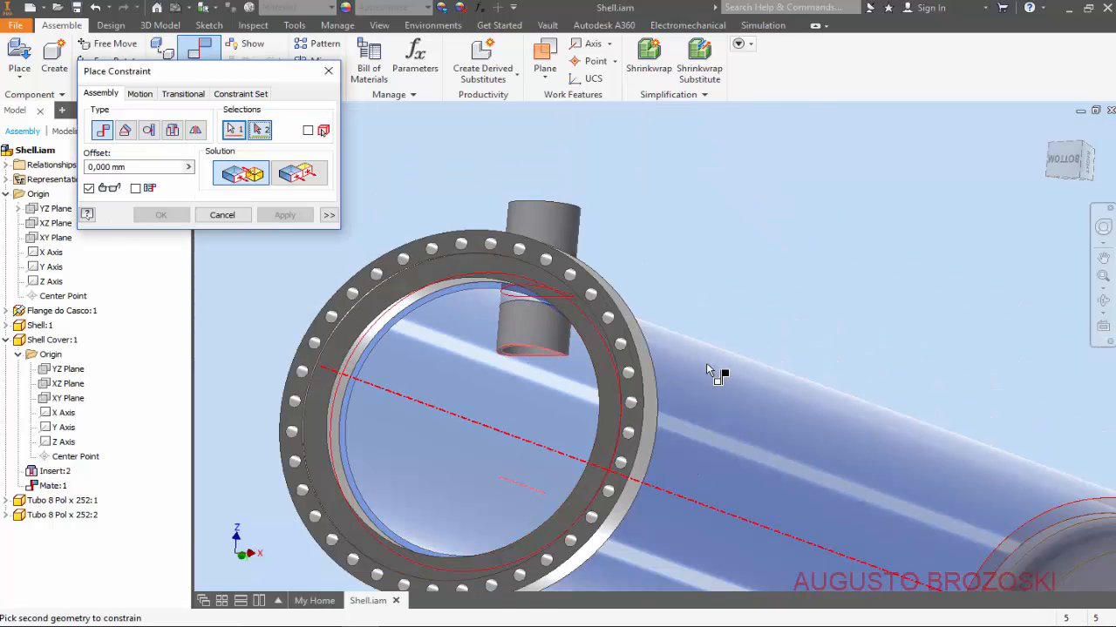
pyautogui.click(555, 403)
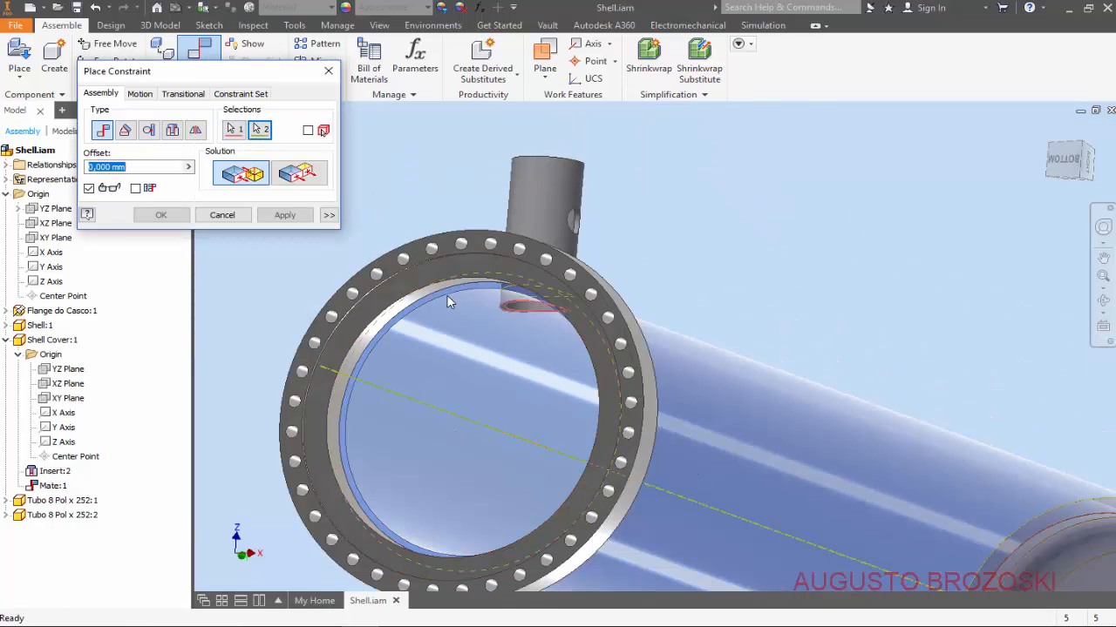
pyautogui.click(284, 214)
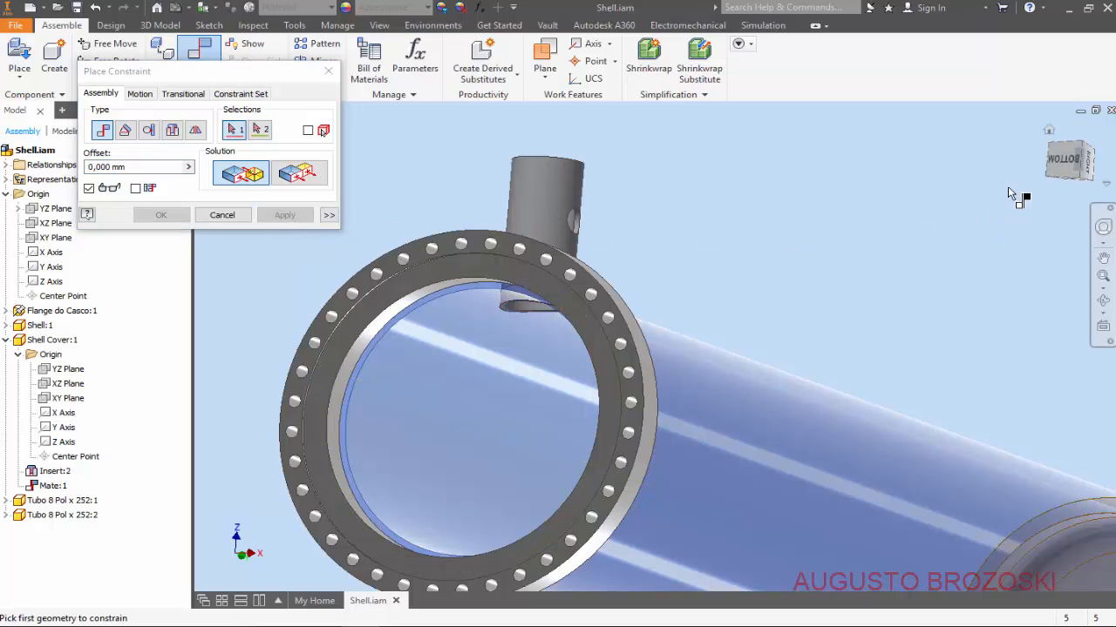
# Step: Apply a Flush constraint with 0 mm offset between the flange-side tube's YZ plane and the assembly's YZ plane
pyautogui.click(1049, 129)
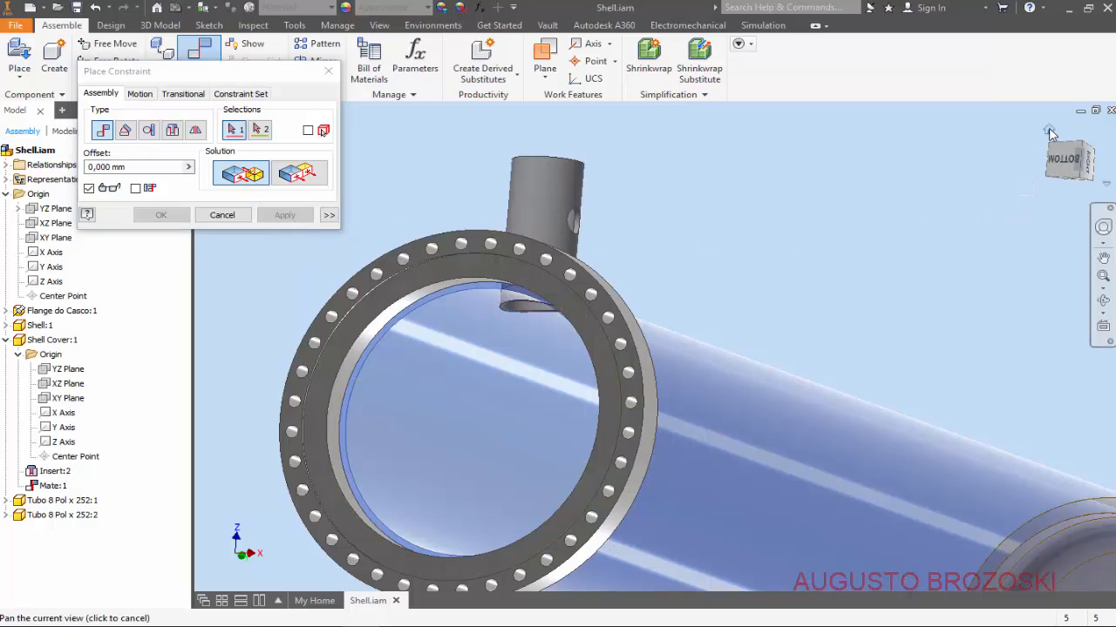
pyautogui.scroll(-5, 406, 385)
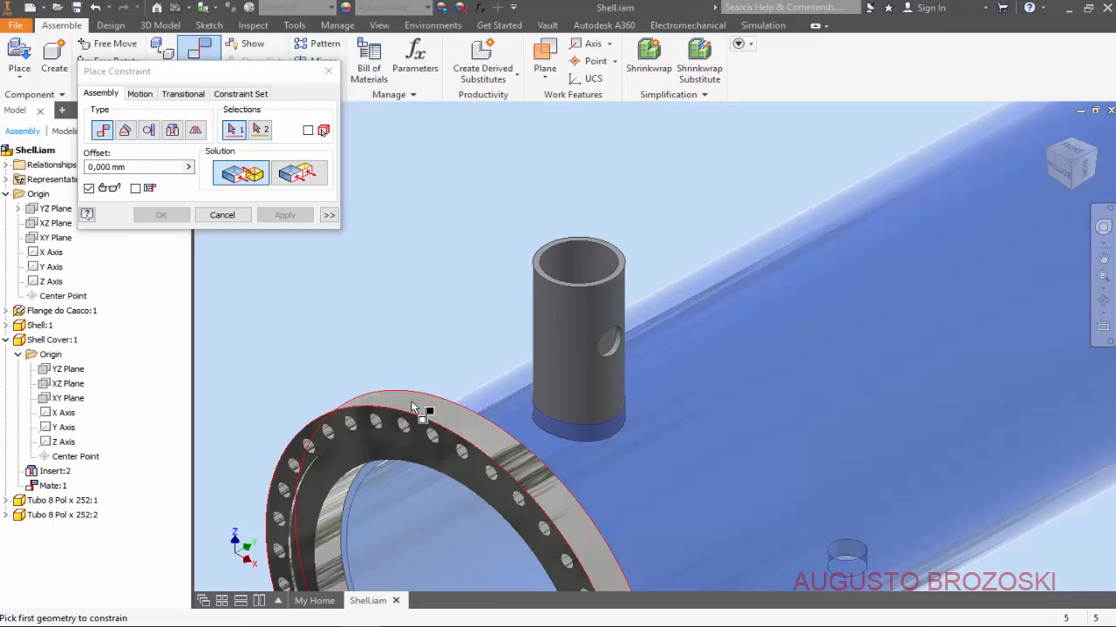
pyautogui.click(7, 501)
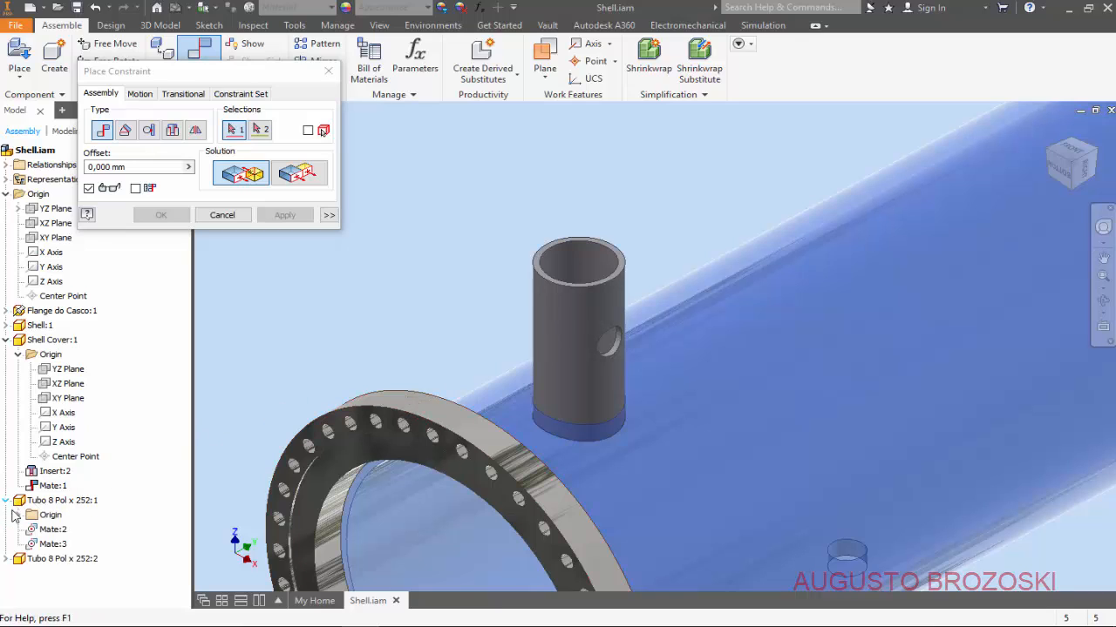
pyautogui.click(20, 515)
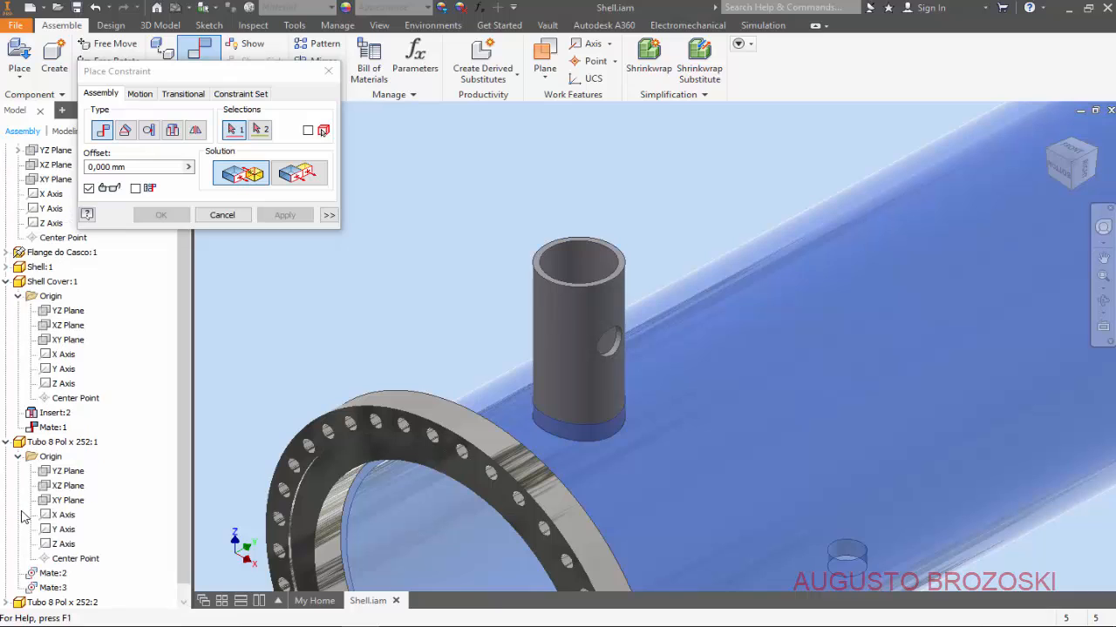
pyautogui.click(73, 476)
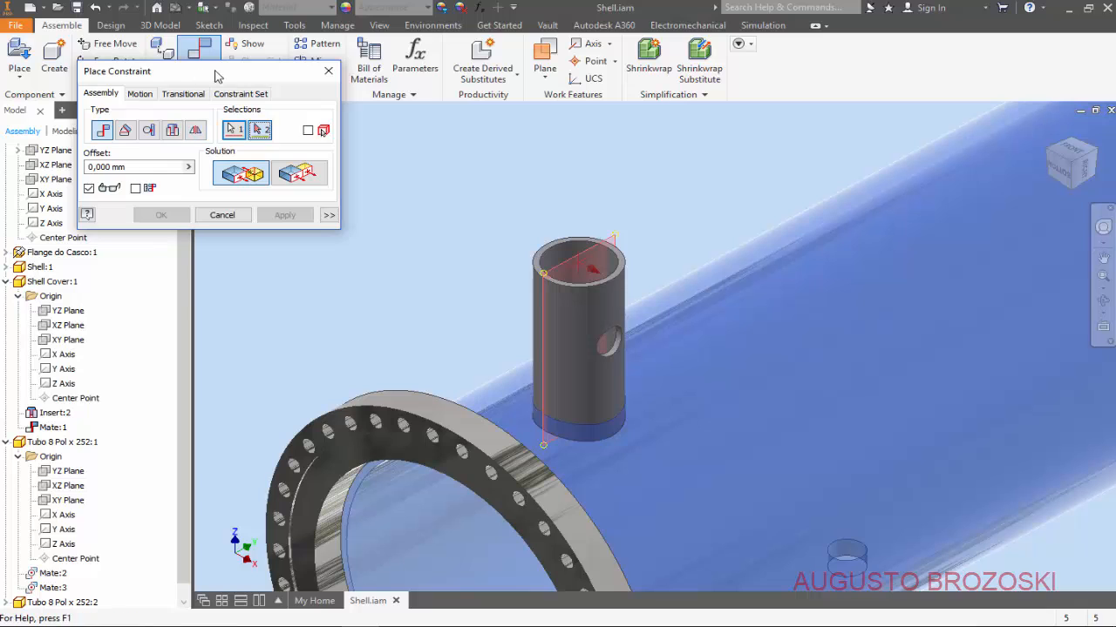
pyautogui.moveTo(217, 73); pyautogui.dragTo(341, 71)
pyautogui.scroll(-5, 207, 317)
pyautogui.scroll(2, 123, 320)
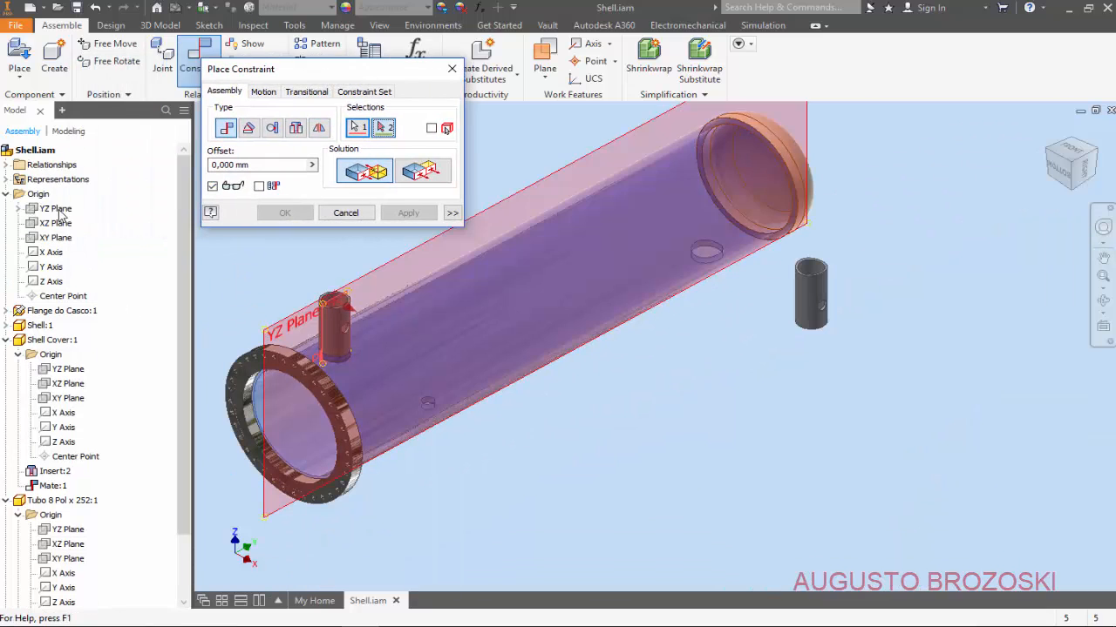
pyautogui.scroll(3, 222, 307)
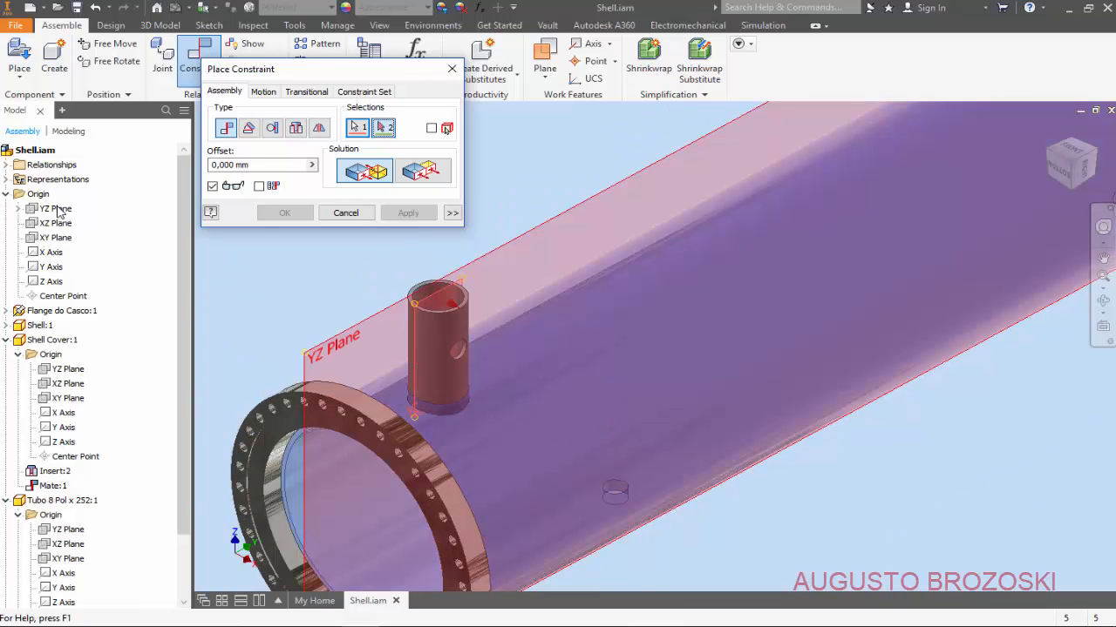
pyautogui.click(57, 212)
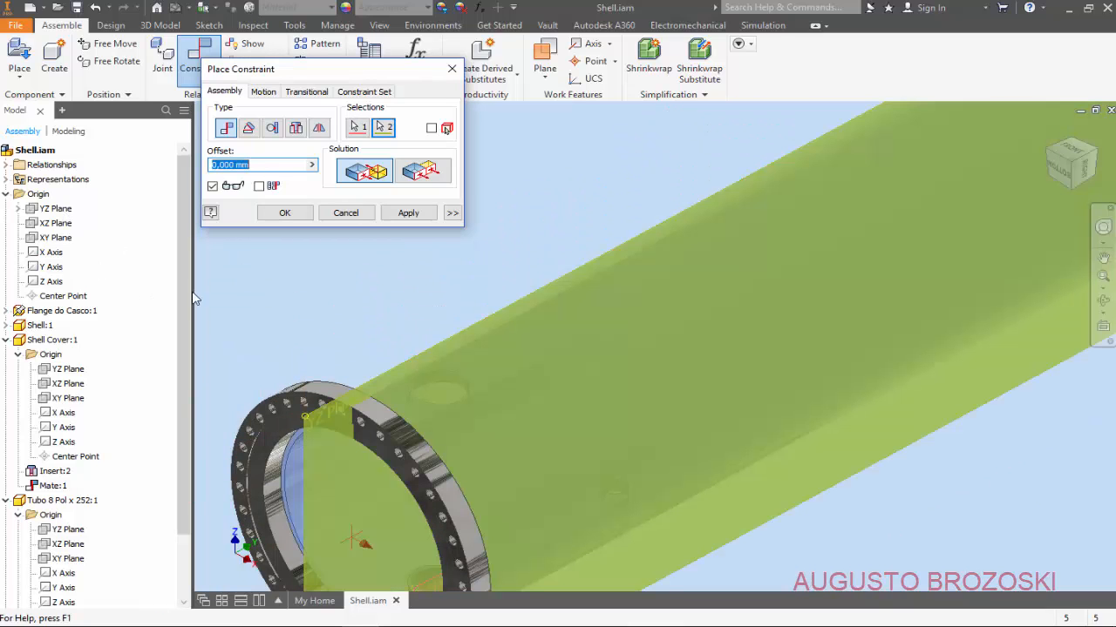
pyautogui.click(421, 171)
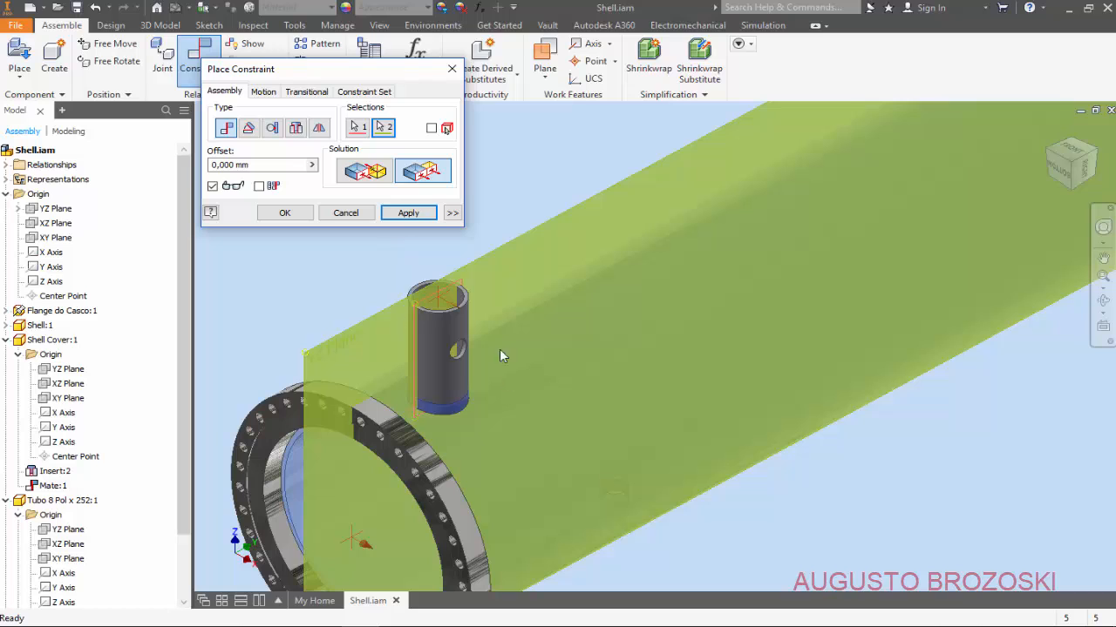
pyautogui.click(408, 213)
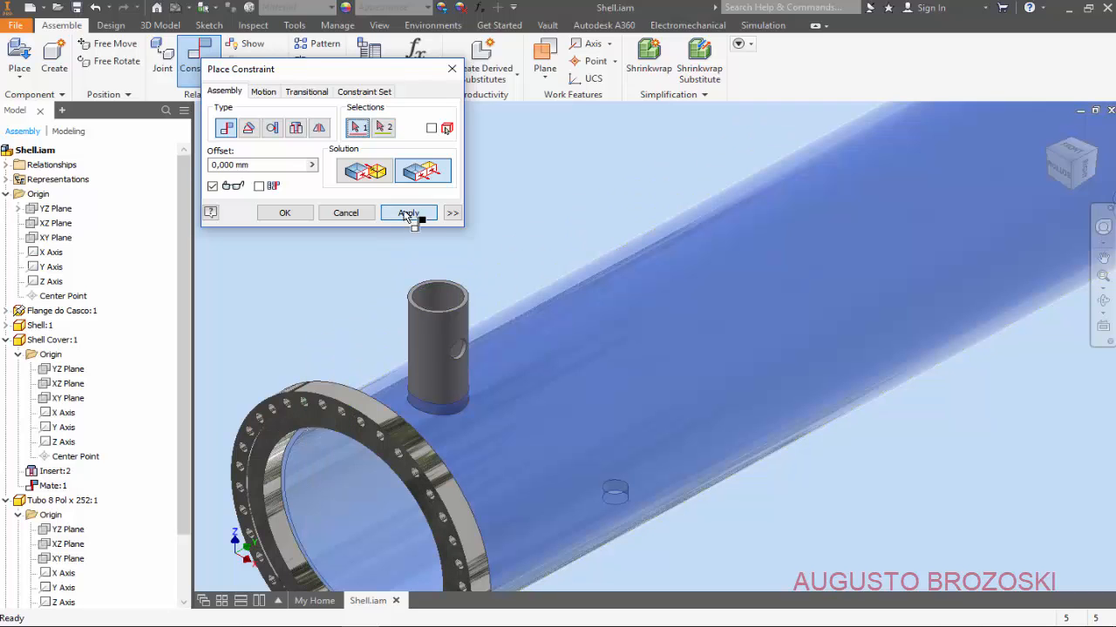
pyautogui.click(345, 213)
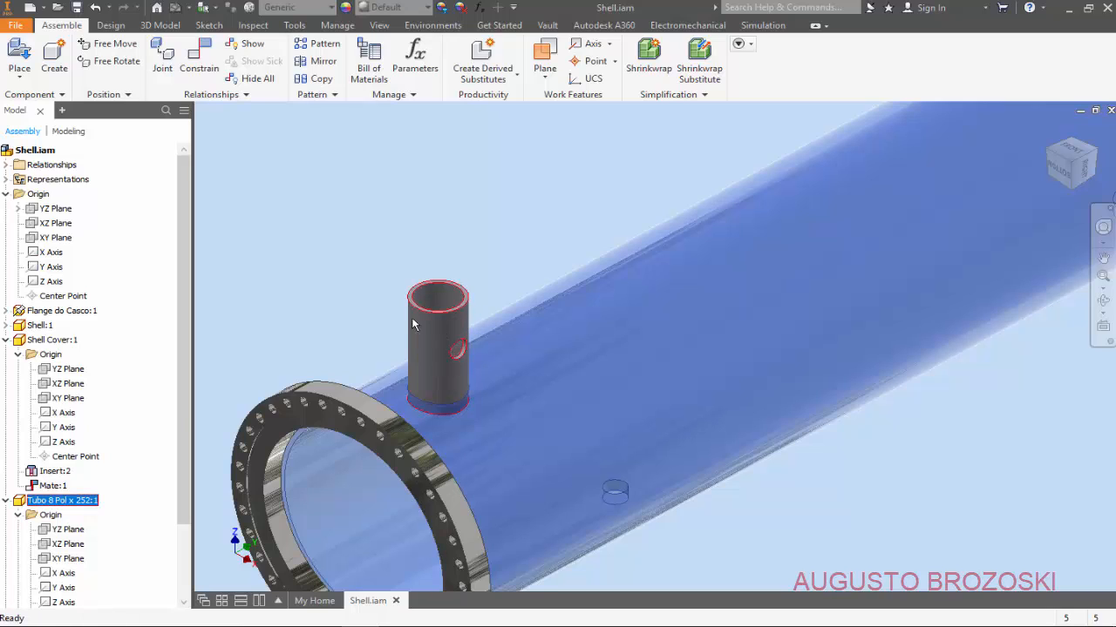
pyautogui.click(19, 515)
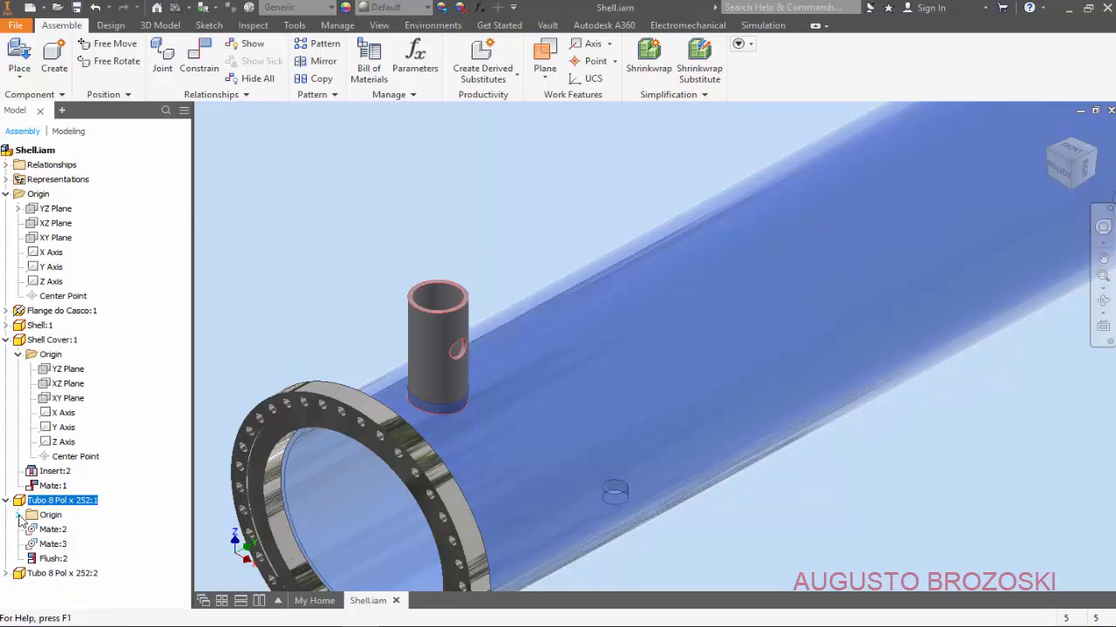
pyautogui.click(7, 501)
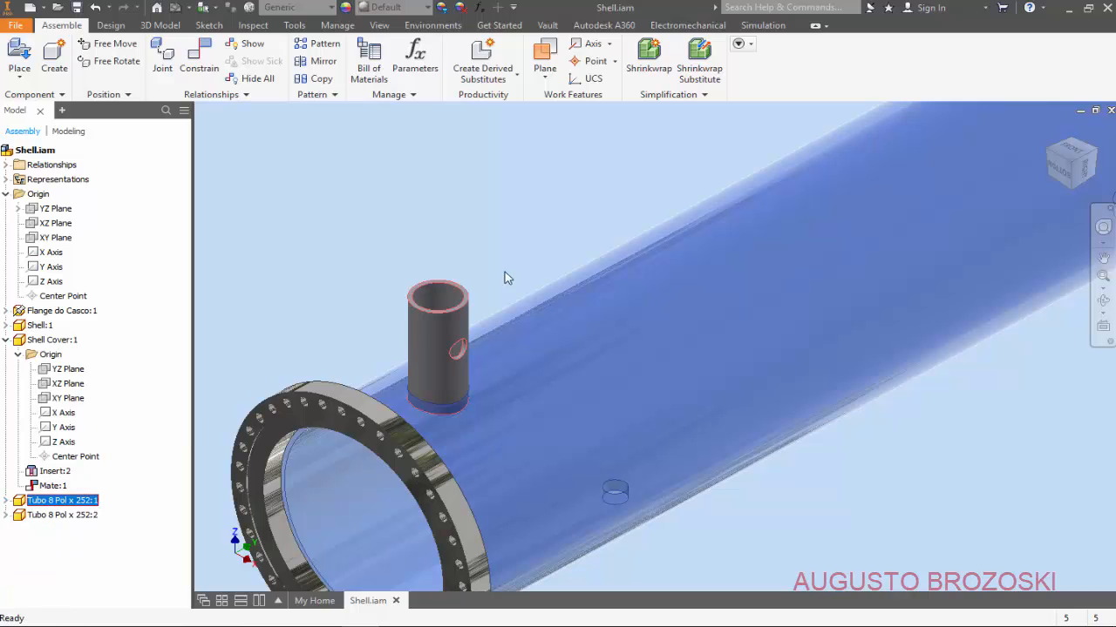
pyautogui.click(829, 128)
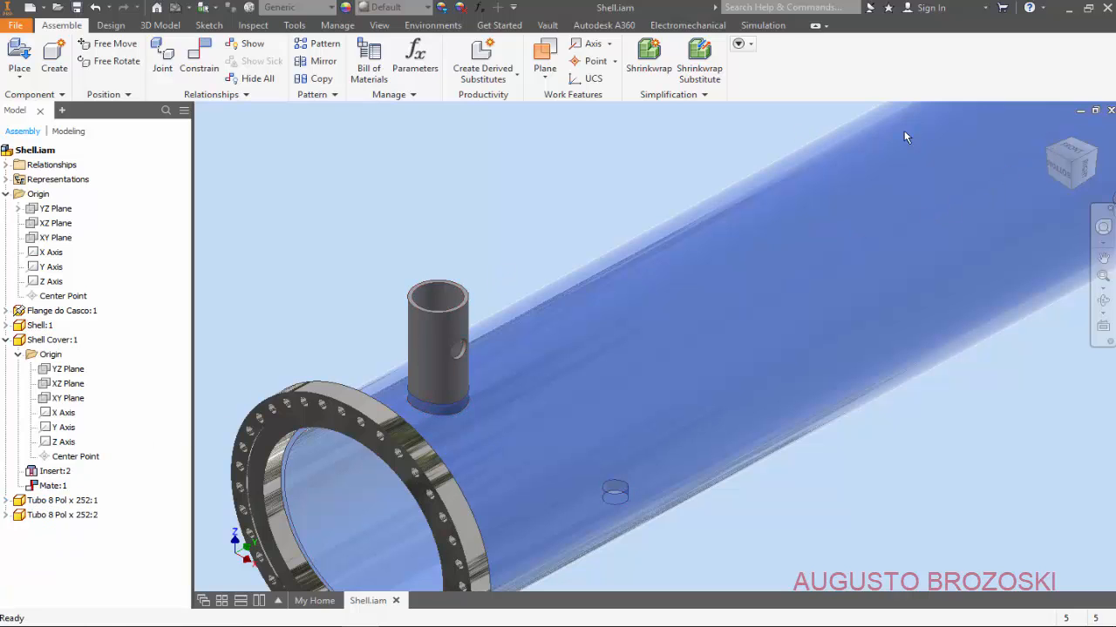
# Step: Apply a Mate constraint with 0 mm offset between the second Tubo 8 Pol x 252 tube's axis and the axis of the large shell hole near the cover
pyautogui.middleClick(1041, 138)
pyautogui.middleClick(1040, 138)
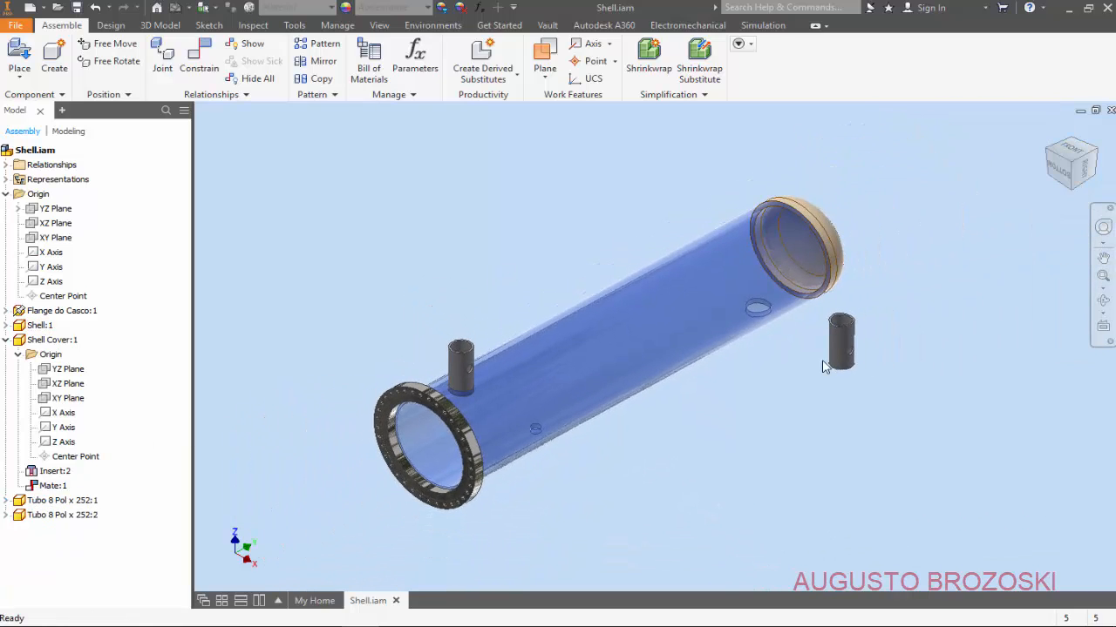
pyautogui.scroll(-5, 831, 326)
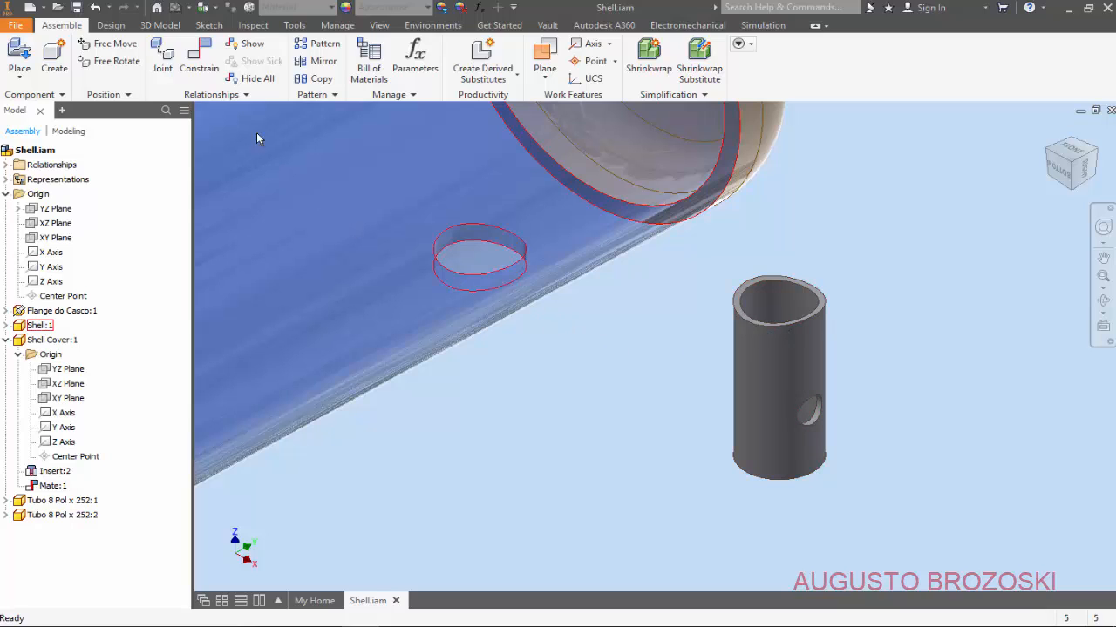
pyautogui.click(198, 57)
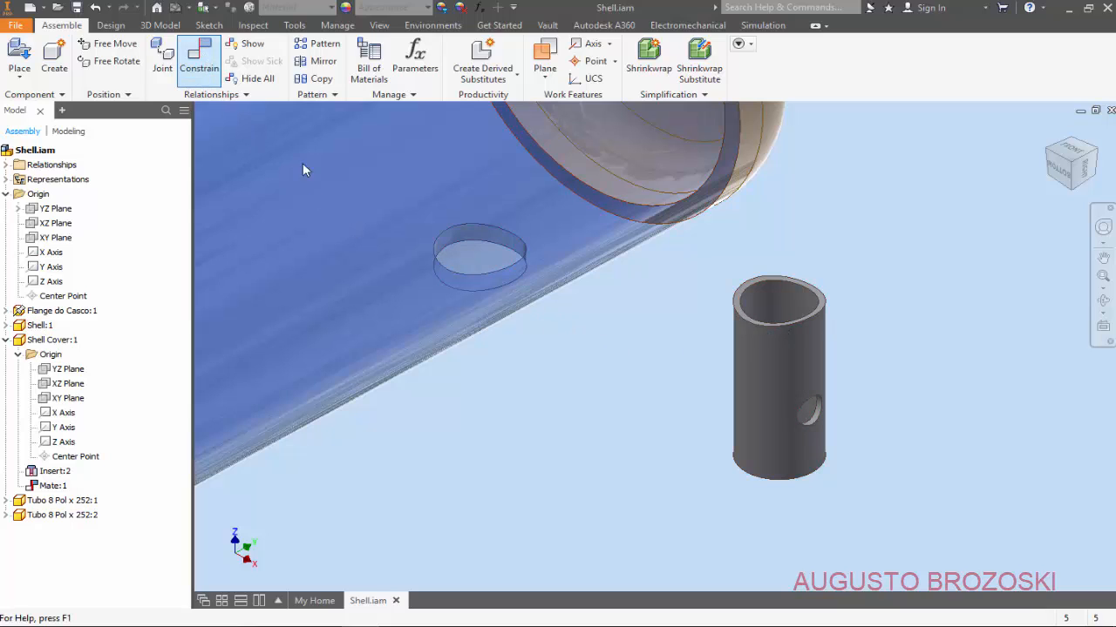
pyautogui.click(772, 359)
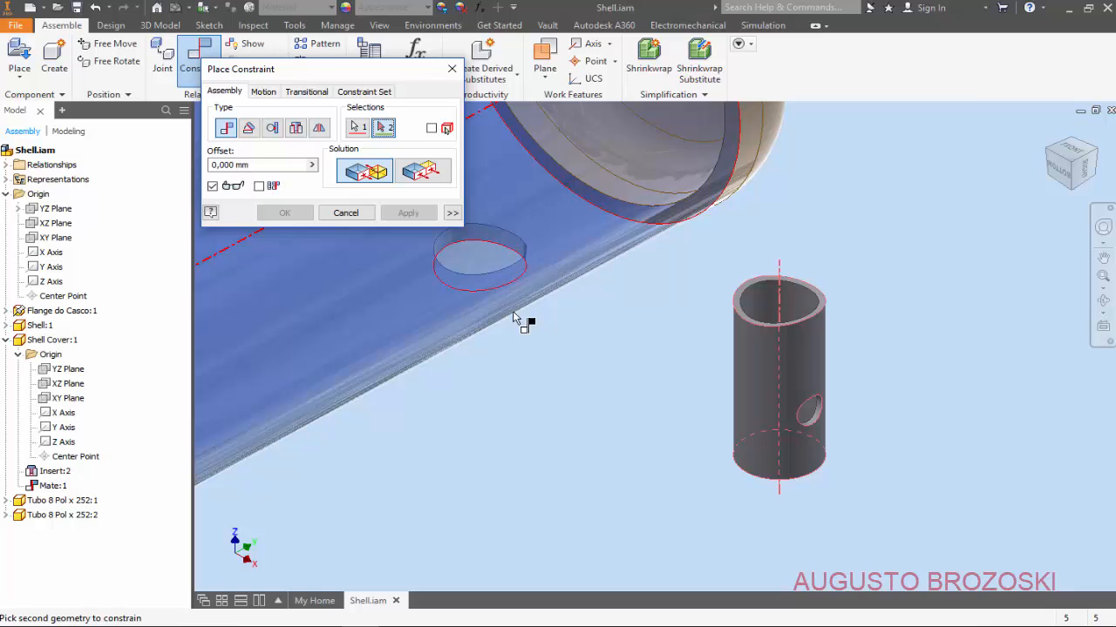
pyautogui.scroll(-5, 549, 314)
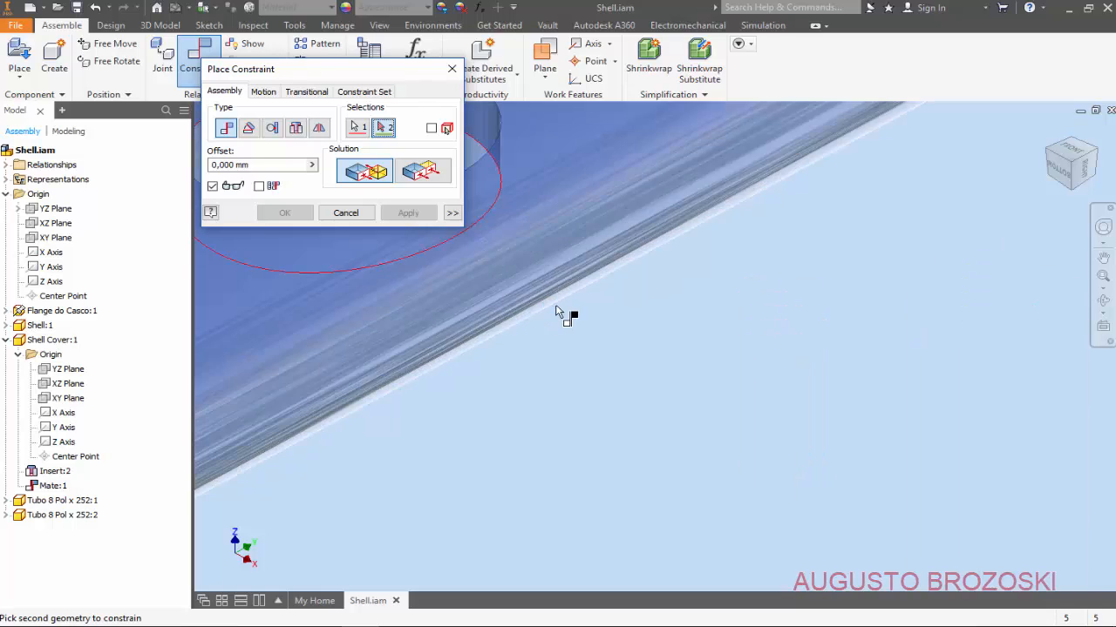
pyautogui.keyDown('shift'); pyautogui.moveTo(551, 325); pyautogui.dragTo(553, 261, button='middle'); pyautogui.keyUp('shift')
pyautogui.scroll(5, 605, 428)
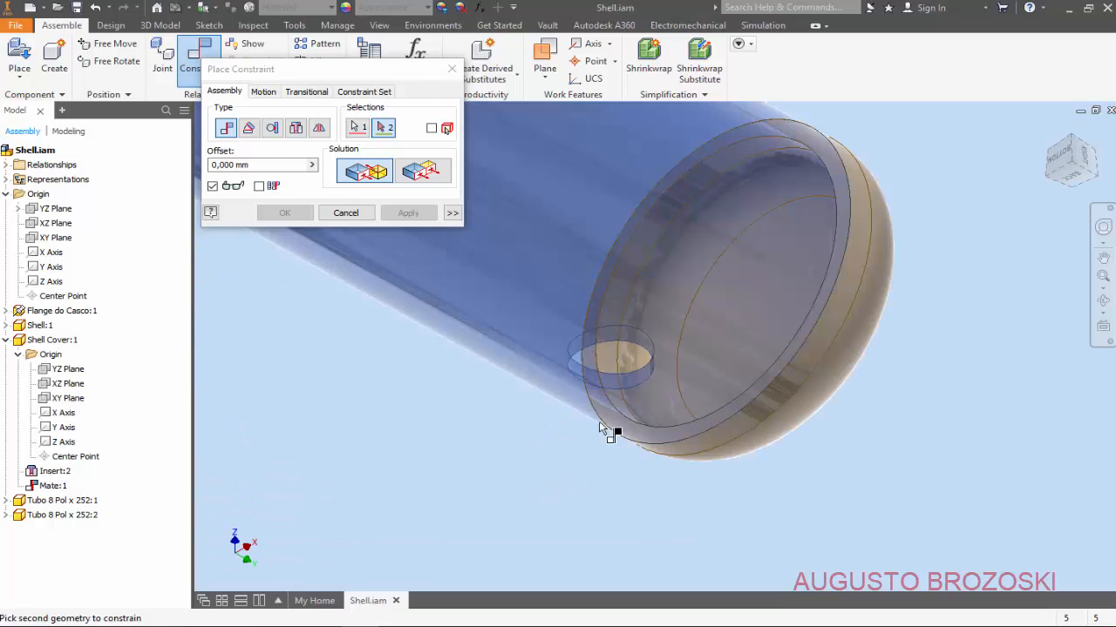
pyautogui.click(597, 346)
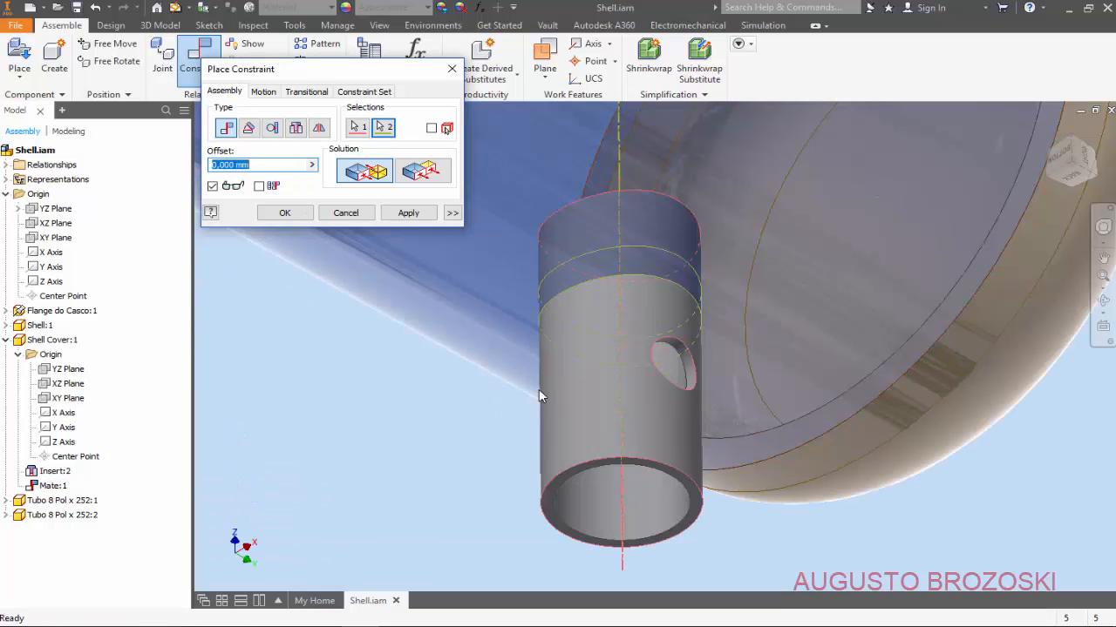
pyautogui.scroll(-5, 635, 387)
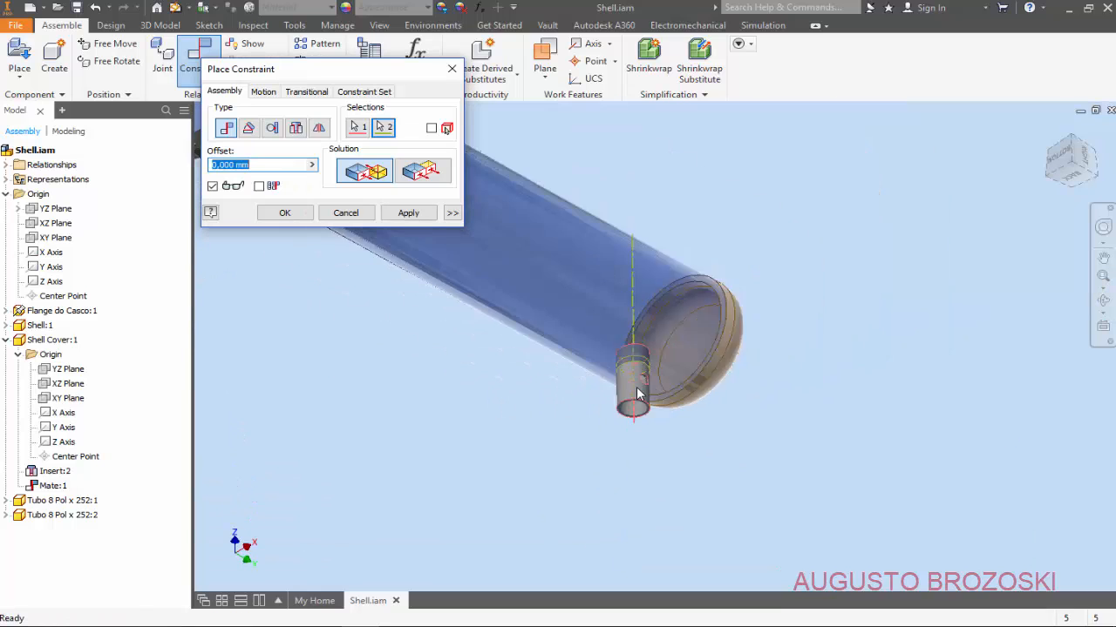
pyautogui.click(408, 214)
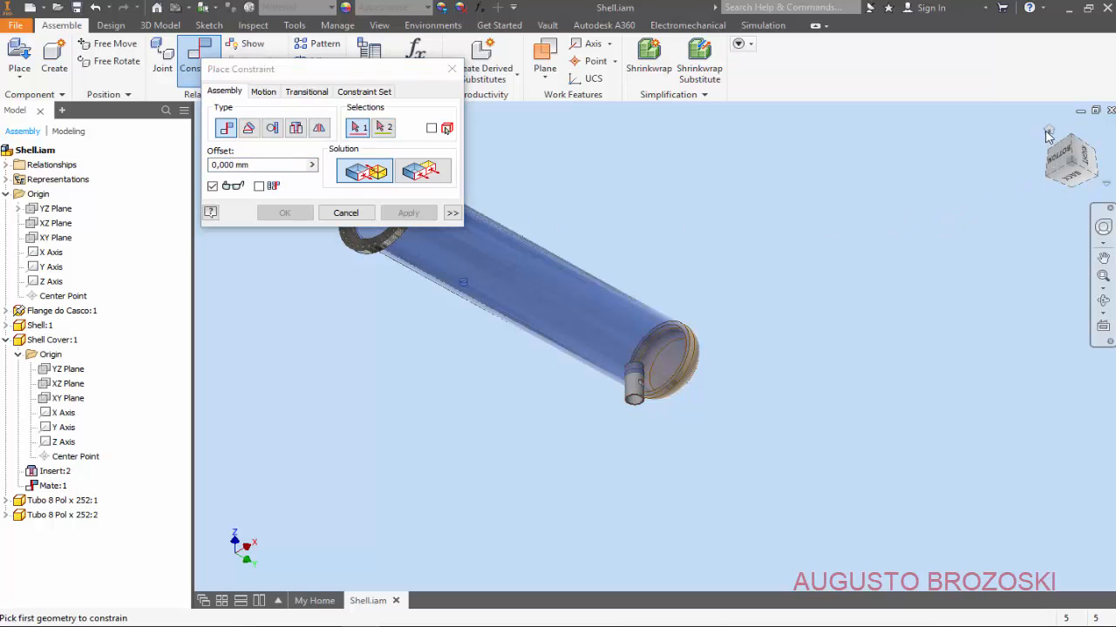
# Step: Turn off the visibility of the Shell Cover component at the far end of the shell
pyautogui.click(1047, 131)
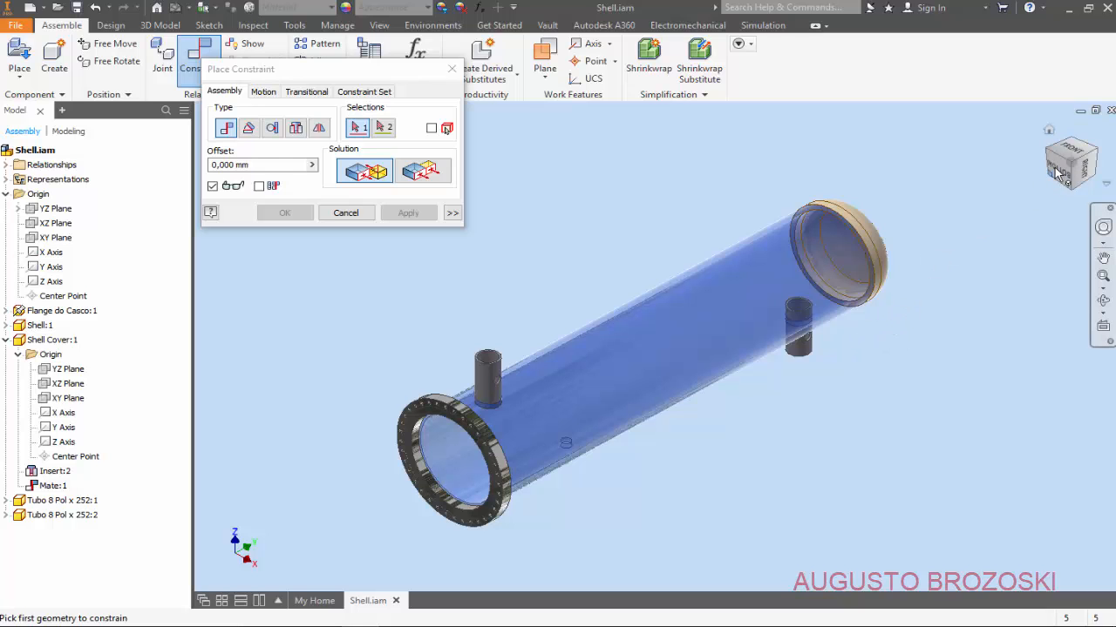
pyautogui.click(1096, 150)
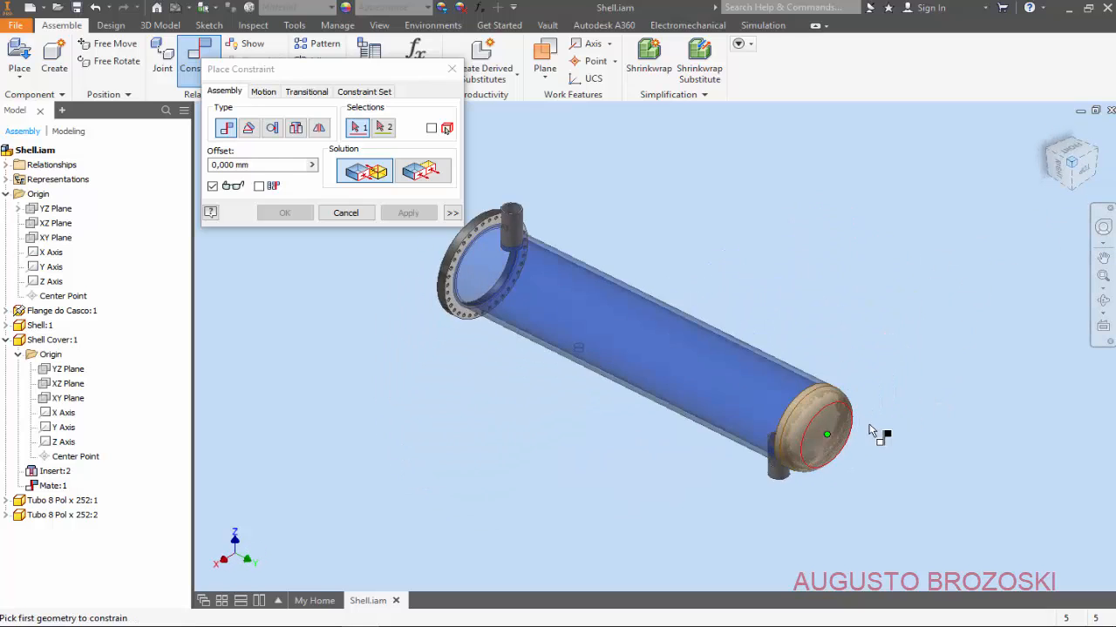
pyautogui.scroll(-3, 851, 430)
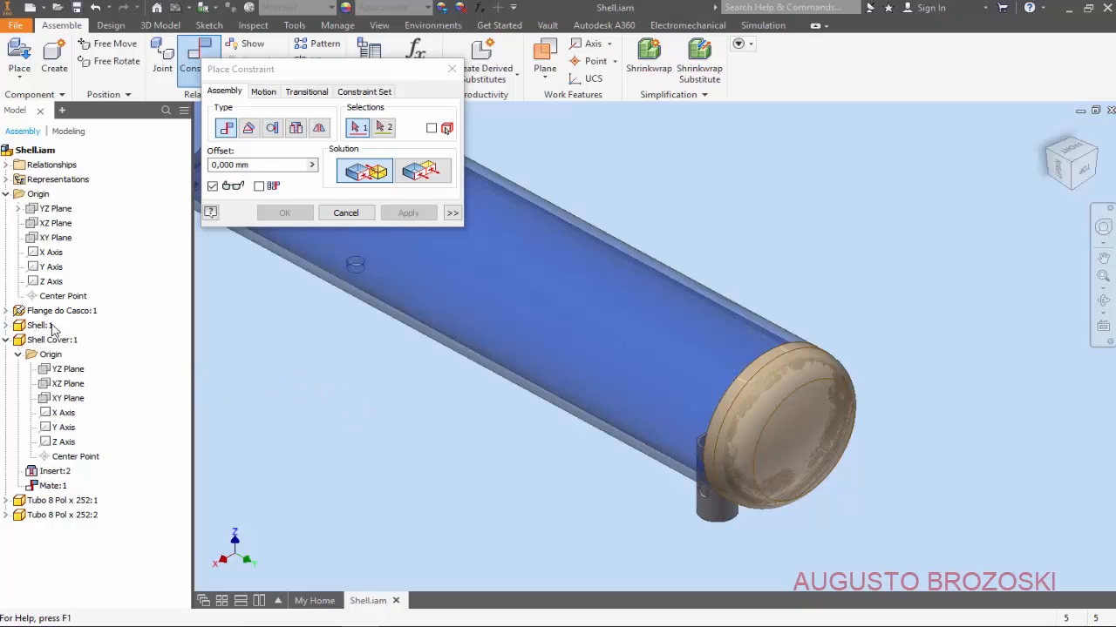
pyautogui.press('Escape')
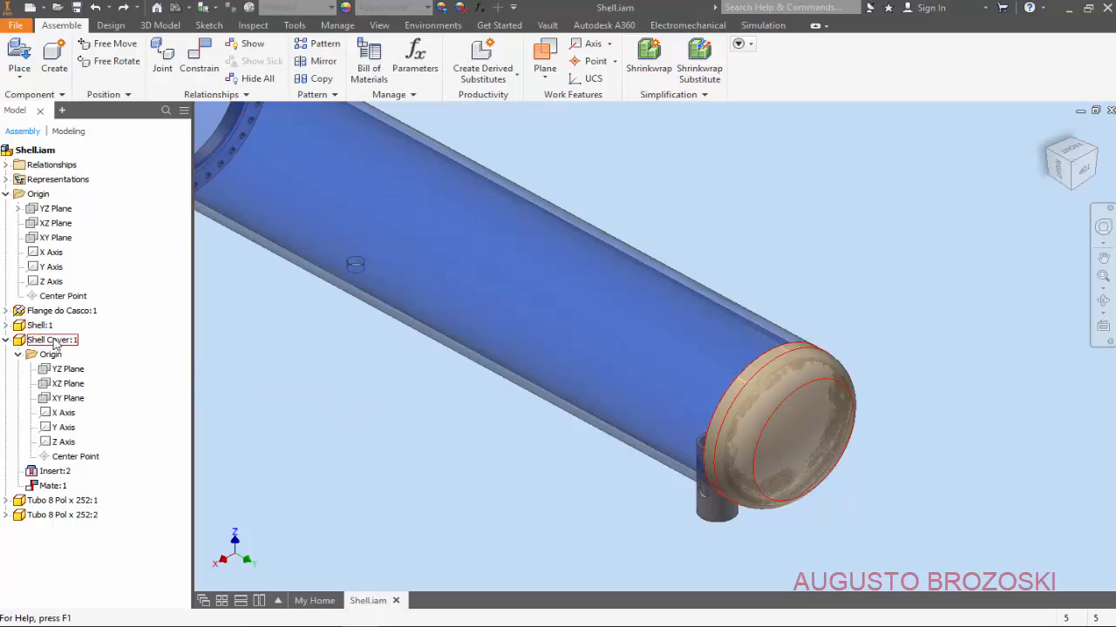
pyautogui.click(54, 344)
pyautogui.rightClick(54, 343)
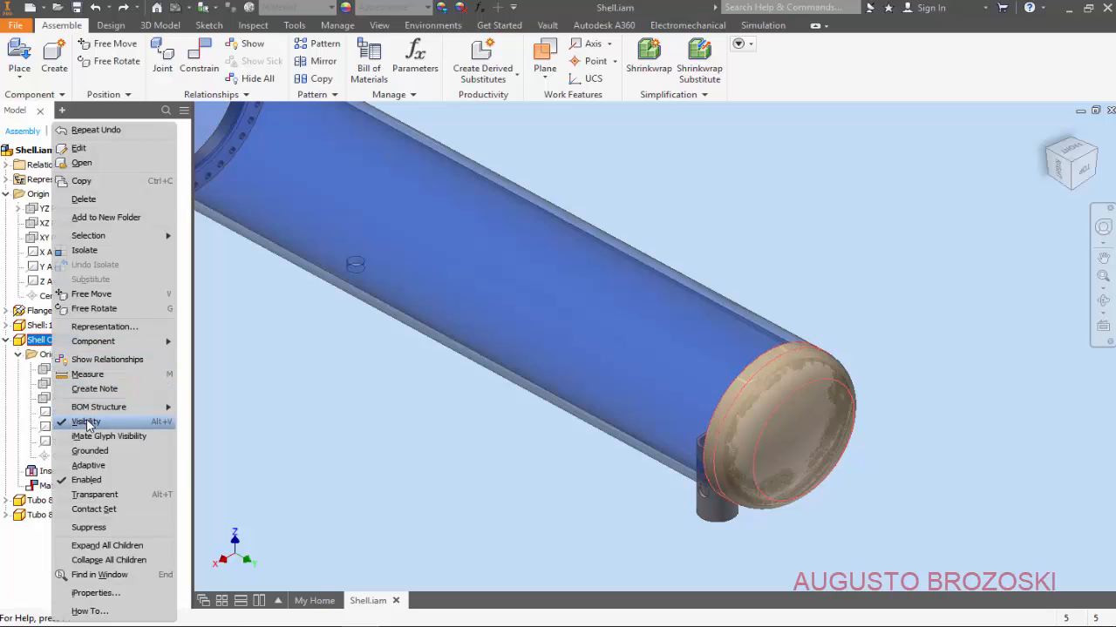
pyautogui.click(87, 423)
pyautogui.scroll(5, 729, 477)
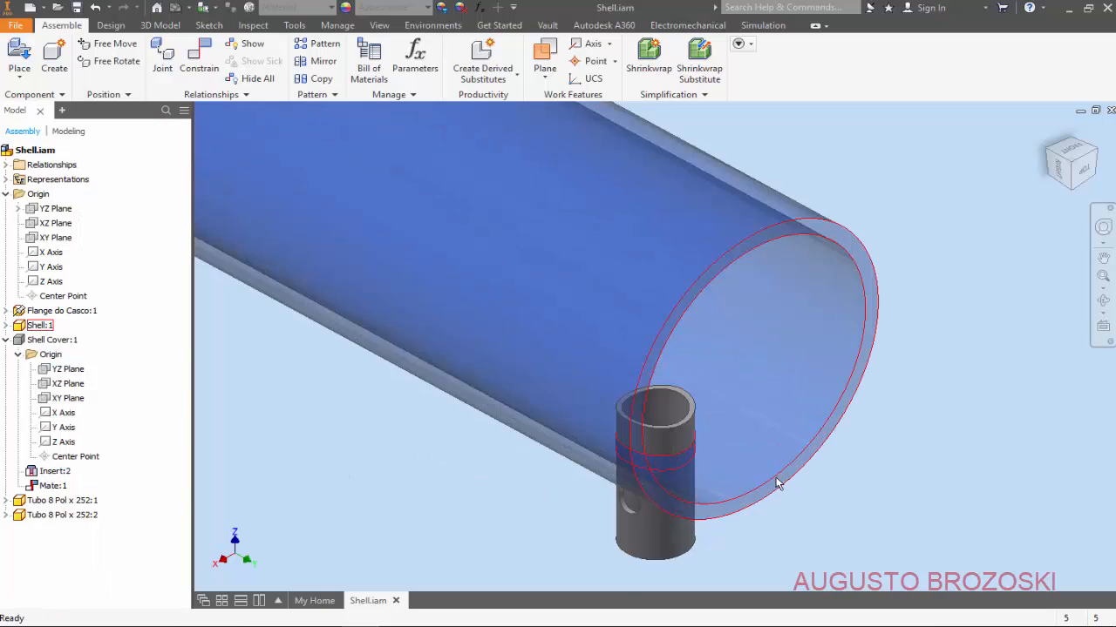
# Step: Apply a Mate constraint with 0 mm offset between the axis of the cover-side tube's curved upper end face and the shell's central axis
pyautogui.click(199, 55)
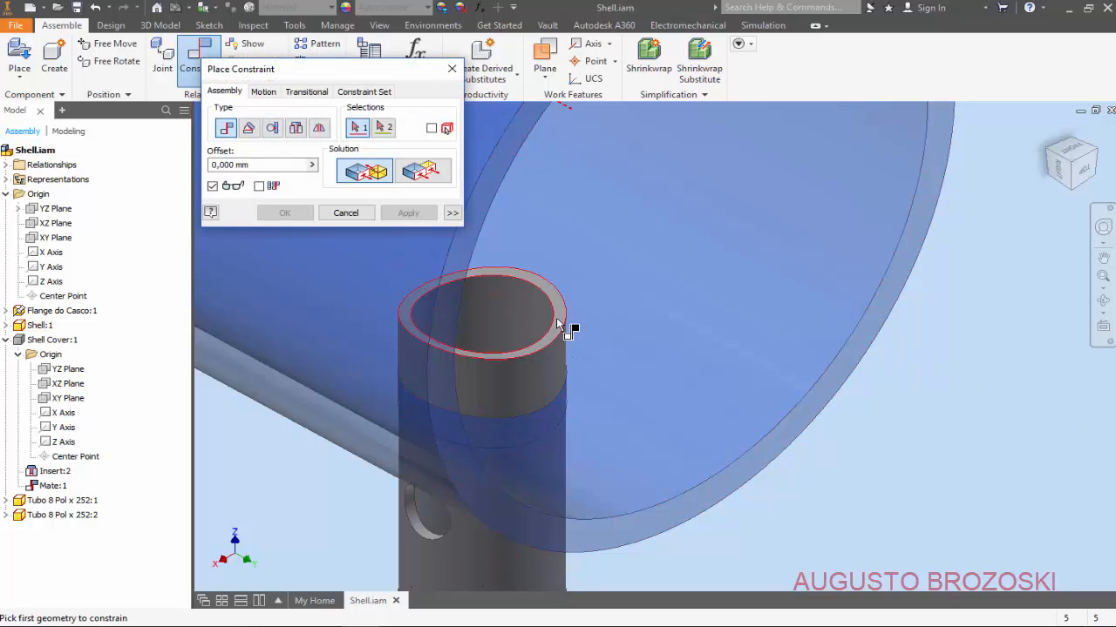
pyautogui.scroll(-3, 558, 321)
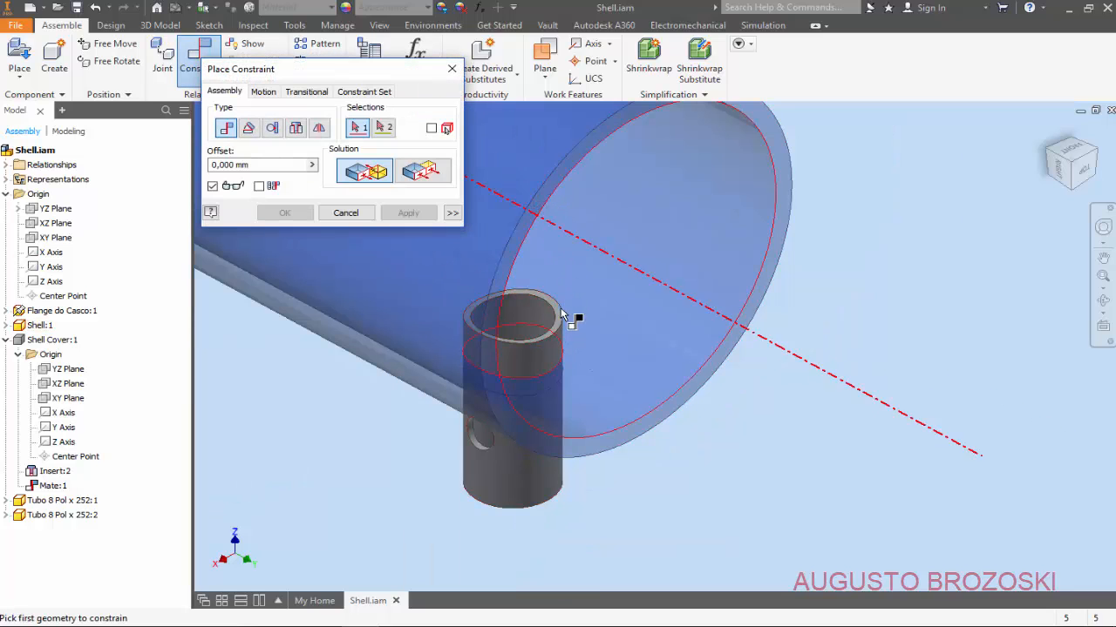
pyautogui.click(556, 319)
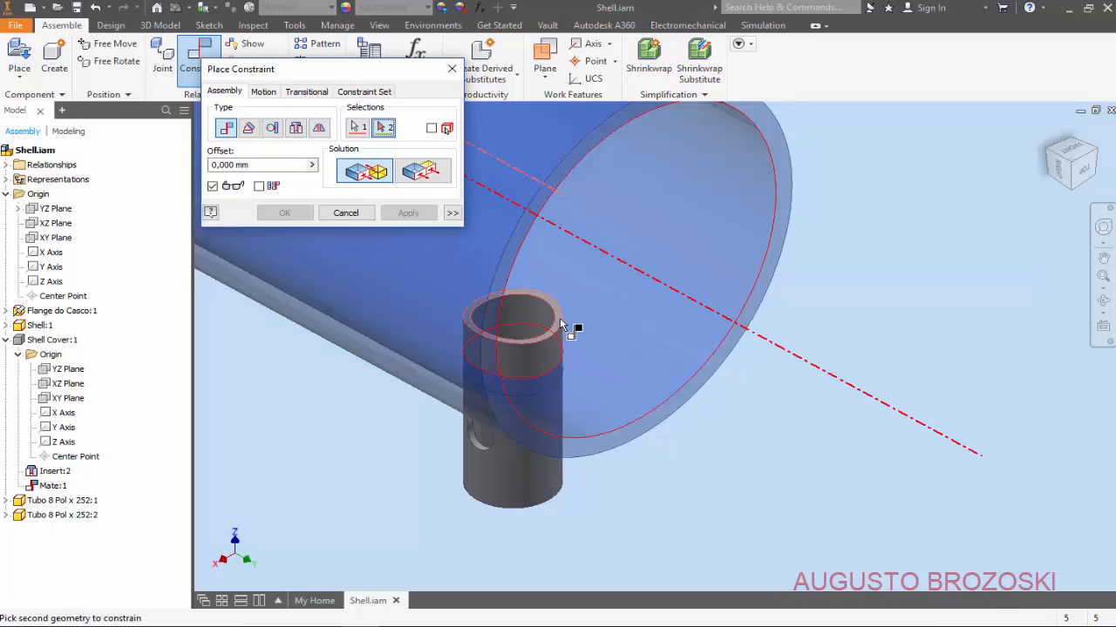
pyautogui.click(634, 369)
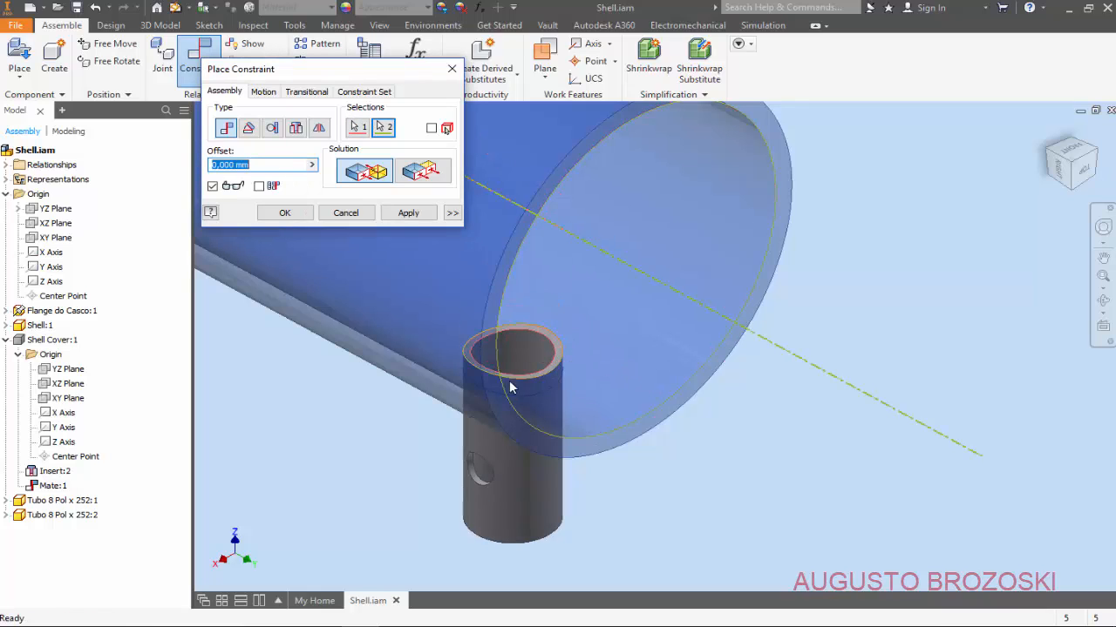
pyautogui.click(1050, 132)
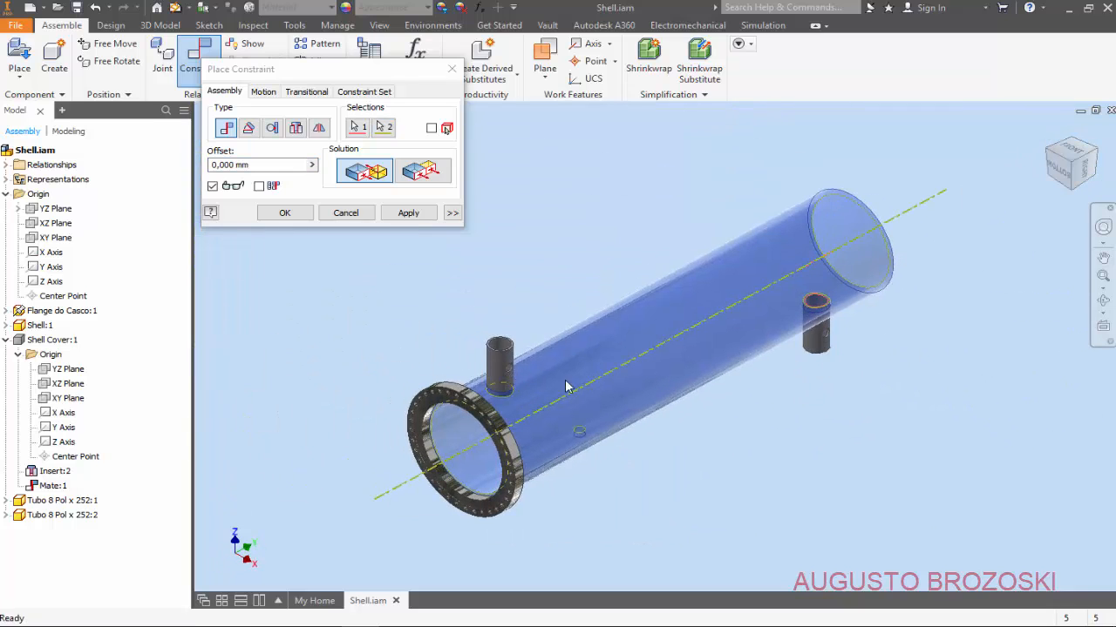
pyautogui.click(410, 213)
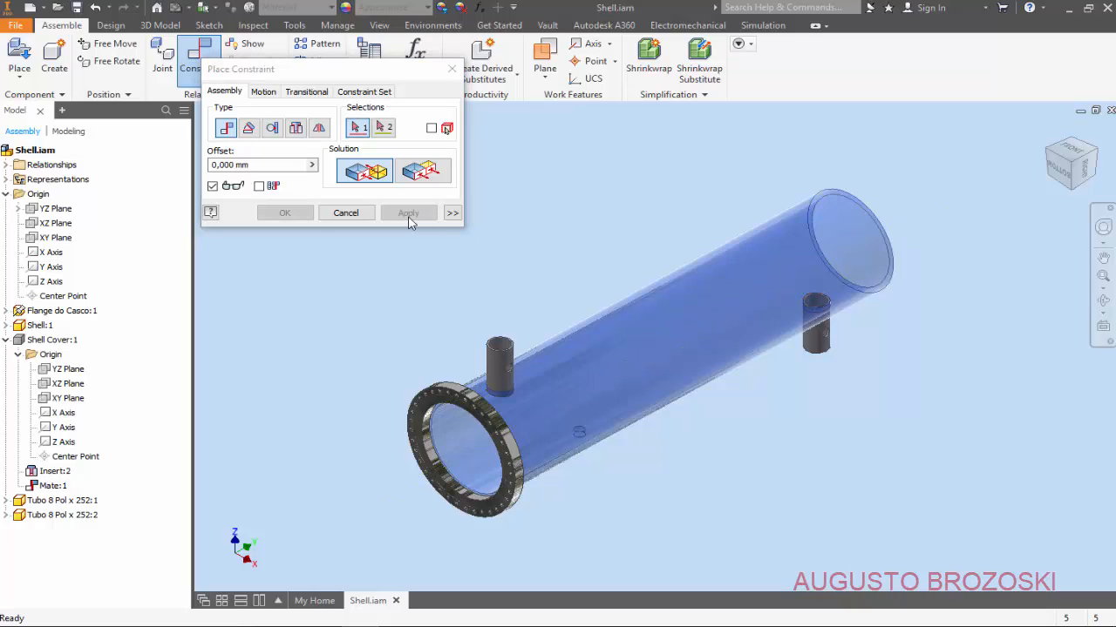
# Step: Apply a Flush constraint with 0 mm offset between the cover-side tube's YZ plane and the assembly's YZ plane
pyautogui.click(7, 515)
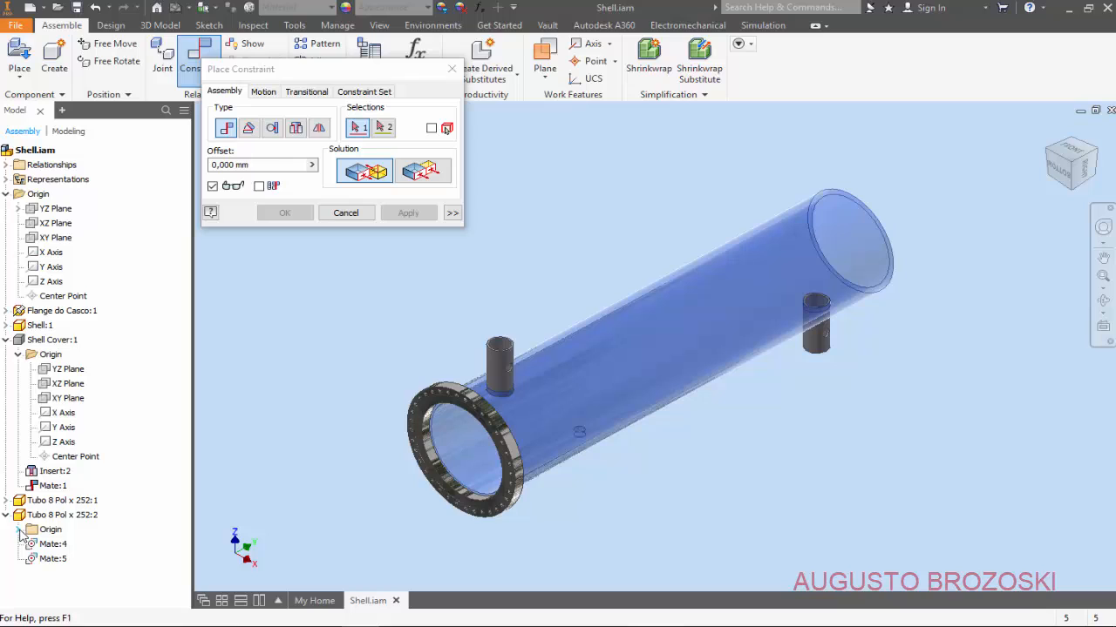
pyautogui.click(19, 530)
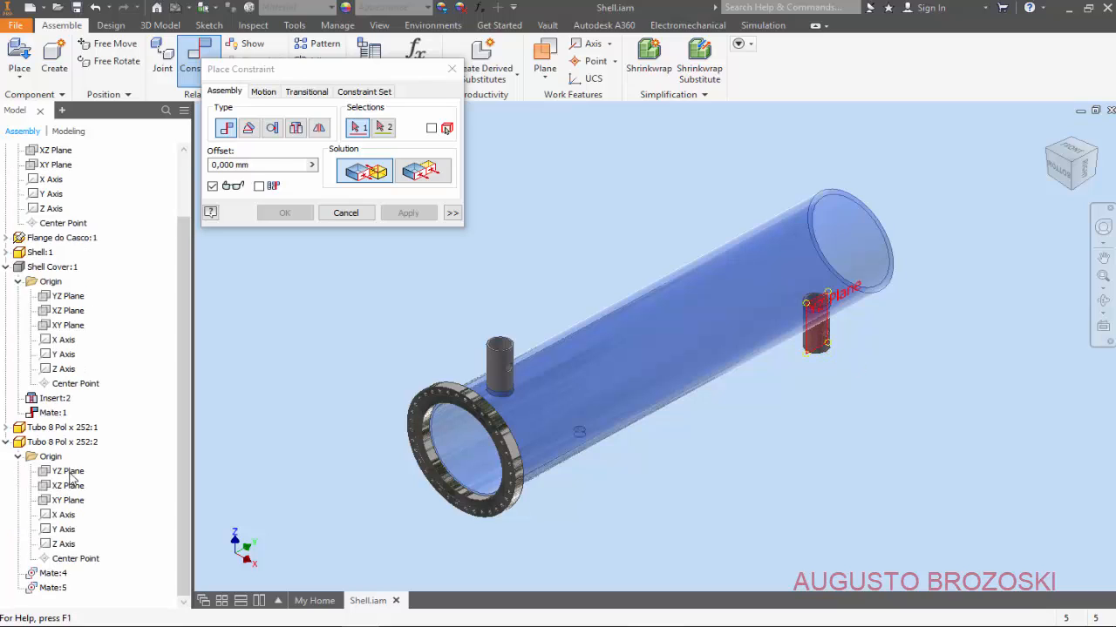
pyautogui.click(62, 544)
pyautogui.scroll(2, 70, 246)
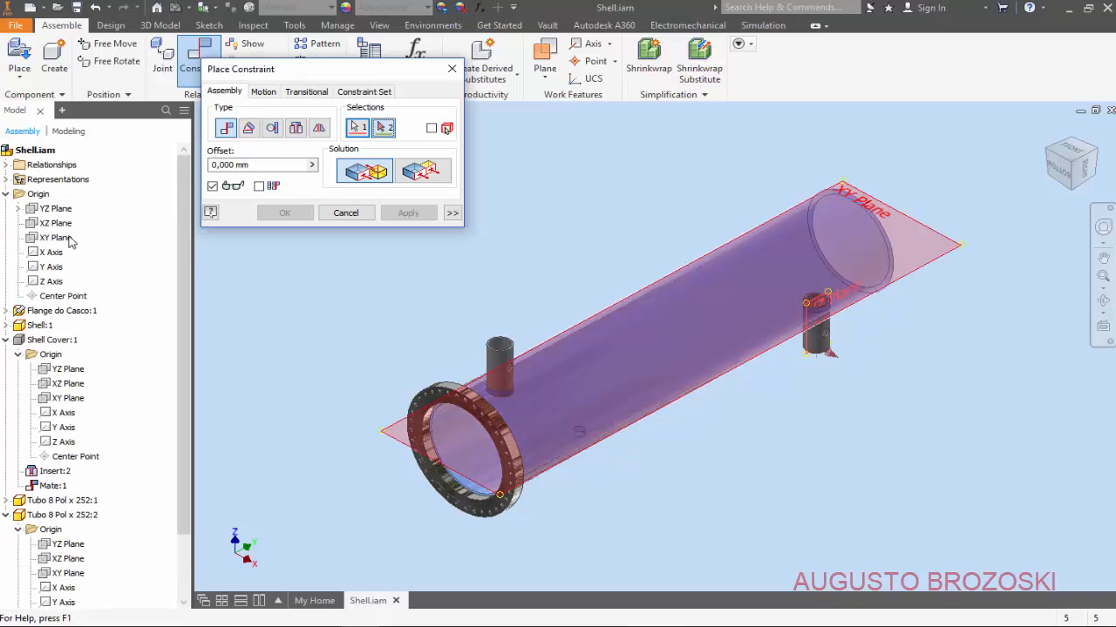
pyautogui.click(53, 210)
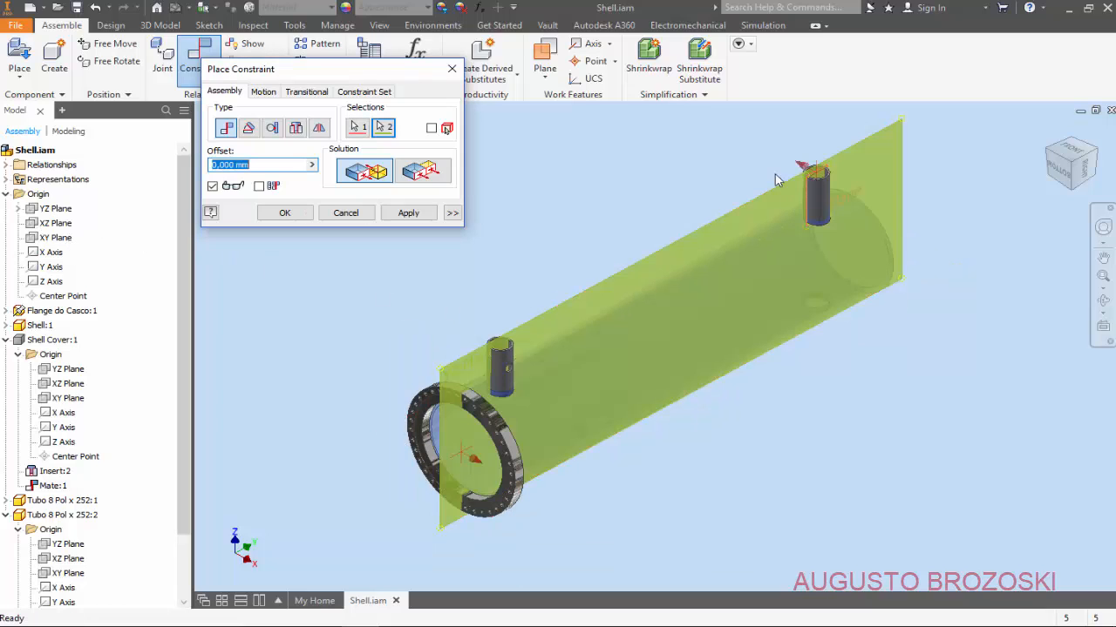
pyautogui.click(422, 171)
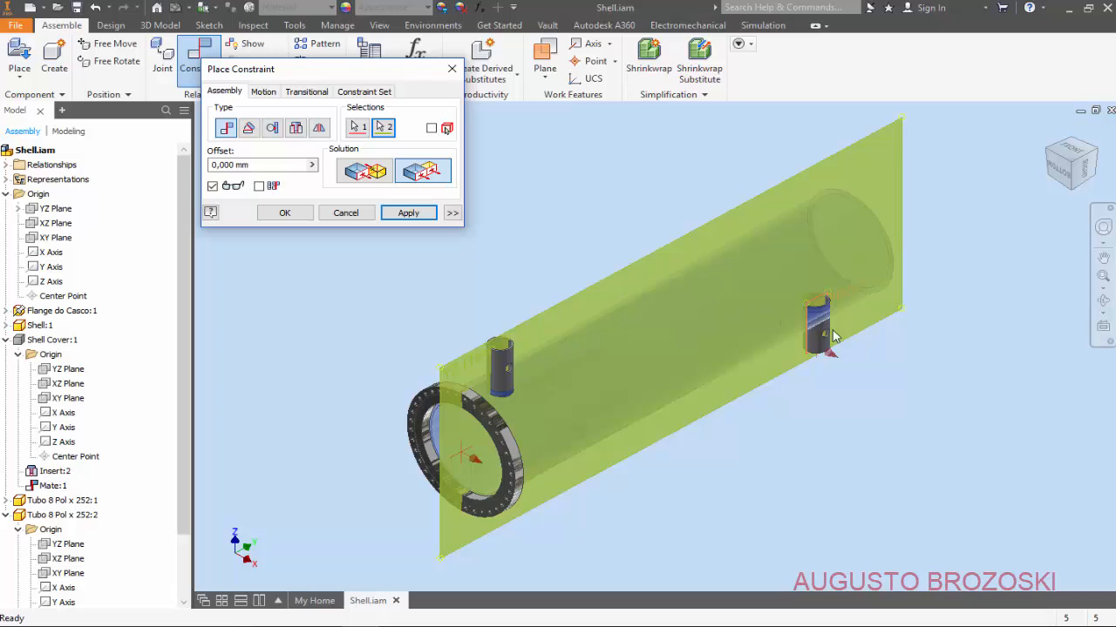
pyautogui.click(408, 213)
pyautogui.click(346, 213)
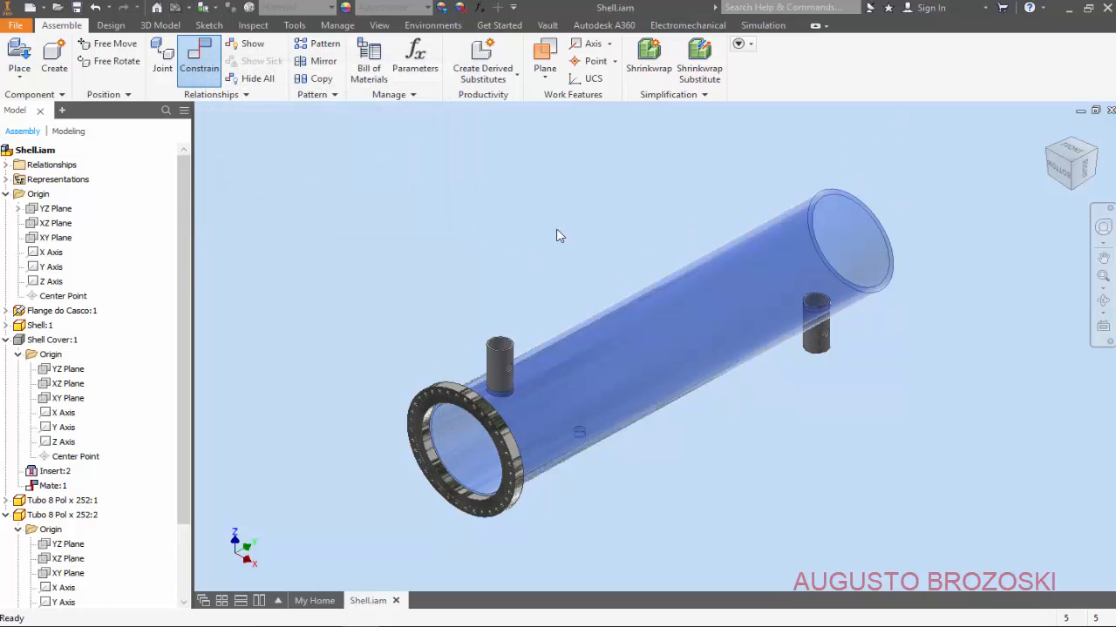
# Step: Turn the Shell Cover's visibility back on and collapse the expanded component and origin nodes in the model tree
pyautogui.rightClick(55, 349)
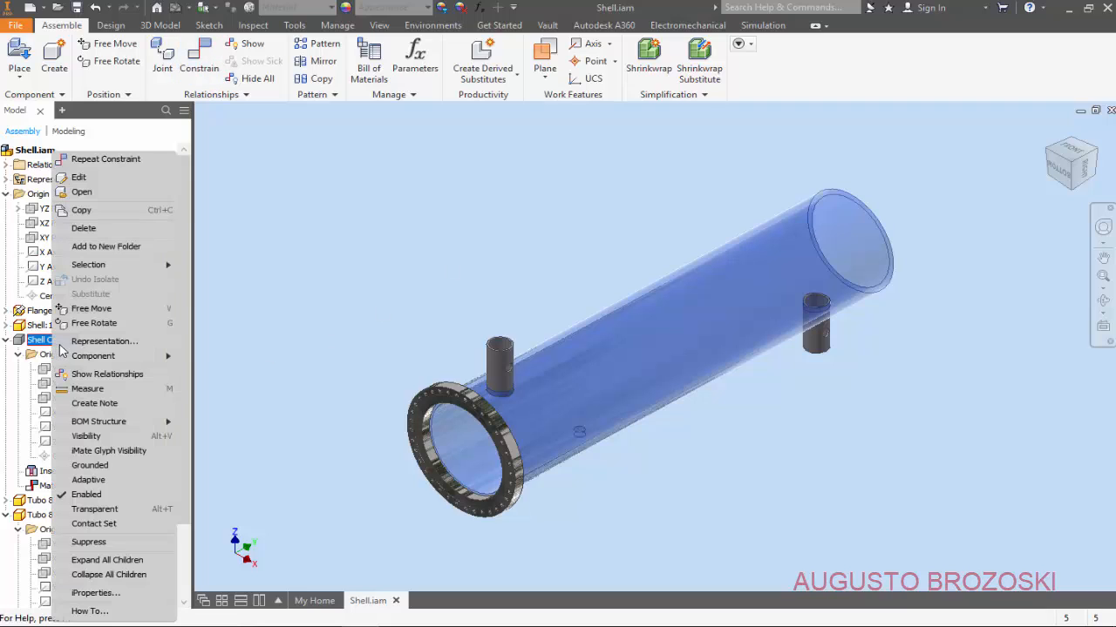
pyautogui.click(86, 436)
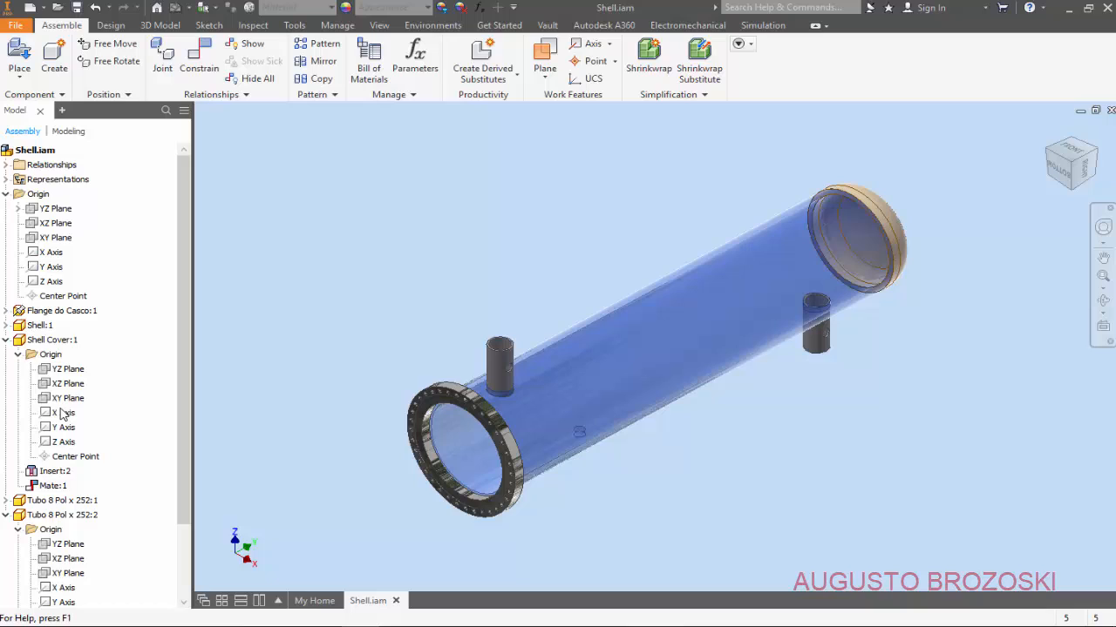
pyautogui.click(6, 340)
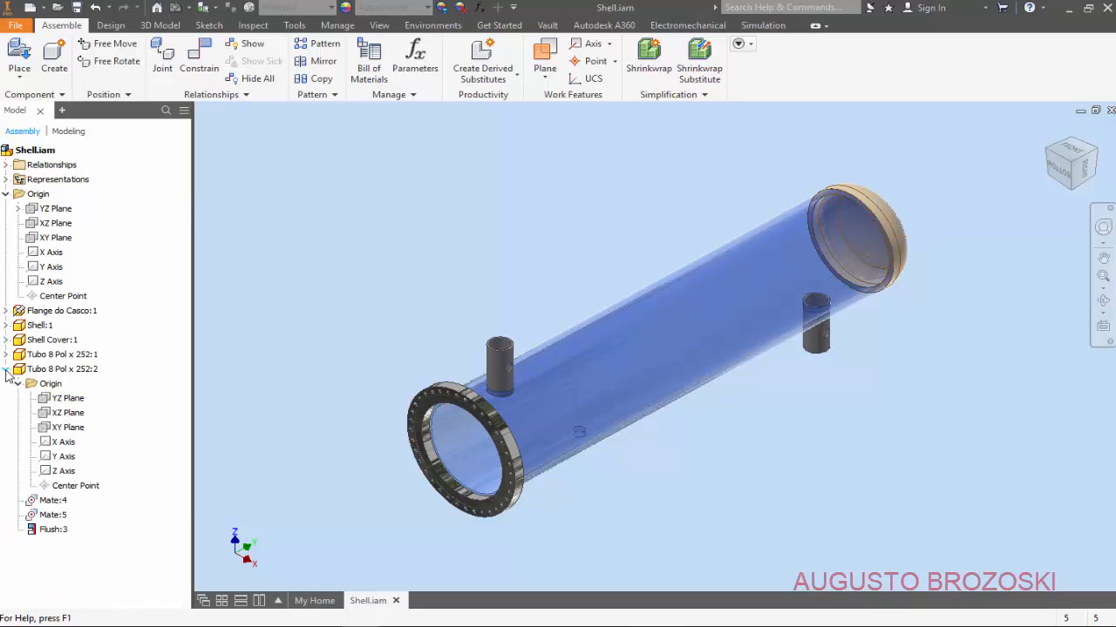
pyautogui.click(6, 369)
pyautogui.click(6, 194)
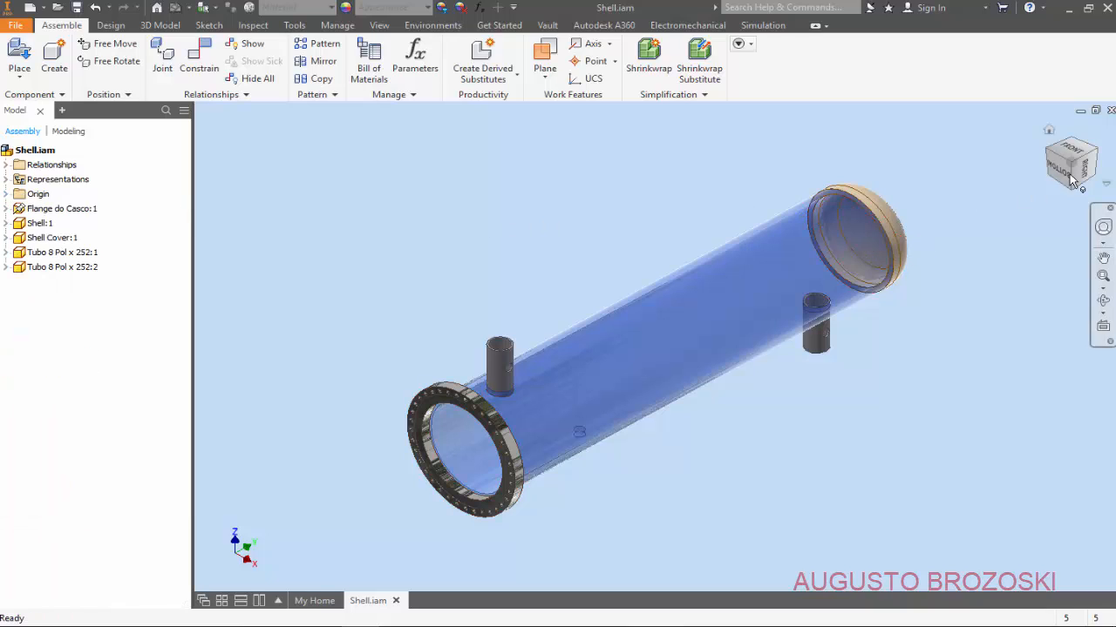
# Step: Save the Shell assembly and check the nozzle flange specification in the parts list of the PDF drawing in Adobe Acrobat Reader
pyautogui.click(78, 10)
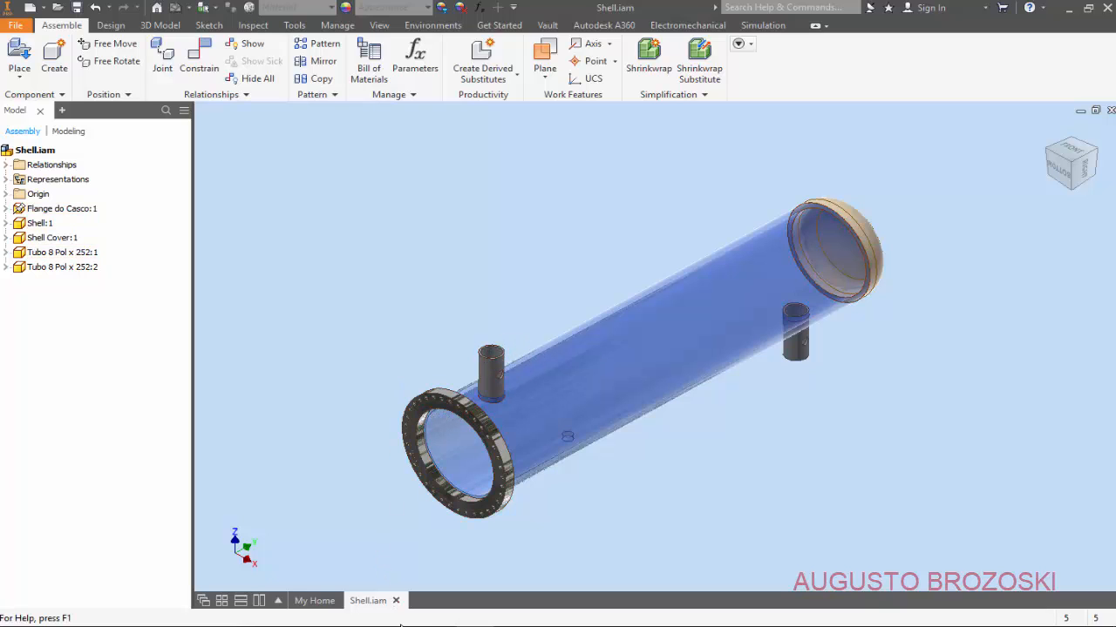
pyautogui.hotkey('alt', 'Tab')
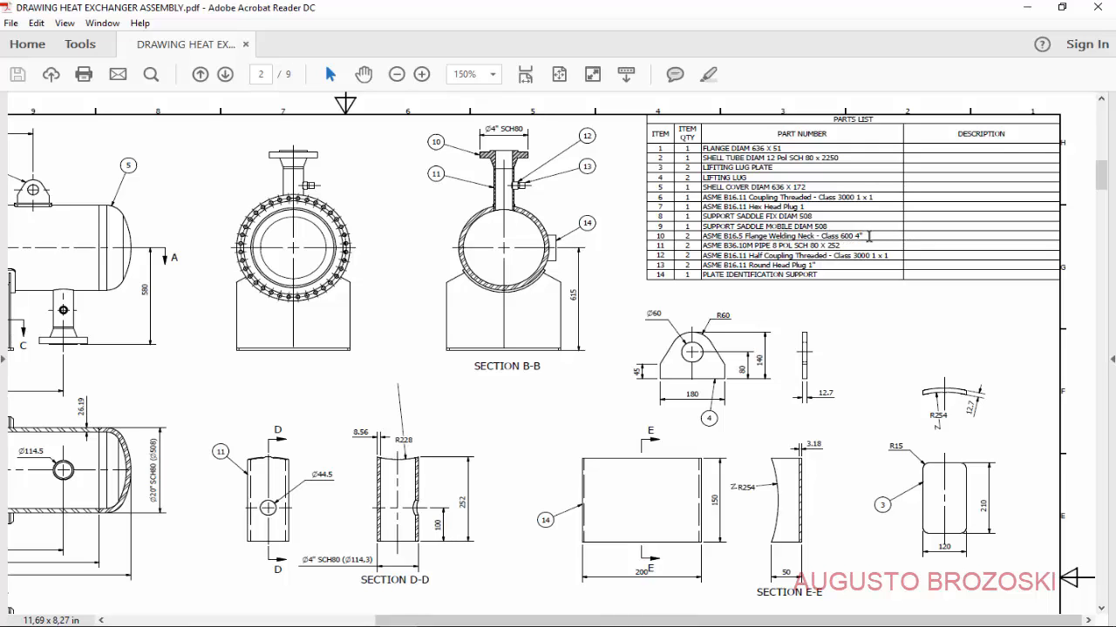
pyautogui.click(1026, 7)
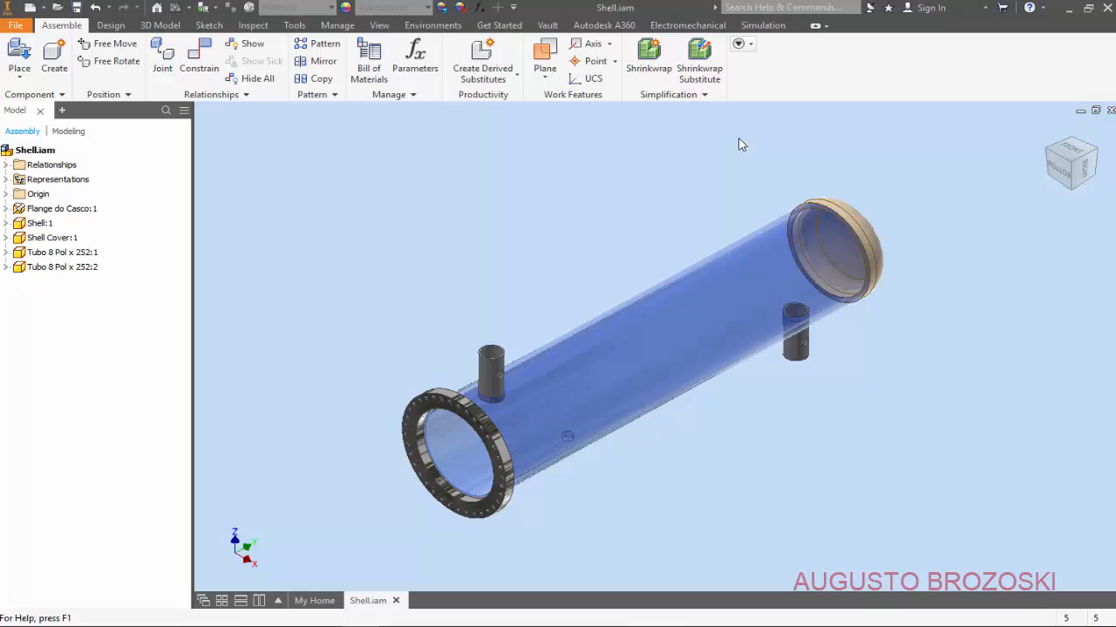
# Step: Start placing a part from the Content Center, filter by the ANSI standard and browse to the Flanges category under Tube & Pipe fittings
pyautogui.click(16, 79)
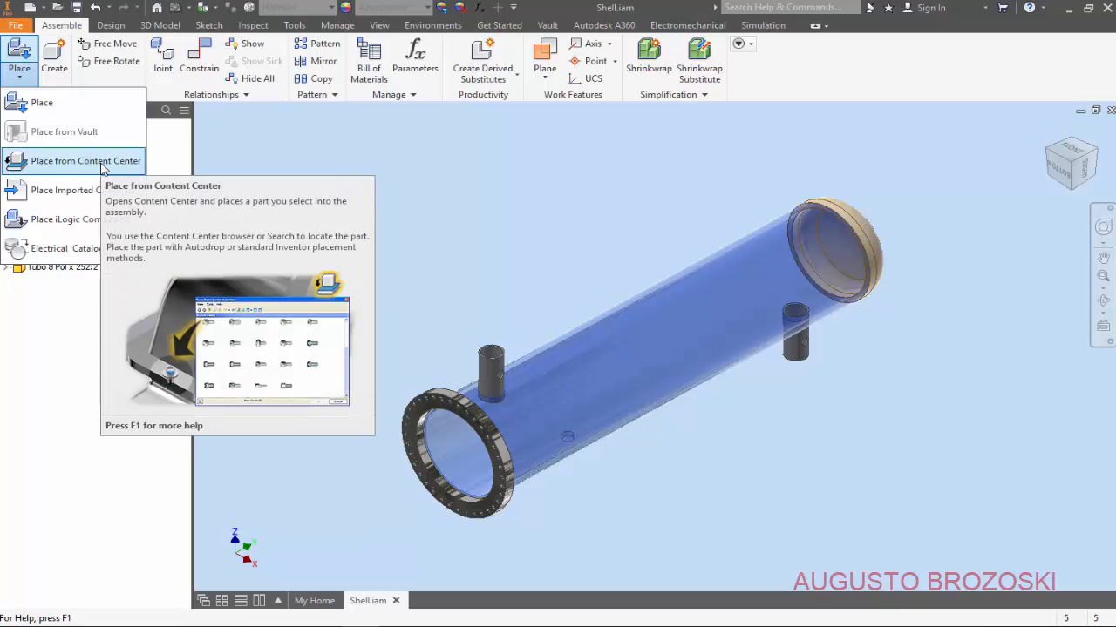
pyautogui.click(85, 161)
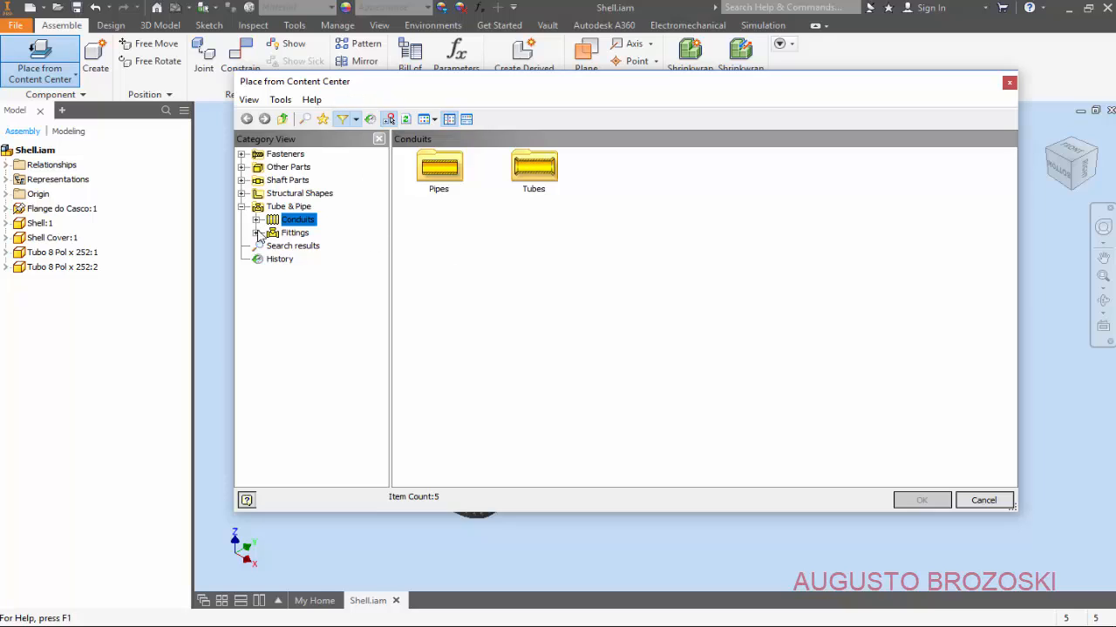
pyautogui.click(356, 120)
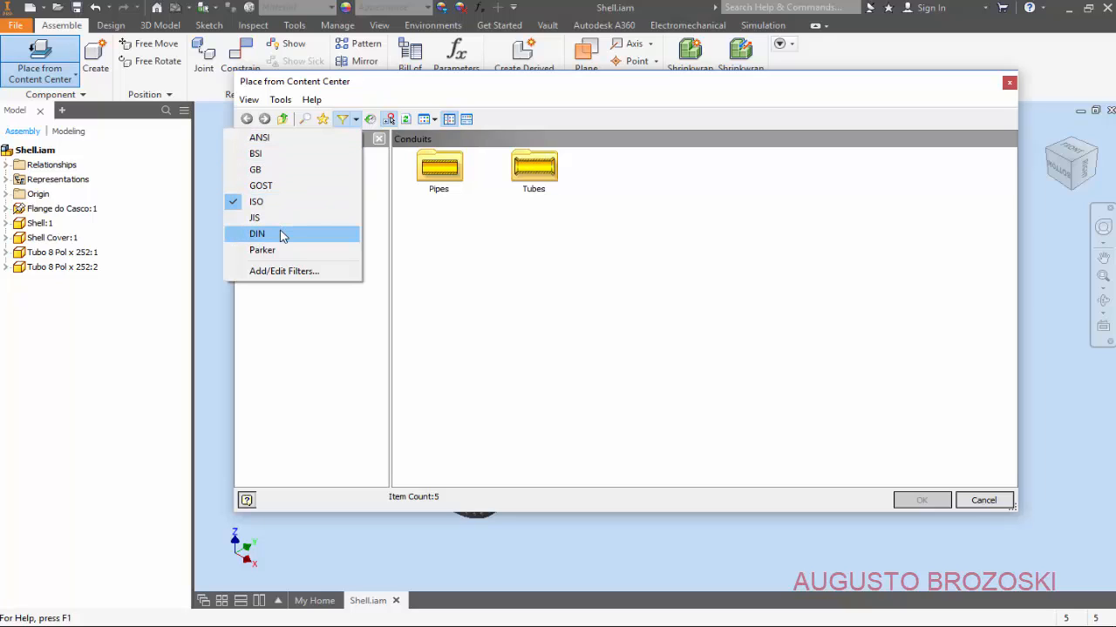
pyautogui.click(270, 142)
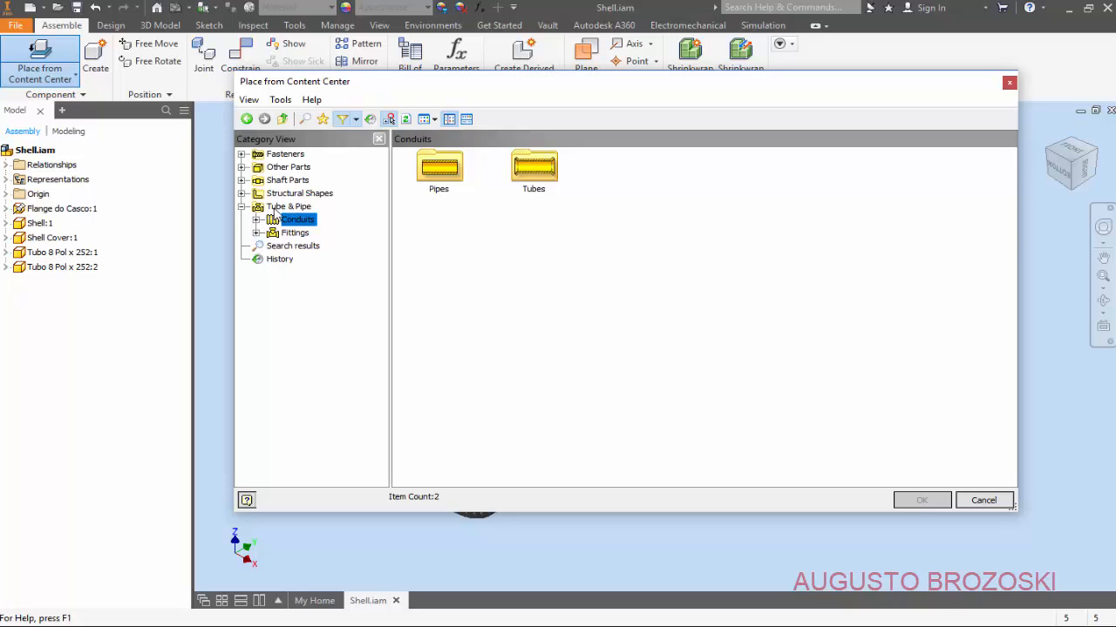
pyautogui.click(257, 221)
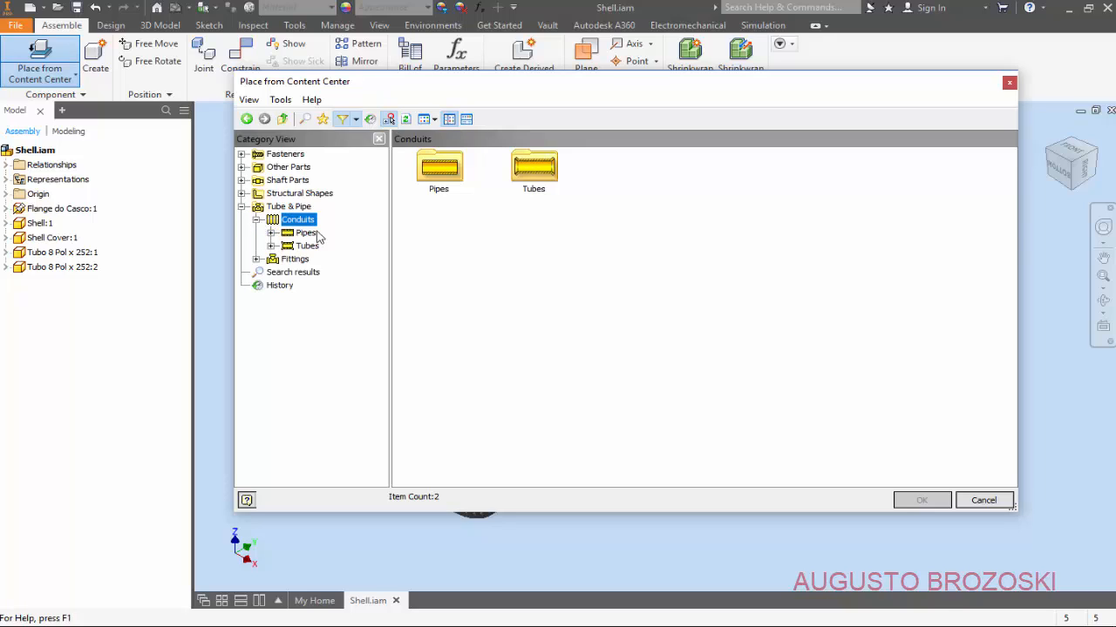
pyautogui.click(286, 235)
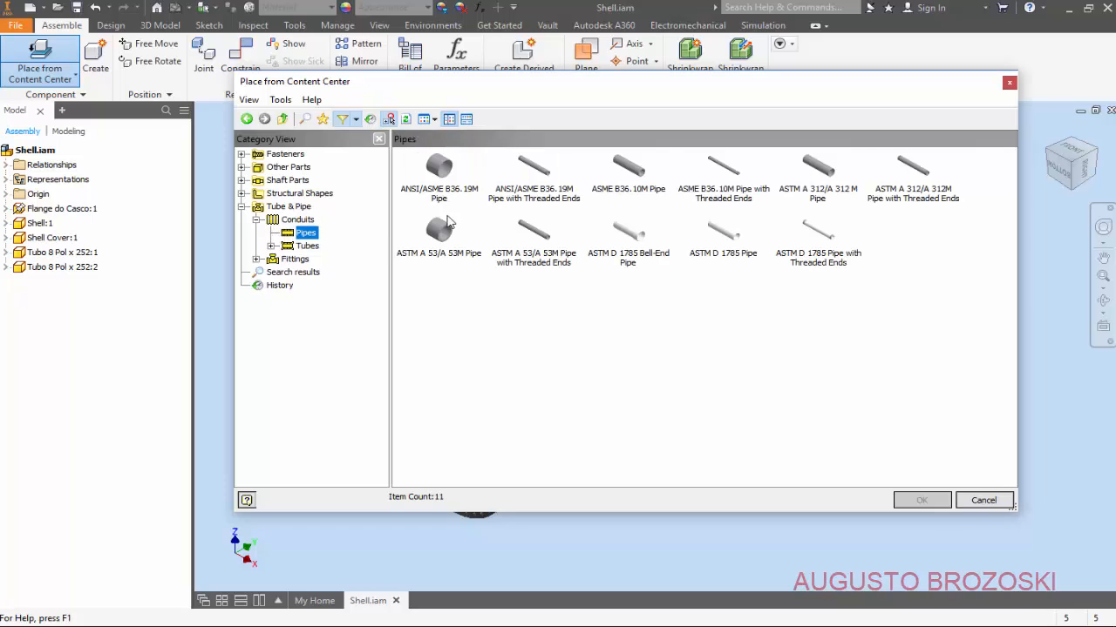
pyautogui.click(255, 260)
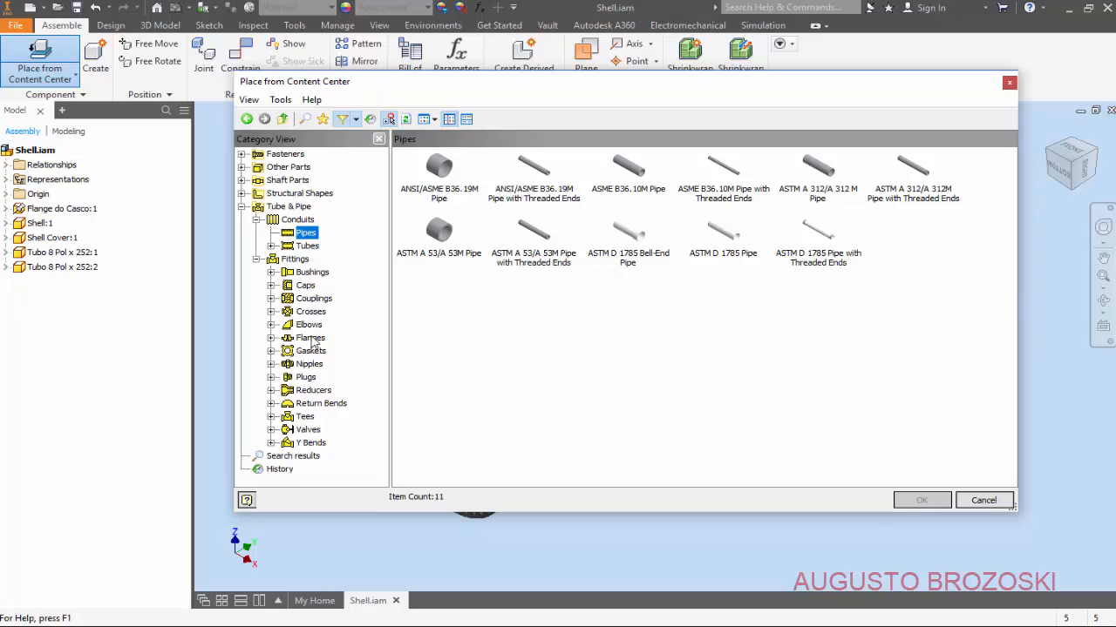
pyautogui.click(312, 339)
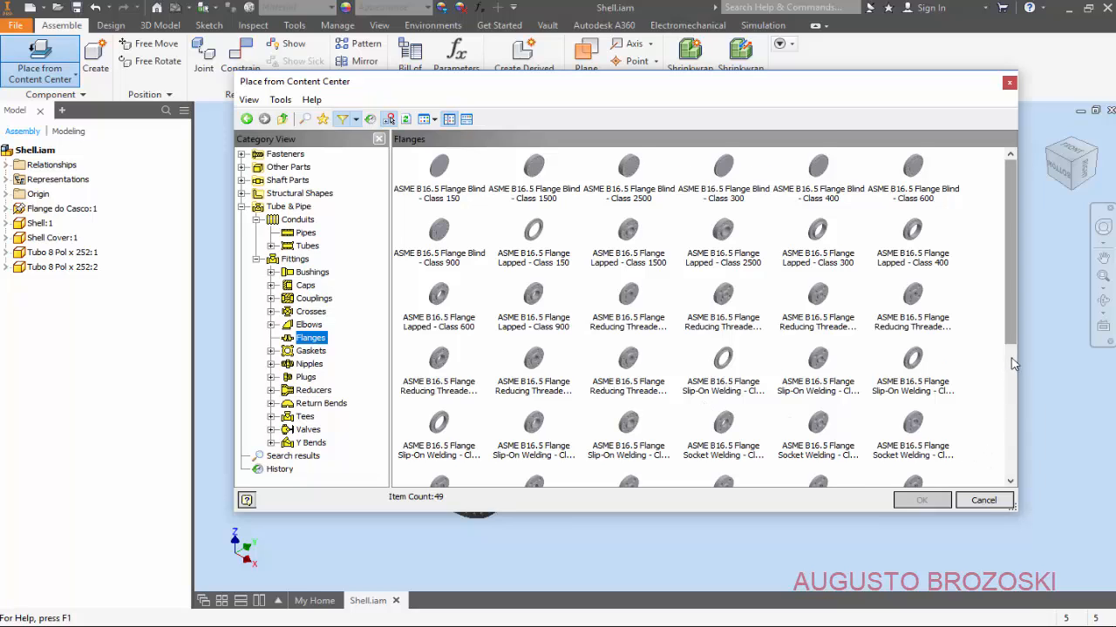
# Step: Find the ASME B16.5 Flange Welding Neck - Class 600 family among the flanges and choose it for placement
pyautogui.moveTo(1015, 358); pyautogui.dragTo(1018, 467)
pyautogui.scroll(-2, 972, 401)
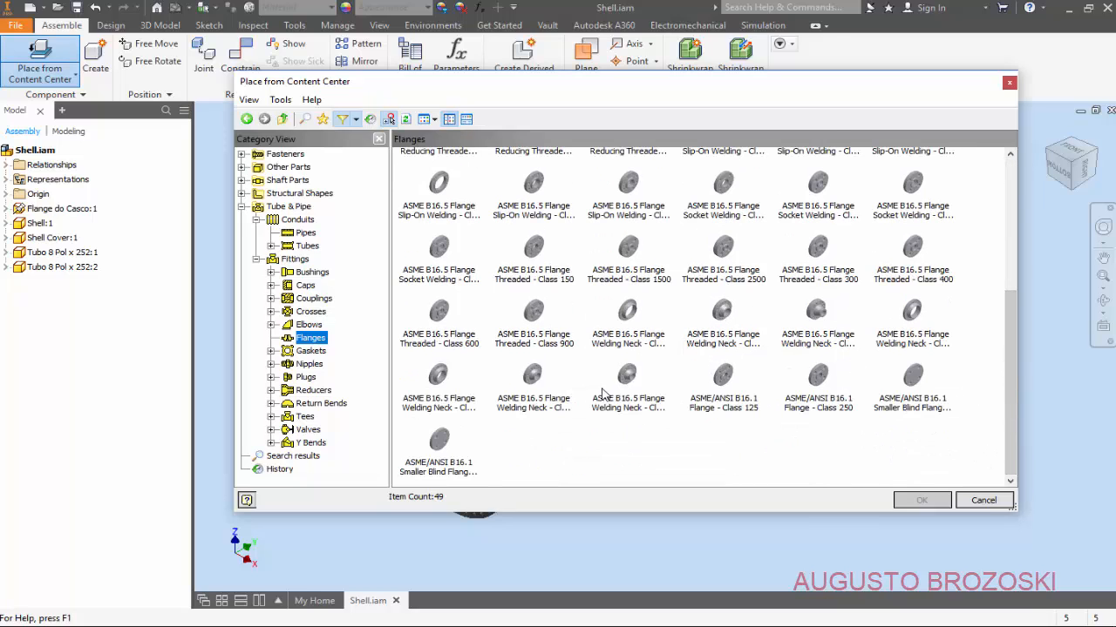
pyautogui.click(616, 338)
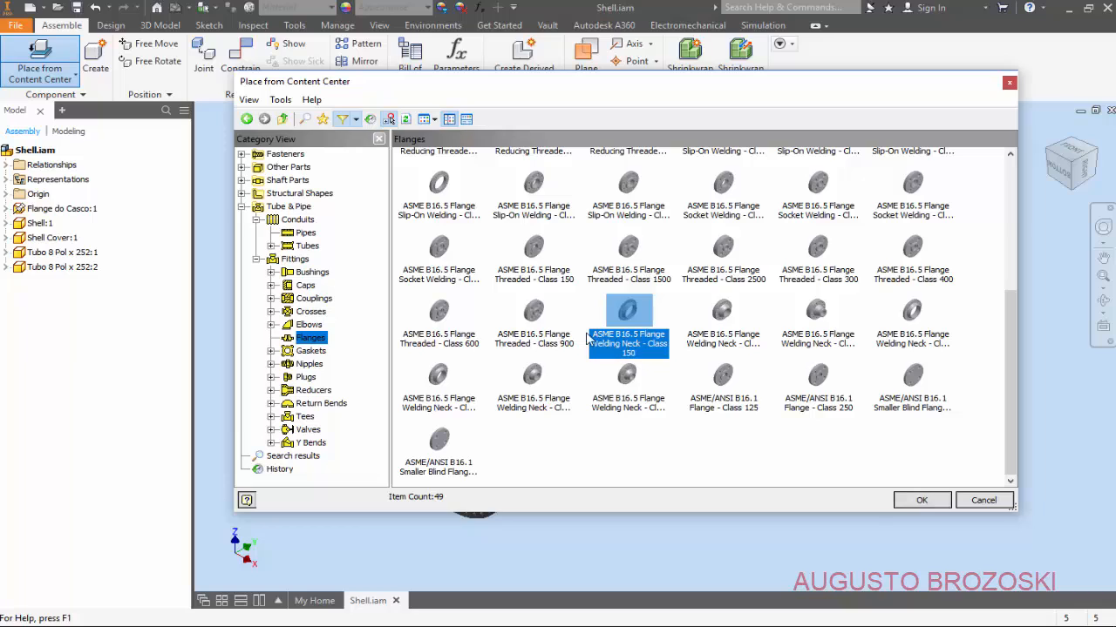
pyautogui.click(531, 326)
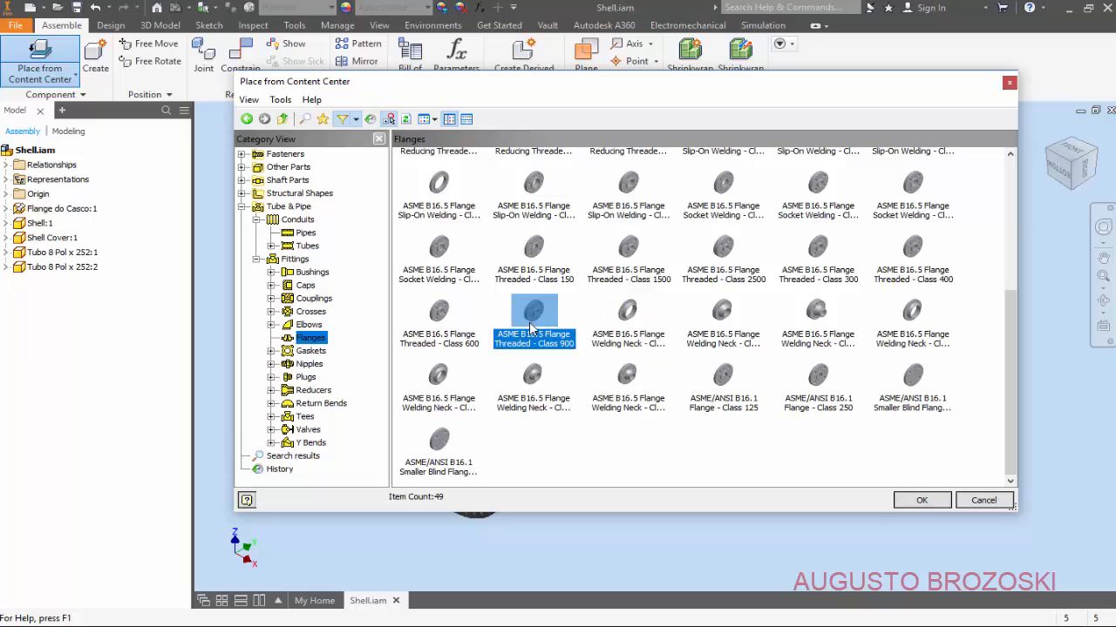
pyautogui.click(723, 326)
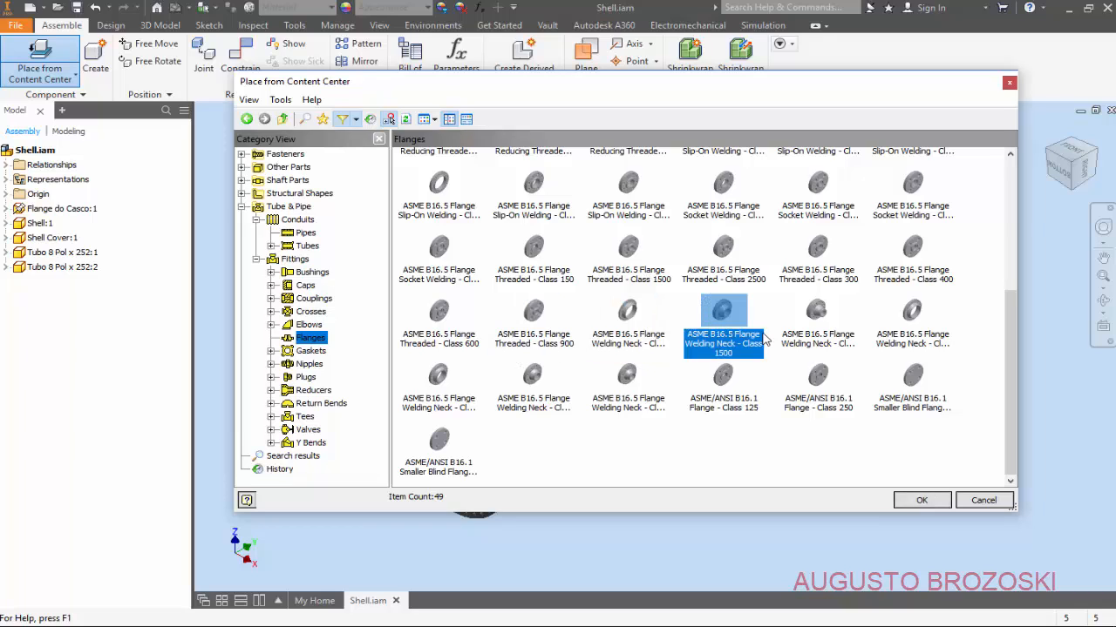
pyautogui.click(807, 345)
pyautogui.click(915, 332)
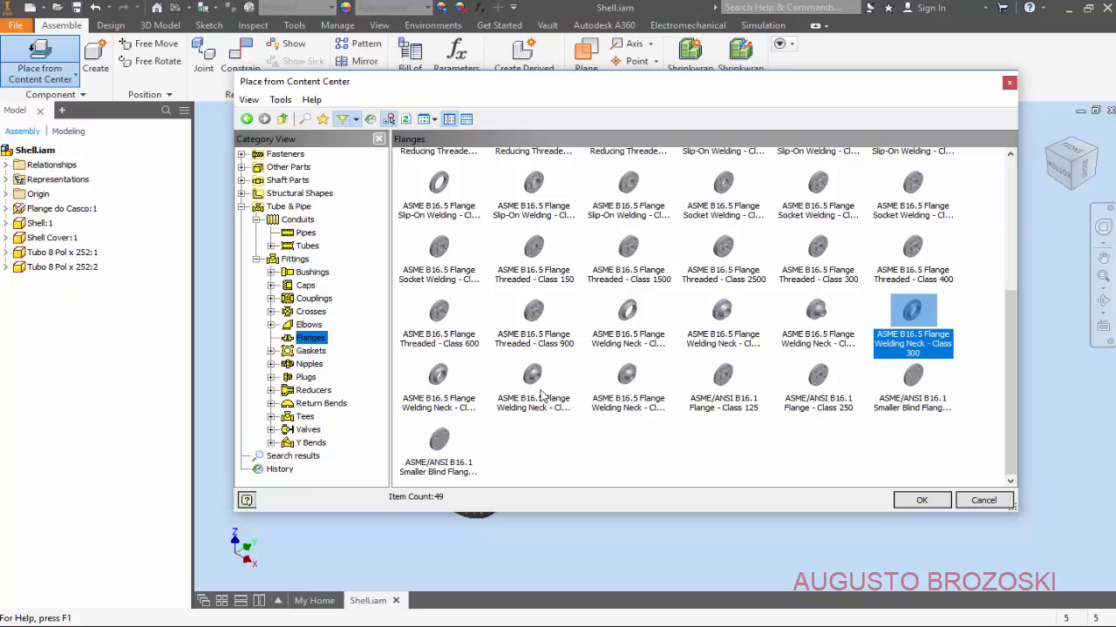
pyautogui.click(475, 400)
pyautogui.click(531, 392)
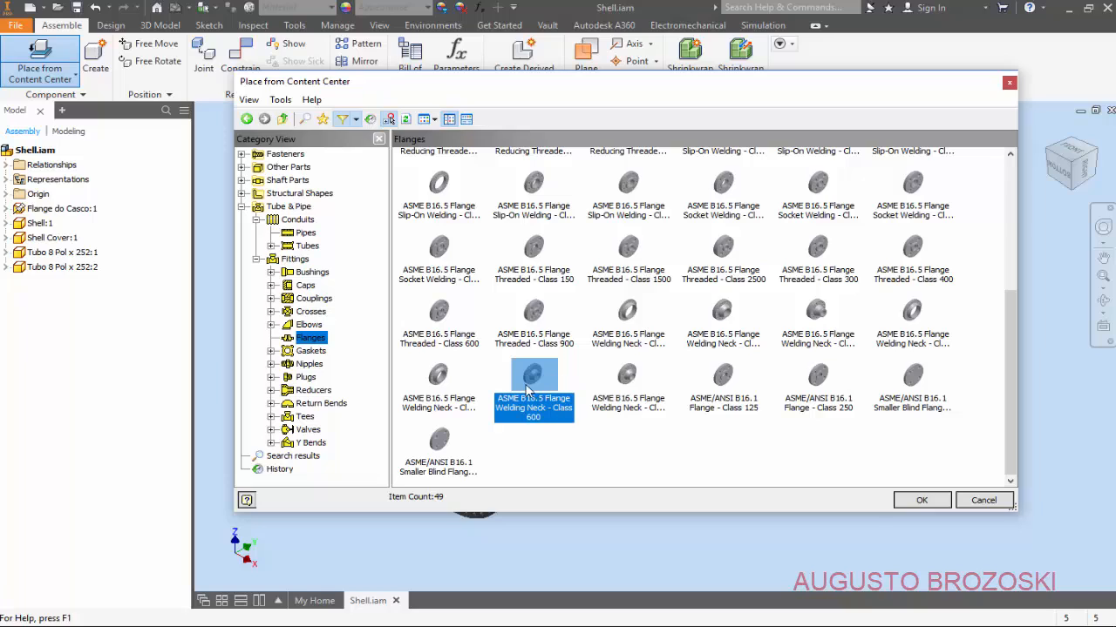
pyautogui.click(922, 500)
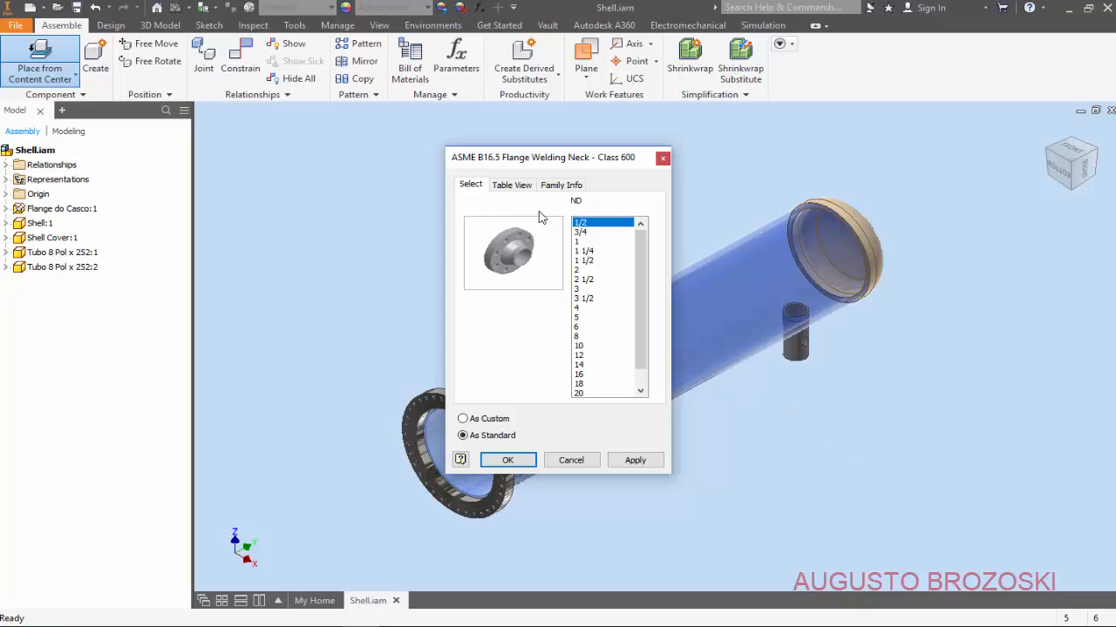
# Step: Place two standard welding neck flanges of nominal size 4 in the assembly, one beside each nozzle tube
pyautogui.click(577, 310)
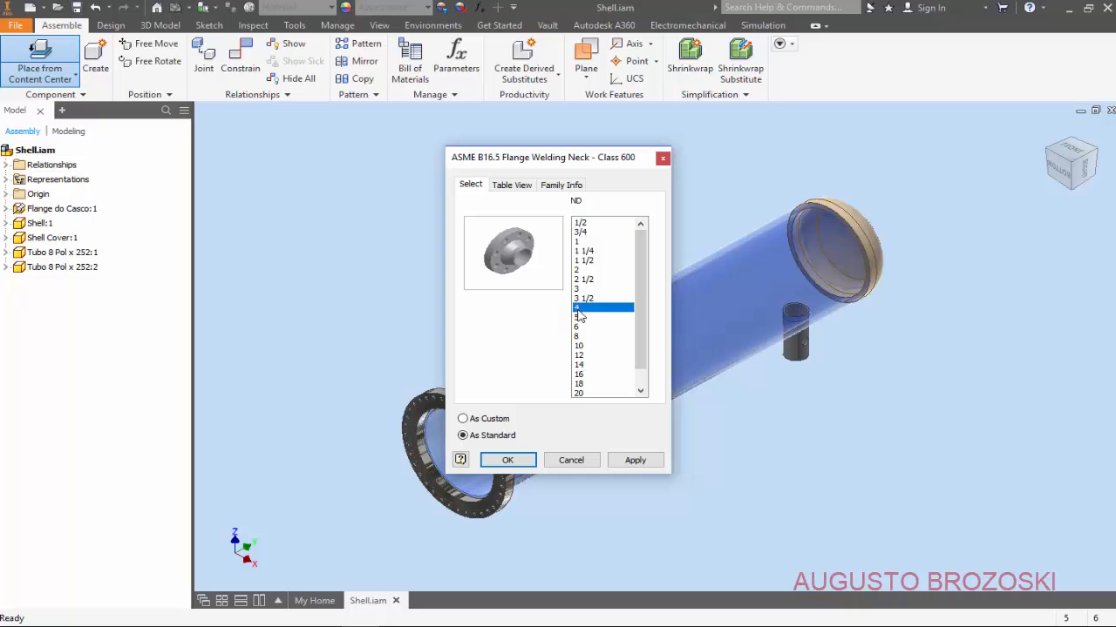
pyautogui.click(508, 460)
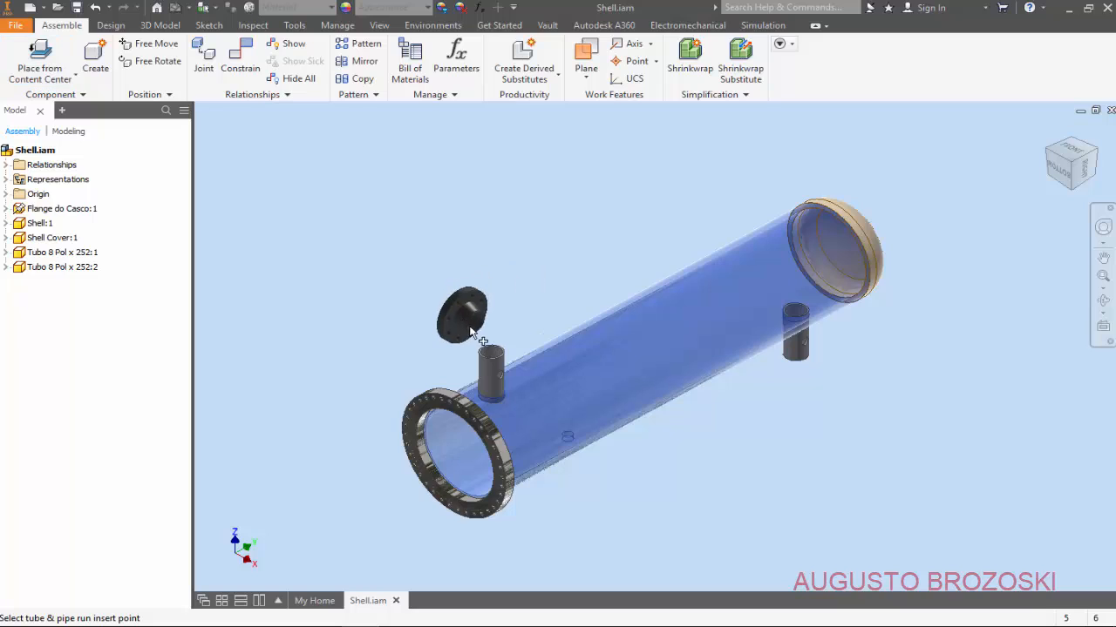
pyautogui.scroll(5, 477, 323)
pyautogui.scroll(-4, 477, 327)
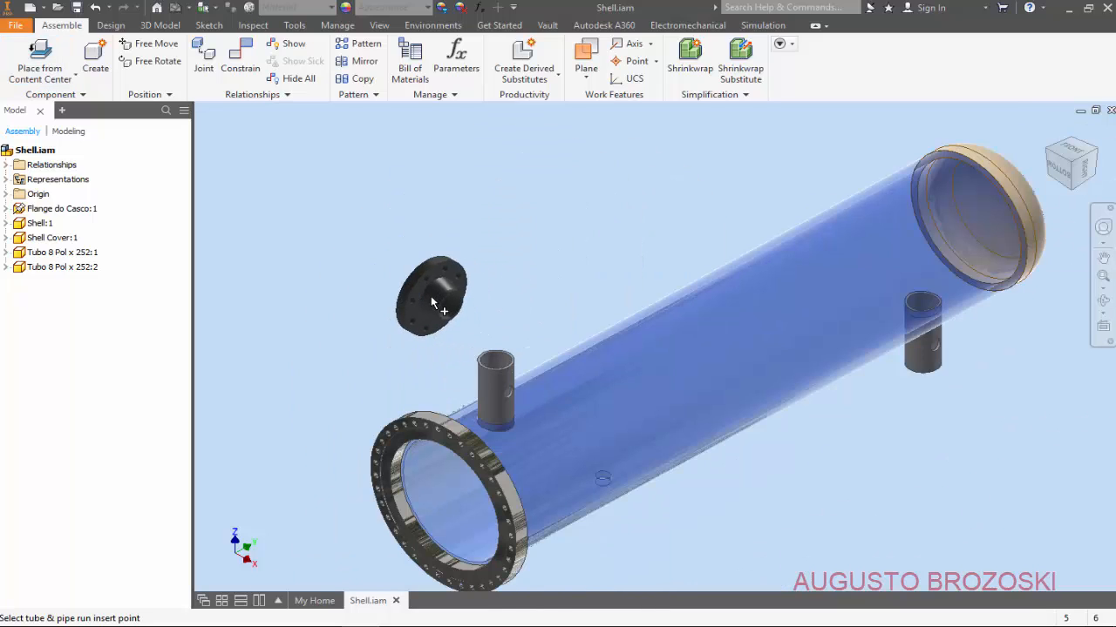
pyautogui.click(433, 303)
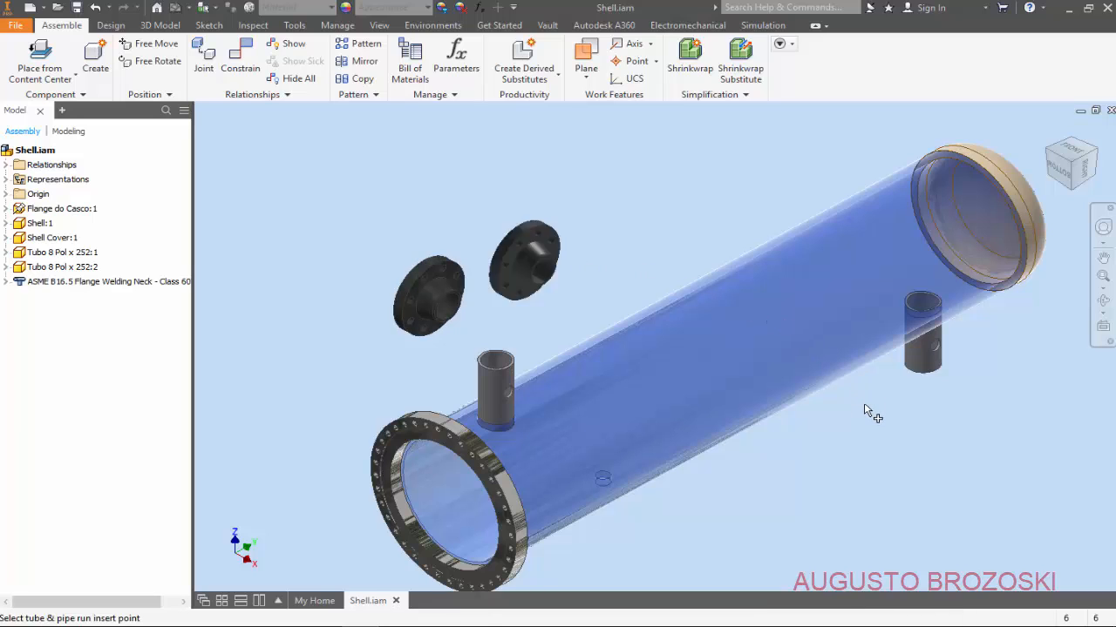
pyautogui.click(1003, 377)
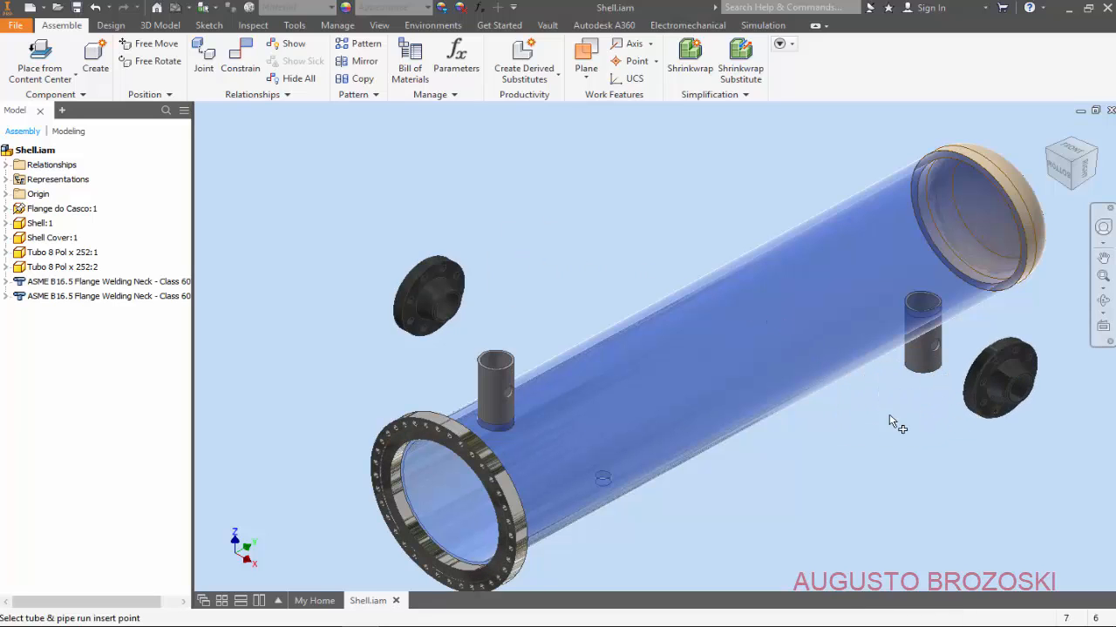
pyautogui.press('Escape')
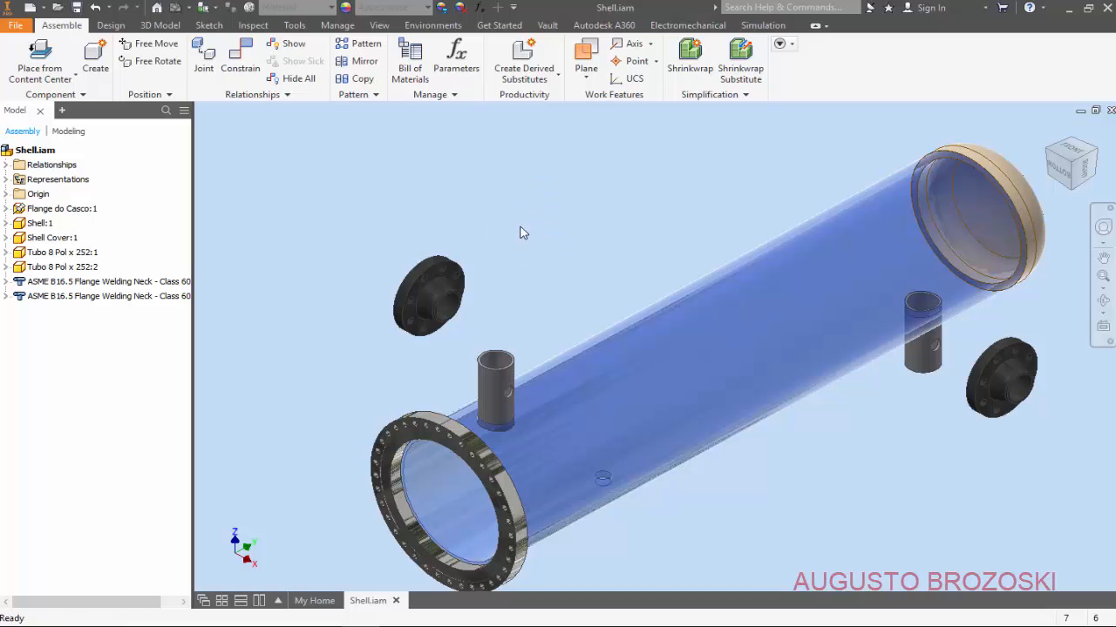
pyautogui.scroll(5, 445, 323)
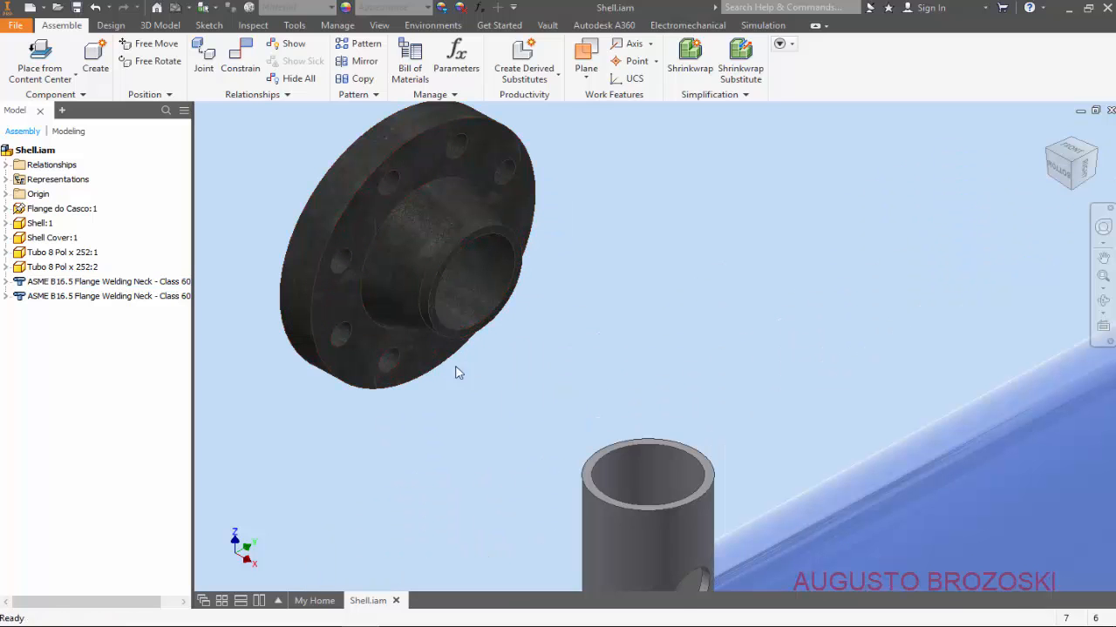
# Step: Insert-constrain the first welding neck flange's weld end to the outer rim of the nozzle tube near the shell flange, with 0 mm offset
pyautogui.click(246, 62)
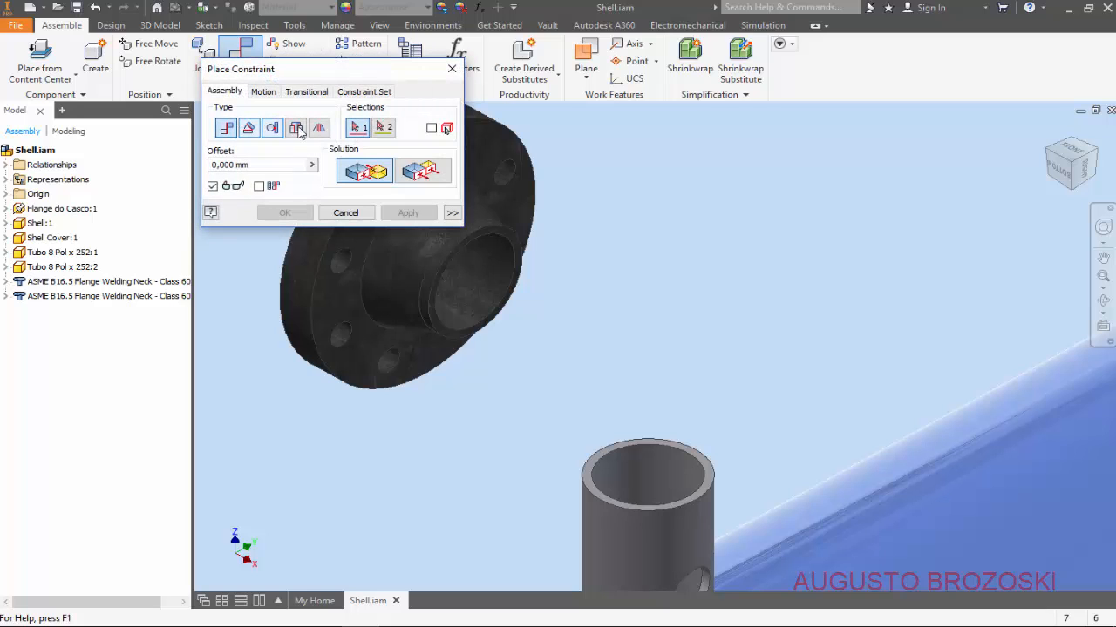
pyautogui.click(295, 129)
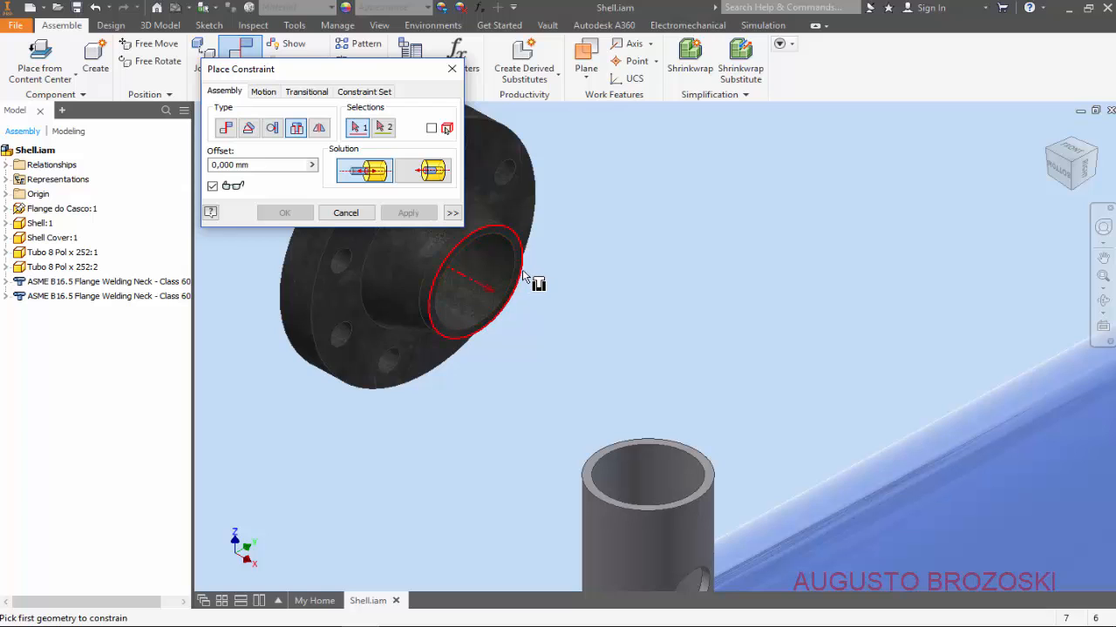
pyautogui.scroll(4, 523, 277)
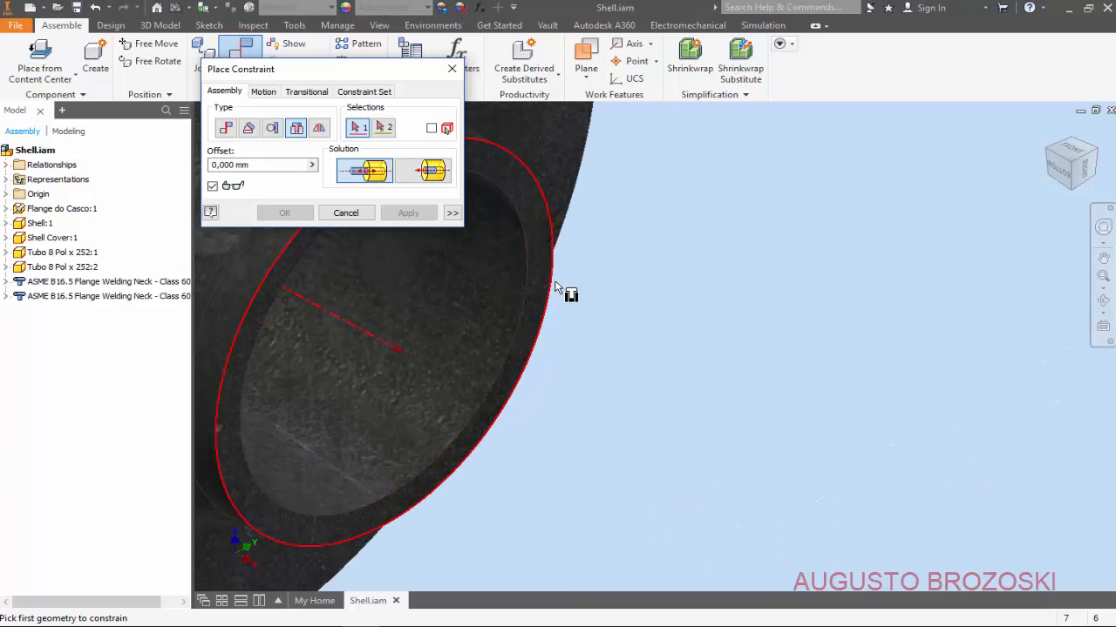
pyautogui.click(552, 286)
pyautogui.scroll(-5, 563, 294)
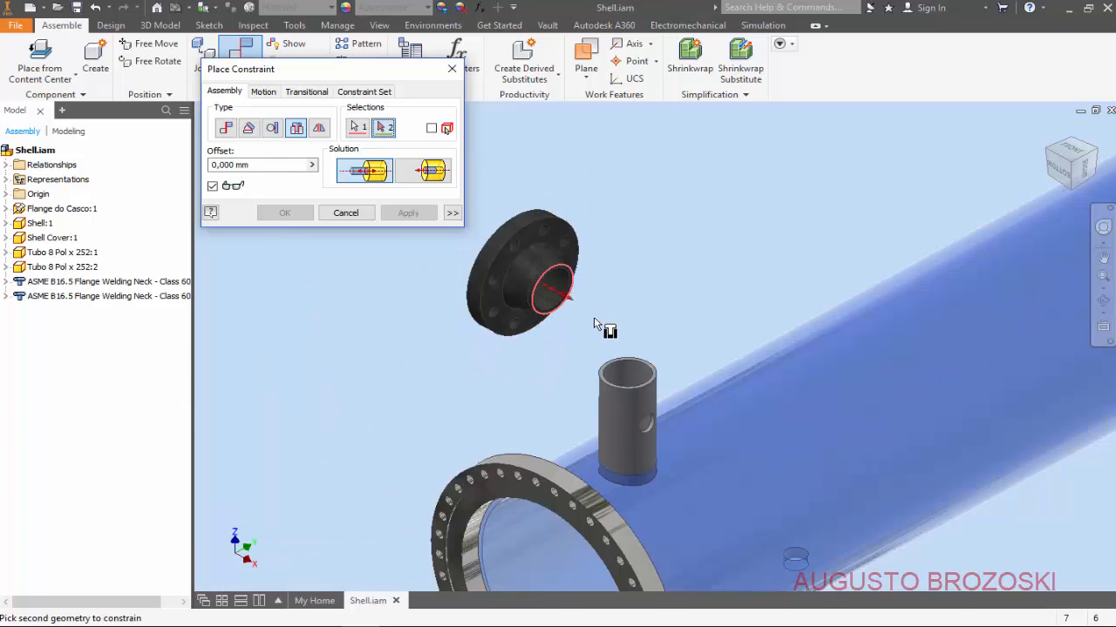
pyautogui.scroll(5, 601, 373)
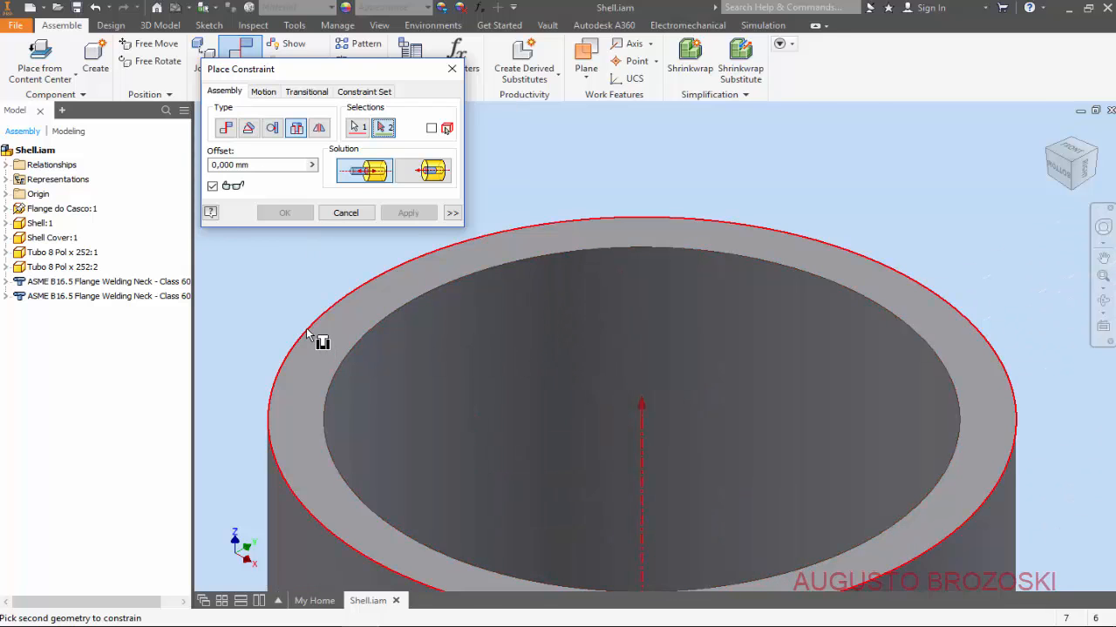
pyautogui.click(306, 327)
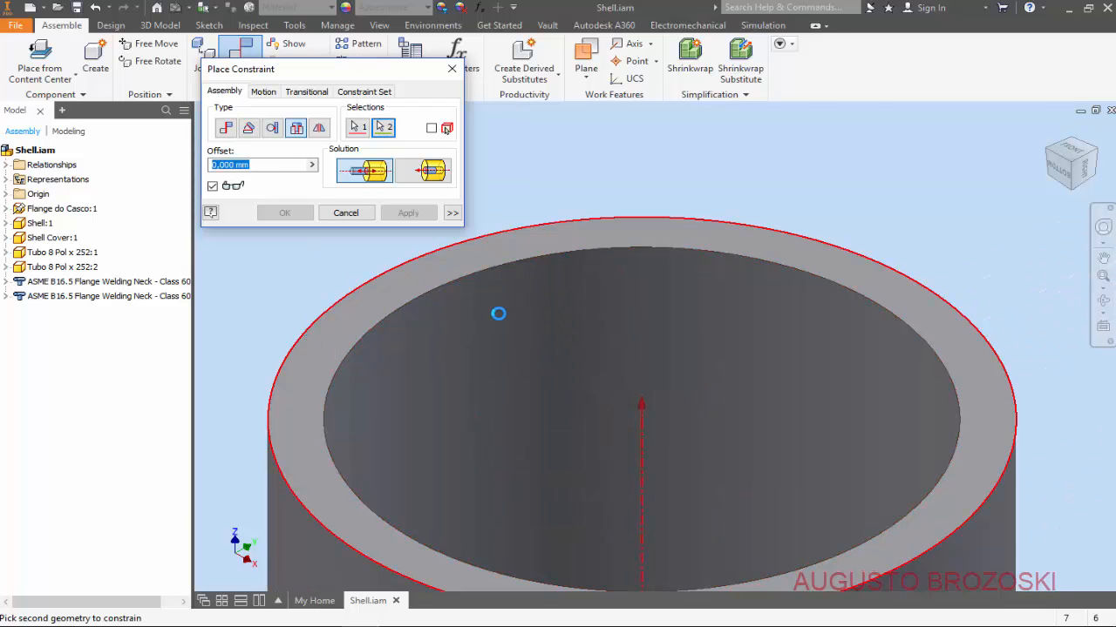
pyautogui.scroll(-5, 559, 300)
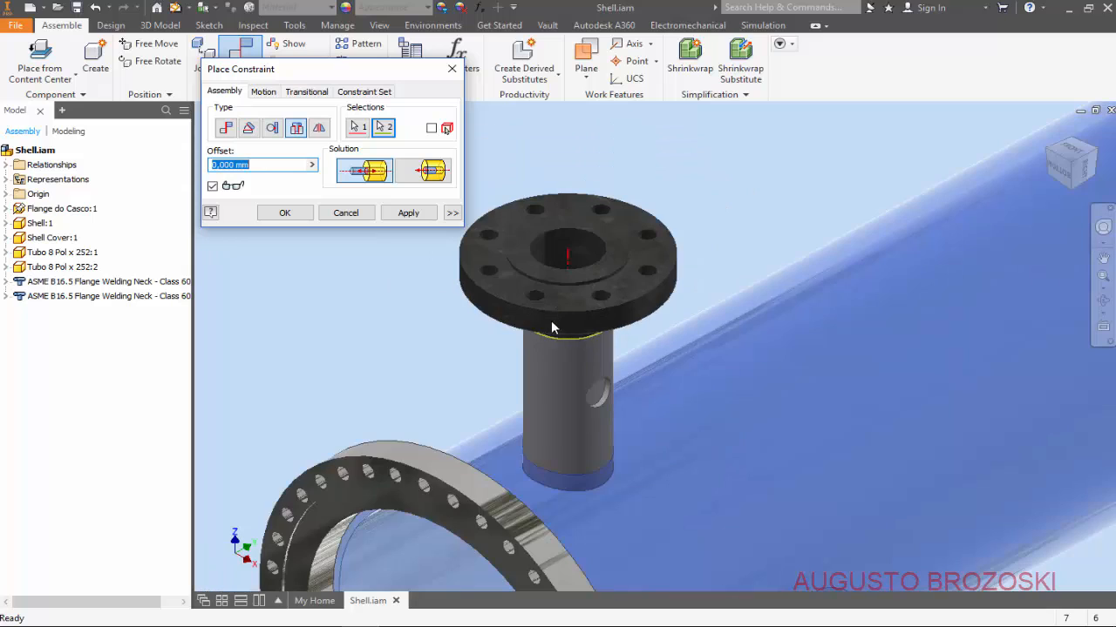
pyautogui.scroll(-2, 496, 333)
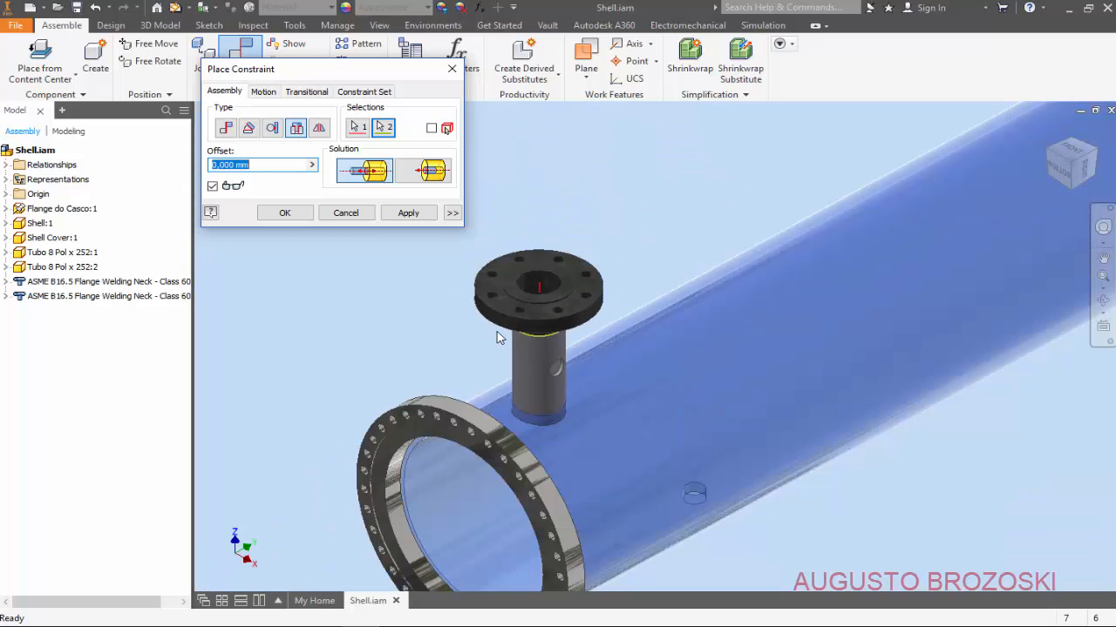
pyautogui.click(413, 215)
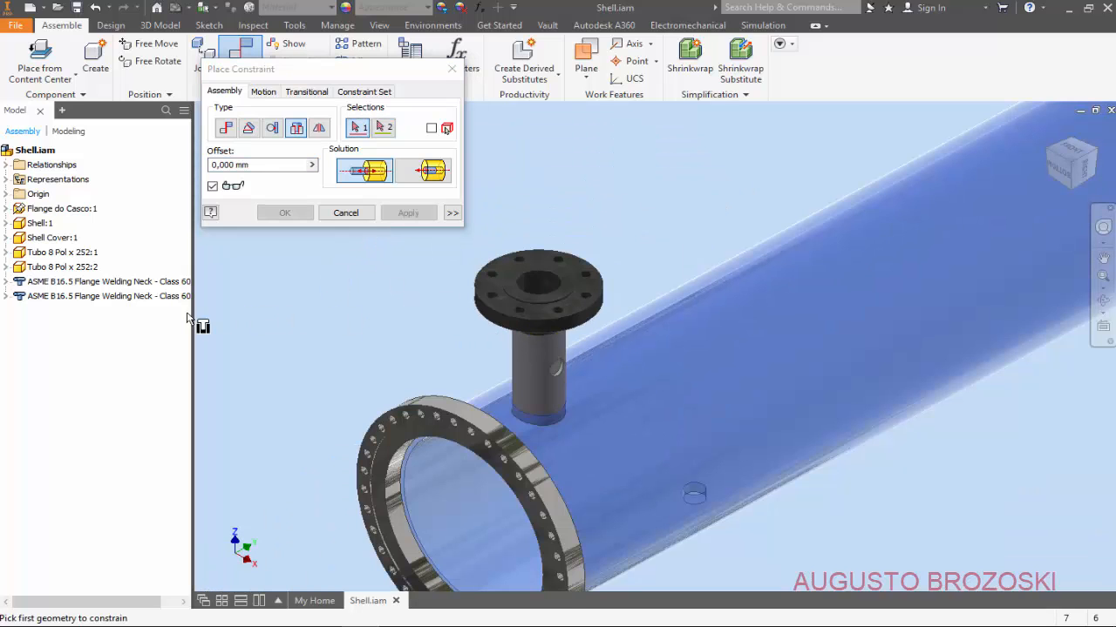
# Step: Mate the first welding neck flange's XY plane to the assembly's YZ plane with 0 mm offset
pyautogui.click(6, 282)
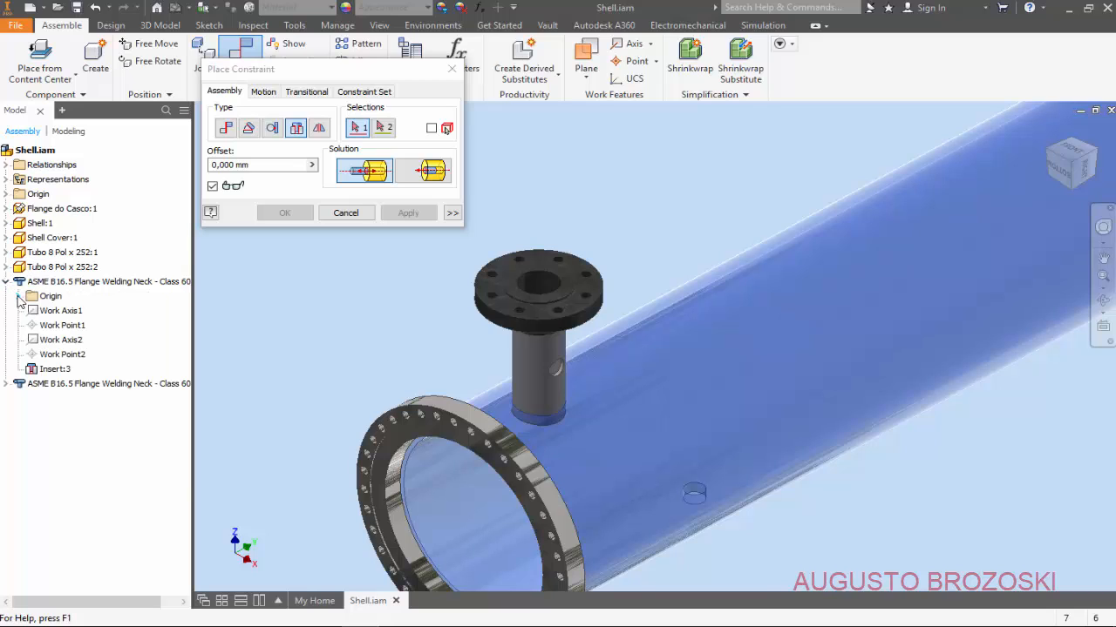
pyautogui.click(18, 297)
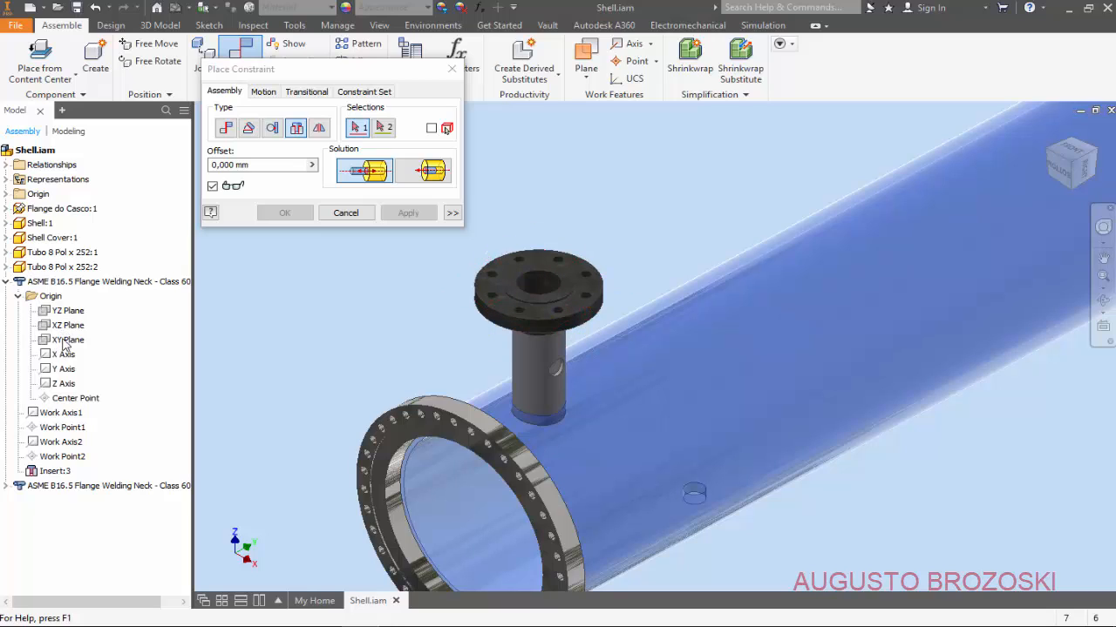
pyautogui.click(227, 129)
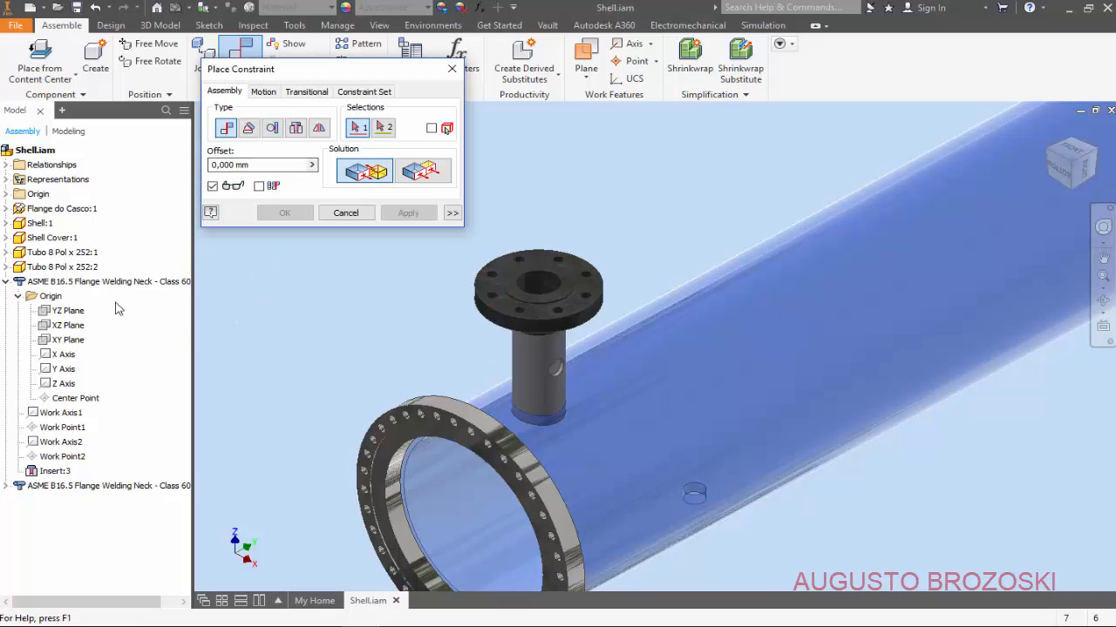
pyautogui.click(68, 343)
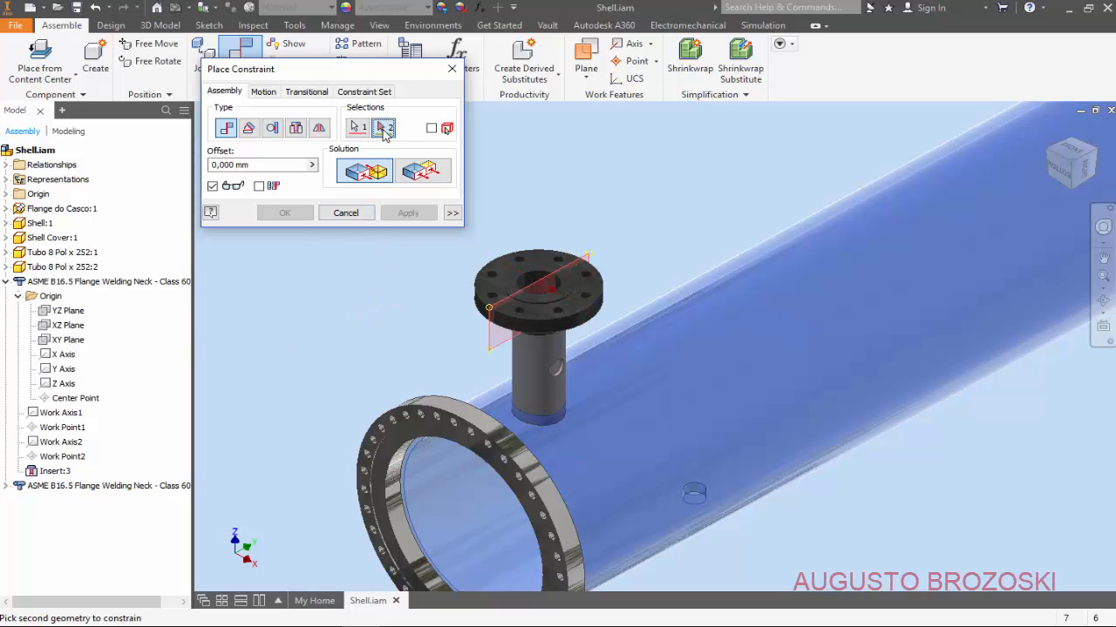
pyautogui.click(7, 195)
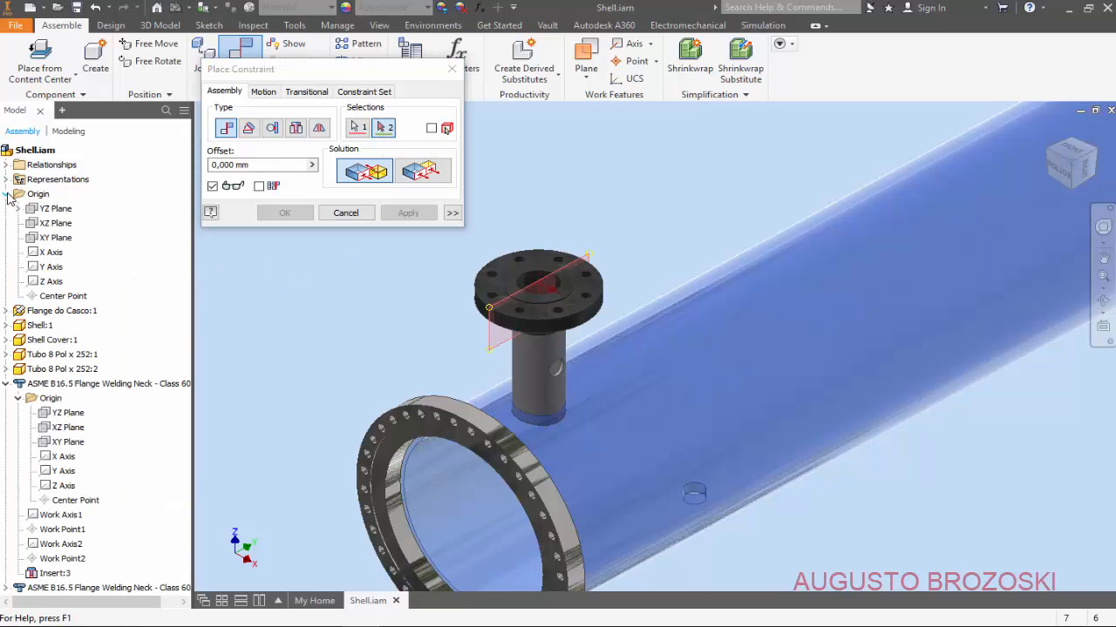
pyautogui.click(55, 209)
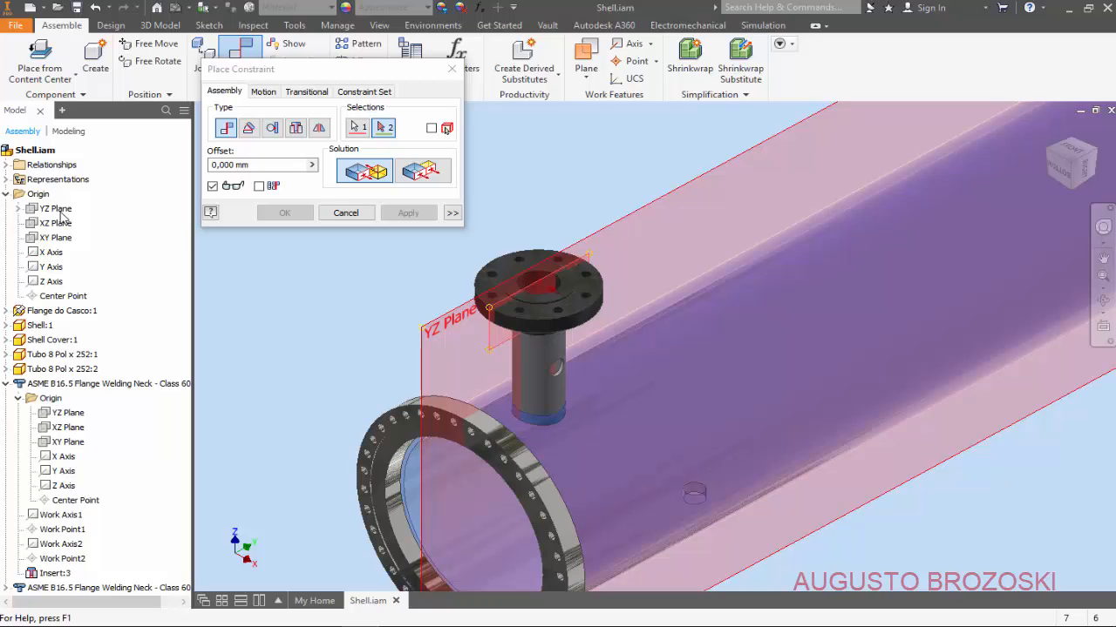
pyautogui.click(61, 216)
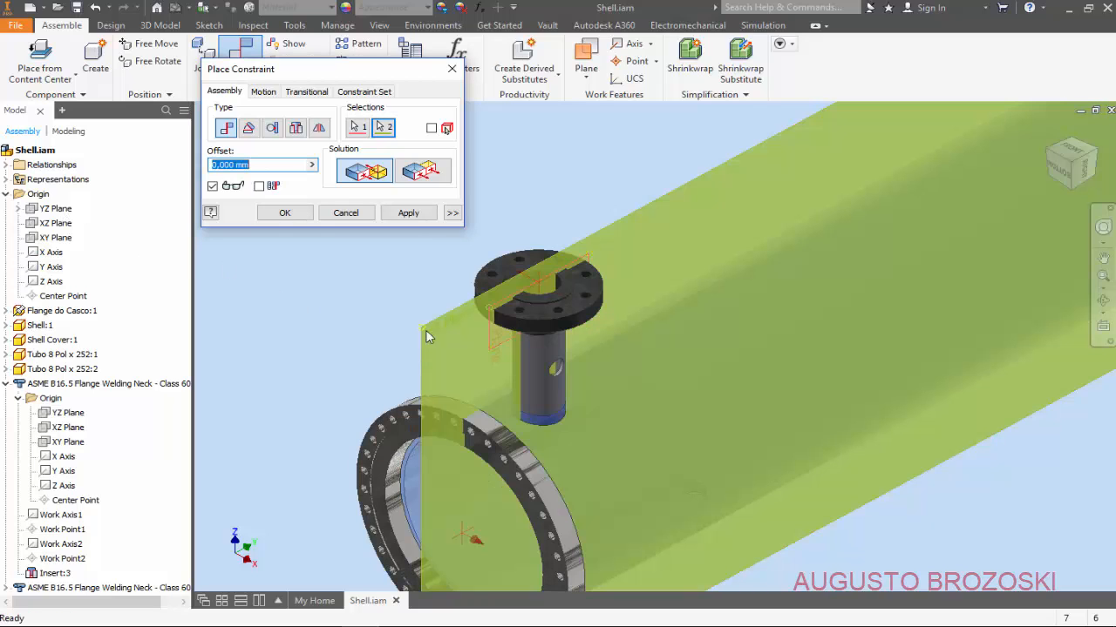
pyautogui.click(409, 214)
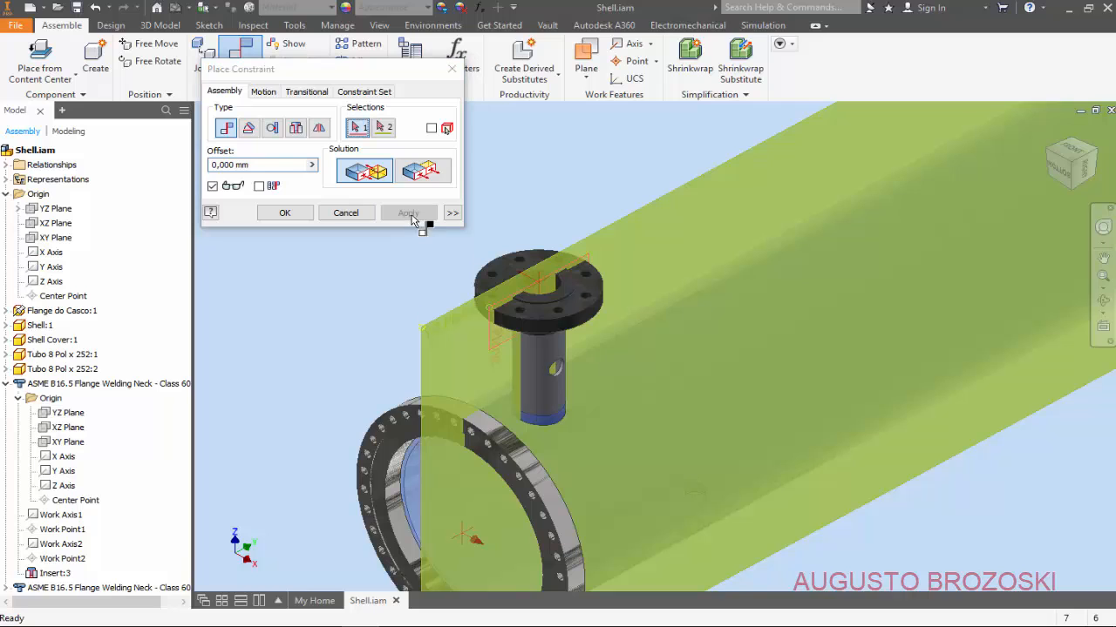
pyautogui.click(359, 216)
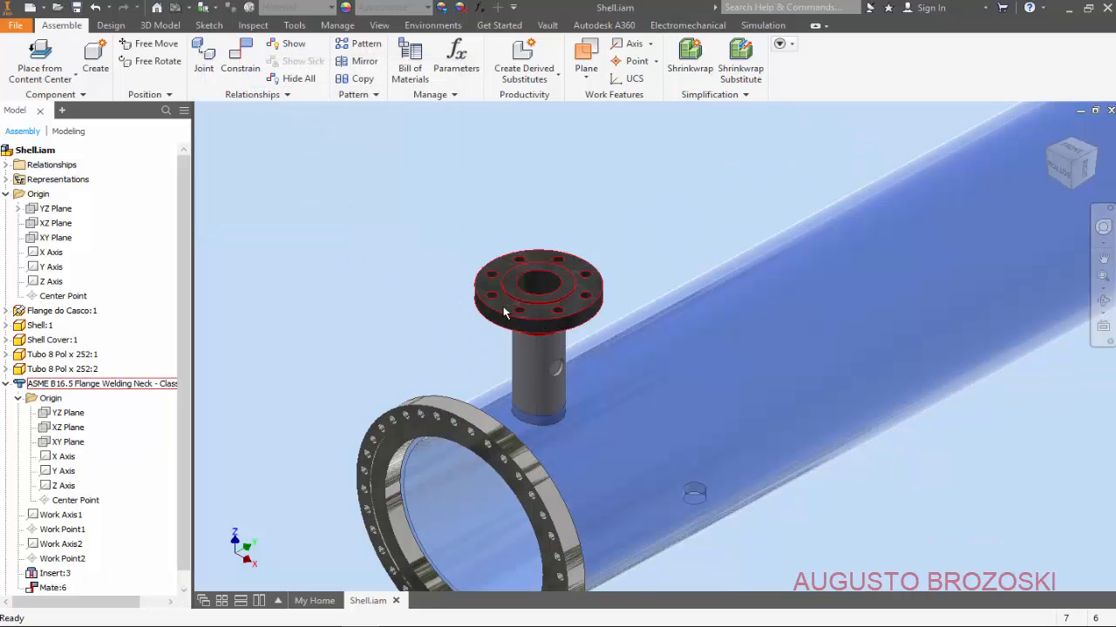
# Step: Insert-constrain the second welding neck flange's weld end to the lower rim of the nozzle tube near the shell cover, with 0 mm offset
pyautogui.click(1075, 155)
pyautogui.click(1075, 155)
pyautogui.scroll(5, 435, 309)
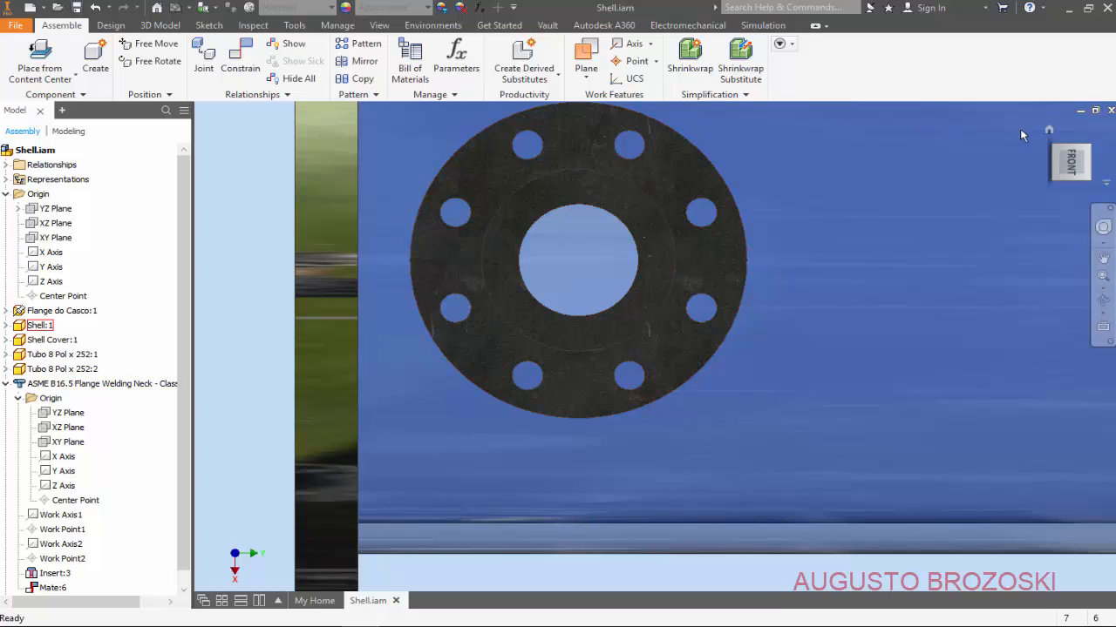
pyautogui.click(1049, 135)
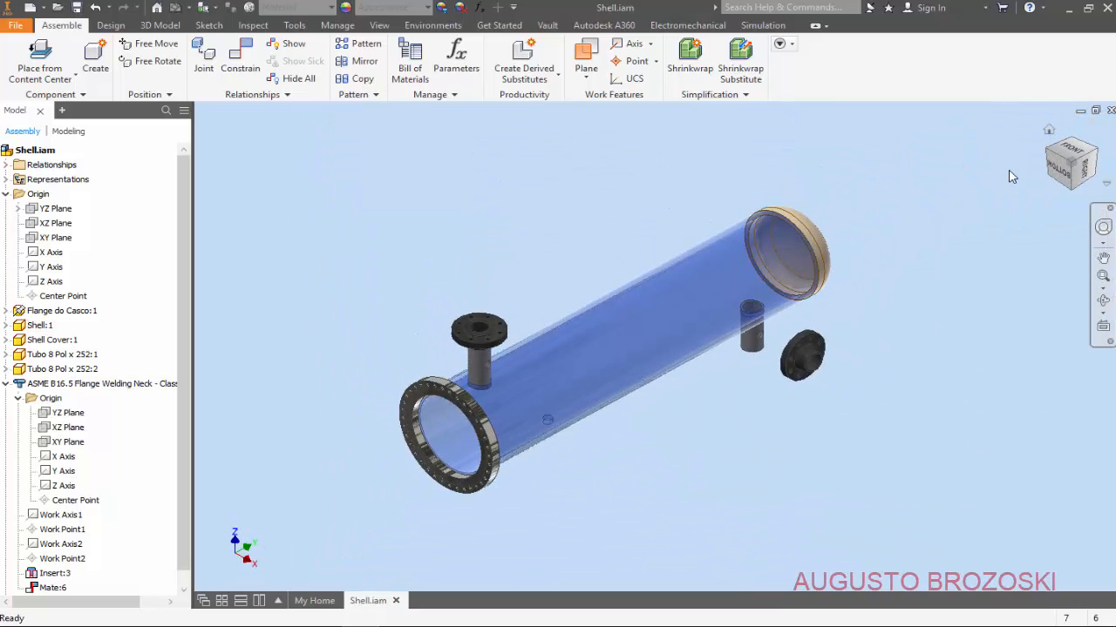
pyautogui.scroll(5, 791, 333)
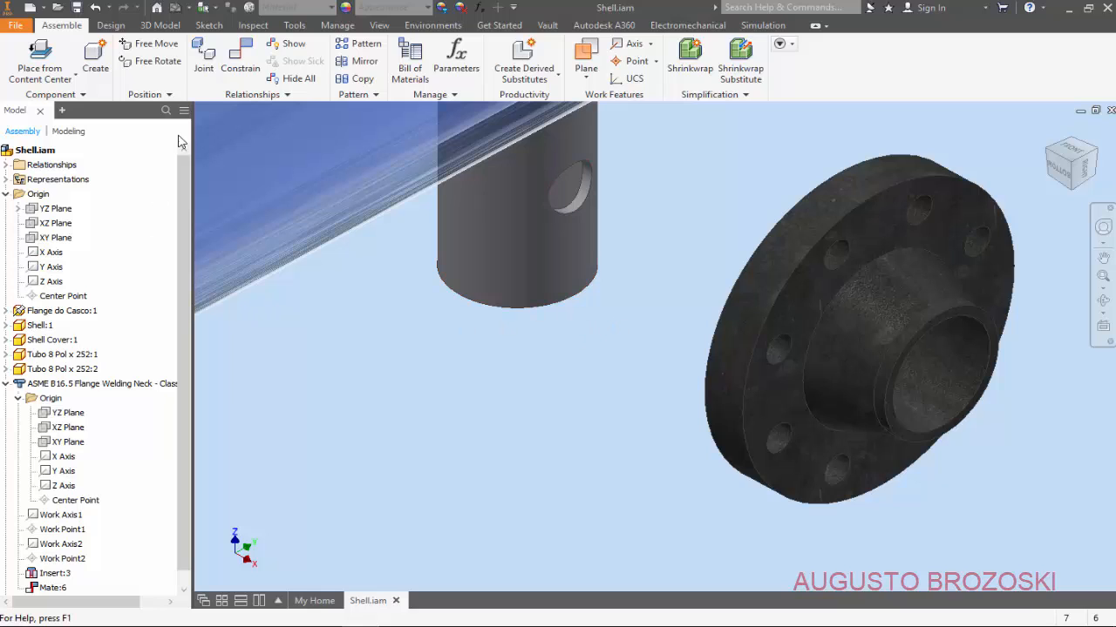
pyautogui.click(225, 80)
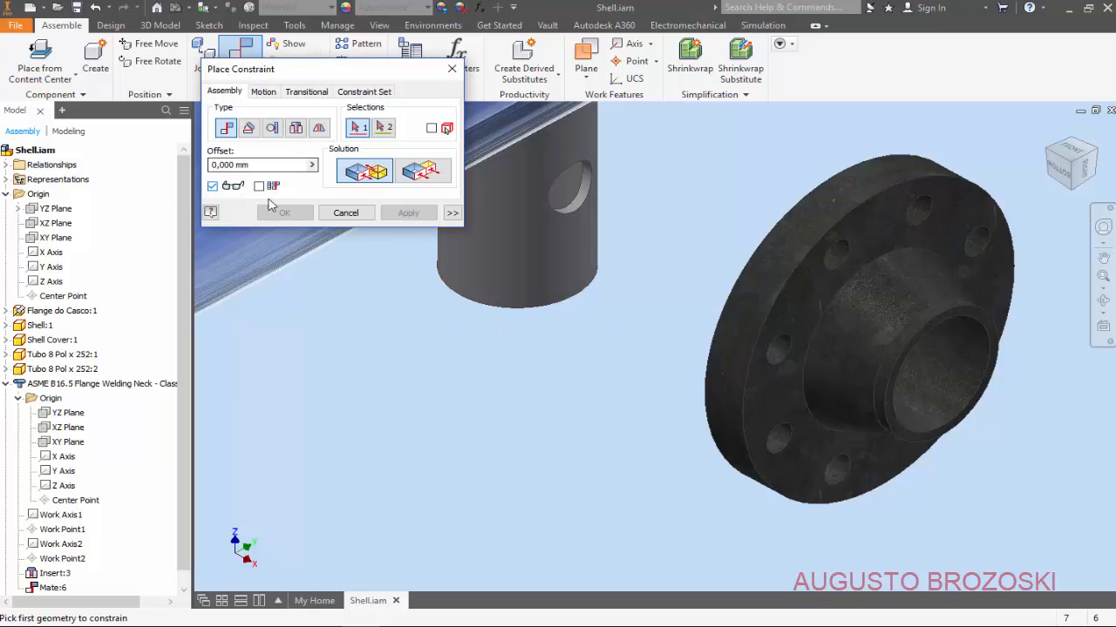
pyautogui.click(297, 128)
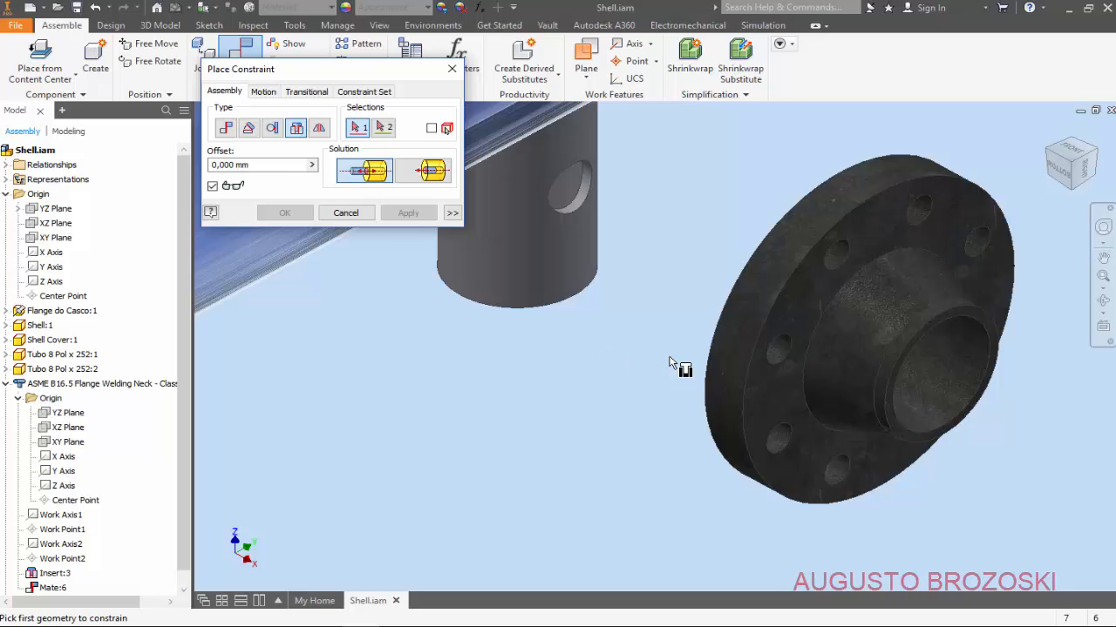
pyautogui.scroll(3, 1033, 436)
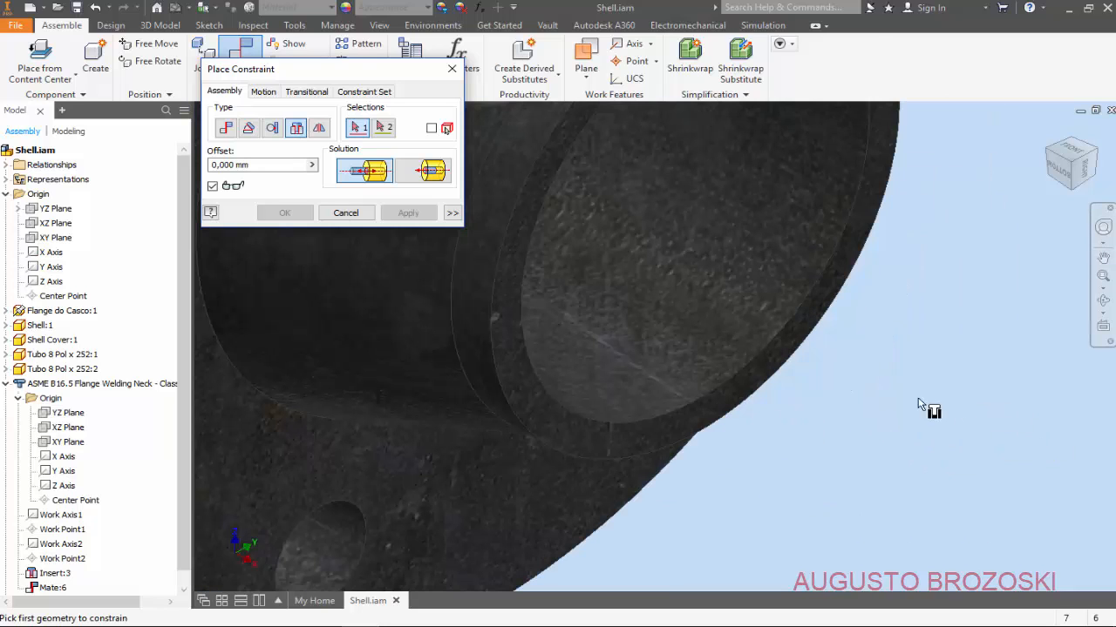
pyautogui.click(510, 391)
pyautogui.scroll(-5, 650, 405)
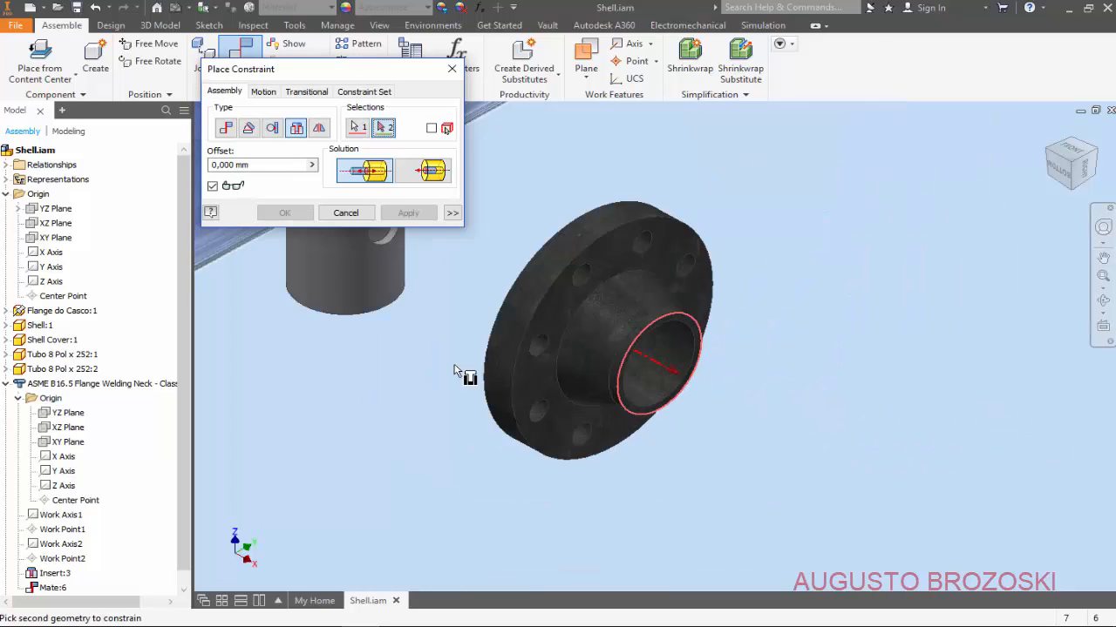
pyautogui.click(362, 315)
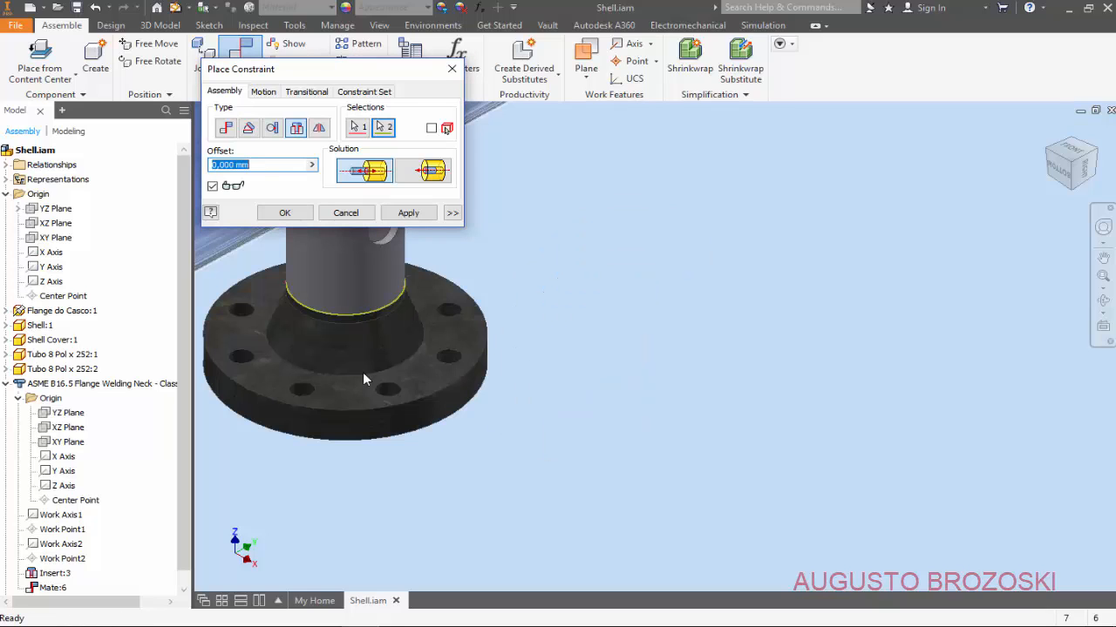
pyautogui.click(408, 213)
# Step: Mate the second welding neck flange's XY plane to the assembly's YZ plane with 0 mm offset
pyautogui.scroll(-4, 676, 319)
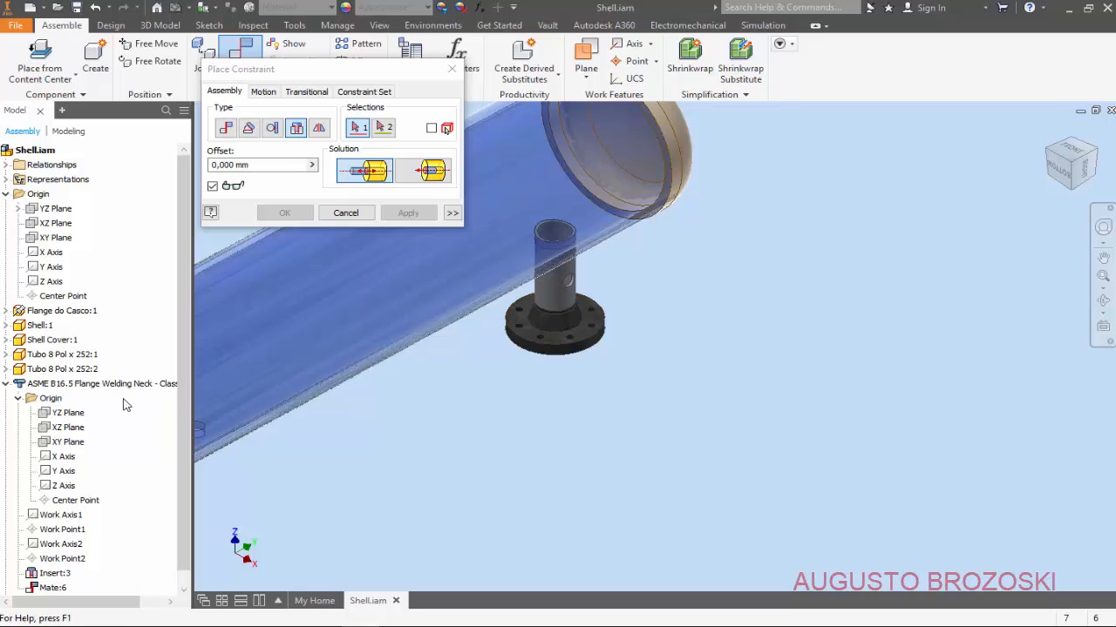
pyautogui.scroll(-1, 67, 456)
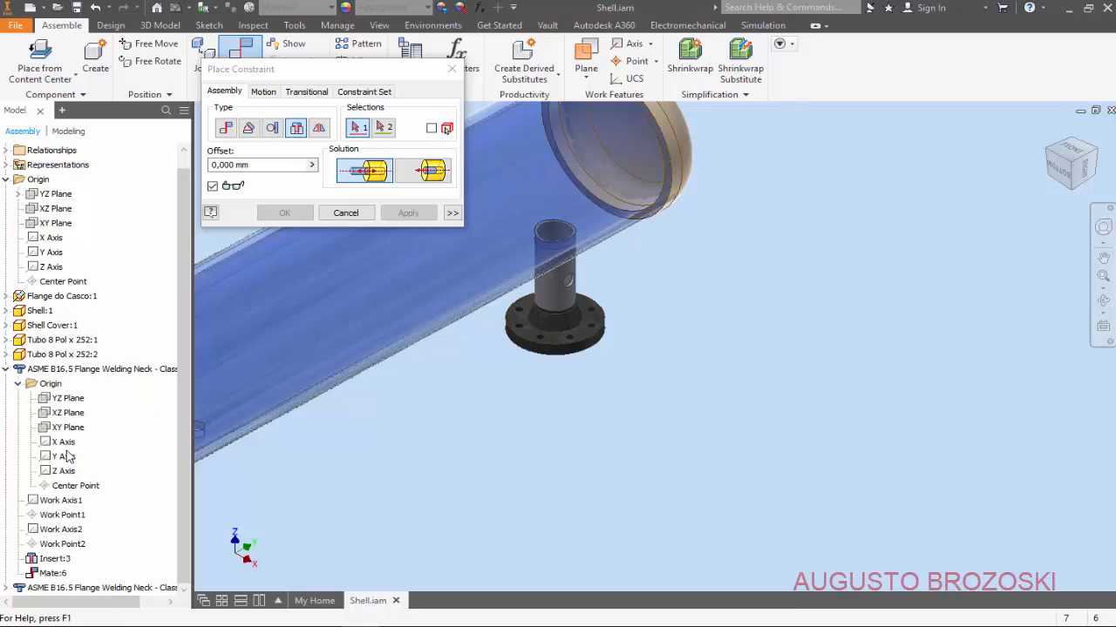
pyautogui.click(6, 589)
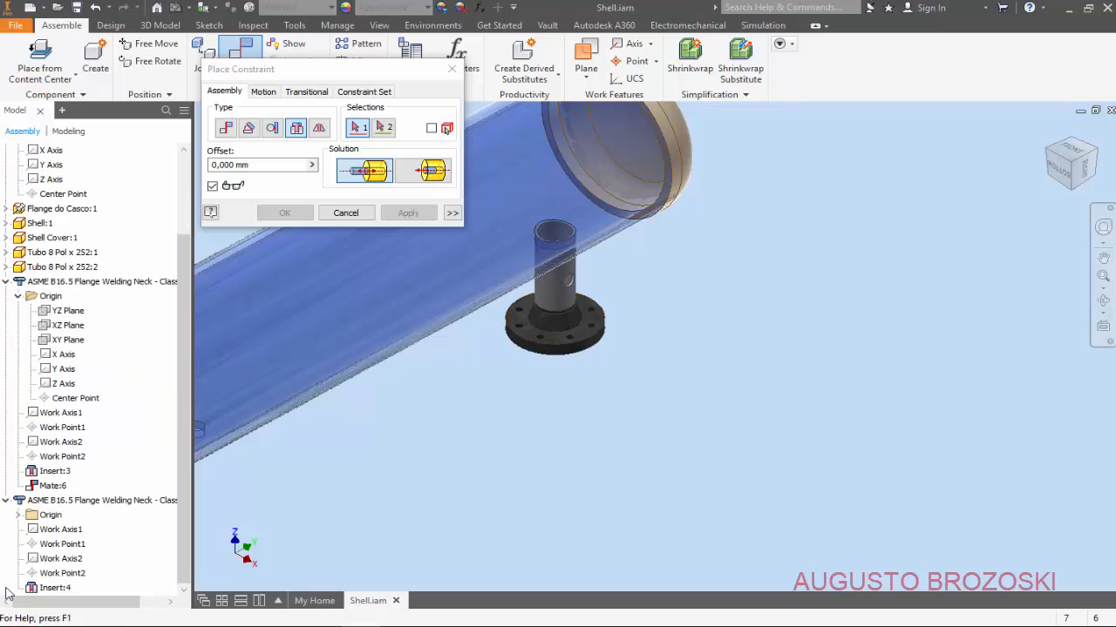
pyautogui.click(18, 516)
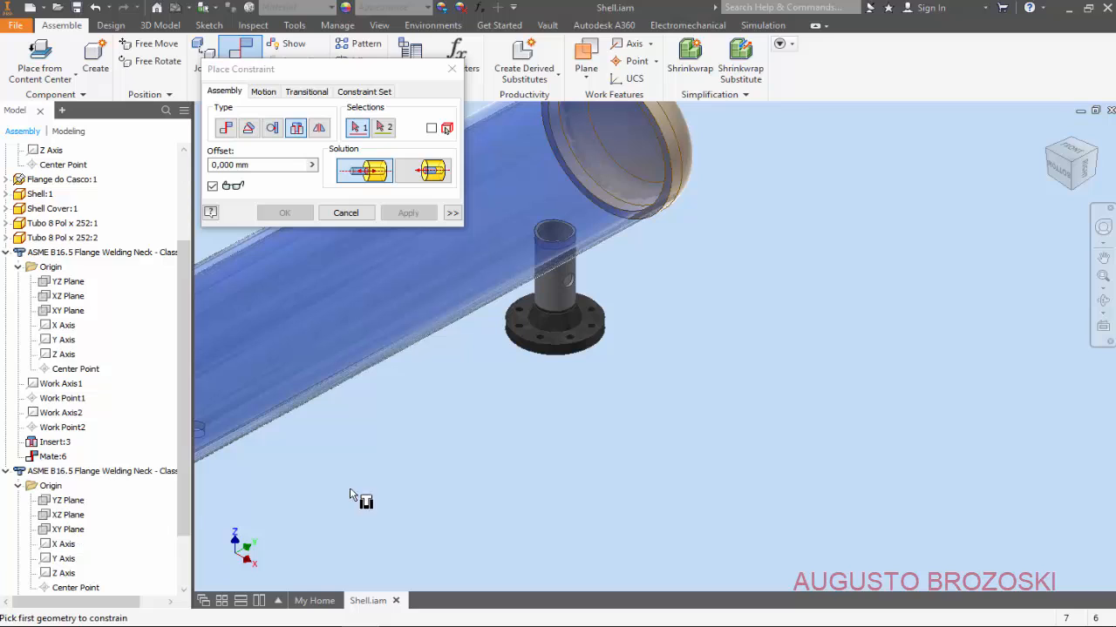
pyautogui.scroll(-3, 505, 451)
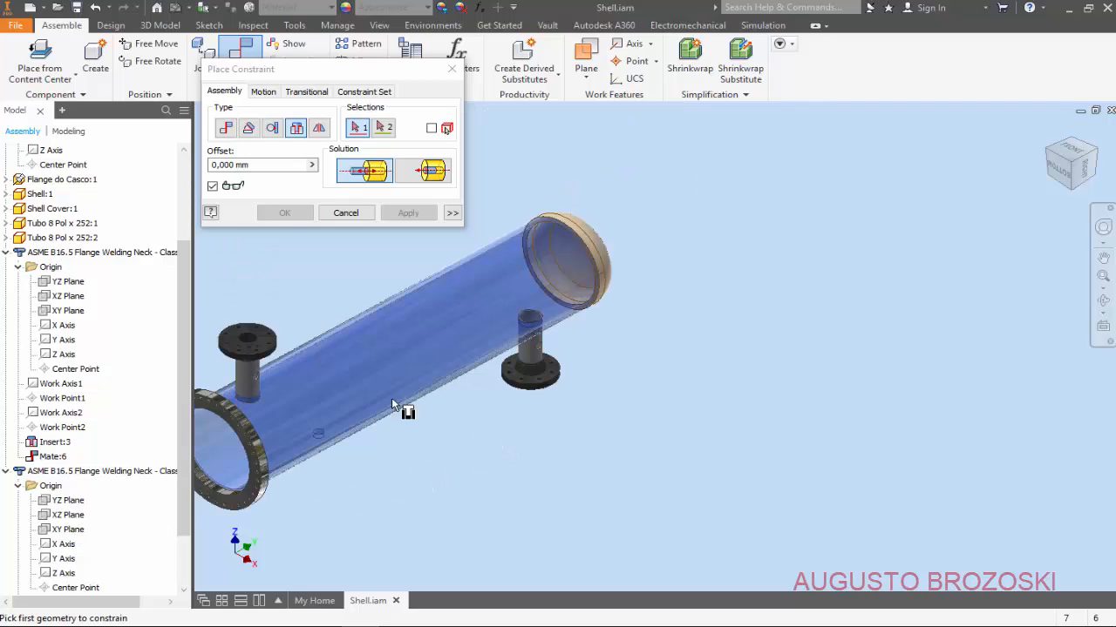
pyautogui.click(226, 130)
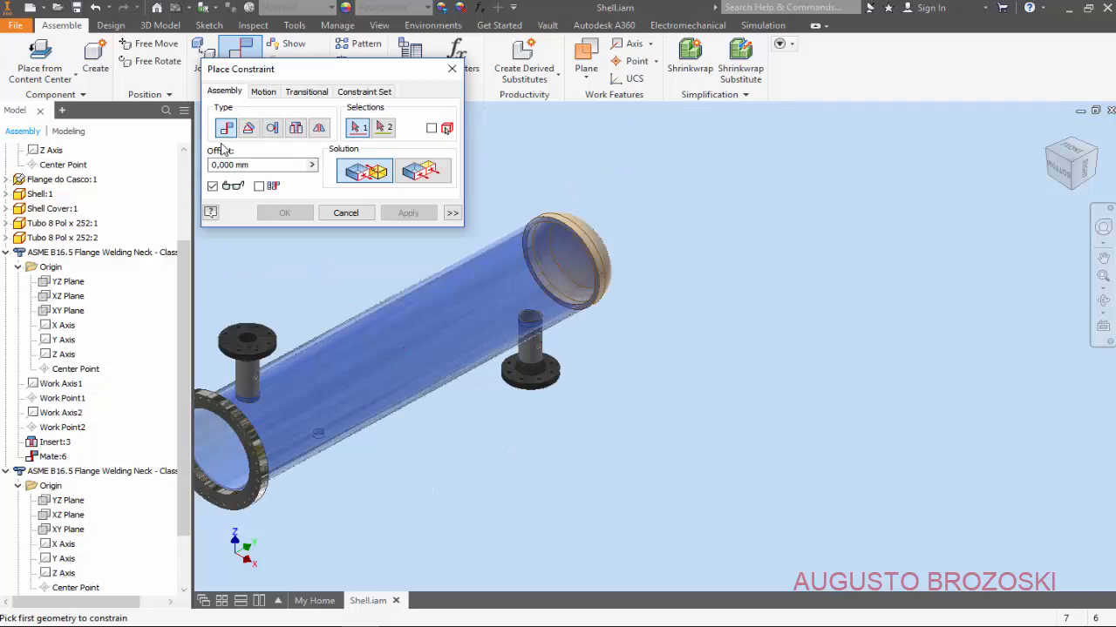
pyautogui.click(70, 530)
pyautogui.scroll(3, 100, 318)
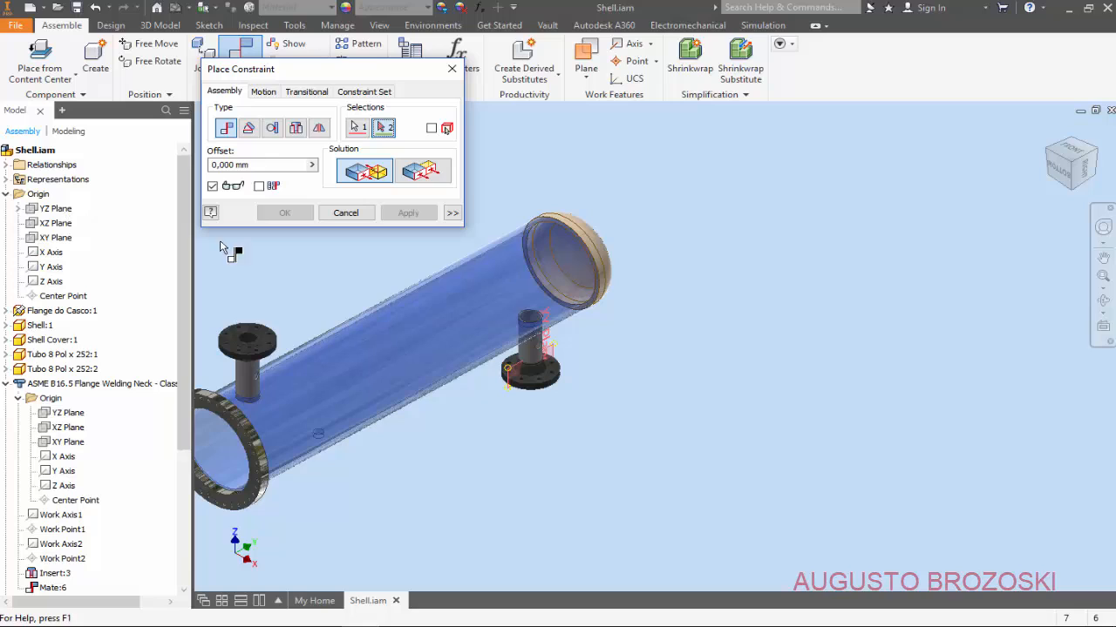
pyautogui.click(58, 211)
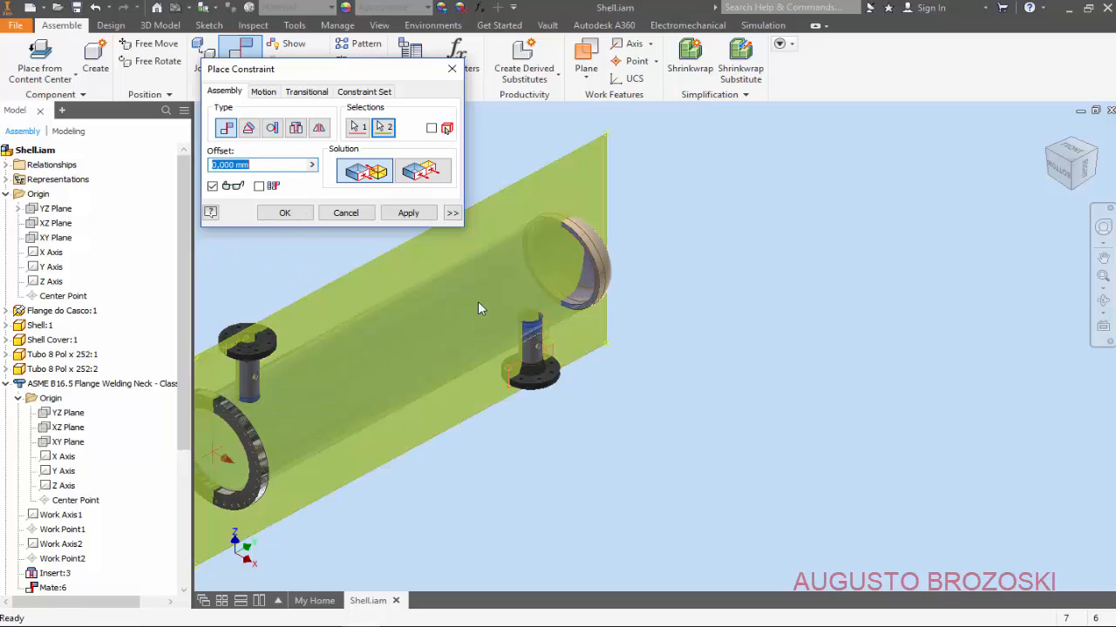
pyautogui.click(409, 212)
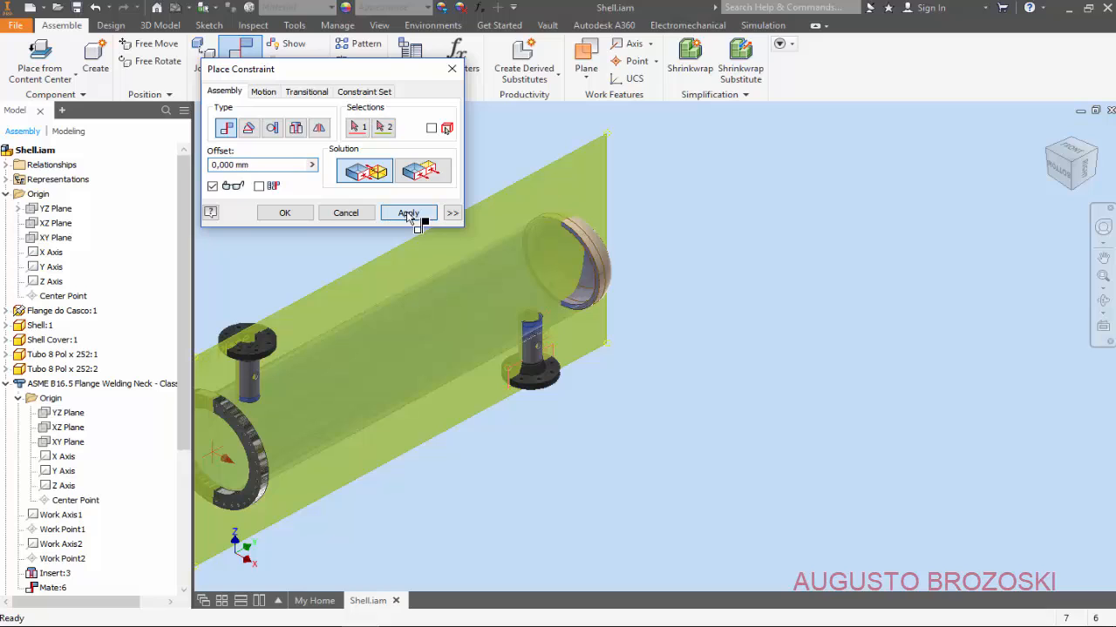
# Step: Close the constraint command and save the Shell assembly
pyautogui.click(341, 216)
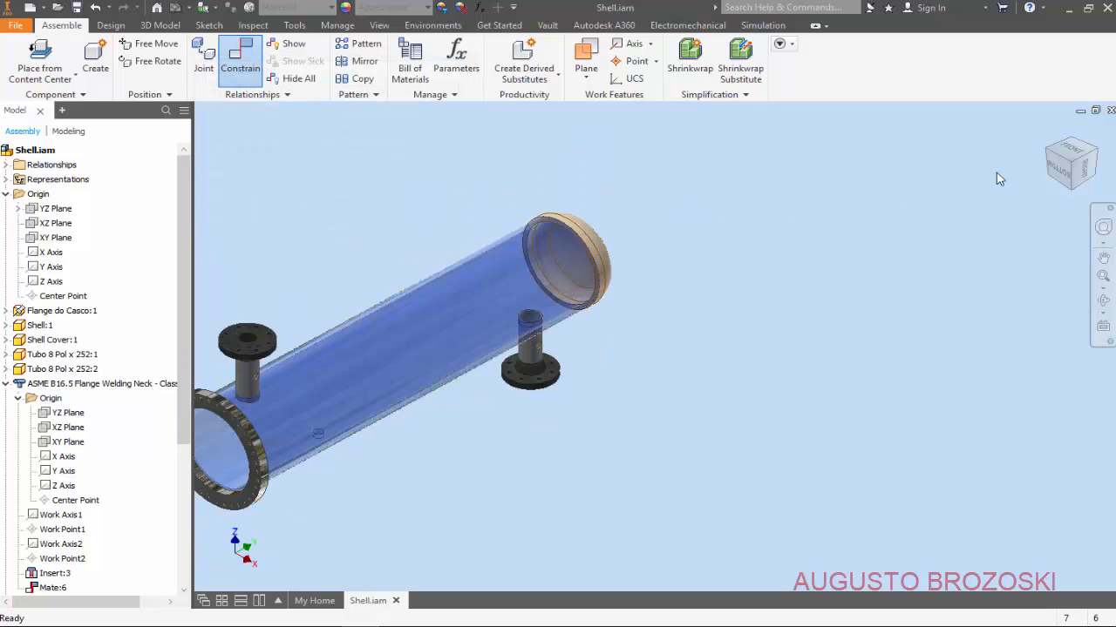
pyautogui.press('Home')
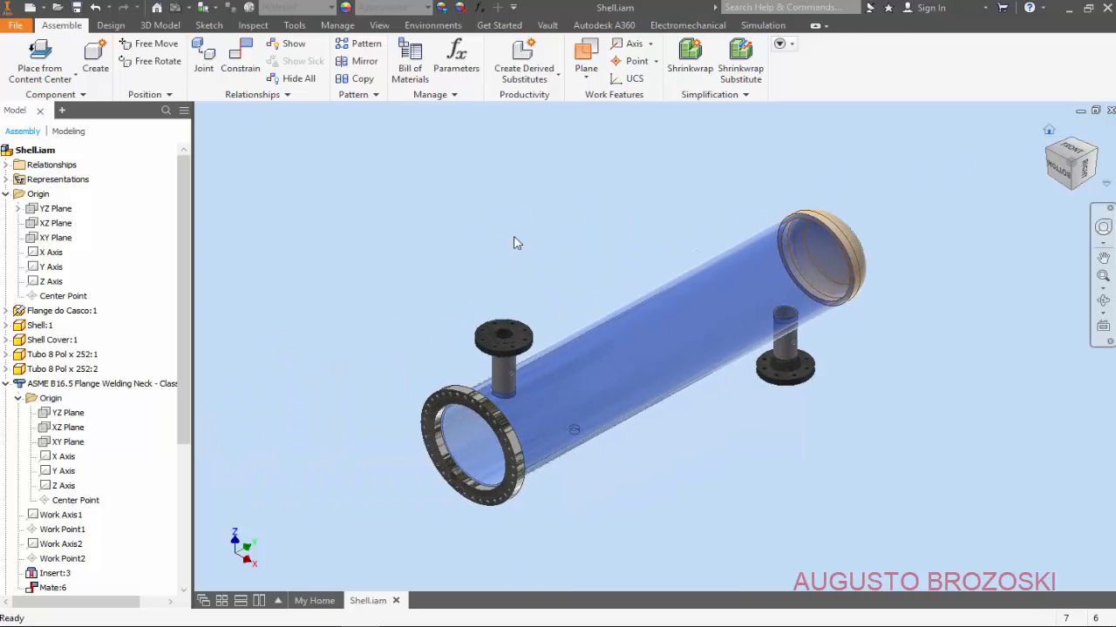
pyautogui.click(77, 9)
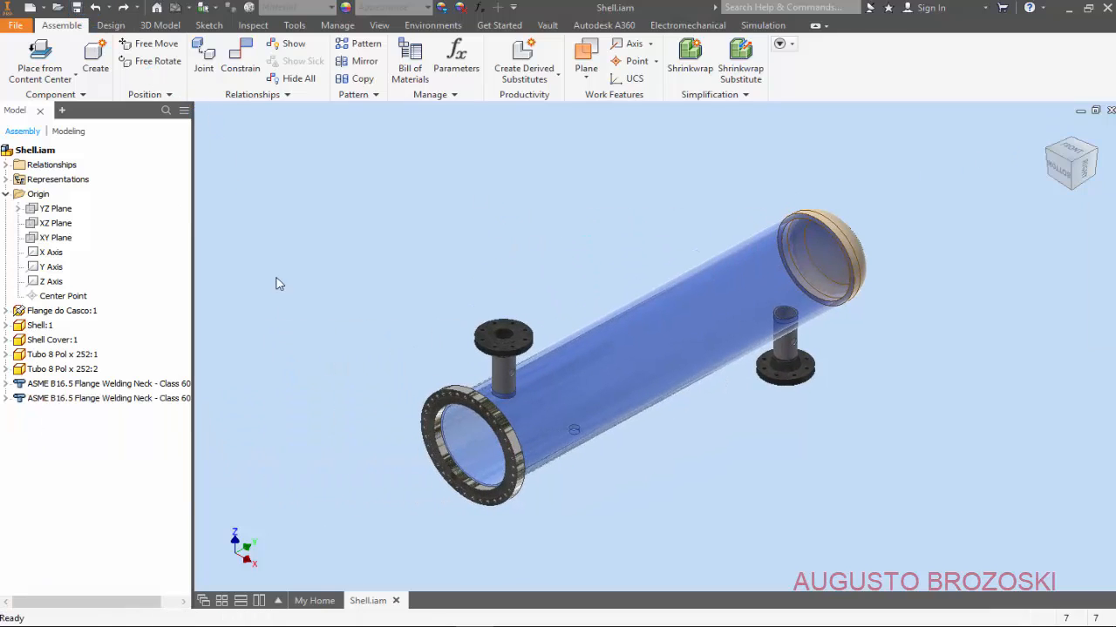
# Step: Check the parts list in the Acrobat Reader drawing and place two size 1 ASME B16.11 Half Coupling Threaded - Class 3000 fittings beside the nozzles
pyautogui.click(410, 625)
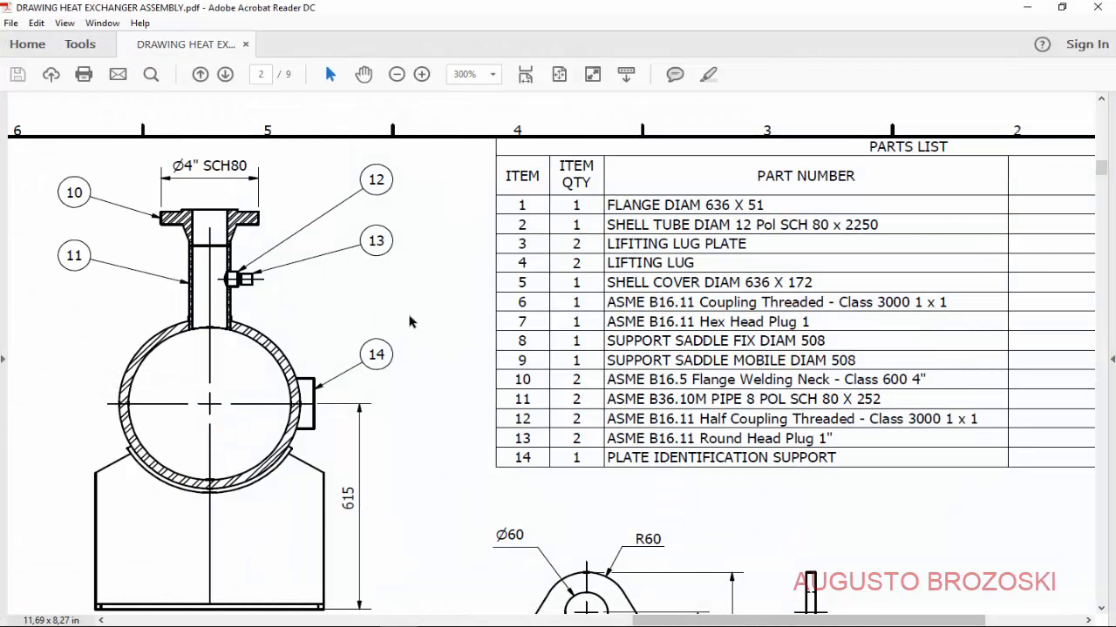
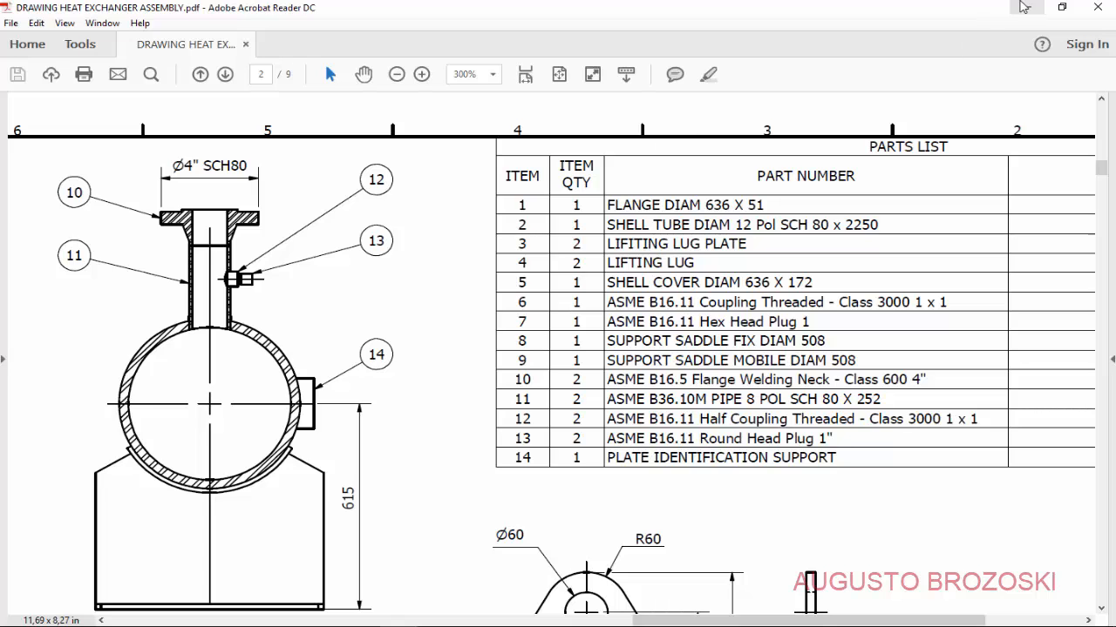
pyautogui.click(1027, 7)
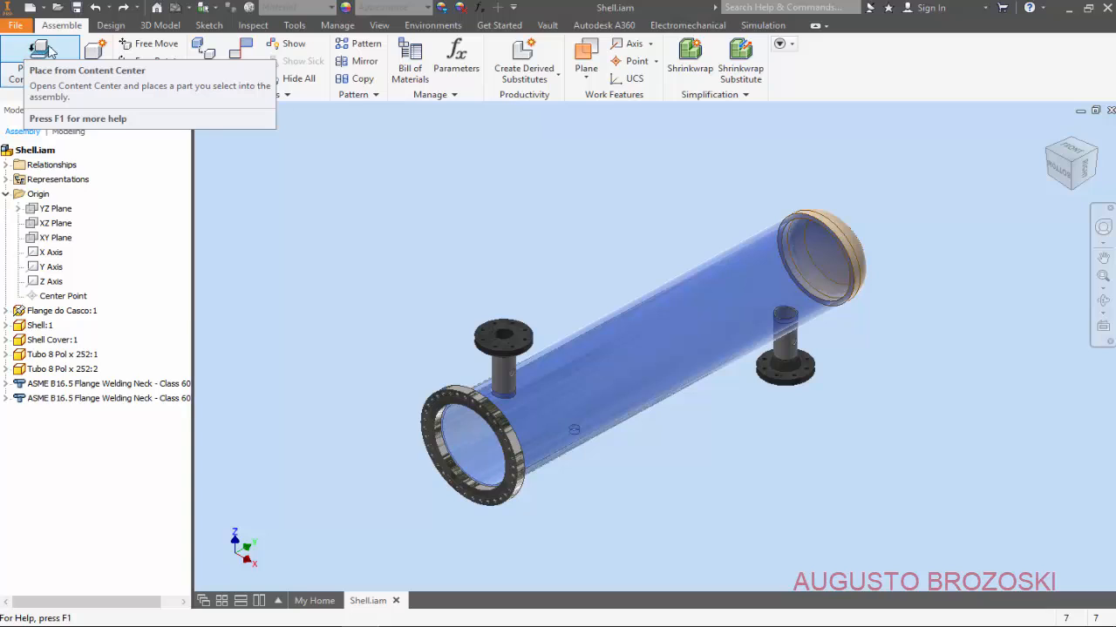
pyautogui.click(40, 53)
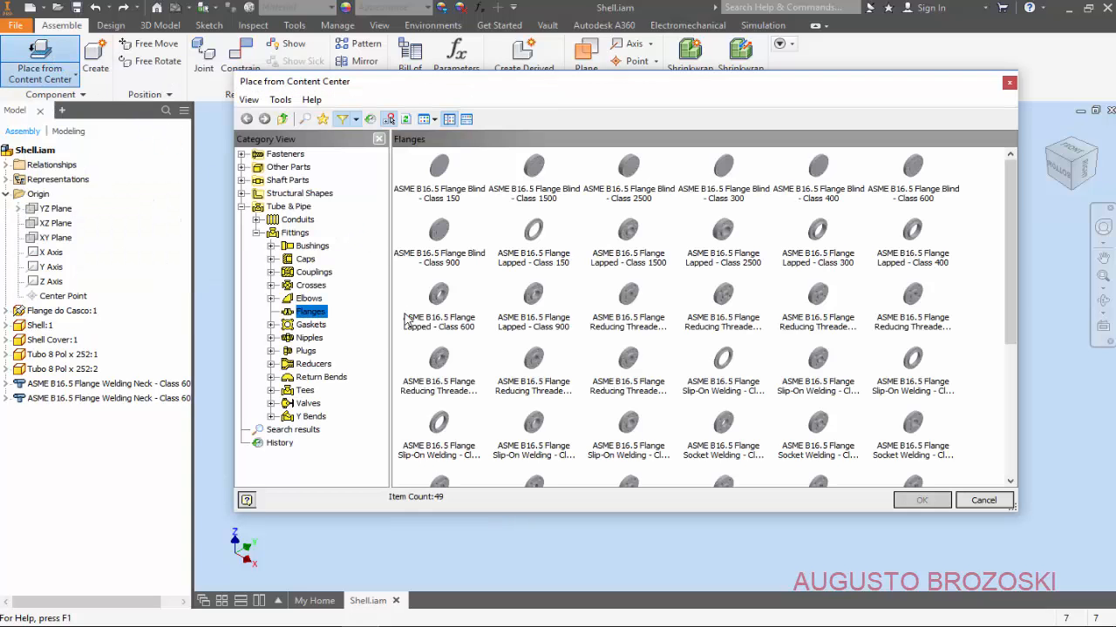
pyautogui.click(313, 273)
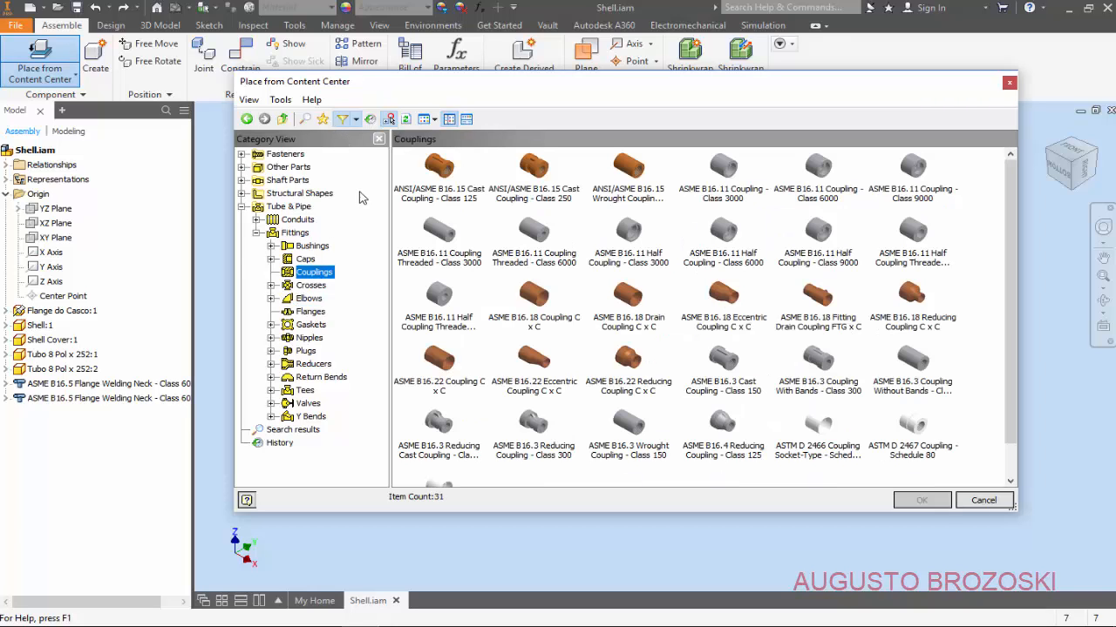
pyautogui.click(921, 269)
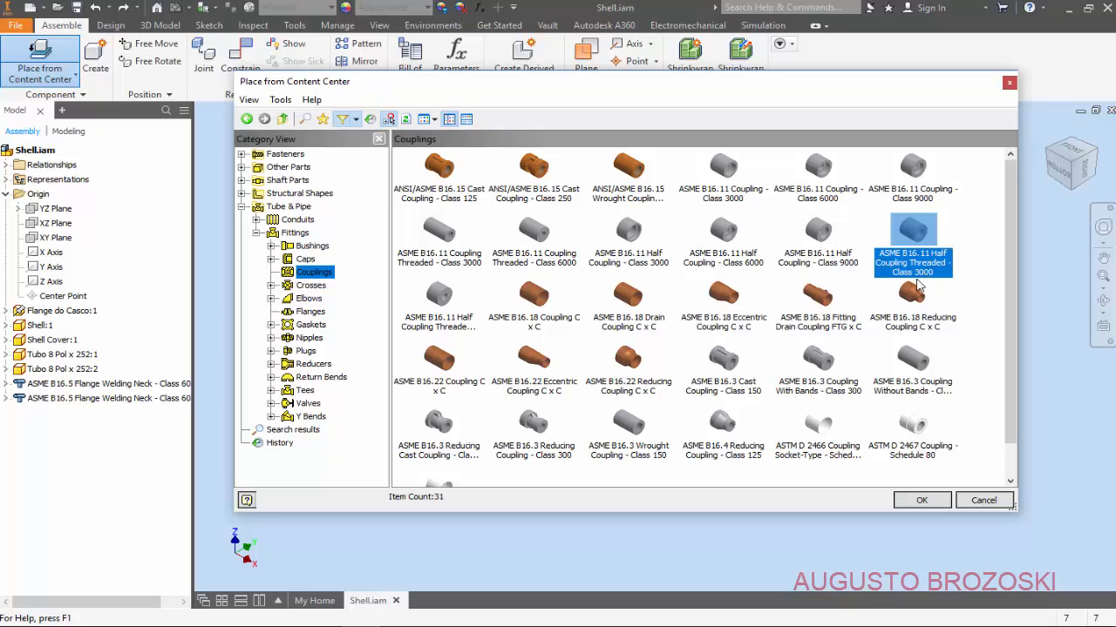
pyautogui.click(911, 501)
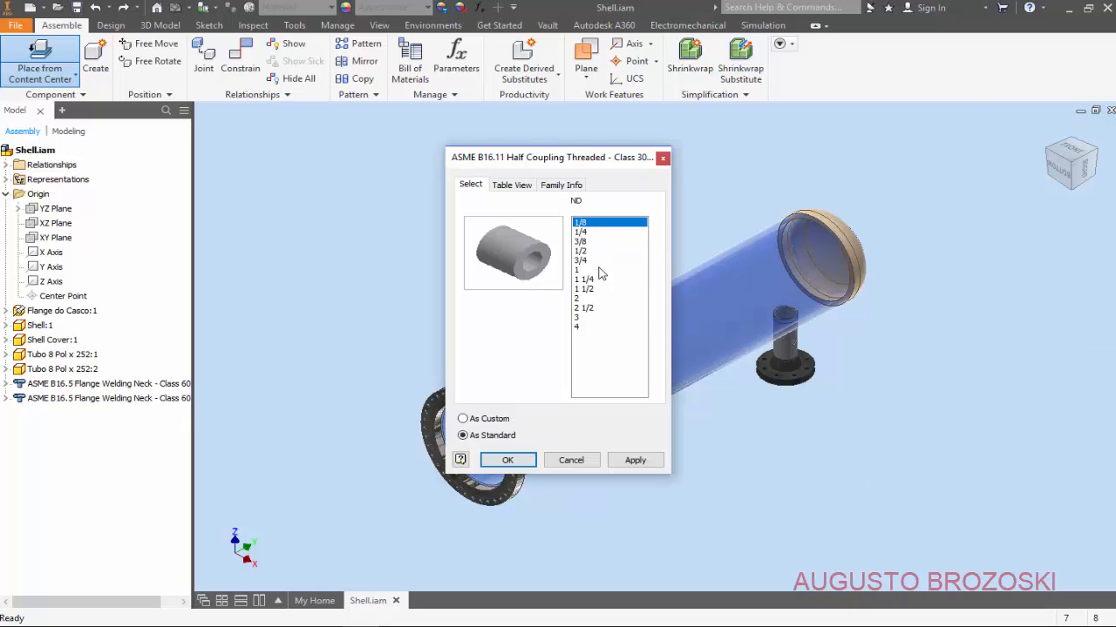
pyautogui.click(581, 271)
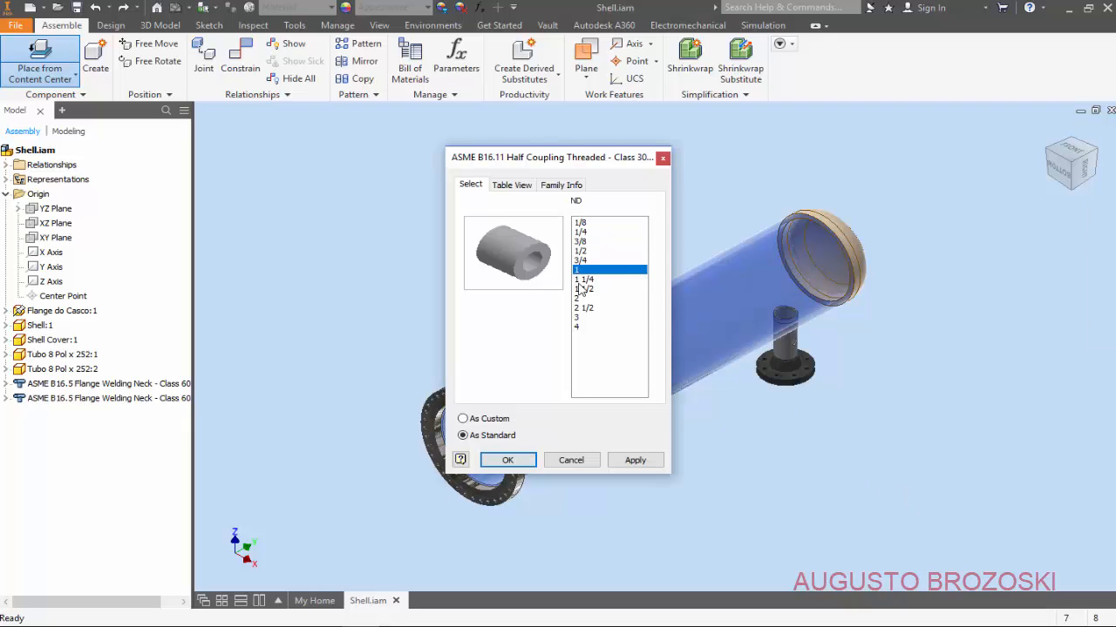
pyautogui.click(507, 460)
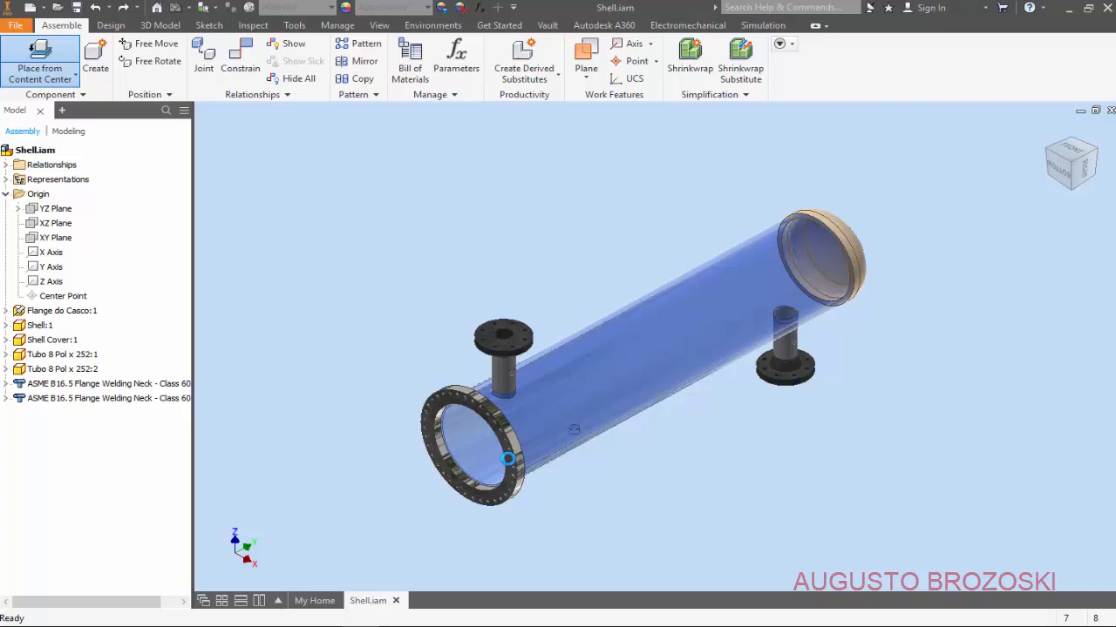
pyautogui.click(544, 327)
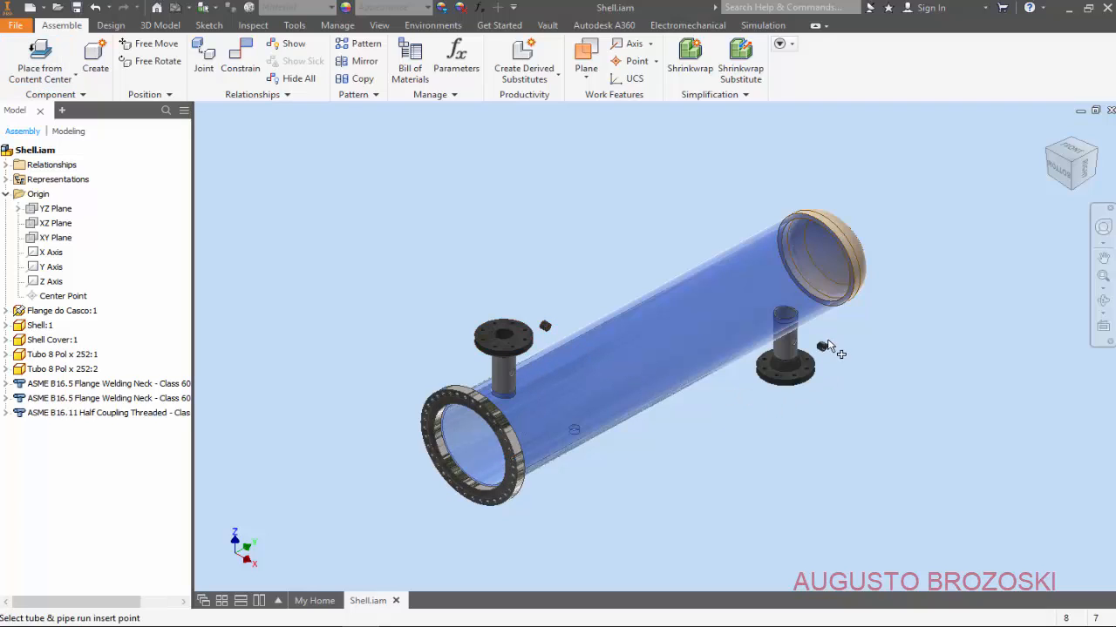
pyautogui.click(827, 340)
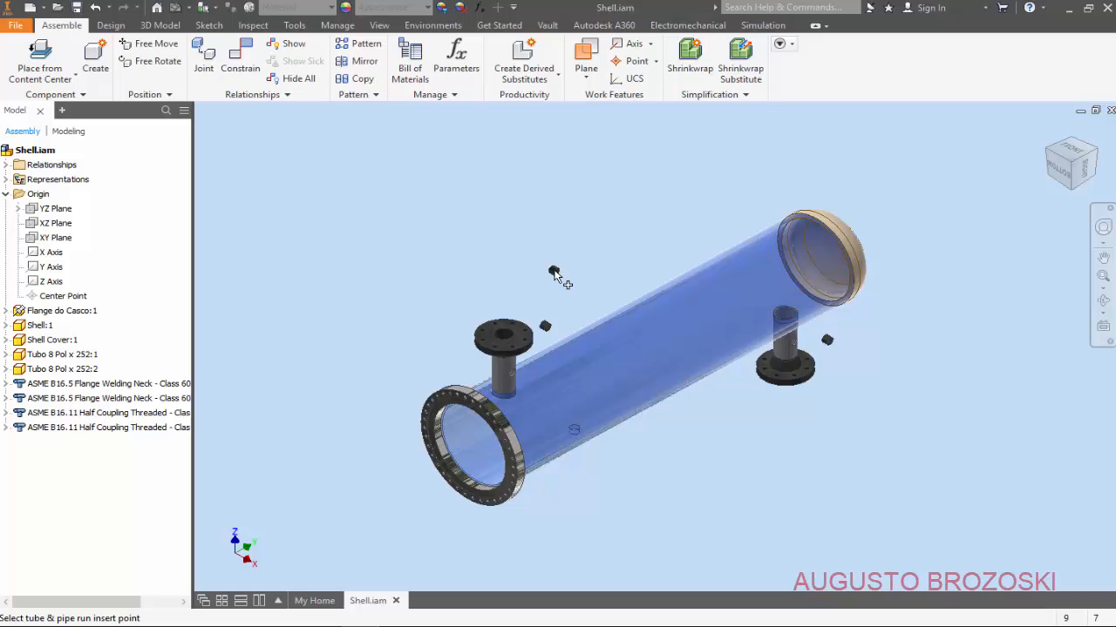
pyautogui.press('Escape')
# Step: Free-rotate the half coupling beside the shell-flange nozzle so its threaded opening faces away from the tube
pyautogui.scroll(5, 532, 362)
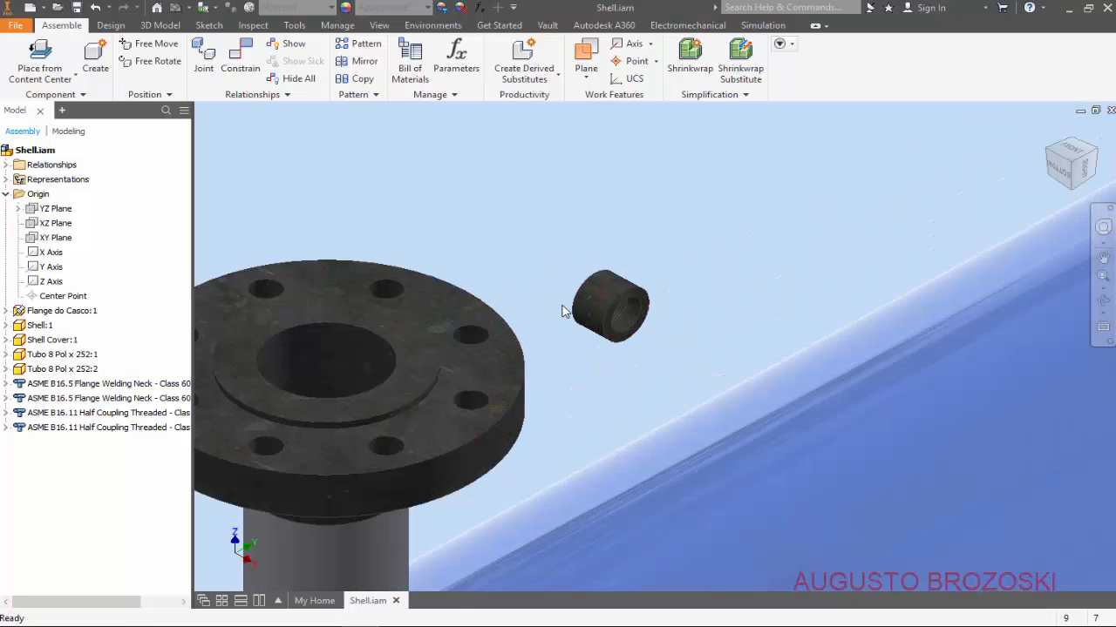
pyautogui.scroll(3, 579, 317)
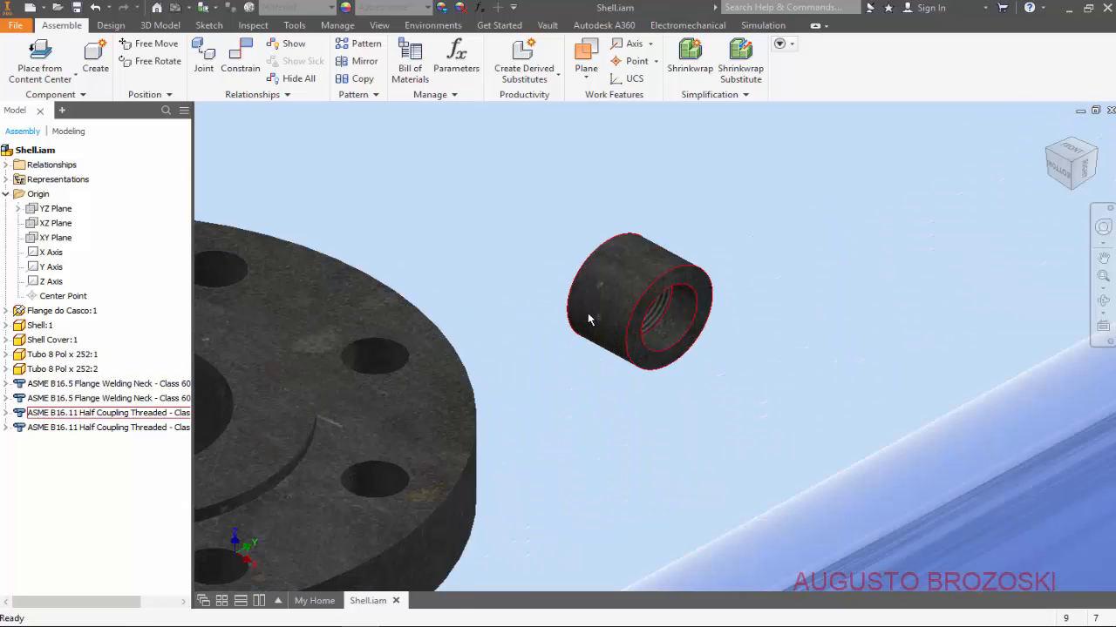
pyautogui.click(150, 61)
pyautogui.click(610, 271)
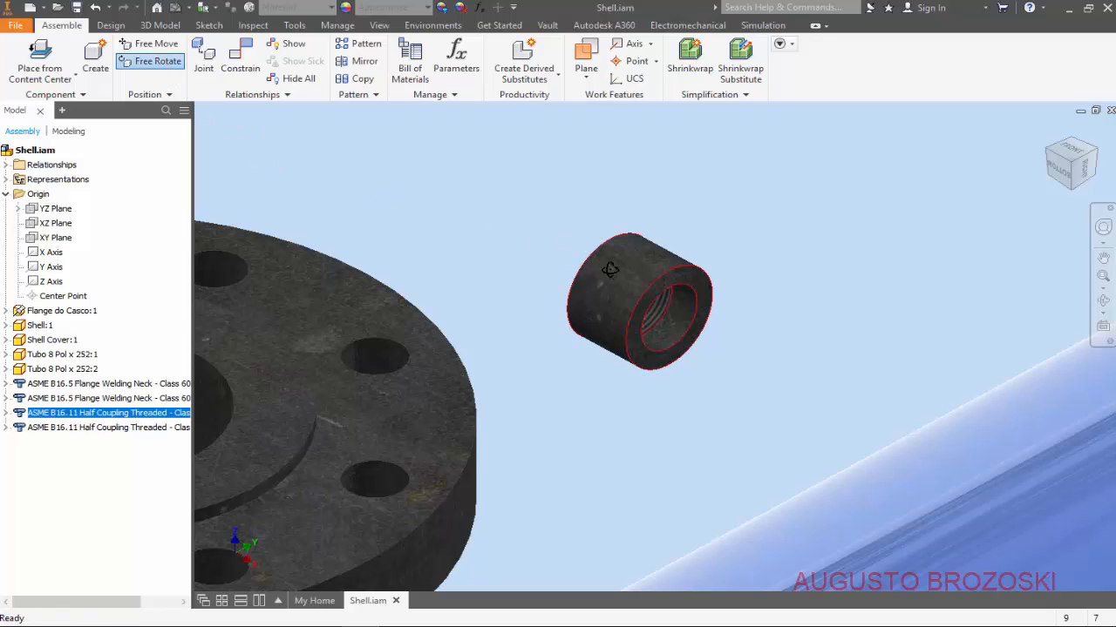
pyautogui.moveTo(567, 258); pyautogui.dragTo(655, 307)
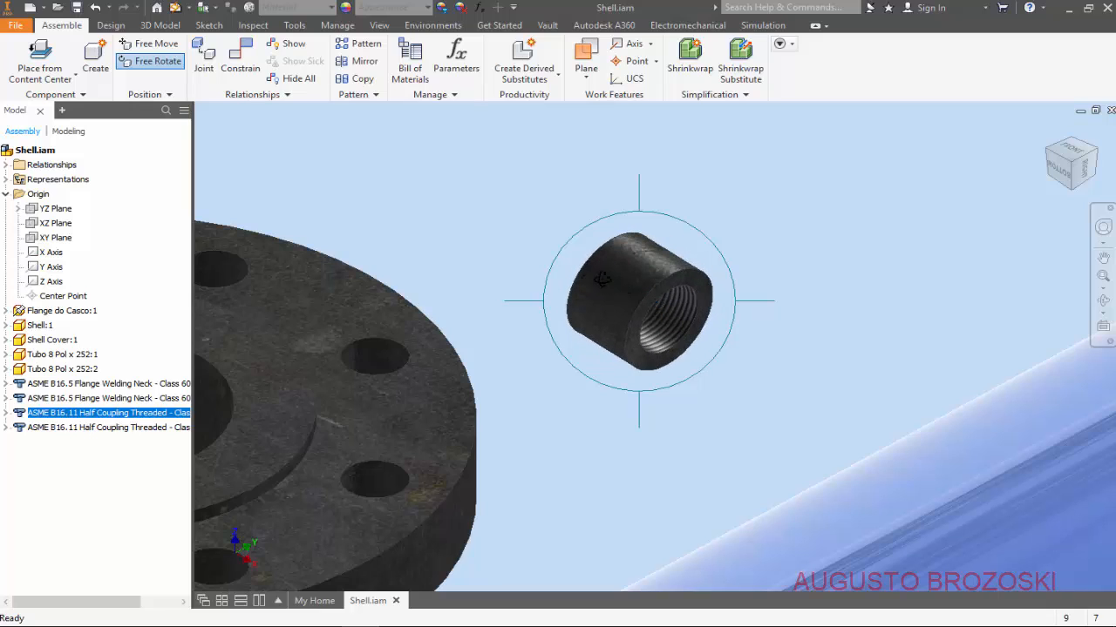
pyautogui.press('Escape')
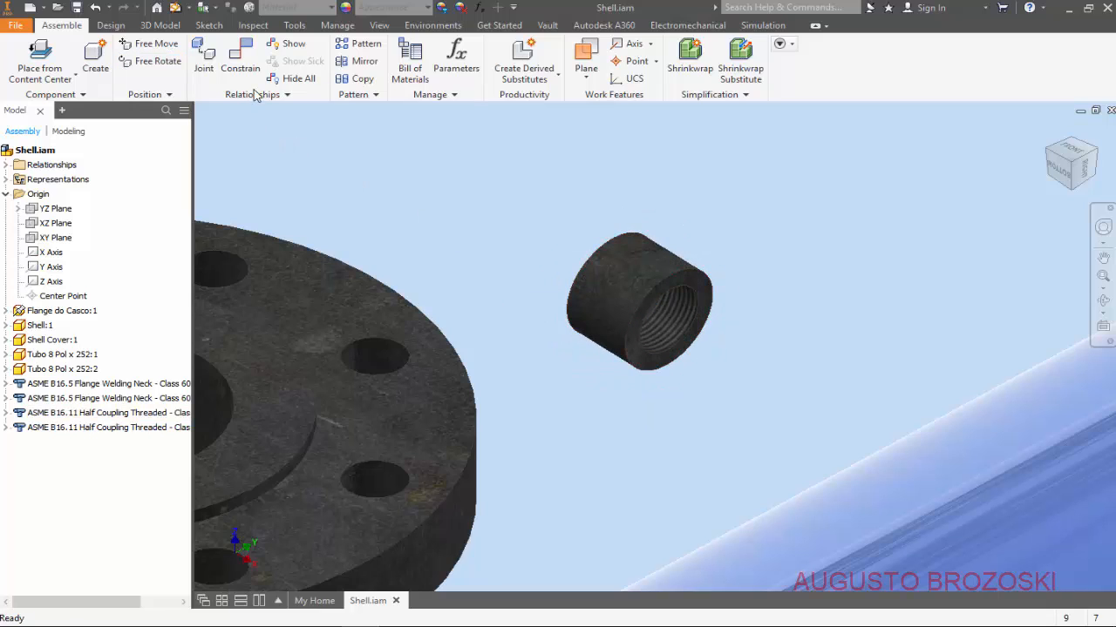
# Step: Mate the first half coupling's axis to the axis of the side hole in the nozzle tube near the shell flange, with 0 mm offset
pyautogui.click(239, 54)
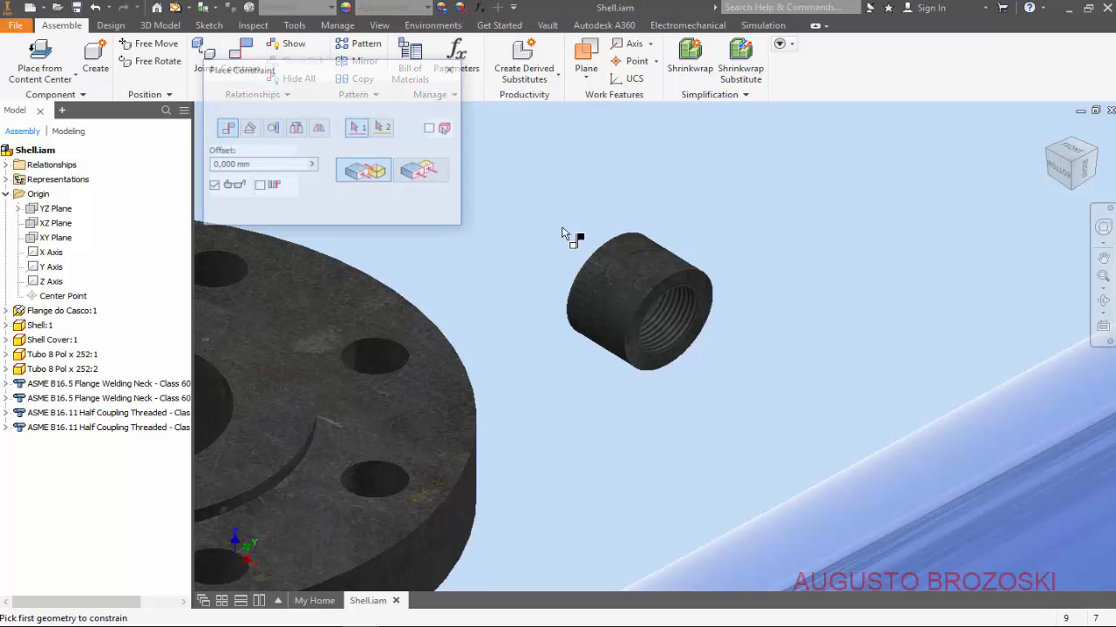
pyautogui.click(636, 269)
pyautogui.scroll(-3, 641, 266)
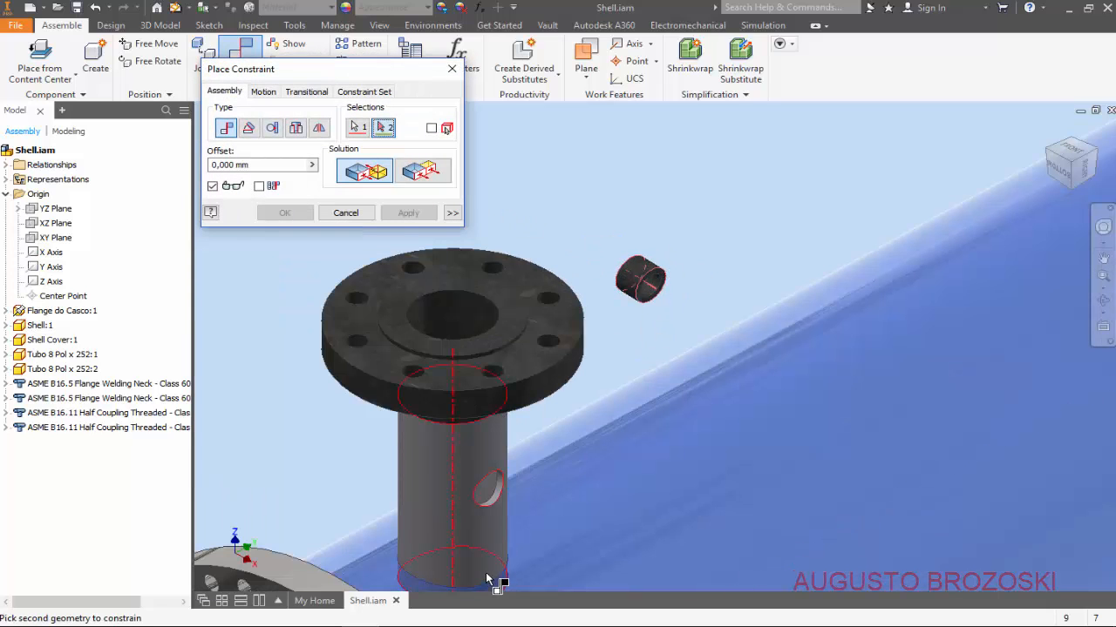
pyautogui.scroll(5, 485, 525)
pyautogui.scroll(-3, 508, 406)
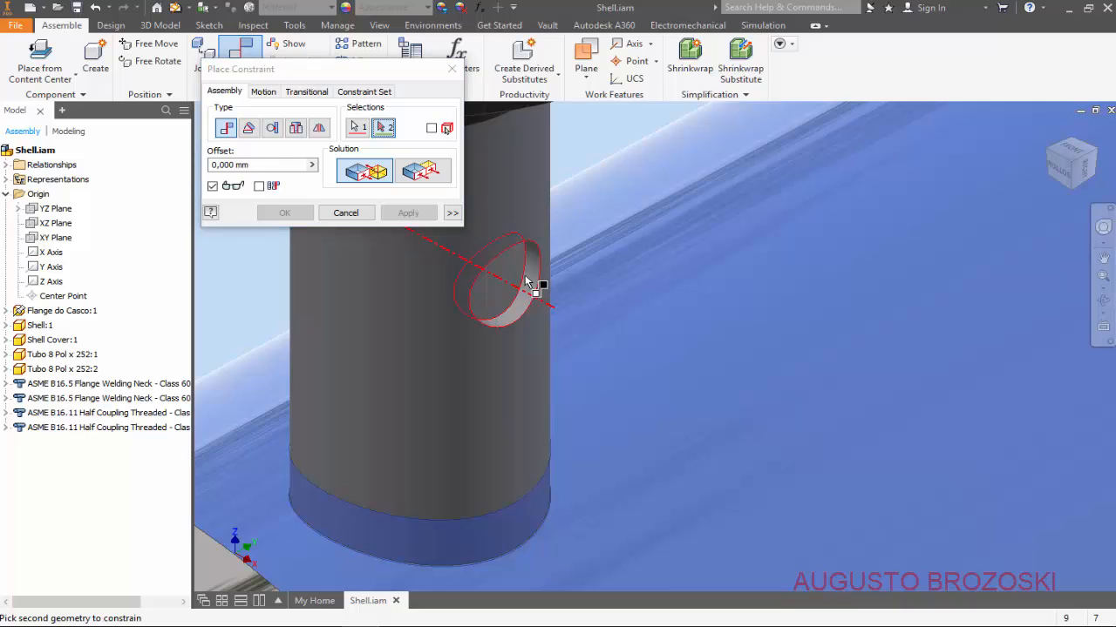
pyautogui.click(527, 282)
pyautogui.click(407, 218)
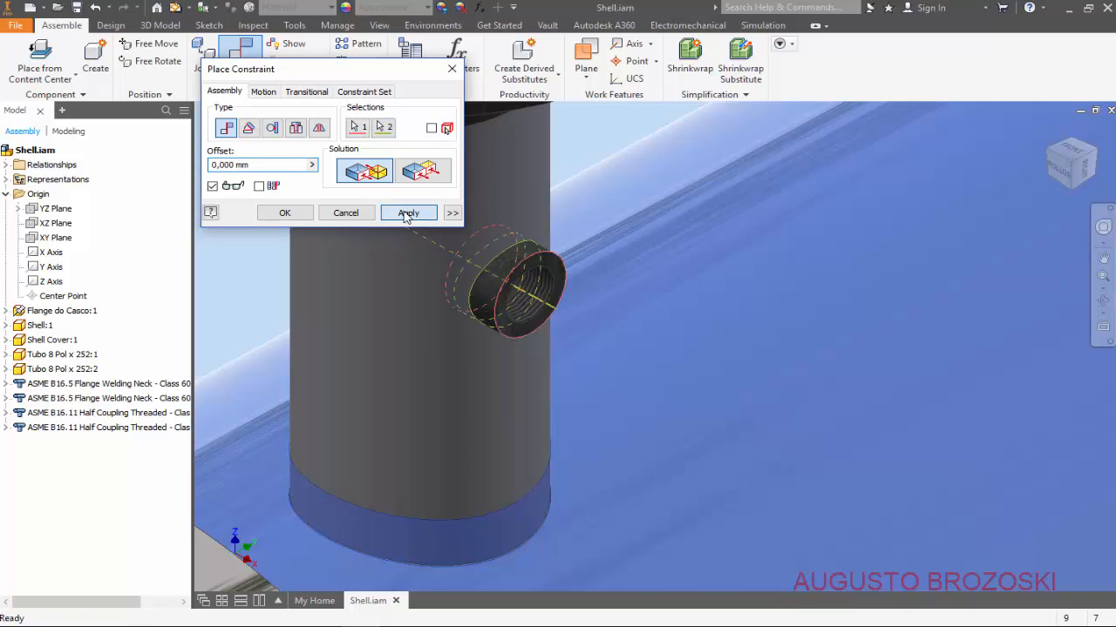
pyautogui.scroll(-3, 558, 312)
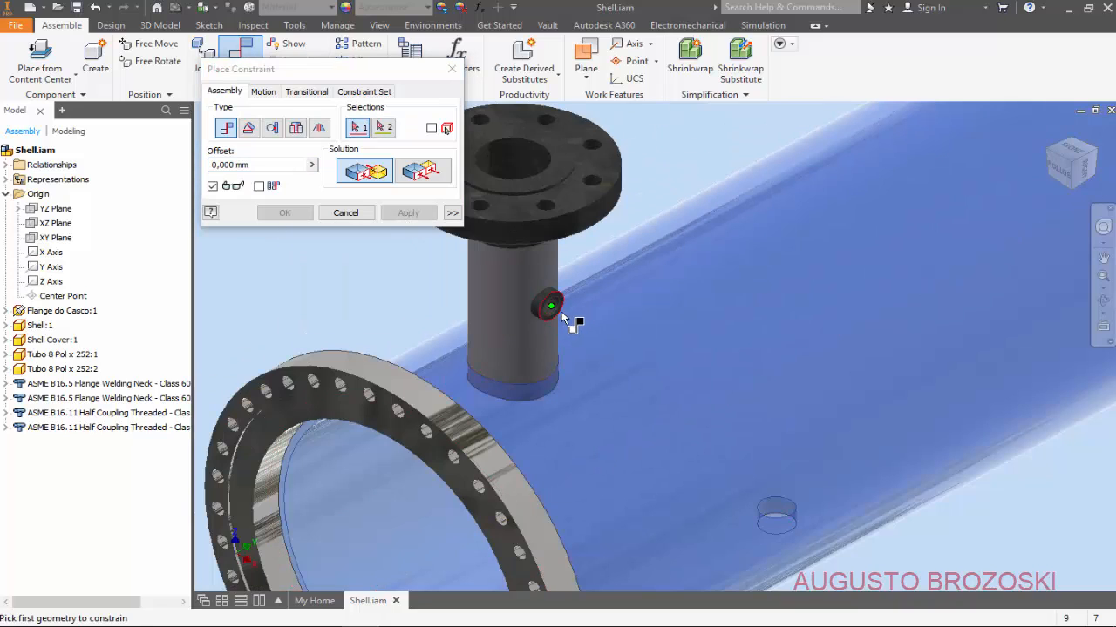
pyautogui.click(345, 213)
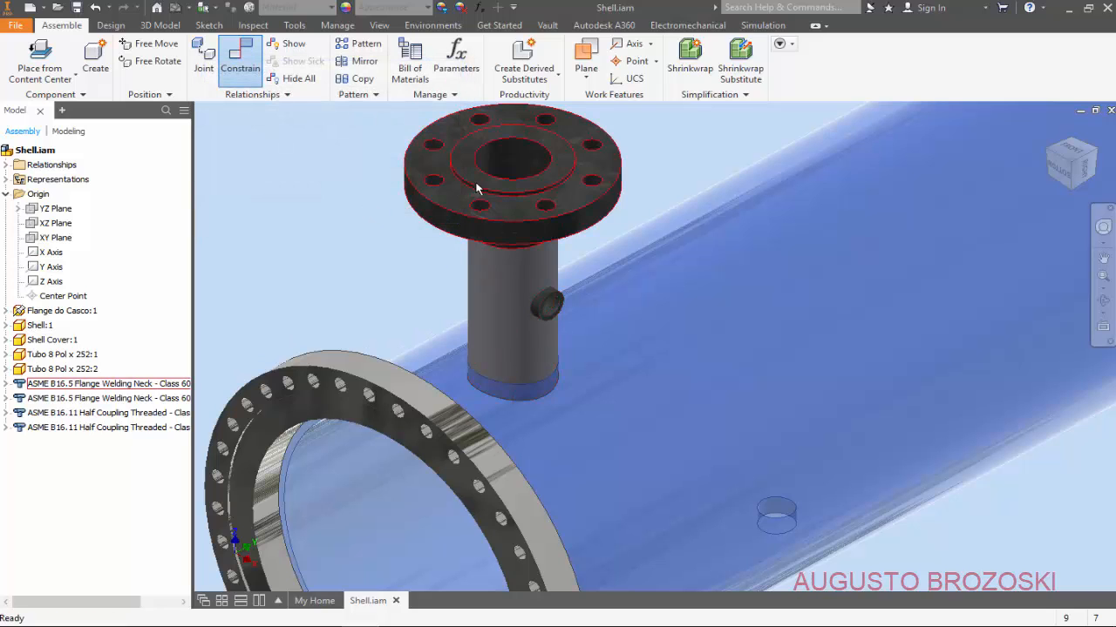
# Step: Hide the first nozzle's welding neck flange and tangent-constrain the half coupling's inner end face to the tube's inner wall with 0 mm offset
pyautogui.rightClick(564, 166)
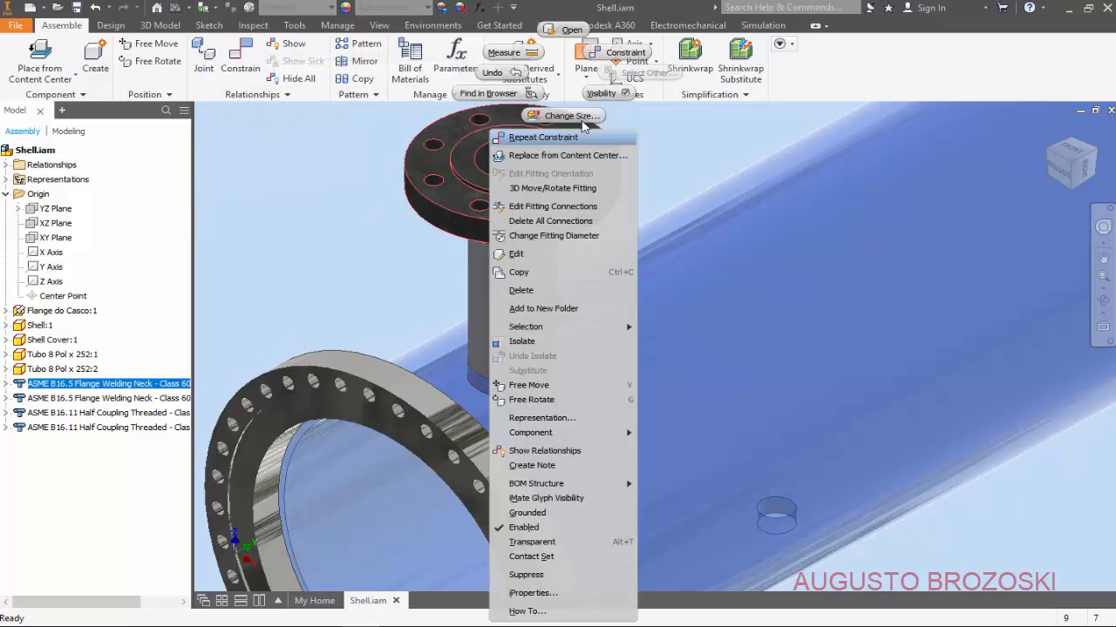
pyautogui.click(599, 94)
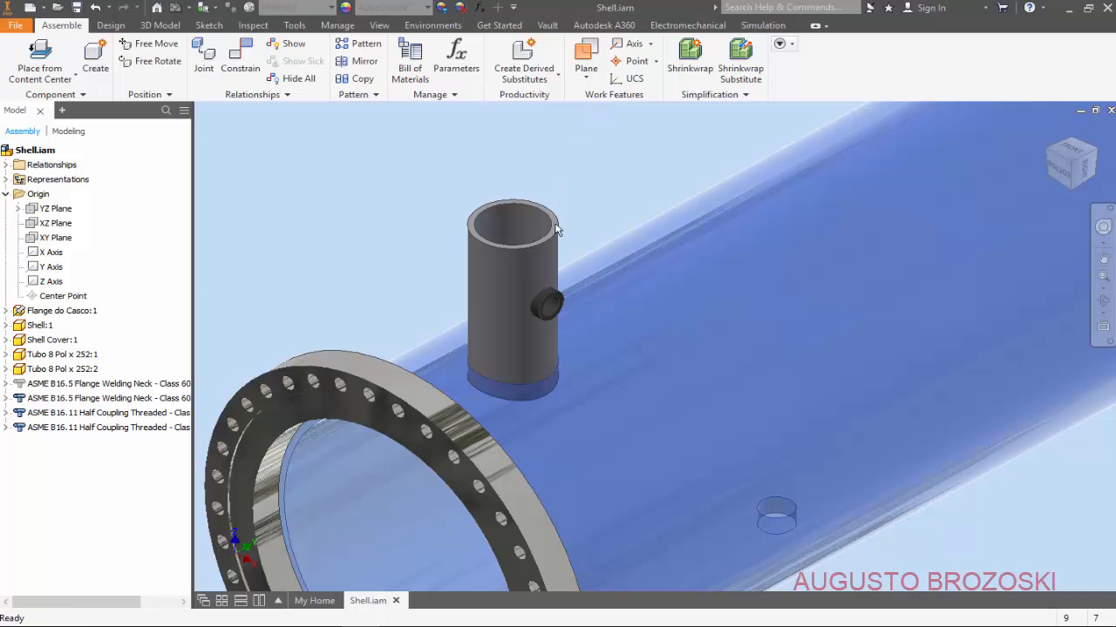
pyautogui.keyDown('shift'); pyautogui.moveTo(608, 274); pyautogui.dragTo(650, 313, button='middle'); pyautogui.keyUp('shift')
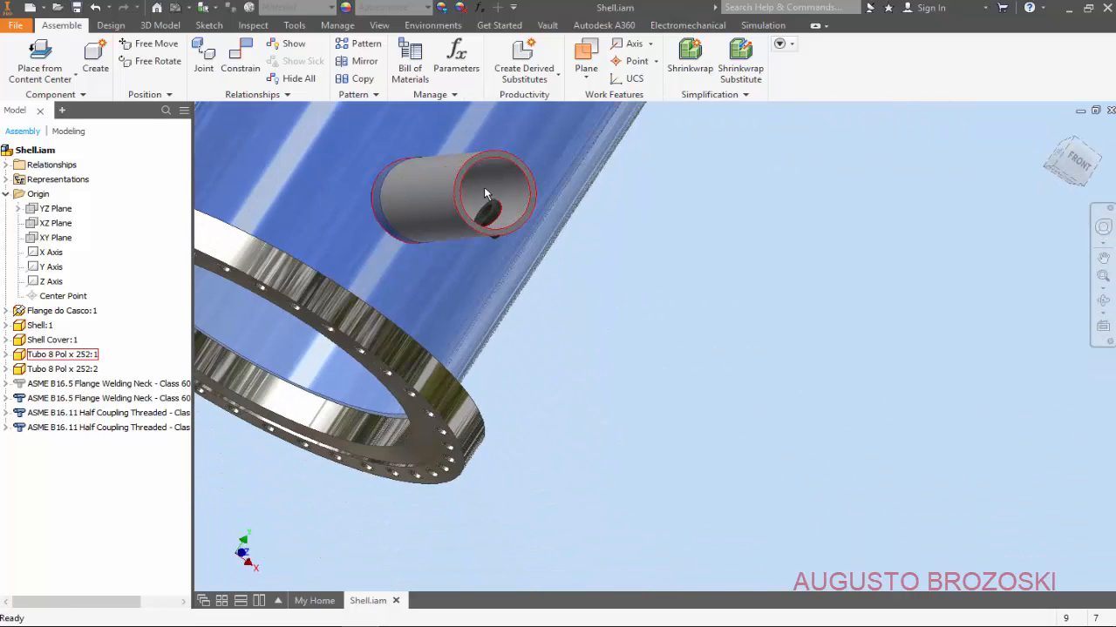
pyautogui.scroll(5, 485, 194)
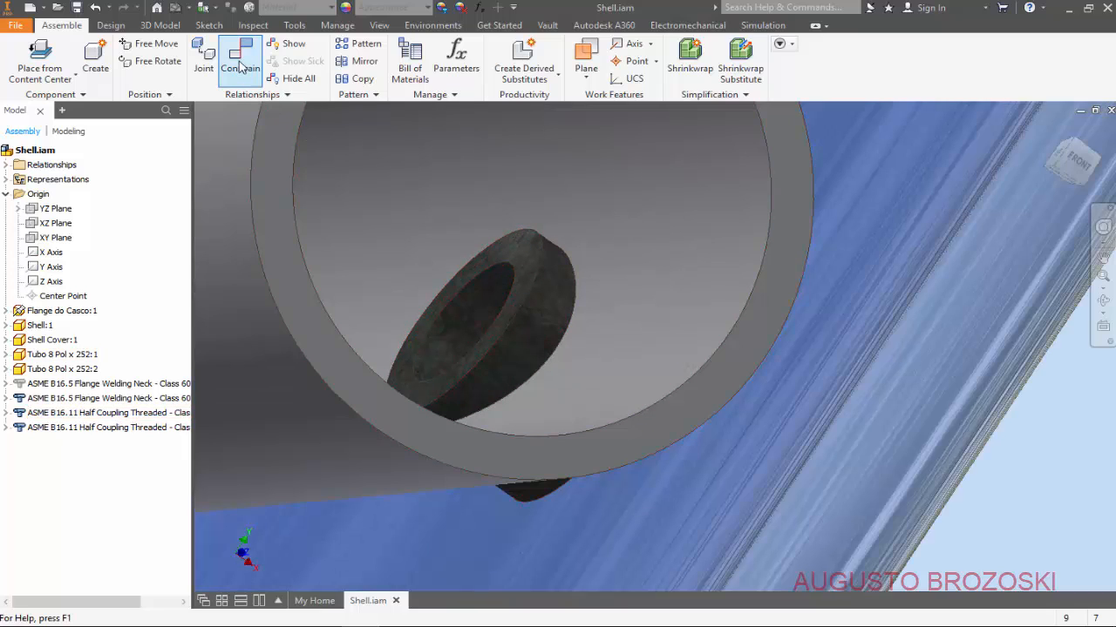
pyautogui.click(240, 67)
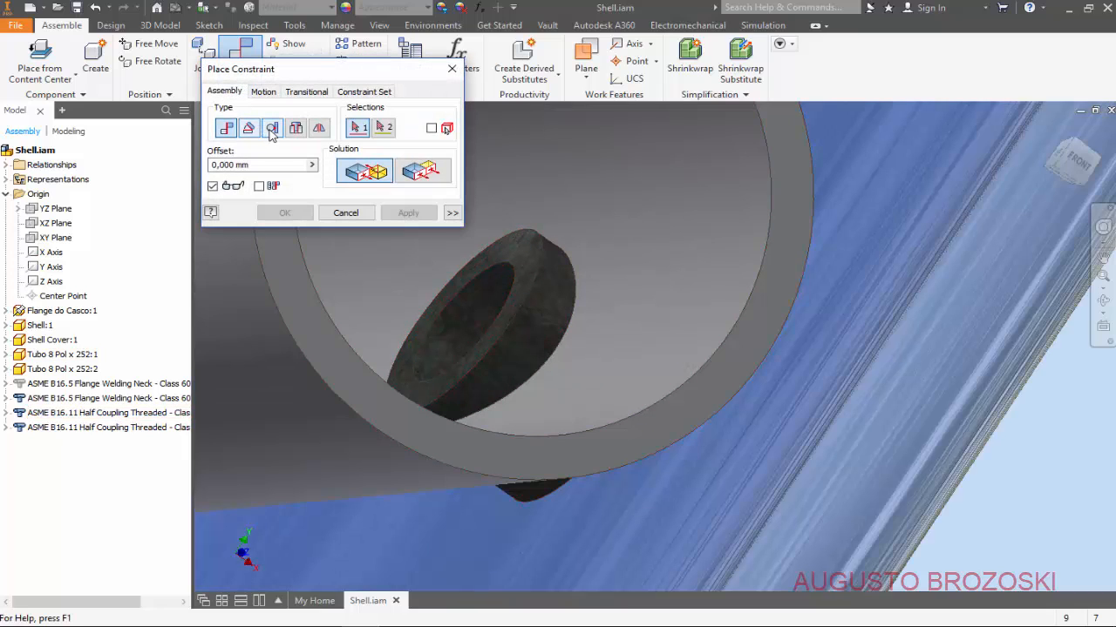
pyautogui.click(271, 129)
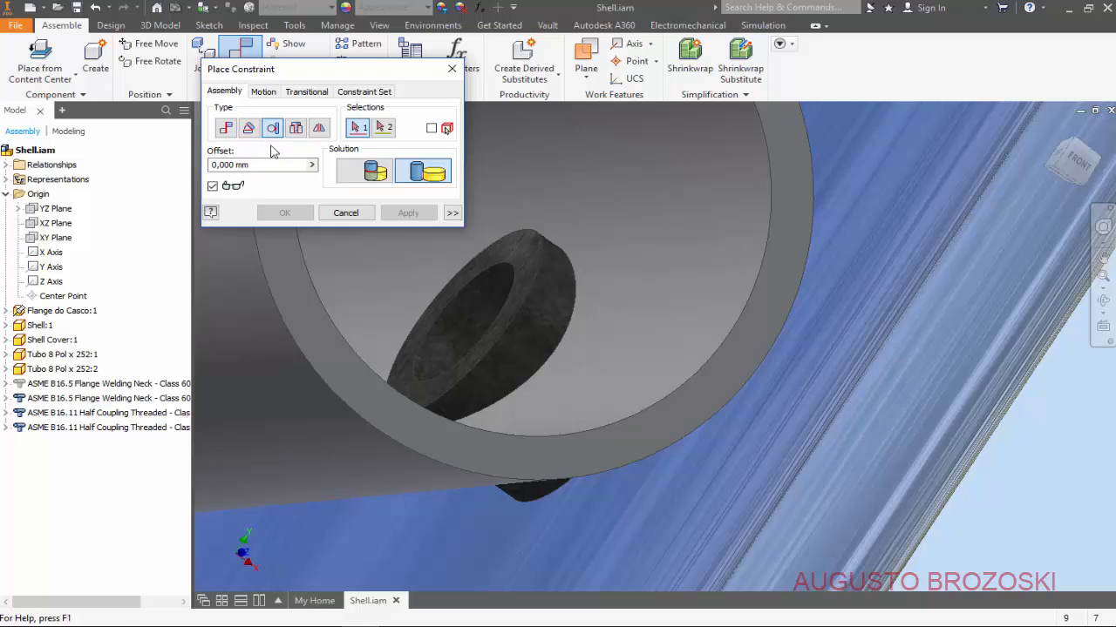
pyautogui.click(506, 246)
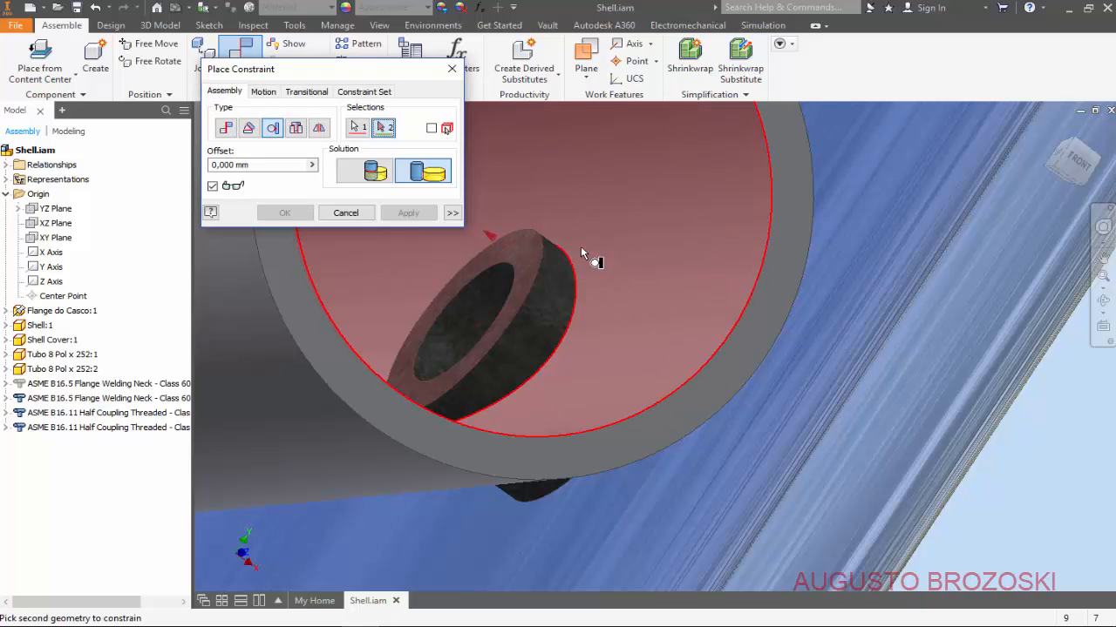
pyautogui.click(620, 234)
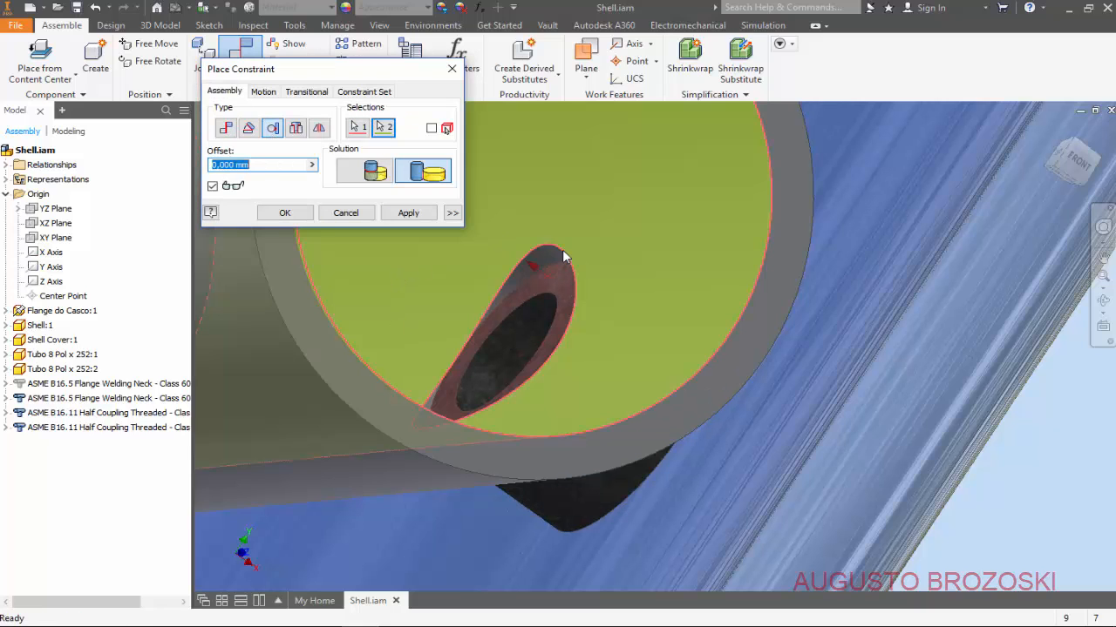
pyautogui.click(406, 214)
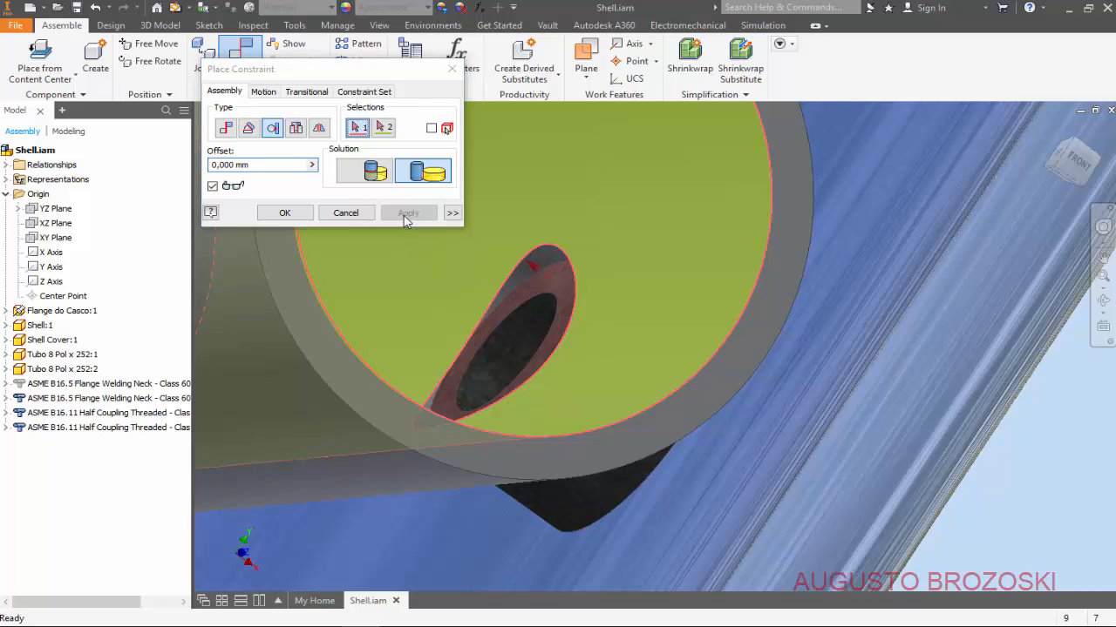
pyautogui.click(345, 213)
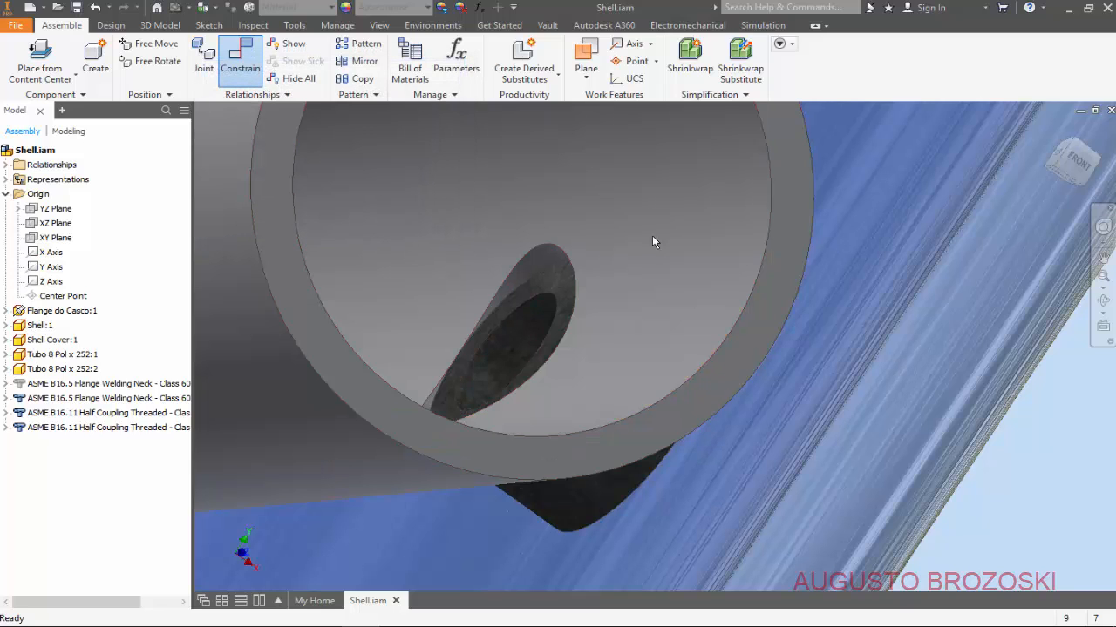
# Step: Try to move the first half coupling on the nozzle near the shell flange to test its constraints
pyautogui.click(1051, 128)
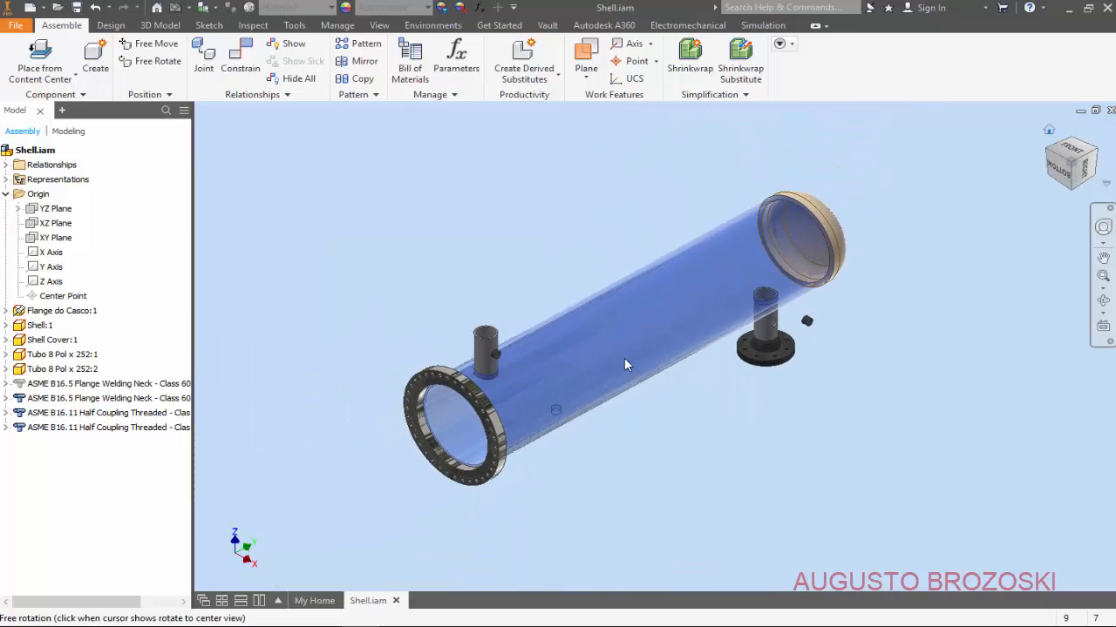
pyautogui.scroll(8, 498, 343)
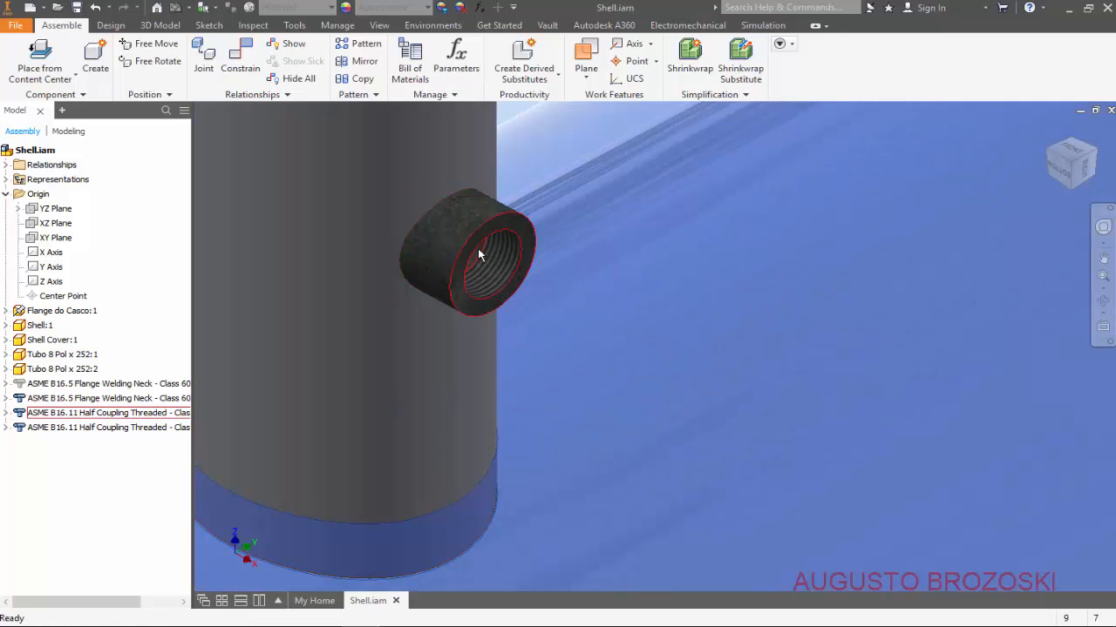
pyautogui.moveTo(478, 248); pyautogui.dragTo(515, 322)
pyautogui.scroll(-8, 515, 321)
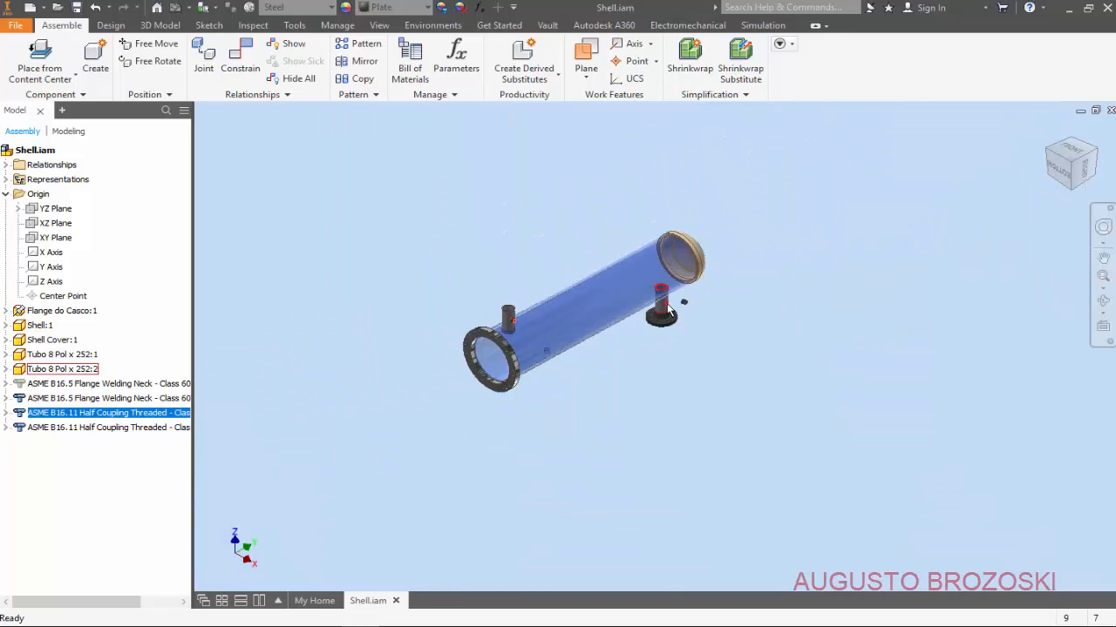
# Step: Free-rotate the second half coupling beside the shell-cover nozzle so its threaded opening faces away from the tube
pyautogui.scroll(8, 670, 311)
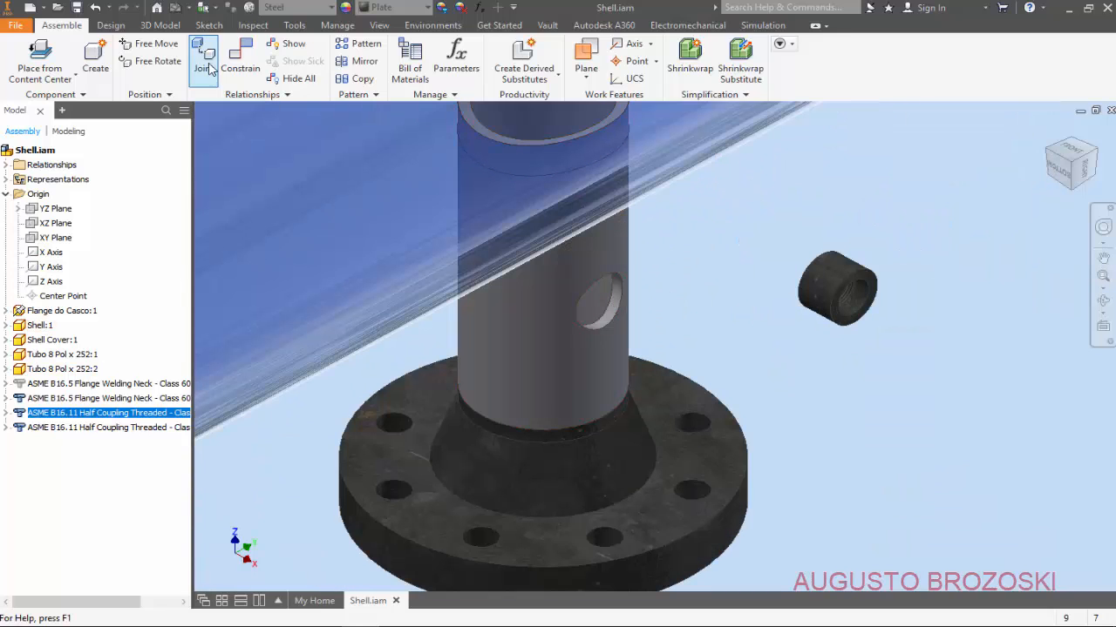
pyautogui.click(239, 61)
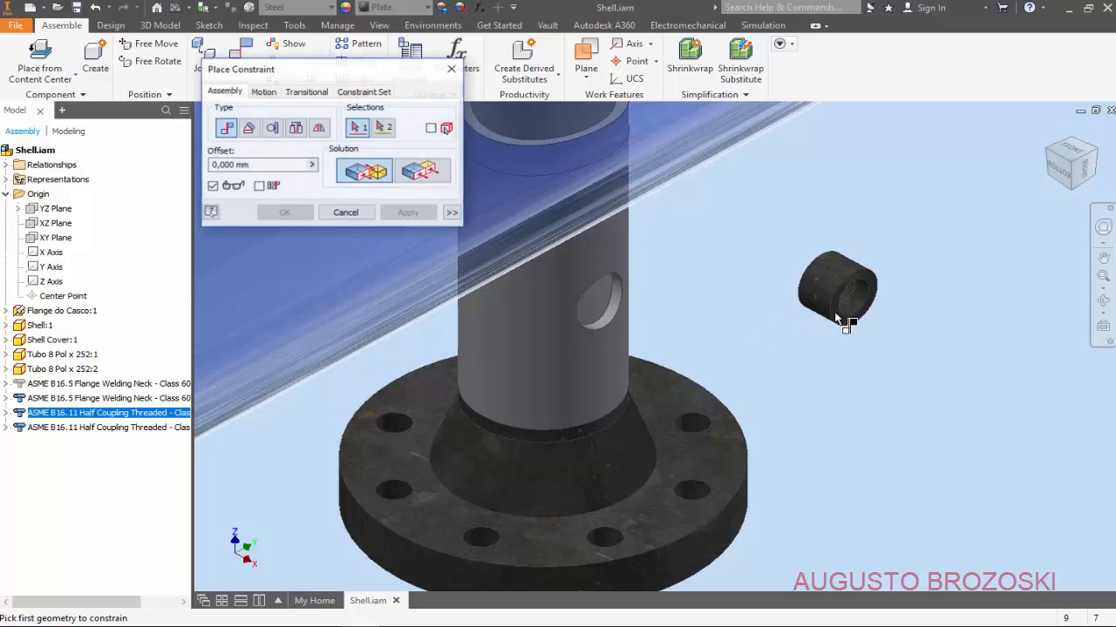
pyautogui.click(348, 215)
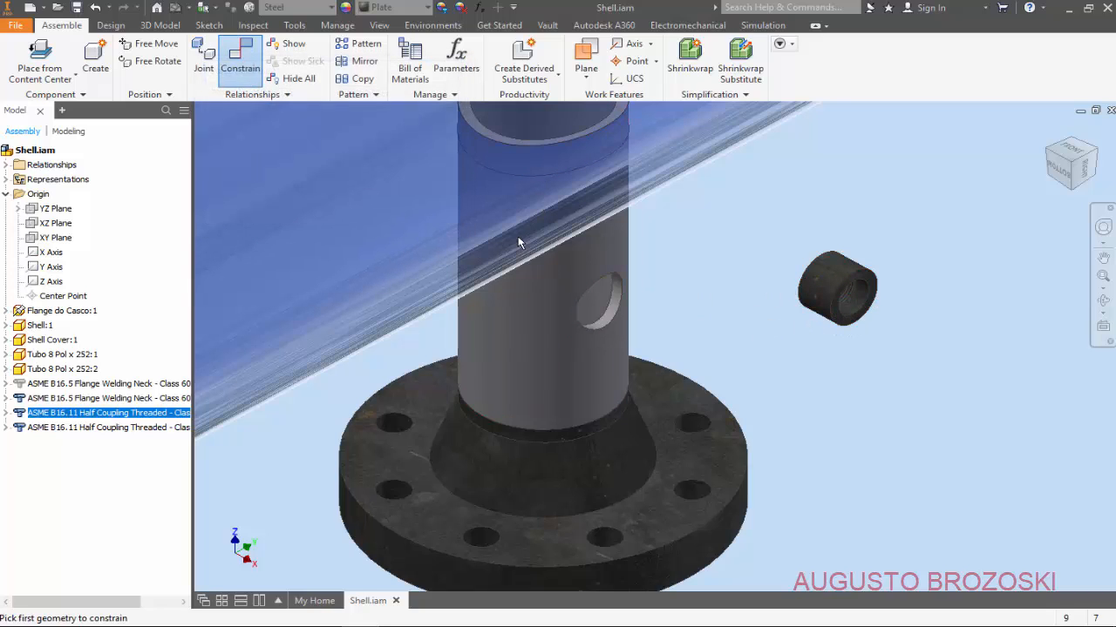
pyautogui.click(157, 62)
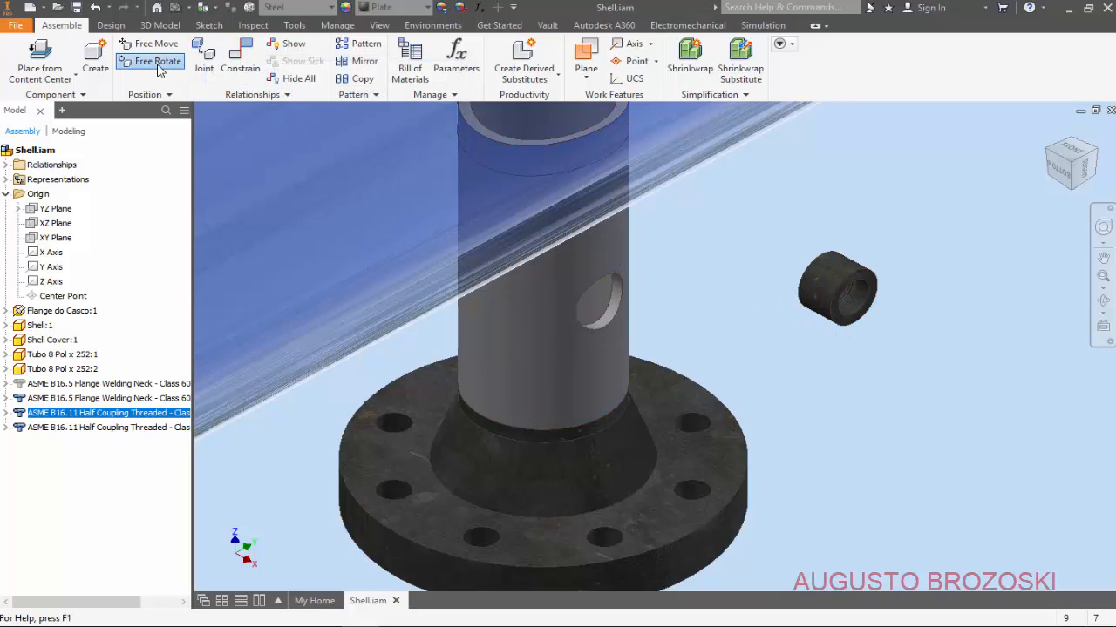
pyautogui.click(824, 283)
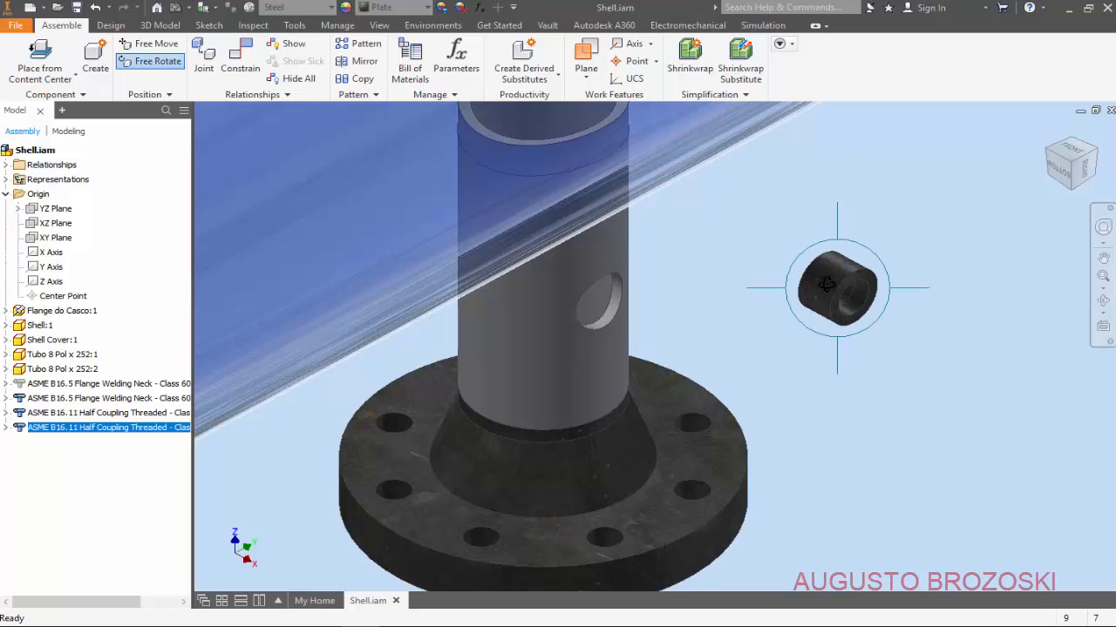
pyautogui.moveTo(826, 286); pyautogui.dragTo(913, 326)
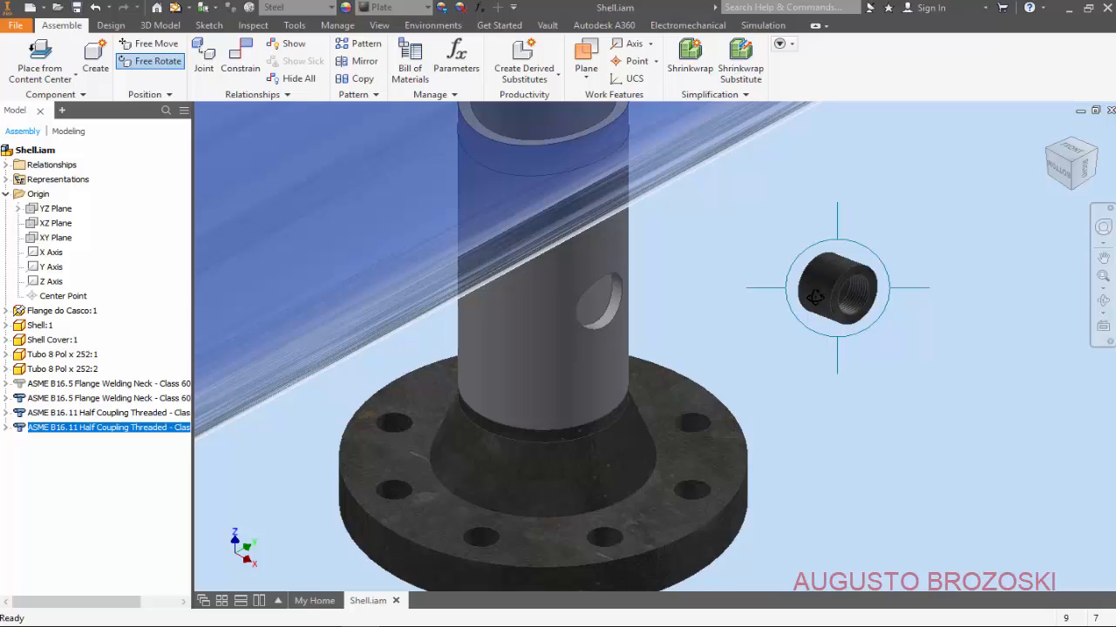
pyautogui.press('Escape')
# Step: Start a constraint between the second half coupling and the nozzle tube near the shell cover
pyautogui.click(237, 61)
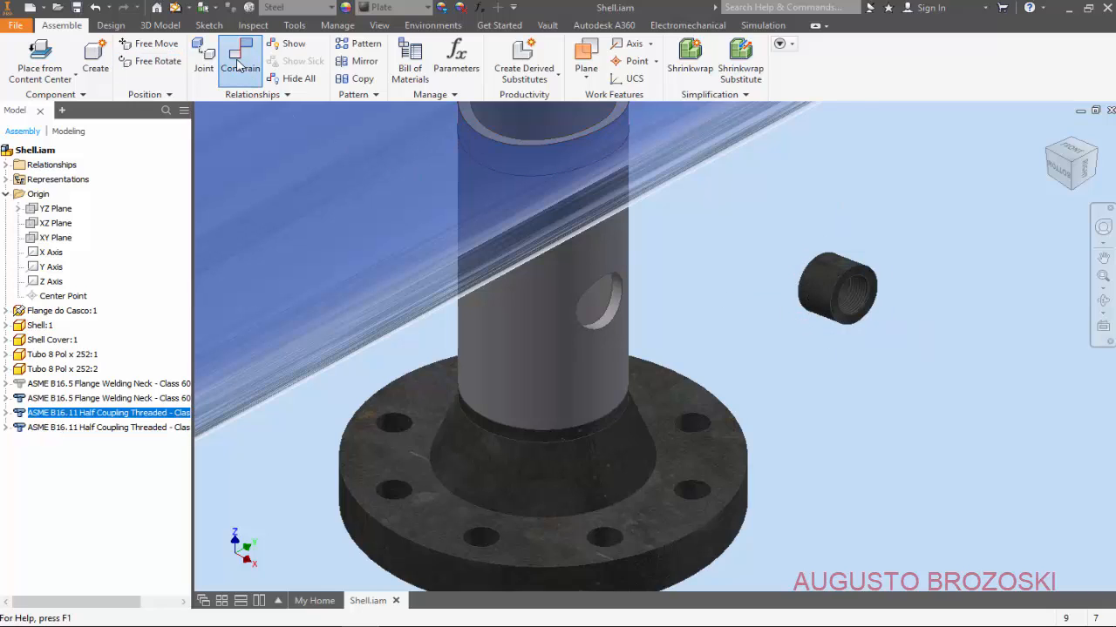
# Step: Mate the loose half coupling's axis to the axis of the side hole in the lower nozzle pipe with zero offset
pyautogui.click(822, 287)
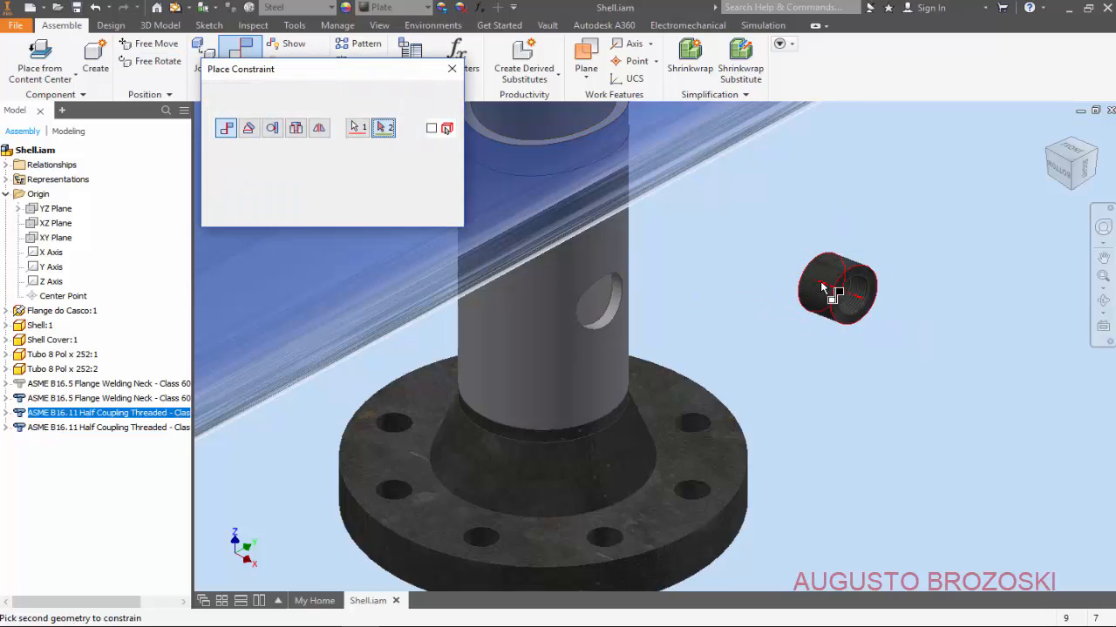
pyautogui.click(615, 305)
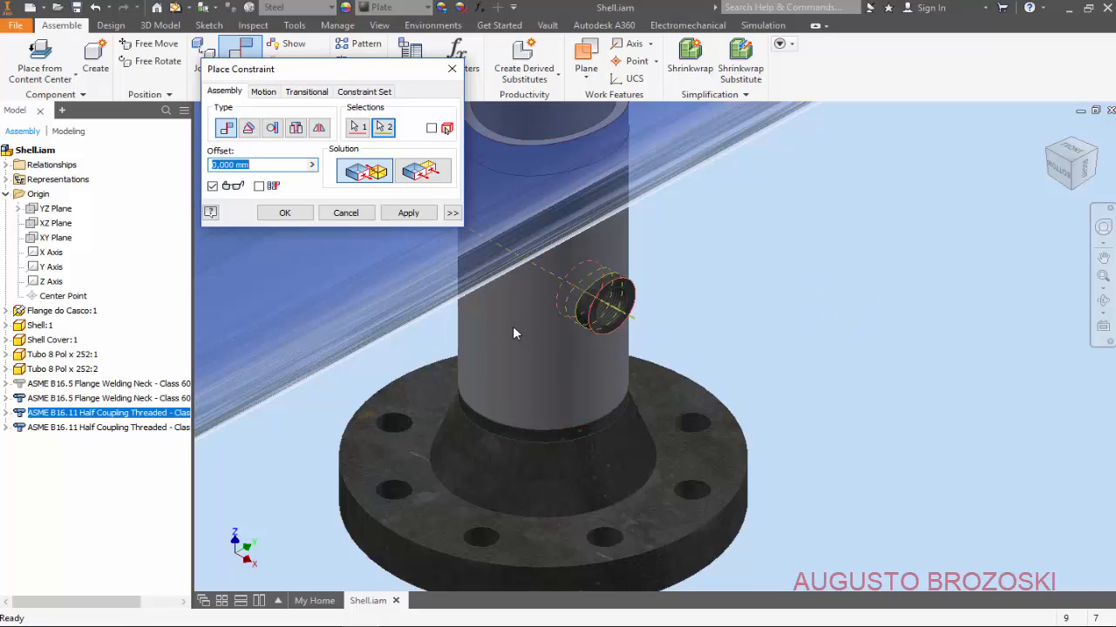
pyautogui.click(397, 213)
pyautogui.scroll(-3, 737, 295)
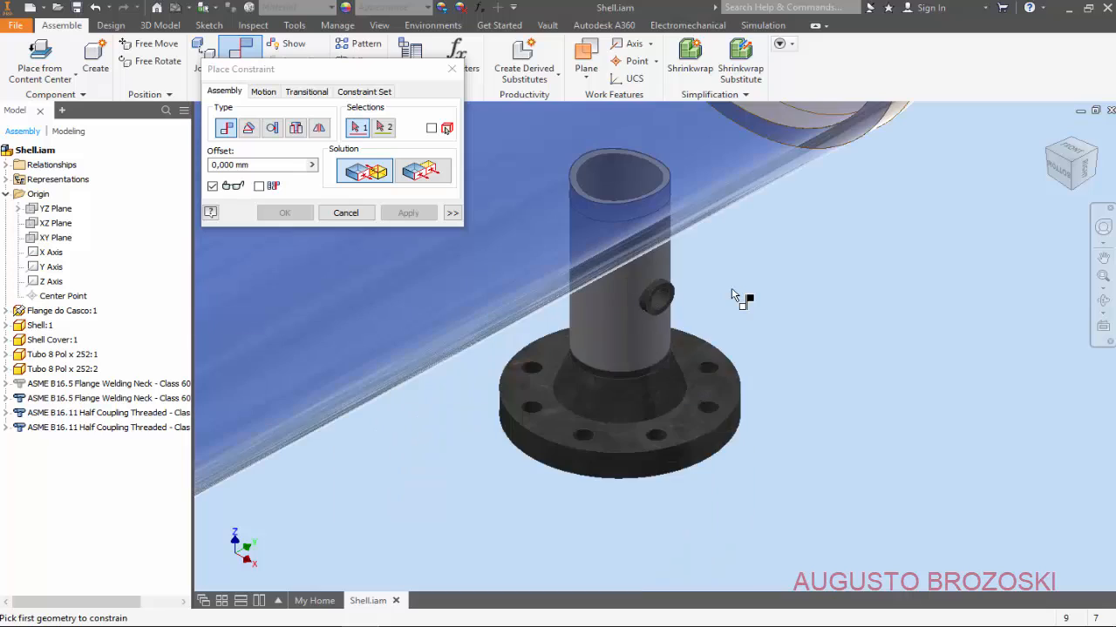
pyautogui.scroll(-5, 732, 293)
pyautogui.scroll(3, 737, 294)
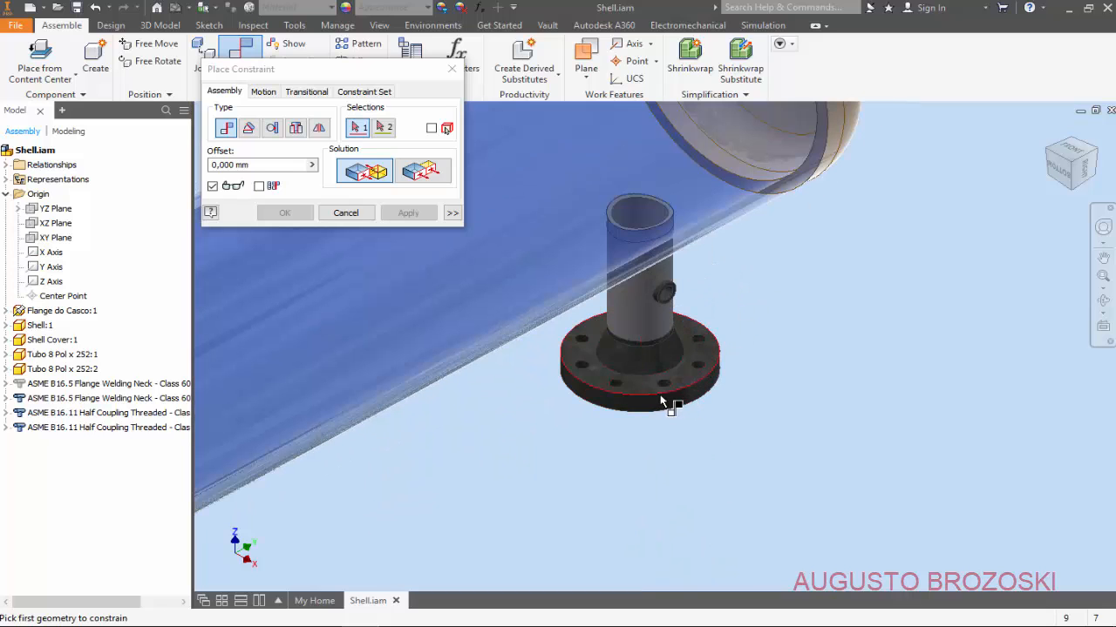
pyautogui.moveTo(681, 397)
pyautogui.keyDown('shift'); pyautogui.mouseDown(button='middle')
pyautogui.moveTo(660, 329)
pyautogui.moveTo(686, 399)
pyautogui.moveTo(650, 130)
pyautogui.mouseUp(button='middle'); pyautogui.keyUp('shift')
pyautogui.moveTo(689, 378); pyautogui.dragTo(583, 75, button='middle')
pyautogui.moveTo(645, 347); pyautogui.dragTo(587, 150, button='middle')
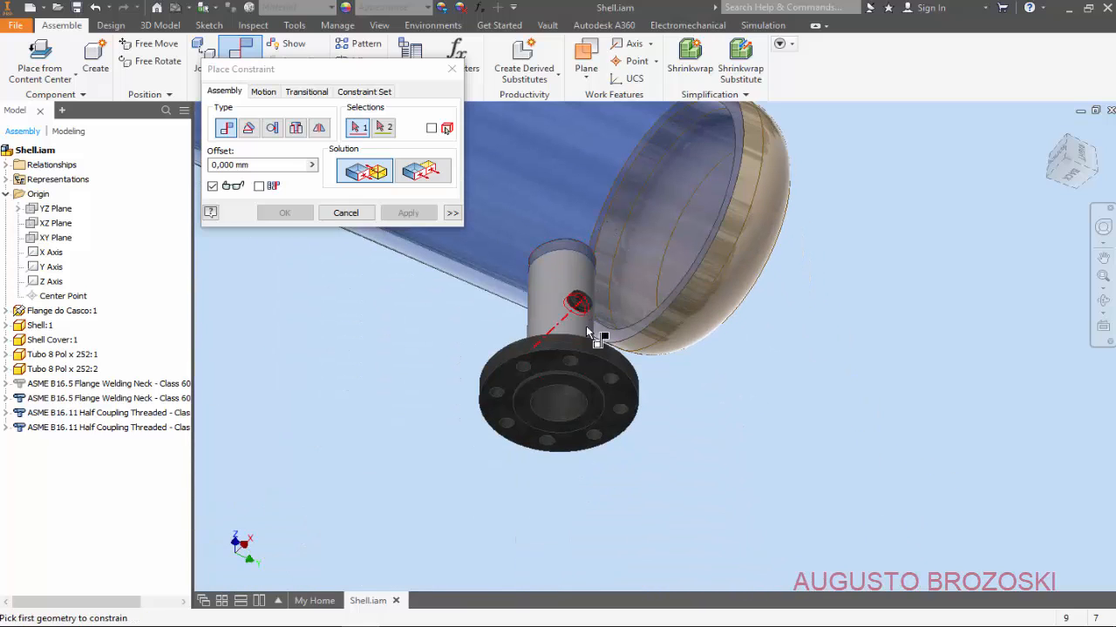
pyautogui.click(345, 213)
# Step: Hide the lower welding neck flange and constrain the half coupling's inner end tangent to the pipe's inner wall, using the outside solution
pyautogui.rightClick(499, 380)
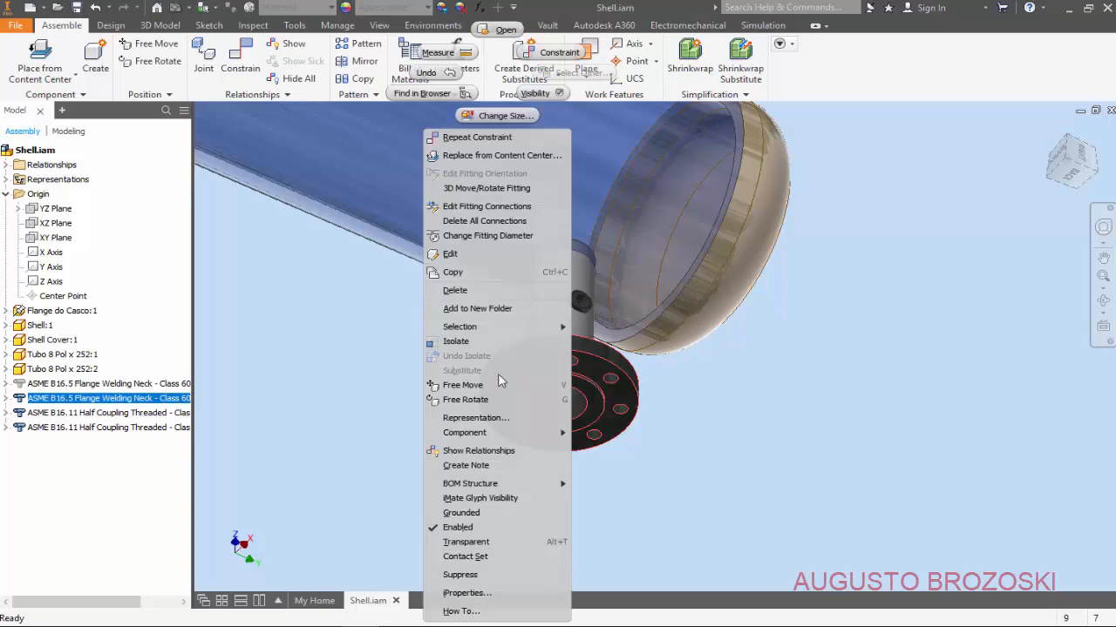
pyautogui.click(531, 94)
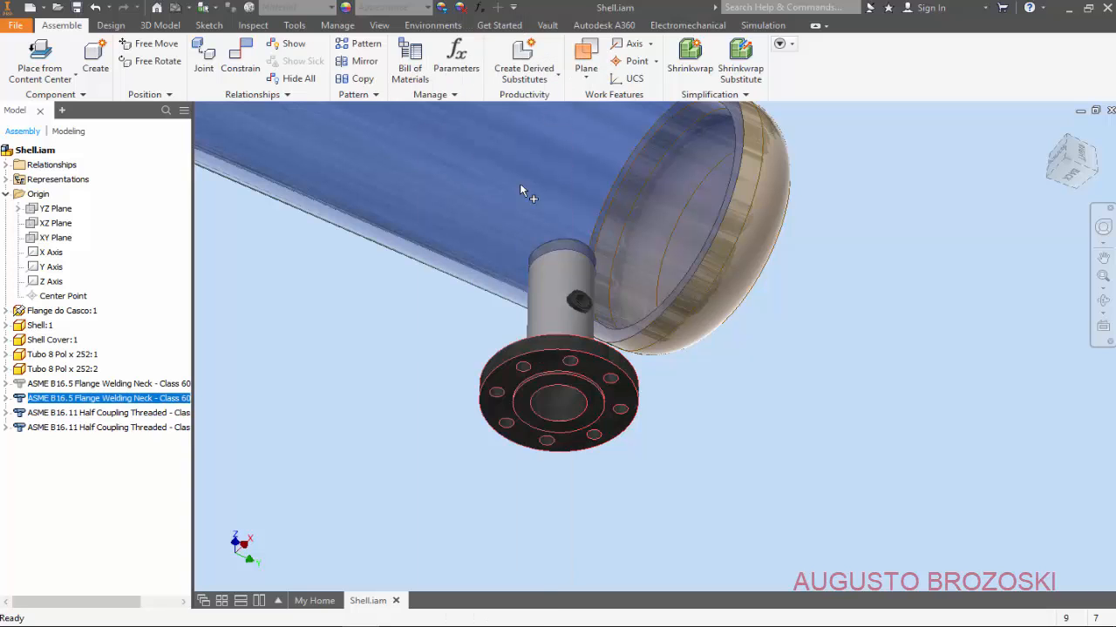
pyautogui.keyDown('shift'); pyautogui.moveTo(552, 320); pyautogui.dragTo(585, 279, button='middle'); pyautogui.keyUp('shift')
pyautogui.scroll(8, 542, 370)
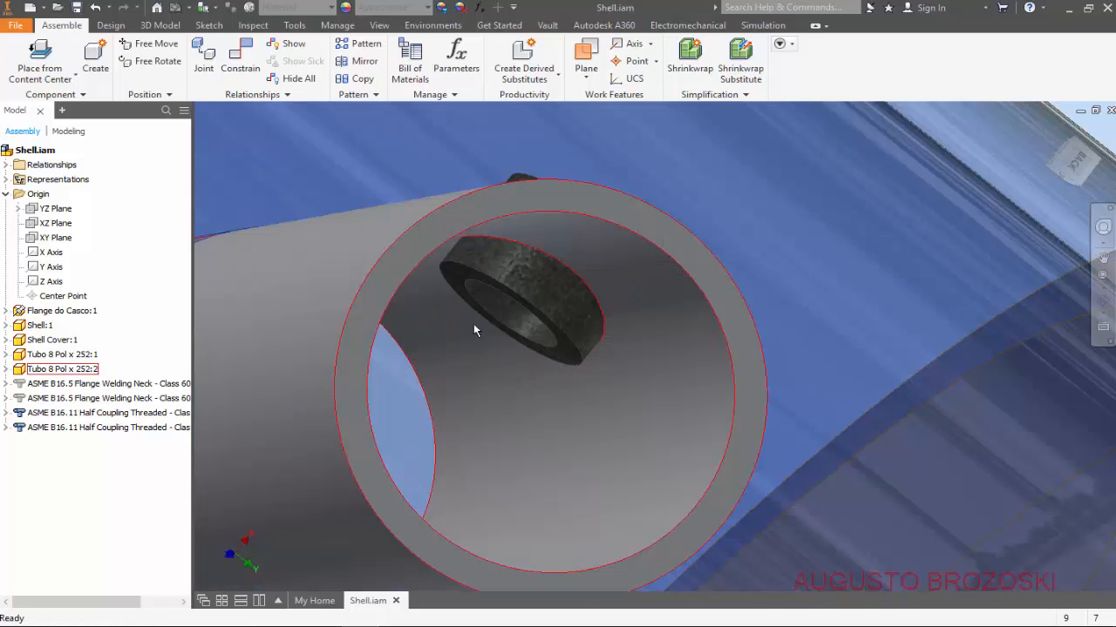
pyautogui.click(240, 58)
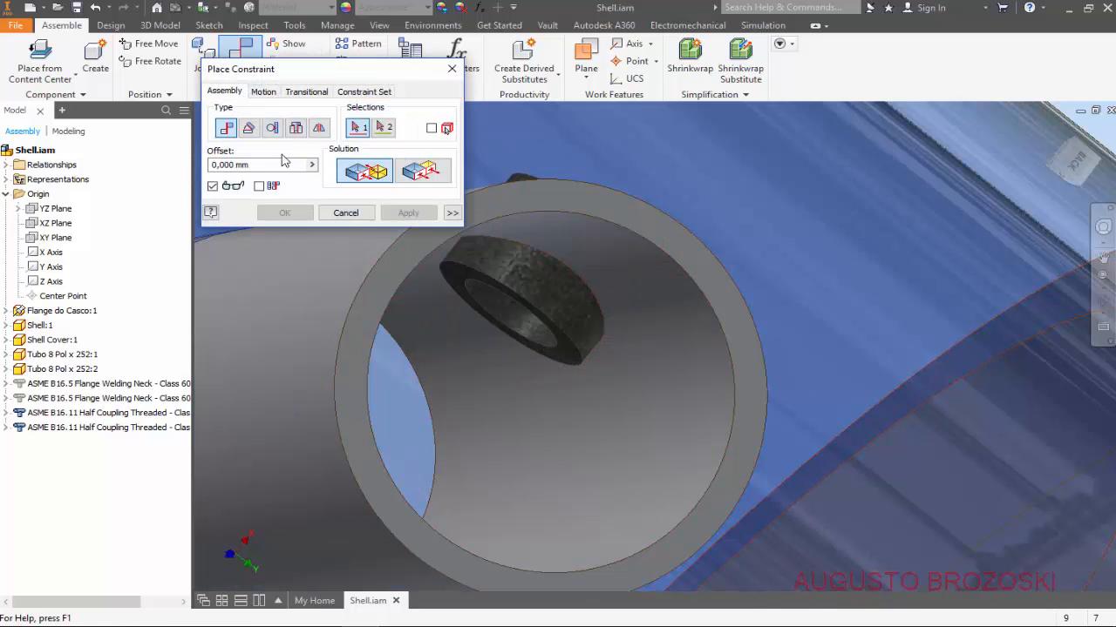
pyautogui.click(271, 127)
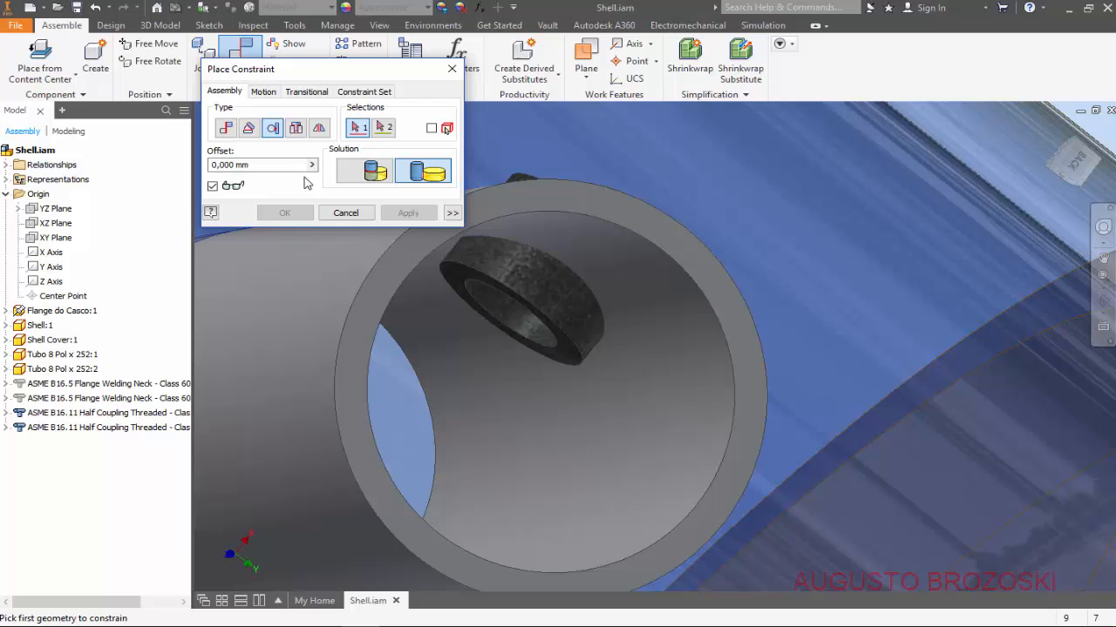
pyautogui.click(462, 283)
pyautogui.click(653, 311)
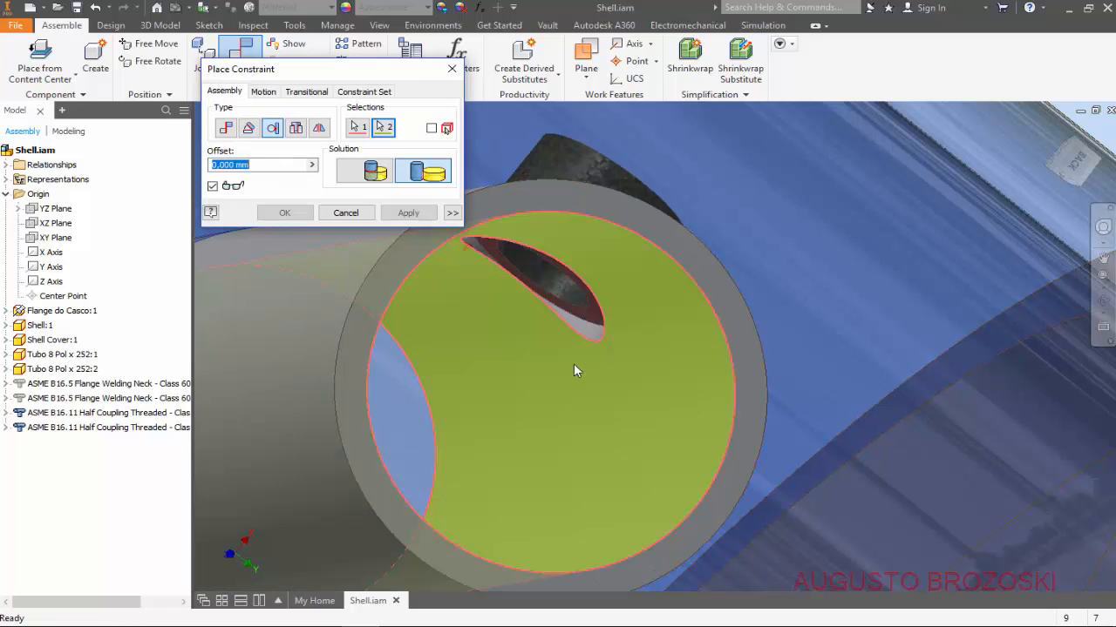
pyautogui.click(406, 213)
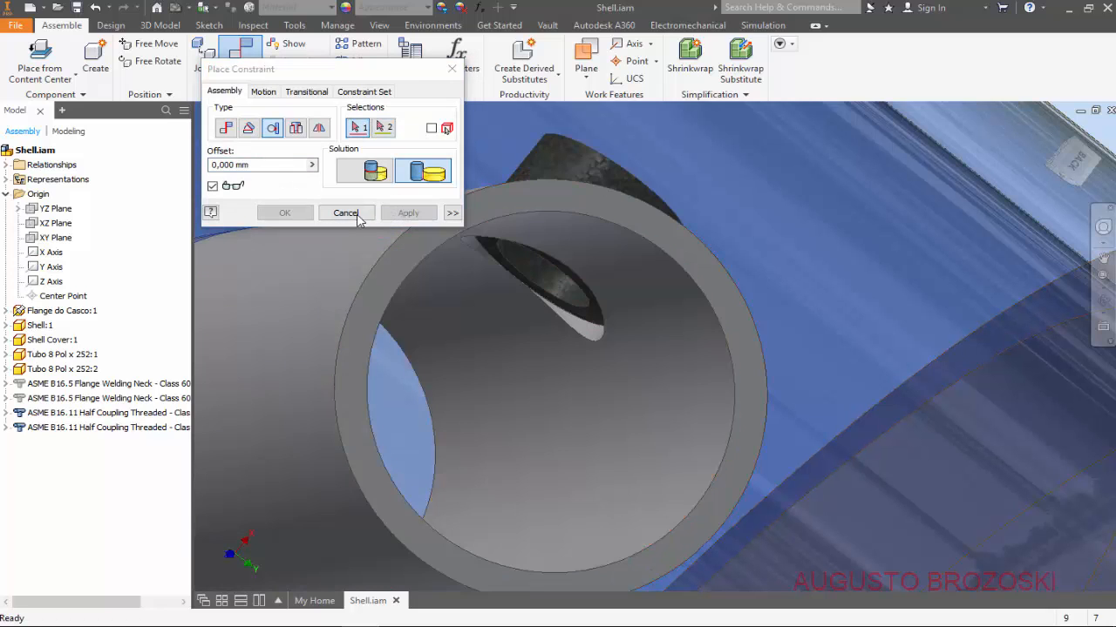
pyautogui.click(356, 215)
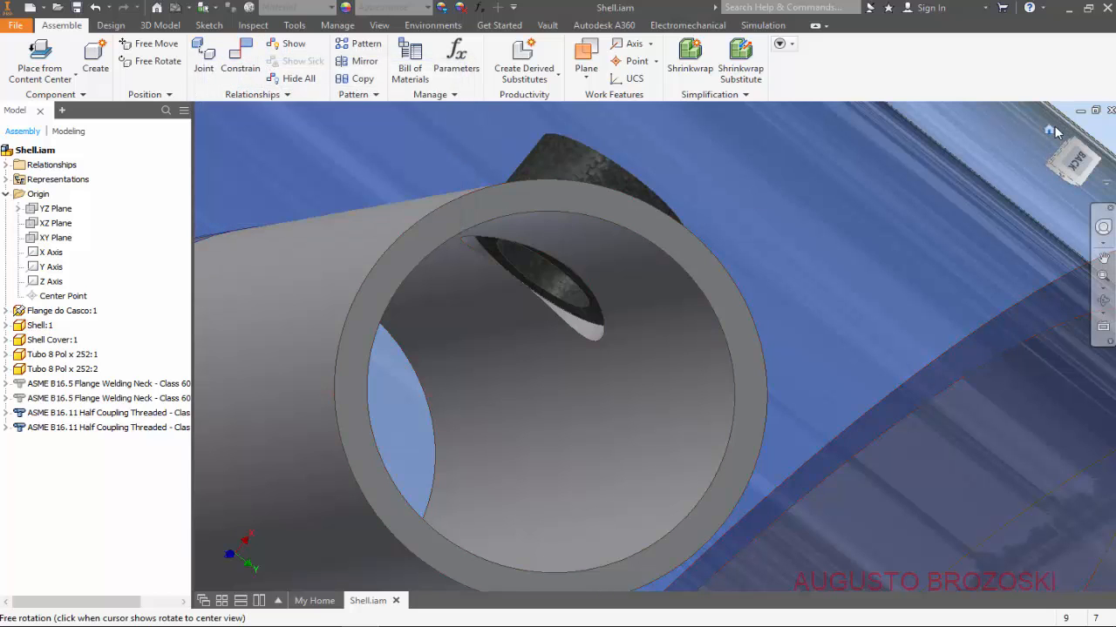
# Step: Restore the visibility of both ASME B16.5 welding neck flanges and save the assembly
pyautogui.click(1050, 130)
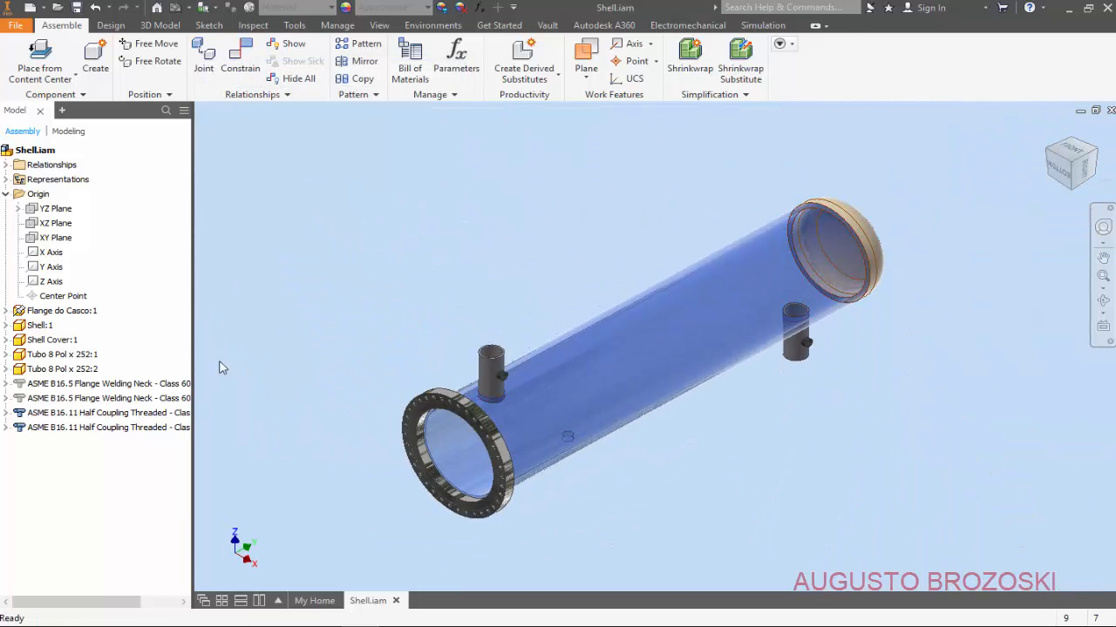
pyautogui.rightClick(106, 388)
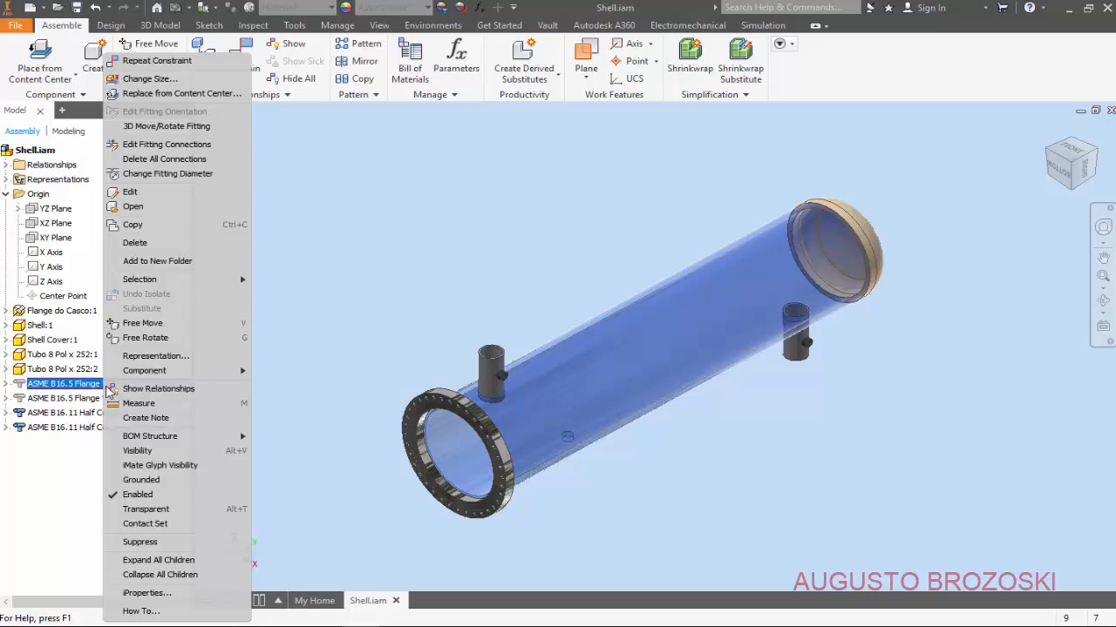
pyautogui.click(147, 453)
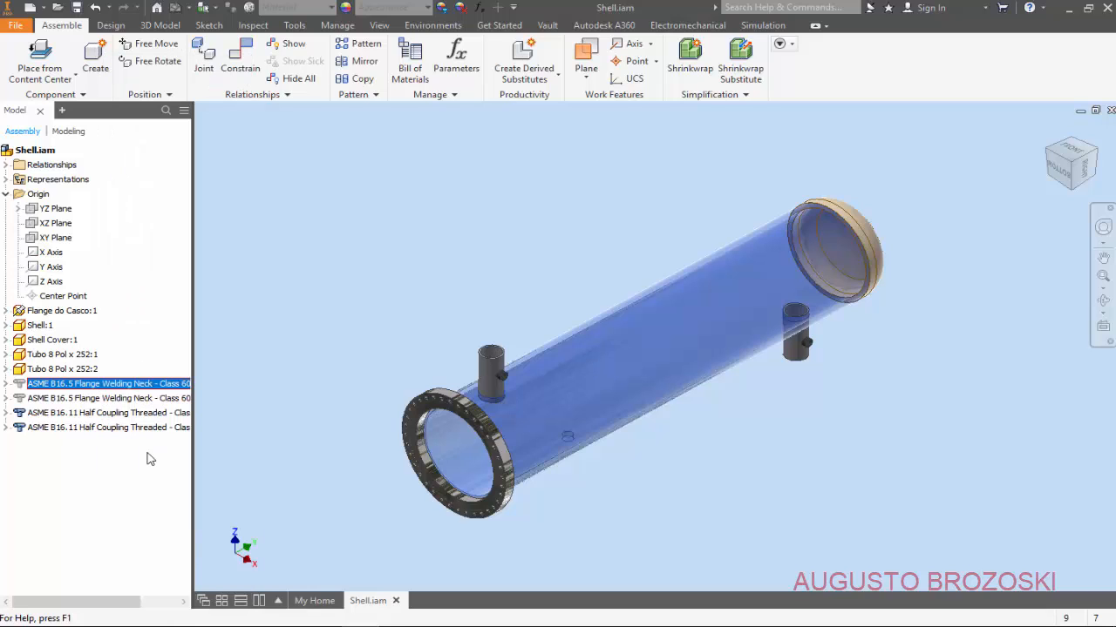
pyautogui.rightClick(106, 399)
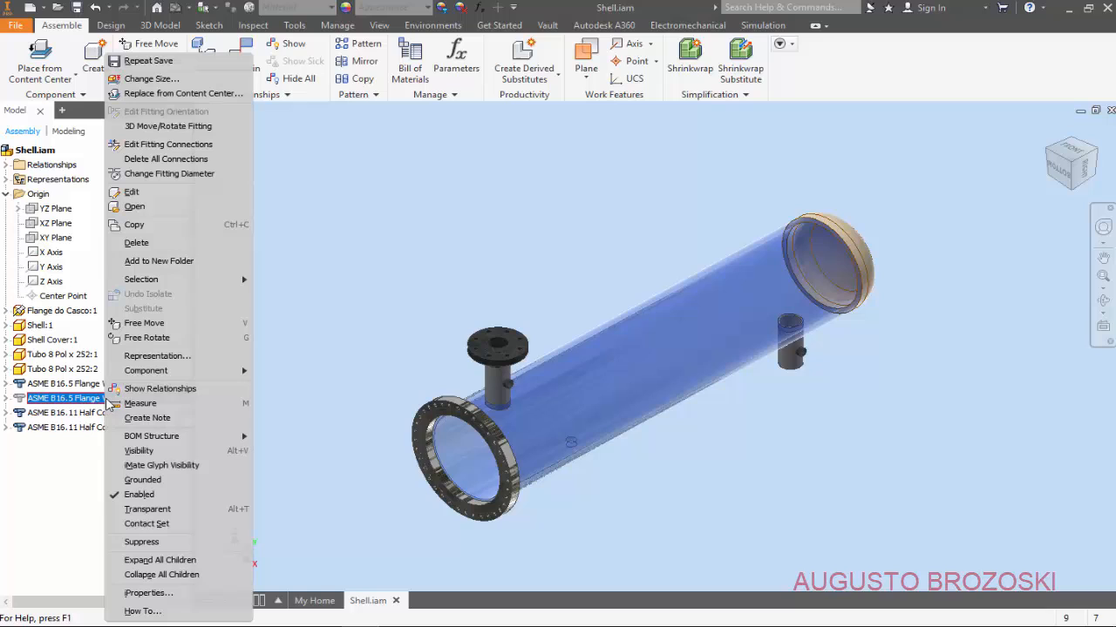
pyautogui.click(161, 454)
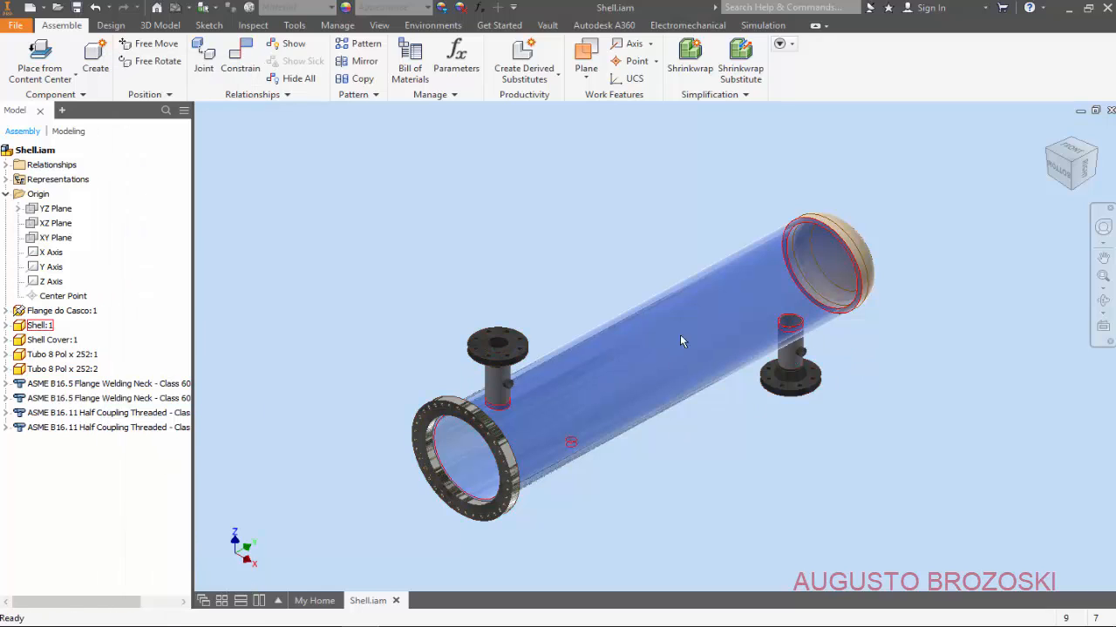
pyautogui.click(76, 7)
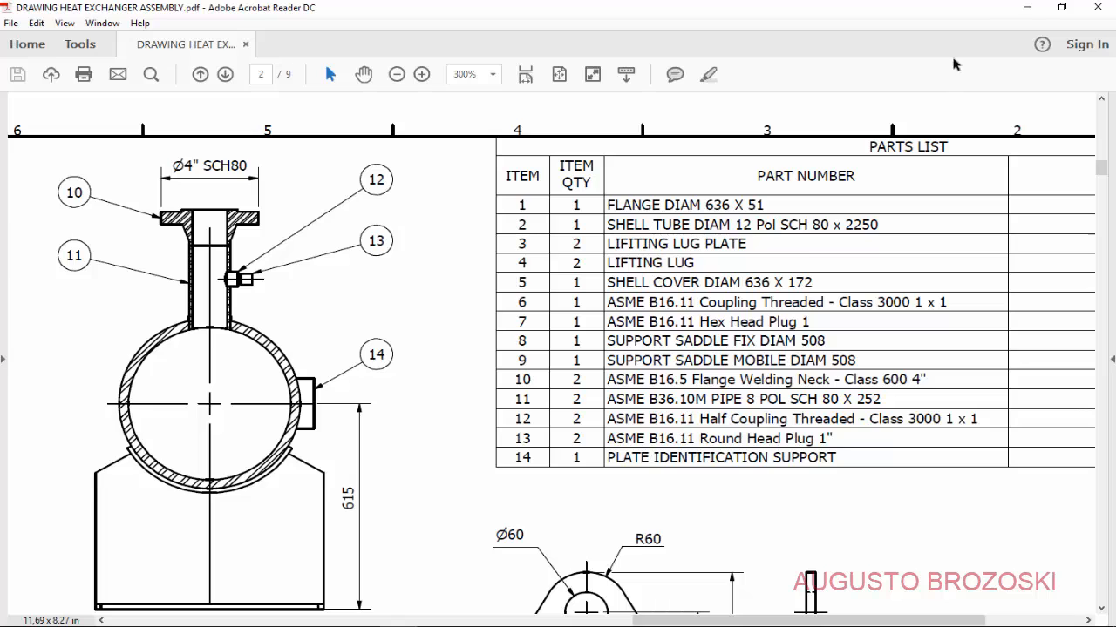
# Step: Return from the PDF drawing to Inventor and choose the ASME B16.11 Round Head Plug, ND 1, as standard from the Content Center
pyautogui.click(1027, 8)
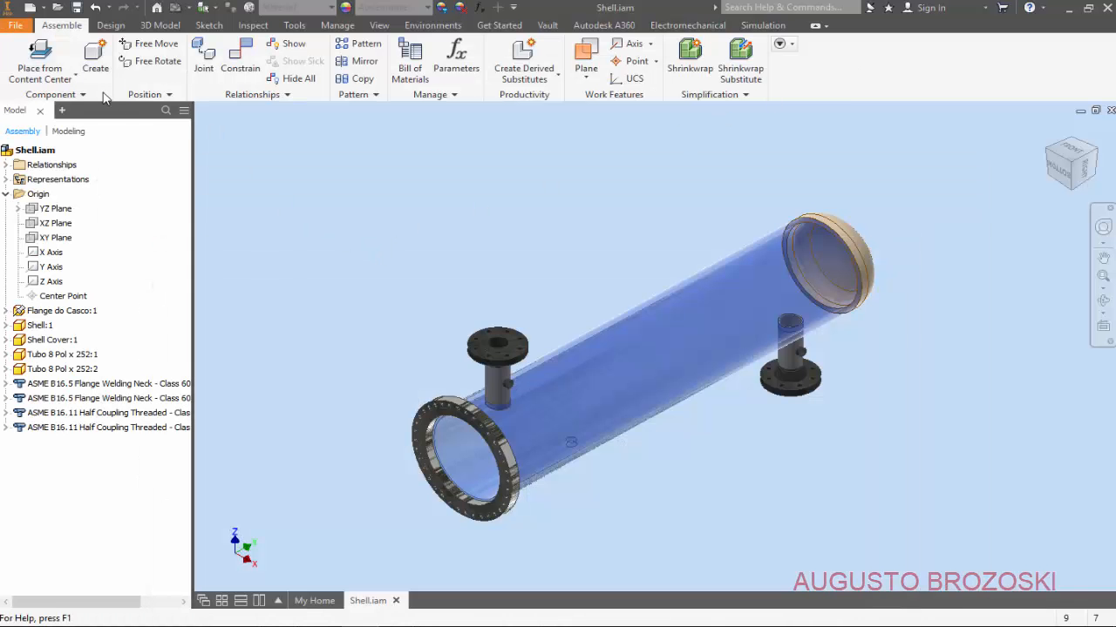
pyautogui.click(39, 57)
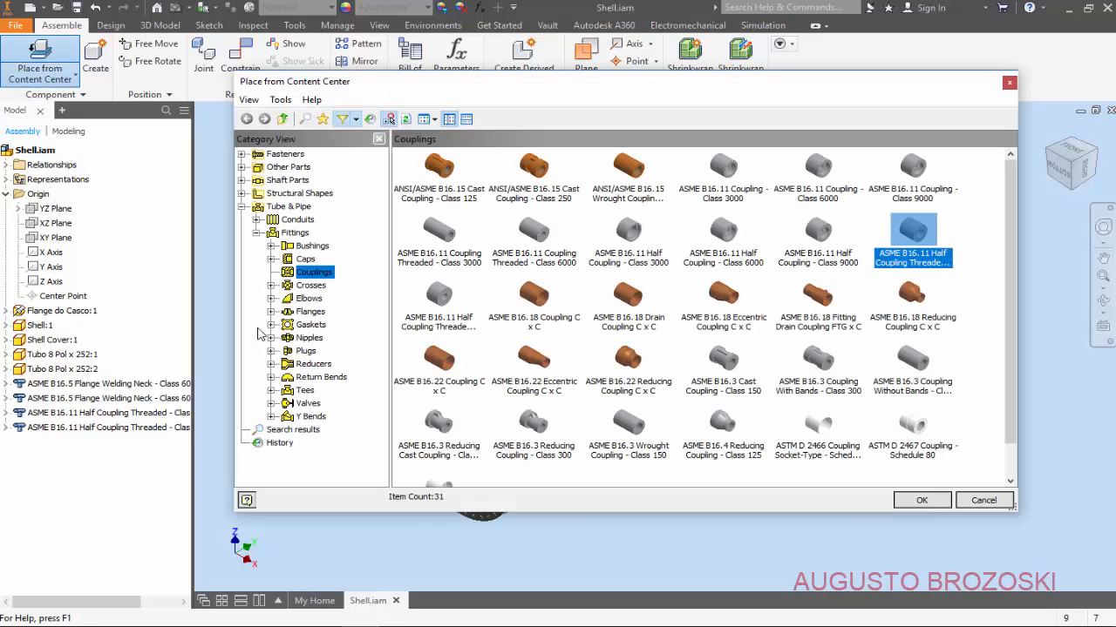
pyautogui.click(307, 352)
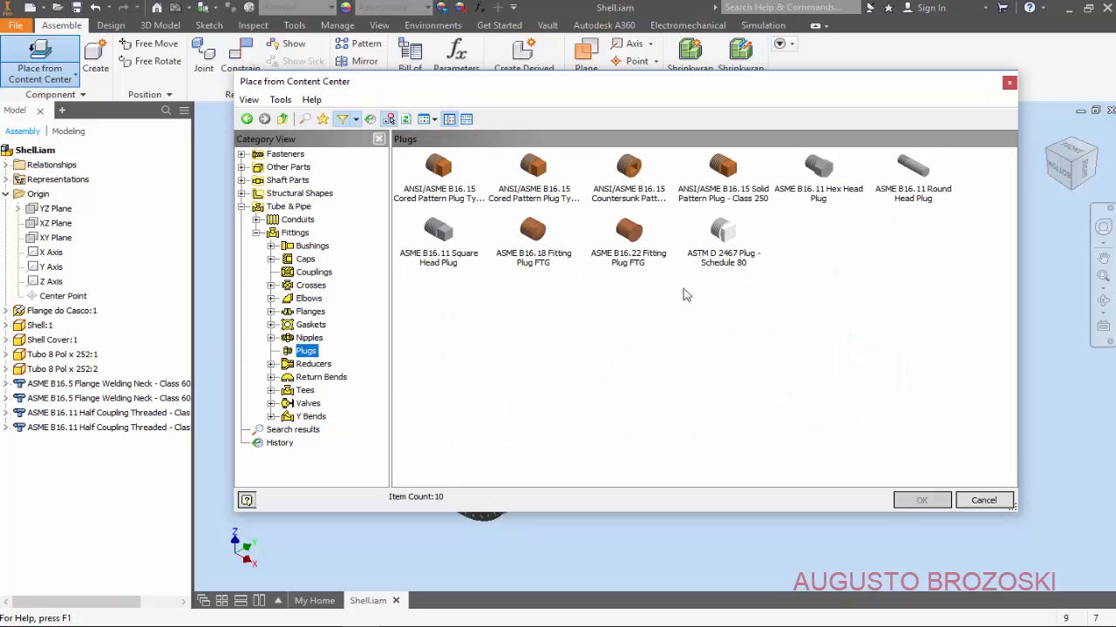
pyautogui.click(929, 199)
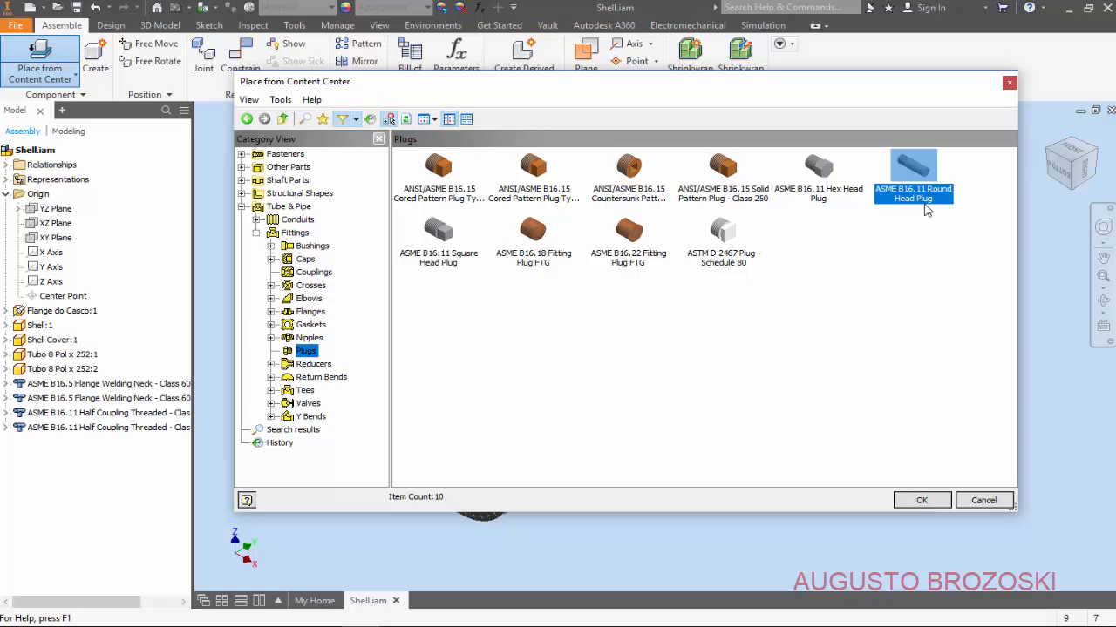
pyautogui.click(909, 500)
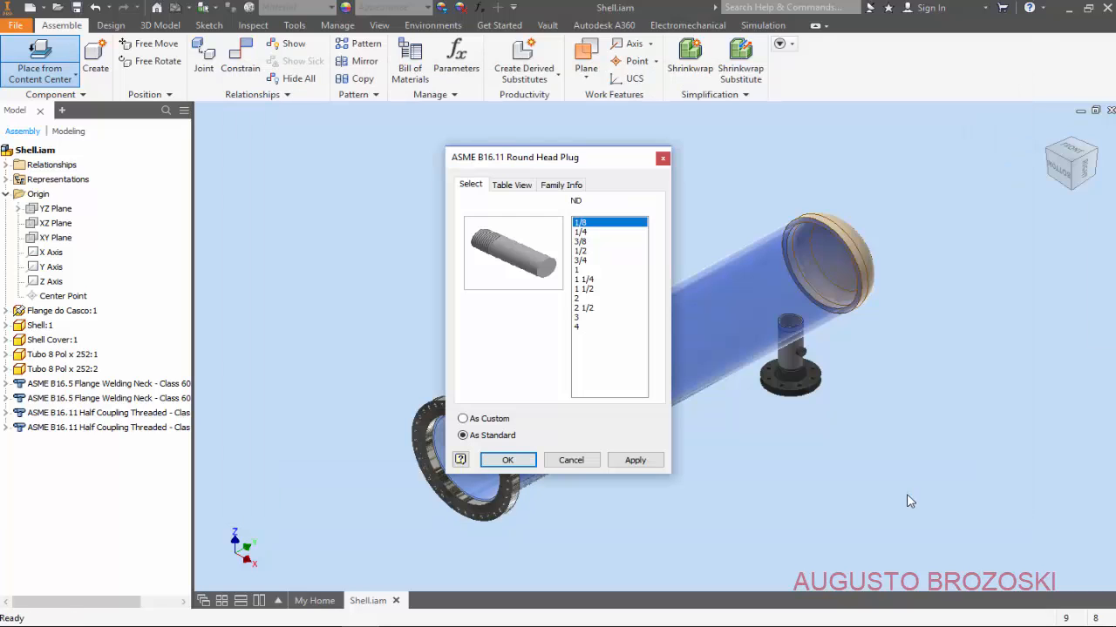
pyautogui.click(582, 271)
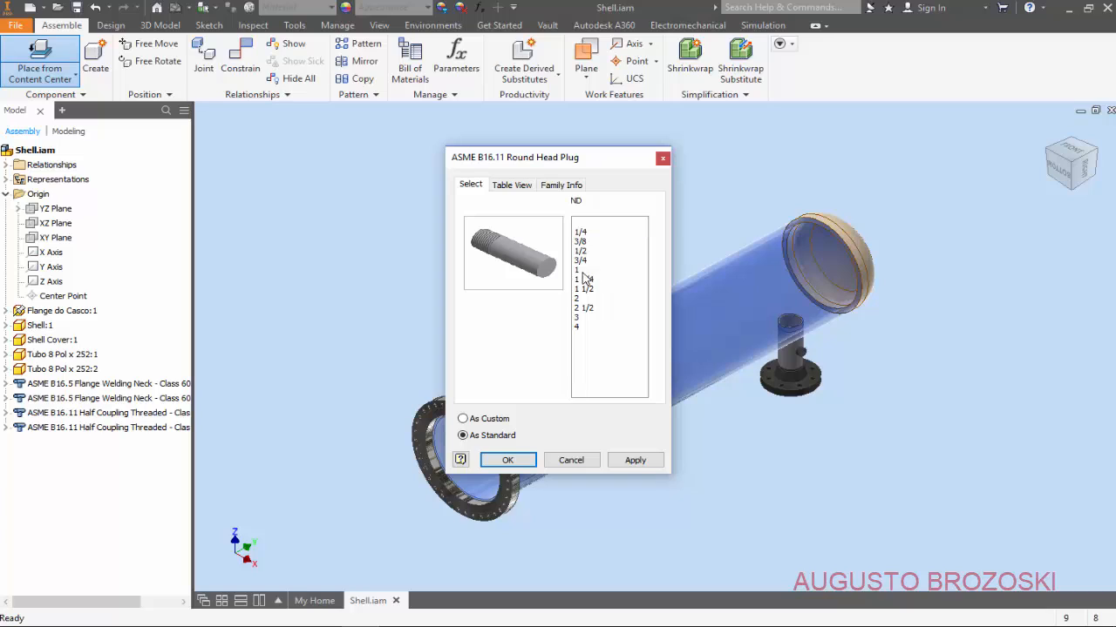
pyautogui.click(507, 461)
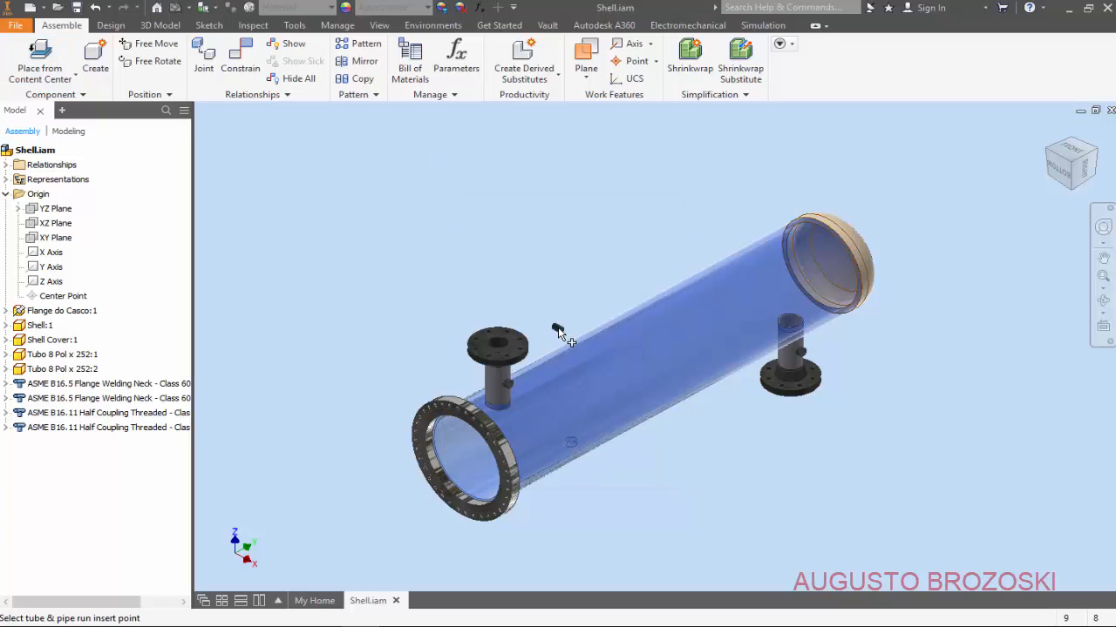
# Step: Place two copies of the round head plug, one beside the upper nozzle and one beside the lower nozzle
pyautogui.click(544, 350)
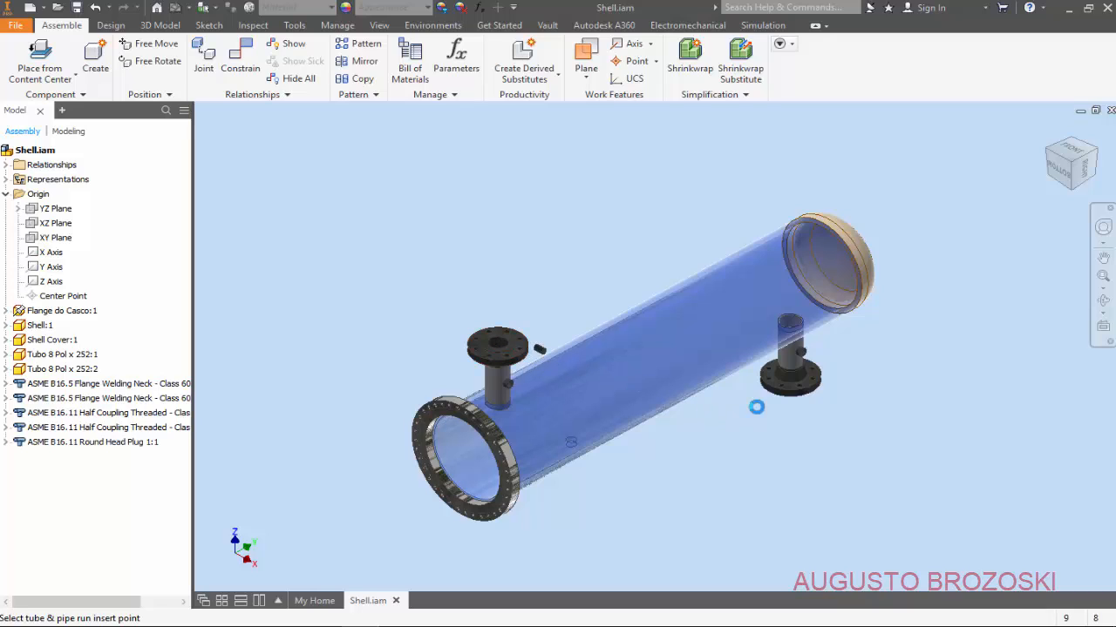
pyautogui.click(837, 359)
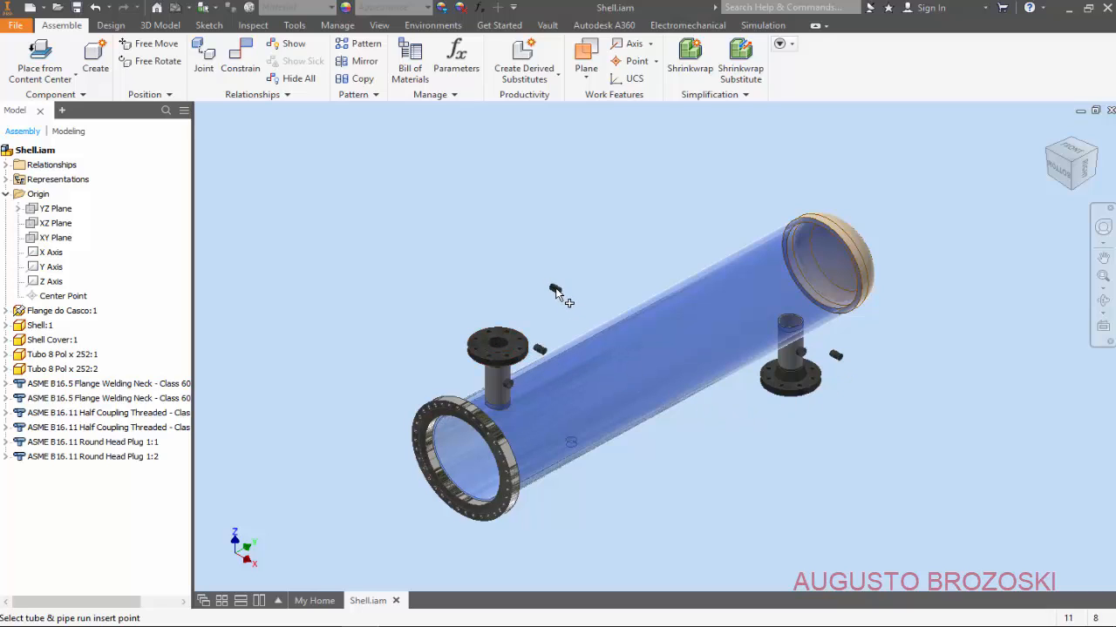
pyautogui.press('Escape')
# Step: Mate the axis of the plug beside the upper nozzle to the axis of that nozzle's half coupling with zero offset
pyautogui.scroll(5, 524, 360)
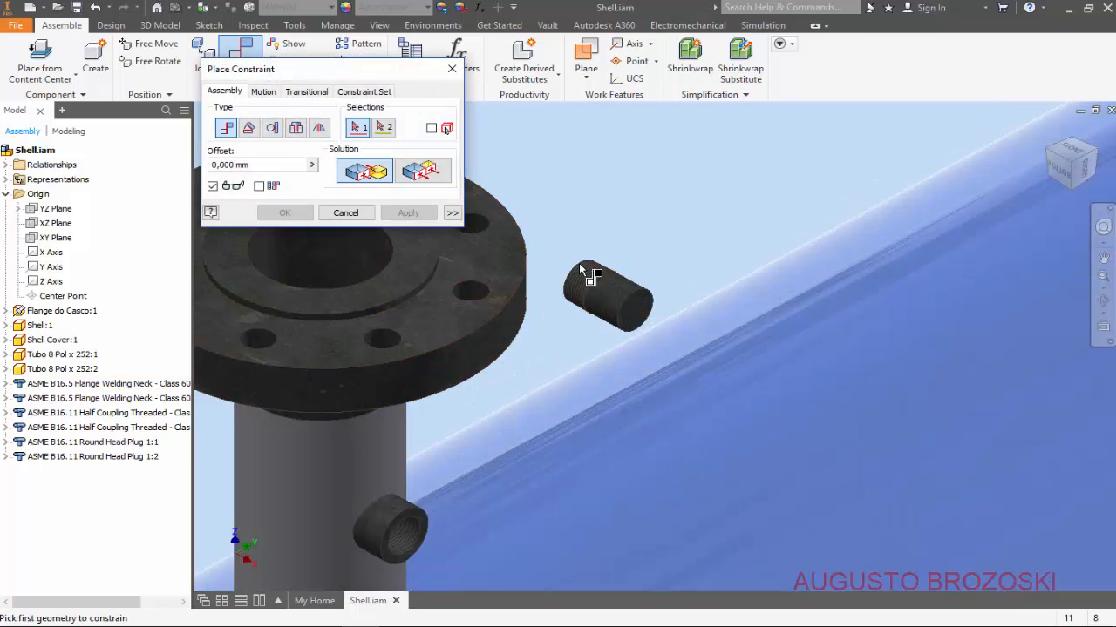
pyautogui.click(627, 302)
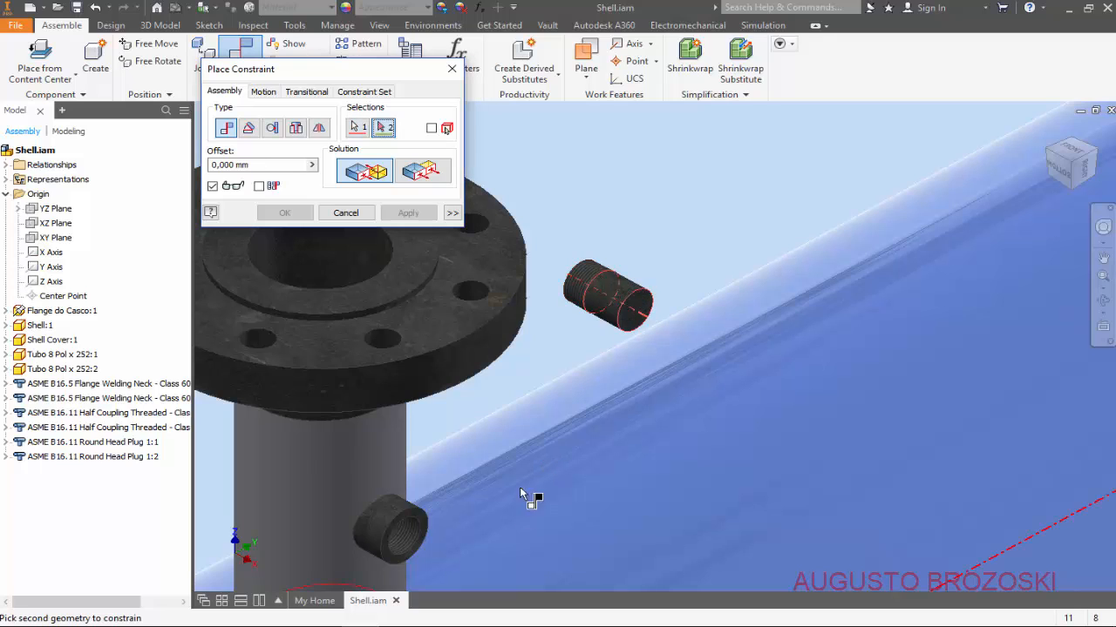
pyautogui.click(412, 536)
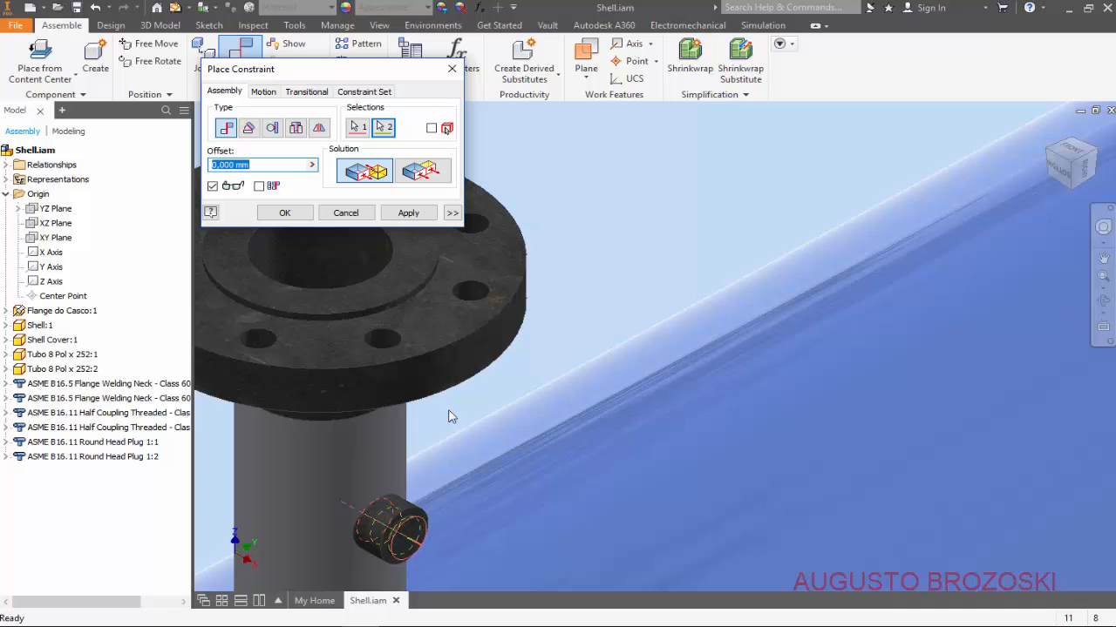
pyautogui.click(403, 216)
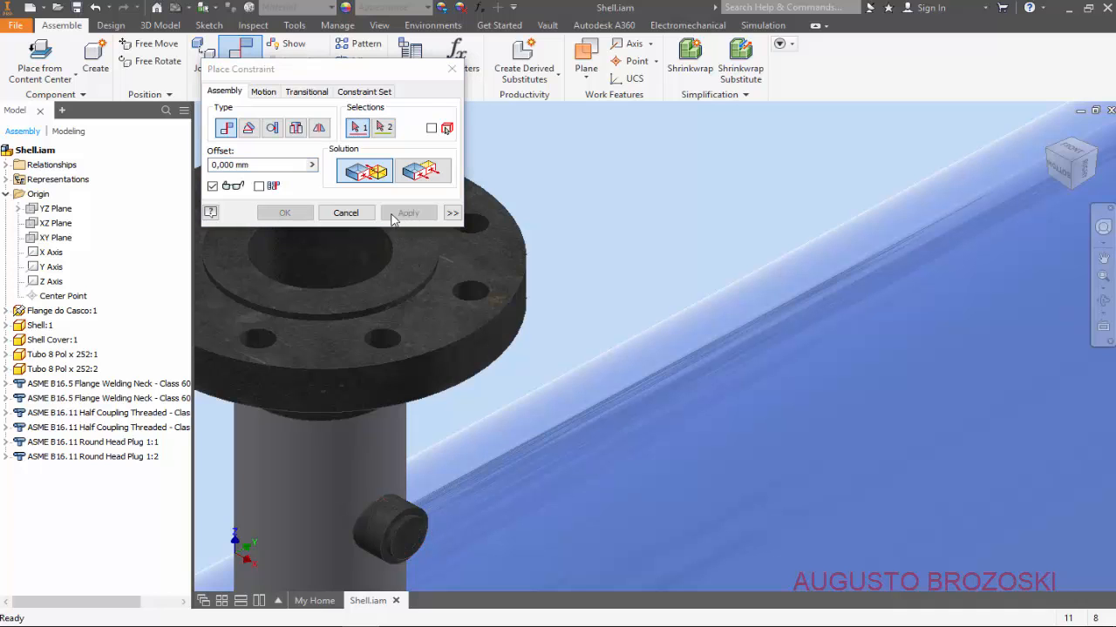
pyautogui.click(345, 213)
# Step: Slide the plug outward along its axis until it sits clear of the upper nozzle's half coupling
pyautogui.scroll(-4, 509, 418)
pyautogui.scroll(8, 459, 445)
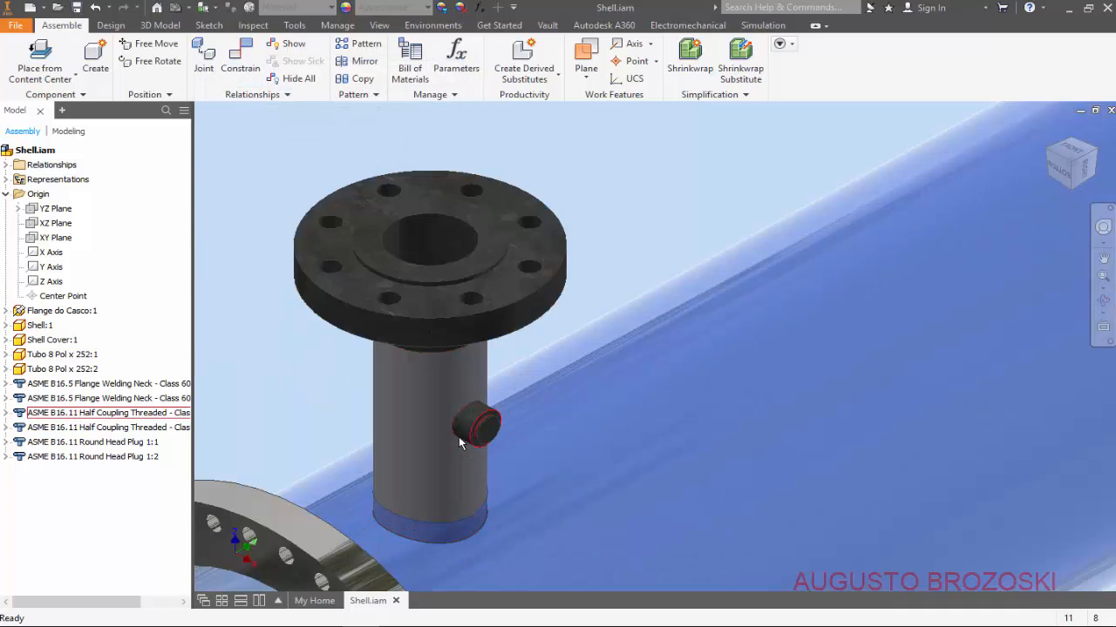
pyautogui.click(563, 409)
pyautogui.moveTo(563, 409); pyautogui.dragTo(796, 516)
pyautogui.press('Escape')
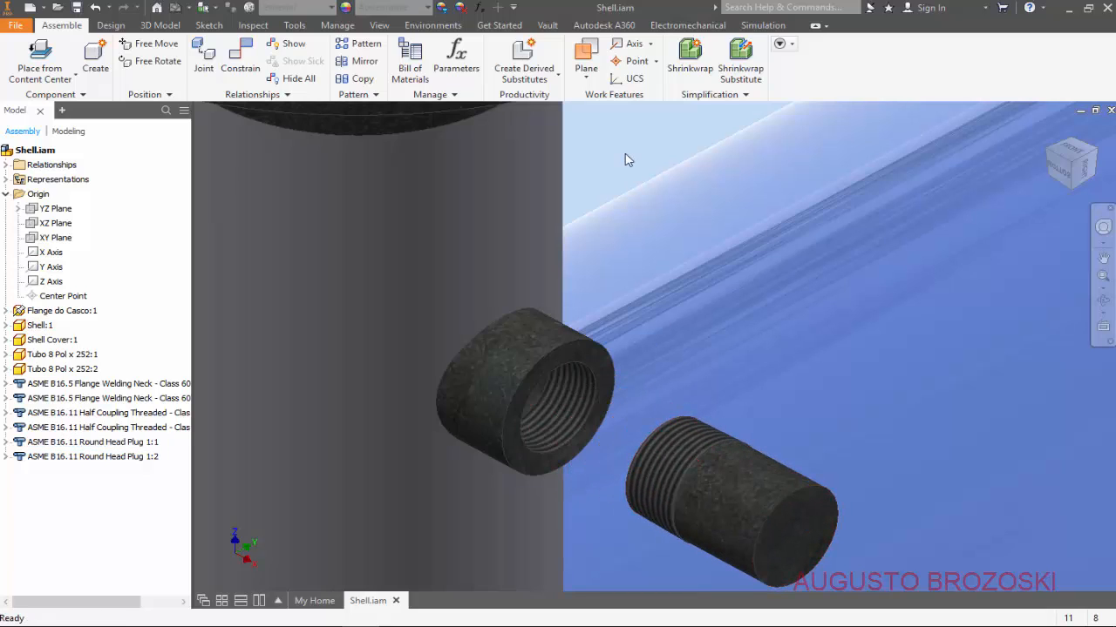
# Step: Mate the threaded end face of the upper nozzle's plug to the outer face of its half coupling with a -10 mm offset
pyautogui.click(239, 56)
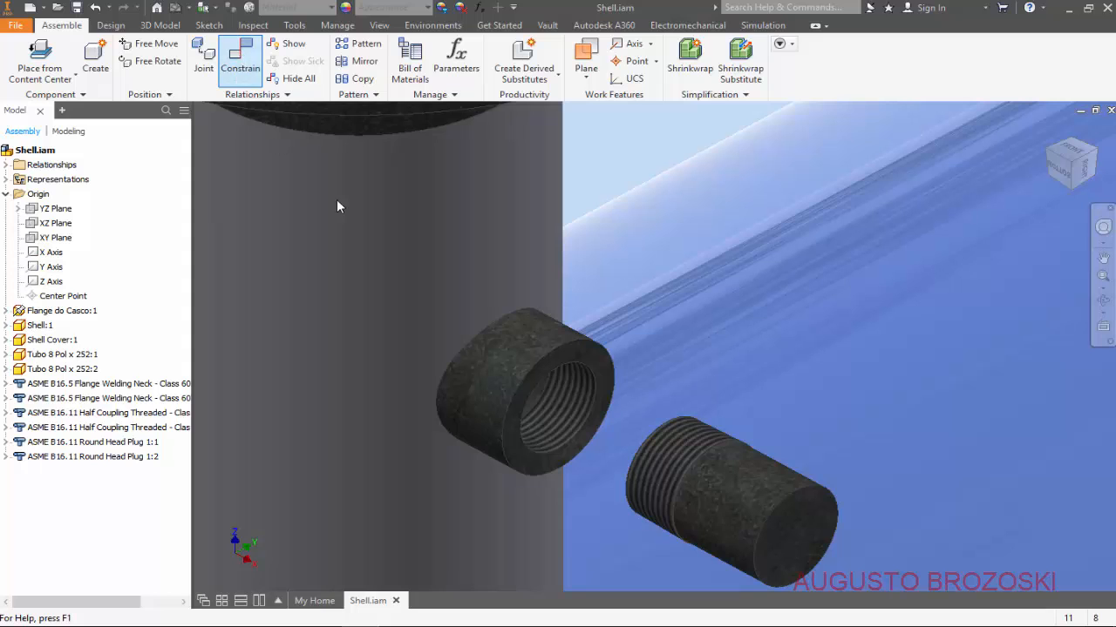
pyautogui.scroll(-3, 616, 384)
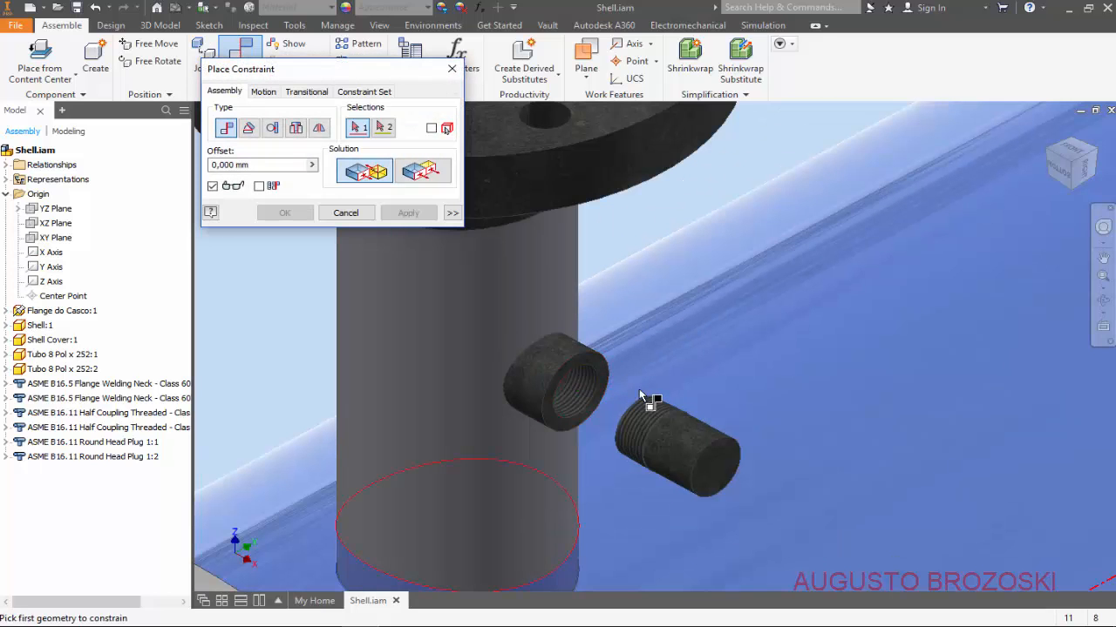
pyautogui.keyDown('shift'); pyautogui.moveTo(635, 408); pyautogui.dragTo(698, 448, button='middle'); pyautogui.keyUp('shift')
pyautogui.scroll(3, 660, 434)
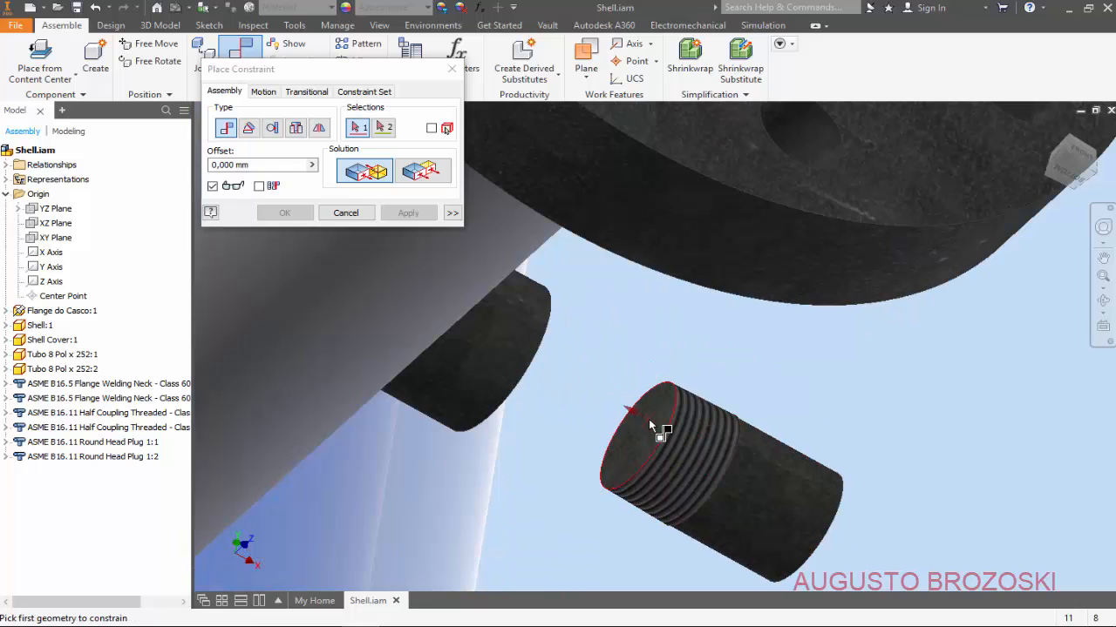
pyautogui.click(651, 423)
pyautogui.scroll(-3, 636, 440)
pyautogui.keyDown('shift'); pyautogui.moveTo(659, 434); pyautogui.dragTo(593, 426, button='middle'); pyautogui.keyUp('shift')
pyautogui.scroll(4, 592, 416)
pyautogui.click(583, 384)
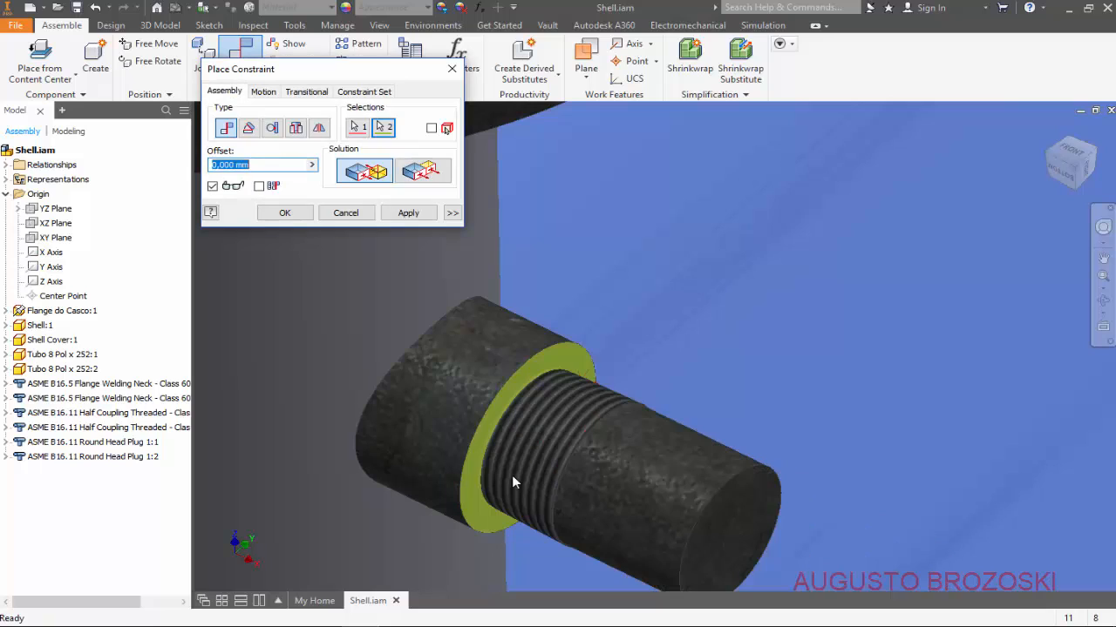
pyautogui.click(214, 165)
pyautogui.press('Delete')
pyautogui.write('5')
pyautogui.write('-1')
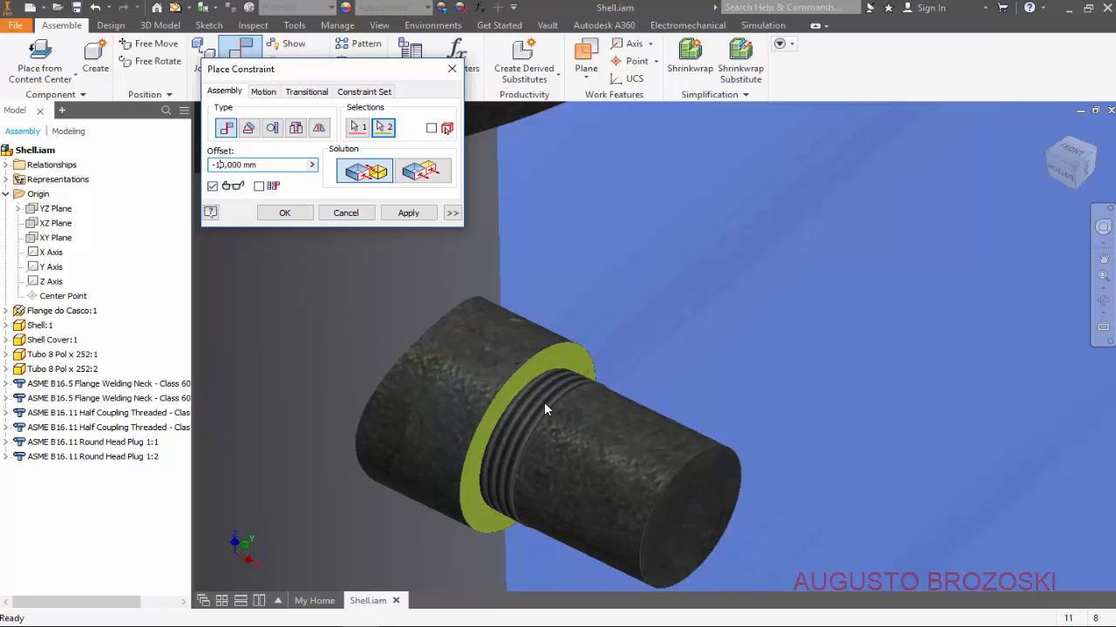
pyautogui.click(408, 212)
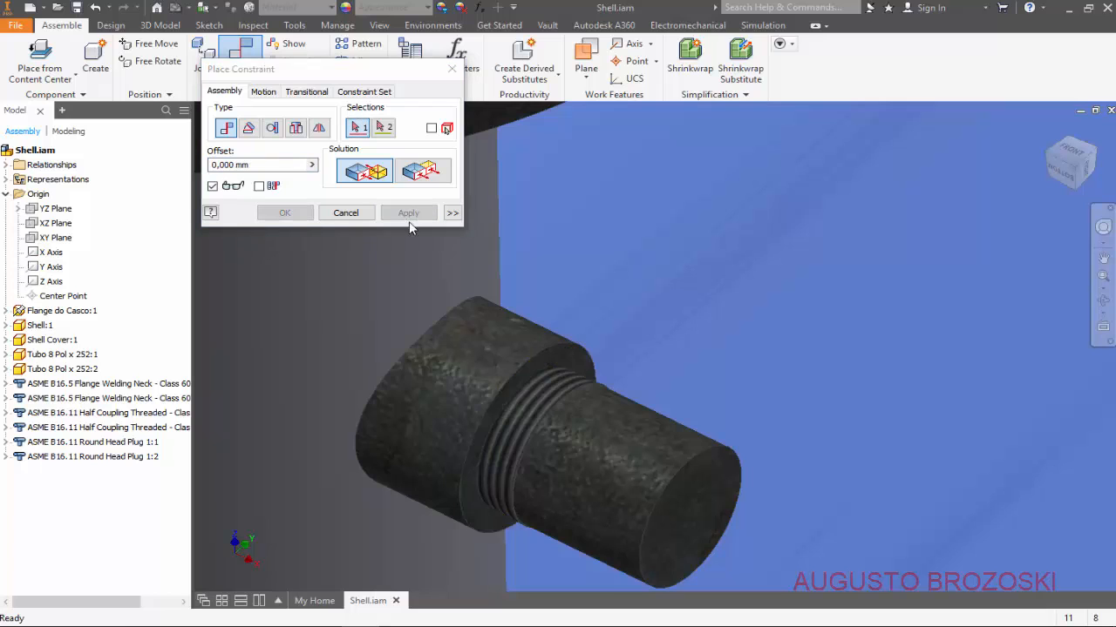
# Step: Mate the second plug's axis to the lower nozzle's half coupling axis with zero offset, and slide the plug outward clear of the coupling
pyautogui.scroll(4, 497, 332)
pyautogui.scroll(5, 513, 344)
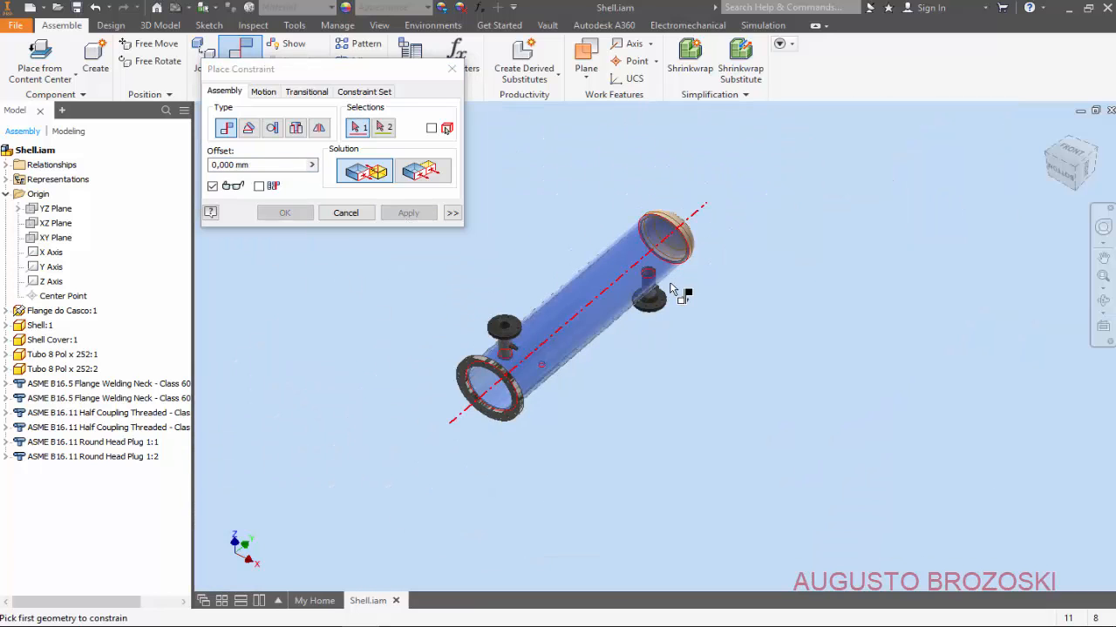
pyautogui.scroll(-5, 731, 364)
pyautogui.scroll(-3, 771, 423)
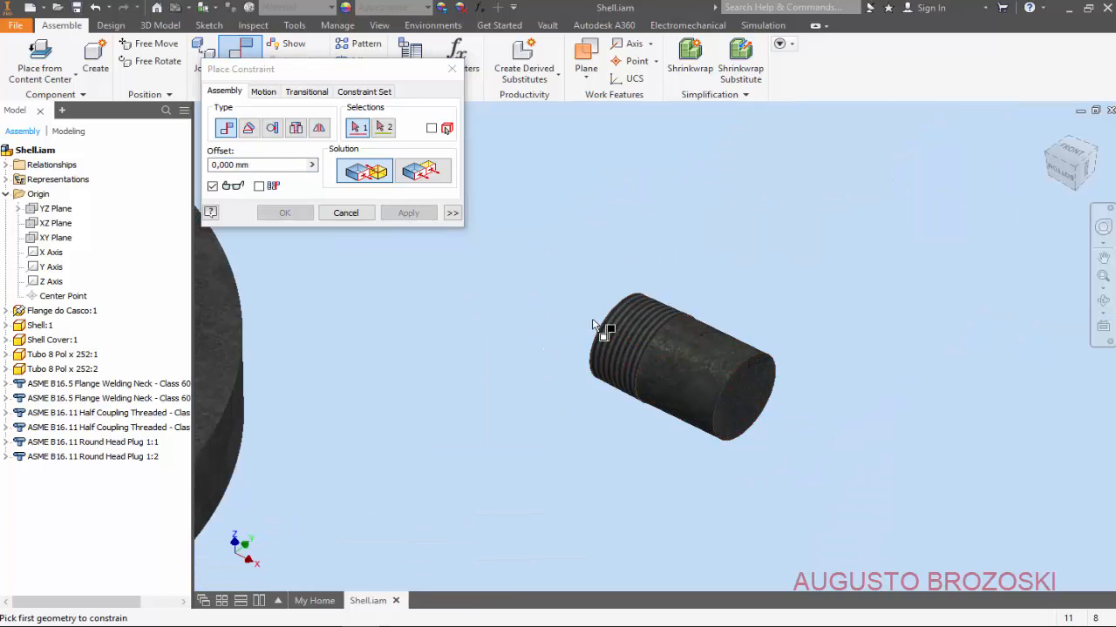
pyautogui.click(695, 348)
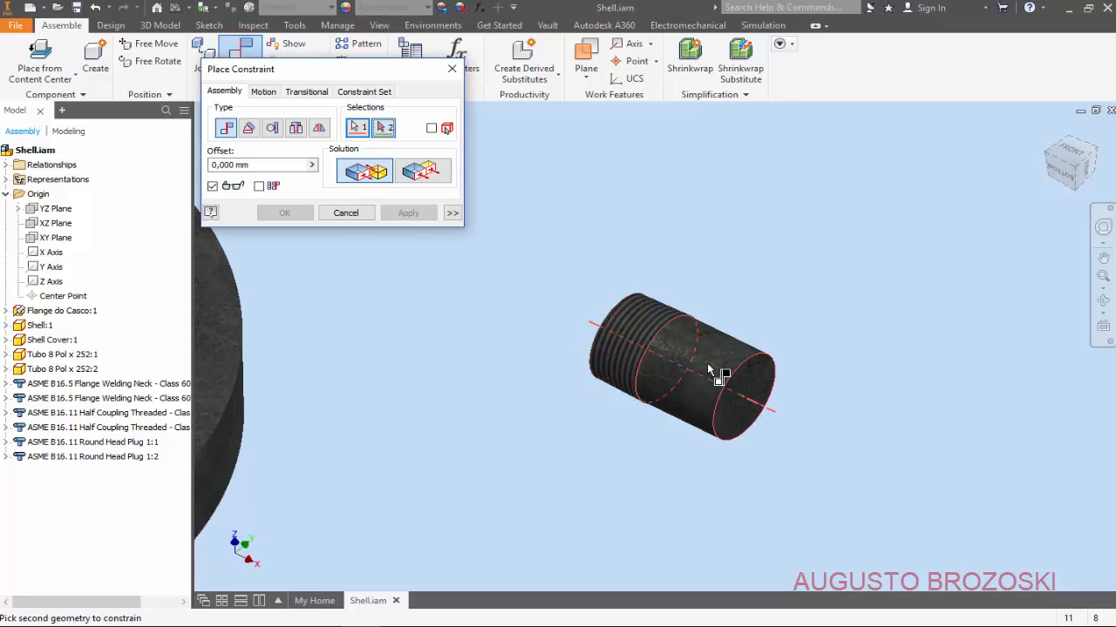
pyautogui.scroll(-5, 601, 361)
pyautogui.click(546, 334)
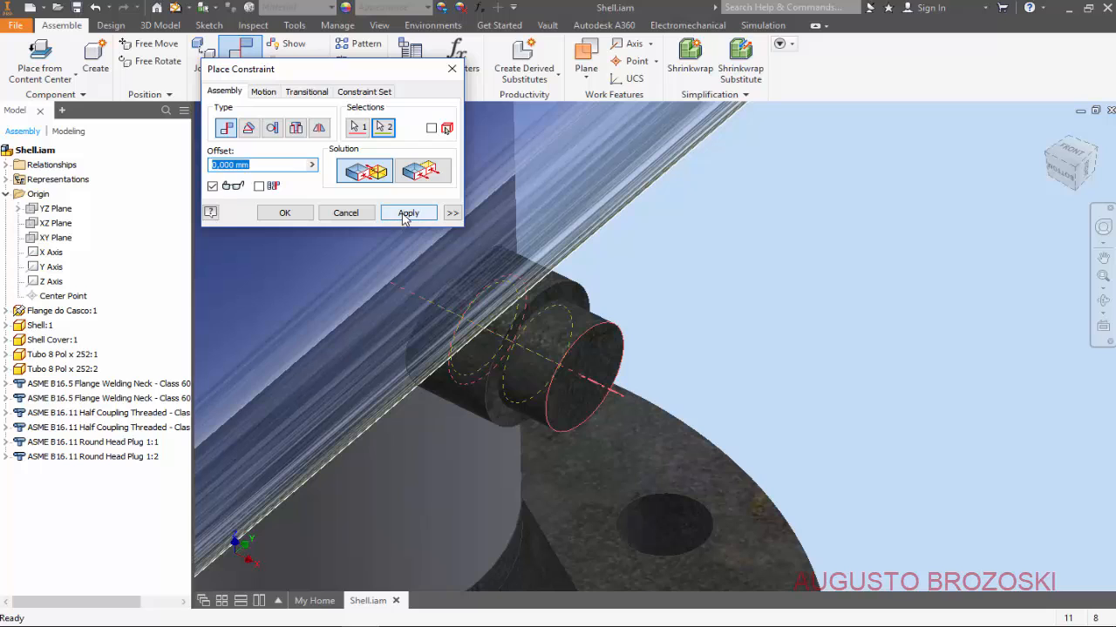
pyautogui.click(406, 214)
pyautogui.click(346, 214)
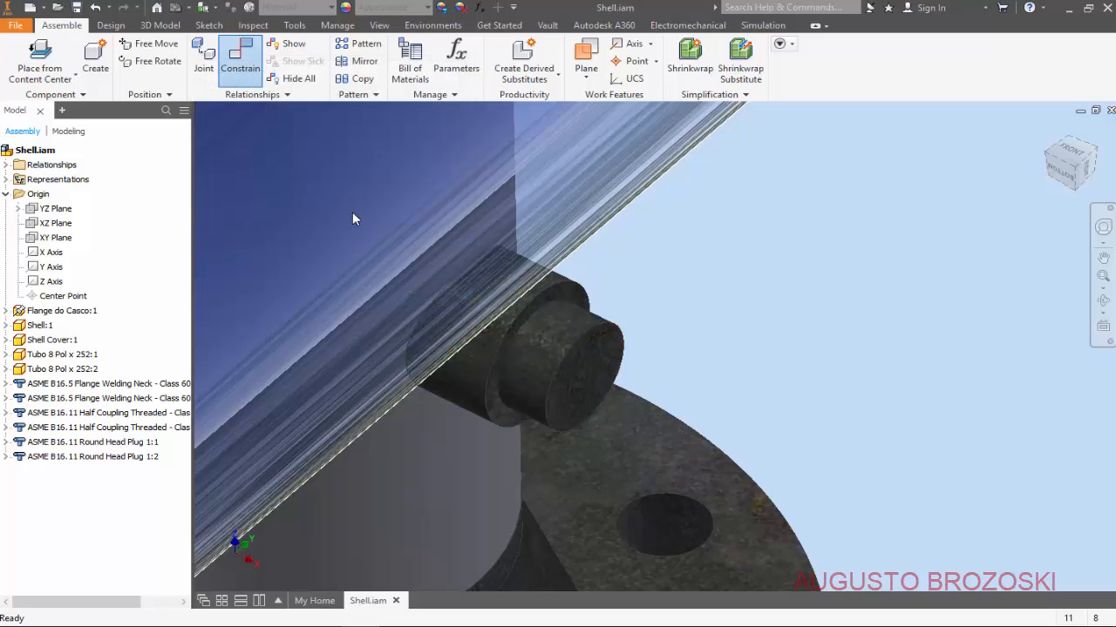
pyautogui.moveTo(560, 325); pyautogui.dragTo(757, 308)
pyautogui.click(753, 299)
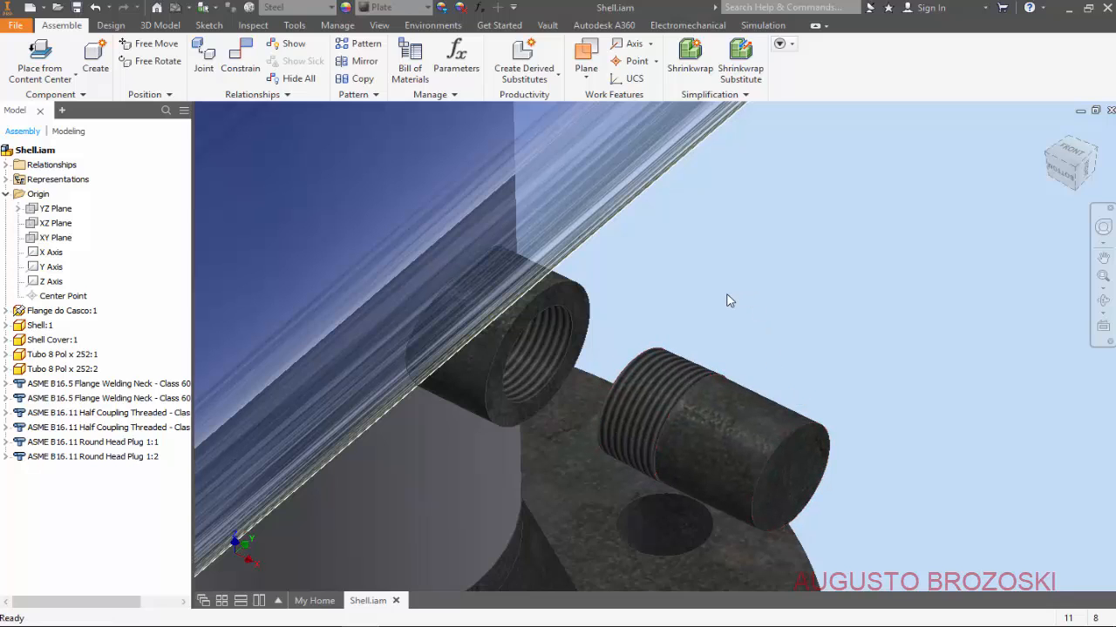
# Step: Mate the threaded end face of the lower nozzle's plug to the outer face of its half coupling with a -10 mm offset
pyautogui.click(239, 54)
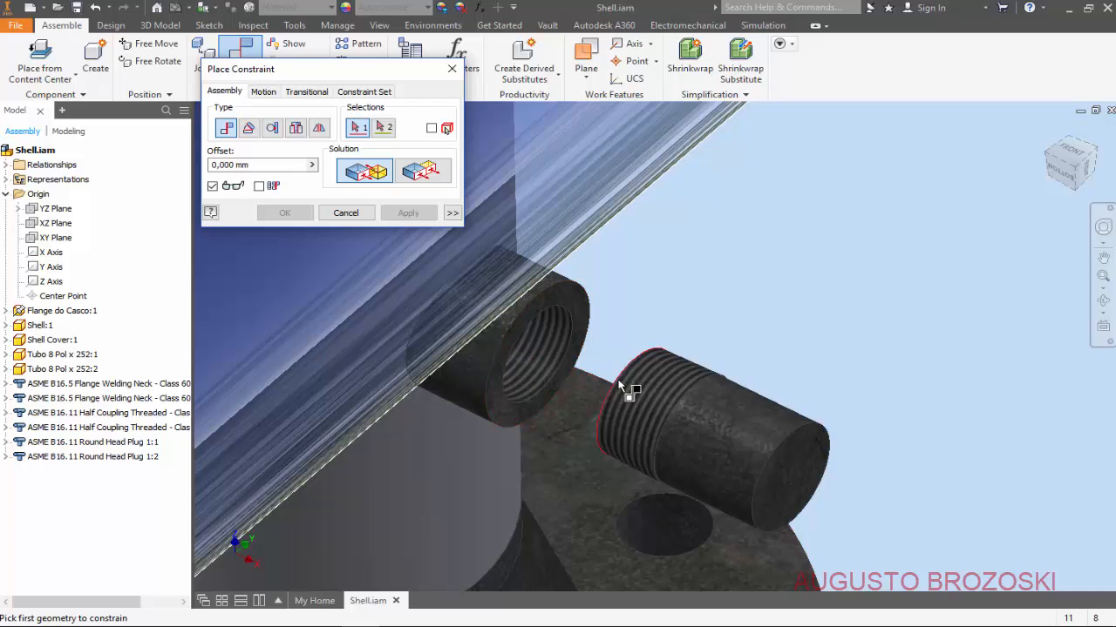
pyautogui.keyDown('shift'); pyautogui.moveTo(642, 341); pyautogui.dragTo(710, 310, button='middle'); pyautogui.keyUp('shift')
pyautogui.scroll(5, 684, 362)
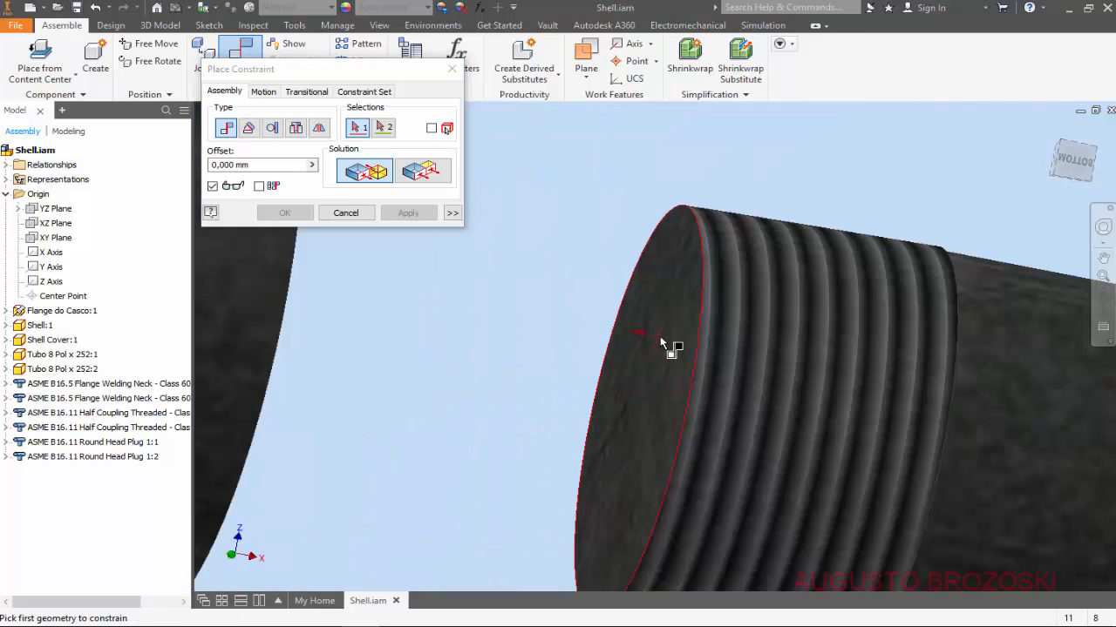
pyautogui.click(665, 348)
pyautogui.scroll(-5, 658, 348)
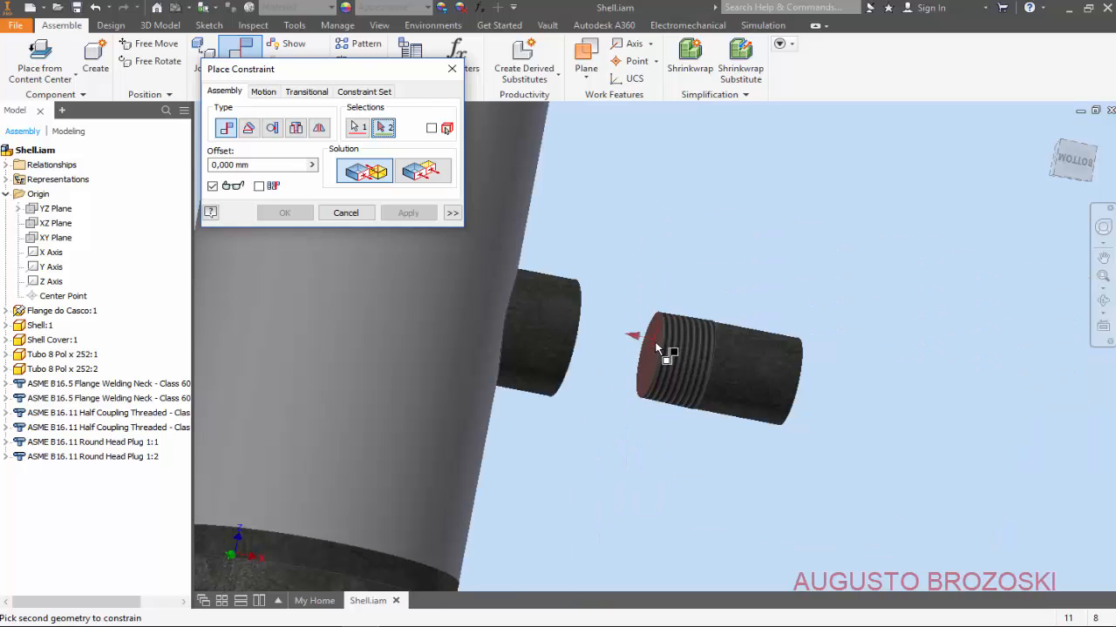
pyautogui.keyDown('shift'); pyautogui.moveTo(656, 342); pyautogui.dragTo(592, 349, button='middle'); pyautogui.keyUp('shift')
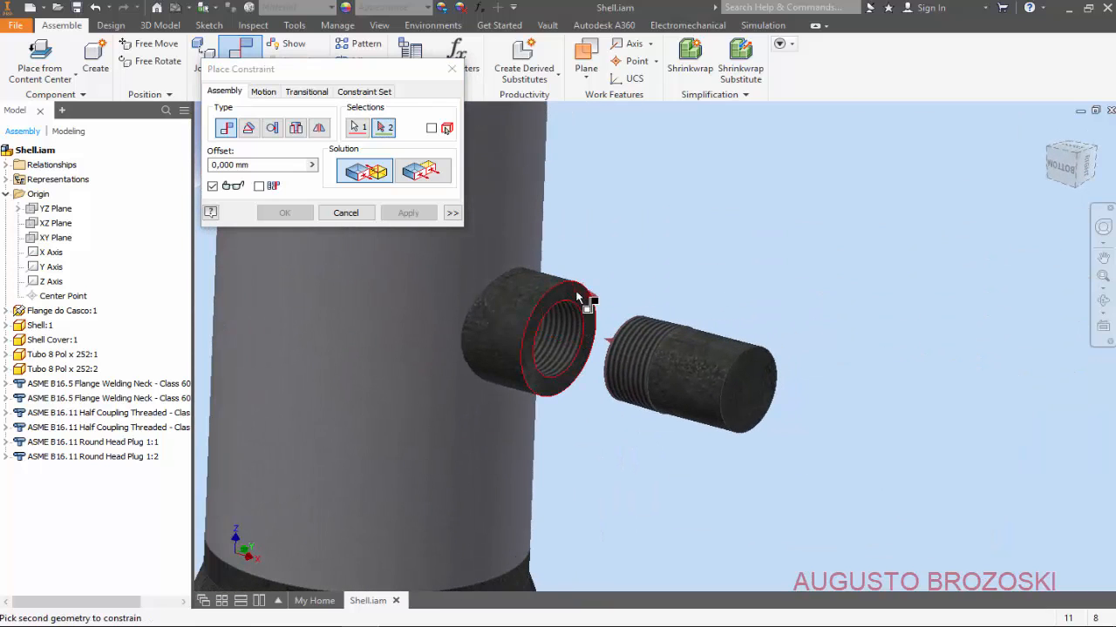
pyautogui.click(586, 302)
pyautogui.click(212, 166)
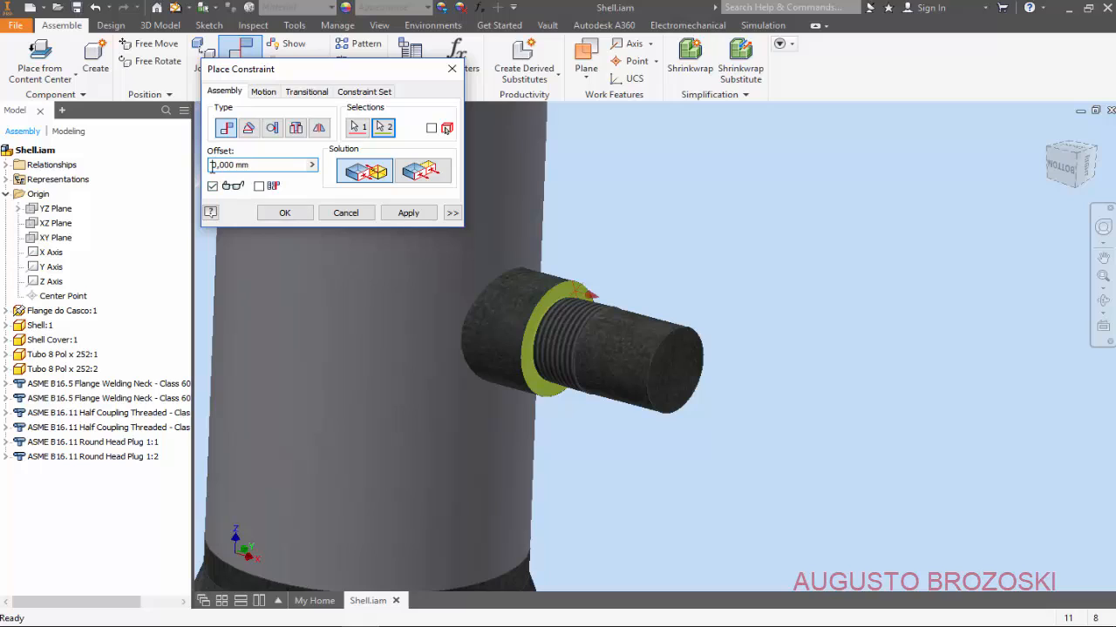
pyautogui.write('-1')
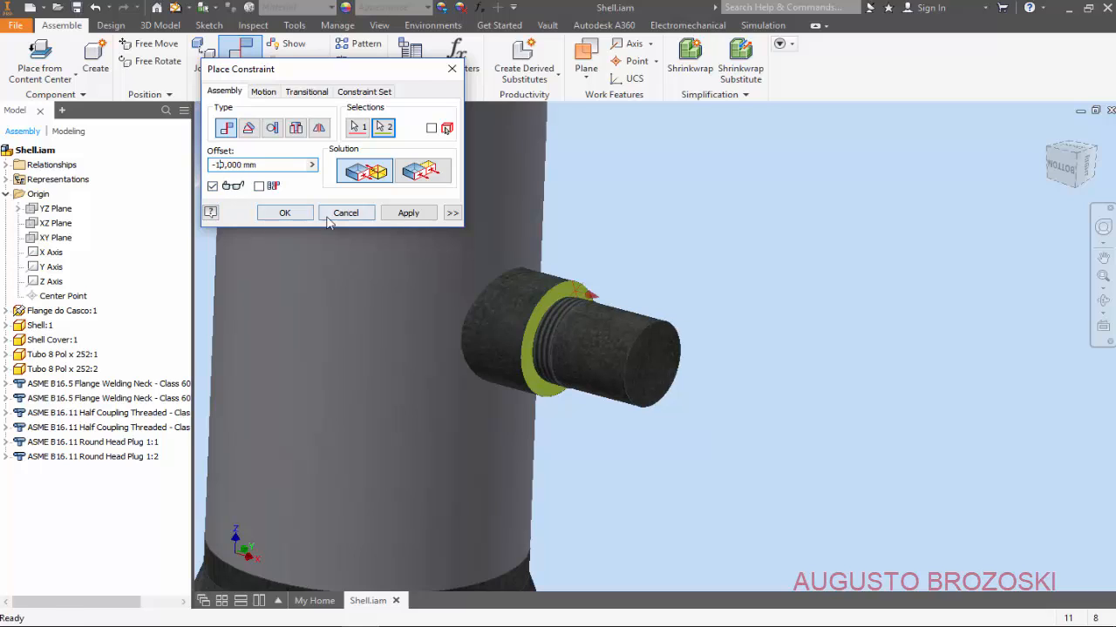
pyautogui.click(287, 213)
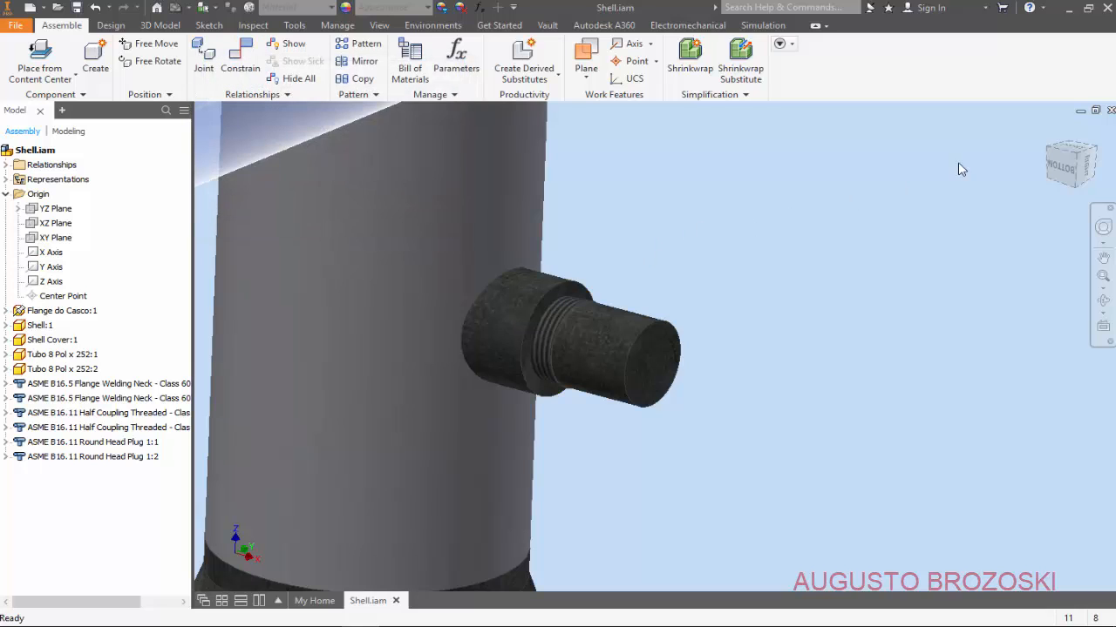
# Step: Save the shell assembly and check items 6 and 7 under the shell in the heat exchanger PDF drawing and its parts list
pyautogui.click(1049, 130)
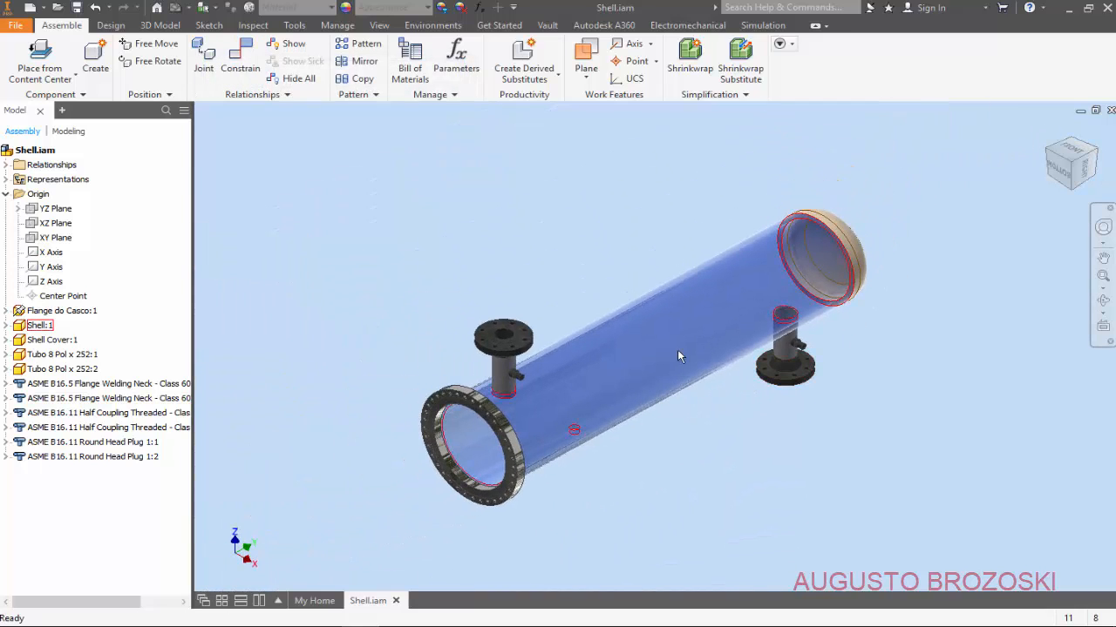
pyautogui.click(77, 7)
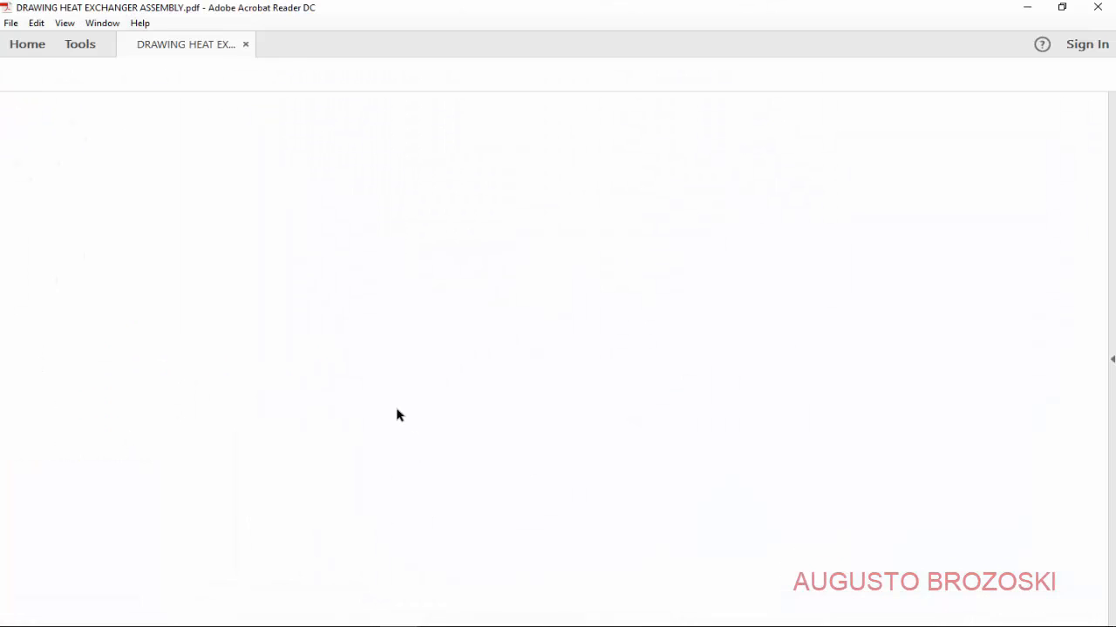
pyautogui.moveTo(645, 620); pyautogui.dragTo(321, 620)
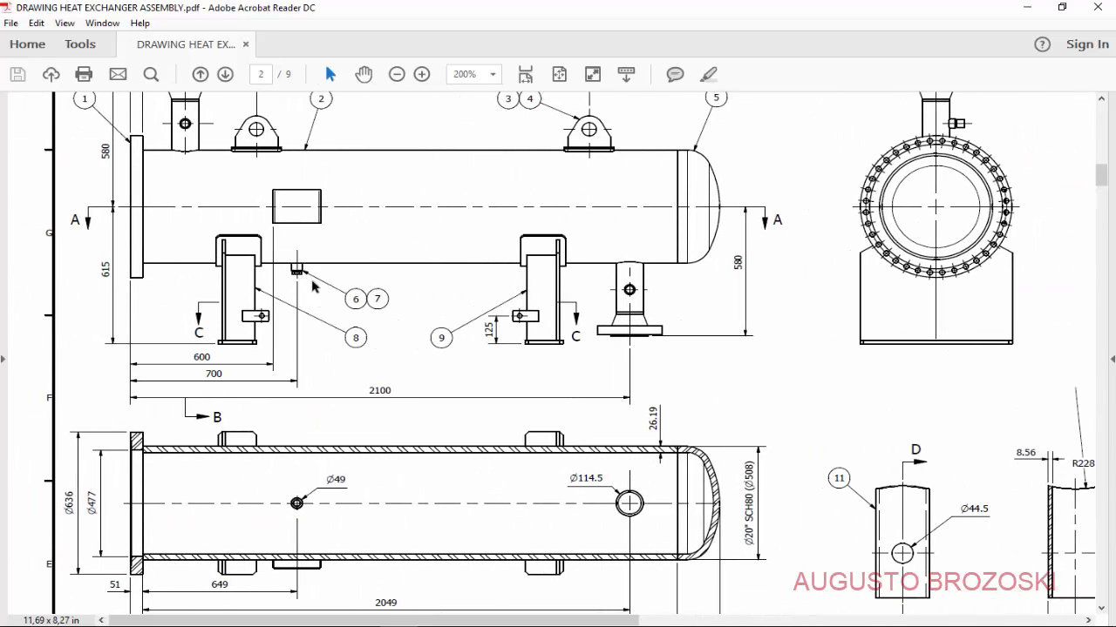
pyautogui.moveTo(572, 620); pyautogui.dragTo(933, 620)
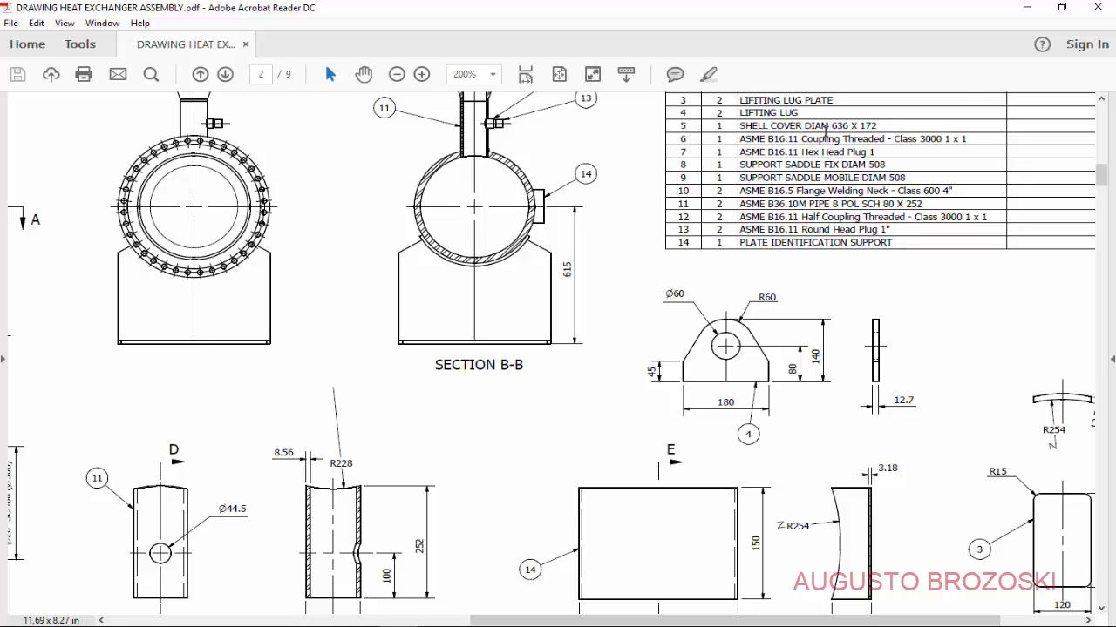
# Step: Return to Inventor and choose the ASME B16.11 Coupling Threaded - Class 3000, ND 1, as standard from the Content Center
pyautogui.click(1027, 7)
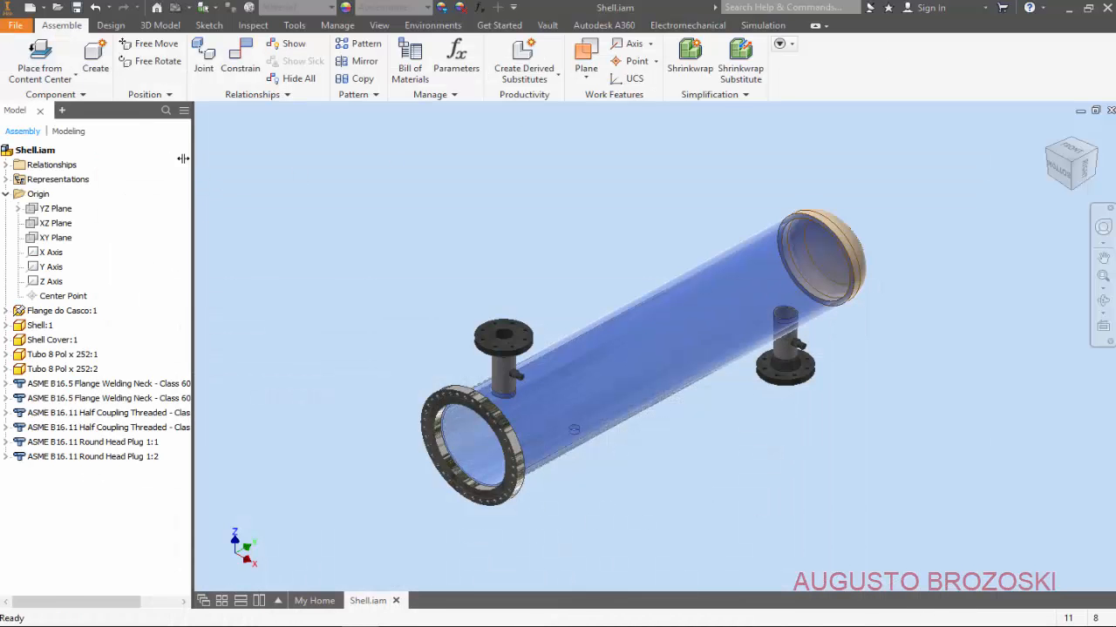
pyautogui.click(49, 54)
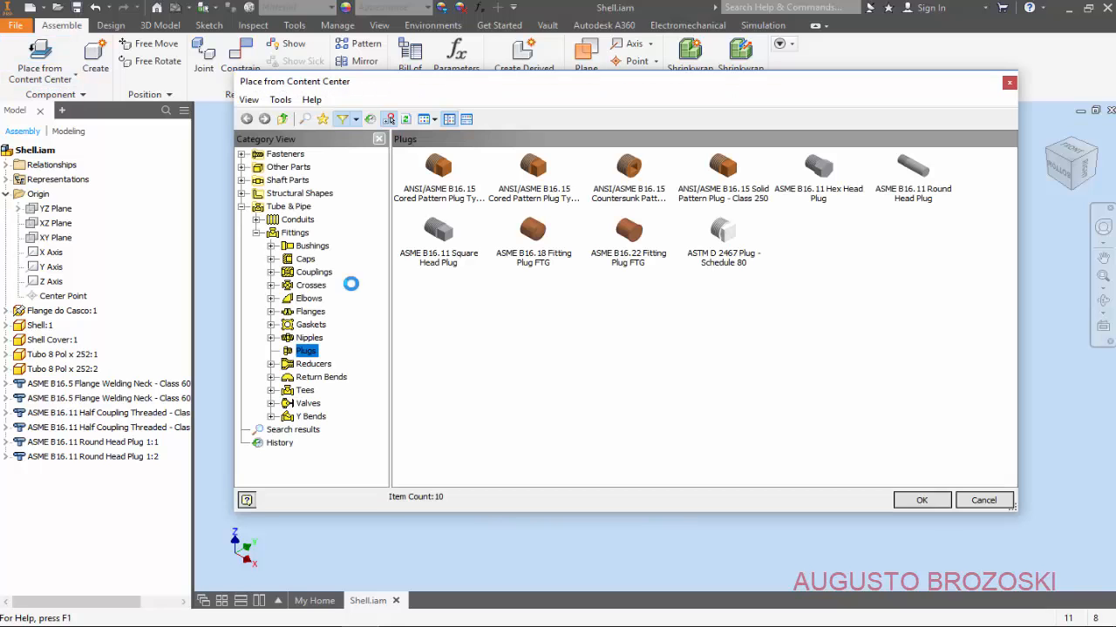
pyautogui.click(311, 273)
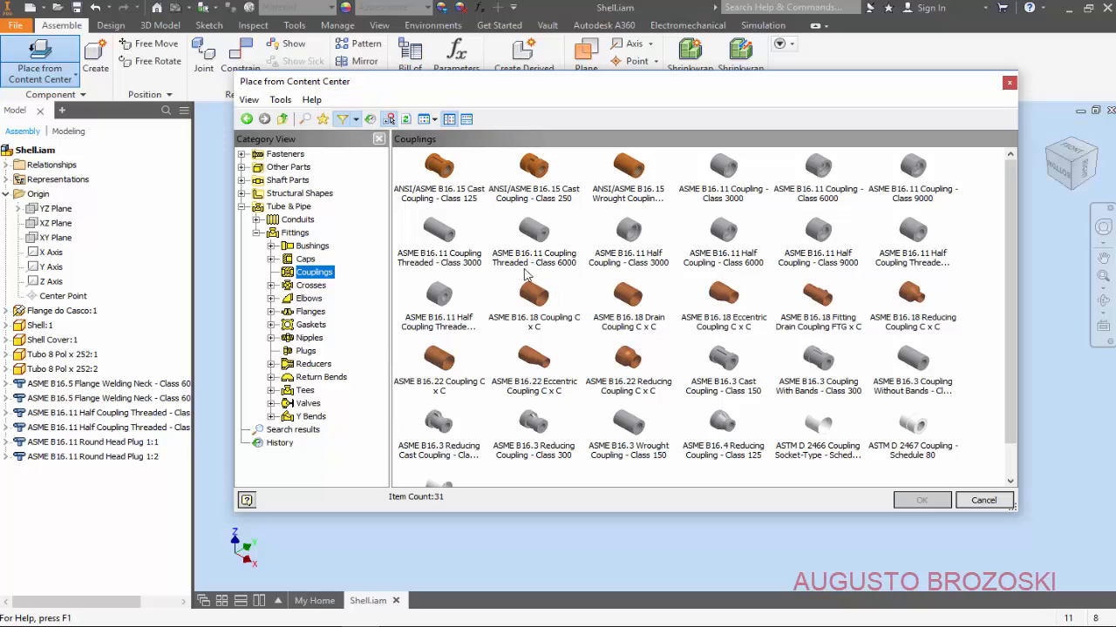
pyautogui.click(629, 258)
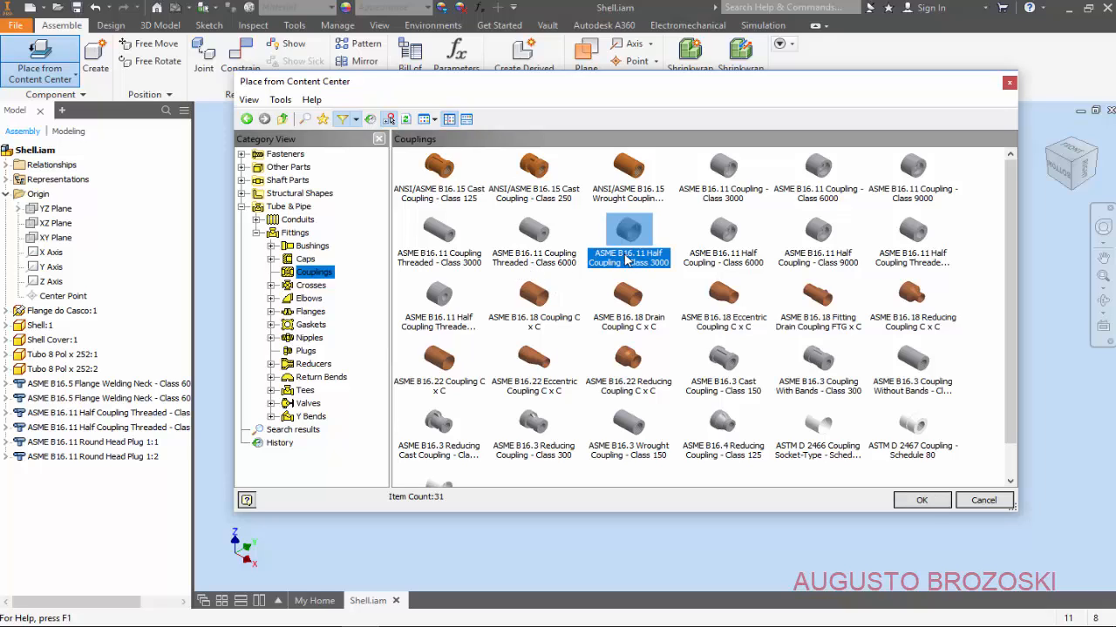
pyautogui.click(451, 265)
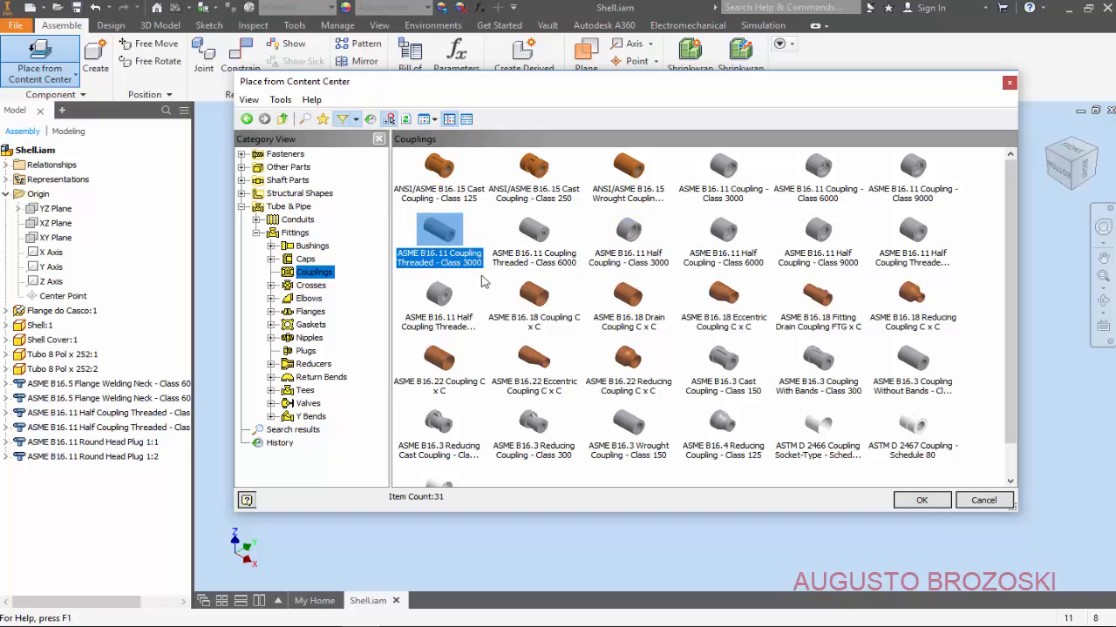
pyautogui.click(903, 504)
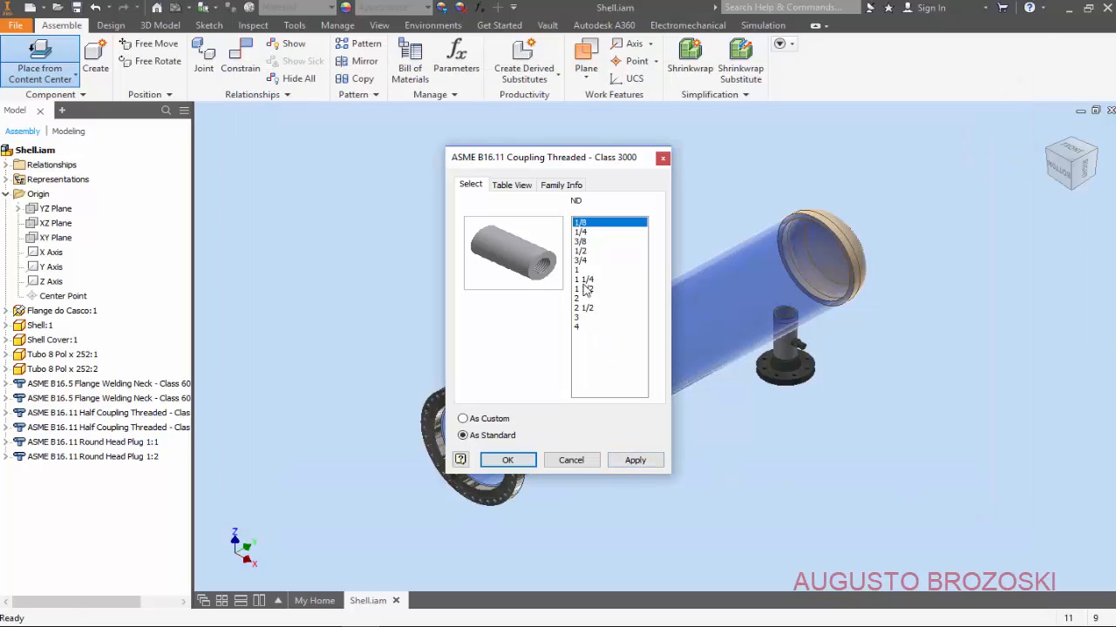
pyautogui.click(579, 271)
pyautogui.click(521, 462)
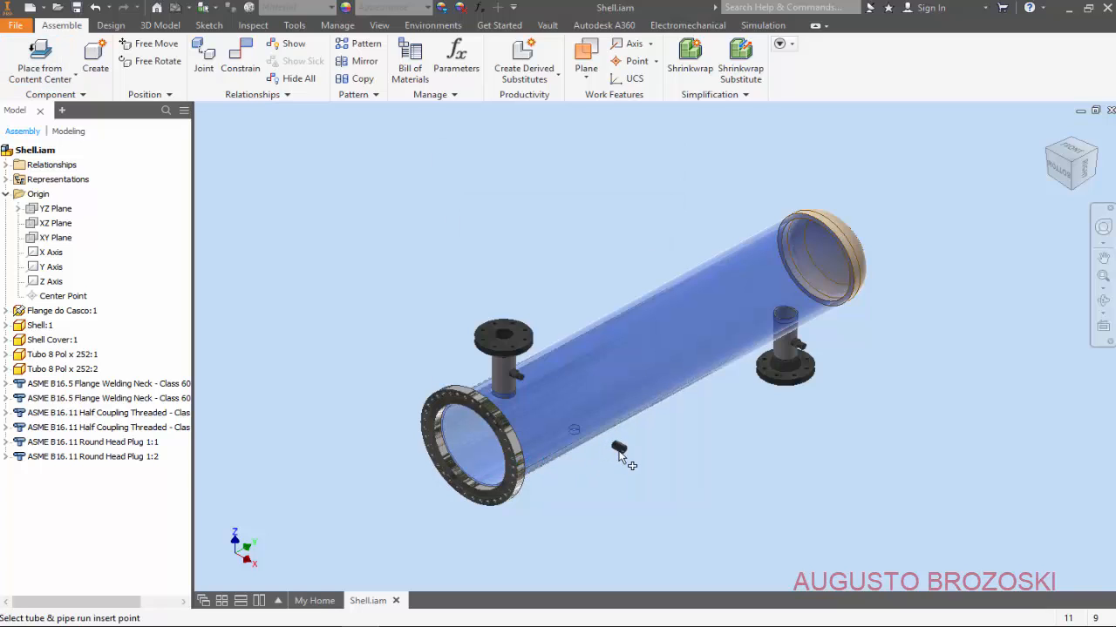
# Step: Place a single copy of the threaded coupling beside the small hole in the underside of the shell
pyautogui.click(620, 457)
pyautogui.scroll(3, 620, 458)
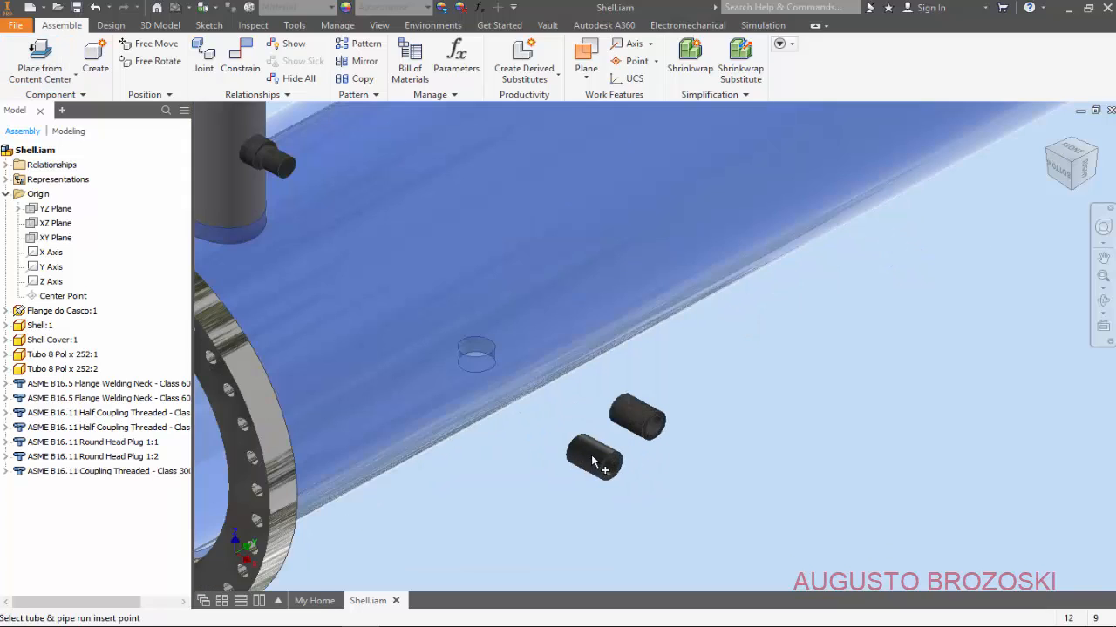
pyautogui.scroll(2, 592, 462)
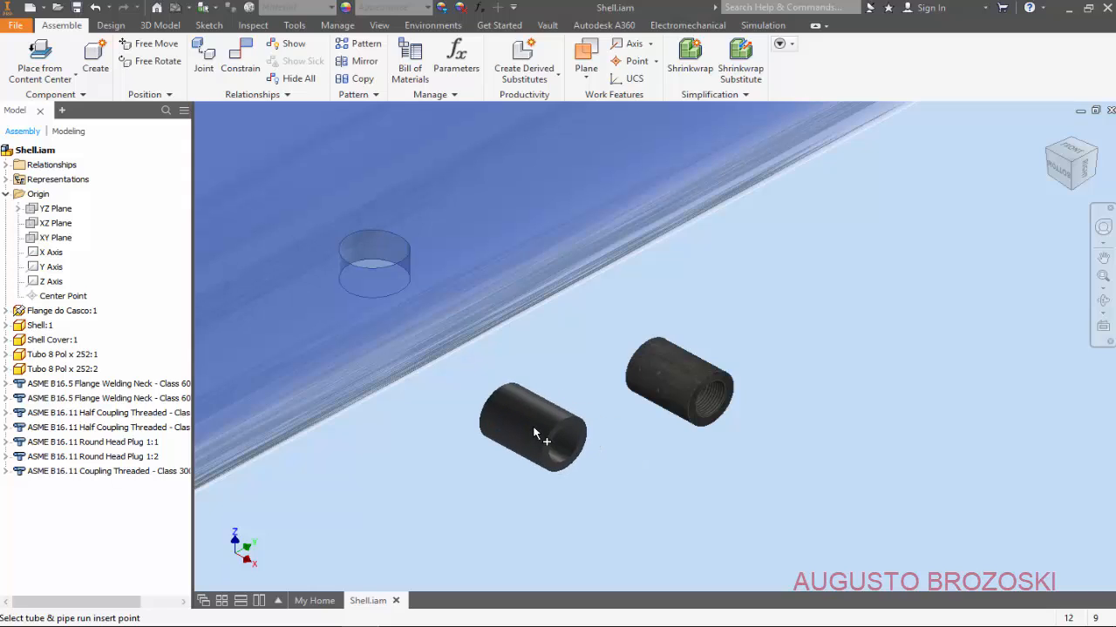
pyautogui.press('Escape')
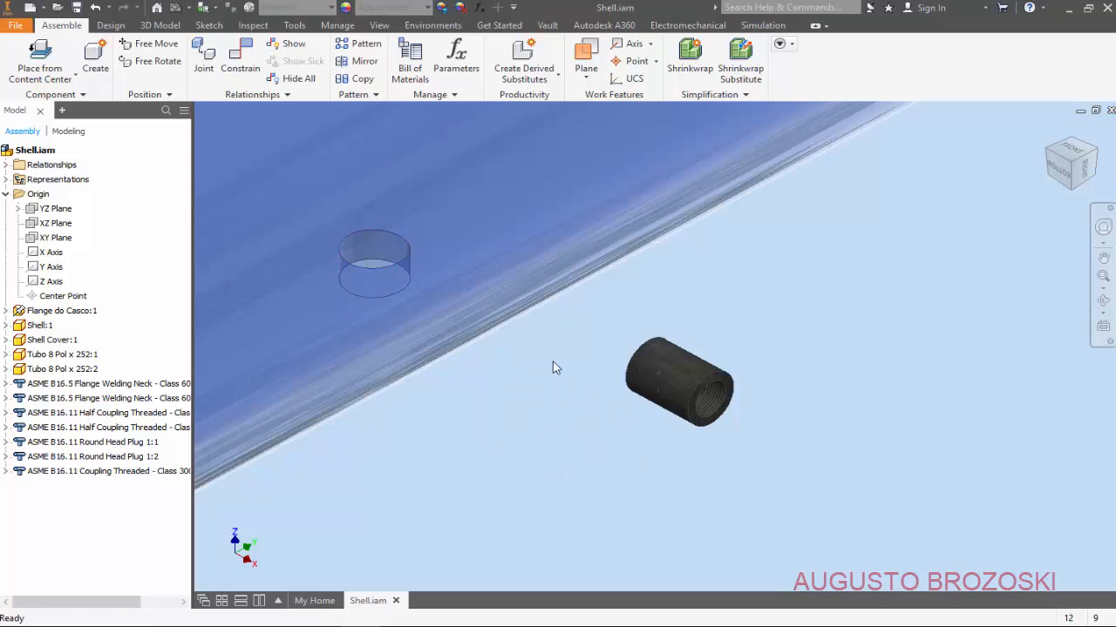
# Step: Rotate the threaded coupling slightly with Free Rotate while it sits beside the shell
pyautogui.click(153, 61)
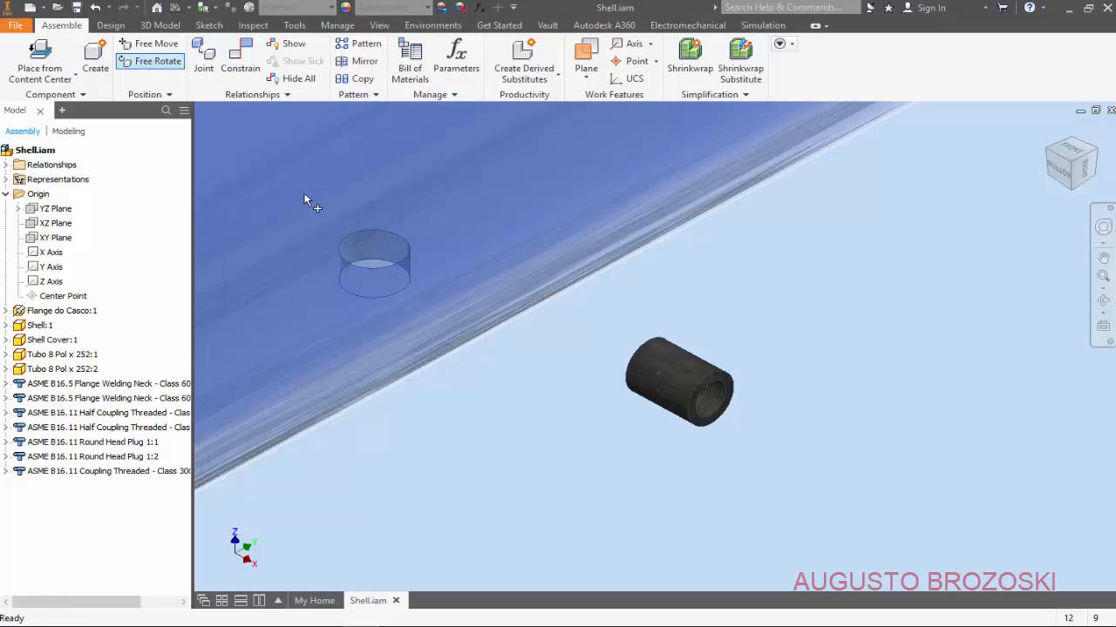
pyautogui.click(662, 377)
pyautogui.moveTo(662, 377); pyautogui.dragTo(615, 379)
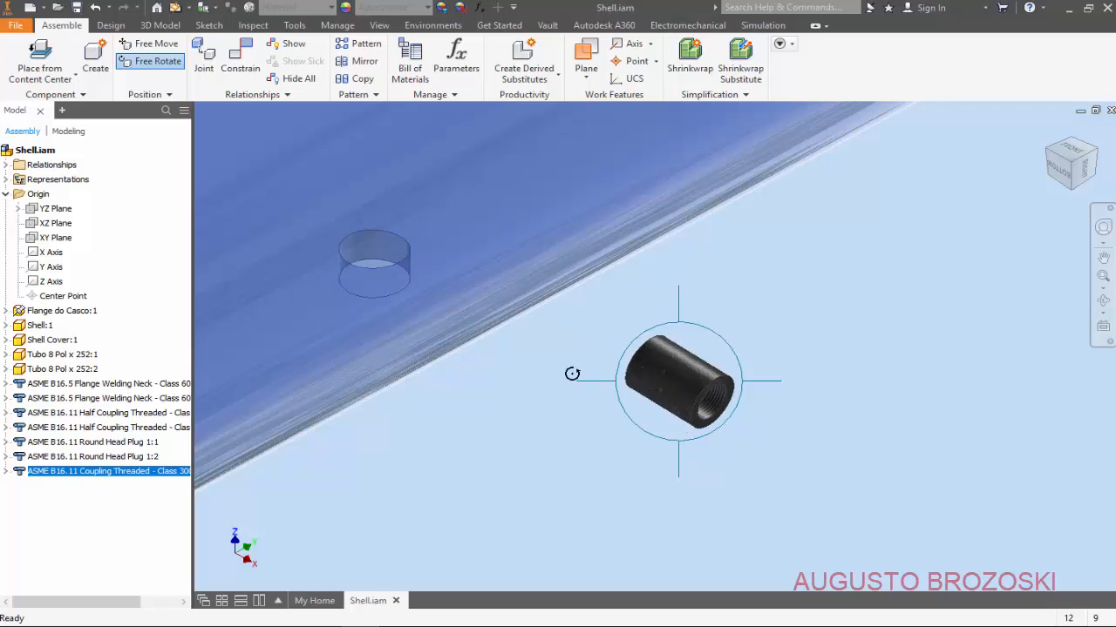
pyautogui.press('Escape')
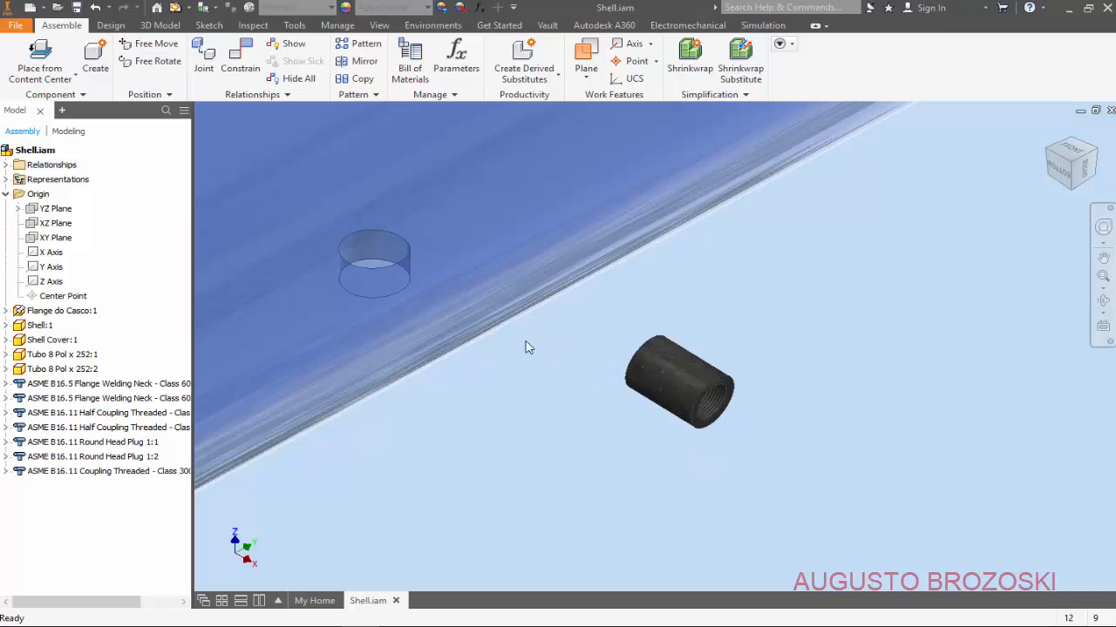
# Step: Mate the threaded coupling's axis to the axis of the small hole in the underside of the shell with zero offset
pyautogui.click(240, 57)
pyautogui.click(667, 369)
pyautogui.scroll(-5, 562, 400)
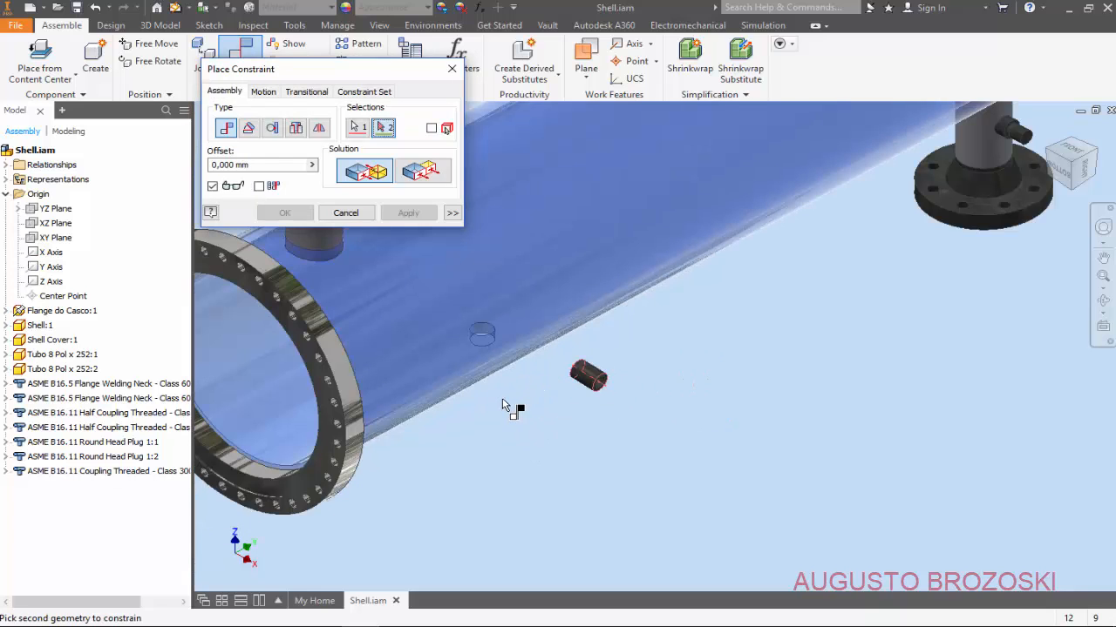
pyautogui.keyDown('shift'); pyautogui.moveTo(501, 398); pyautogui.dragTo(514, 310, button='middle'); pyautogui.keyUp('shift')
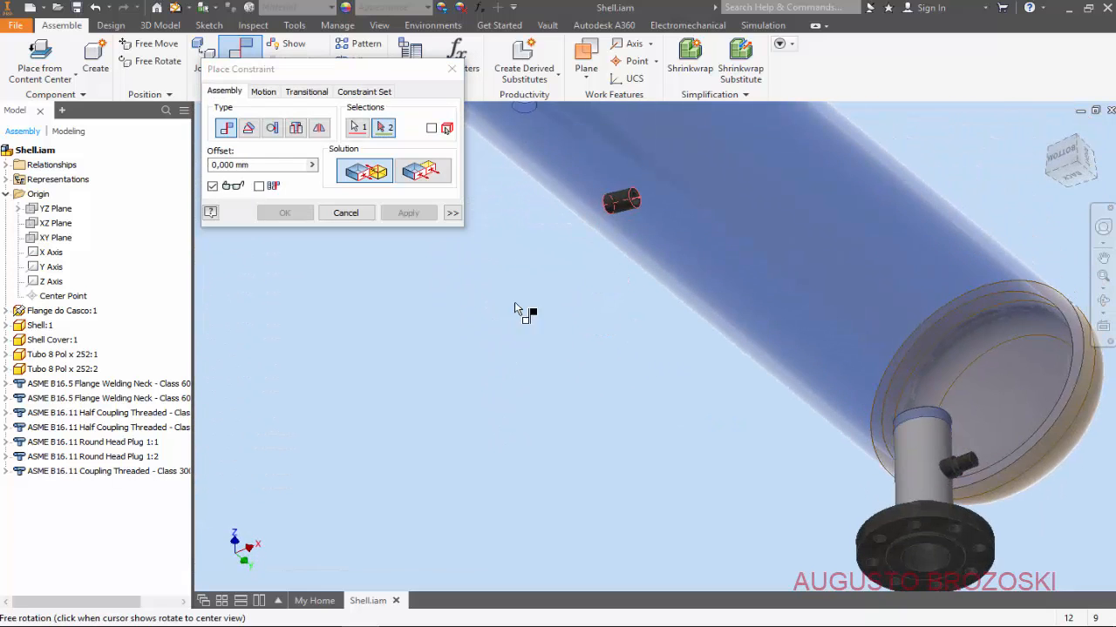
pyautogui.scroll(-2, 514, 310)
pyautogui.scroll(8, 529, 270)
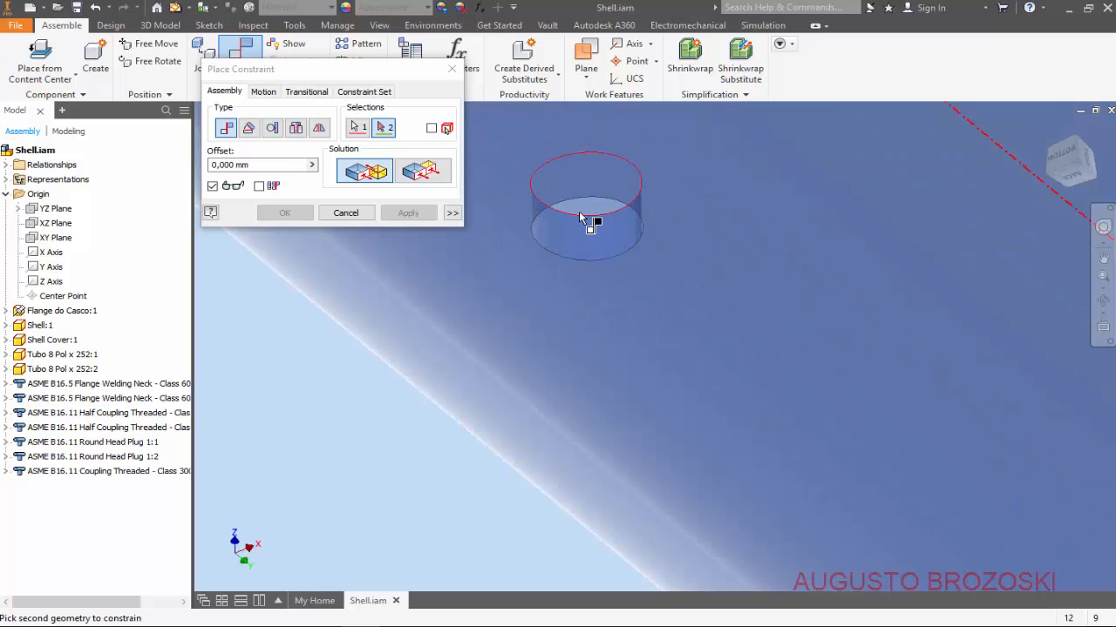
pyautogui.click(574, 235)
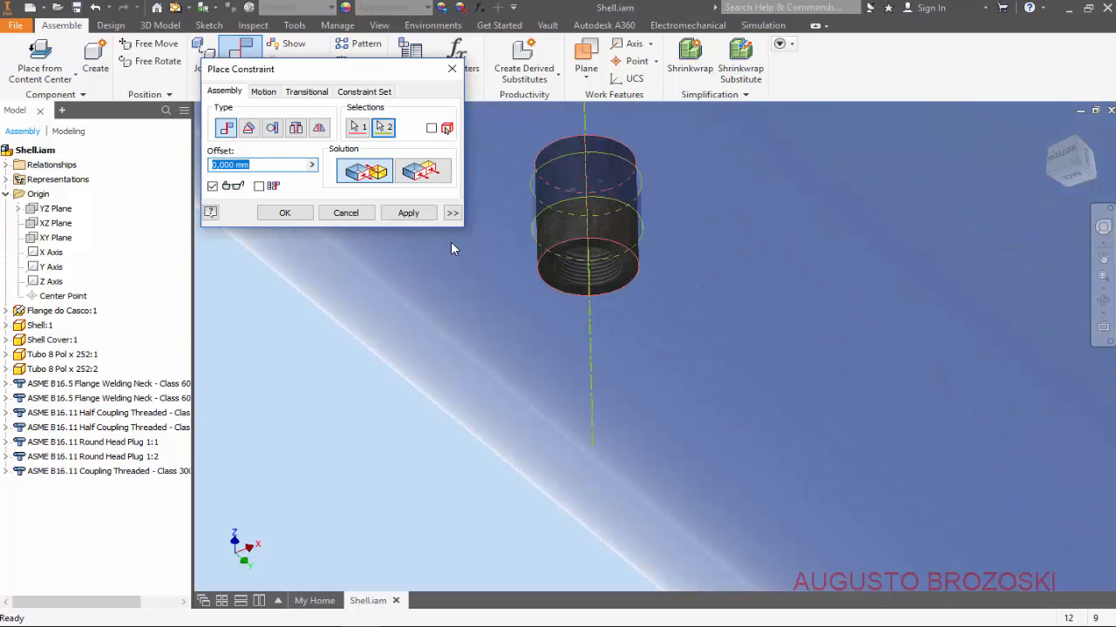
pyautogui.click(408, 213)
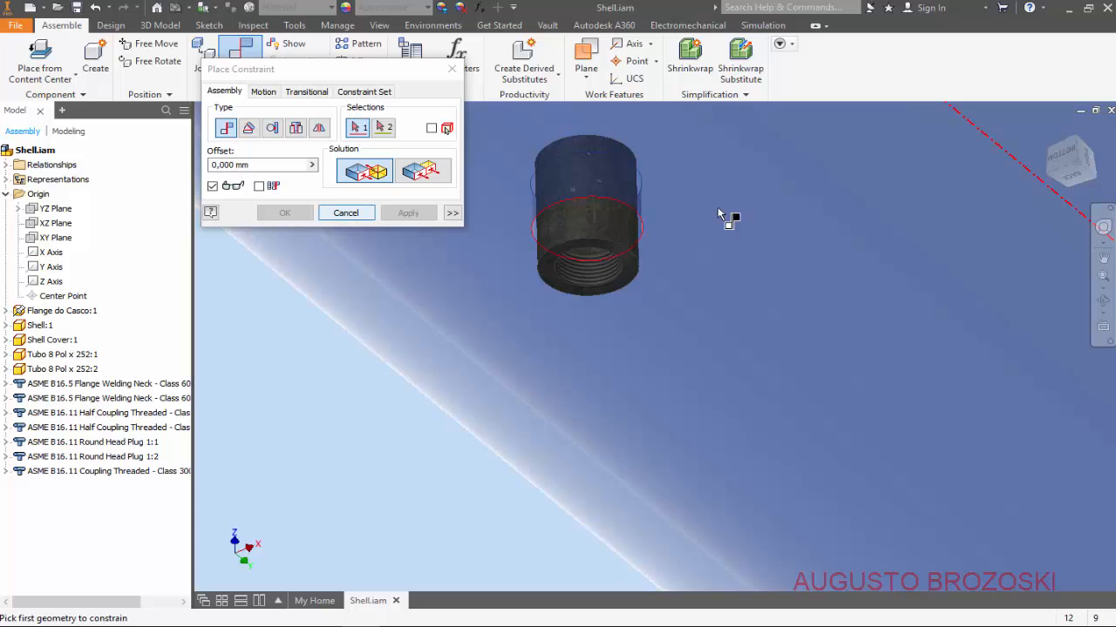
# Step: Add an outside Tangent constraint with zero offset between the coupling's inner end face and the shell's inside surface
pyautogui.click(1050, 131)
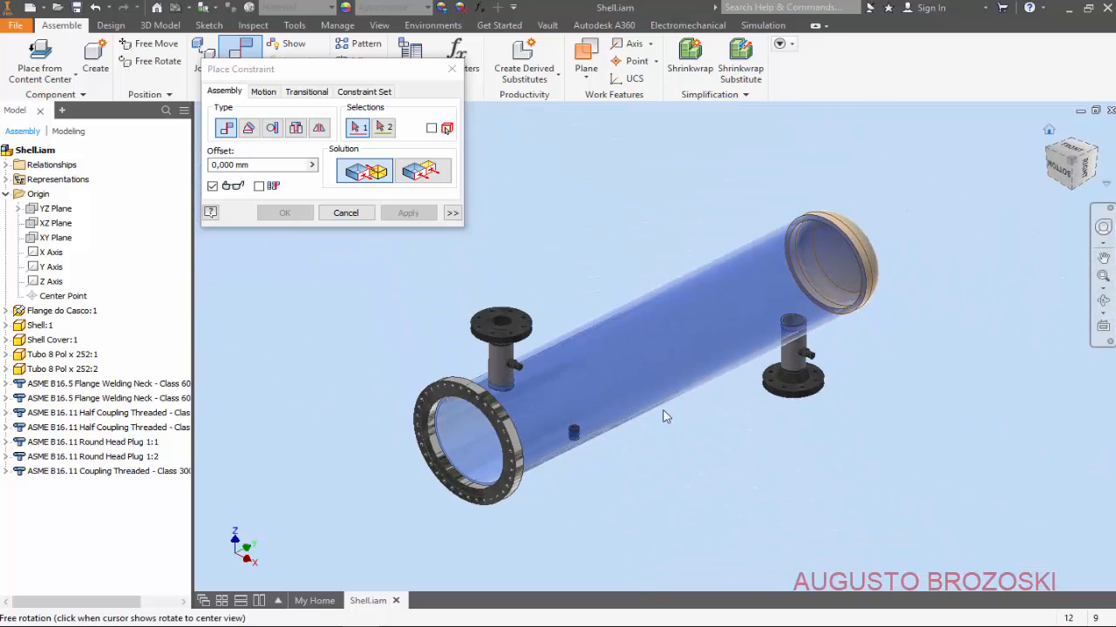
pyautogui.keyDown('shift'); pyautogui.moveTo(538, 480); pyautogui.dragTo(584, 466, button='middle'); pyautogui.keyUp('shift')
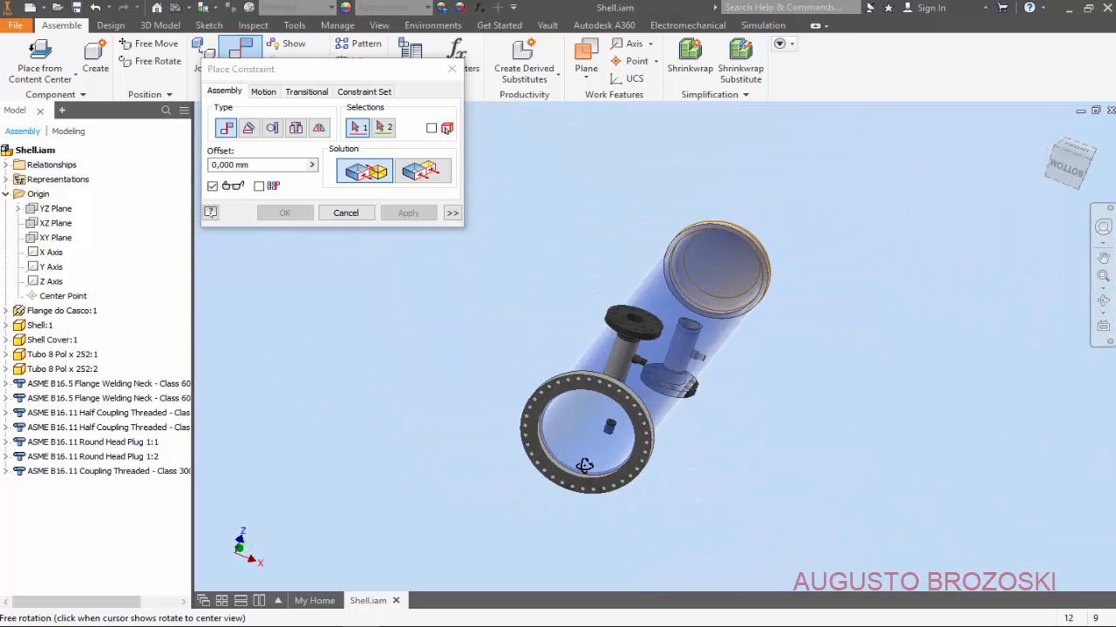
pyautogui.scroll(-10, 645, 452)
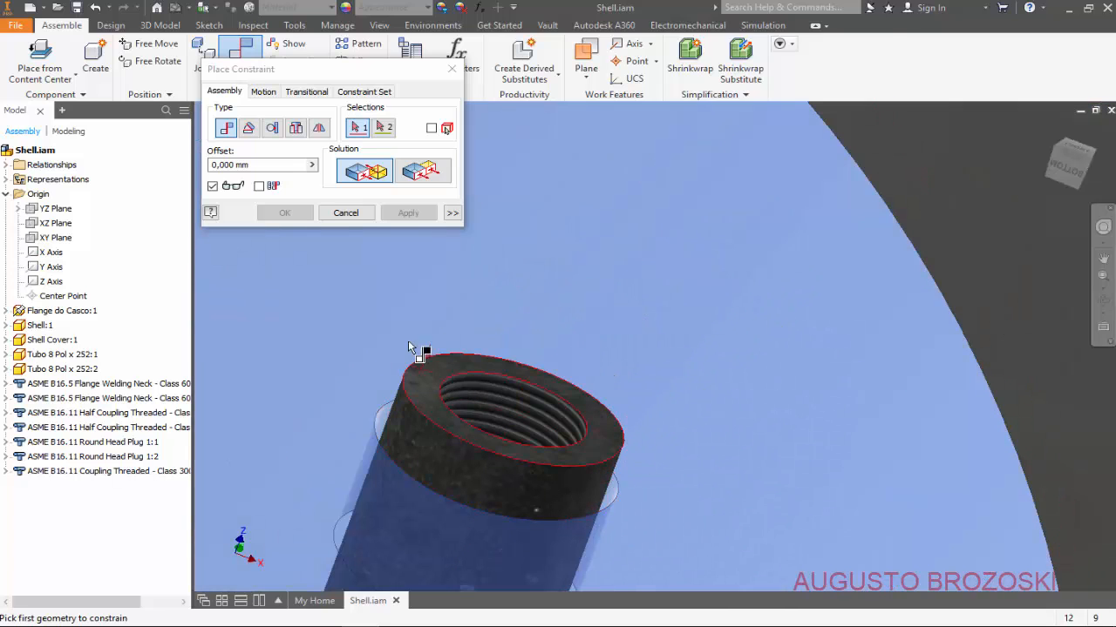
pyautogui.click(272, 127)
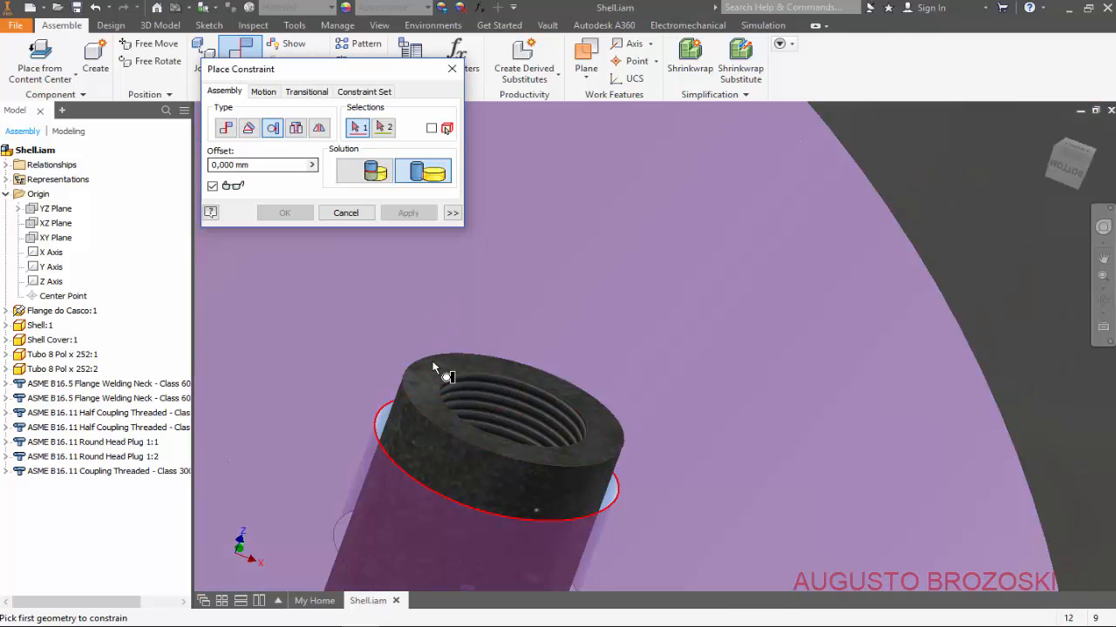
pyautogui.click(433, 364)
pyautogui.click(351, 340)
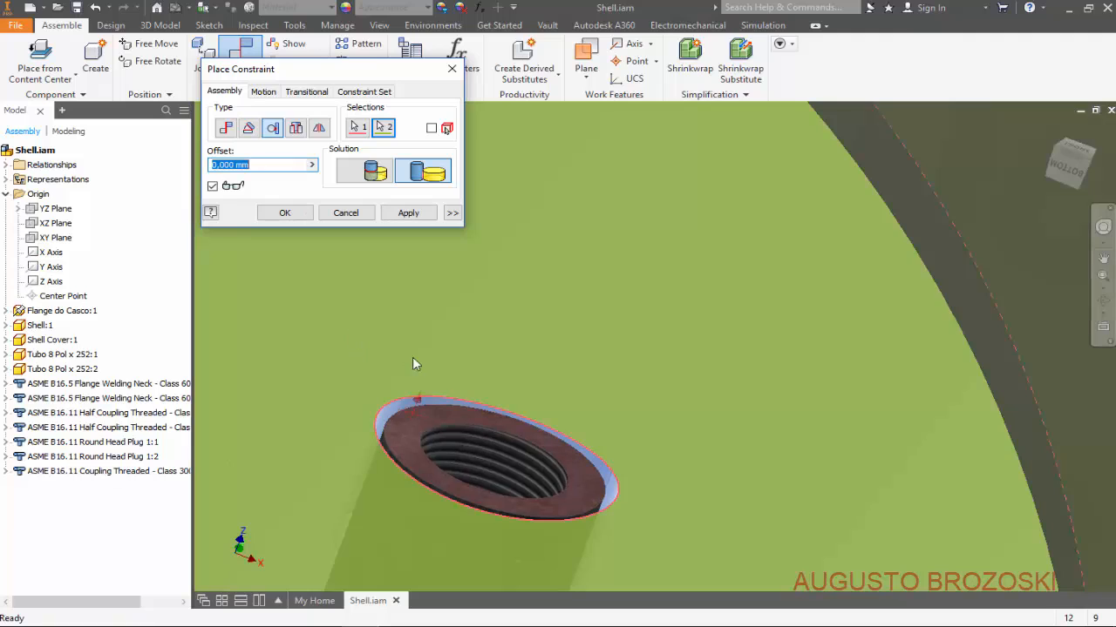
pyautogui.click(406, 215)
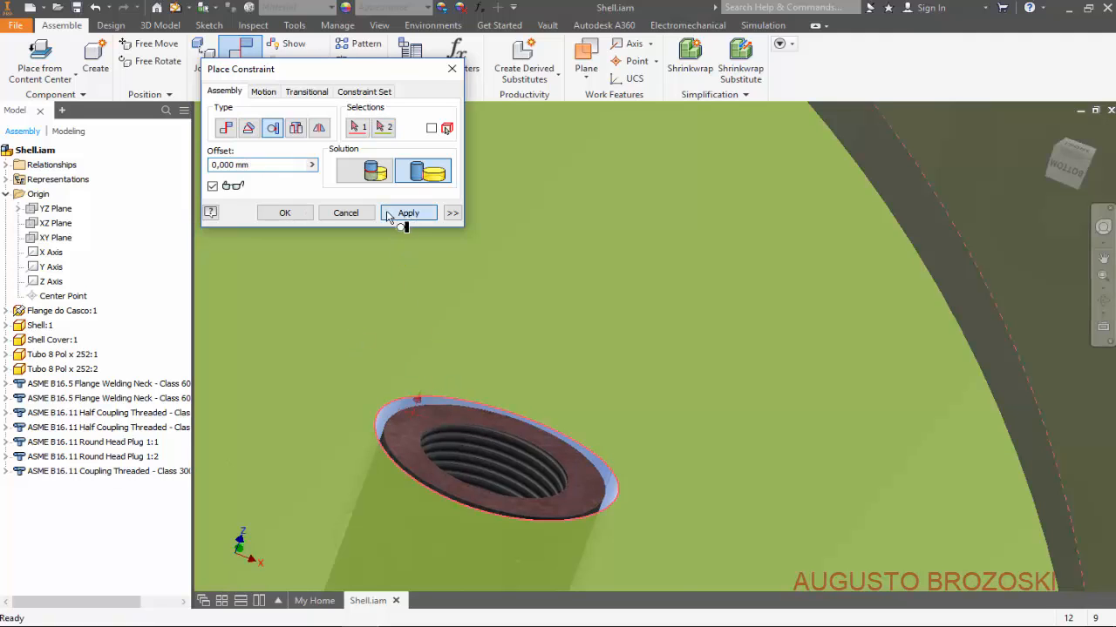
pyautogui.click(348, 213)
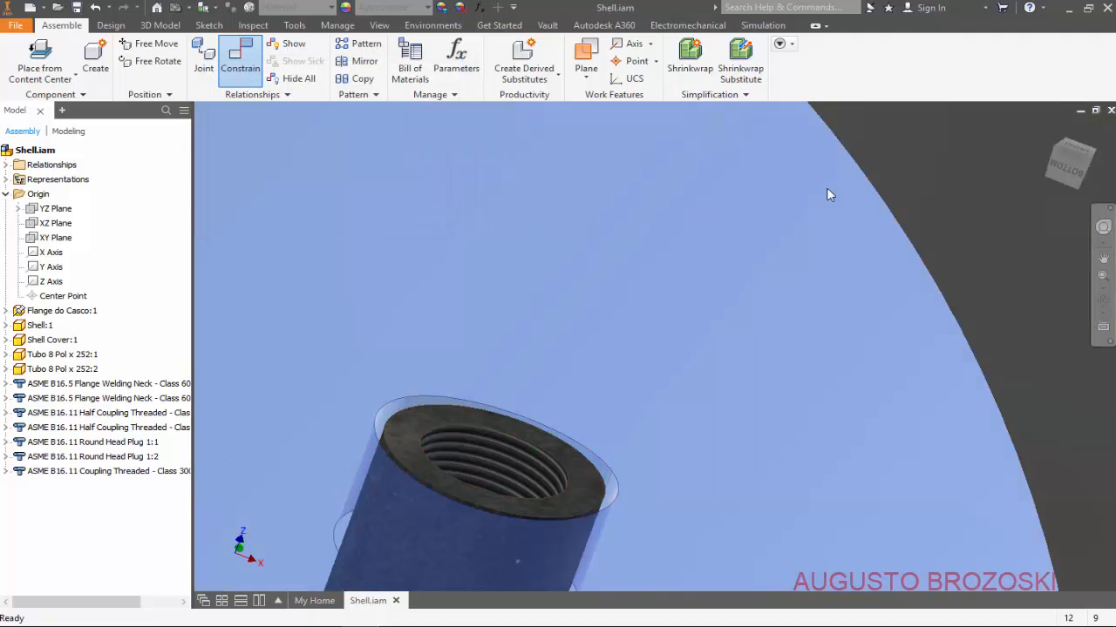
# Step: Place a single ASME B16.11 Hex Head Plug, ND 1, as standard, from the Content Center near the coupling under the shell
pyautogui.click(1049, 131)
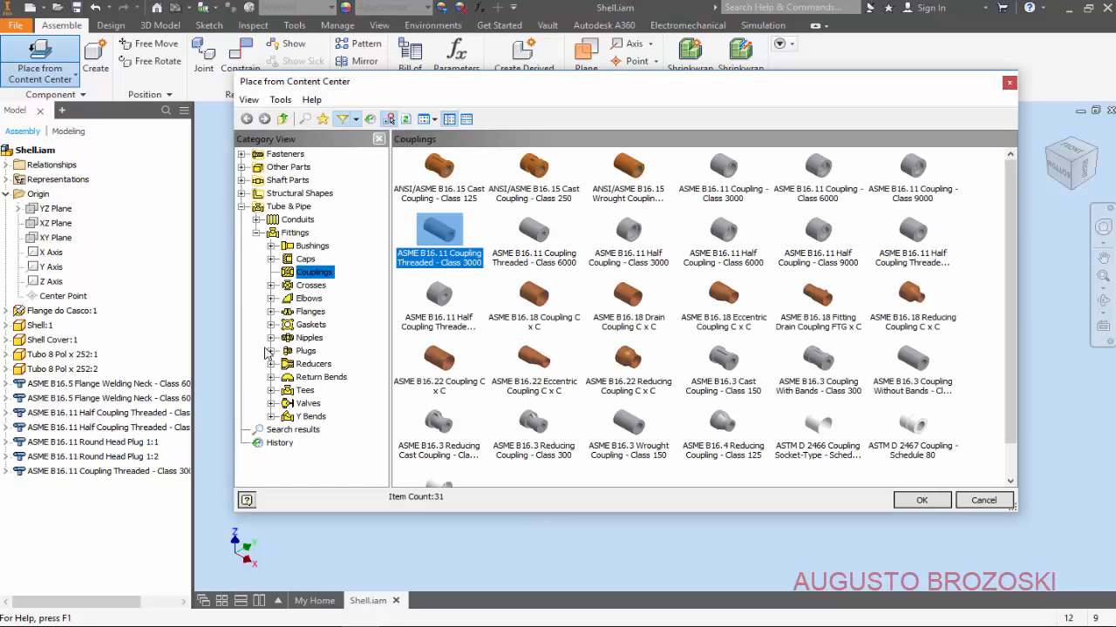
pyautogui.click(306, 350)
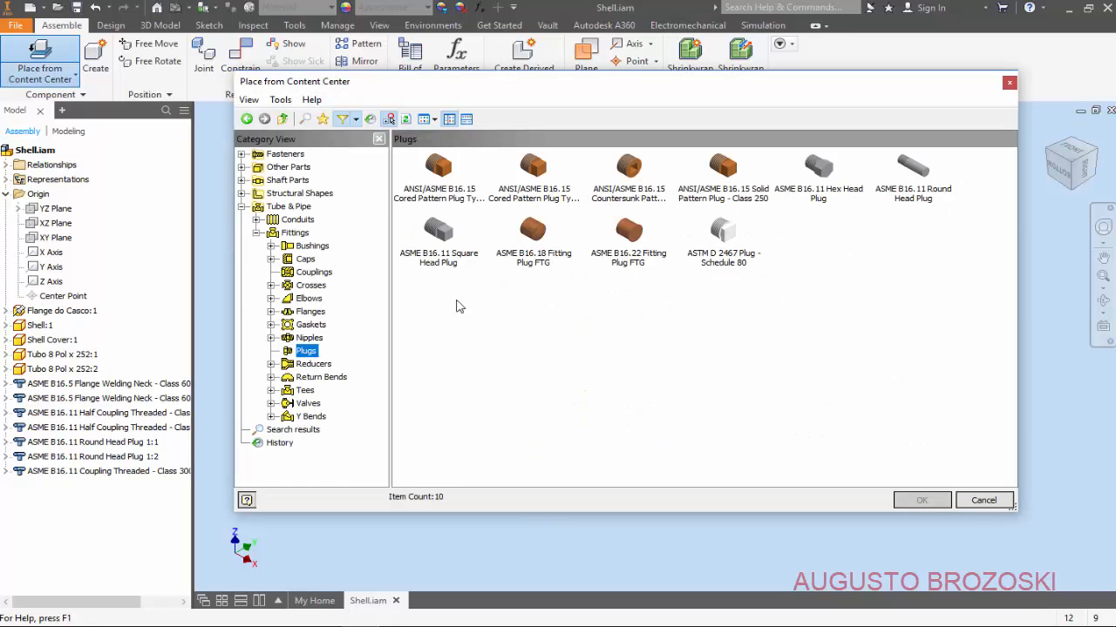
pyautogui.click(823, 187)
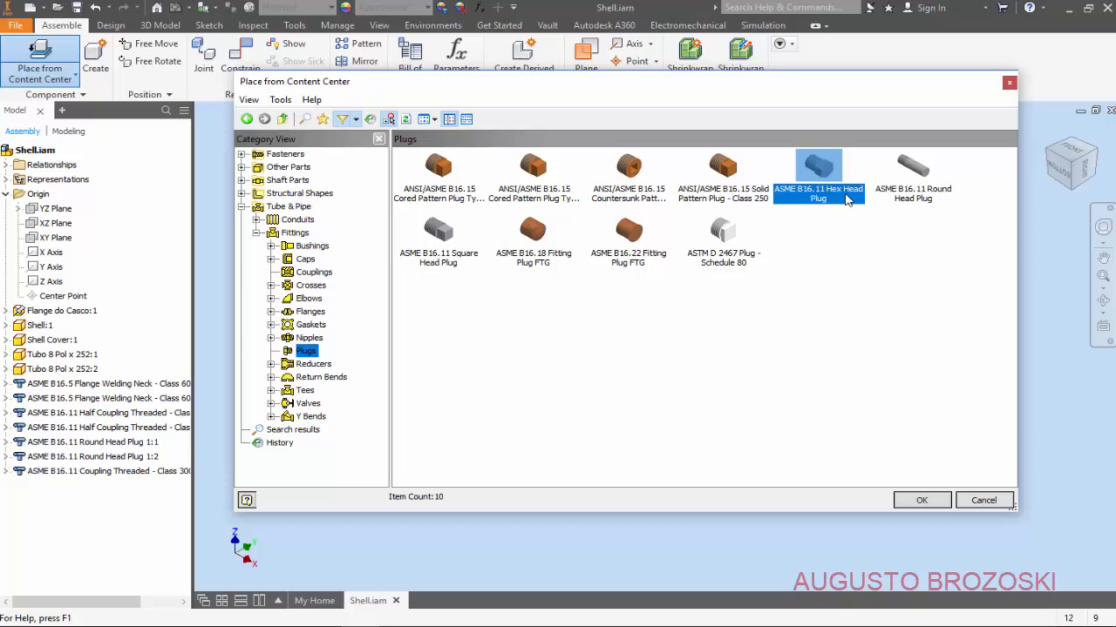
pyautogui.click(926, 500)
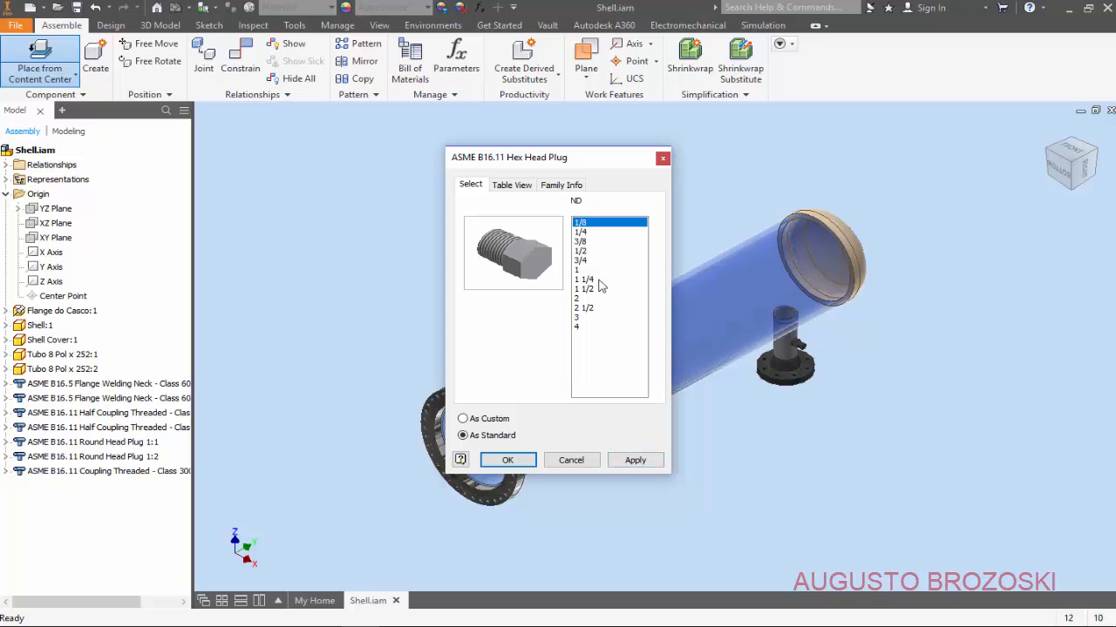
pyautogui.click(584, 270)
pyautogui.click(508, 460)
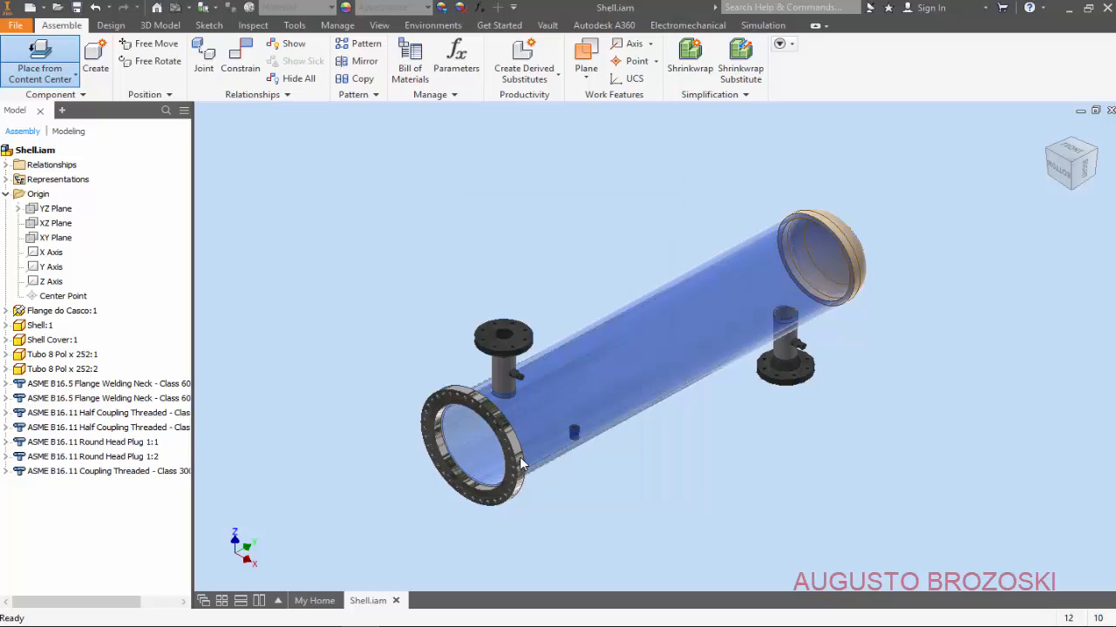
pyautogui.click(614, 463)
pyautogui.scroll(5, 610, 468)
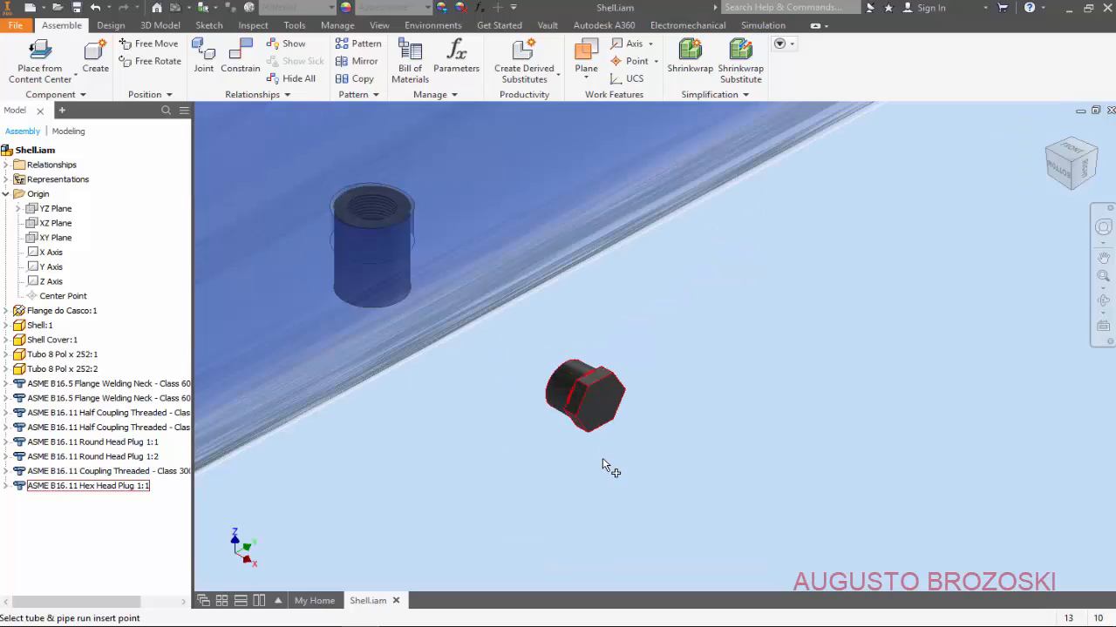
pyautogui.press('Escape')
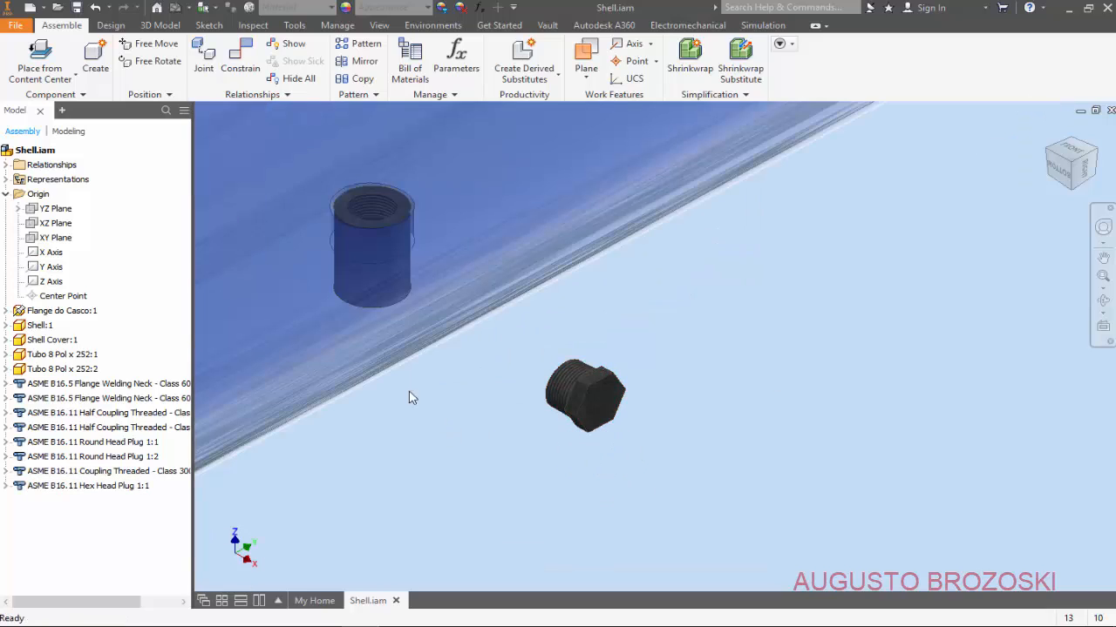
# Step: Insert the hex head plug into the coupling, joining its edge between thread and head to the coupling's lower outer edge with zero offset
pyautogui.click(237, 57)
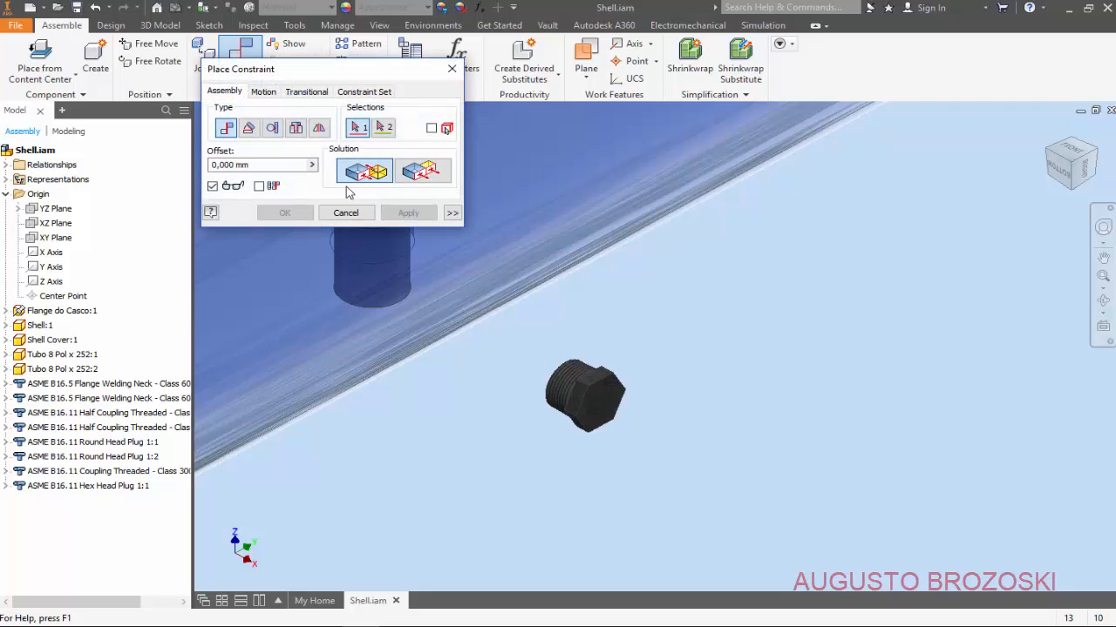
pyautogui.click(296, 128)
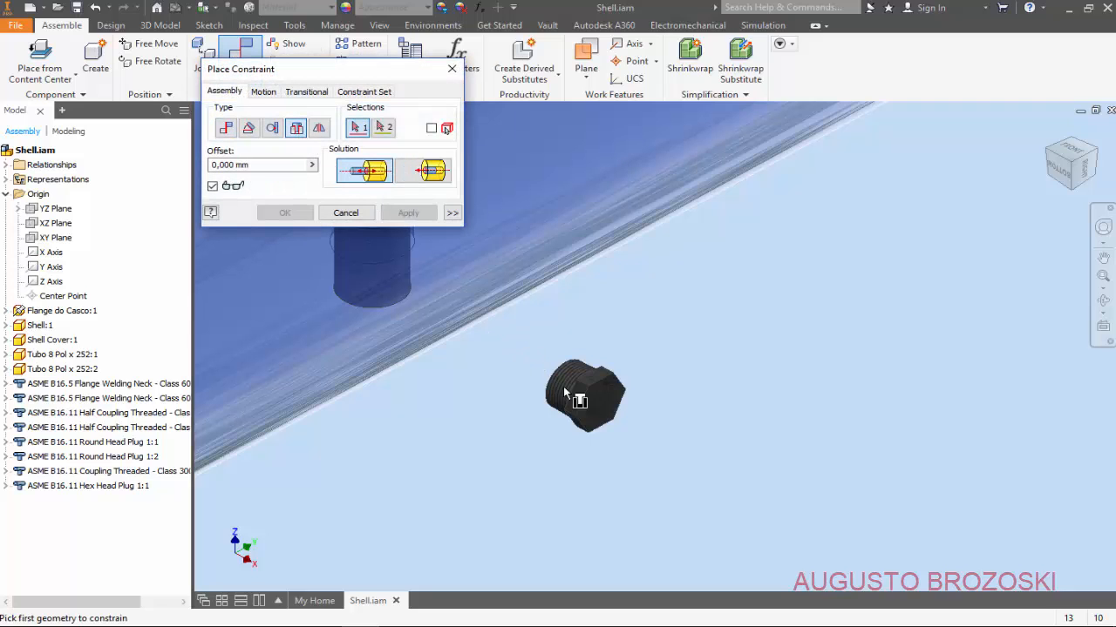
pyautogui.scroll(-5, 575, 393)
pyautogui.scroll(-8, 514, 351)
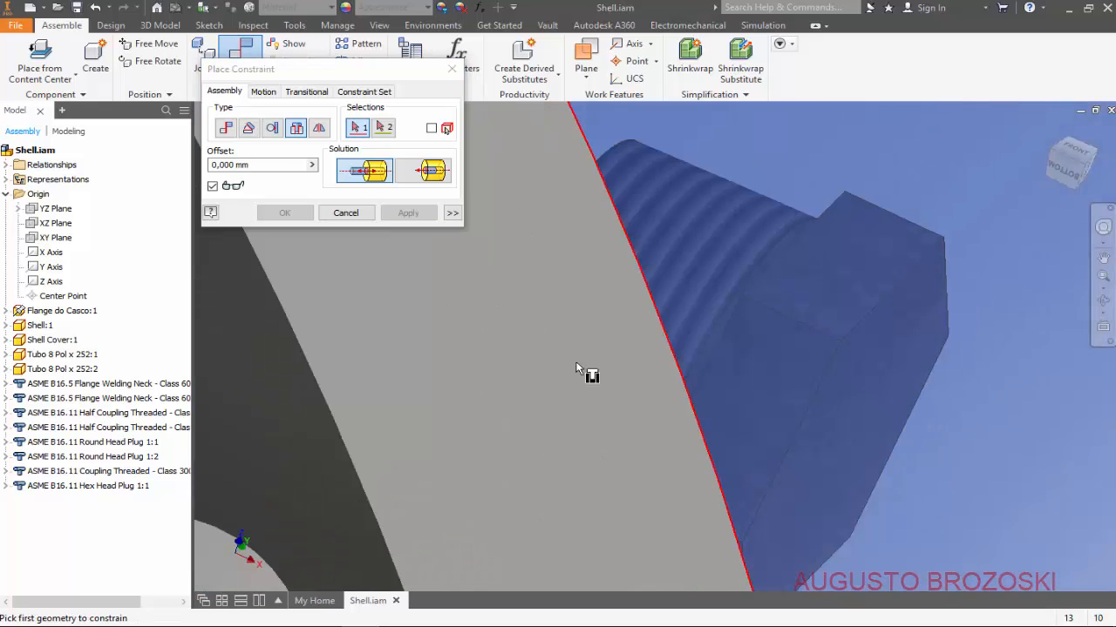
pyautogui.moveTo(576, 364)
pyautogui.keyDown('shift'); pyautogui.mouseDown(button='middle')
pyautogui.moveTo(552, 361)
pyautogui.moveTo(587, 344)
pyautogui.mouseUp(button='middle'); pyautogui.keyUp('shift')
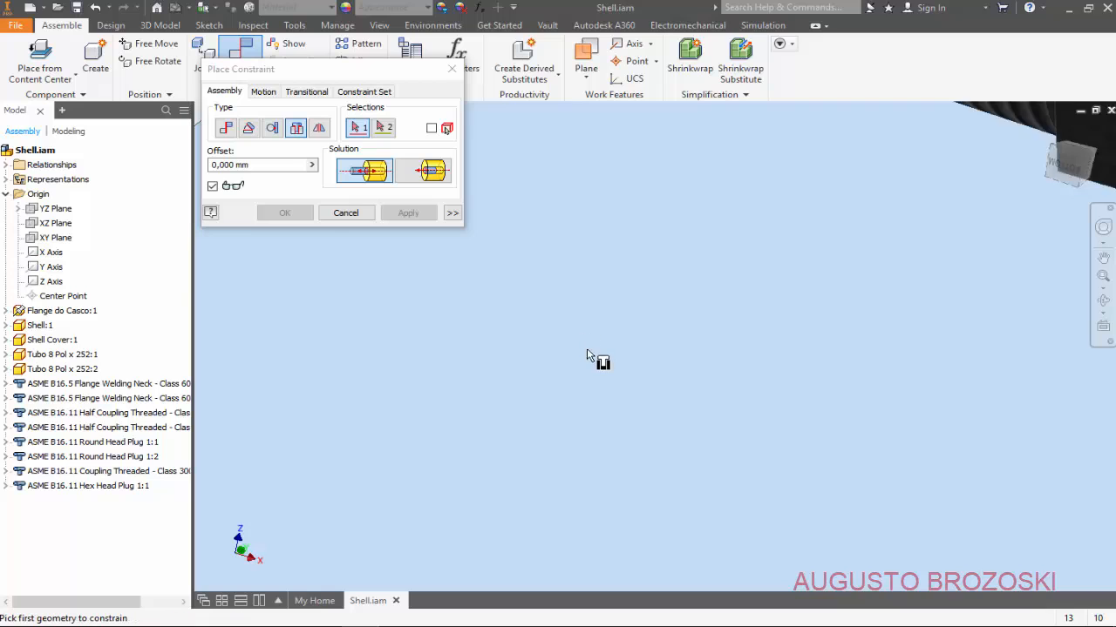
pyautogui.scroll(3, 645, 340)
pyautogui.scroll(-6, 699, 262)
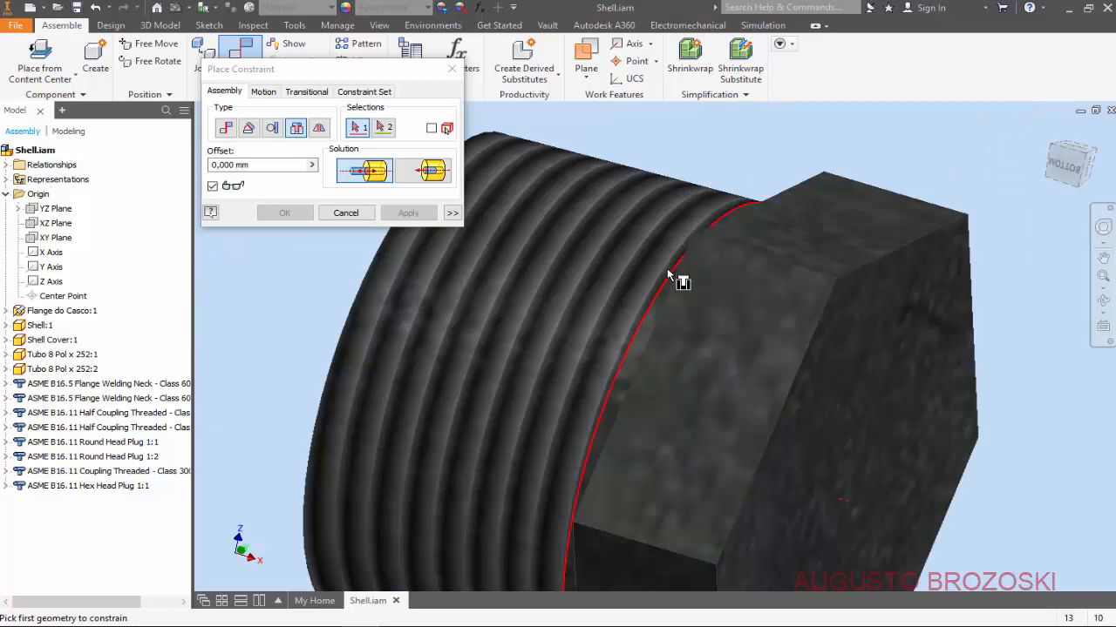
pyautogui.click(668, 280)
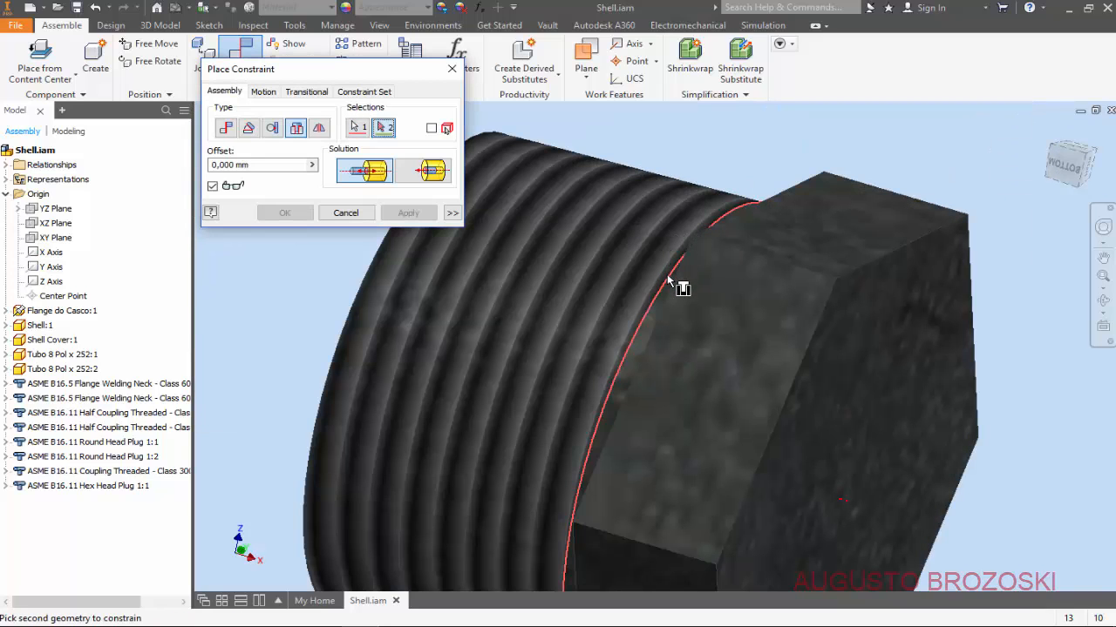
pyautogui.scroll(6, 628, 270)
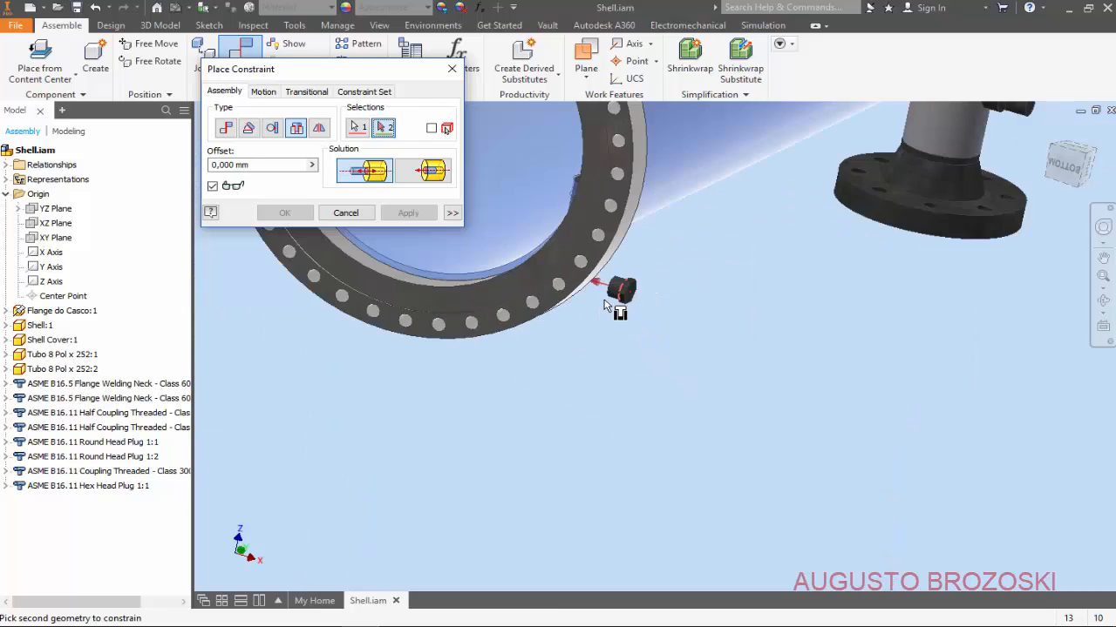
pyautogui.keyDown('shift'); pyautogui.moveTo(684, 287); pyautogui.dragTo(580, 227, button='middle'); pyautogui.keyUp('shift')
pyautogui.scroll(-5, 566, 216)
pyautogui.scroll(-4, 564, 214)
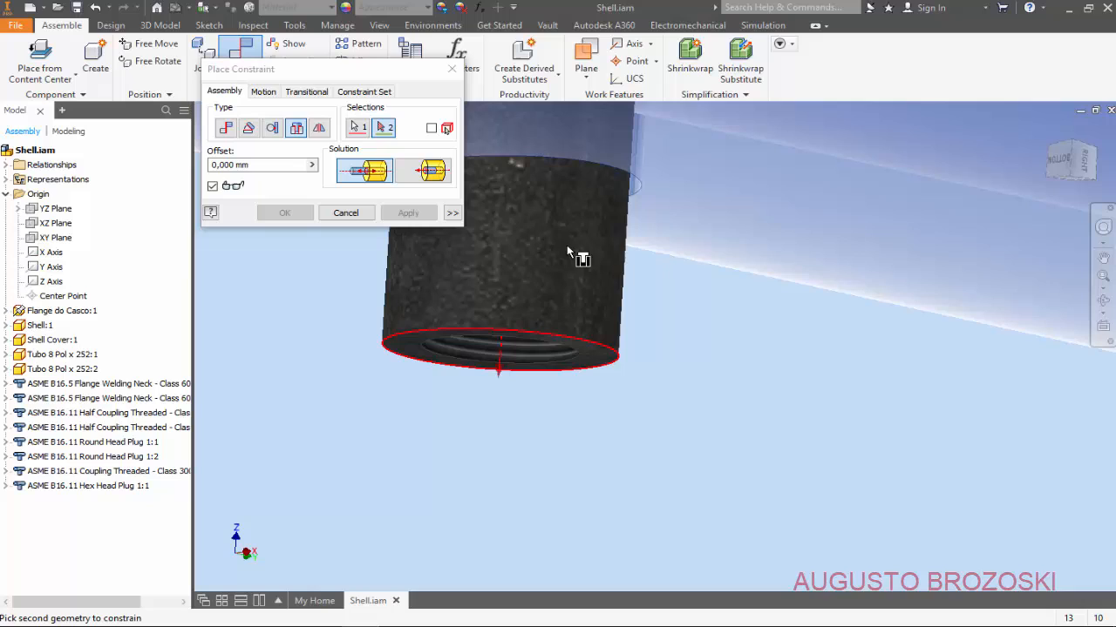
pyautogui.click(526, 334)
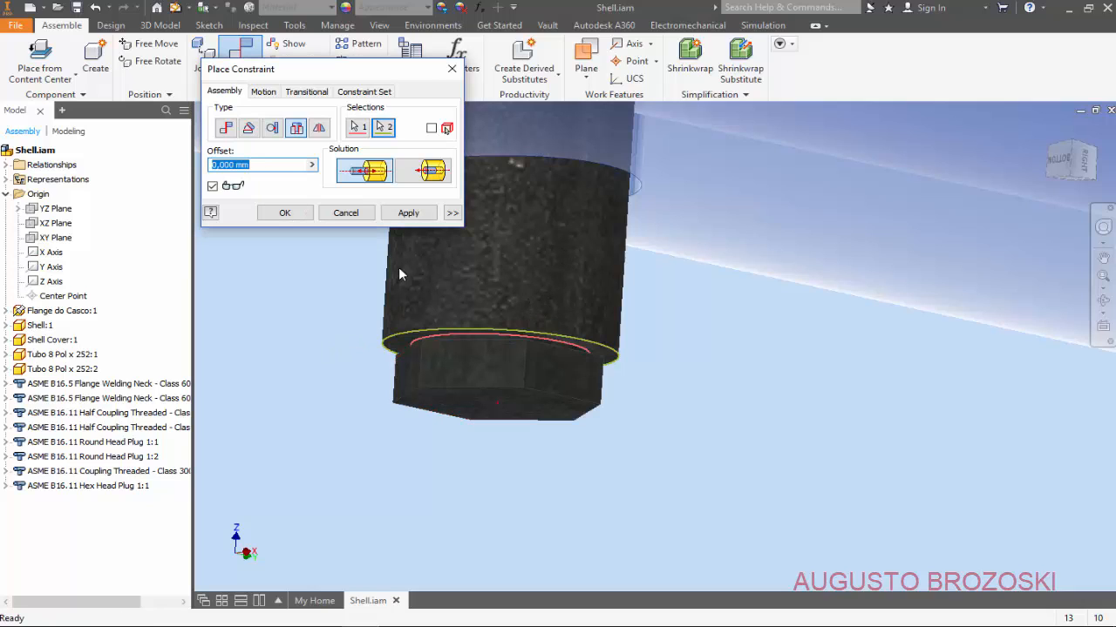
pyautogui.click(408, 213)
pyautogui.click(345, 212)
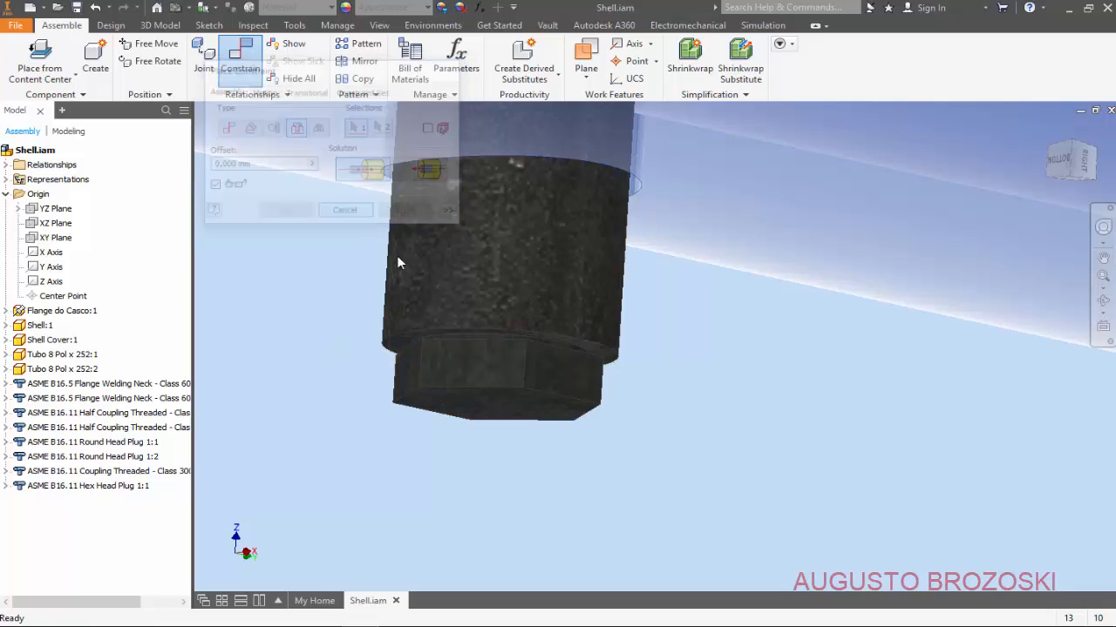
# Step: Save Shell.iam and consult the heat exchanger drawing in Acrobat Reader for the position of the support saddles along the shell
pyautogui.click(1049, 126)
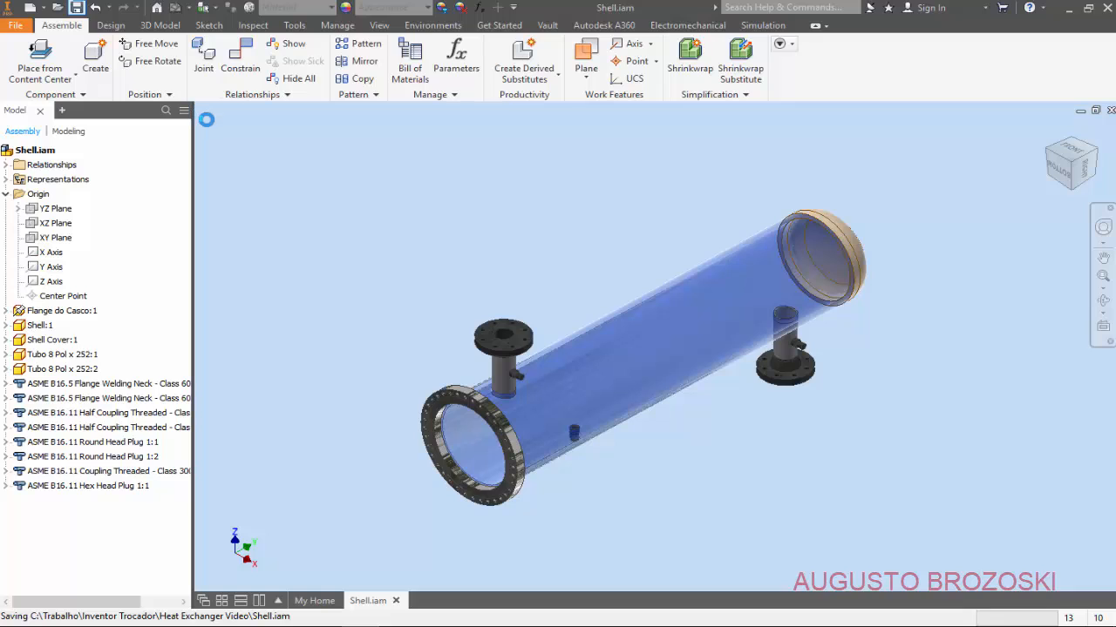
pyautogui.click(475, 626)
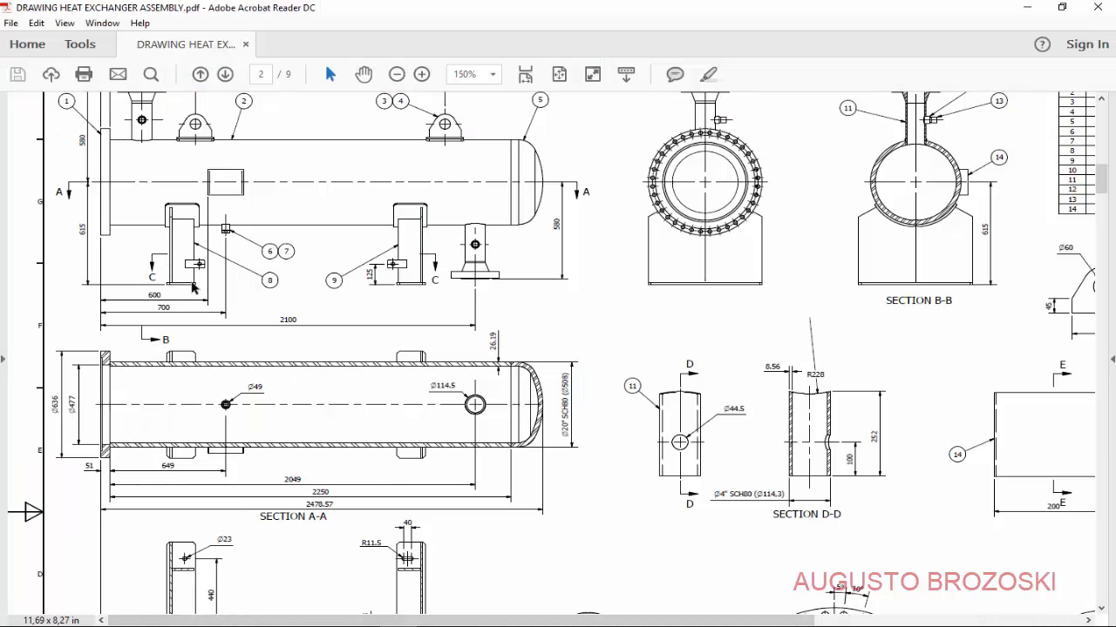
pyautogui.scroll(-5, 179, 326)
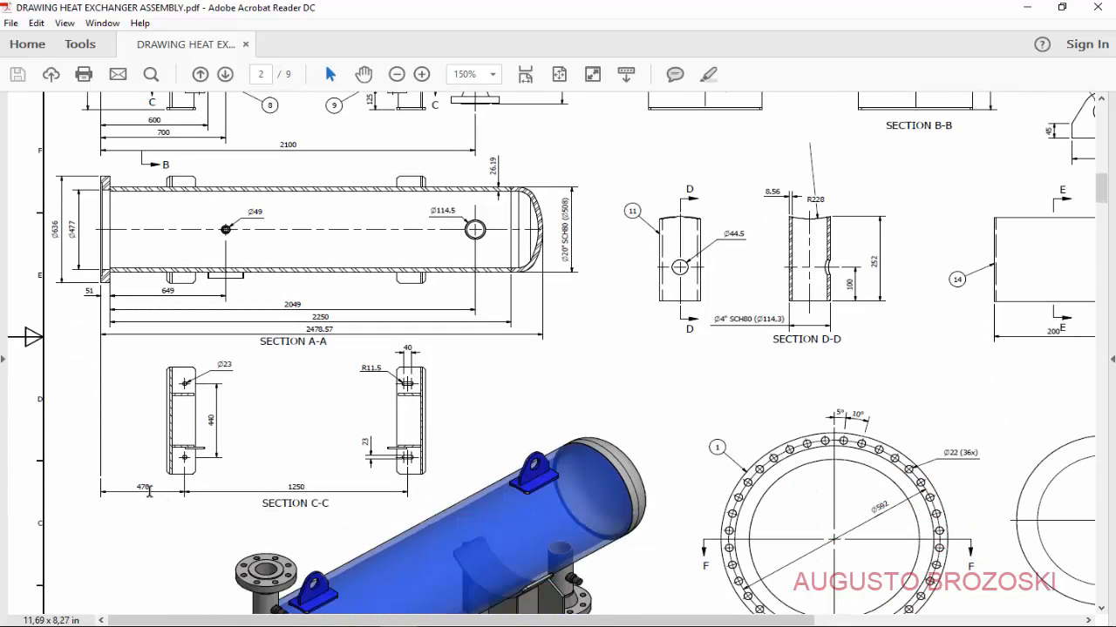
pyautogui.scroll(6, 218, 390)
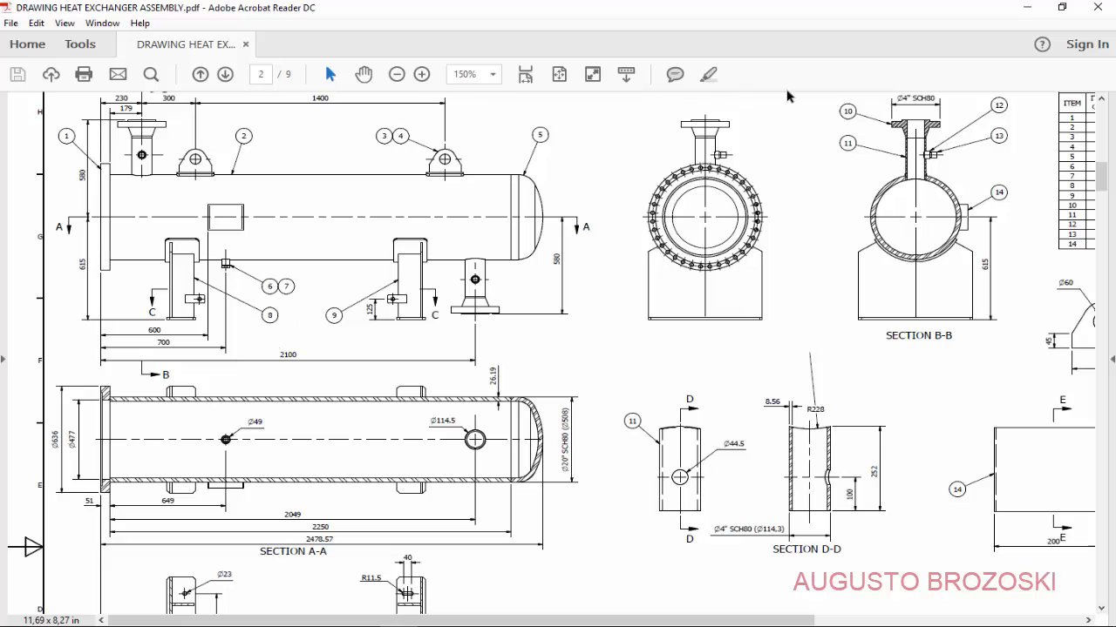
pyautogui.click(1029, 9)
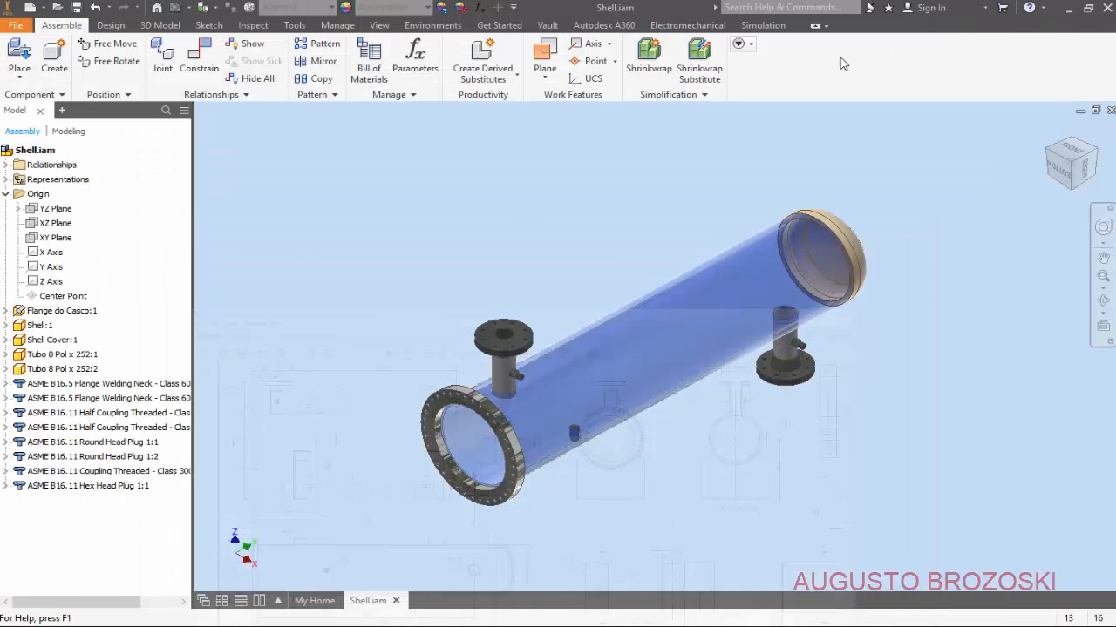
# Step: Place one Support Saddle Fix.iam subassembly from the workspace beneath the shell, near the flanged end
pyautogui.click(23, 54)
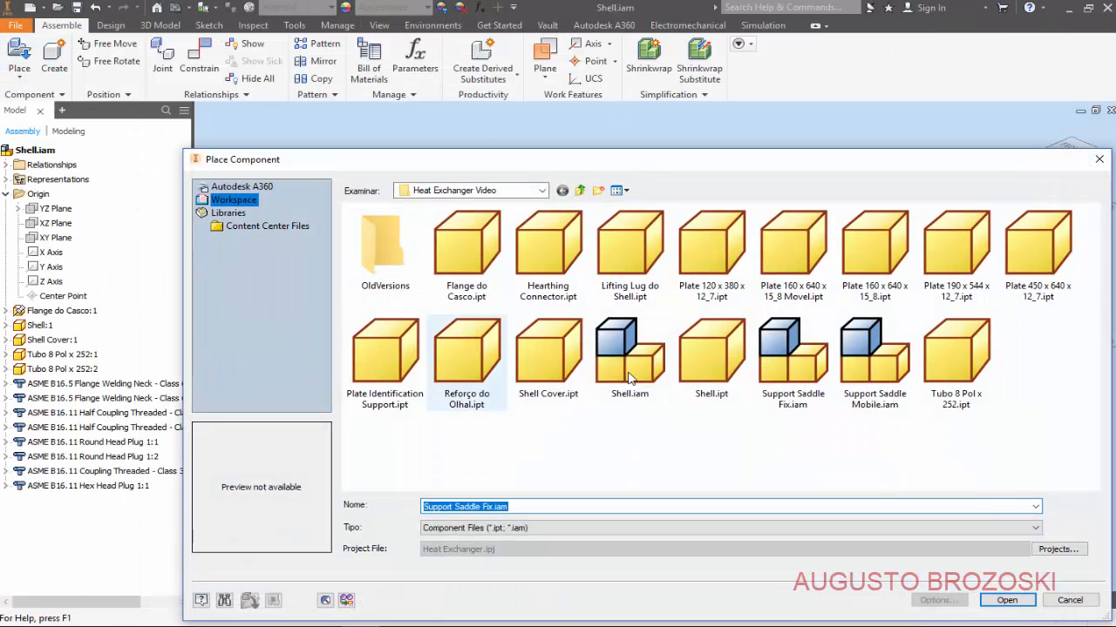
pyautogui.click(795, 372)
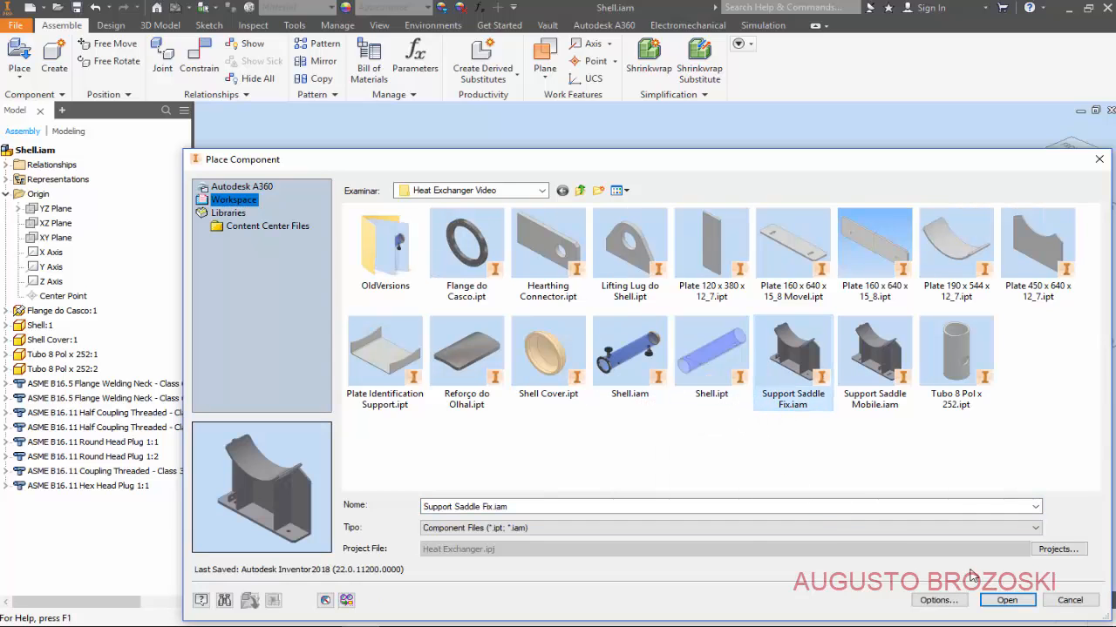
pyautogui.click(1004, 600)
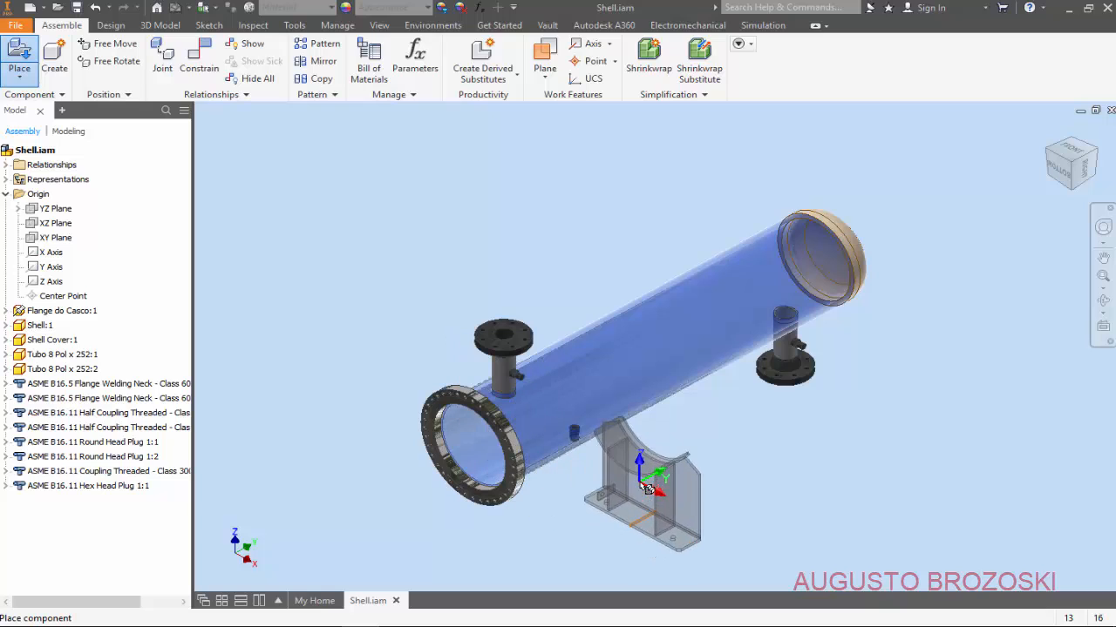
pyautogui.click(629, 491)
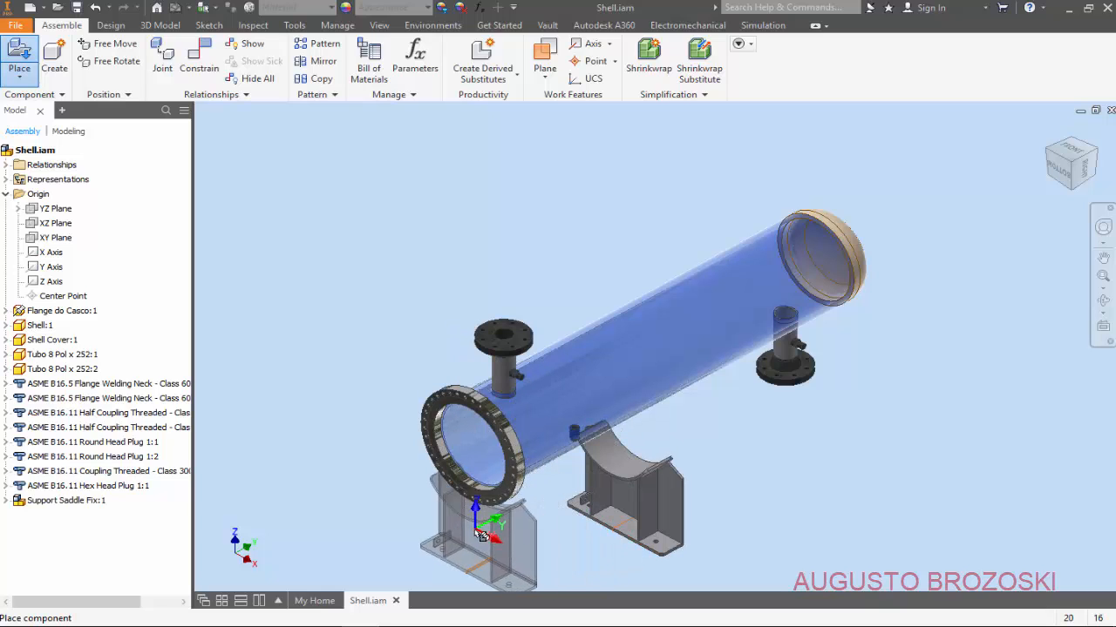
pyautogui.press('Escape')
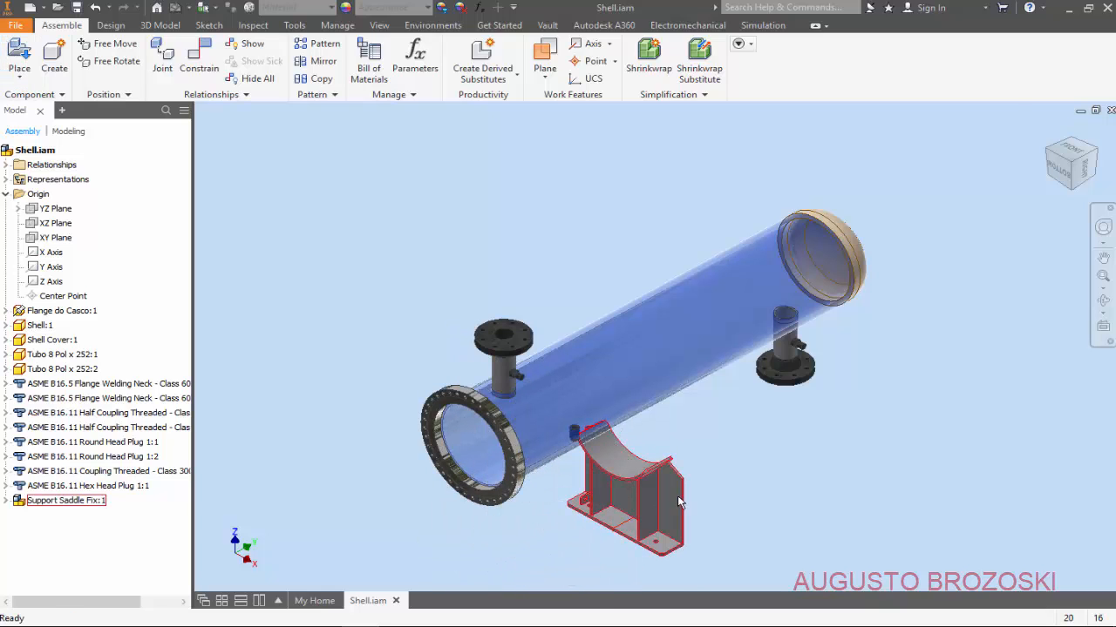
# Step: Freely rotate the support saddle so its large upright plate faces the shell's flanged end
pyautogui.scroll(4, 678, 501)
pyautogui.scroll(-2, 672, 495)
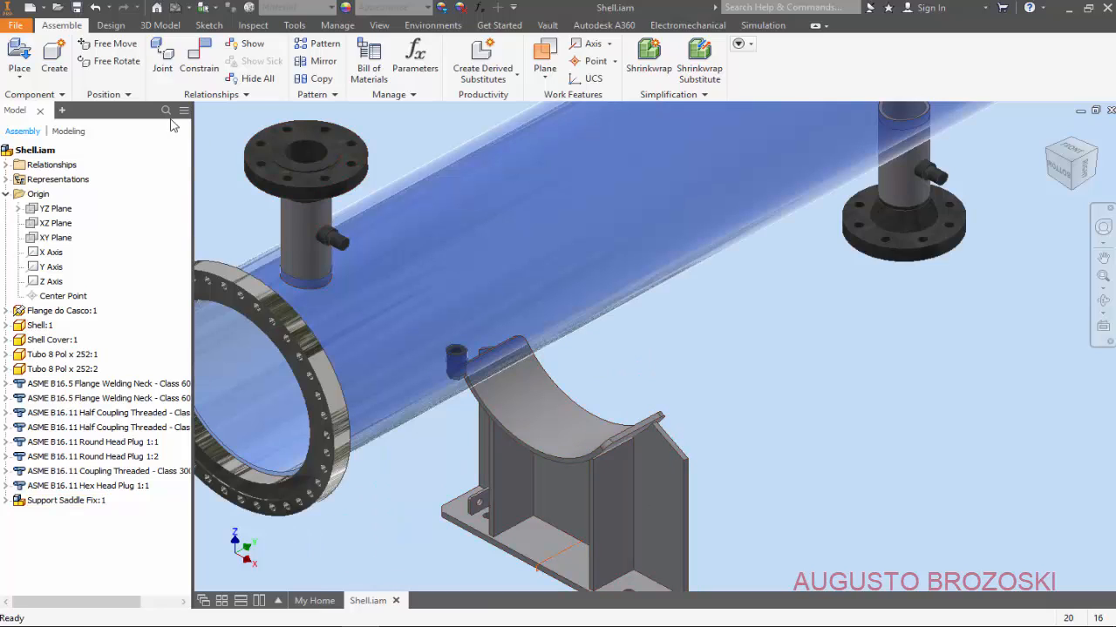
pyautogui.click(112, 61)
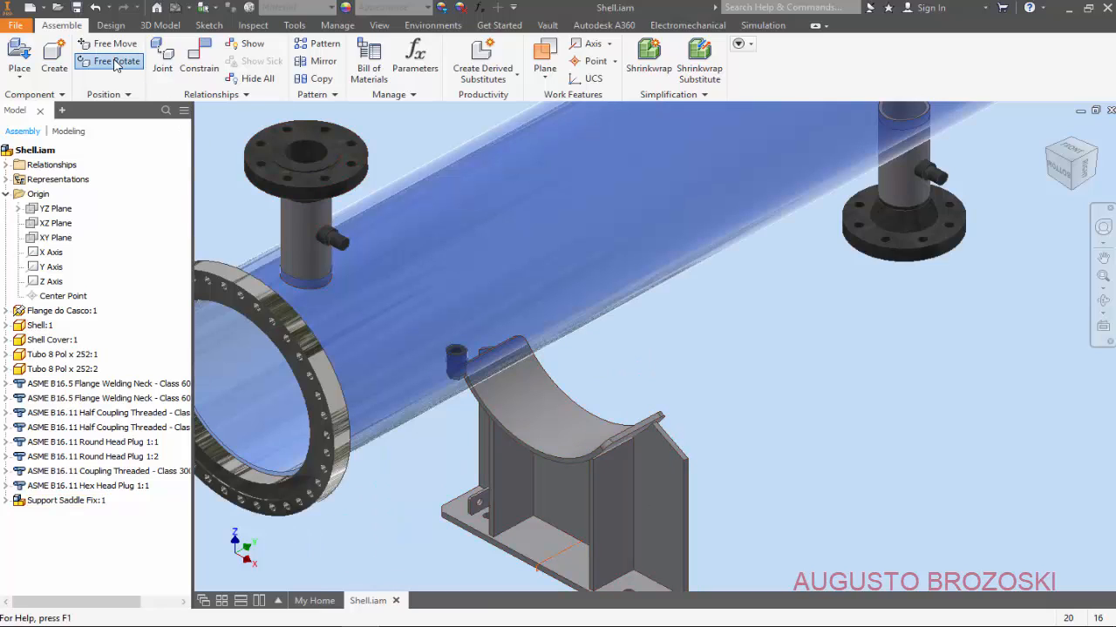
pyautogui.click(536, 437)
pyautogui.moveTo(531, 488); pyautogui.dragTo(616, 547)
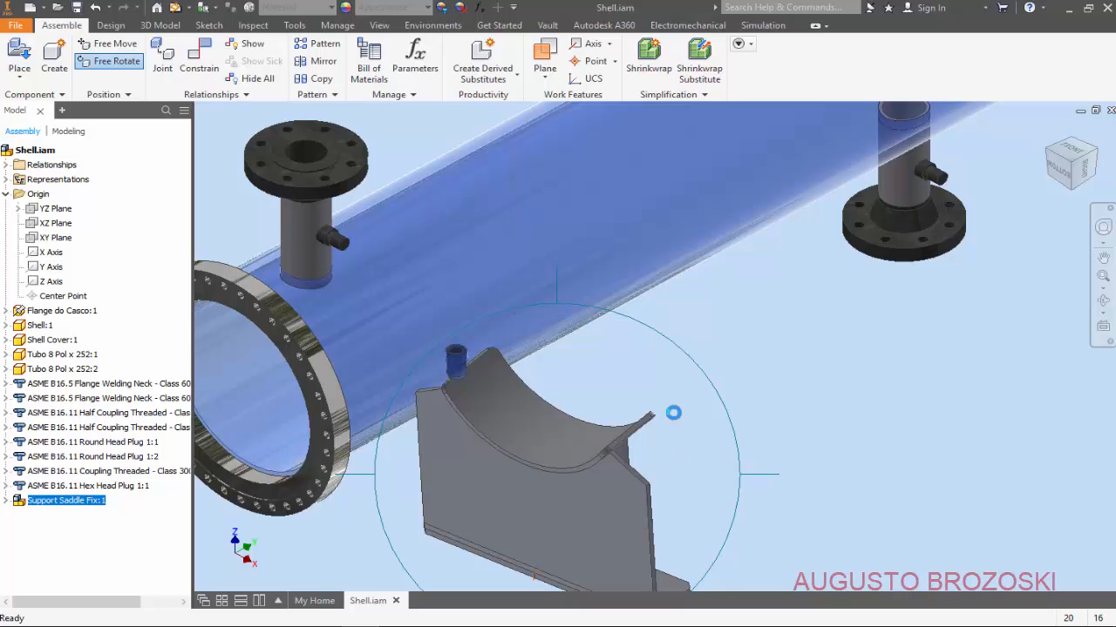
pyautogui.press('Escape')
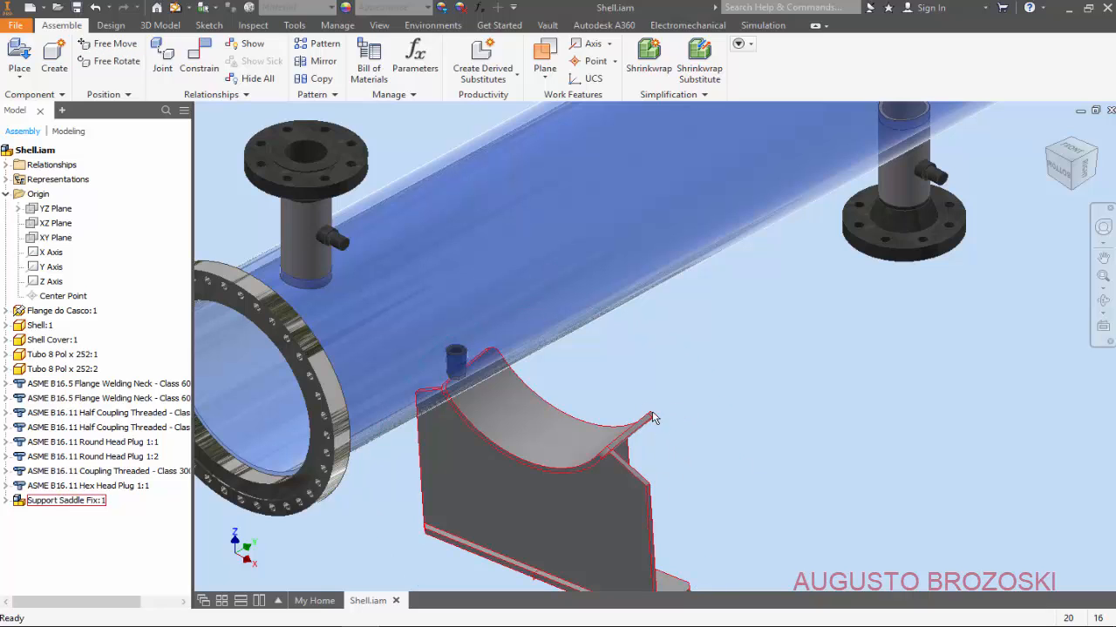
# Step: Mate the axis of the saddle's curved top plate to the shell's central axis with zero offset
pyautogui.click(204, 67)
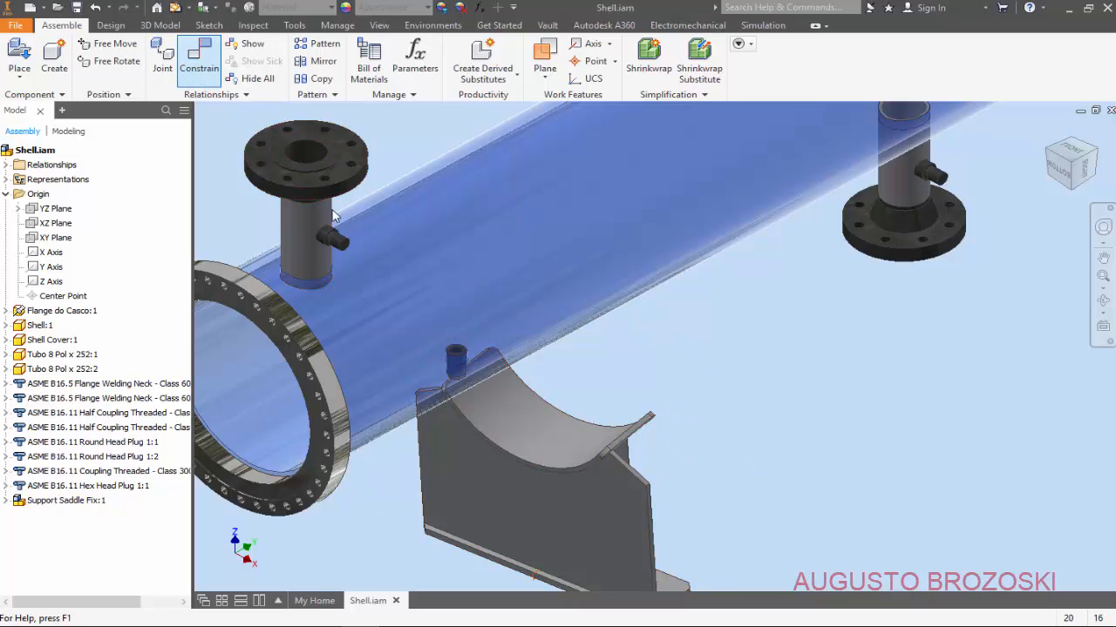
pyautogui.click(529, 436)
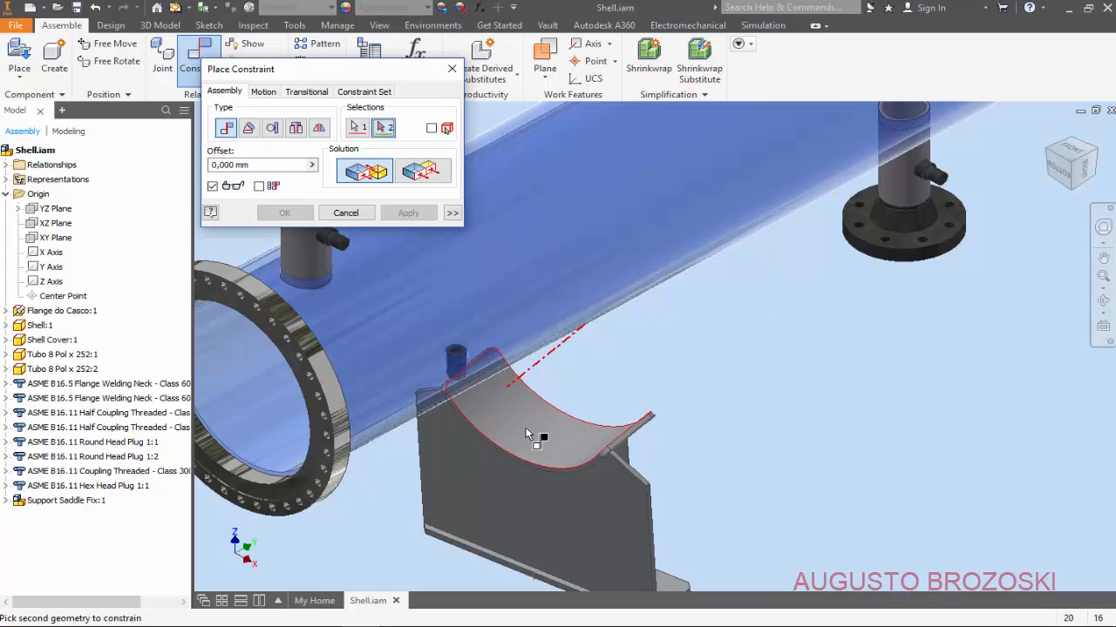
pyautogui.click(574, 267)
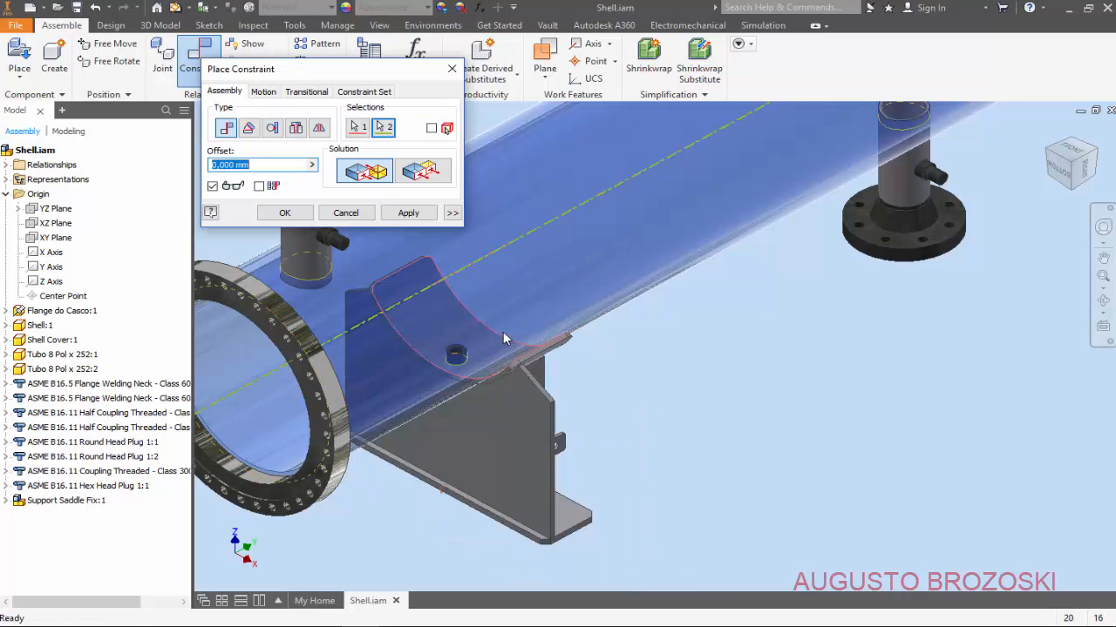
pyautogui.click(408, 213)
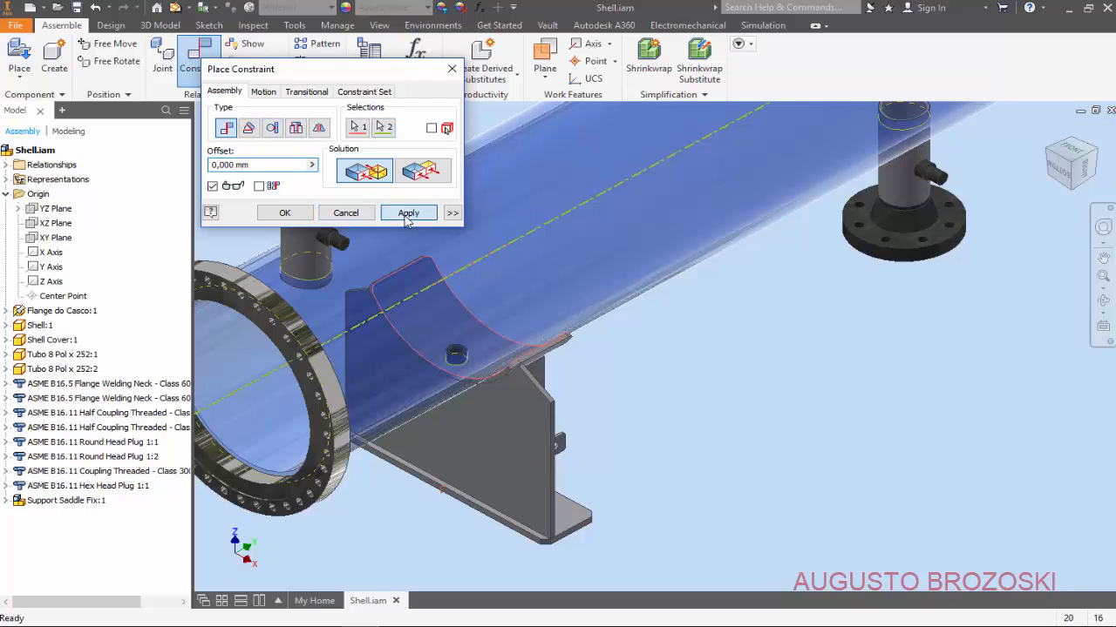
# Step: Mate the axis of the hole in the saddle's base plate to the shell flange's outer face with a -470 mm offset
pyautogui.scroll(-5, 619, 450)
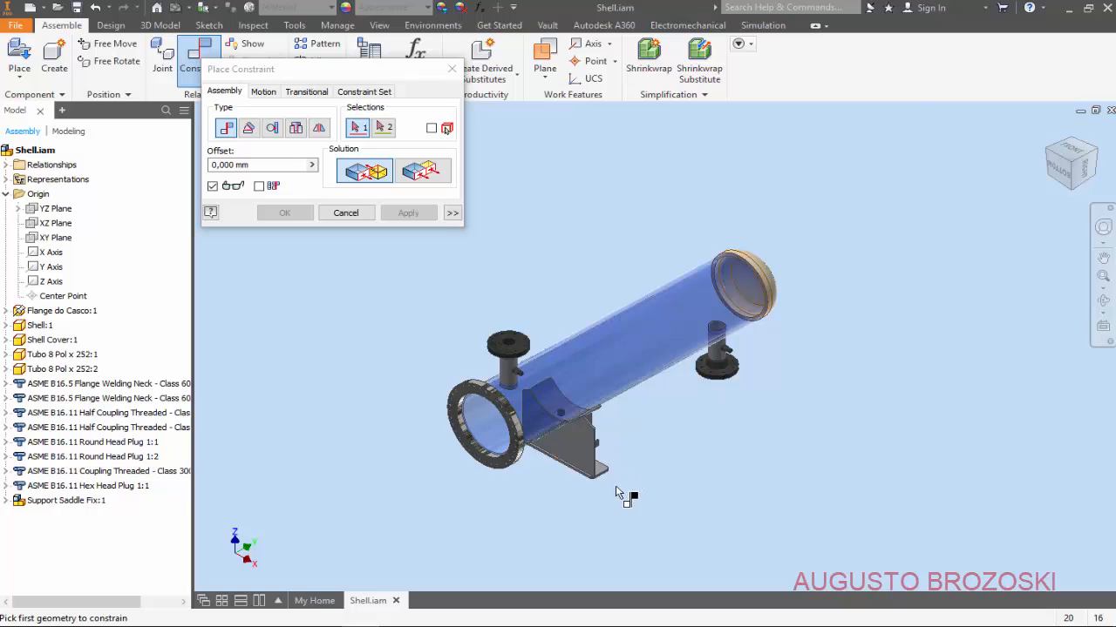
pyautogui.scroll(5, 615, 488)
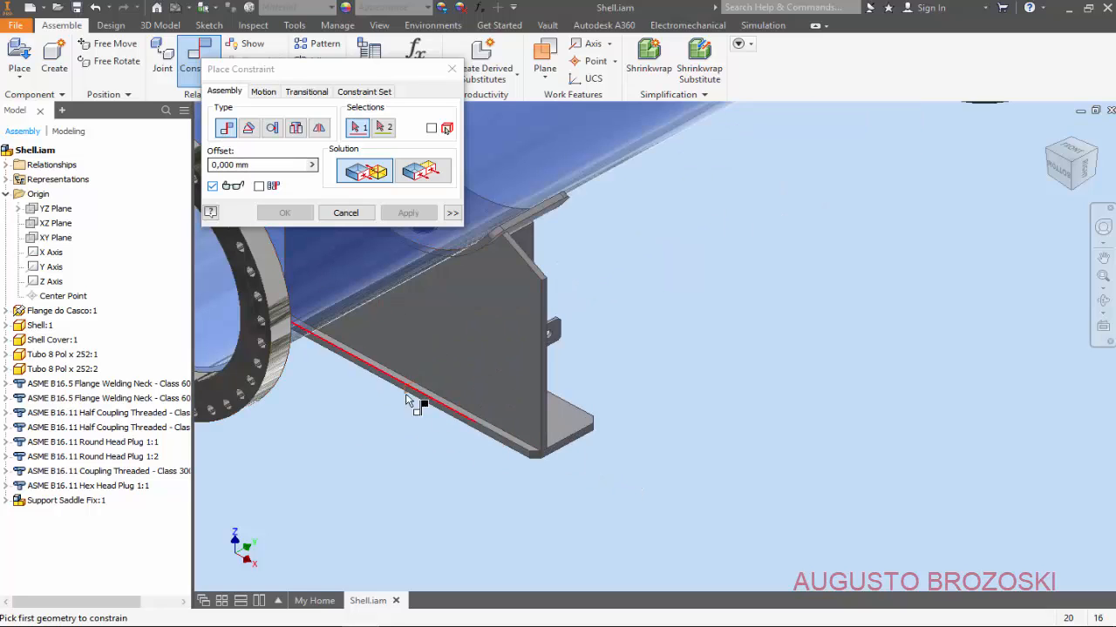
pyautogui.scroll(10, 593, 441)
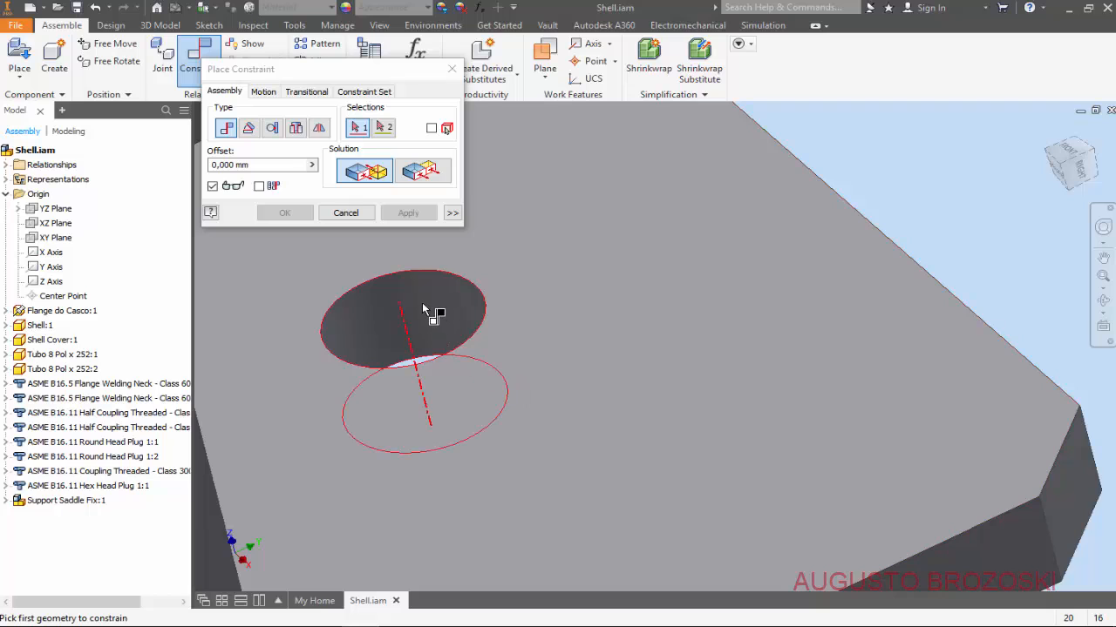
pyautogui.click(422, 309)
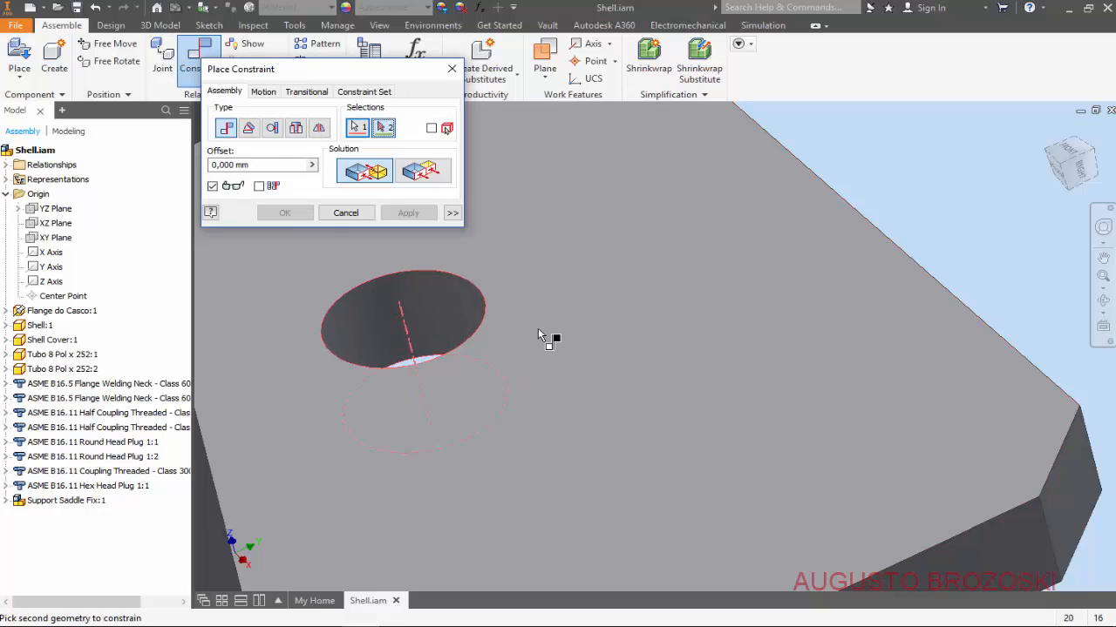
pyautogui.scroll(-8, 552, 337)
pyautogui.scroll(8, 514, 354)
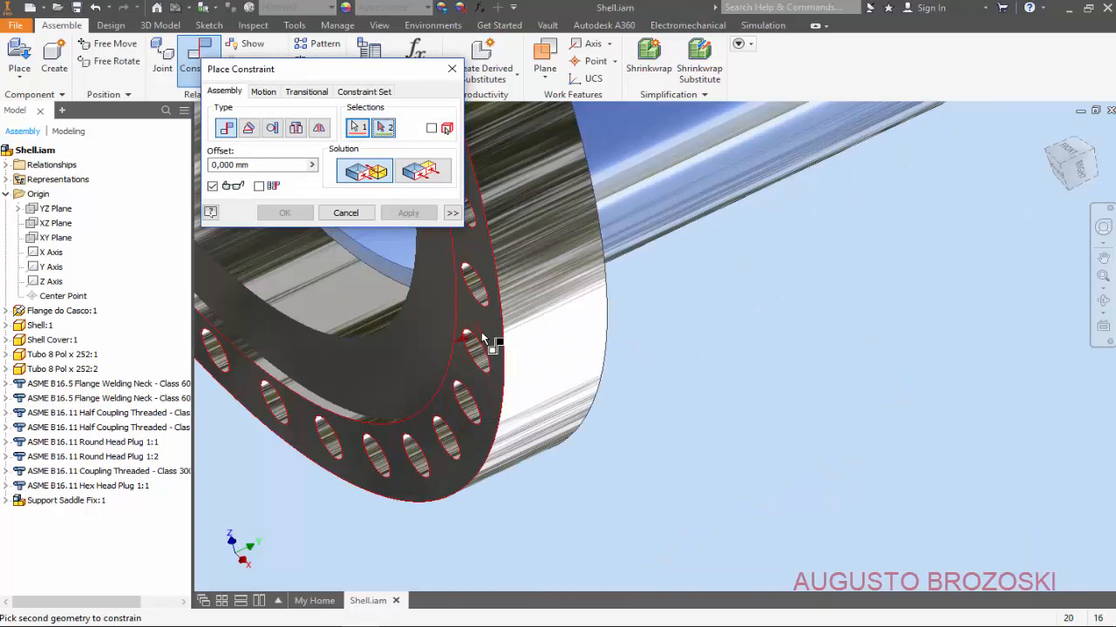
pyautogui.click(485, 399)
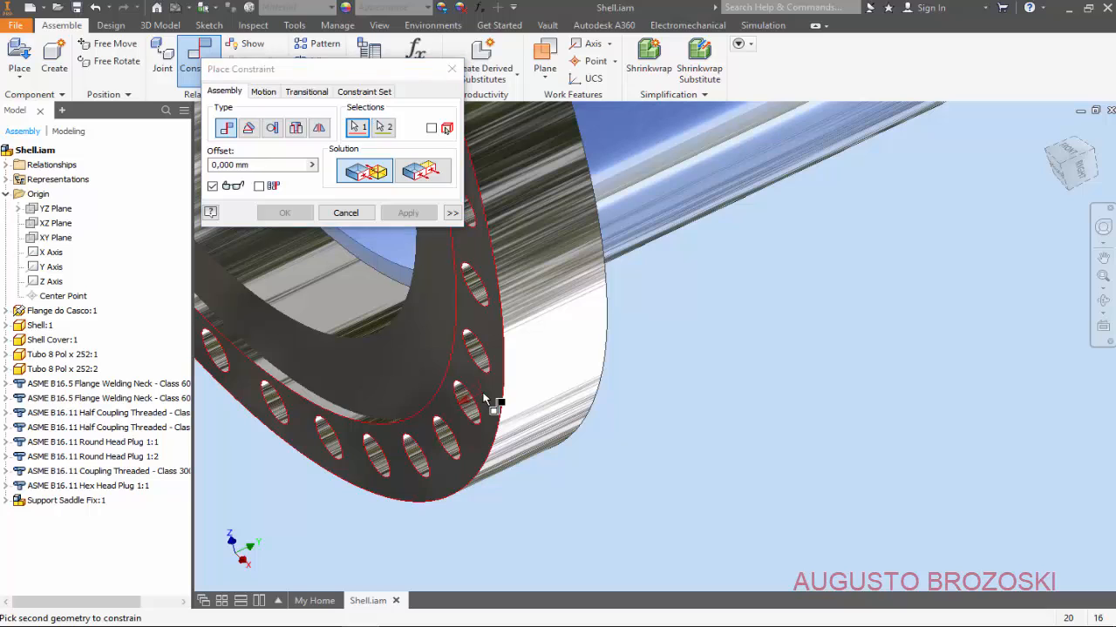
pyautogui.scroll(-8, 493, 362)
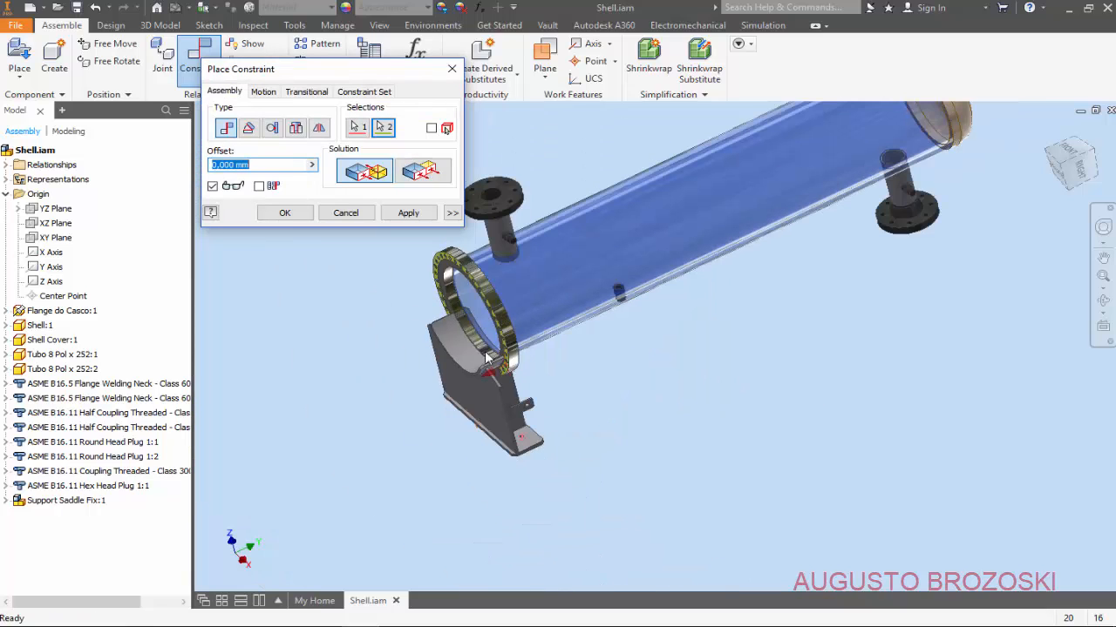
pyautogui.click(214, 165)
pyautogui.write('47')
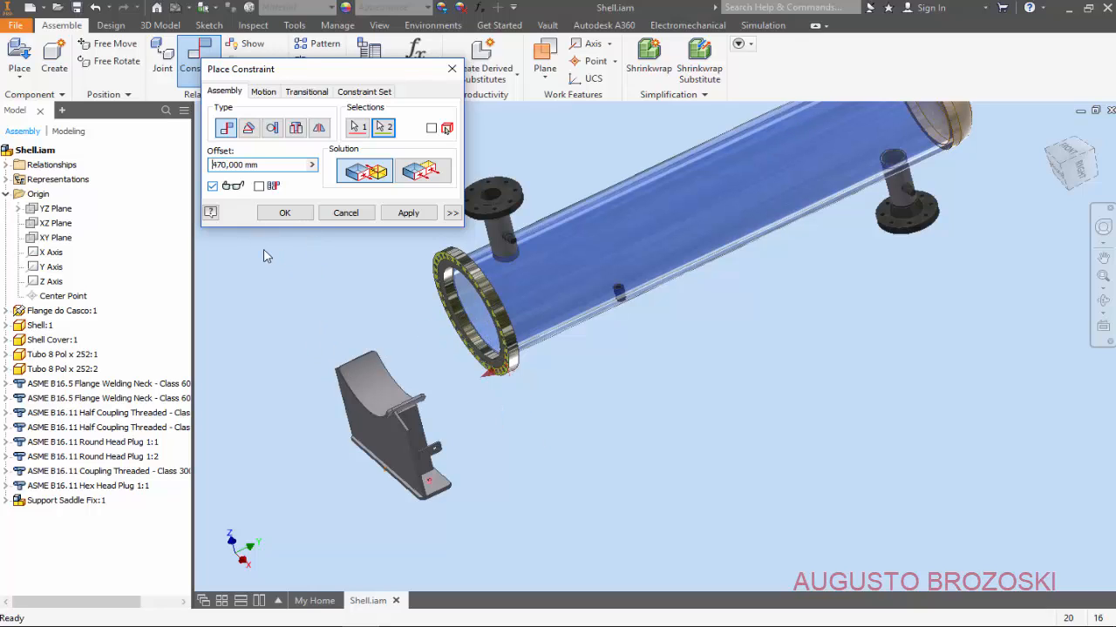
pyautogui.write('-')
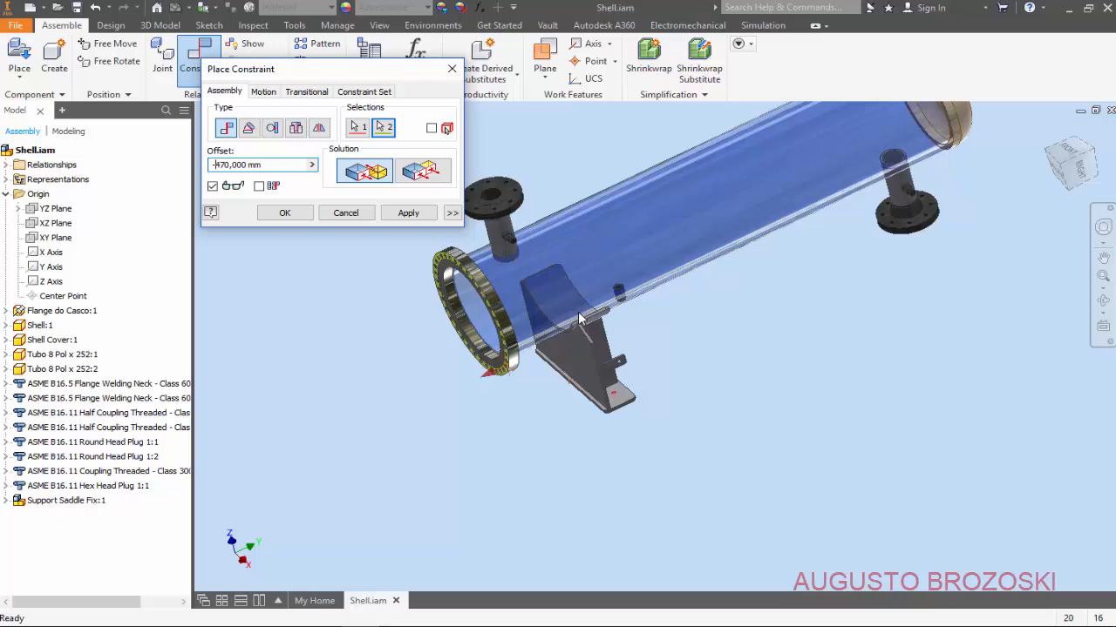
pyautogui.click(407, 216)
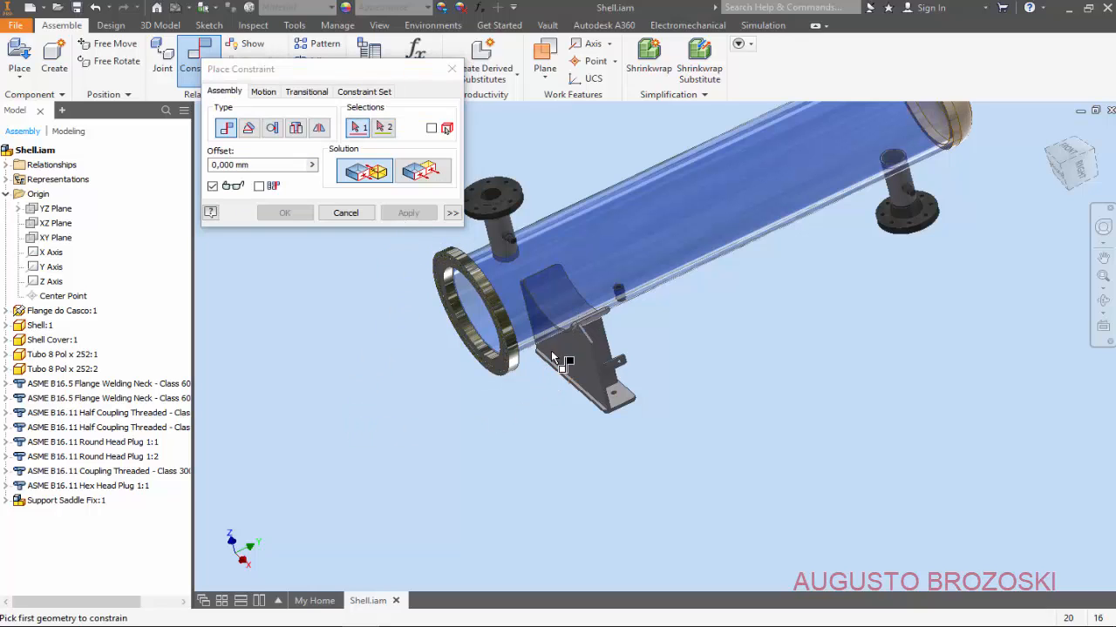
# Step: Mate the support saddle's YZ origin plane to the assembly's YZ origin plane with zero offset
pyautogui.click(7, 501)
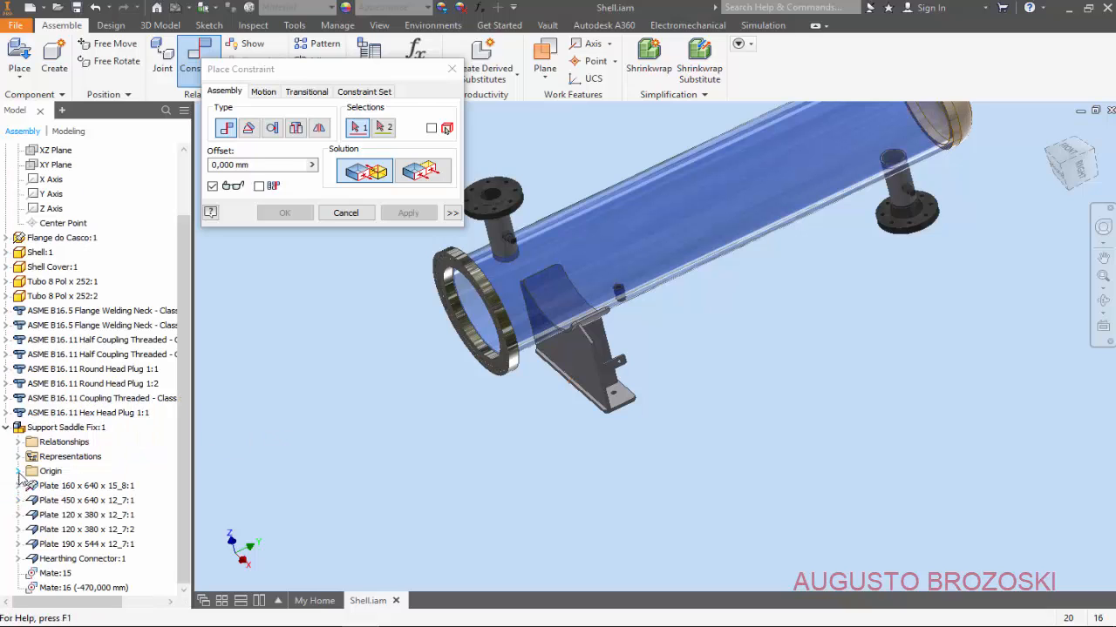
pyautogui.click(18, 472)
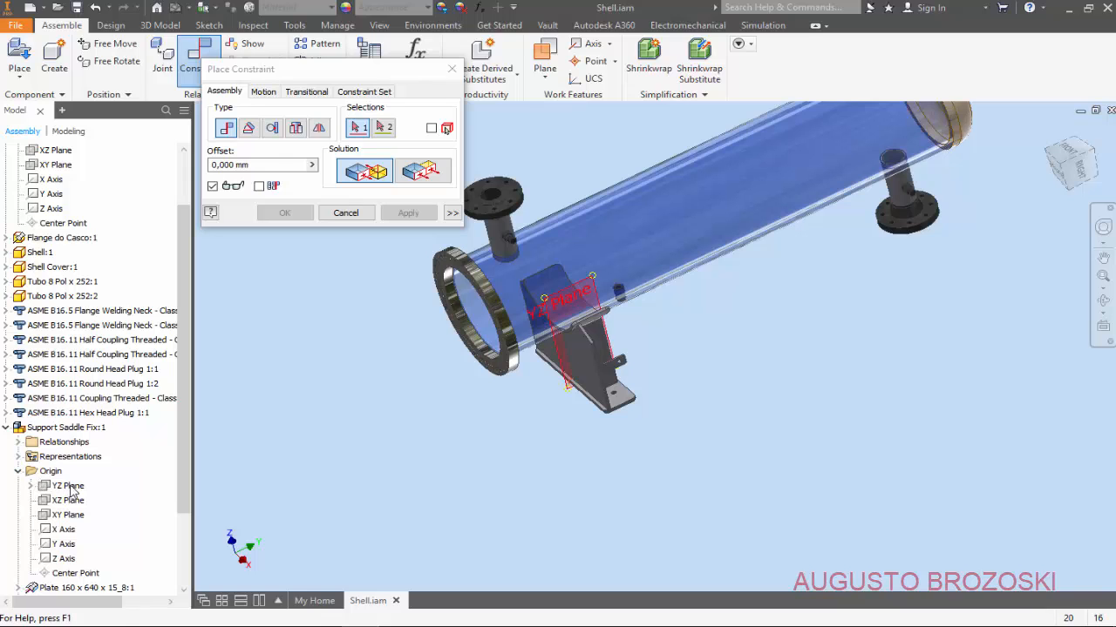
pyautogui.scroll(-5, 534, 324)
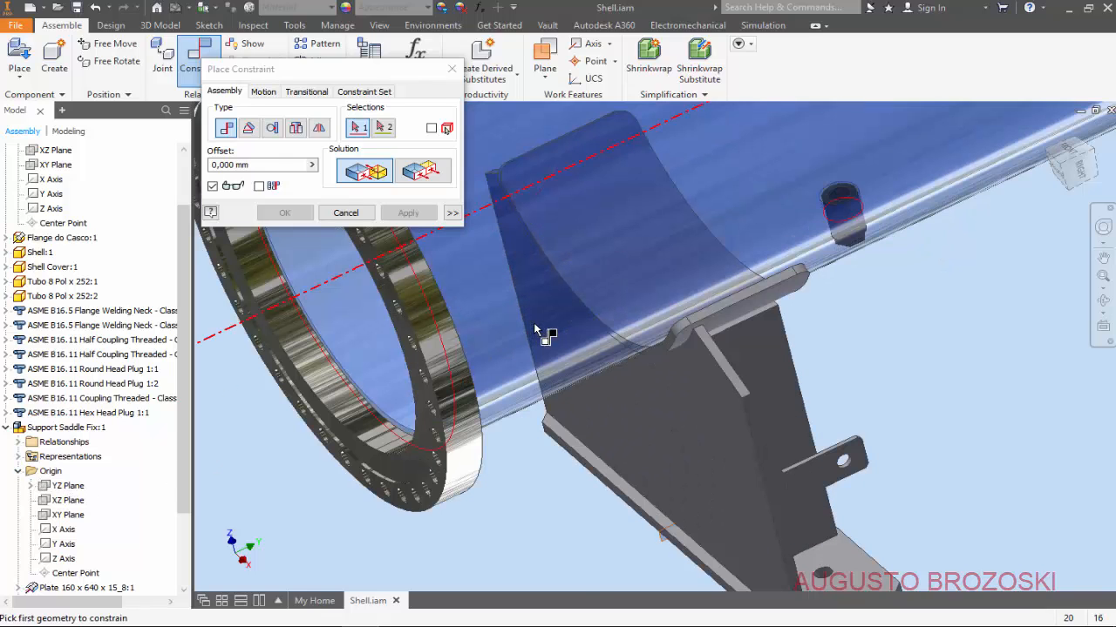
pyautogui.click(78, 489)
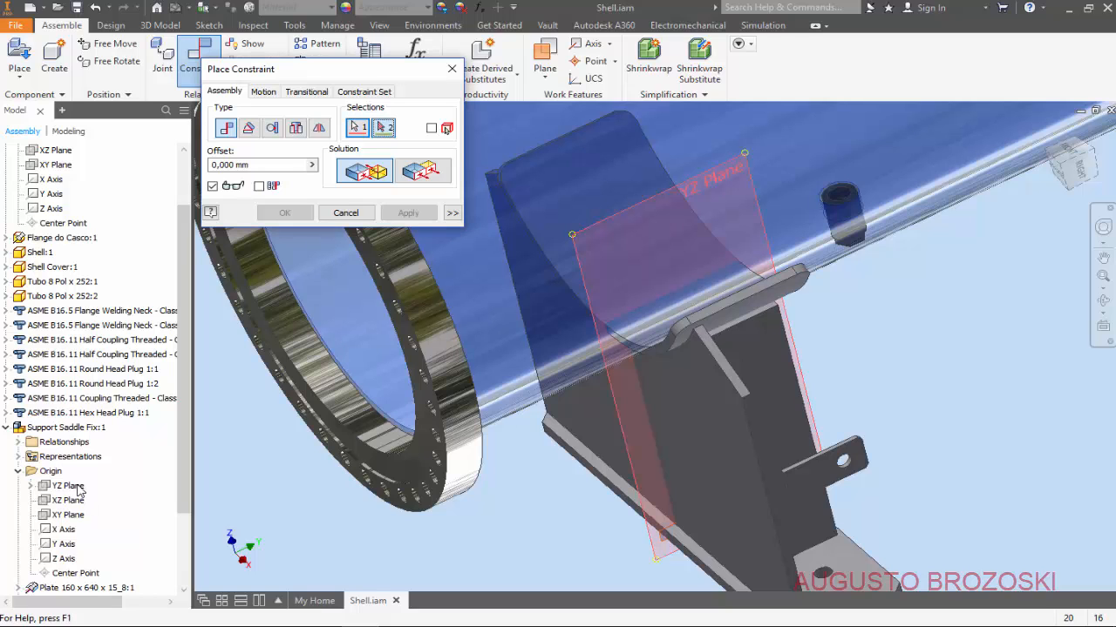
pyautogui.scroll(5, 493, 475)
pyautogui.scroll(2, 62, 248)
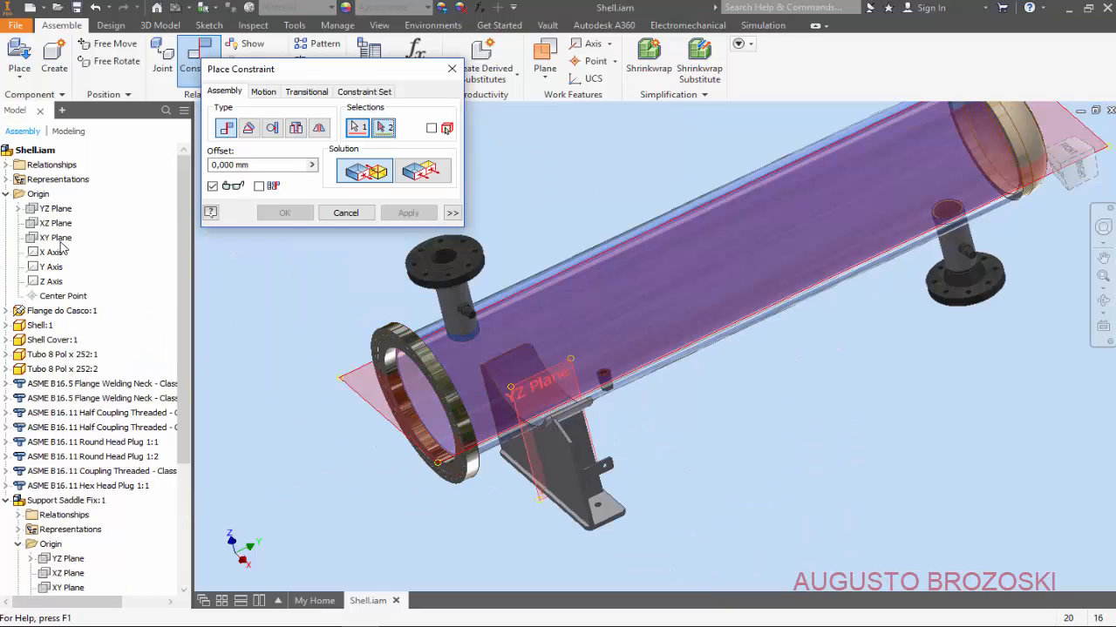
pyautogui.click(53, 210)
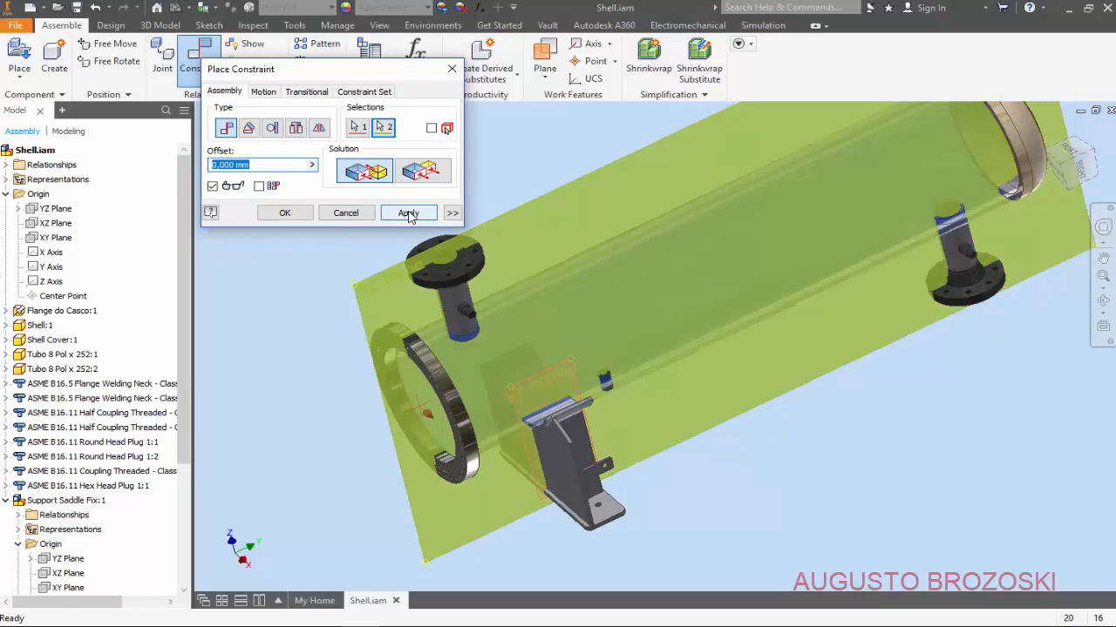
pyautogui.click(408, 213)
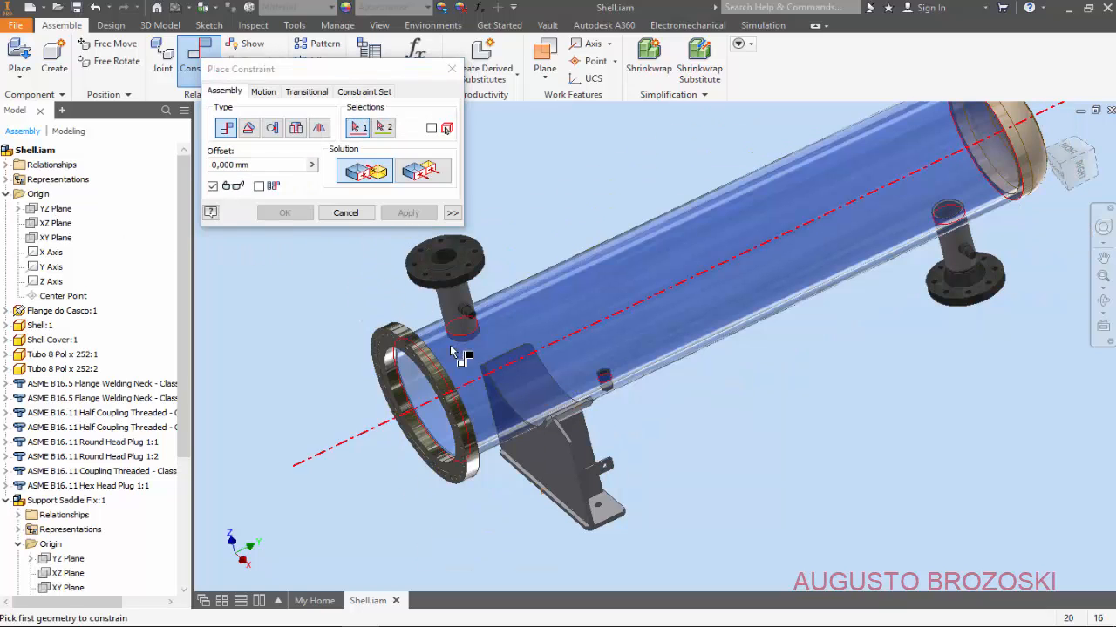
# Step: Place one Support Saddle Mobile.iam component in the assembly near the nozzle at the shell's covered end
pyautogui.click(348, 215)
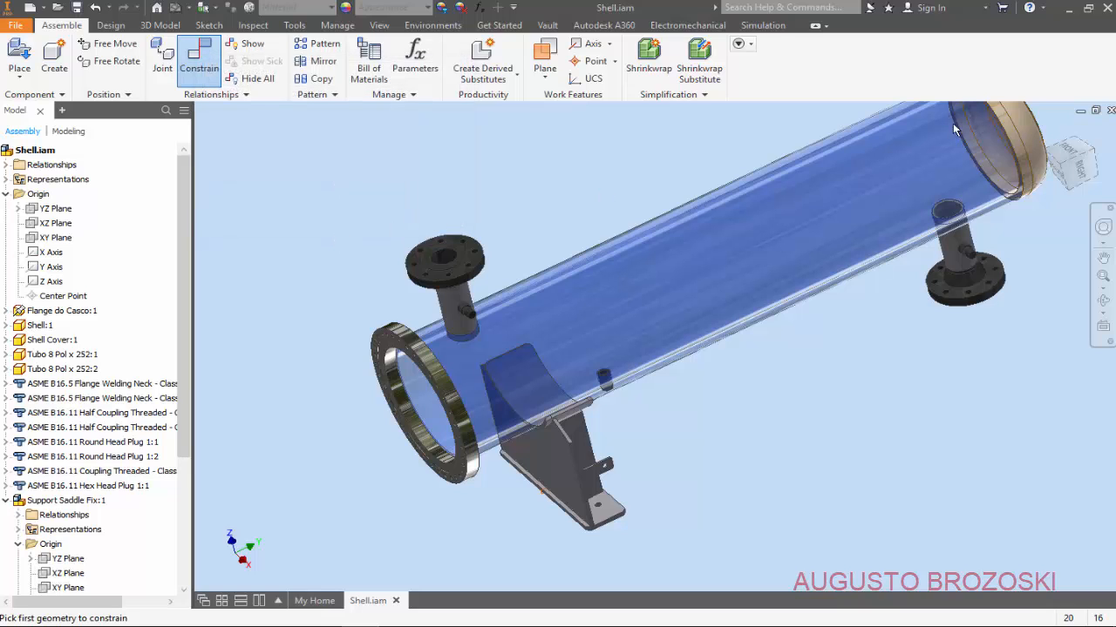
pyautogui.click(1051, 131)
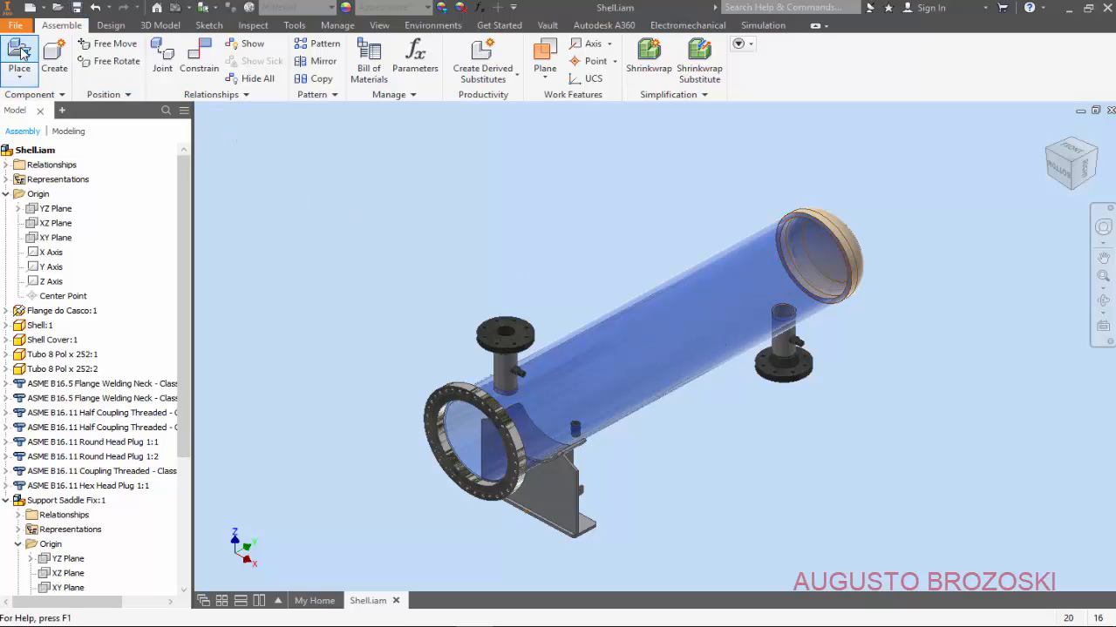
pyautogui.press('p')
pyautogui.click(876, 367)
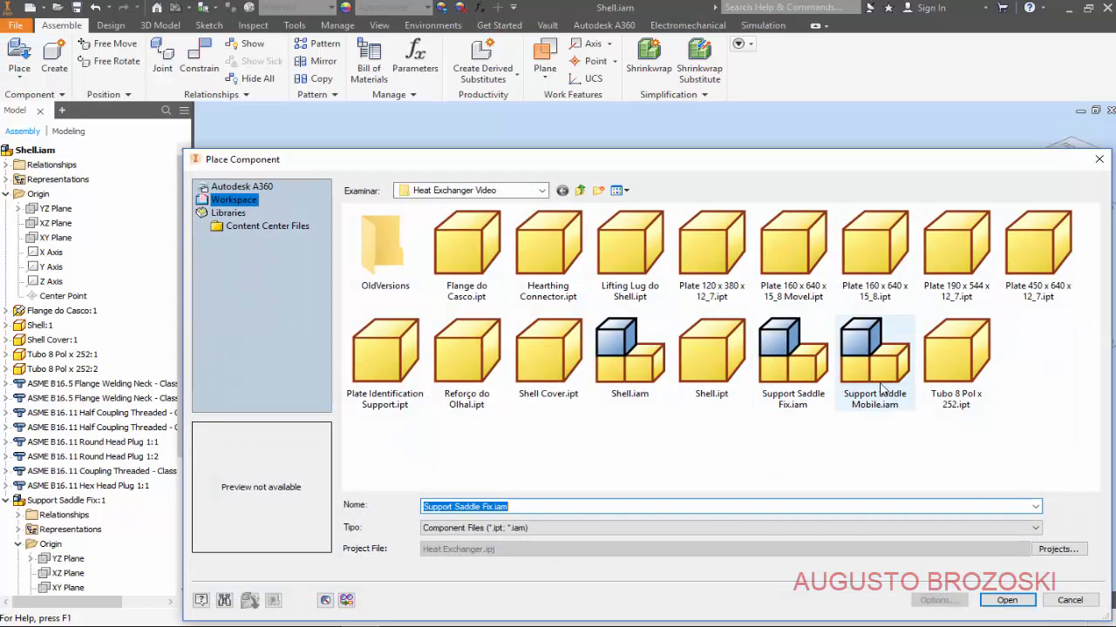
pyautogui.click(1006, 600)
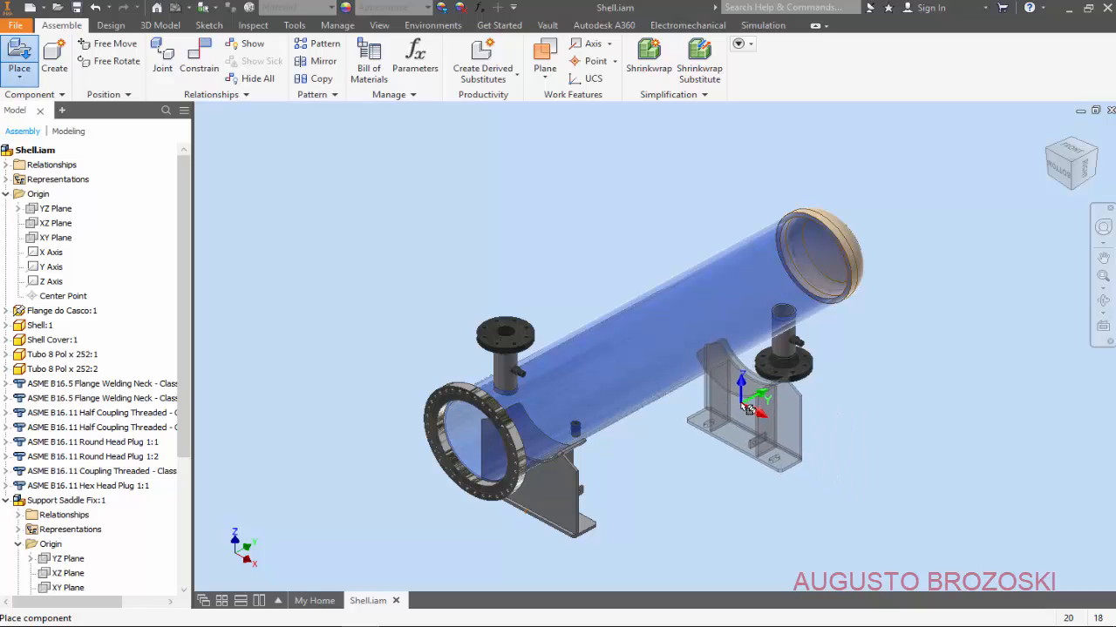
pyautogui.click(747, 408)
pyautogui.press('Escape')
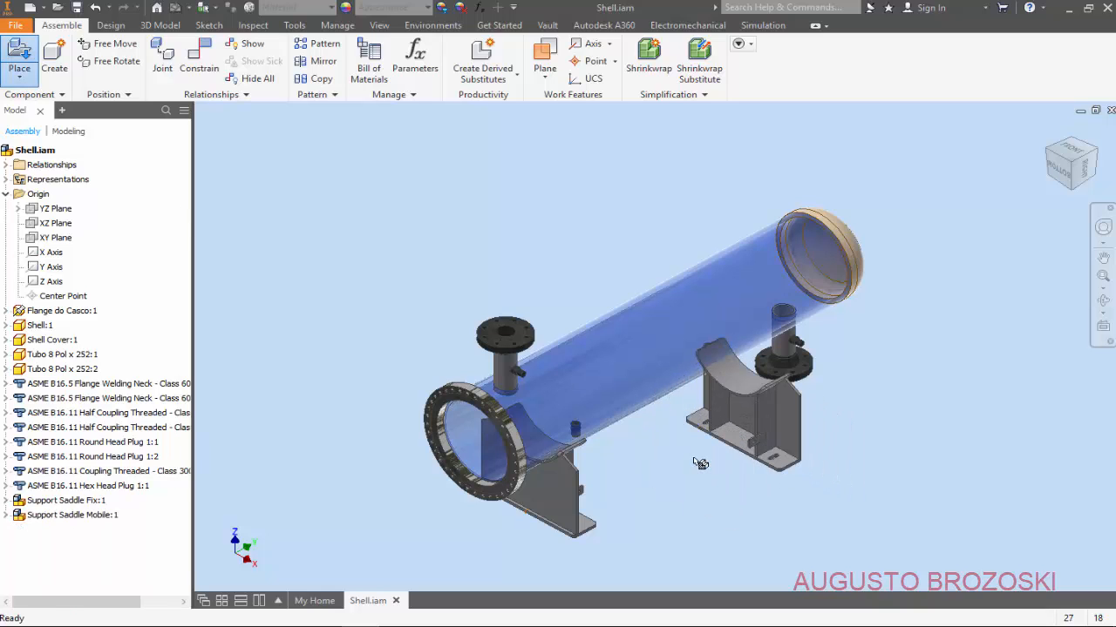
# Step: Mate the axis of the mobile saddle's curved top plate to the shell's central axis with zero offset
pyautogui.scroll(3, 760, 455)
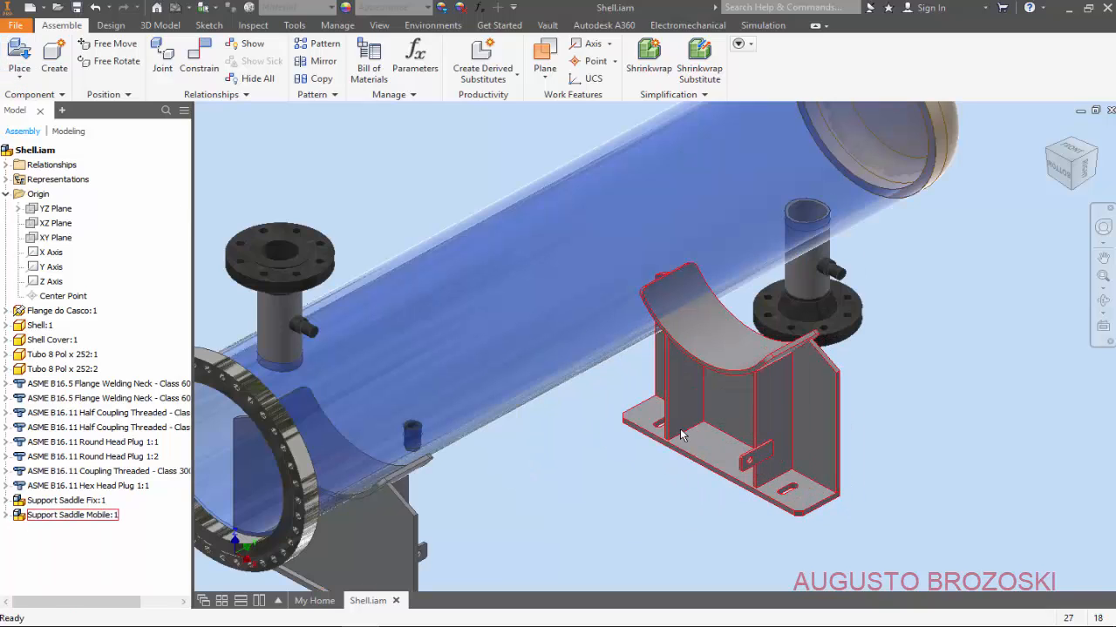
pyautogui.click(199, 54)
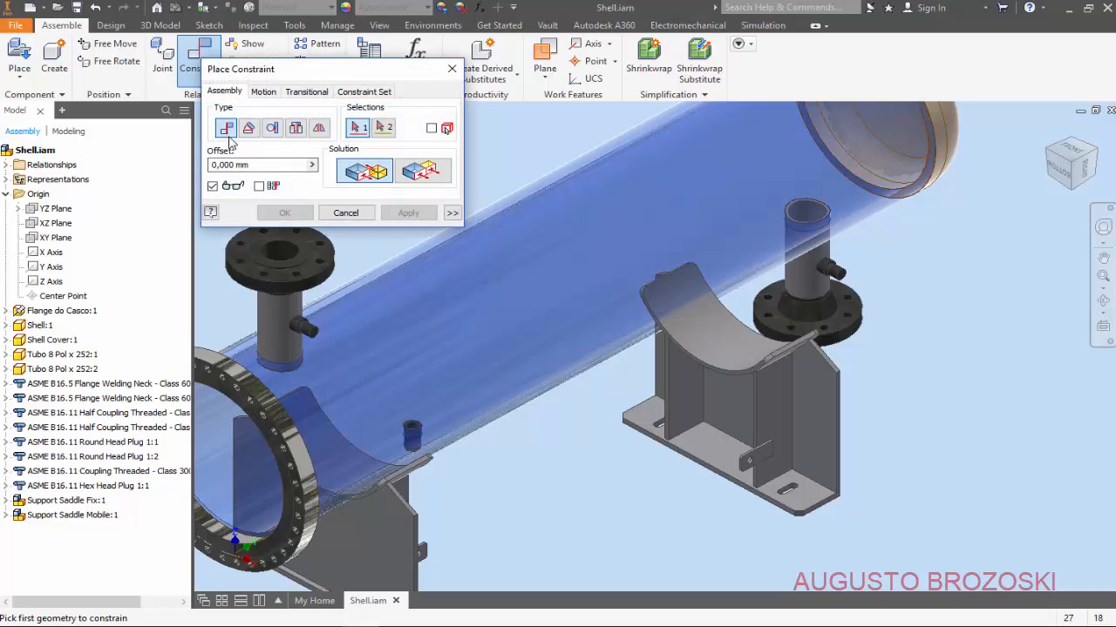
pyautogui.click(719, 338)
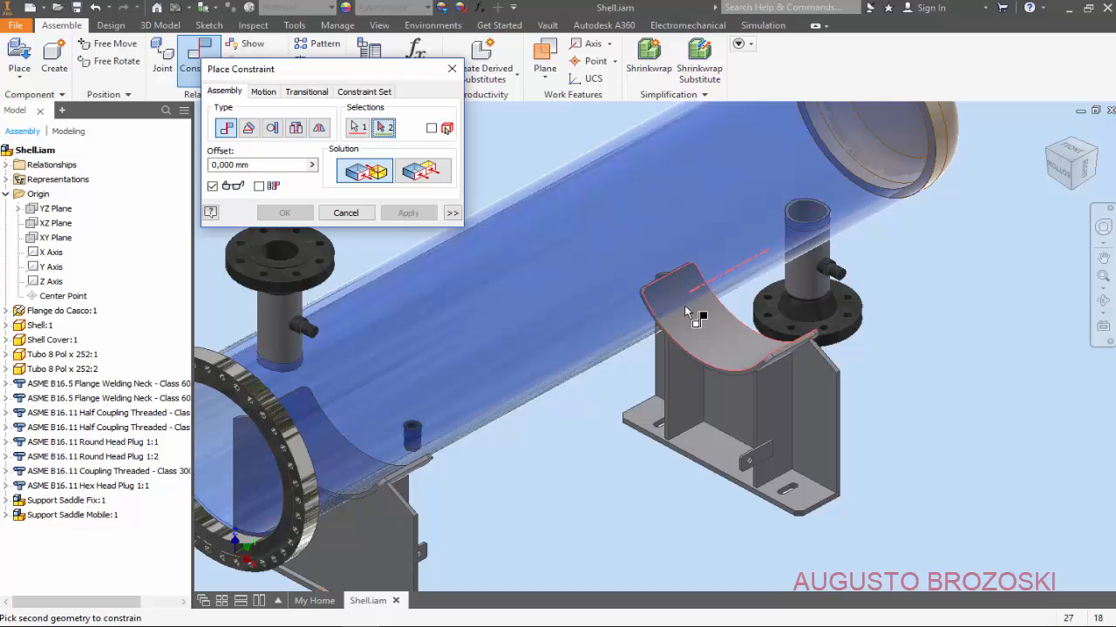
pyautogui.click(633, 213)
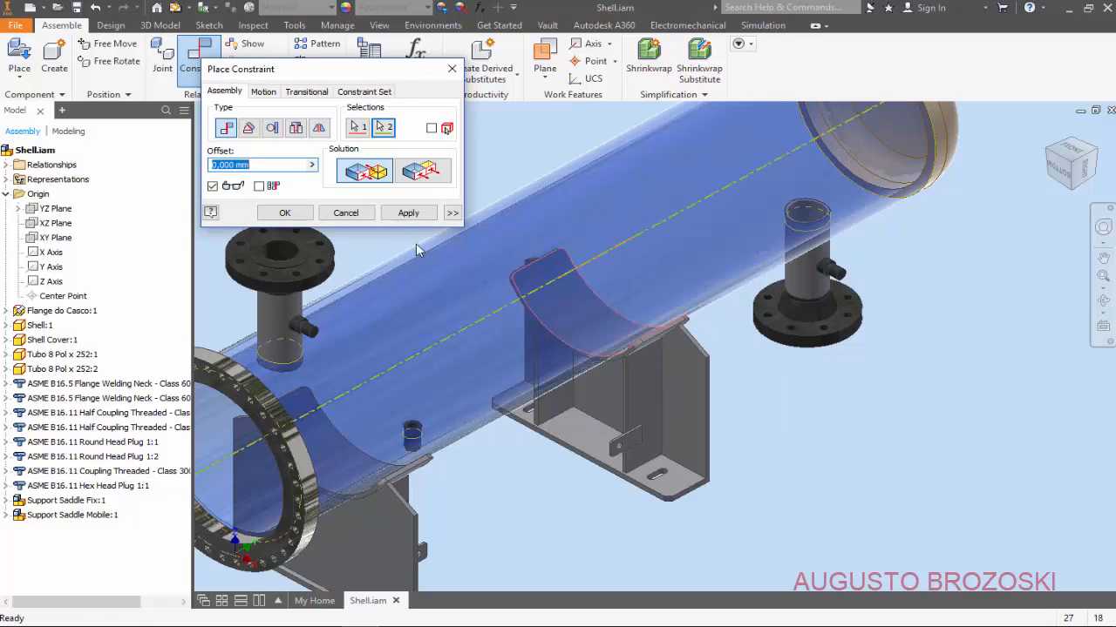
pyautogui.click(407, 212)
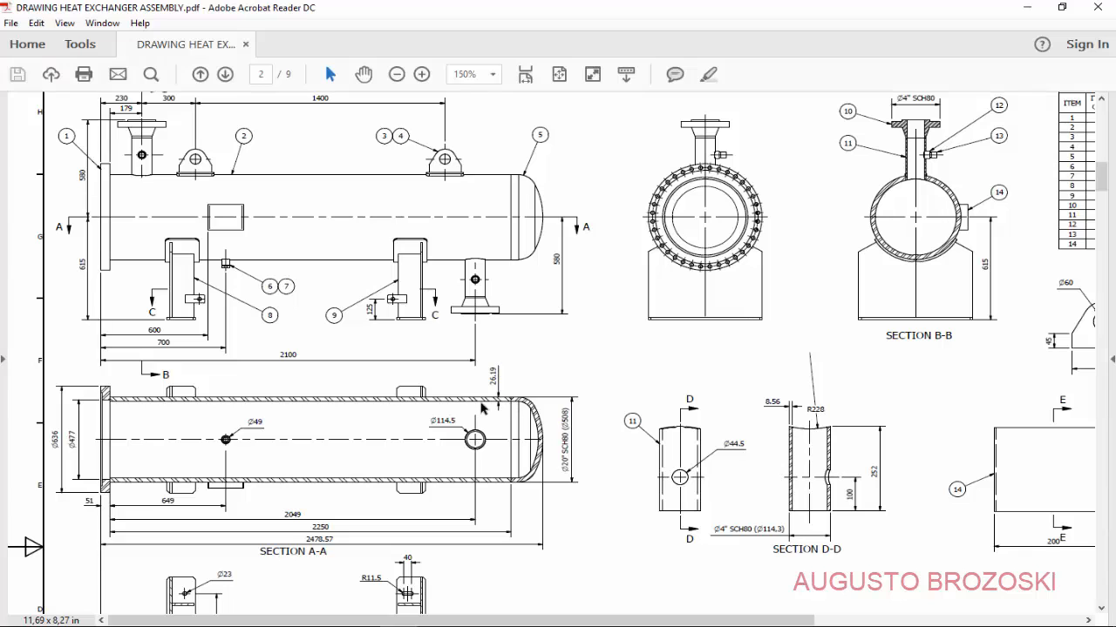
# Step: Switch to the drawing PDF and check the saddle spacing in Section C-C and the base plate hole dimensions
pyautogui.scroll(-6, 373, 354)
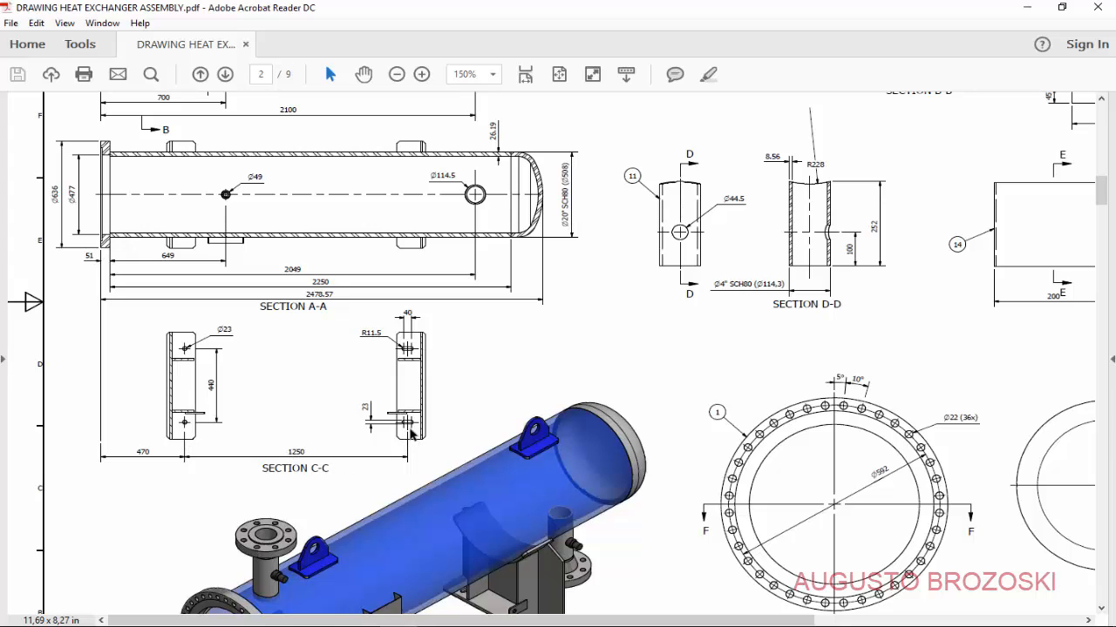
pyautogui.hotkey('alt', 'Tab')
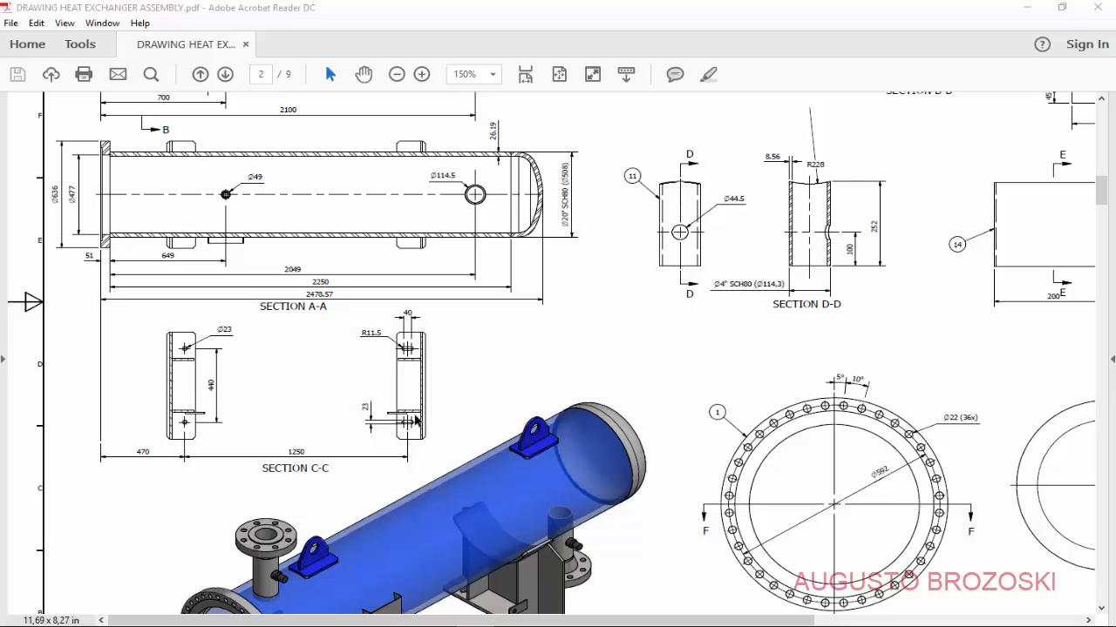
pyautogui.scroll(-15, 402, 445)
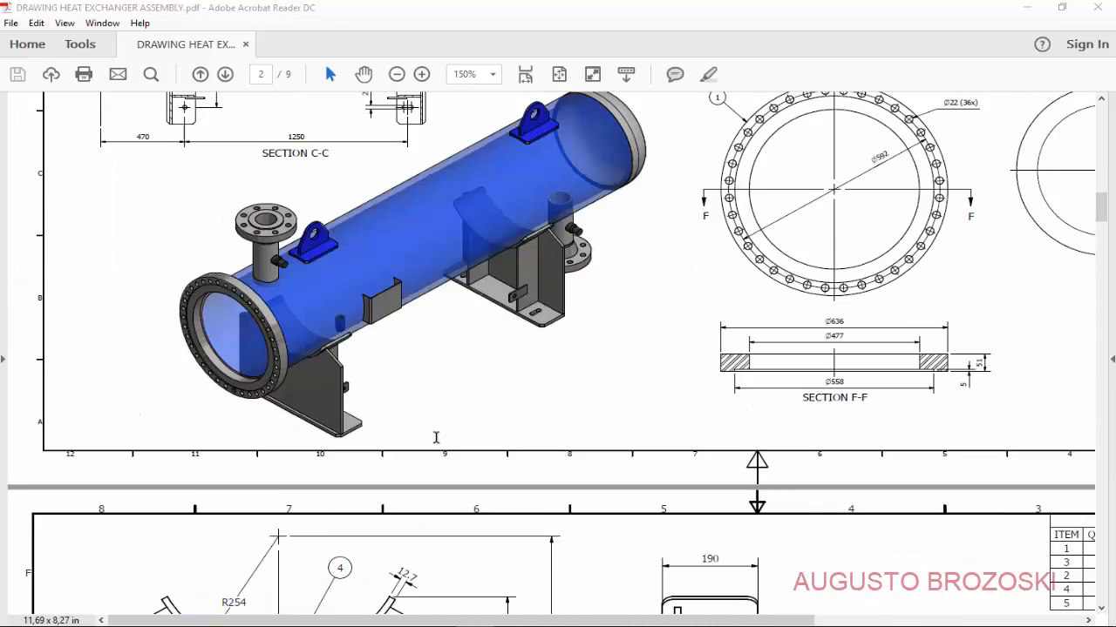
pyautogui.scroll(-1, 436, 430)
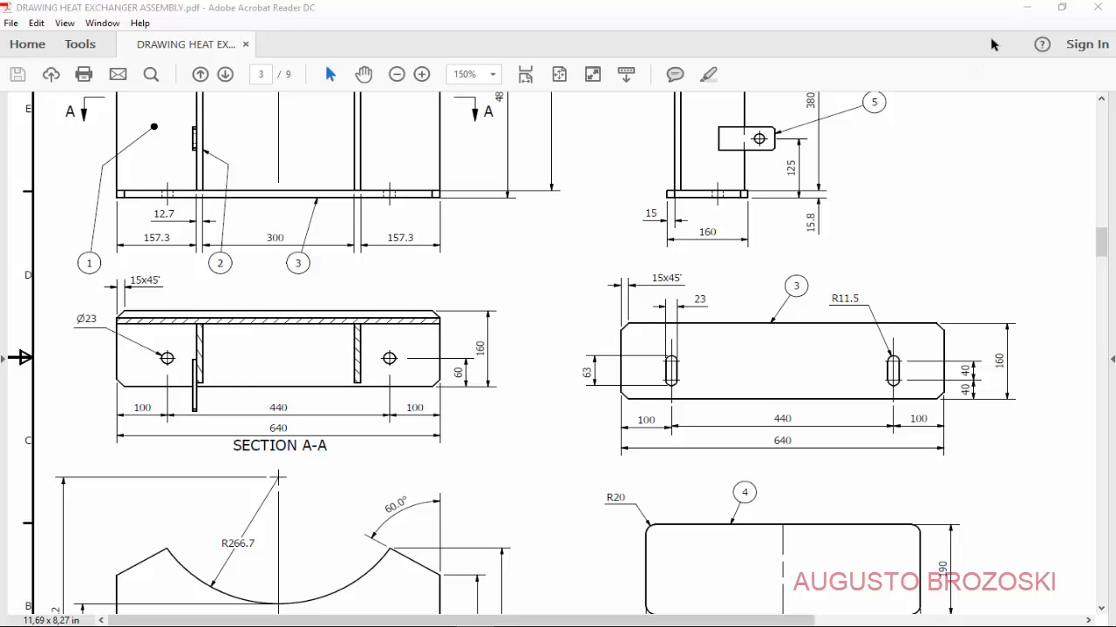
pyautogui.scroll(10, 343, 449)
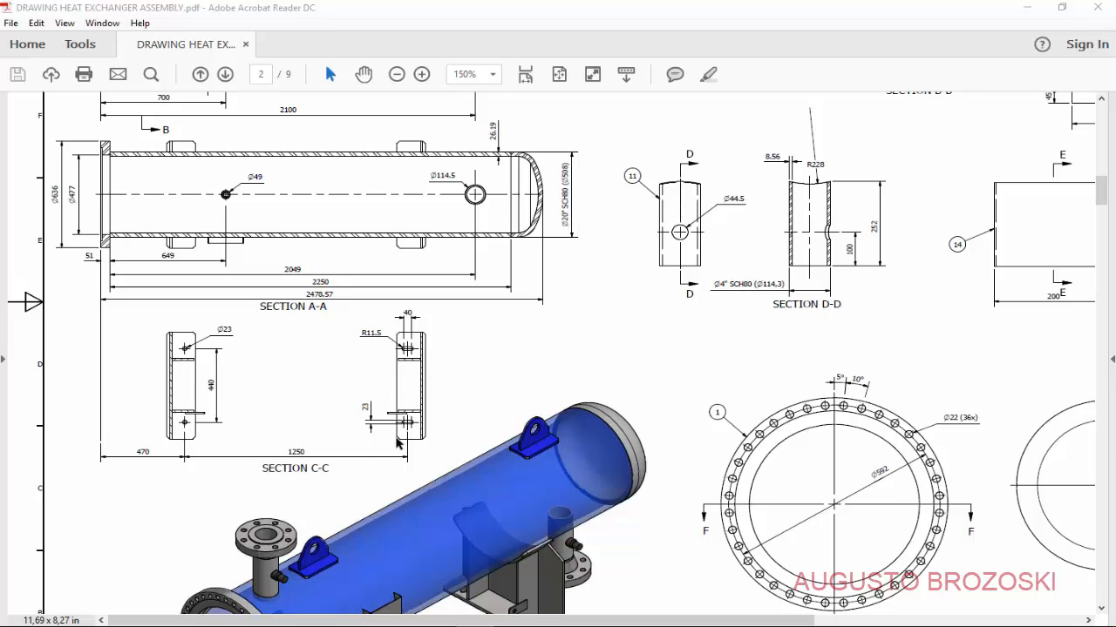
pyautogui.click(1026, 7)
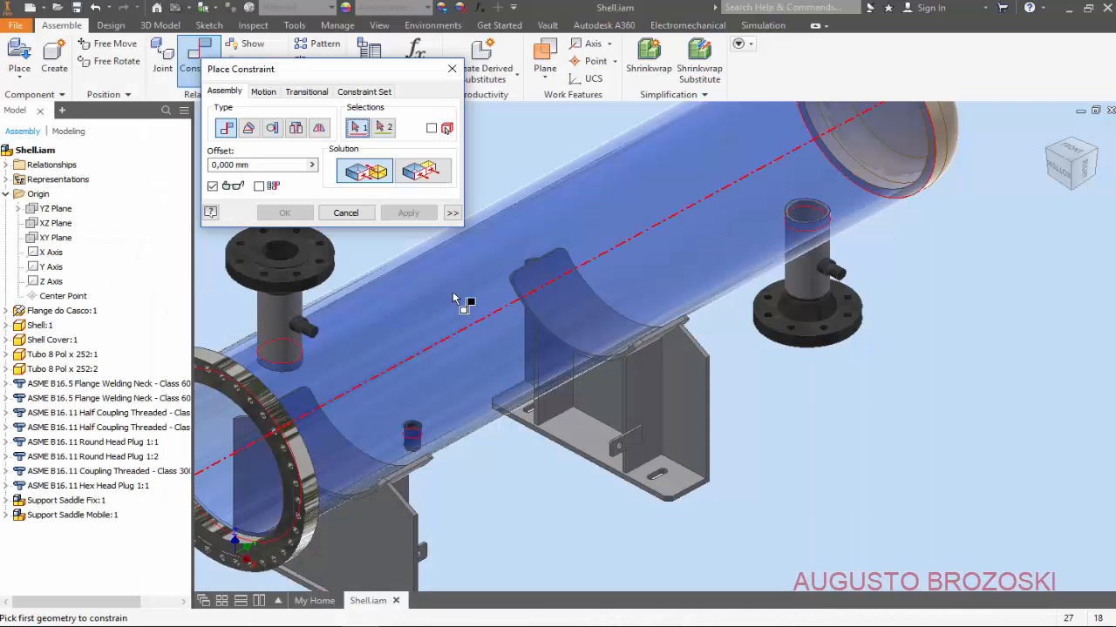
# Step: Mate the long edge face of the mobile saddle's base plate to the facing edge of the fixed saddle's base plate with a 1130 mm offset
pyautogui.scroll(5, 582, 488)
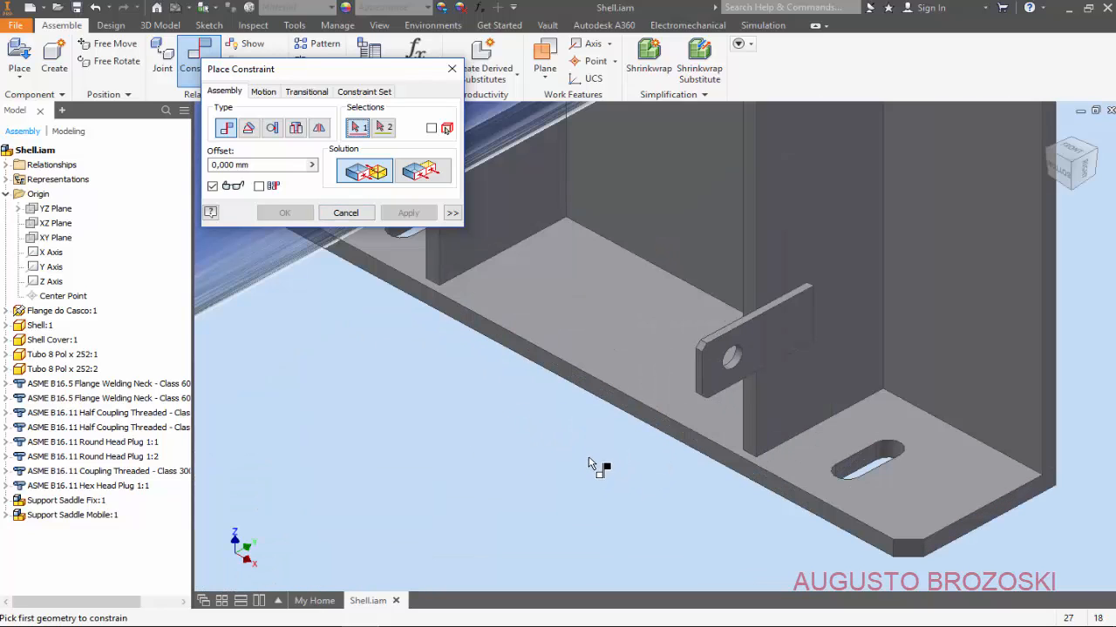
pyautogui.click(607, 402)
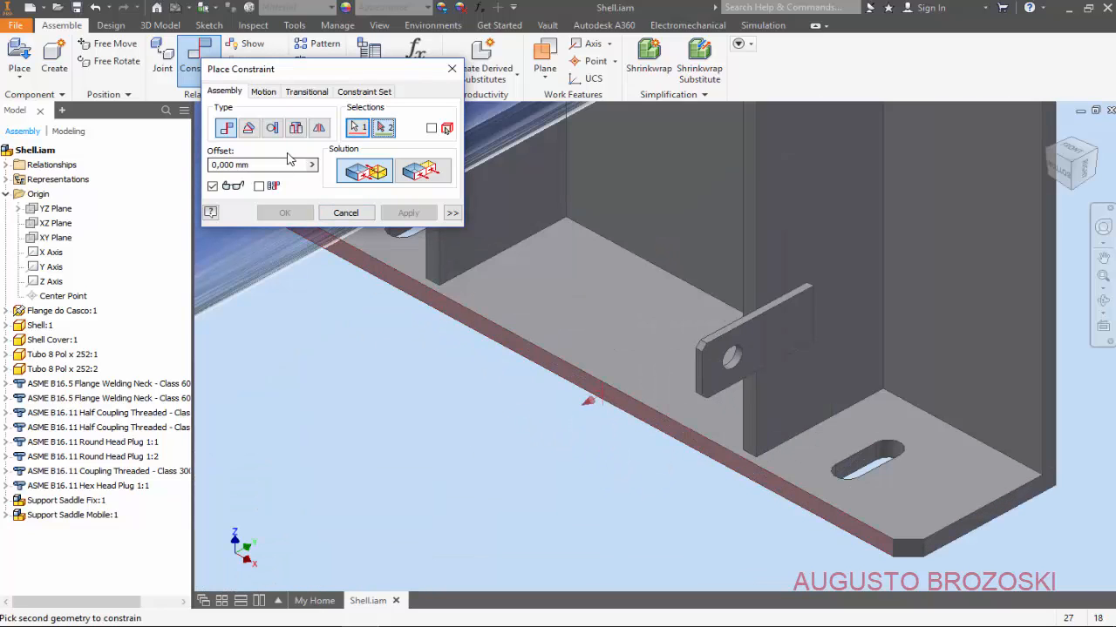
pyautogui.scroll(-5, 519, 373)
pyautogui.scroll(-2, 519, 373)
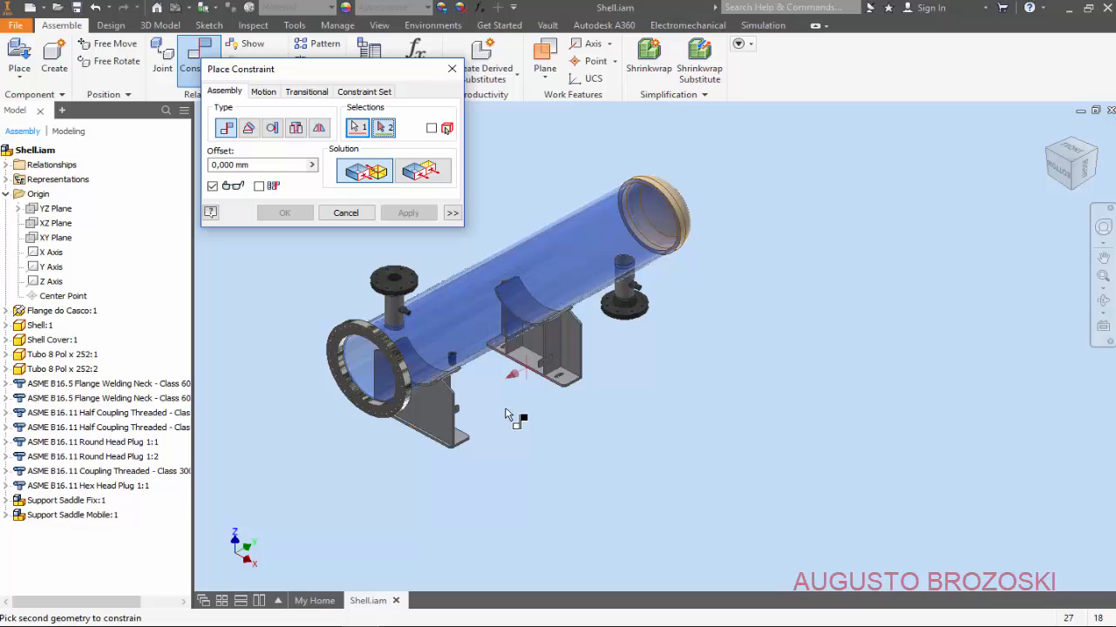
pyautogui.keyDown('shift'); pyautogui.moveTo(507, 413); pyautogui.dragTo(495, 433, button='middle'); pyautogui.keyUp('shift')
pyautogui.scroll(5, 481, 428)
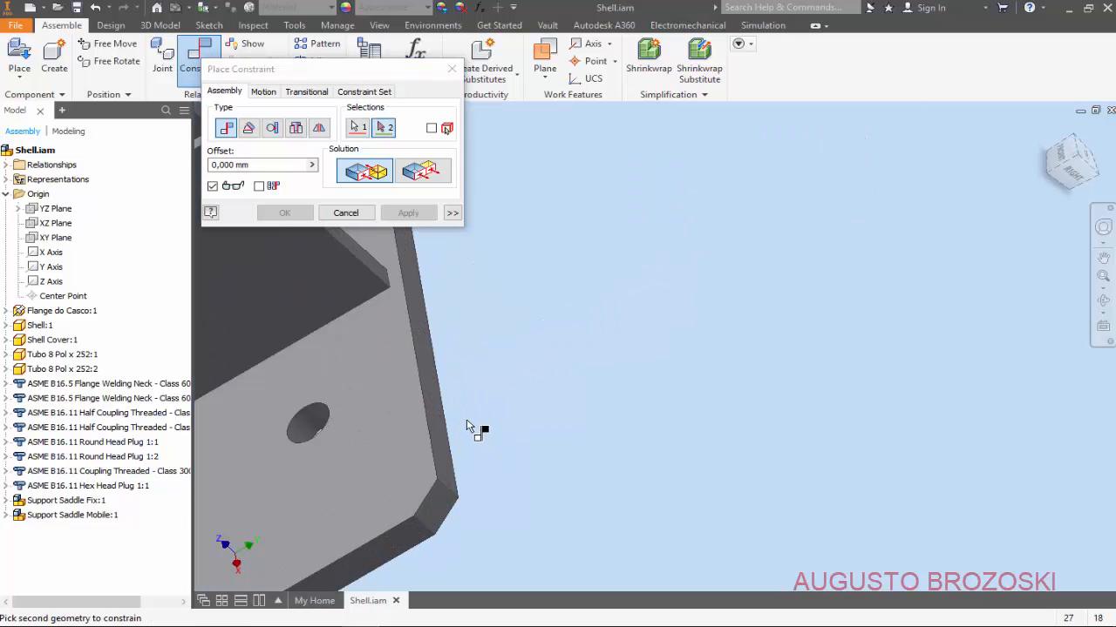
pyautogui.click(440, 406)
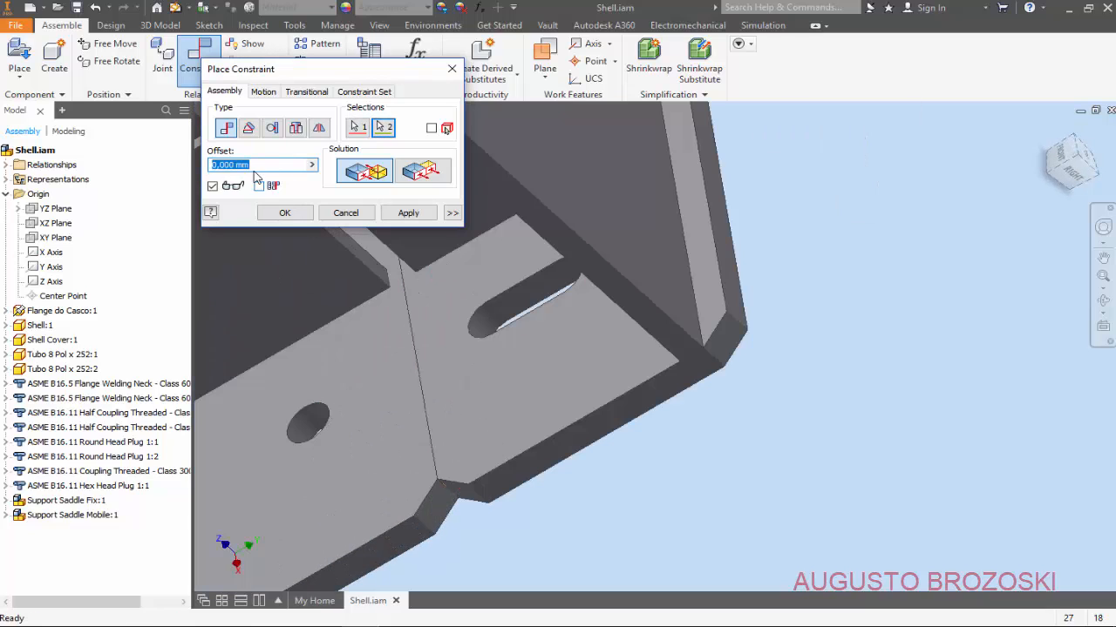
pyautogui.write('1130')
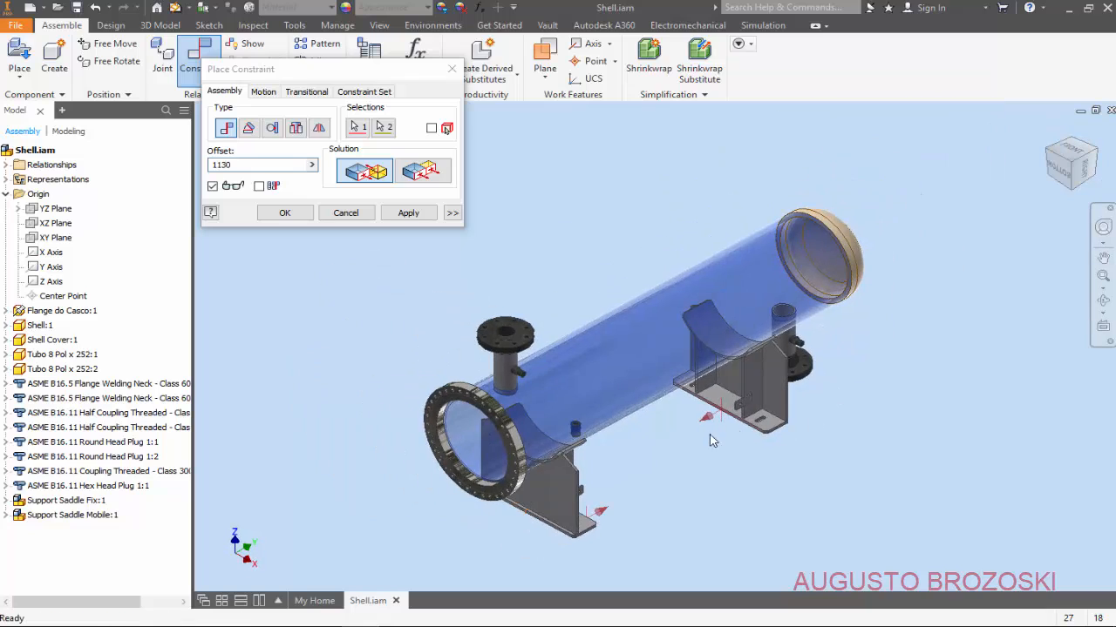
pyautogui.click(407, 216)
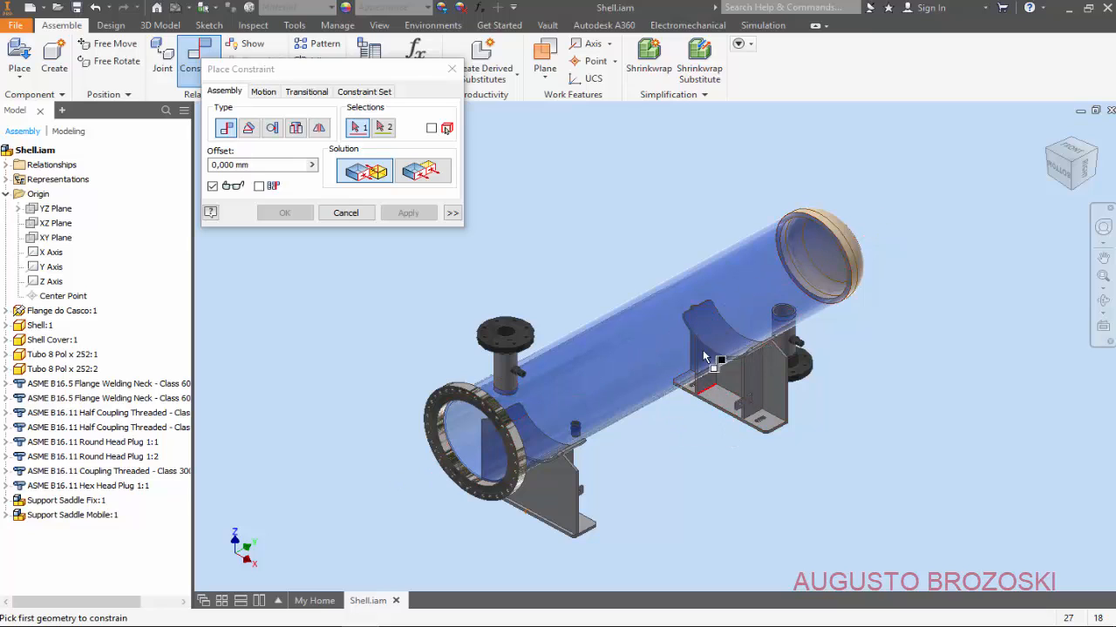
# Step: Constrain the mobile saddle's YZ origin plane flush with the assembly's YZ origin plane at zero offset, and save the assembly
pyautogui.click(7, 515)
pyautogui.click(19, 471)
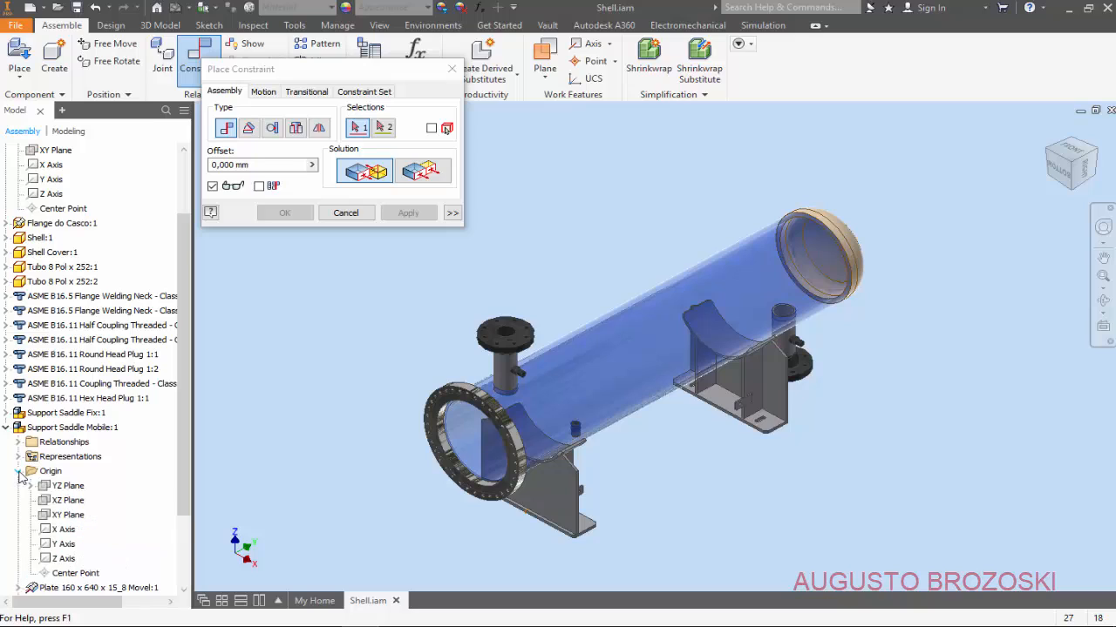
pyautogui.click(75, 488)
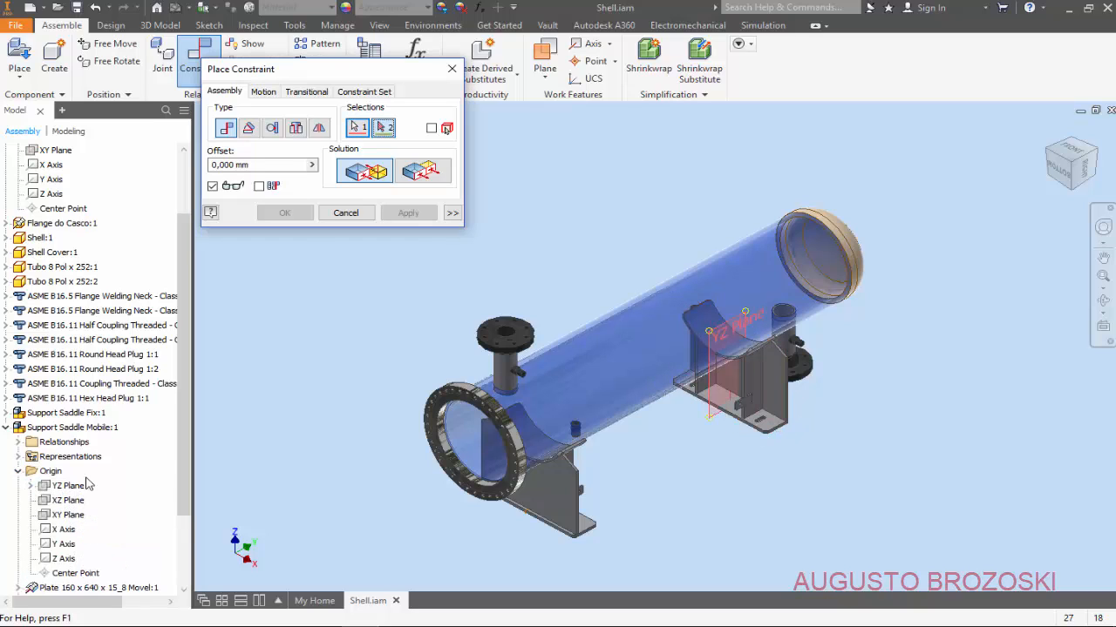
pyautogui.scroll(2, 122, 235)
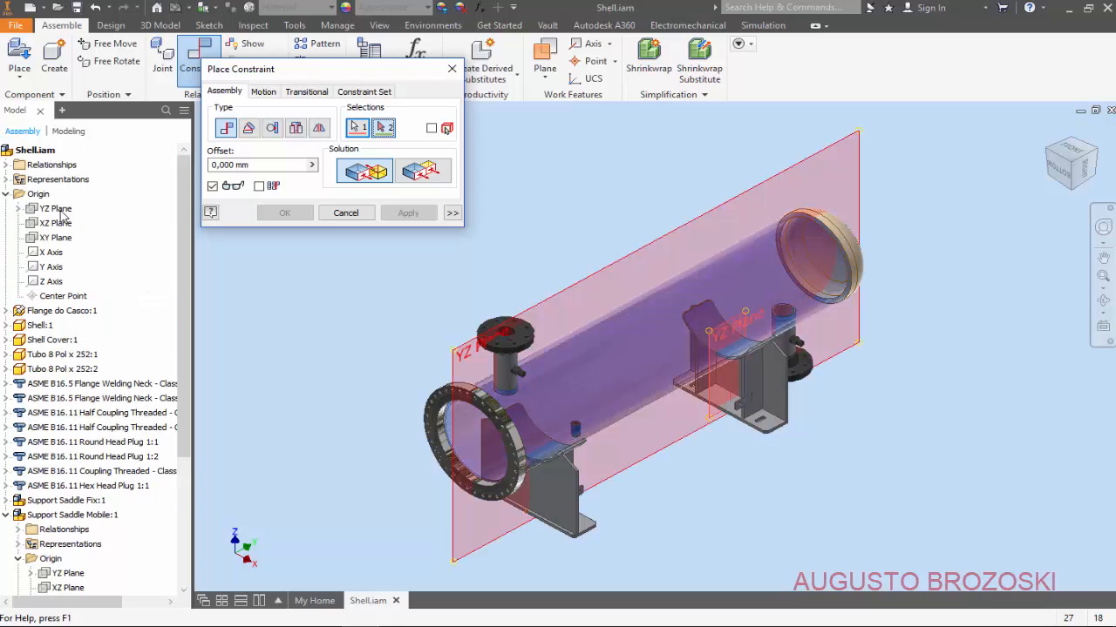
pyautogui.click(61, 213)
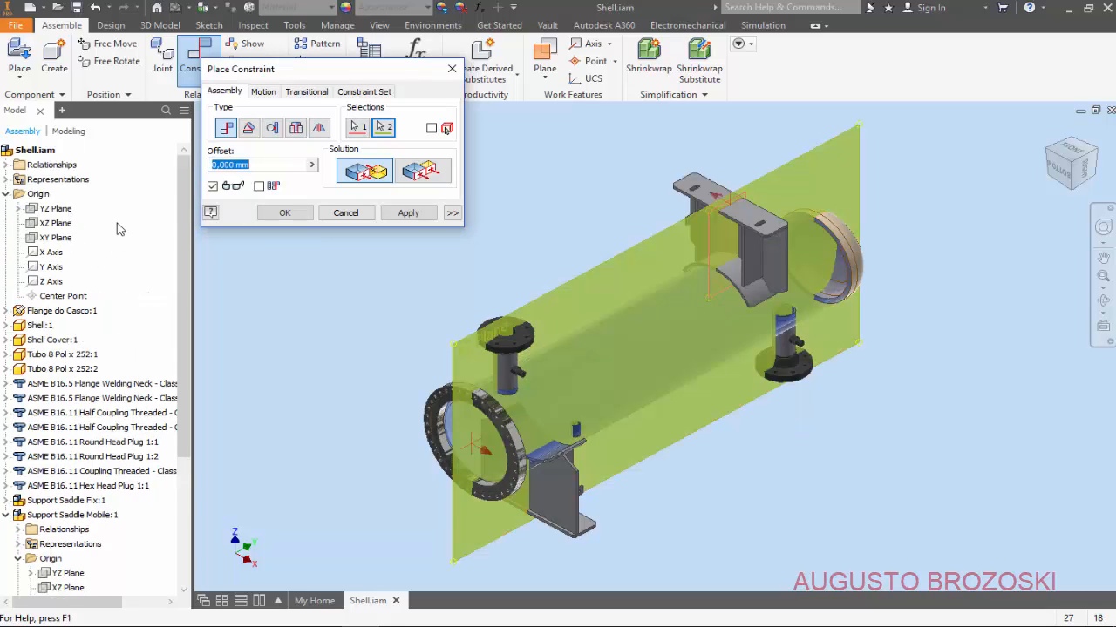
pyautogui.click(421, 172)
pyautogui.click(417, 213)
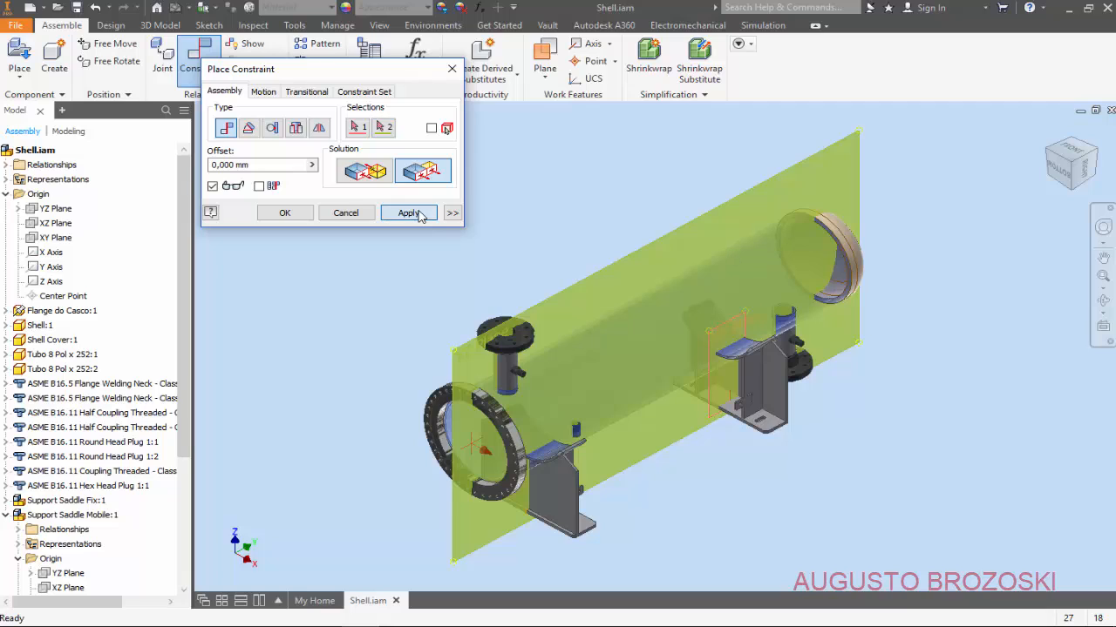
pyautogui.click(345, 213)
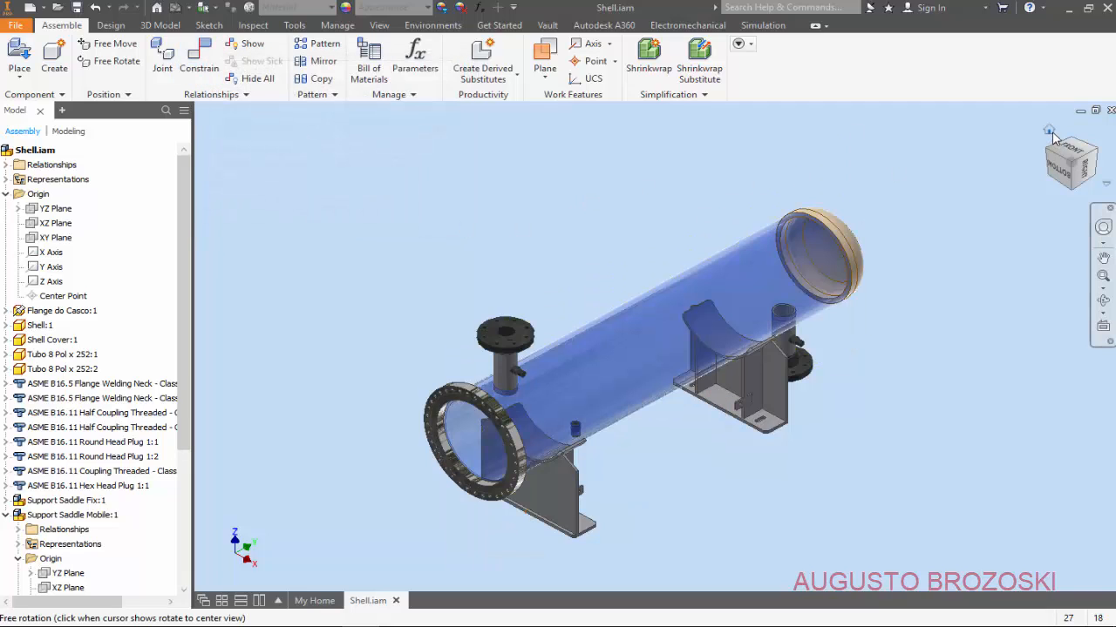
pyautogui.click(76, 7)
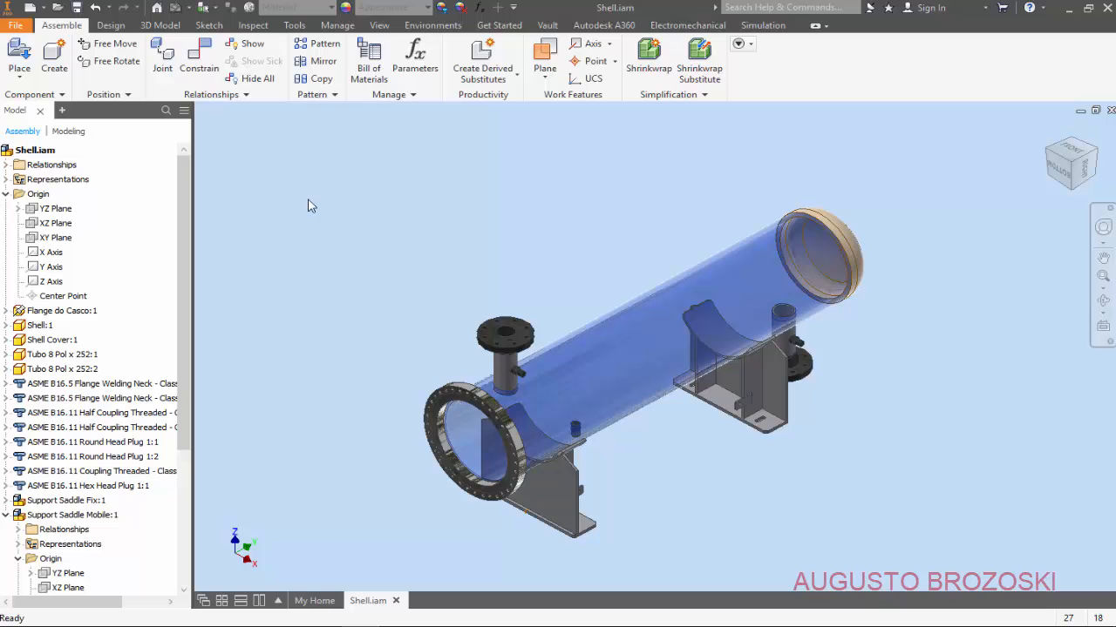
# Step: Place one Plate Identification Support.ipt component beside the shell, between the two support saddles
pyautogui.click(19, 56)
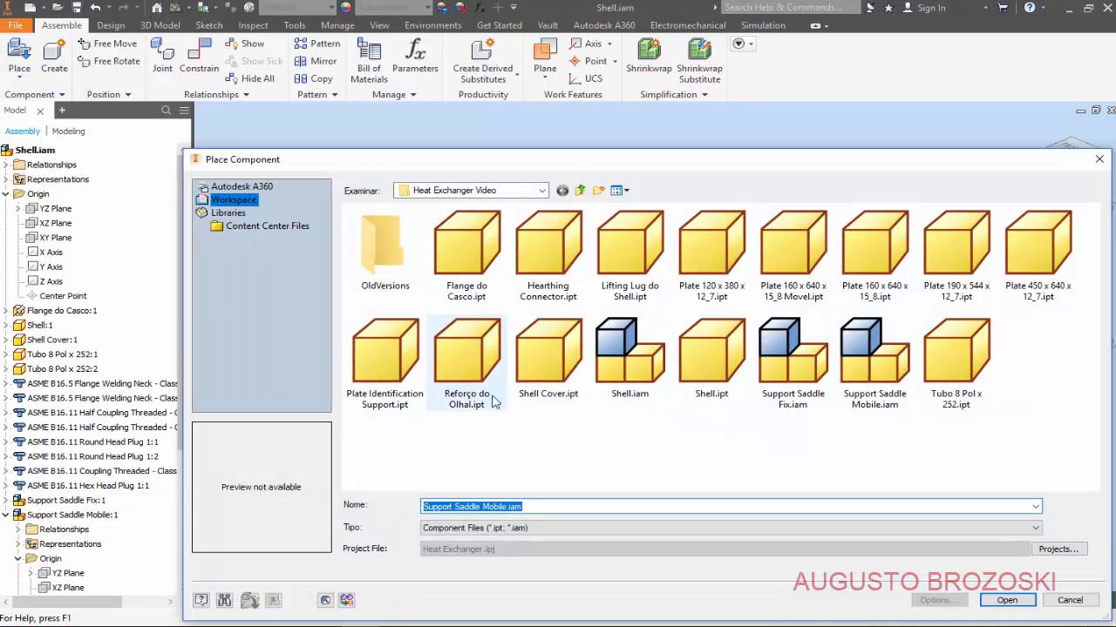
pyautogui.click(394, 372)
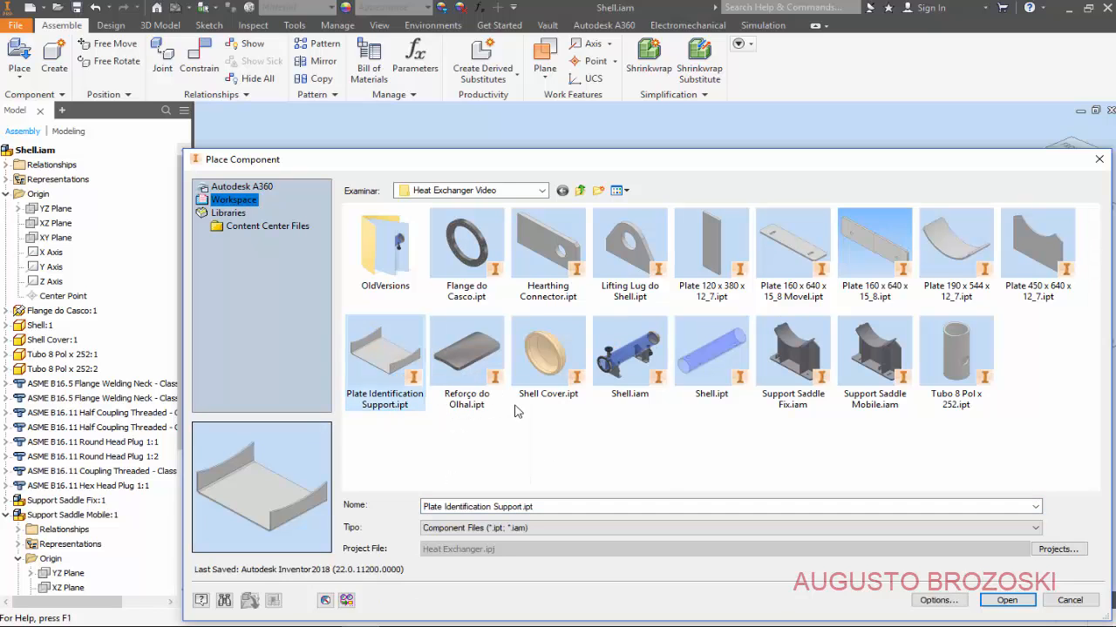
pyautogui.click(1004, 600)
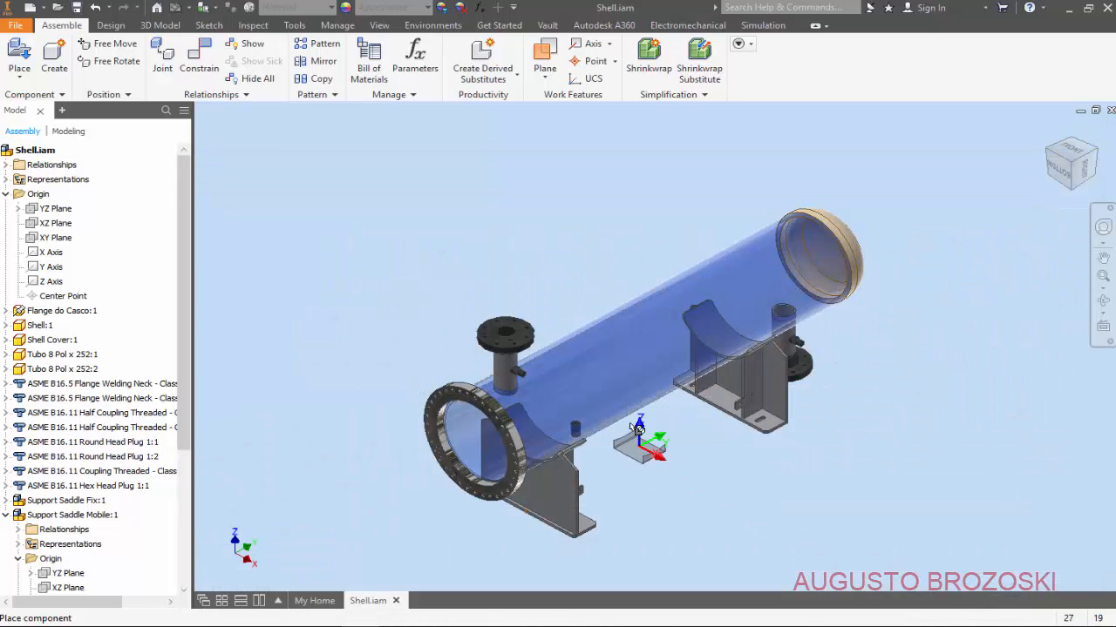
pyautogui.click(652, 447)
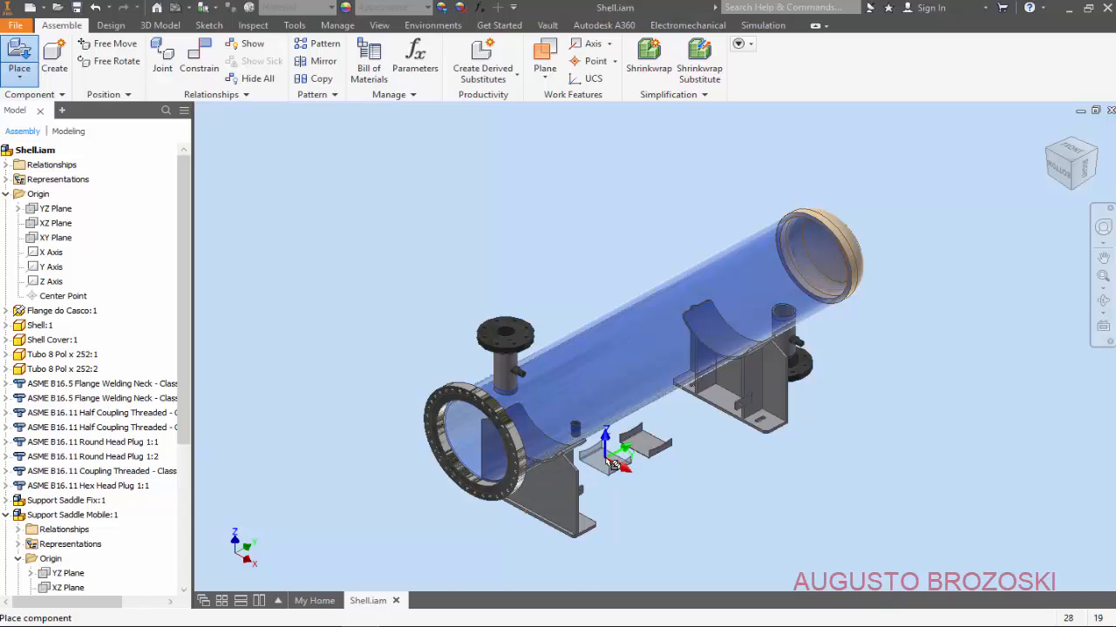
pyautogui.scroll(-5, 610, 463)
pyautogui.press('Escape')
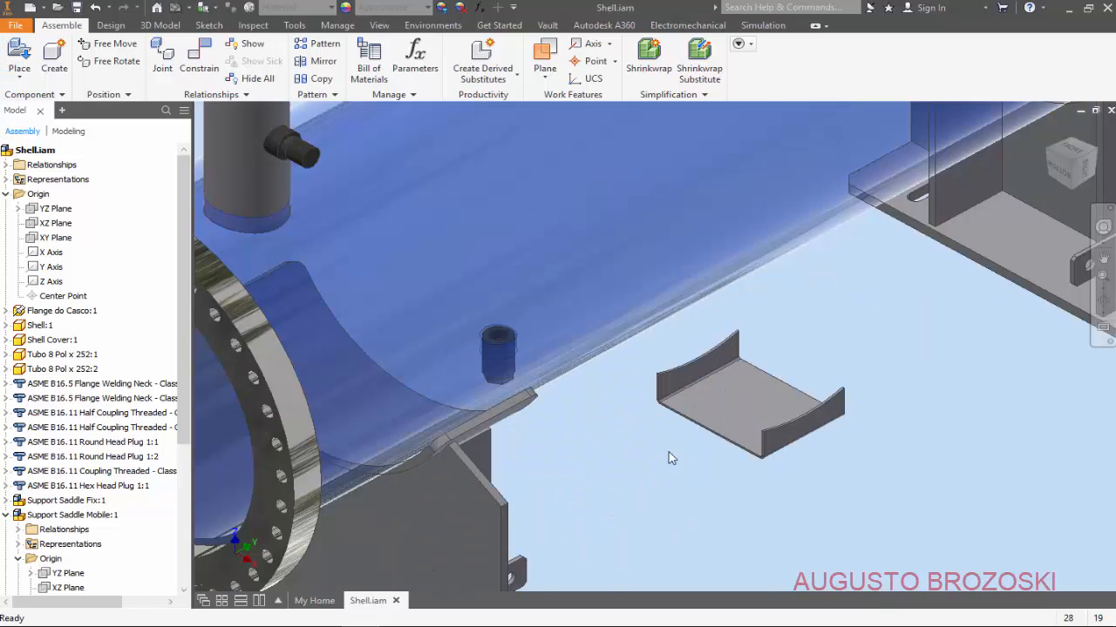
# Step: Mate the curved edge face of the identification plate support to the shell's central axis at zero offset
pyautogui.click(200, 59)
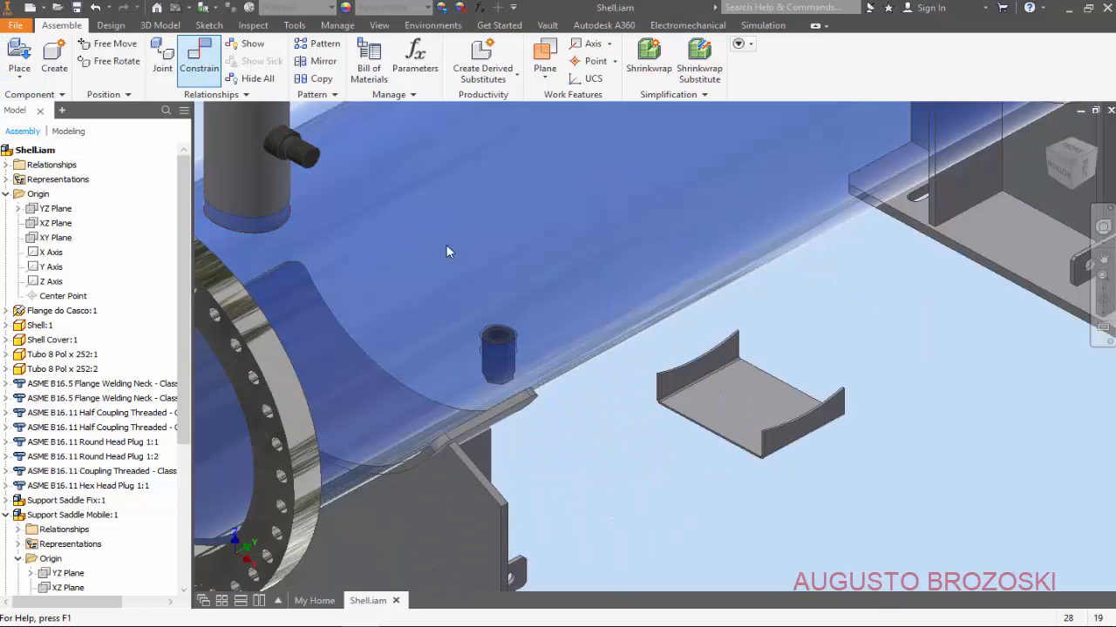
pyautogui.scroll(-3, 803, 455)
pyautogui.scroll(-4, 794, 431)
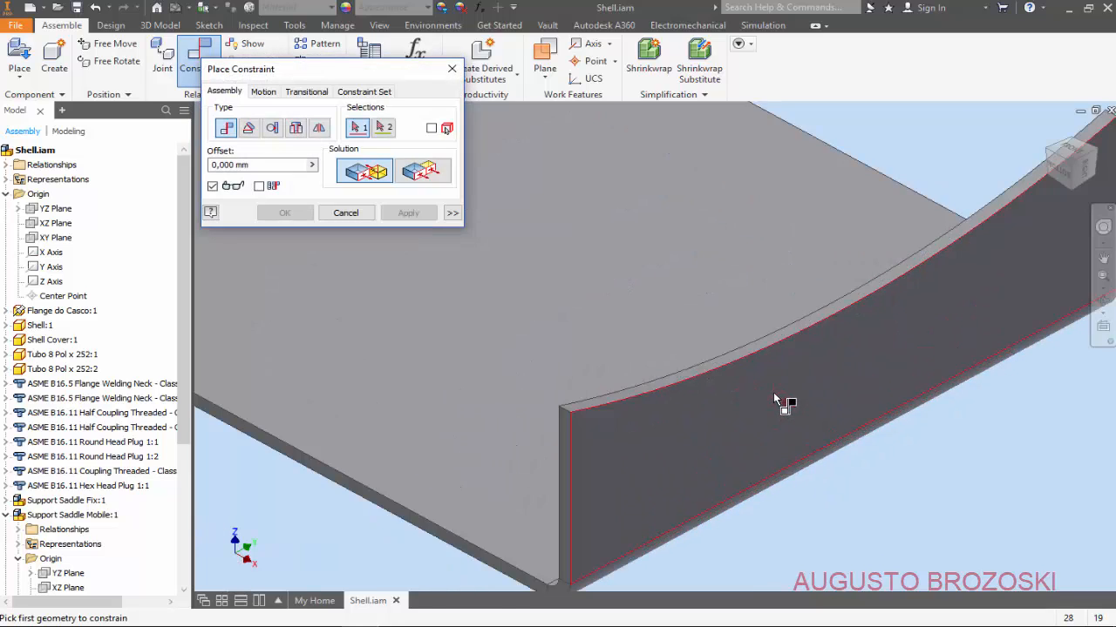
pyautogui.click(790, 333)
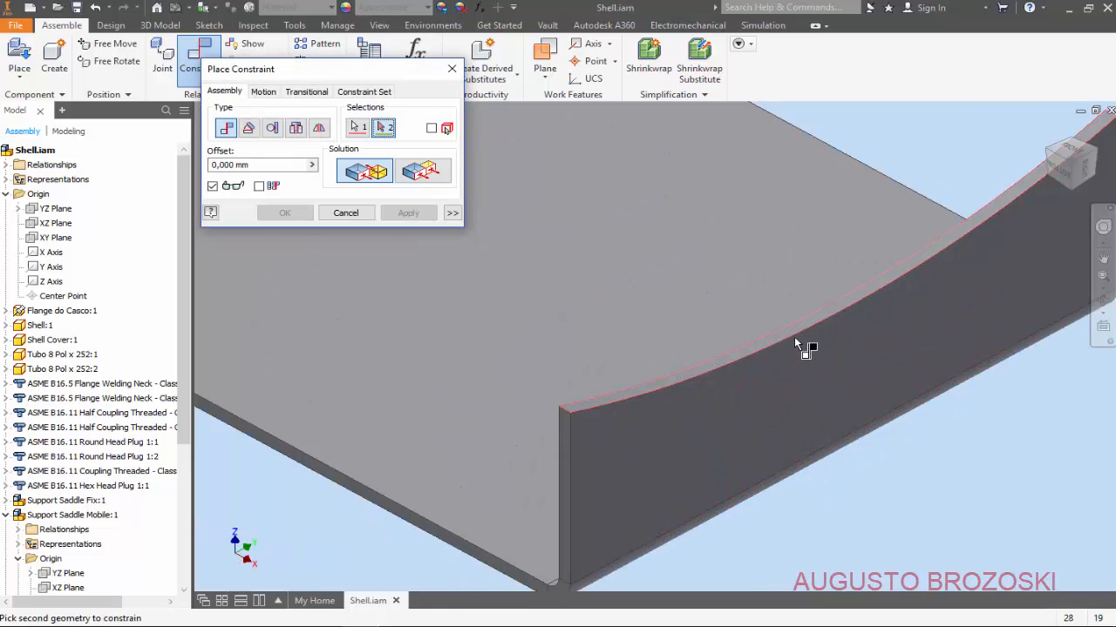
pyautogui.scroll(6, 794, 340)
pyautogui.click(633, 265)
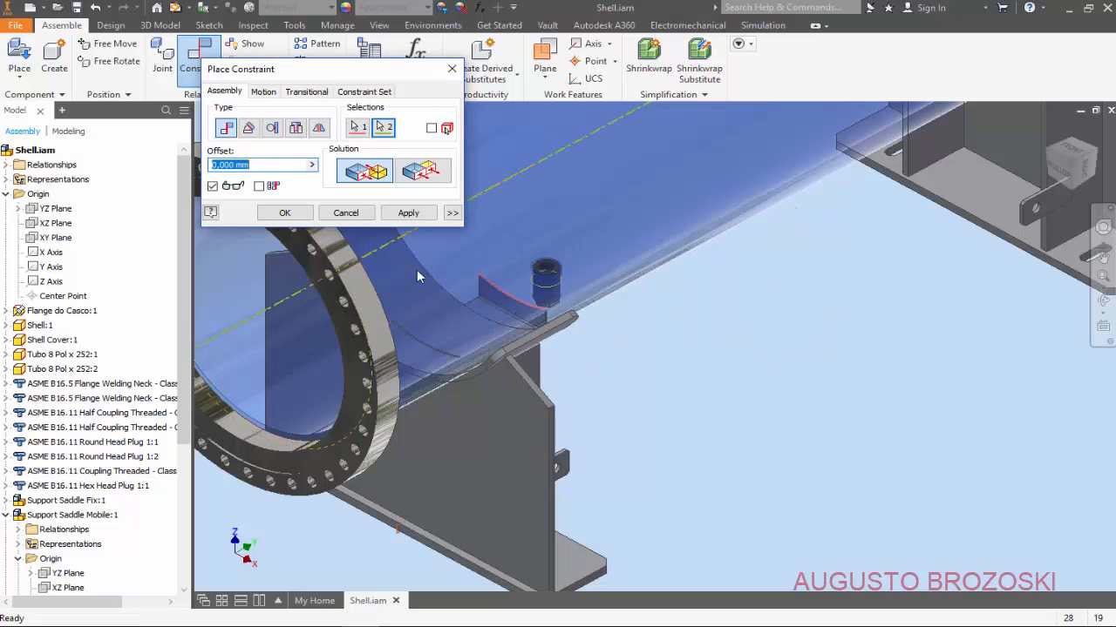
pyautogui.click(407, 213)
pyautogui.click(345, 214)
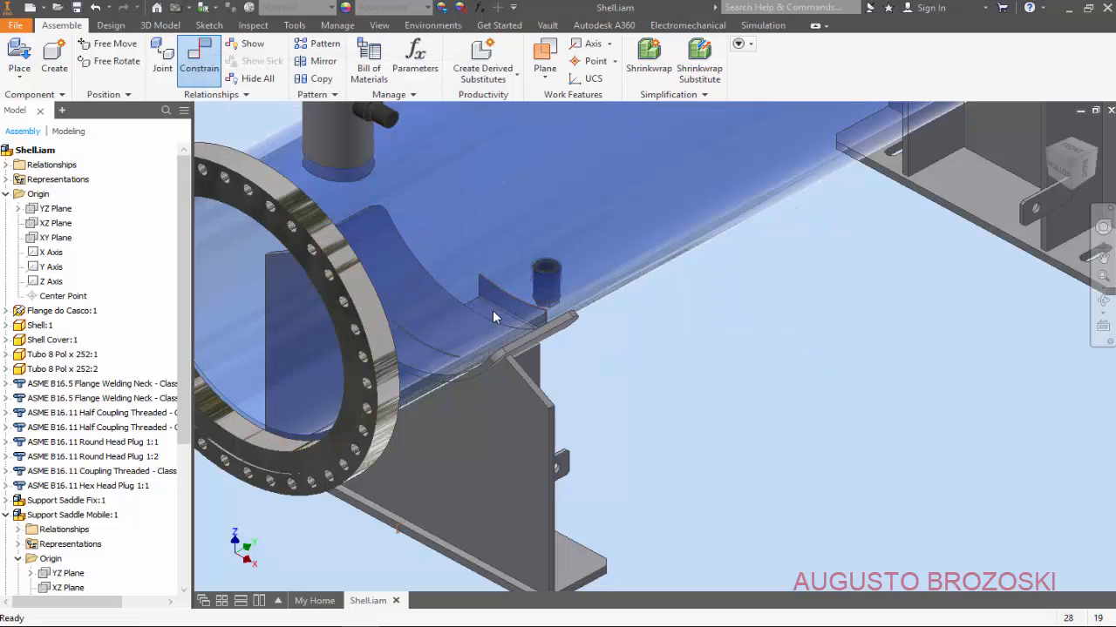
# Step: Swing the identification plate support around the shell to the outer side of its wall, above the drain coupling
pyautogui.scroll(4, 492, 310)
pyautogui.keyDown('shift'); pyautogui.moveTo(553, 319); pyautogui.dragTo(509, 311, button='middle'); pyautogui.keyUp('shift')
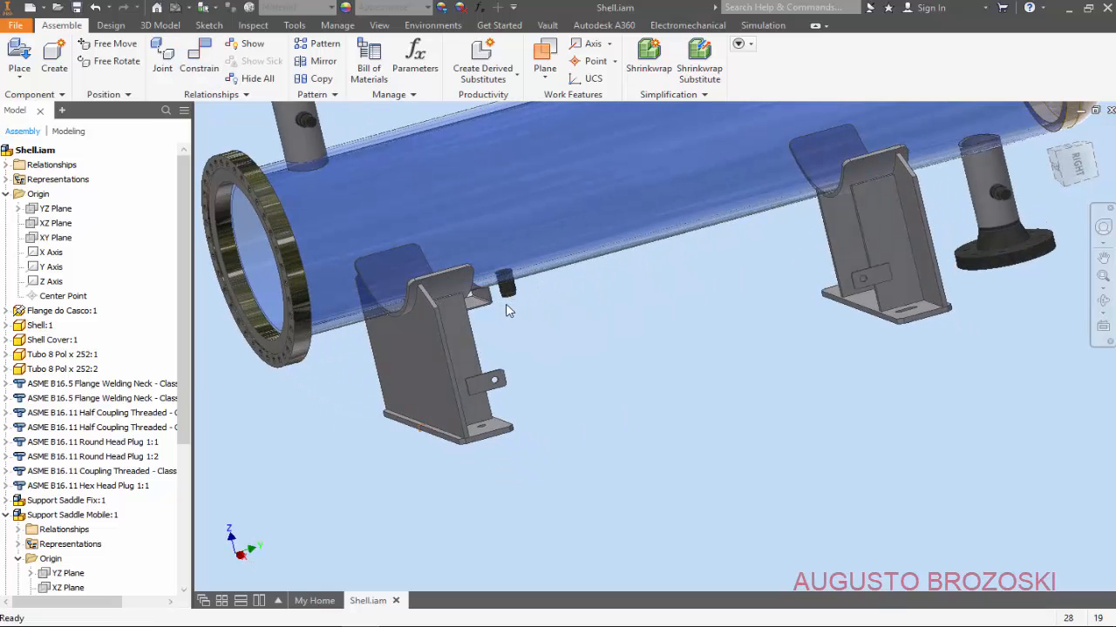
pyautogui.moveTo(493, 288); pyautogui.dragTo(485, 179)
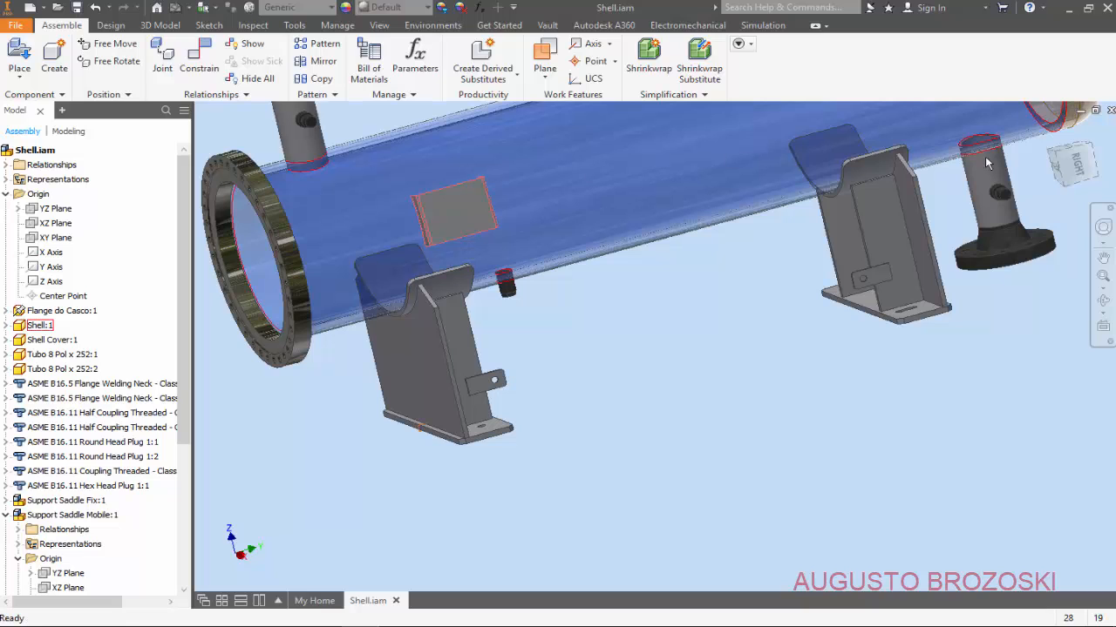
pyautogui.click(1050, 133)
pyautogui.scroll(5, 571, 476)
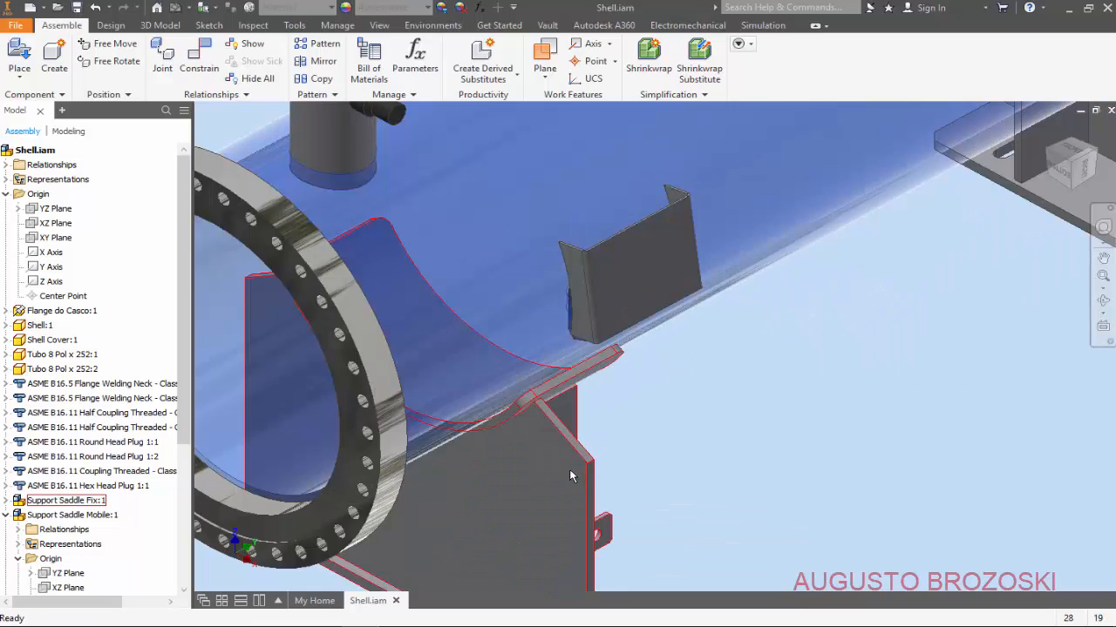
# Step: Mate the XZ origin plane of the identification plate support to the assembly's XY origin plane at zero offset
pyautogui.click(7, 515)
pyautogui.click(7, 530)
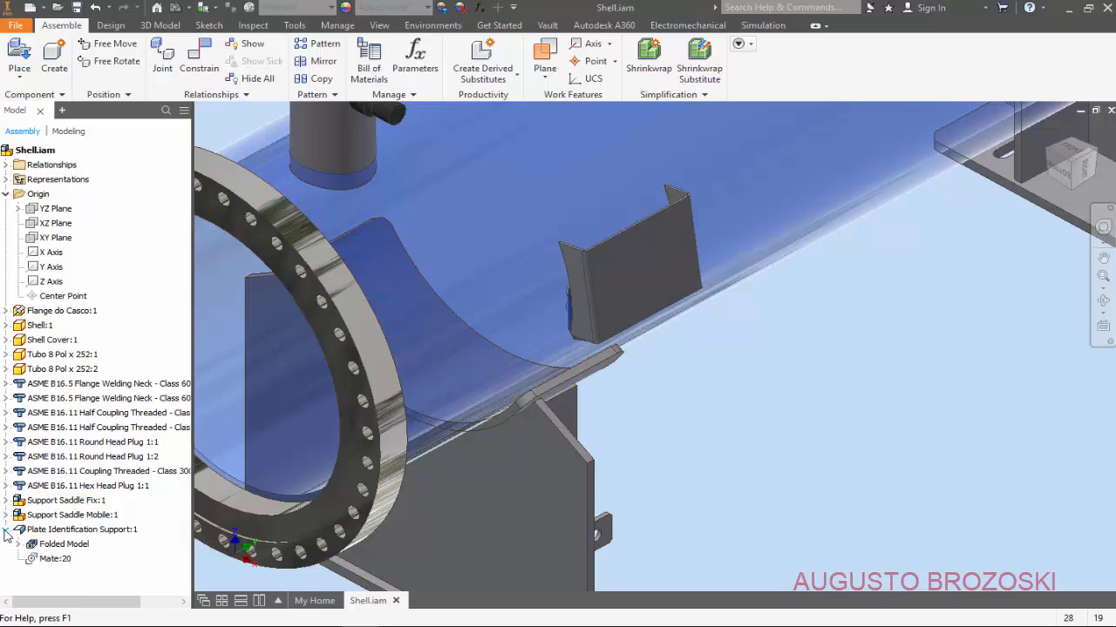
pyautogui.click(18, 544)
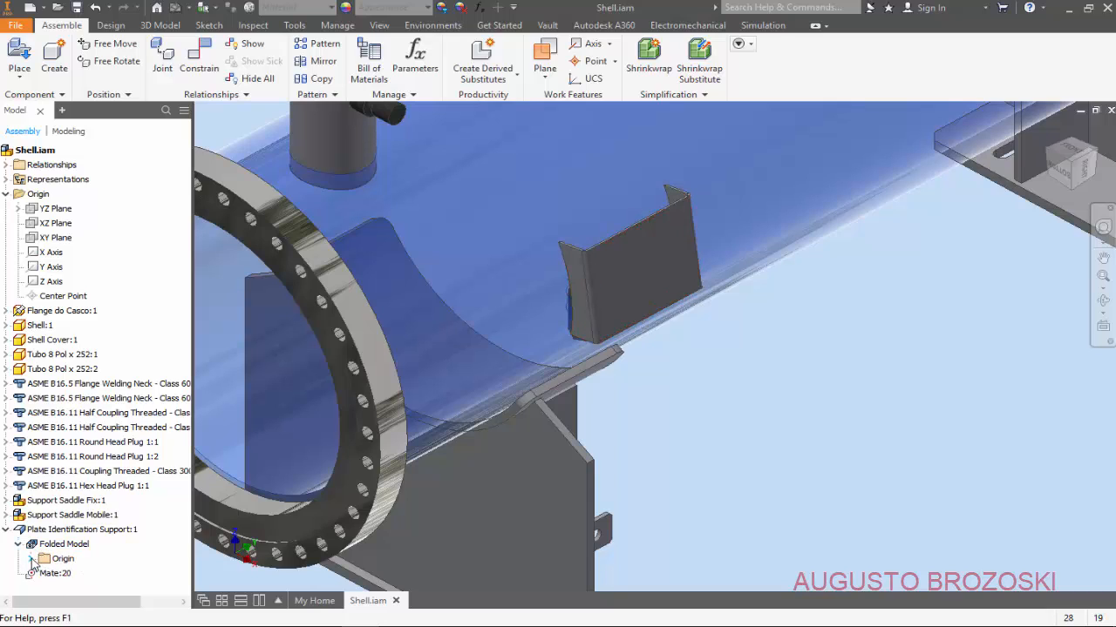
pyautogui.click(31, 558)
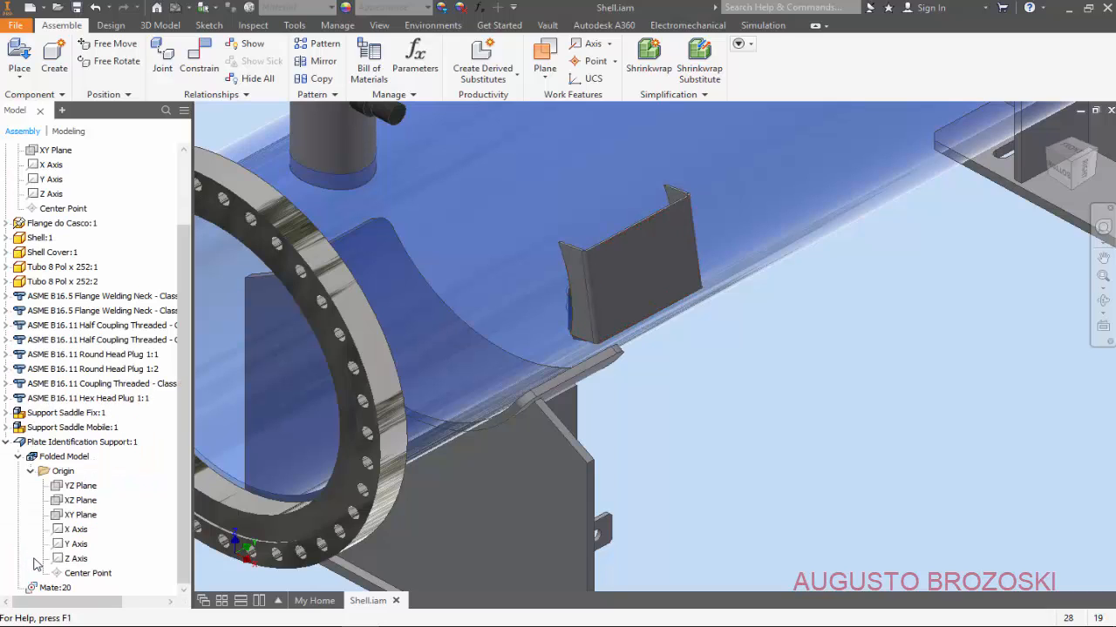
pyautogui.click(84, 510)
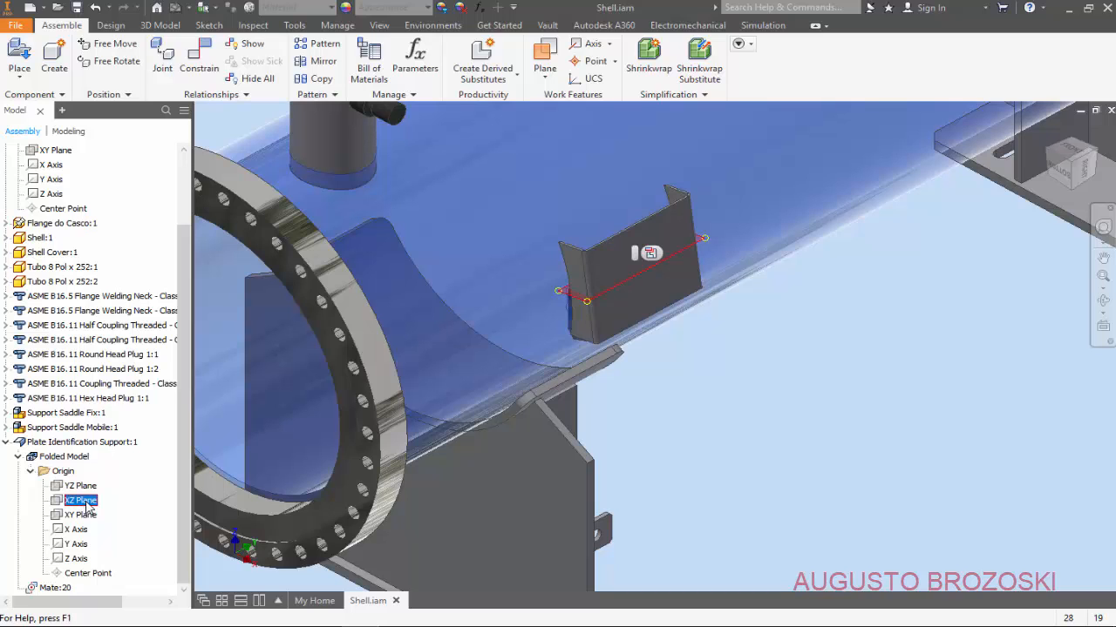
pyautogui.click(202, 68)
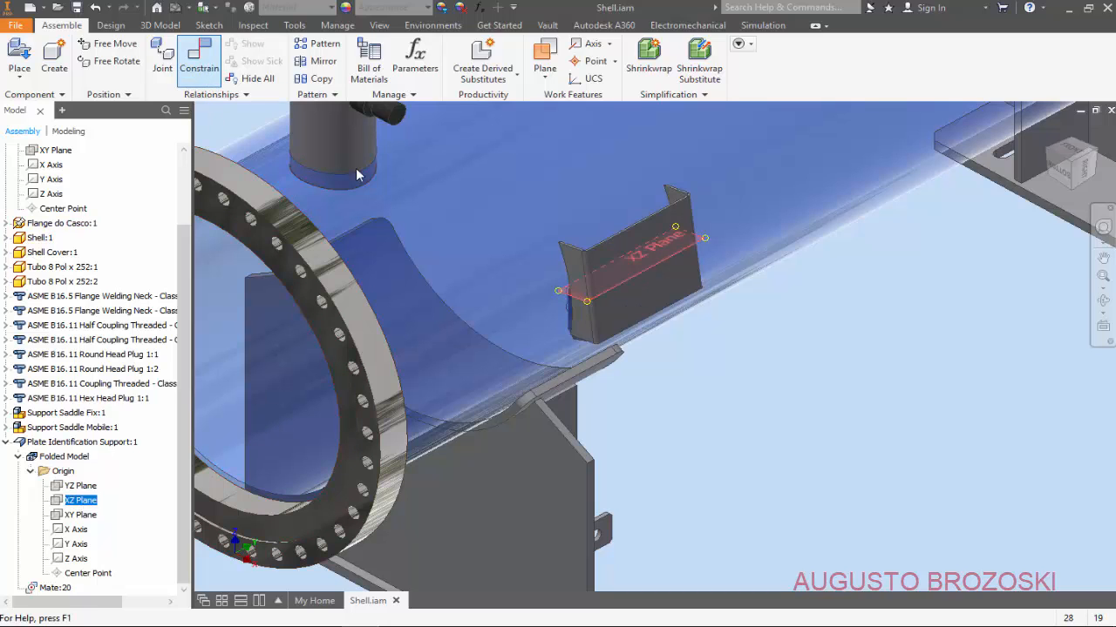
pyautogui.scroll(-3, 667, 368)
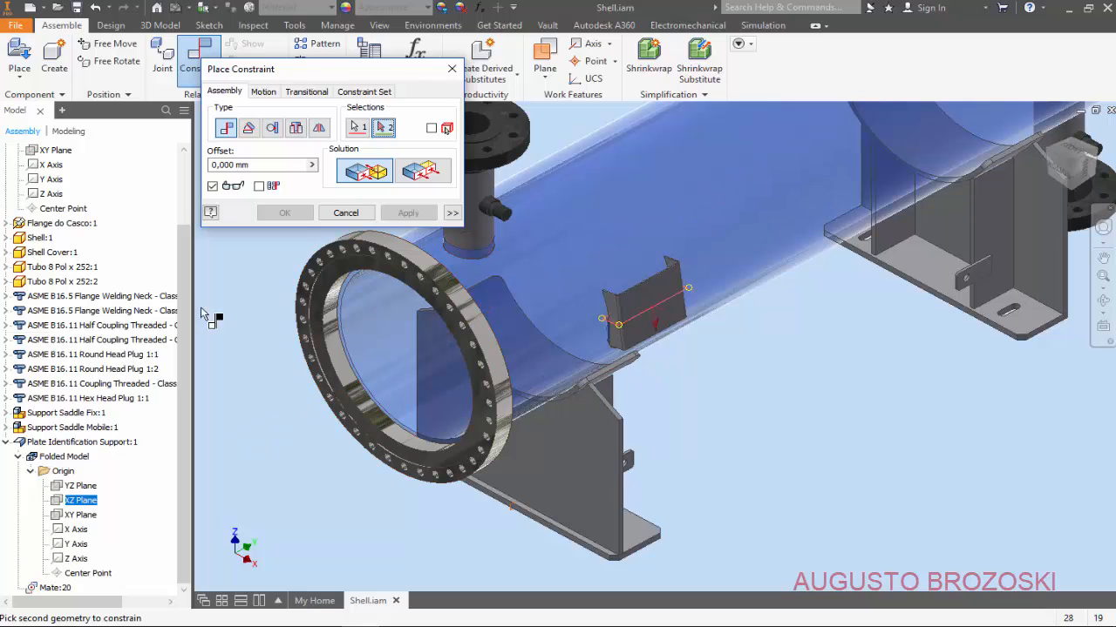
pyautogui.scroll(2, 97, 209)
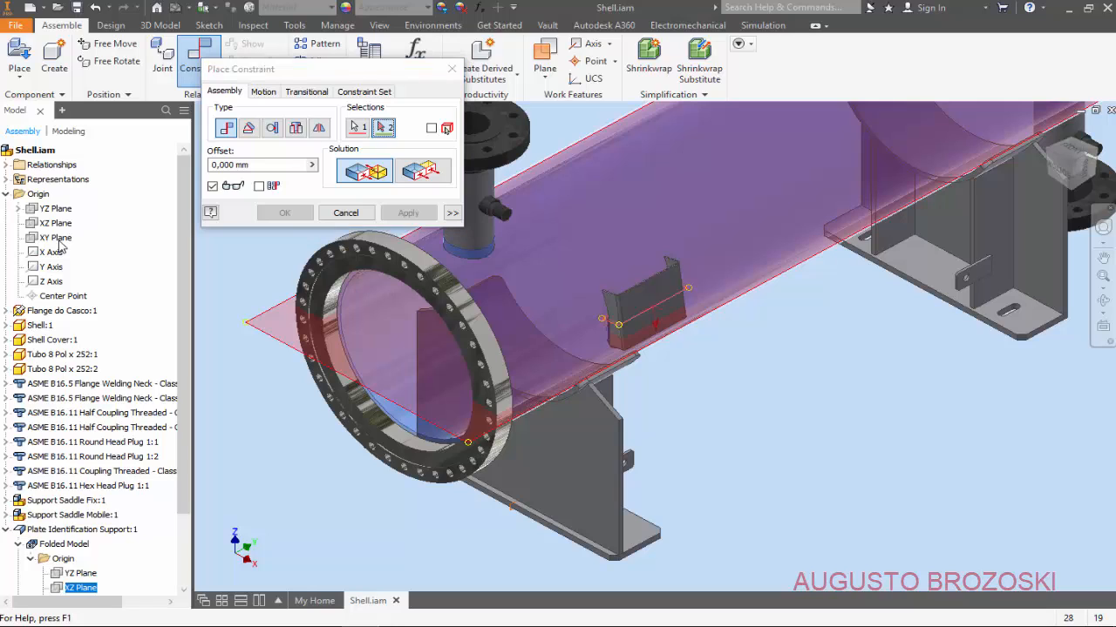
pyautogui.click(60, 244)
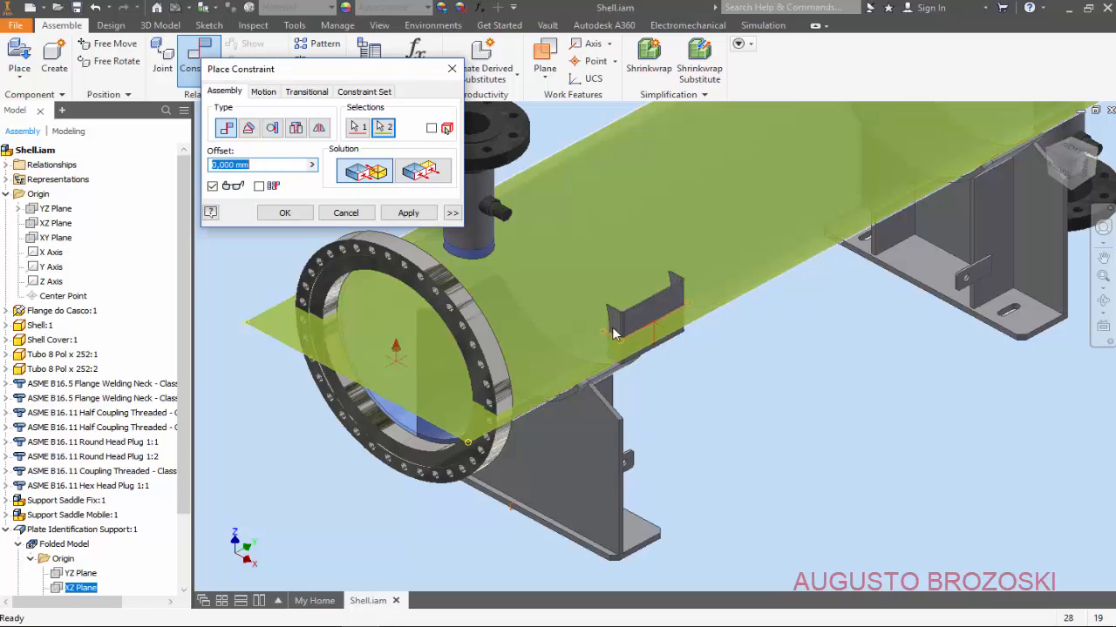
pyautogui.click(406, 217)
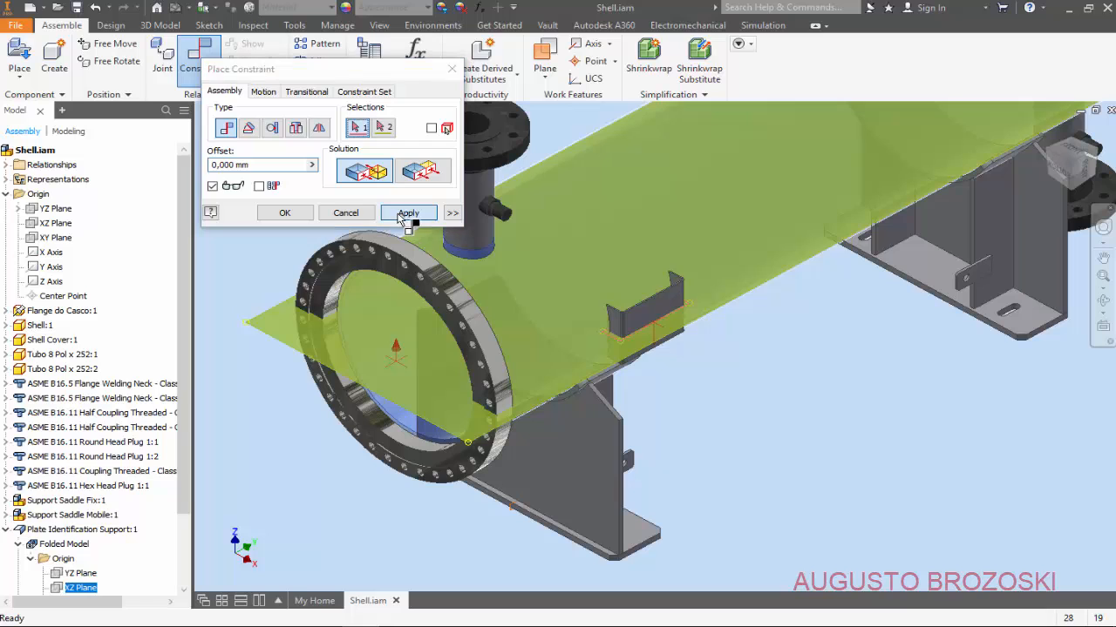
# Step: Constrain the identification plate support's end face flush with the shell flange's front face at the drawing's 600 mm offset
pyautogui.scroll(5, 567, 335)
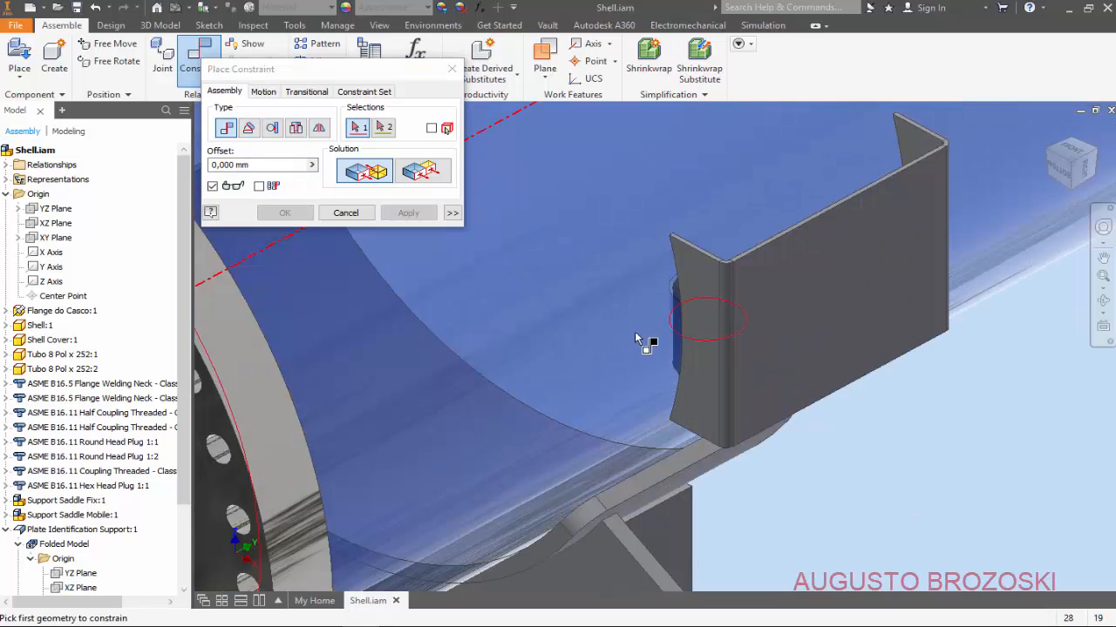
pyautogui.click(689, 295)
pyautogui.scroll(-5, 697, 297)
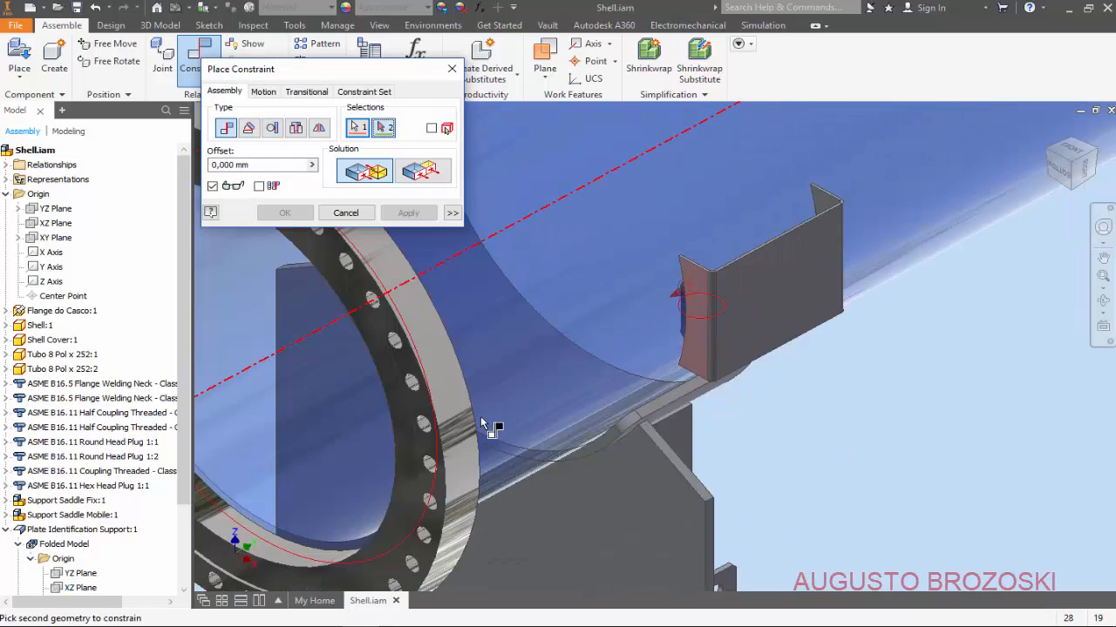
pyautogui.scroll(5, 422, 427)
pyautogui.click(421, 426)
pyautogui.scroll(-5, 571, 325)
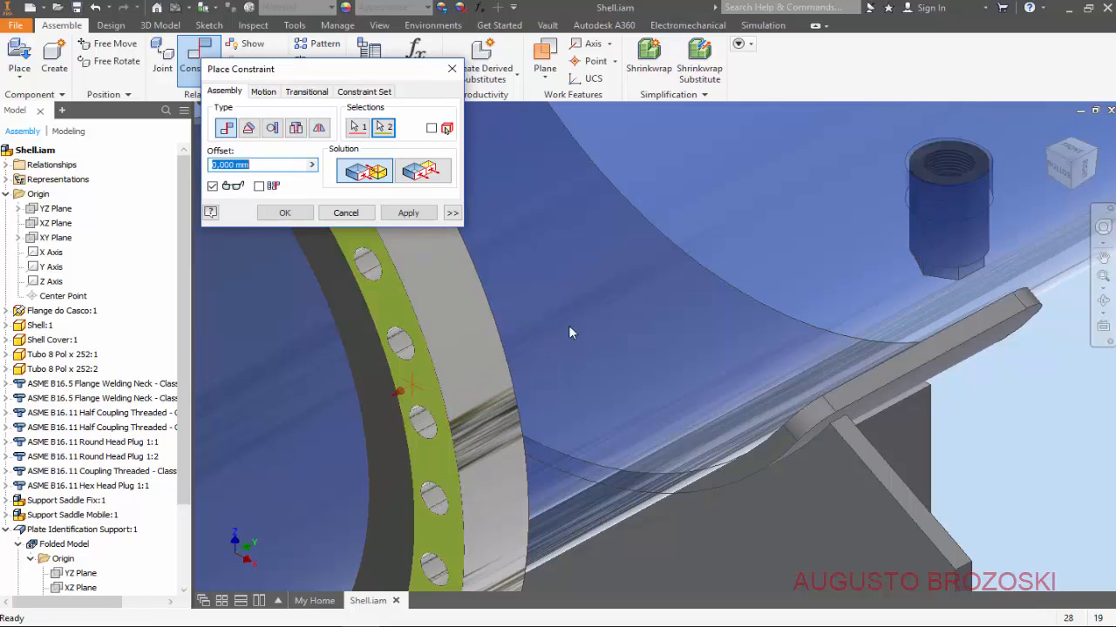
pyautogui.scroll(-5, 575, 323)
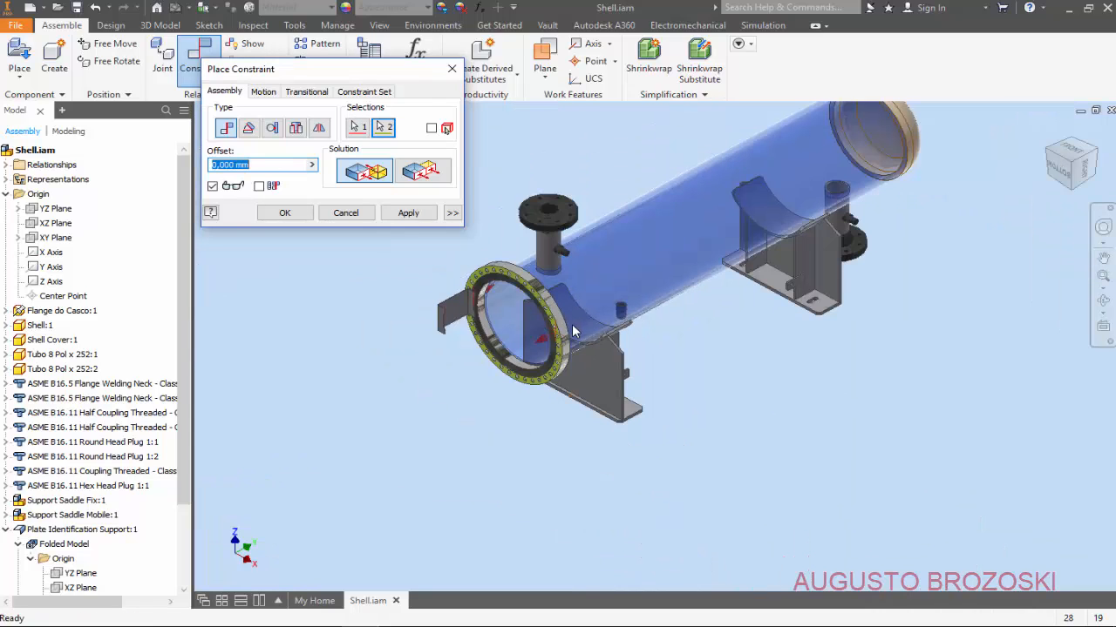
pyautogui.click(422, 179)
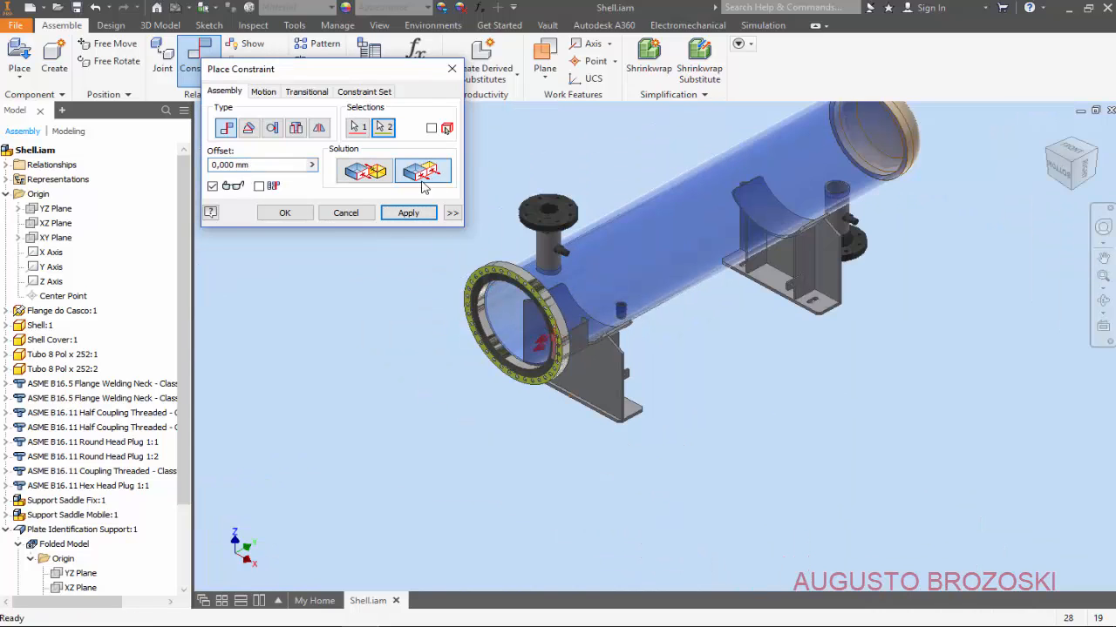
pyautogui.click(212, 164)
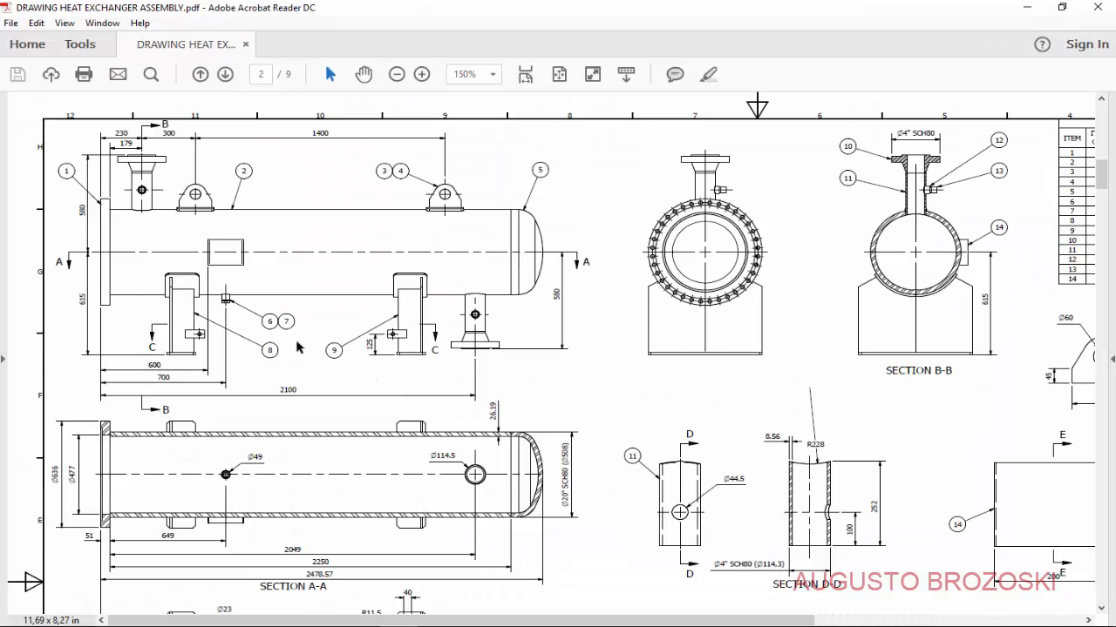
pyautogui.click(1013, 9)
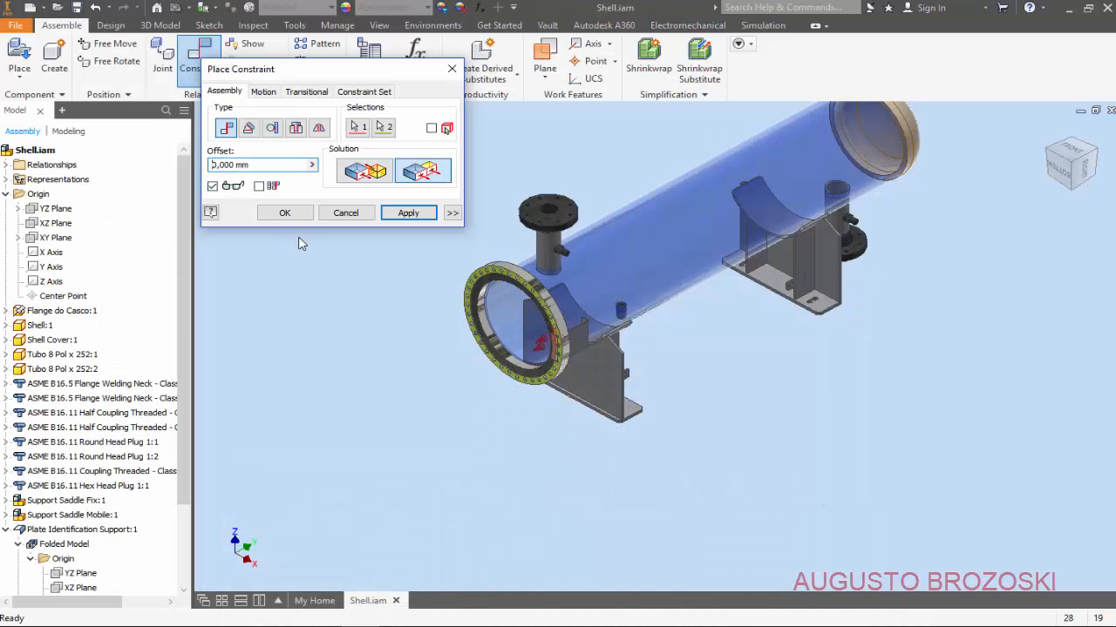
pyautogui.write('60')
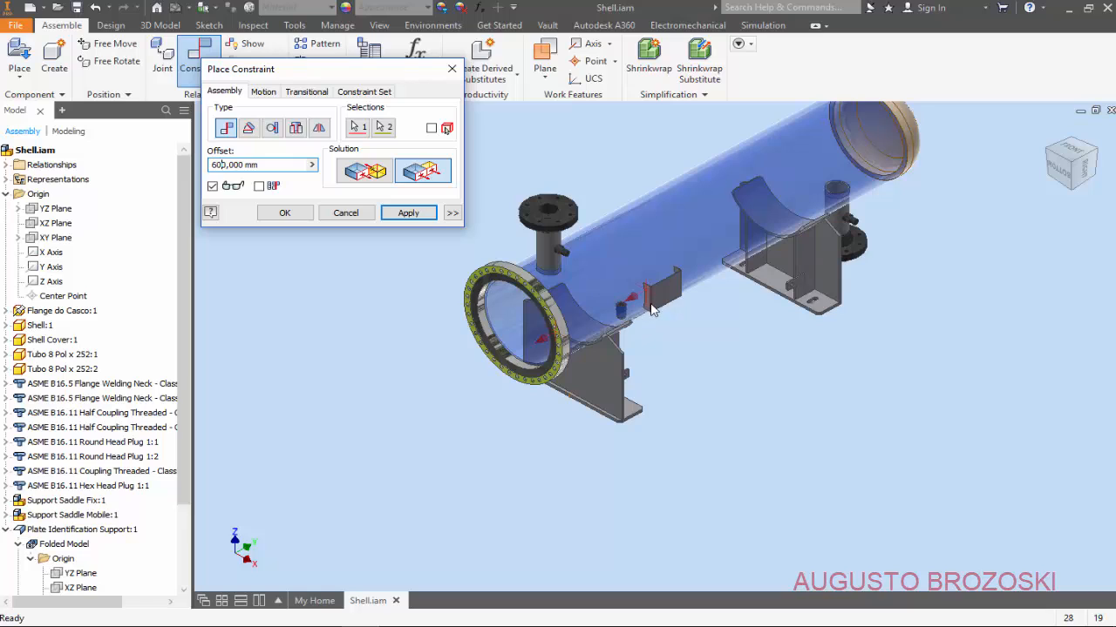
pyautogui.click(408, 215)
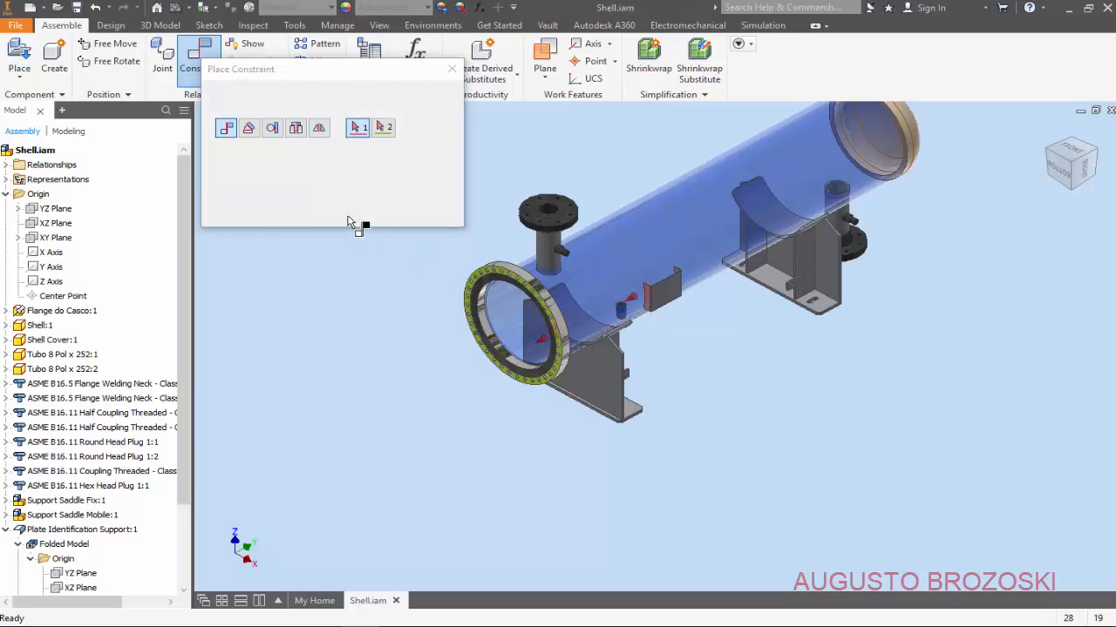
pyautogui.click(346, 214)
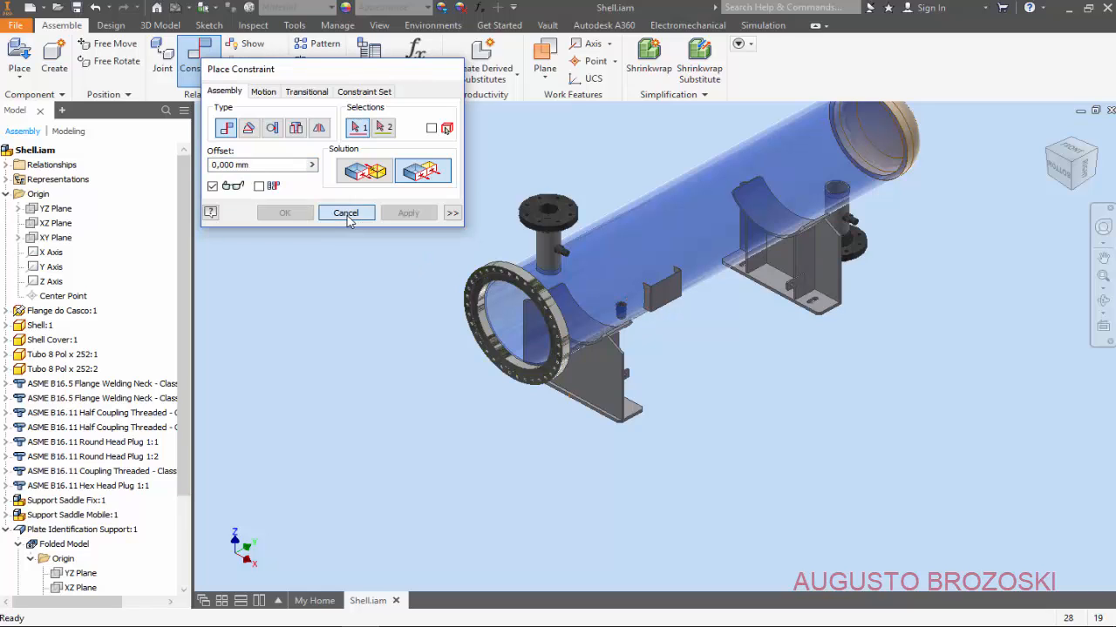
pyautogui.click(1049, 131)
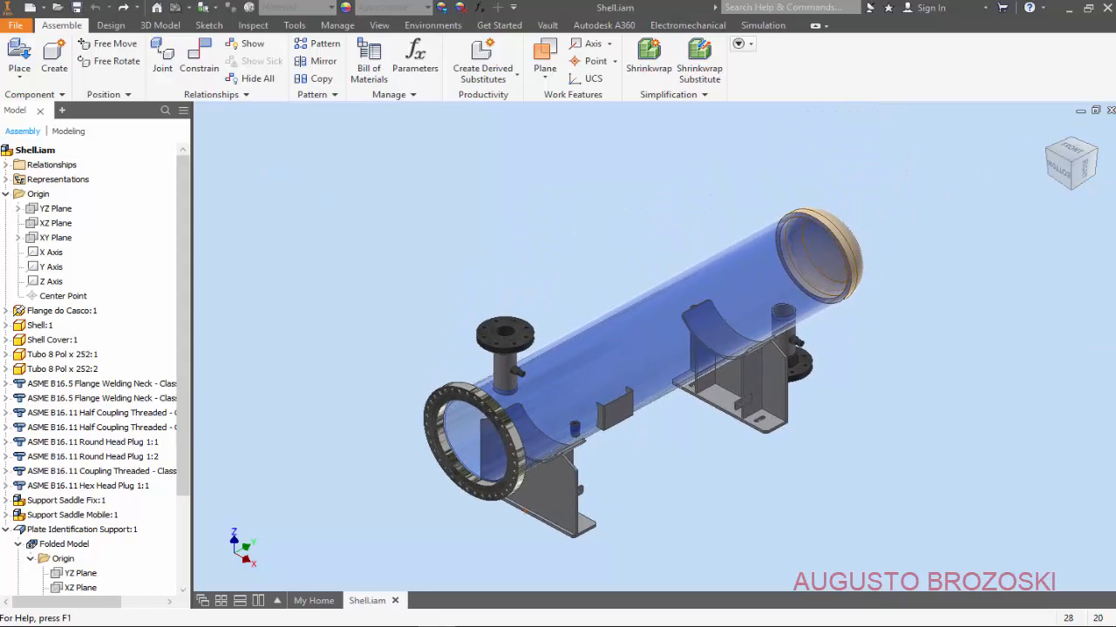
# Step: Check the lifting lug details in the drawing PDF and place one LIFTING LUG PLATE.ipt component above the shell near the upper nozzle
pyautogui.hotkey('alt', 'Tab')
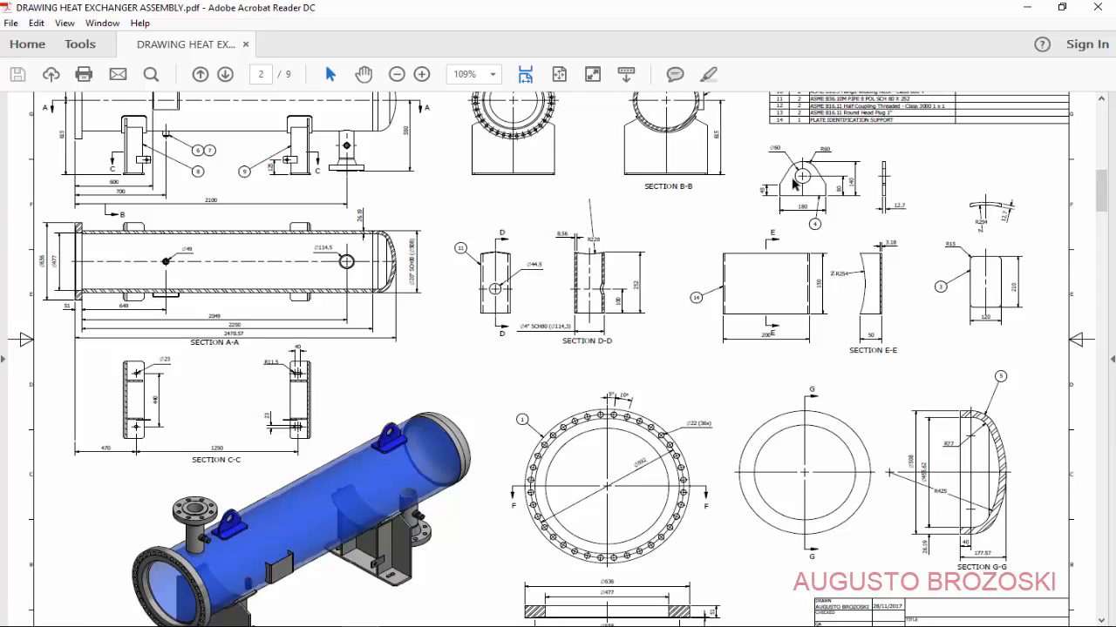
pyautogui.click(1026, 7)
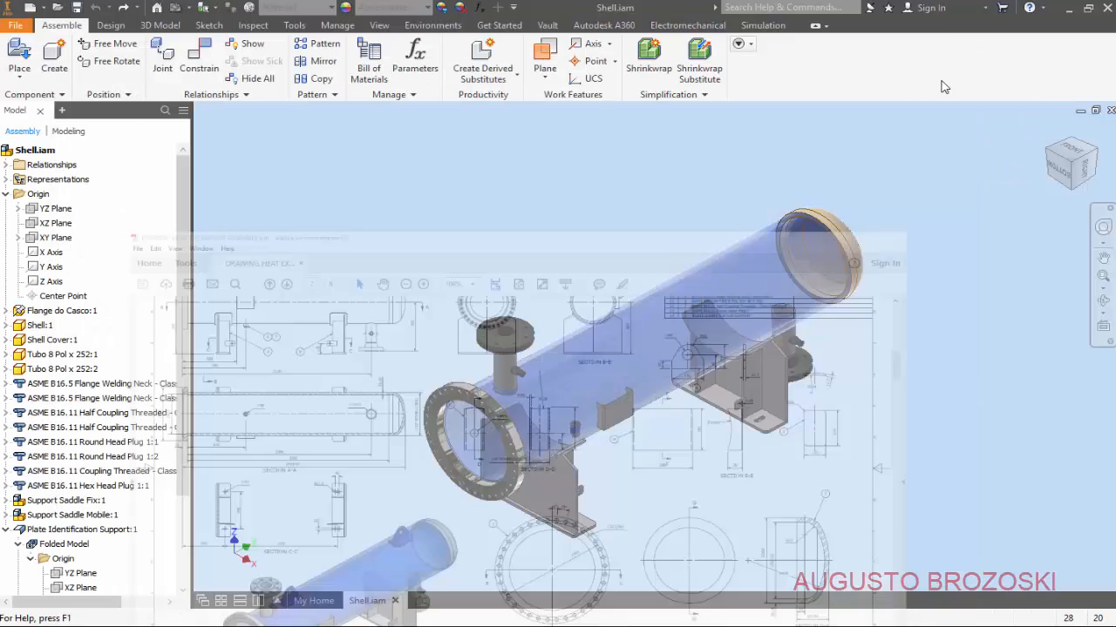
pyautogui.click(21, 56)
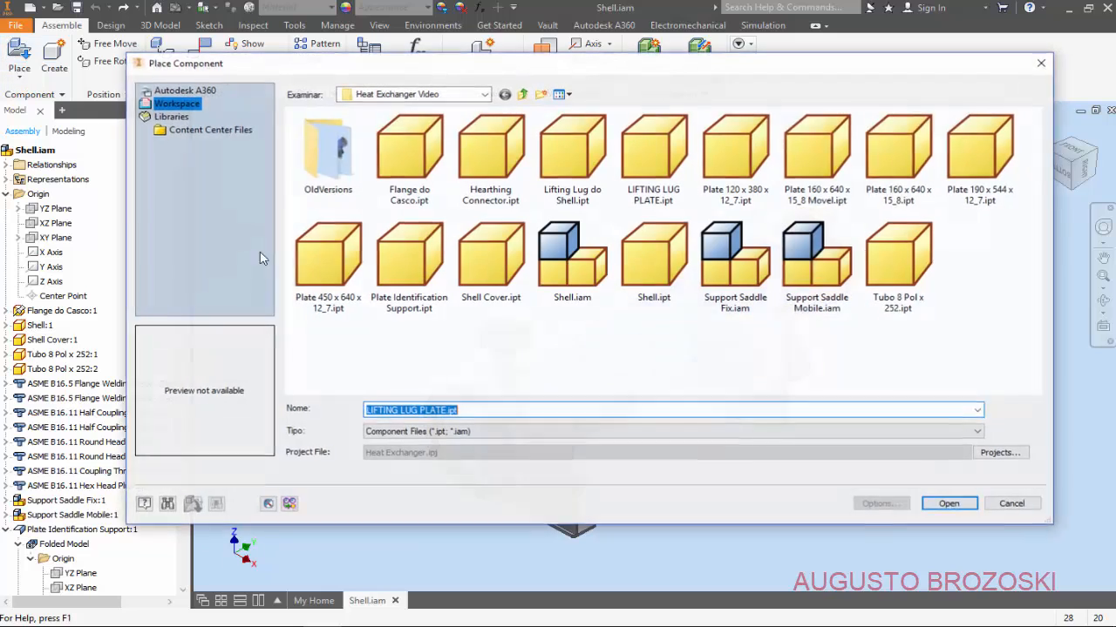
pyautogui.click(654, 152)
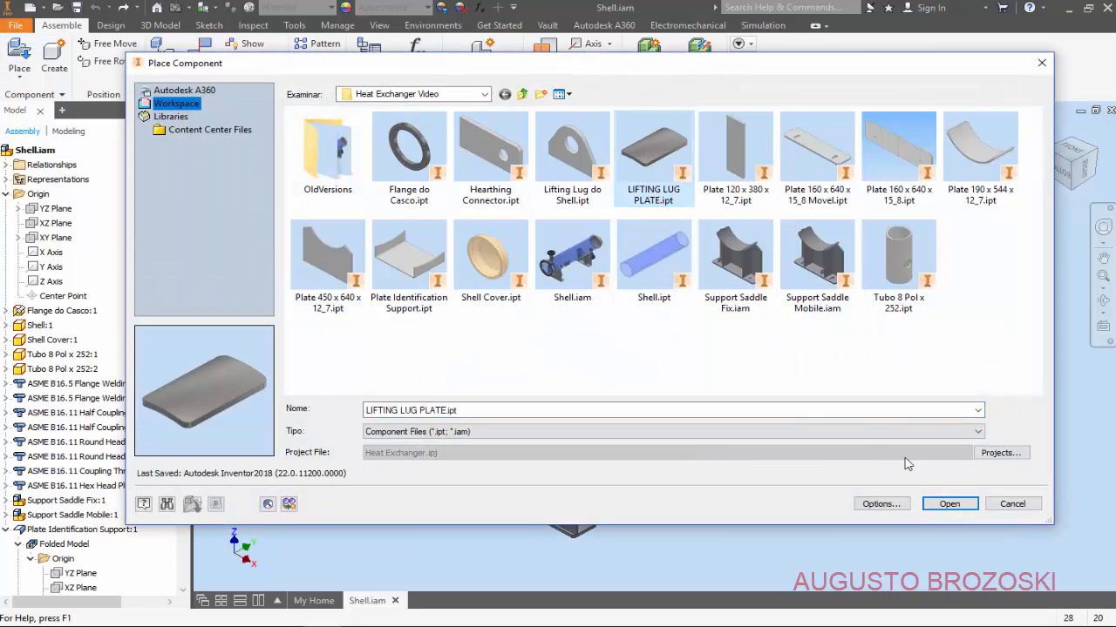
pyautogui.click(940, 504)
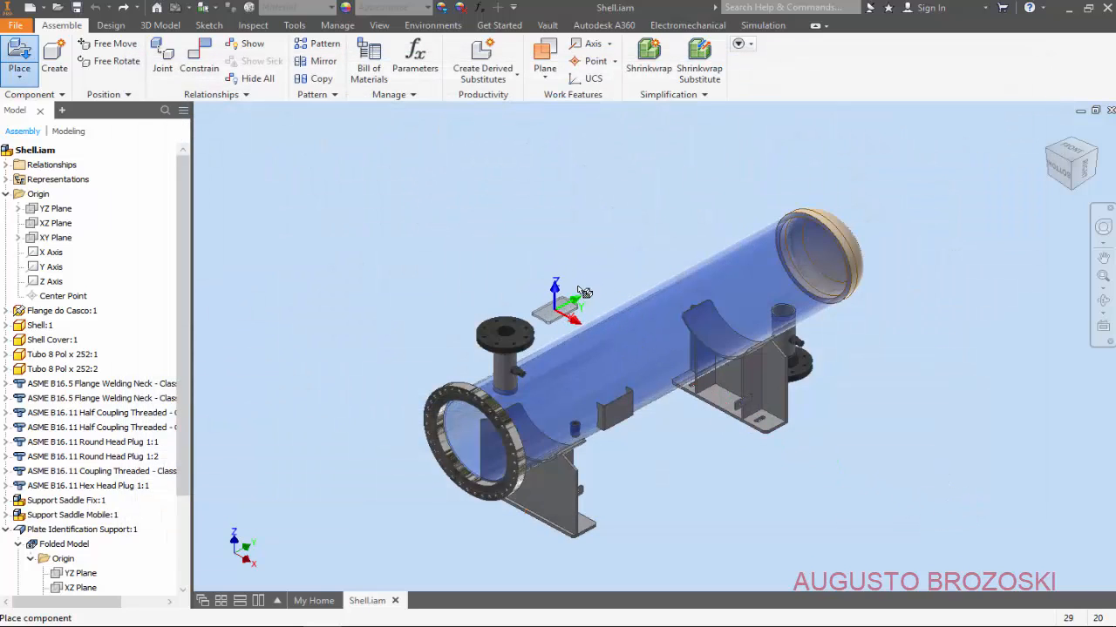
pyautogui.click(570, 312)
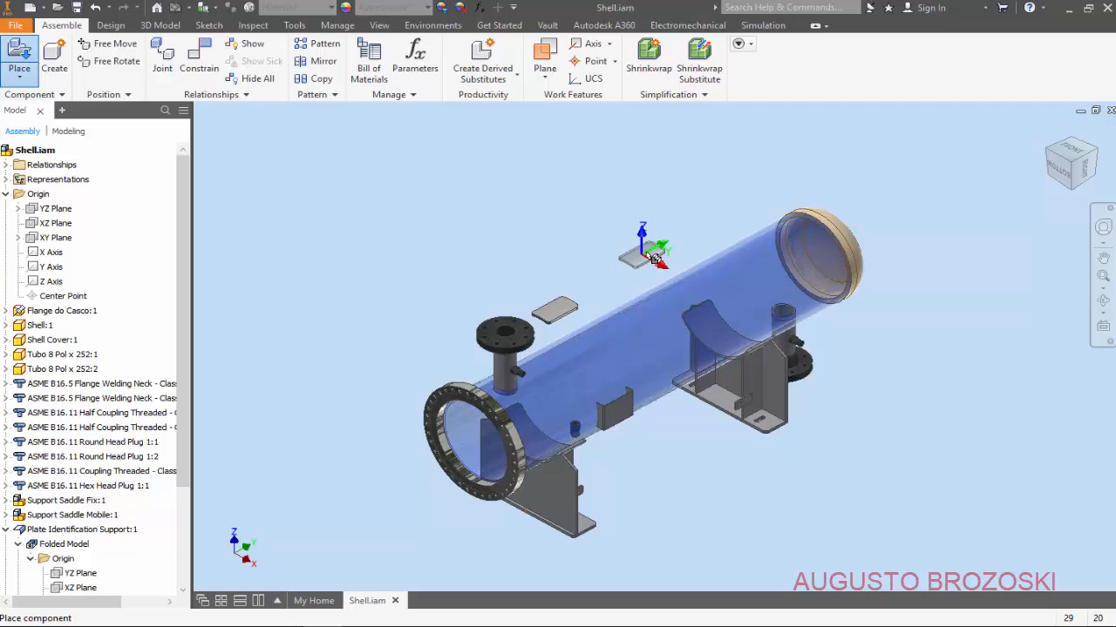
pyautogui.press('Escape')
pyautogui.scroll(-5, 525, 399)
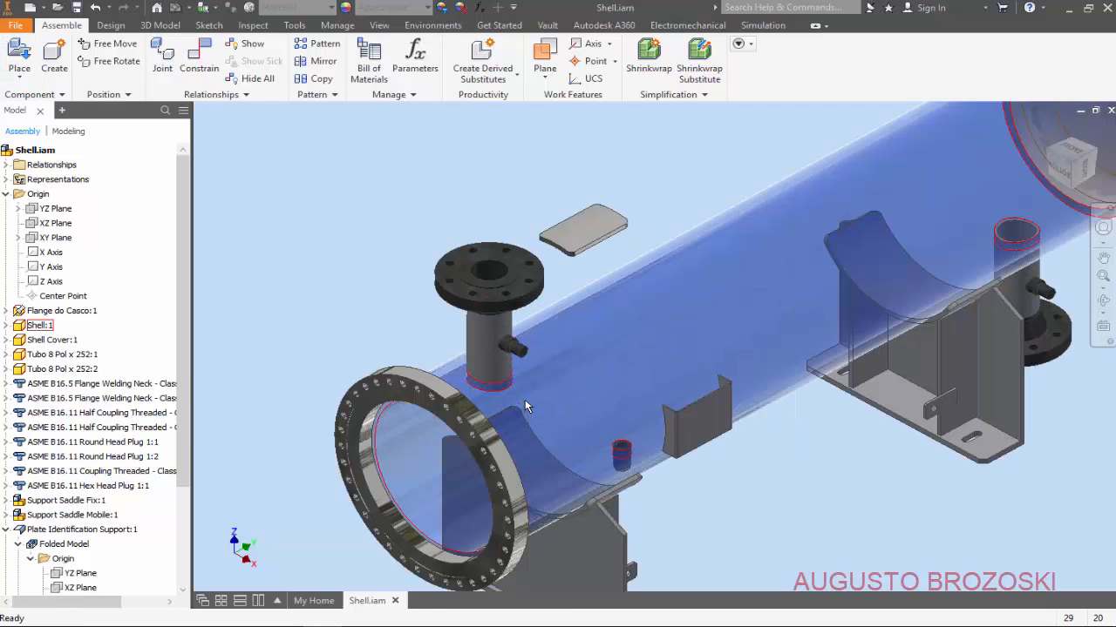
# Step: Mate the lifting lug plate's curved face axis to the shell's central axis at zero offset
pyautogui.click(198, 59)
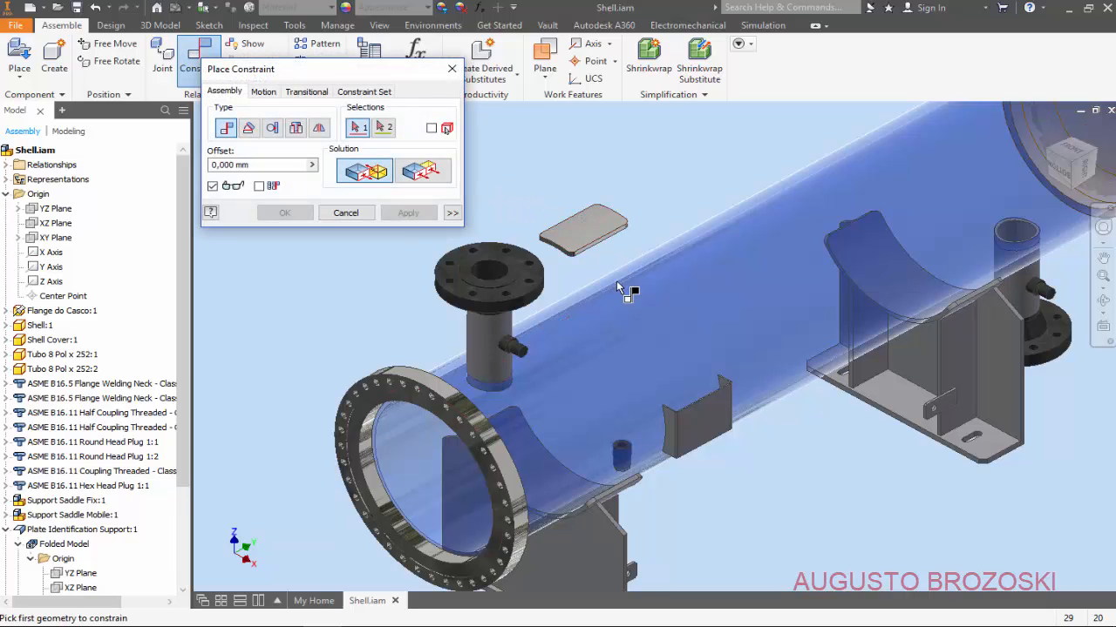
pyautogui.click(589, 281)
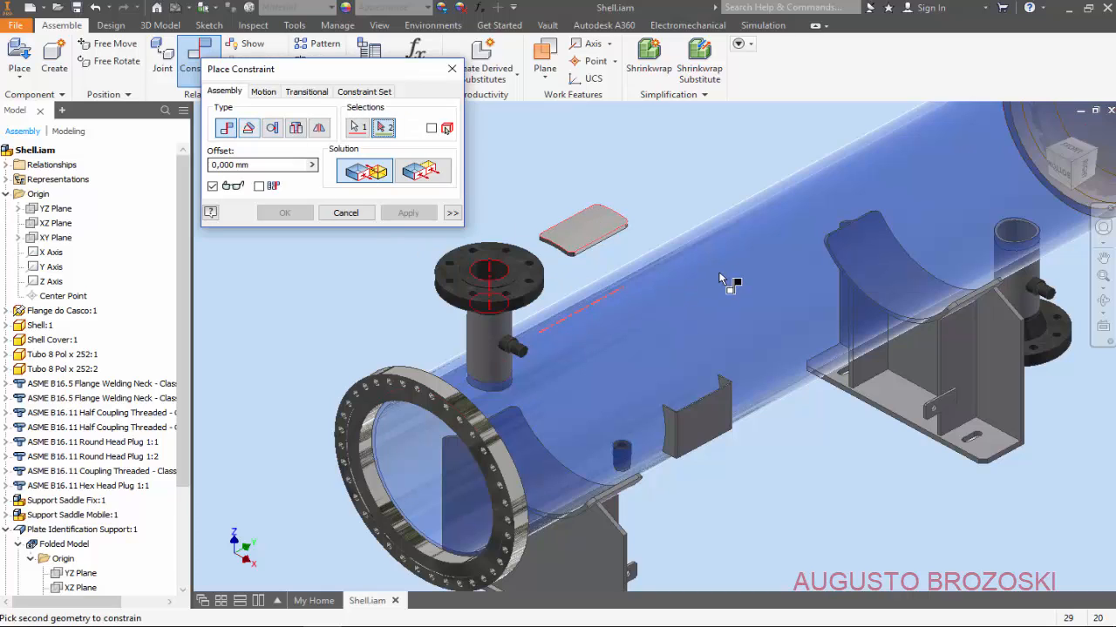
pyautogui.click(729, 275)
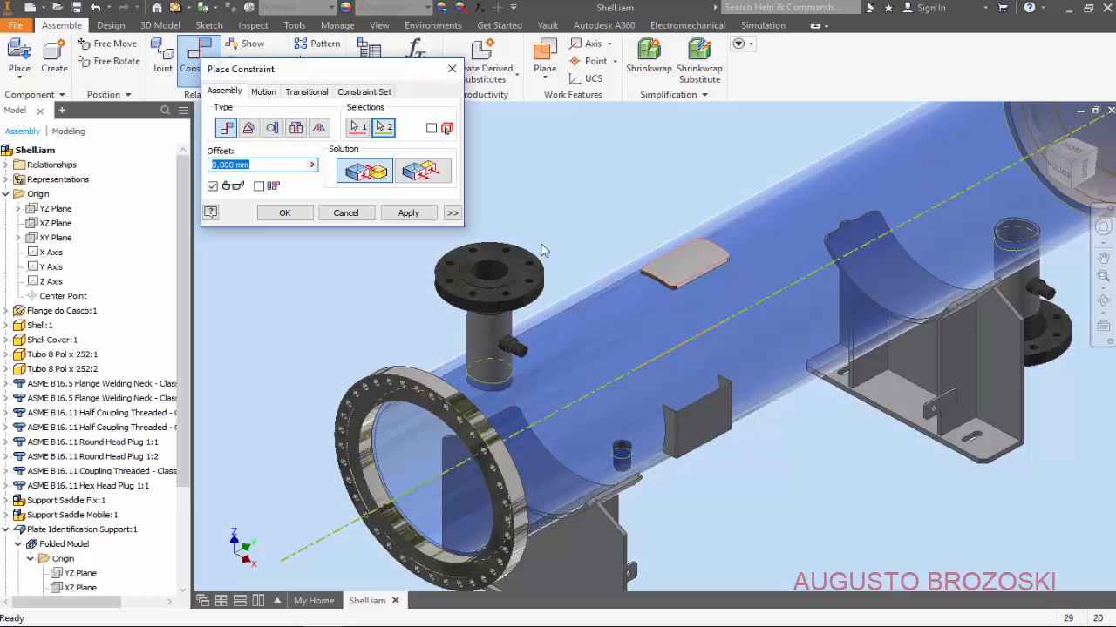
pyautogui.click(406, 216)
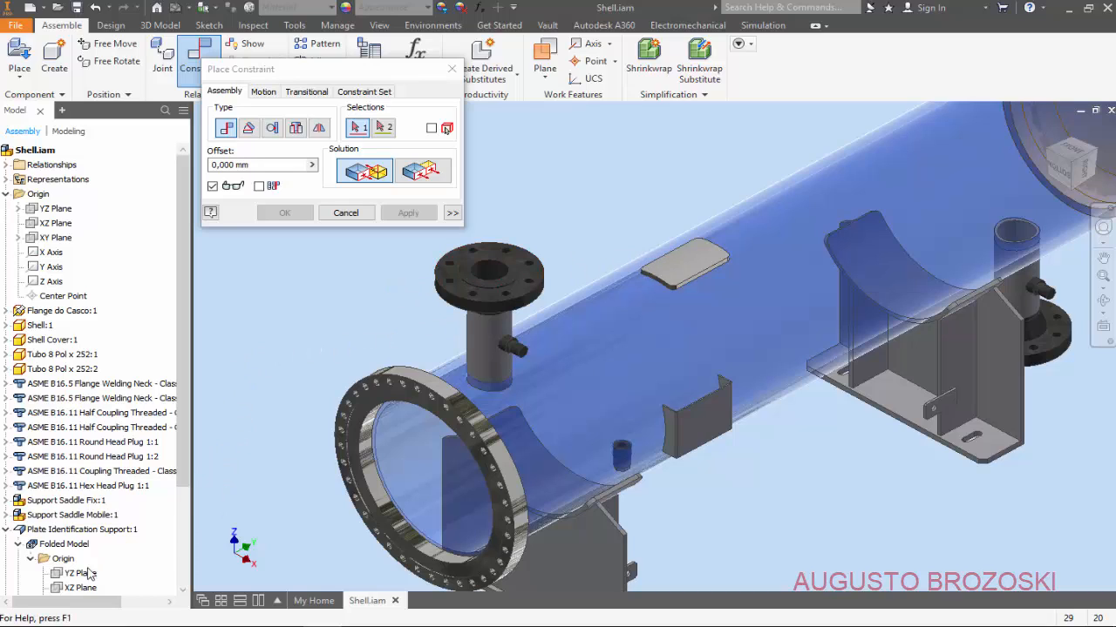
# Step: Constrain the lifting lug plate's YZ origin plane flush with the assembly's YZ origin plane at zero offset
pyautogui.click(6, 530)
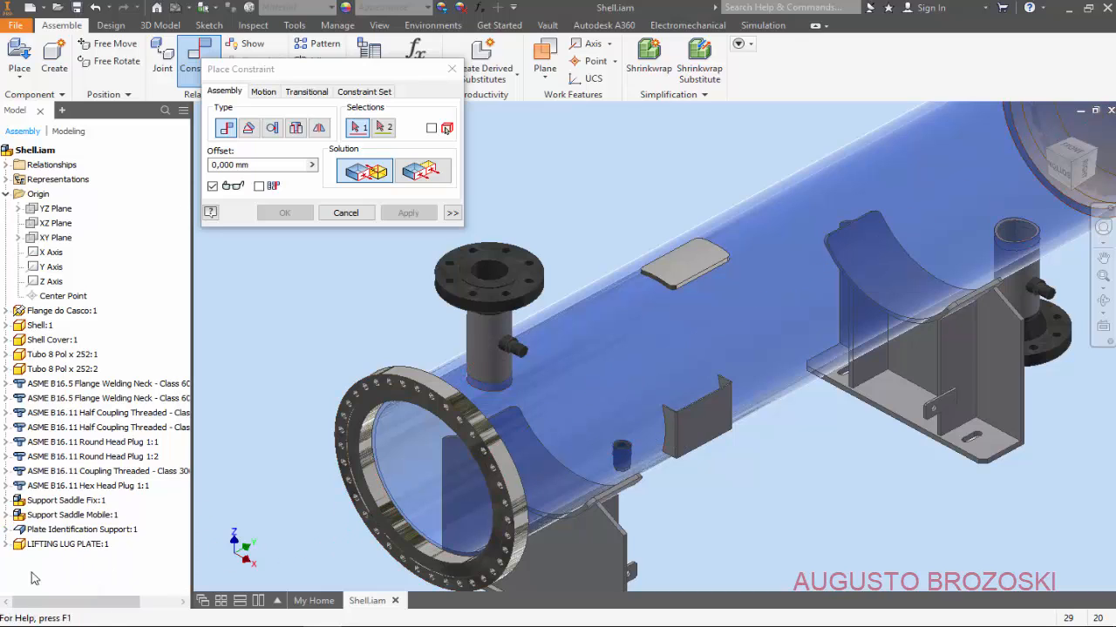
pyautogui.click(7, 545)
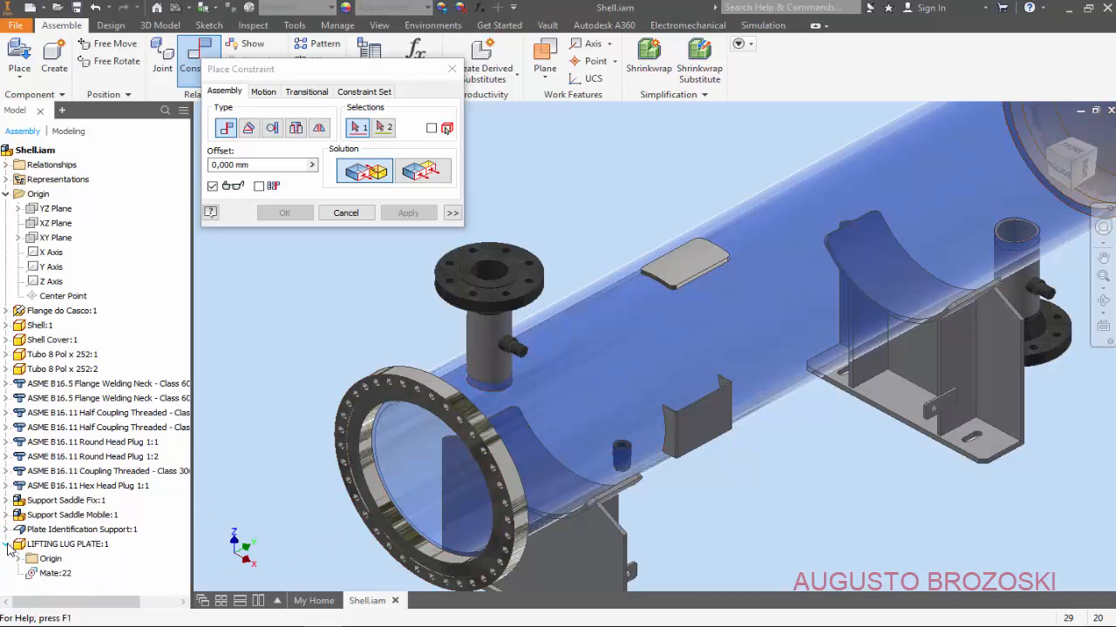
pyautogui.click(19, 559)
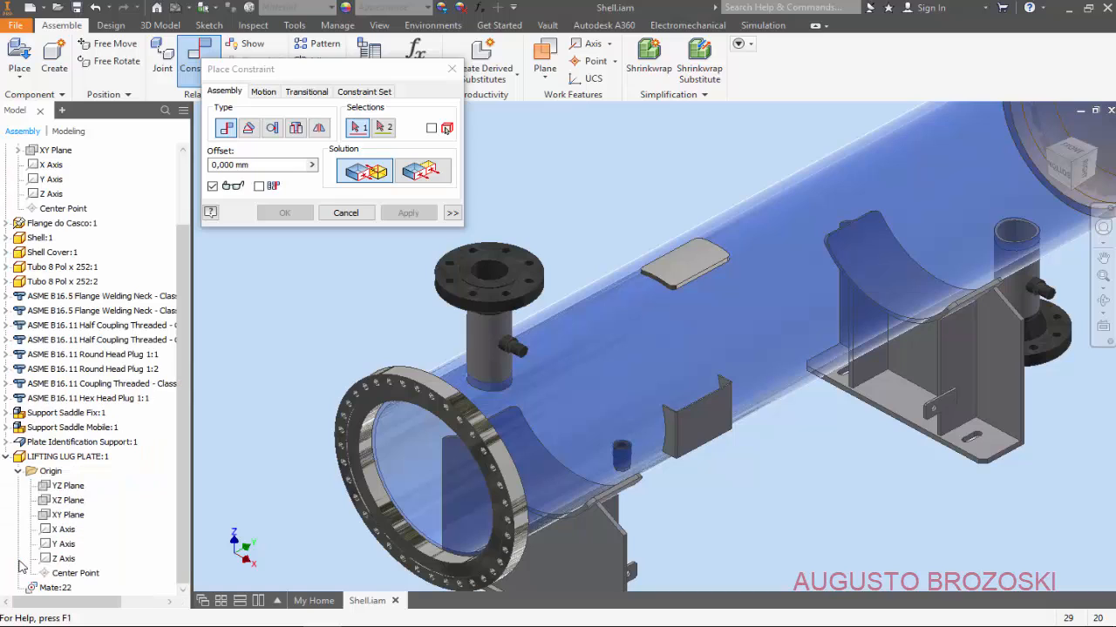
pyautogui.click(72, 490)
pyautogui.scroll(2, 93, 260)
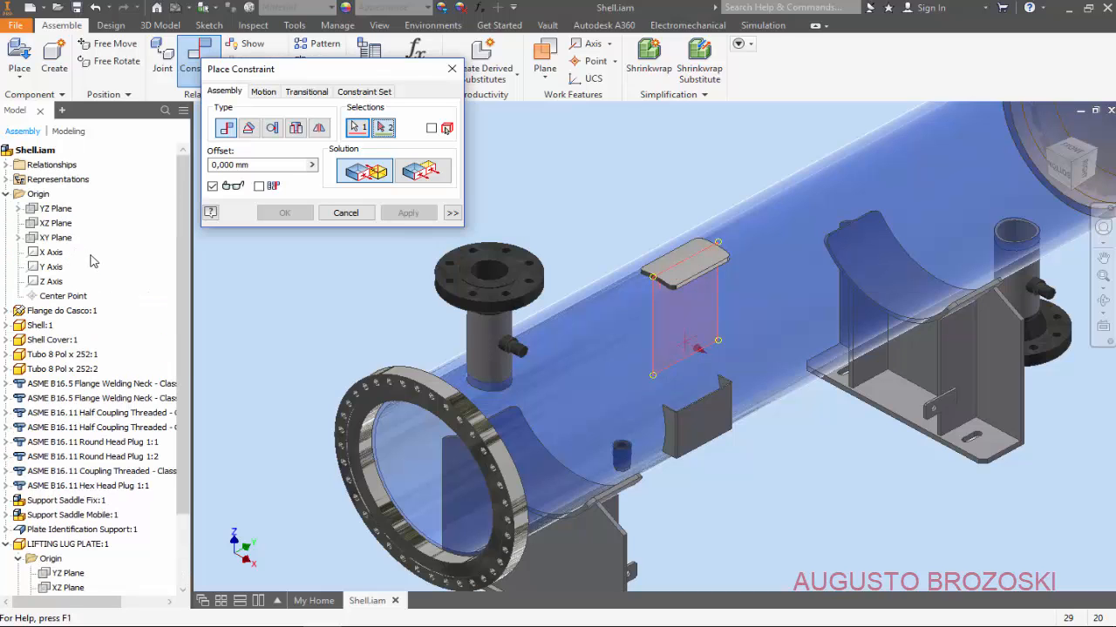
pyautogui.click(61, 214)
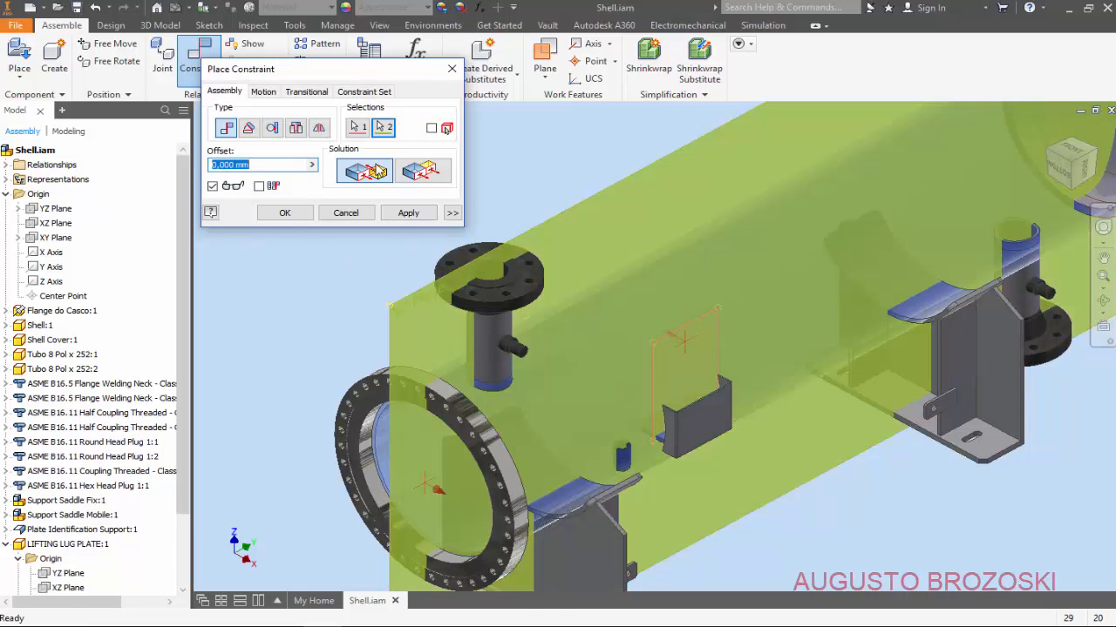
pyautogui.click(429, 173)
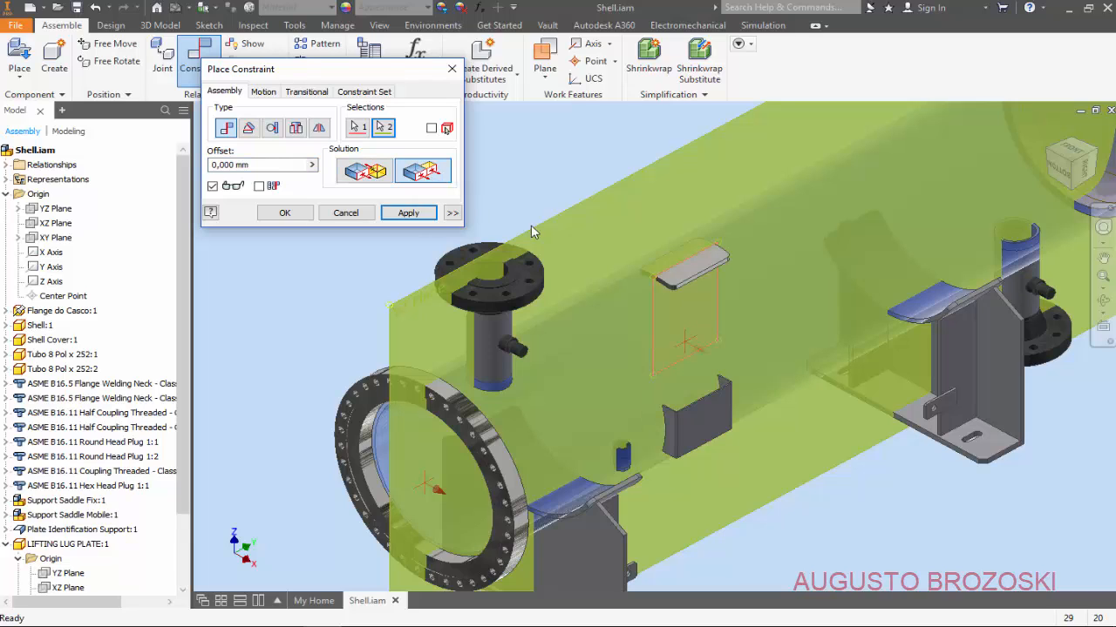
pyautogui.click(408, 212)
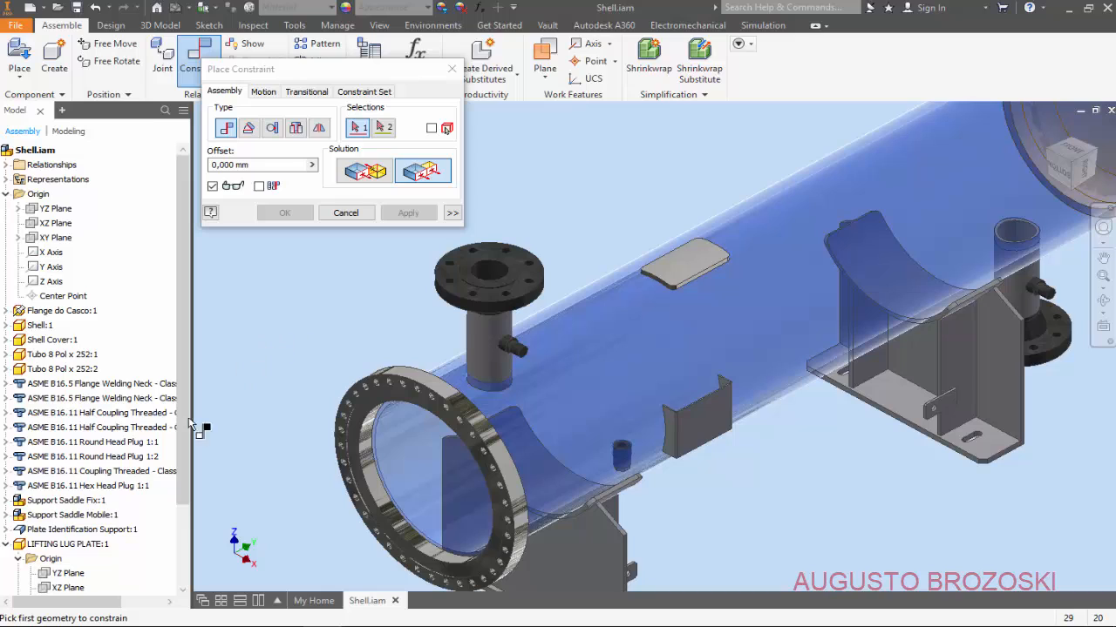
# Step: Set up a mate between the lifting lug plate's XZ origin plane and the shell flange's front face
pyautogui.scroll(-3, 73, 517)
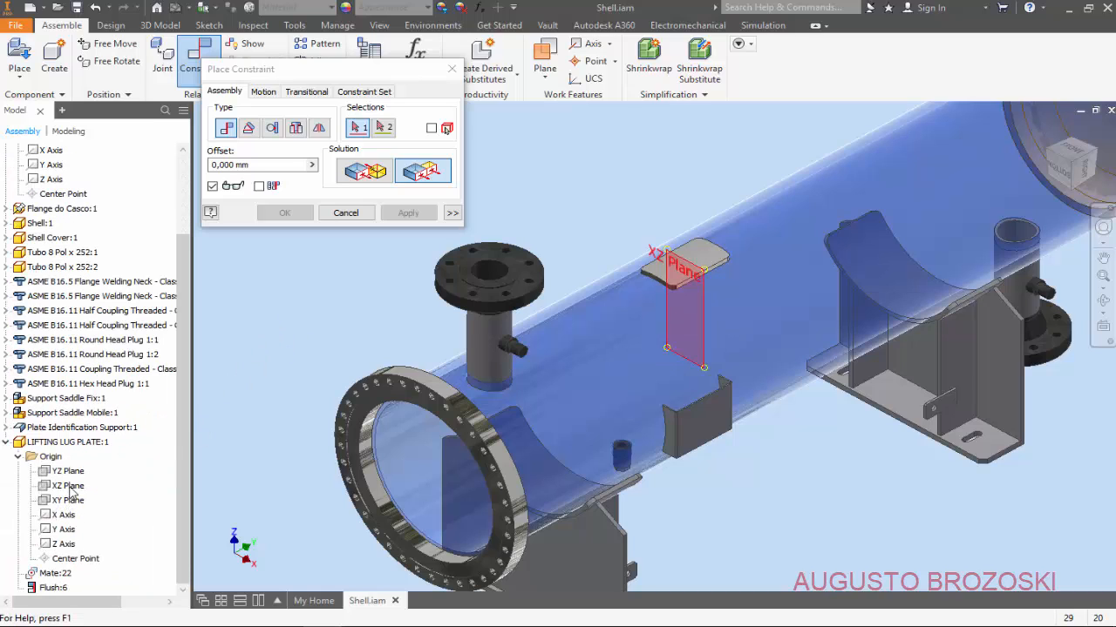
pyautogui.click(71, 490)
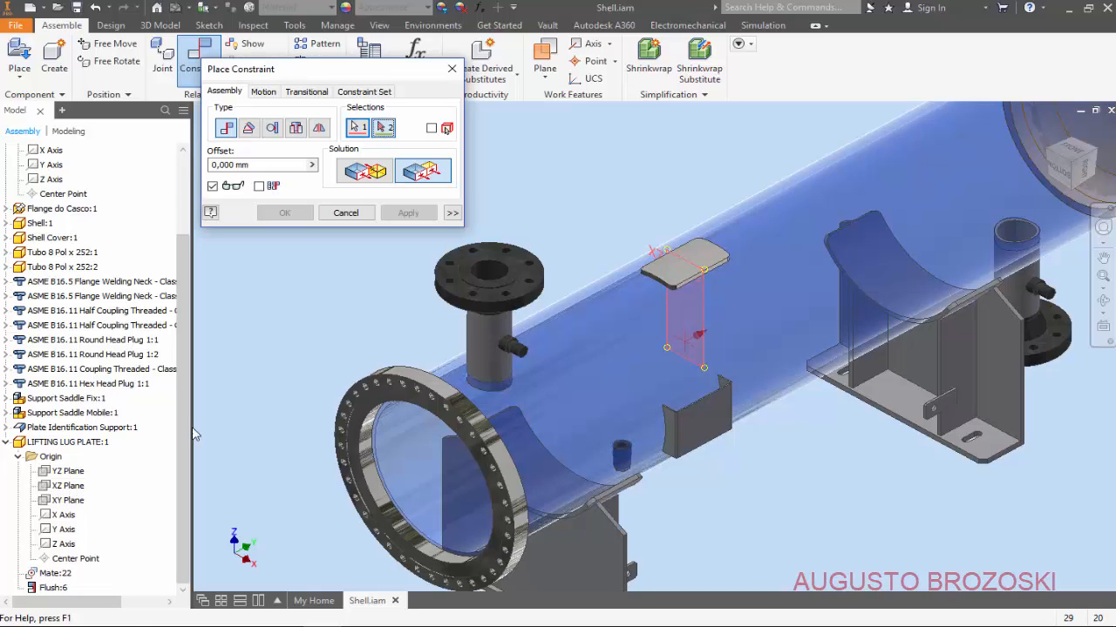
pyautogui.scroll(5, 423, 420)
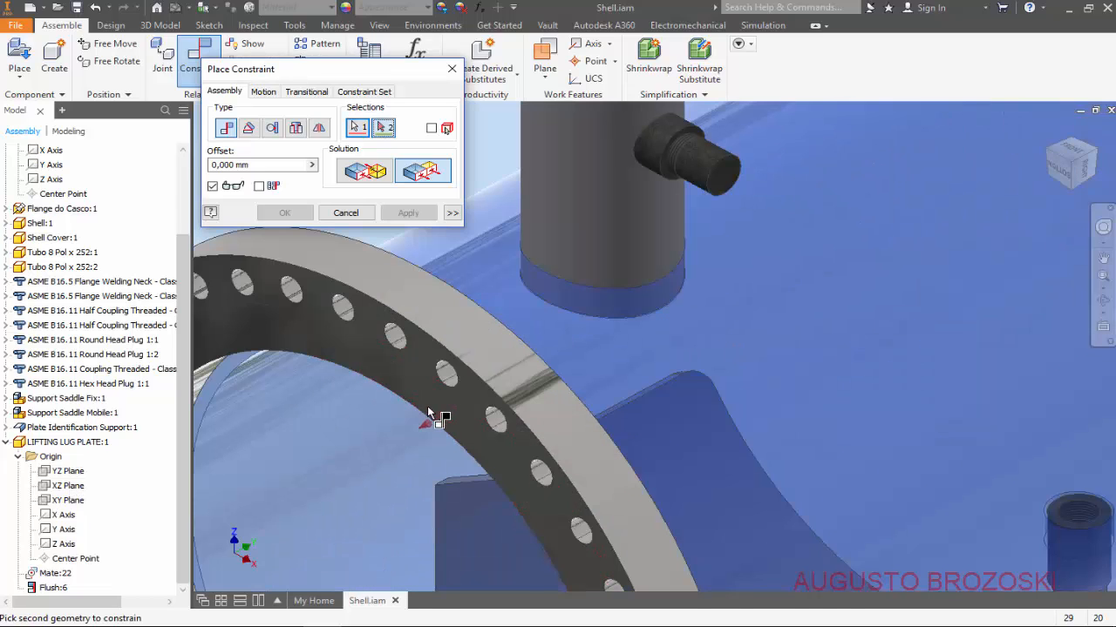
pyautogui.click(420, 347)
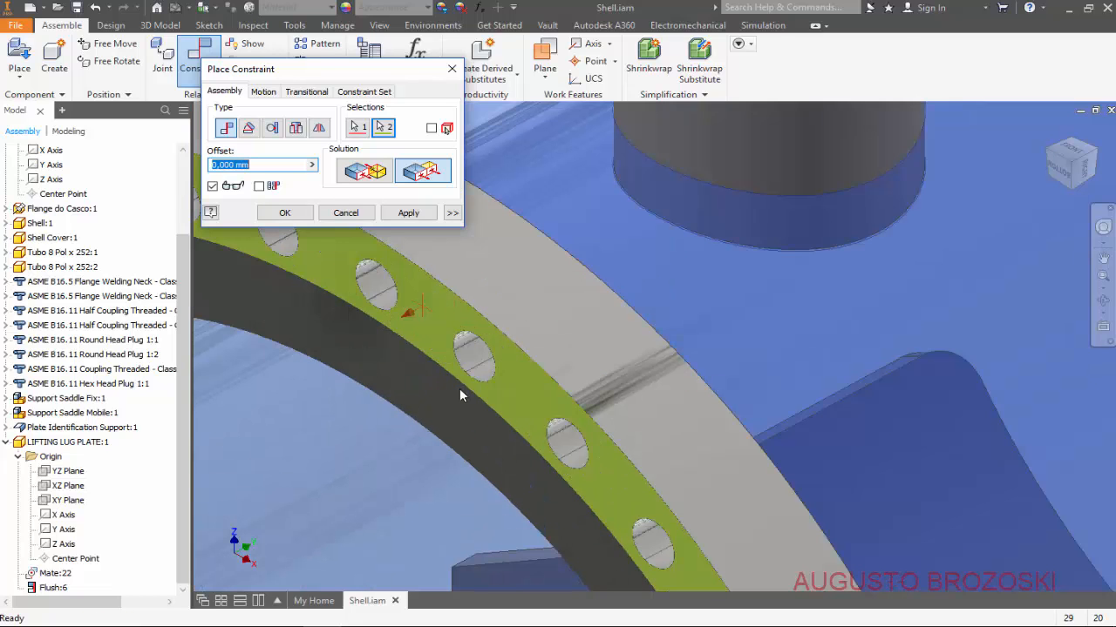
pyautogui.scroll(-5, 459, 391)
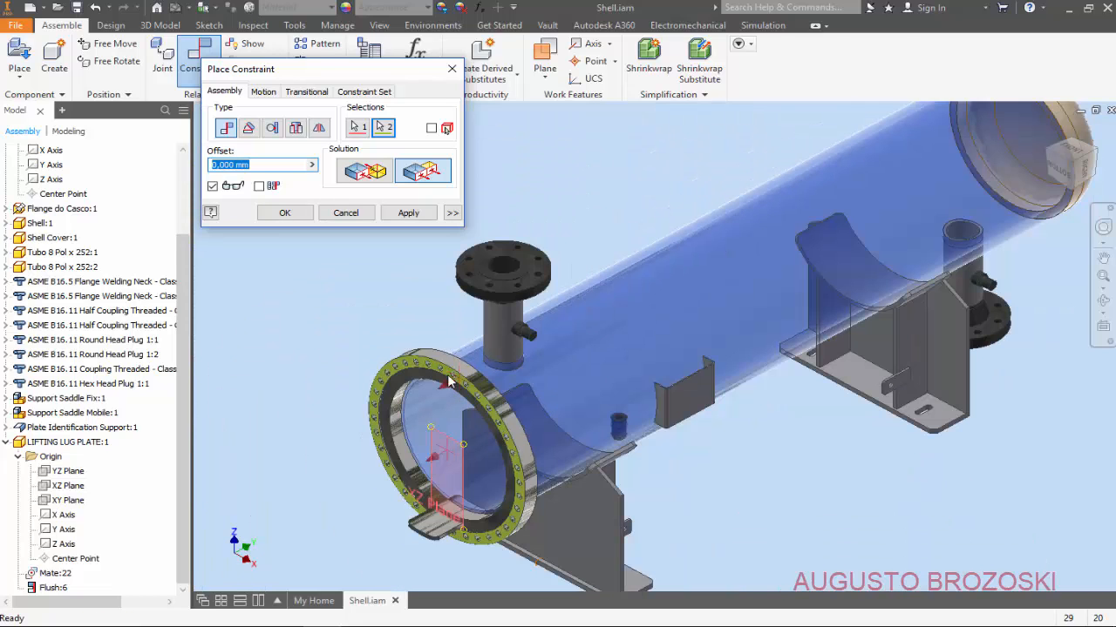
pyautogui.click(365, 172)
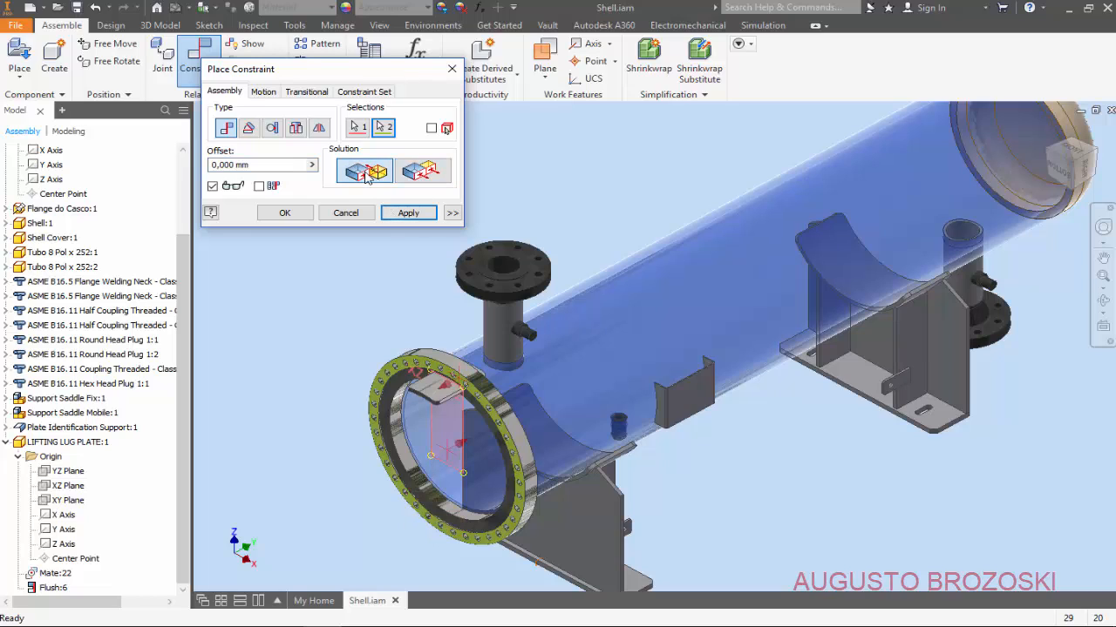
# Step: Check the first lug's distance from the flange face in the drawing PDF and apply the mate with a -530 mm offset
pyautogui.click(214, 165)
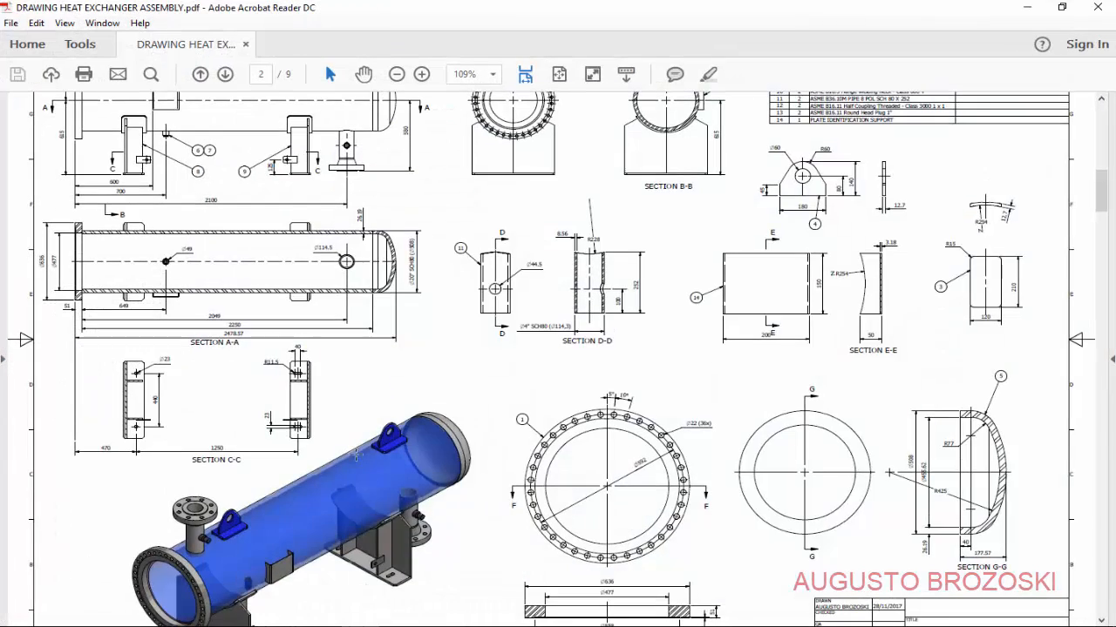
pyautogui.scroll(3, 186, 290)
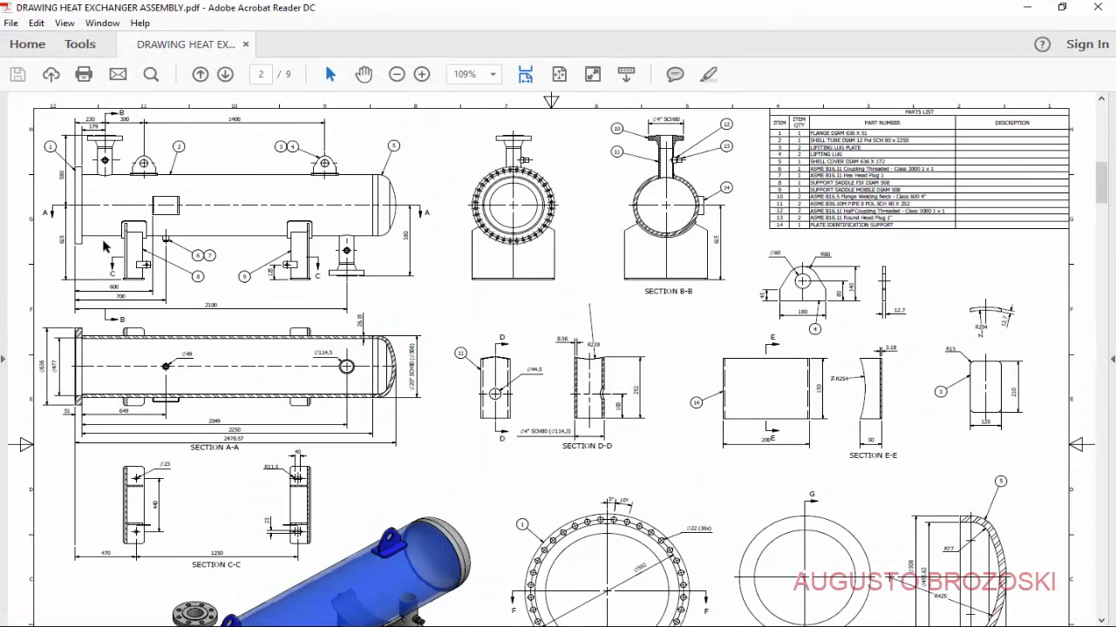
pyautogui.click(421, 75)
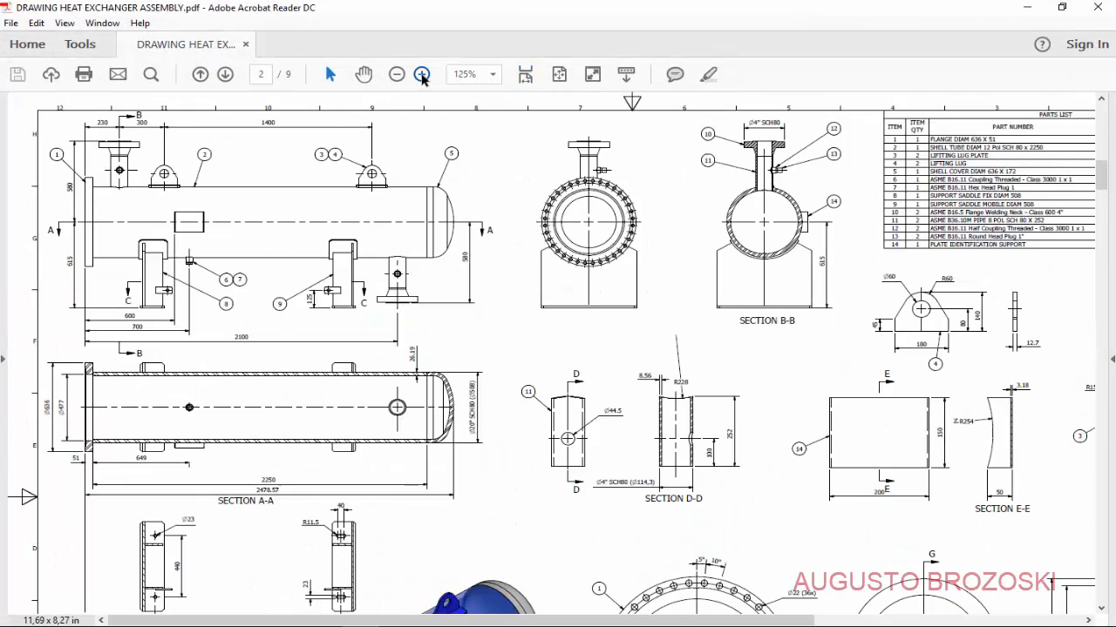
pyautogui.click(422, 75)
pyautogui.click(422, 75)
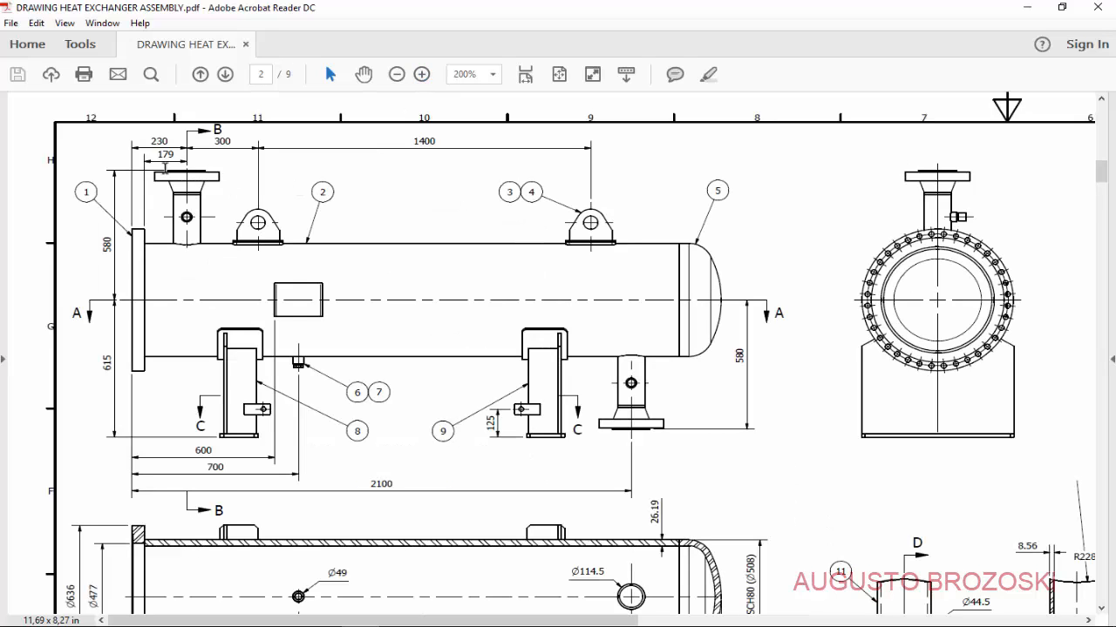
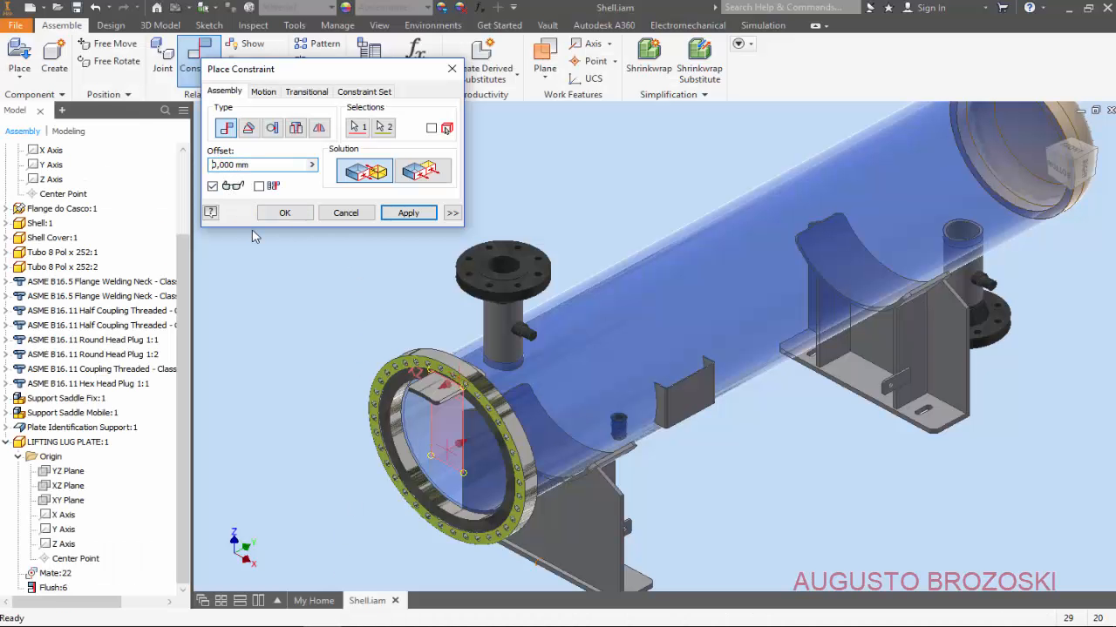
pyautogui.write('3')
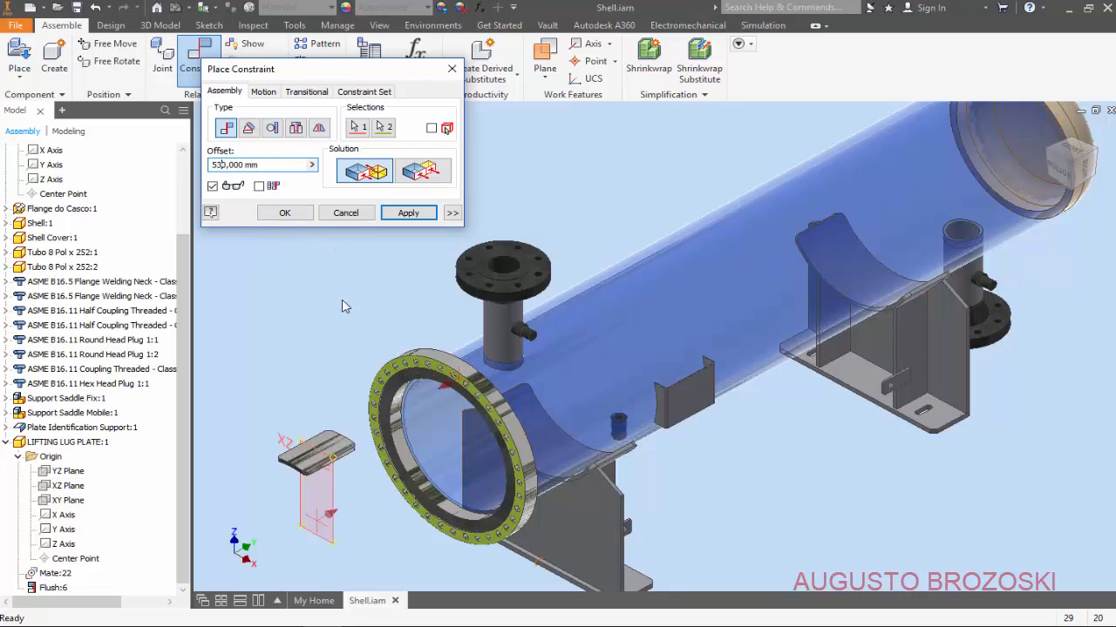
pyautogui.click(423, 173)
pyautogui.click(365, 174)
pyautogui.click(224, 171)
pyautogui.press('Home')
pyautogui.write('-')
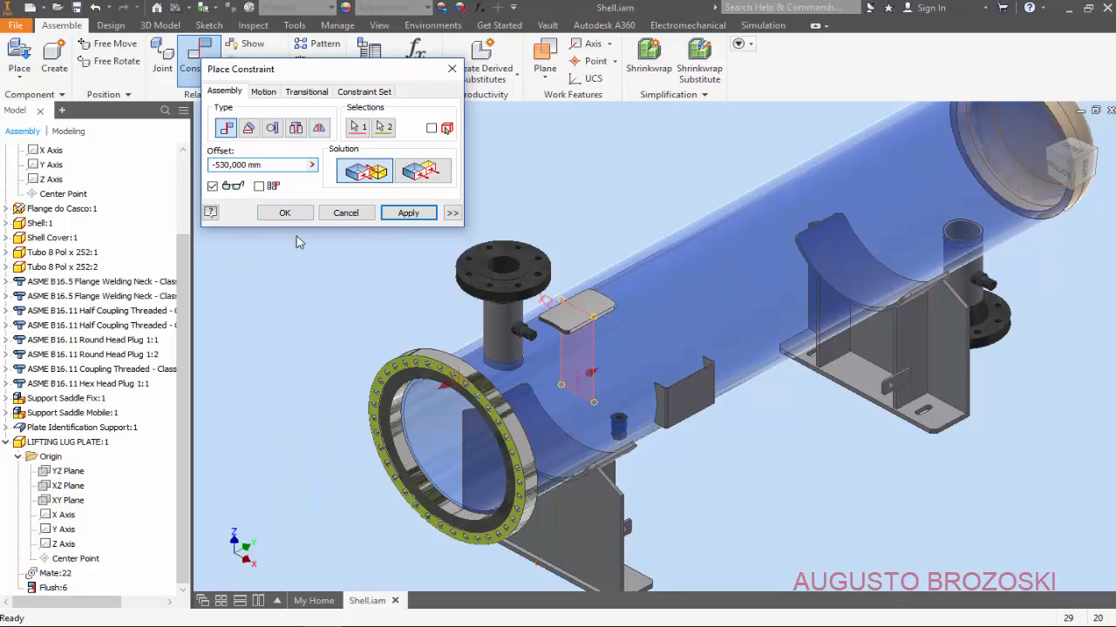
pyautogui.click(282, 213)
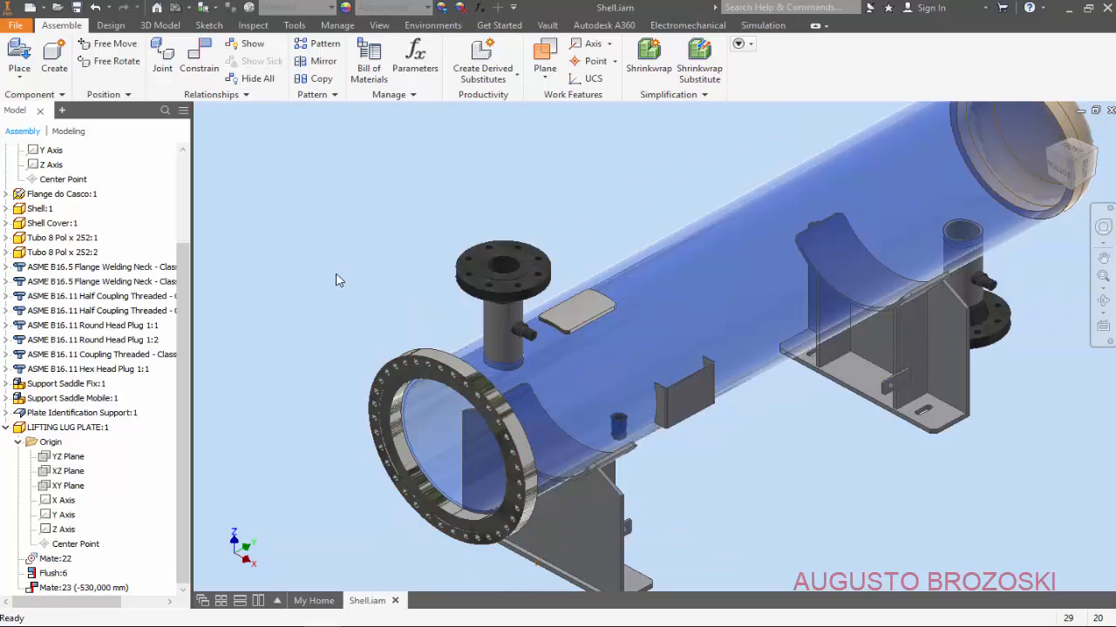
# Step: Place one Lifting Lug do Shell.ipt component above the shell, near the lifting lug plate
pyautogui.keyDown('shift'); pyautogui.moveTo(339, 280); pyautogui.dragTo(397, 254, button='middle'); pyautogui.keyUp('shift')
pyautogui.click(19, 55)
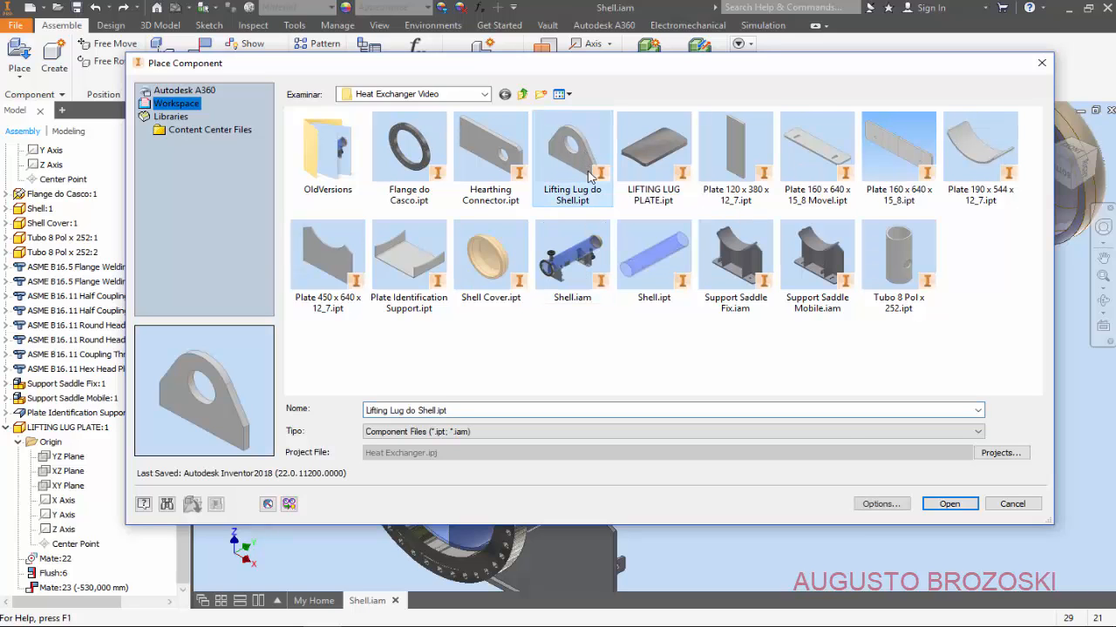
pyautogui.click(950, 505)
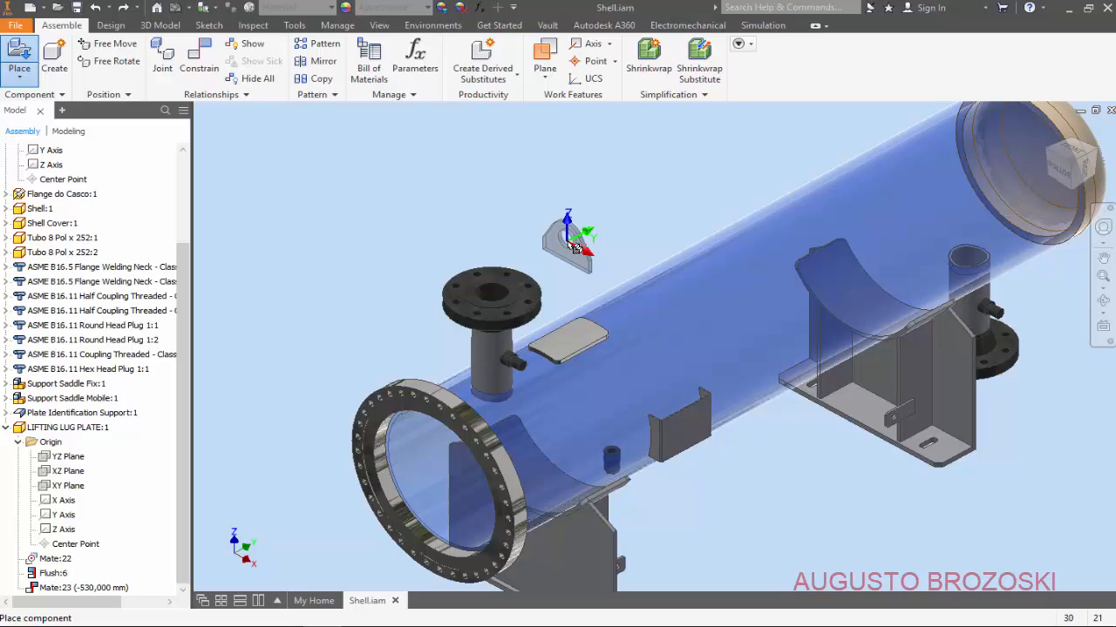
pyautogui.click(573, 246)
pyautogui.press('Escape')
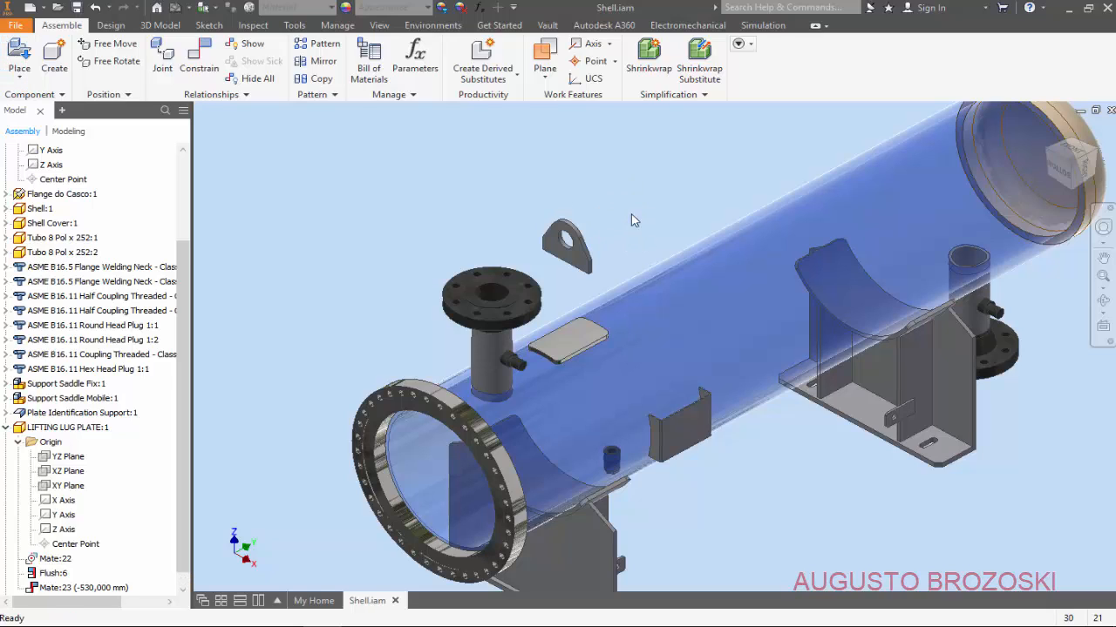
# Step: Constrain the lifting lug's flat bottom face tangent to the lifting lug plate's curved top face with the outside solution at zero offset
pyautogui.keyDown('shift'); pyautogui.moveTo(545, 356); pyautogui.dragTo(625, 246, button='middle'); pyautogui.keyUp('shift')
pyautogui.scroll(5, 590, 230)
pyautogui.scroll(3, 590, 230)
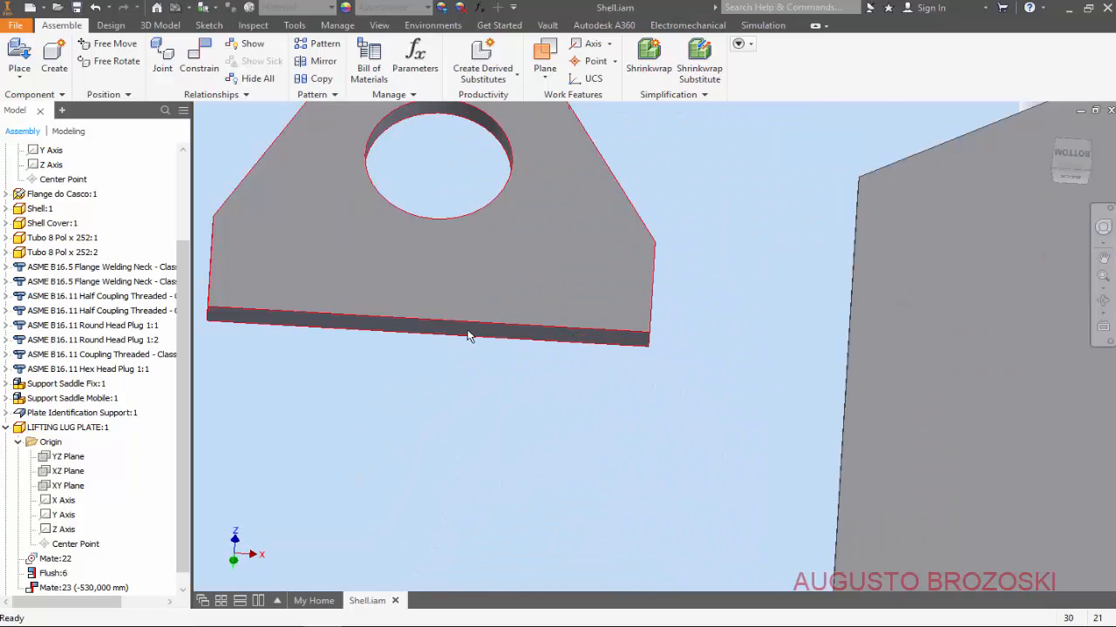
pyautogui.click(210, 57)
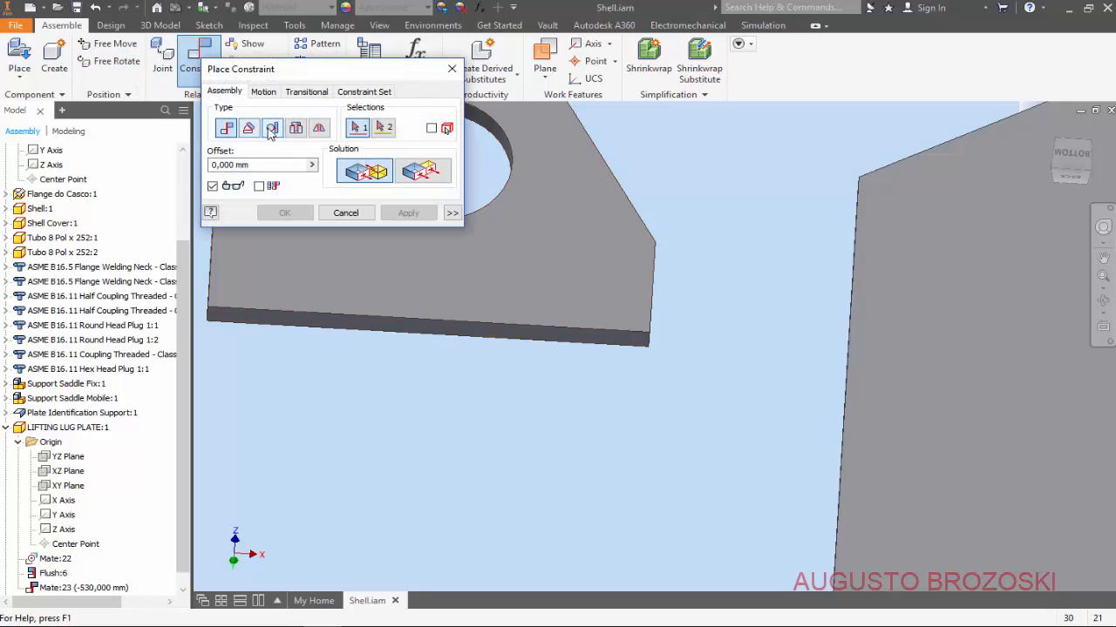
pyautogui.click(273, 129)
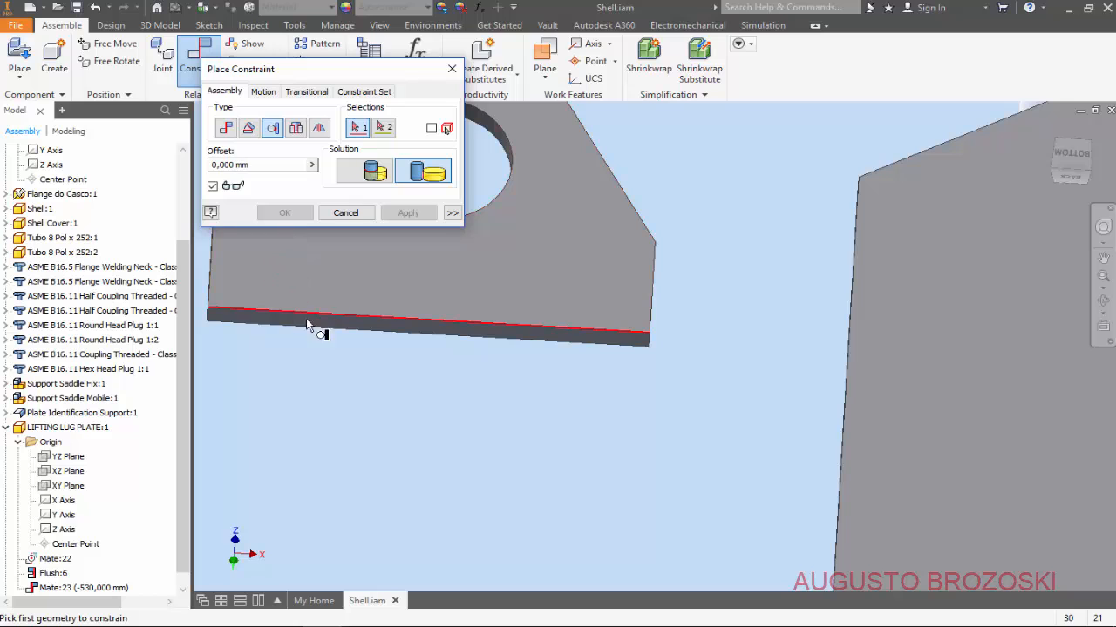
pyautogui.click(391, 331)
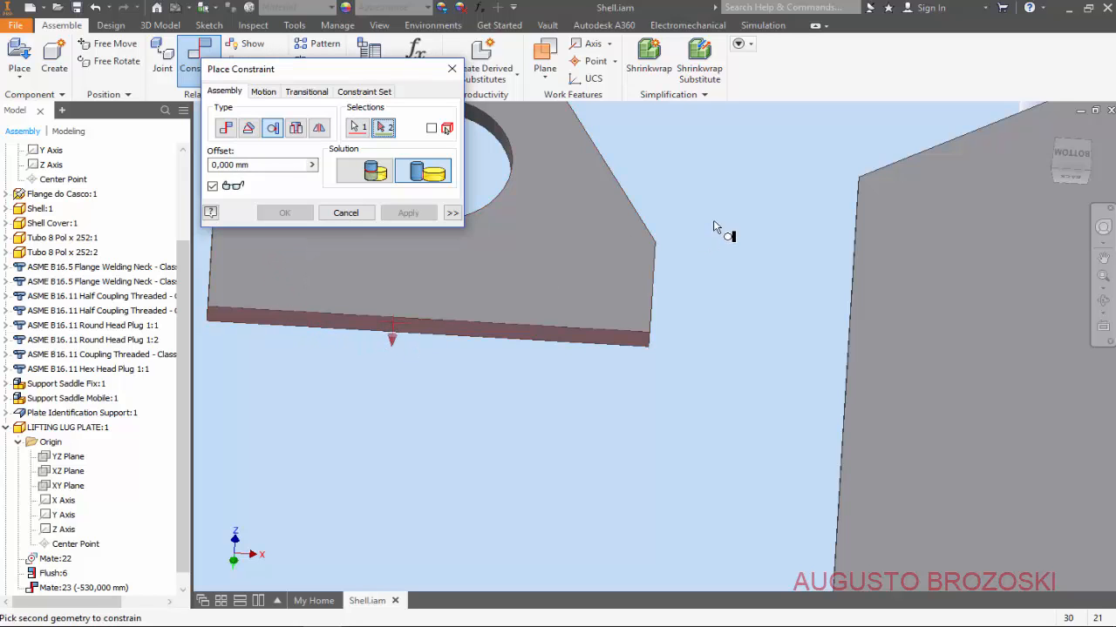
pyautogui.click(1048, 130)
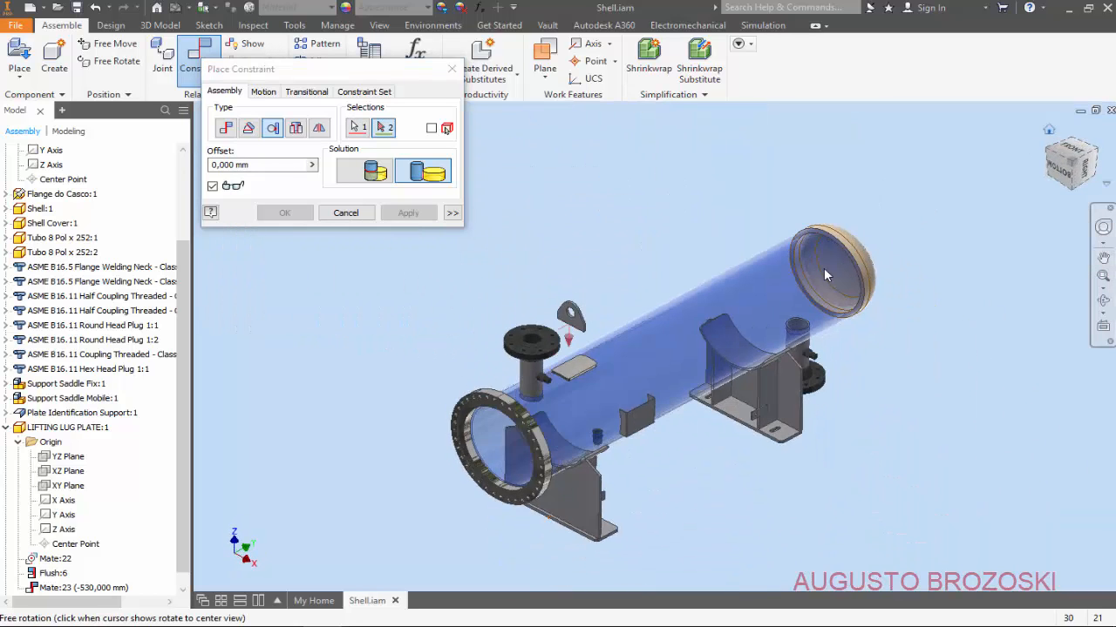
pyautogui.scroll(10, 562, 373)
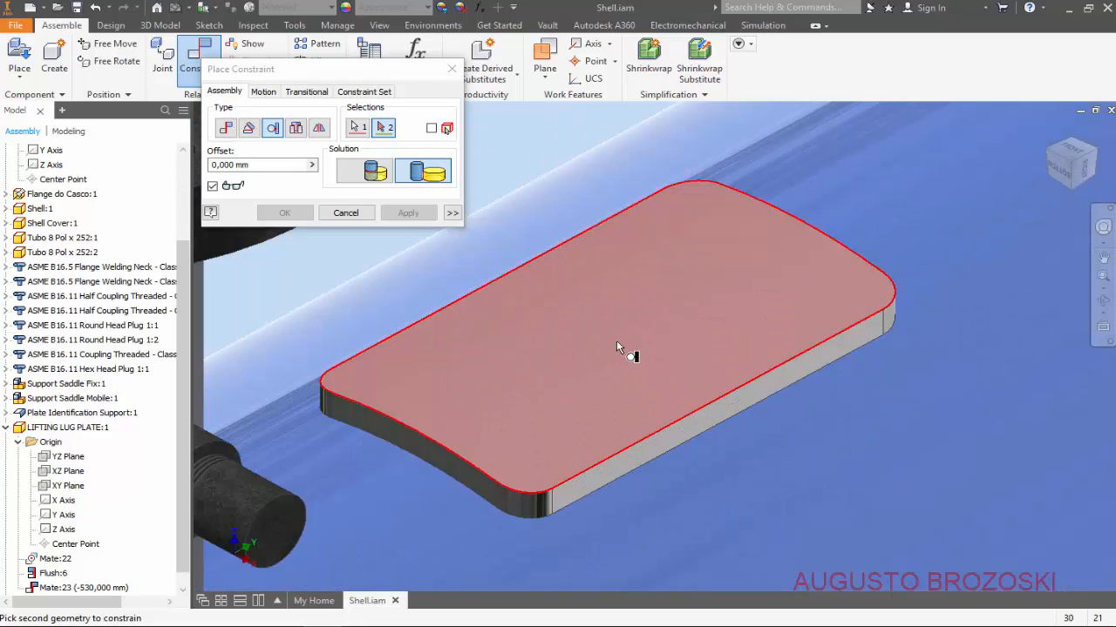
pyautogui.click(619, 329)
pyautogui.scroll(3, 567, 335)
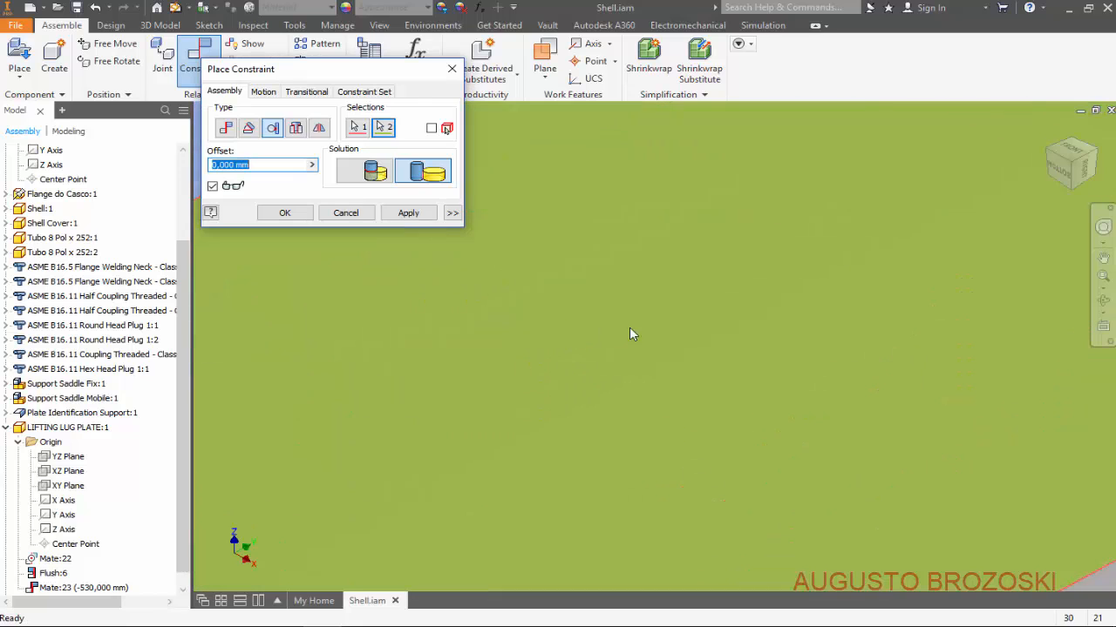
pyautogui.scroll(-6, 630, 327)
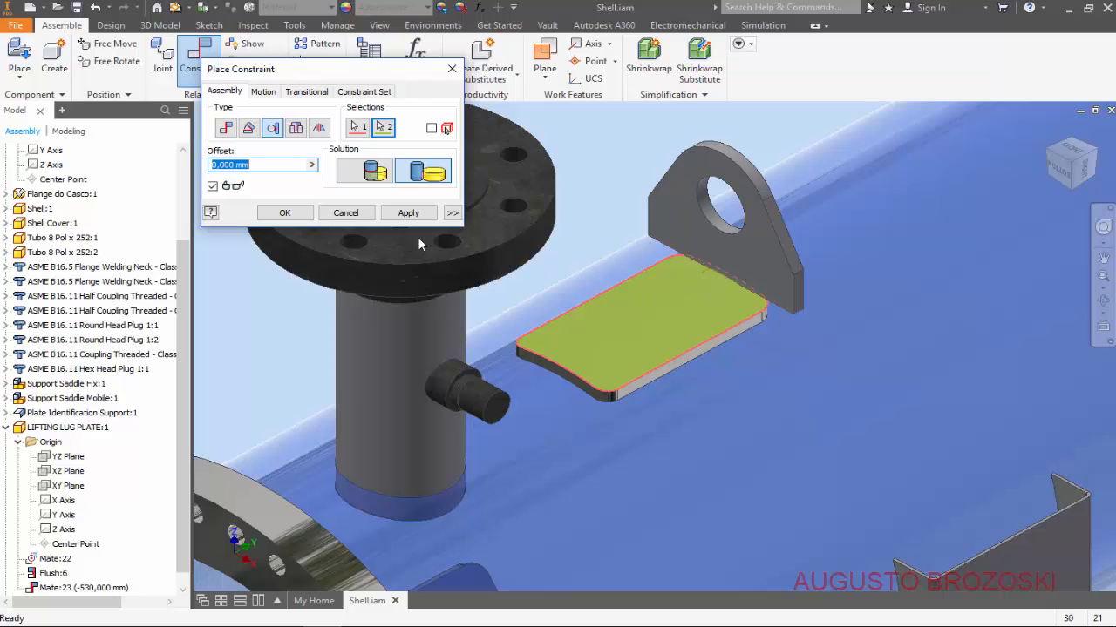
pyautogui.click(403, 213)
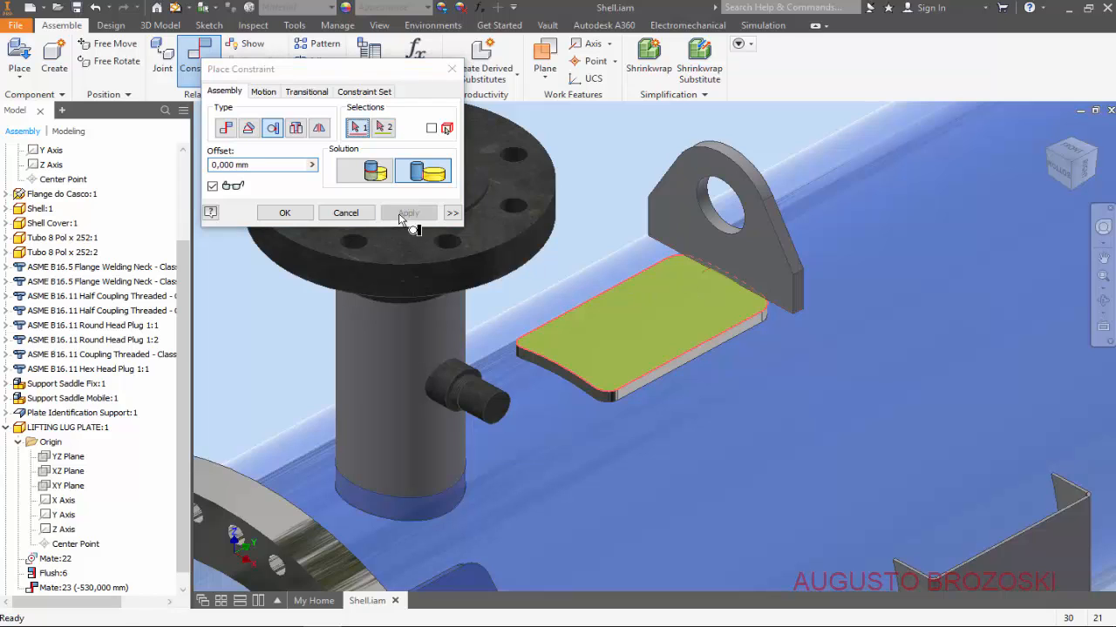
# Step: Mate the lifting lug's XZ origin plane to the assembly's YZ origin plane at zero offset
pyautogui.click(226, 129)
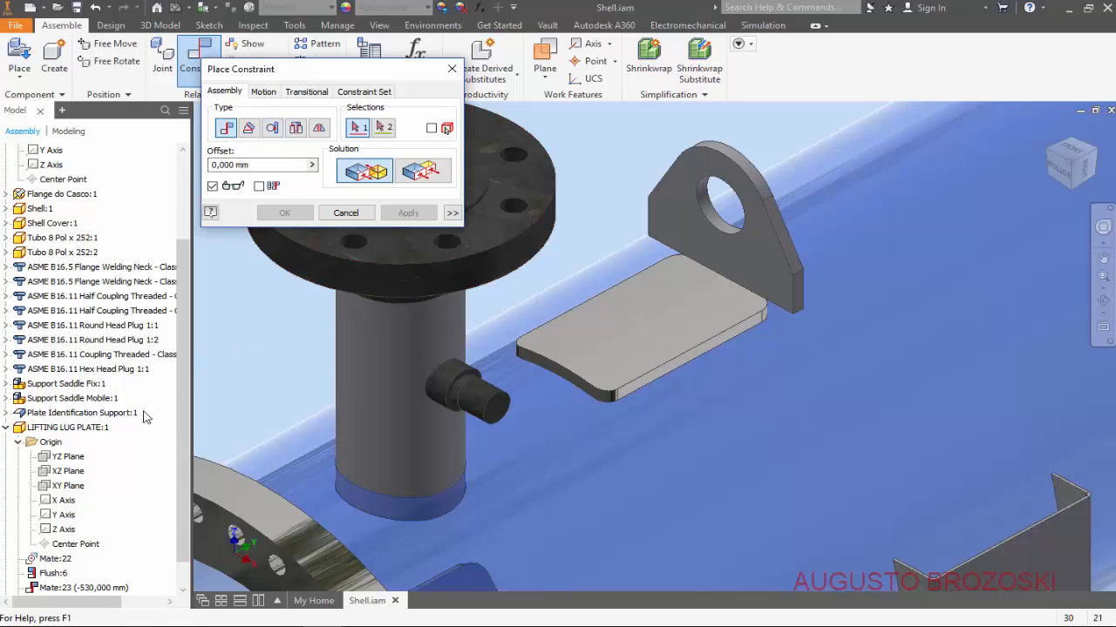
pyautogui.scroll(-1, 24, 503)
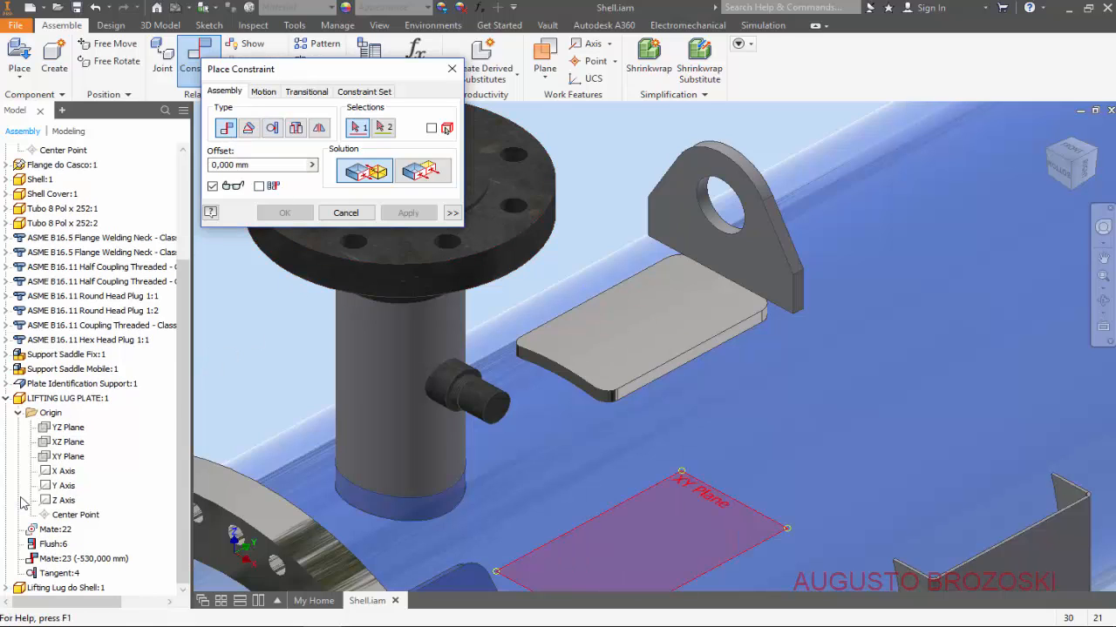
pyautogui.click(7, 589)
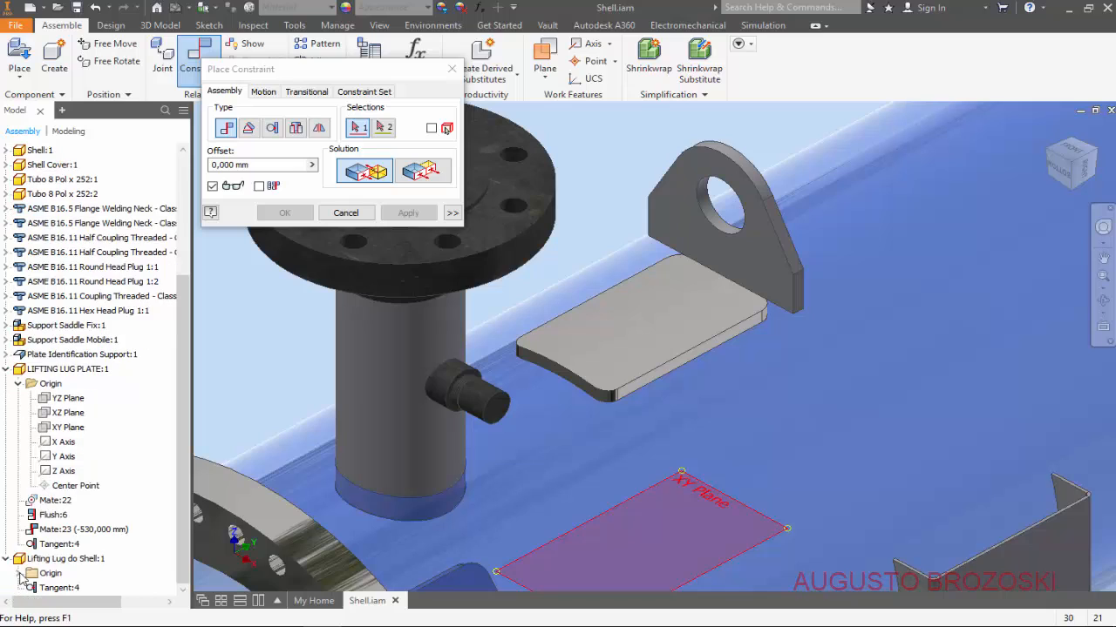
pyautogui.click(19, 573)
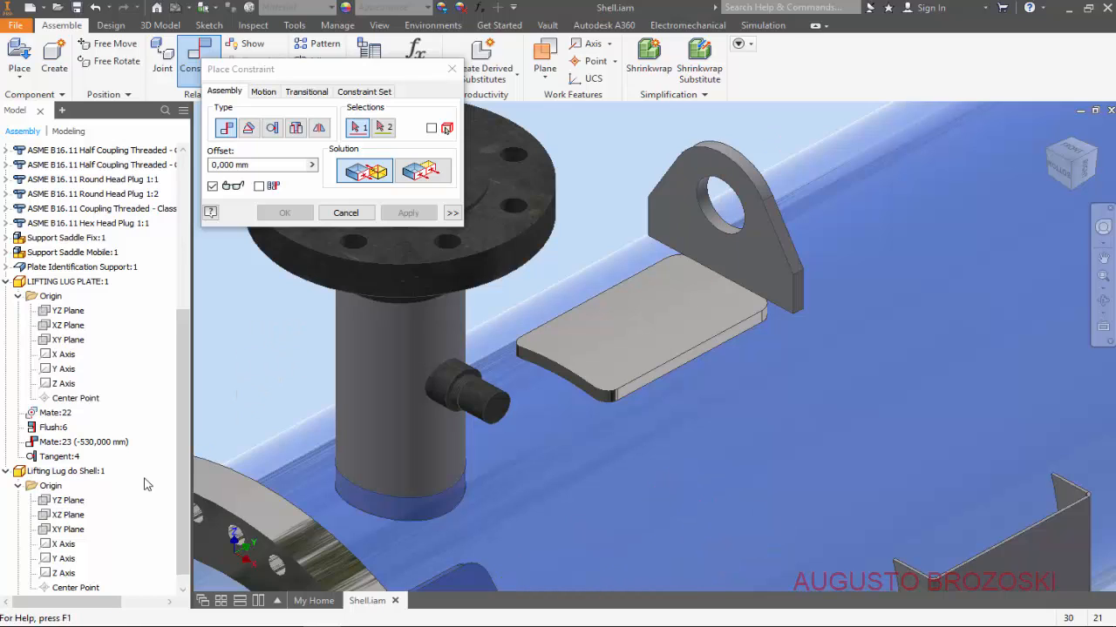
pyautogui.click(68, 521)
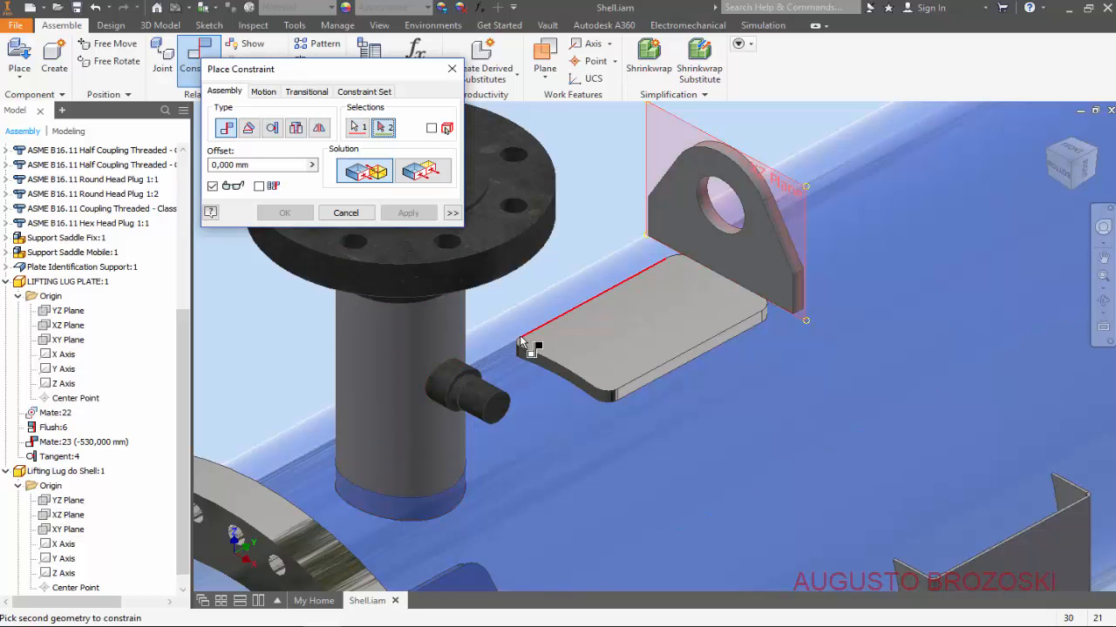
pyautogui.scroll(1, 103, 253)
pyautogui.scroll(5, 105, 261)
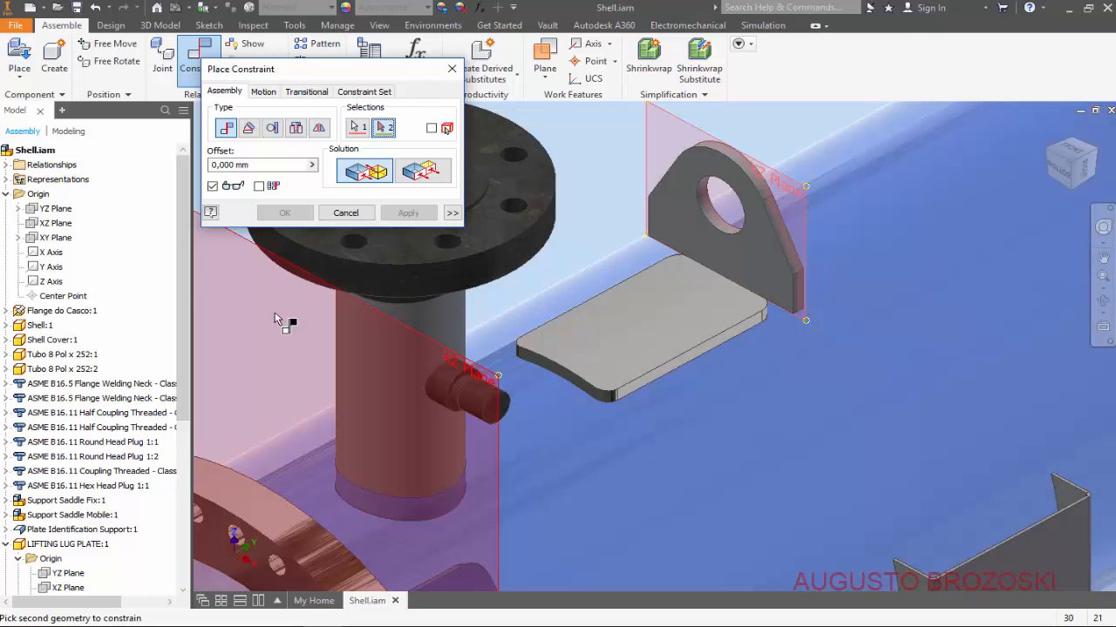
pyautogui.scroll(-3, 537, 302)
pyautogui.scroll(6, 584, 301)
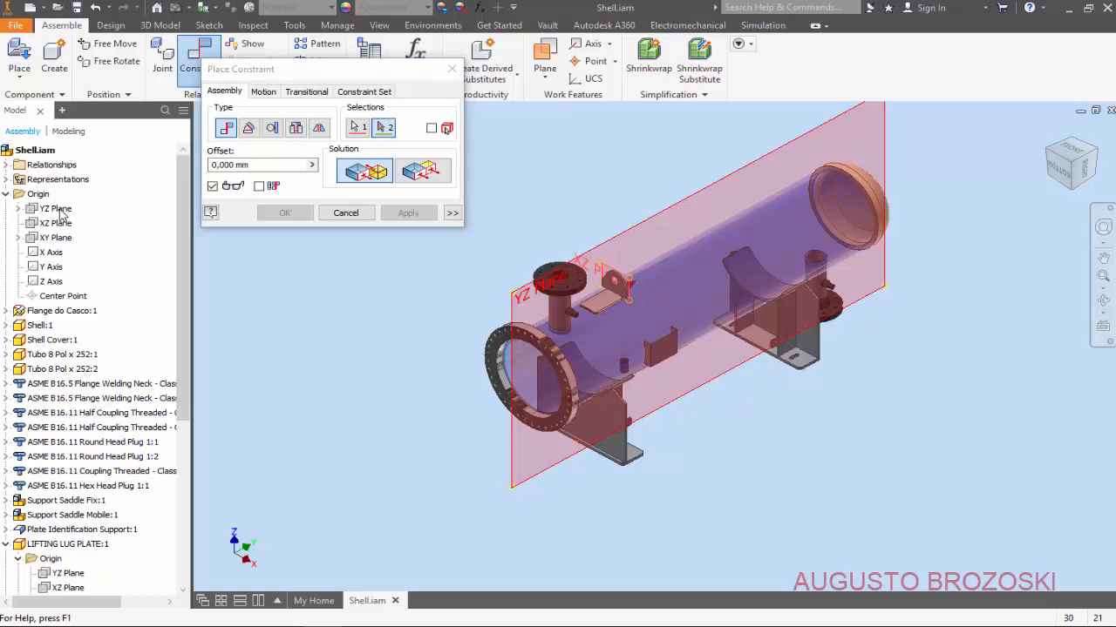
pyautogui.click(61, 215)
pyautogui.scroll(-3, 612, 342)
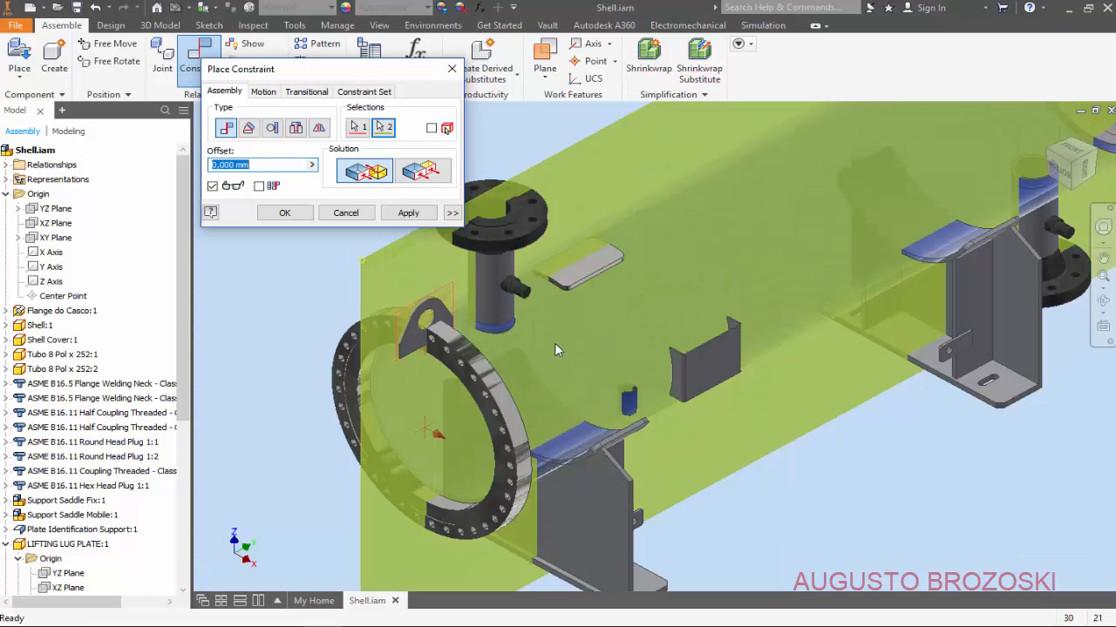
pyautogui.click(410, 214)
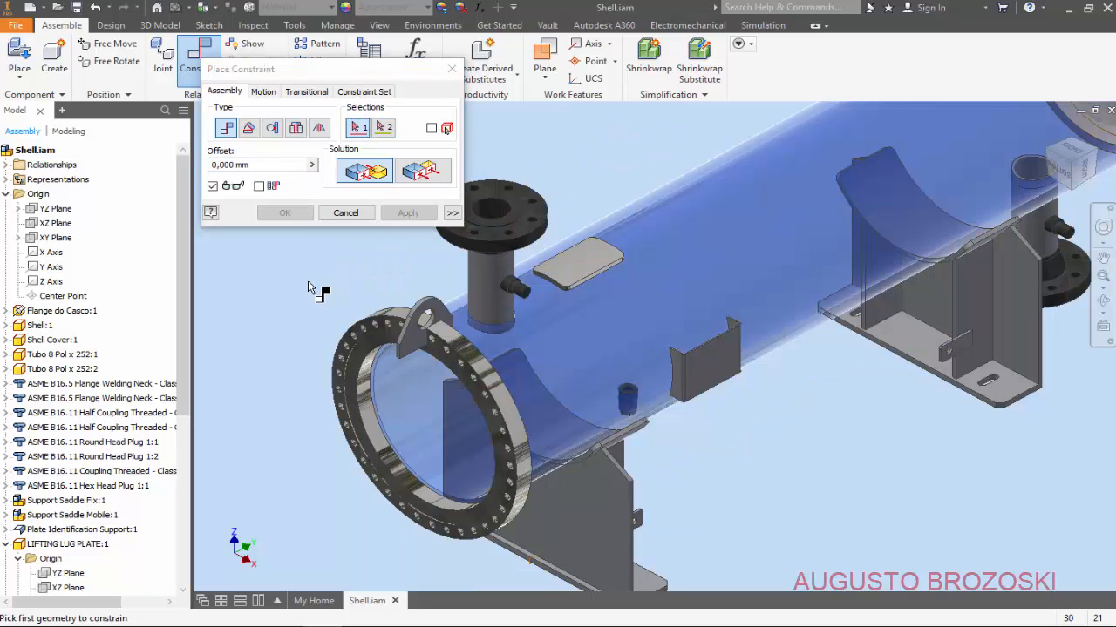
# Step: Constrain the lifting lug's YZ origin plane flush with the lifting lug plate's XZ origin plane at zero offset
pyautogui.scroll(-7, 84, 449)
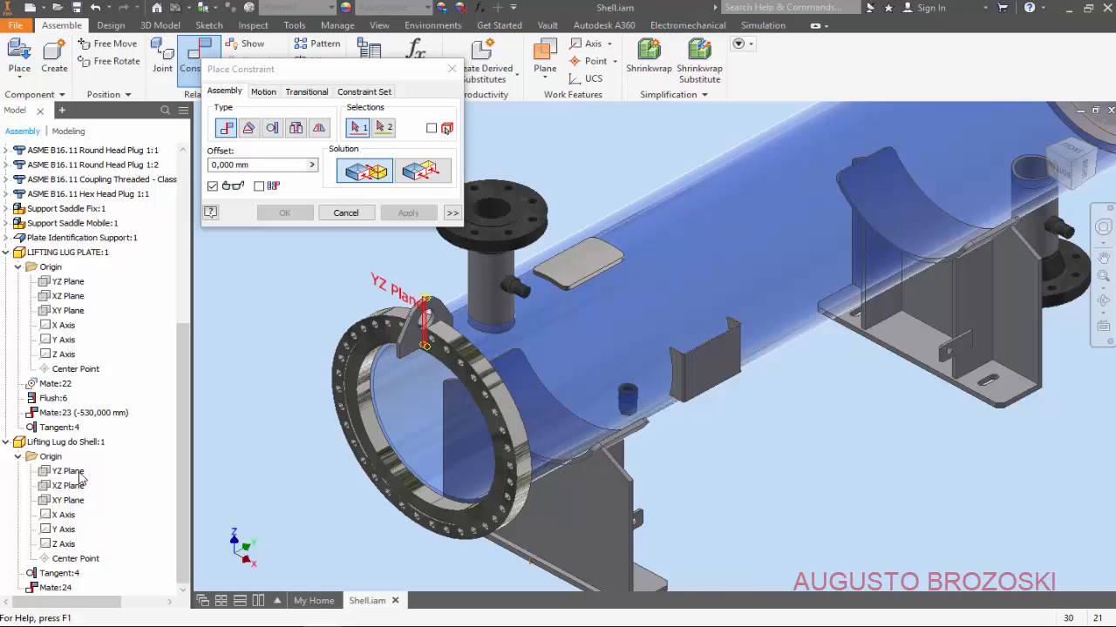
pyautogui.scroll(-3, 405, 327)
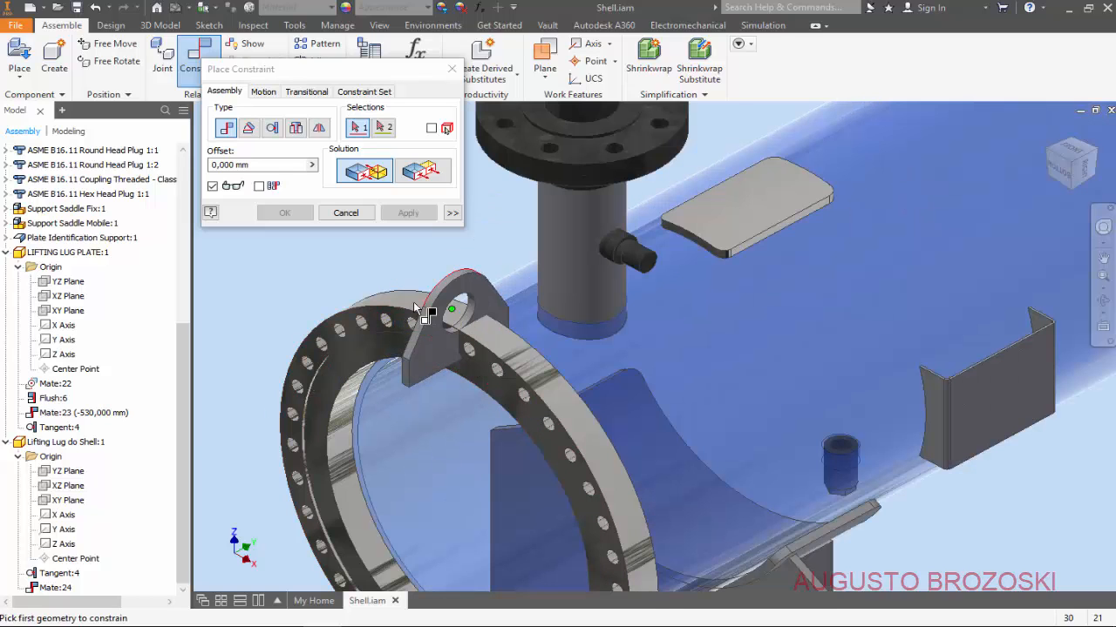
pyautogui.click(83, 472)
pyautogui.scroll(-5, 475, 346)
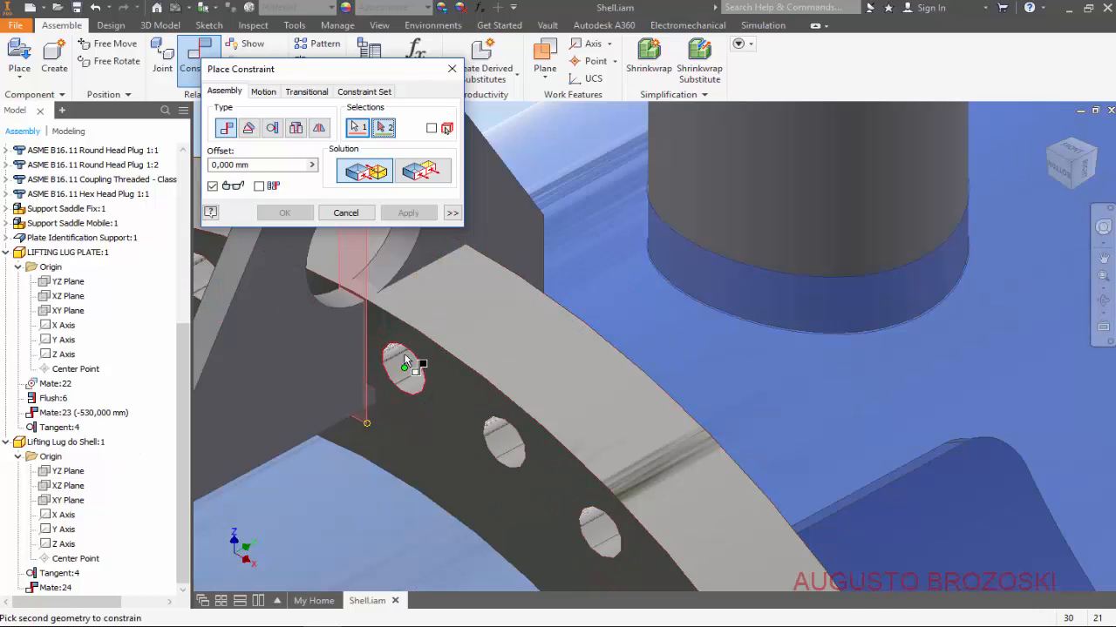
pyautogui.scroll(5, 411, 369)
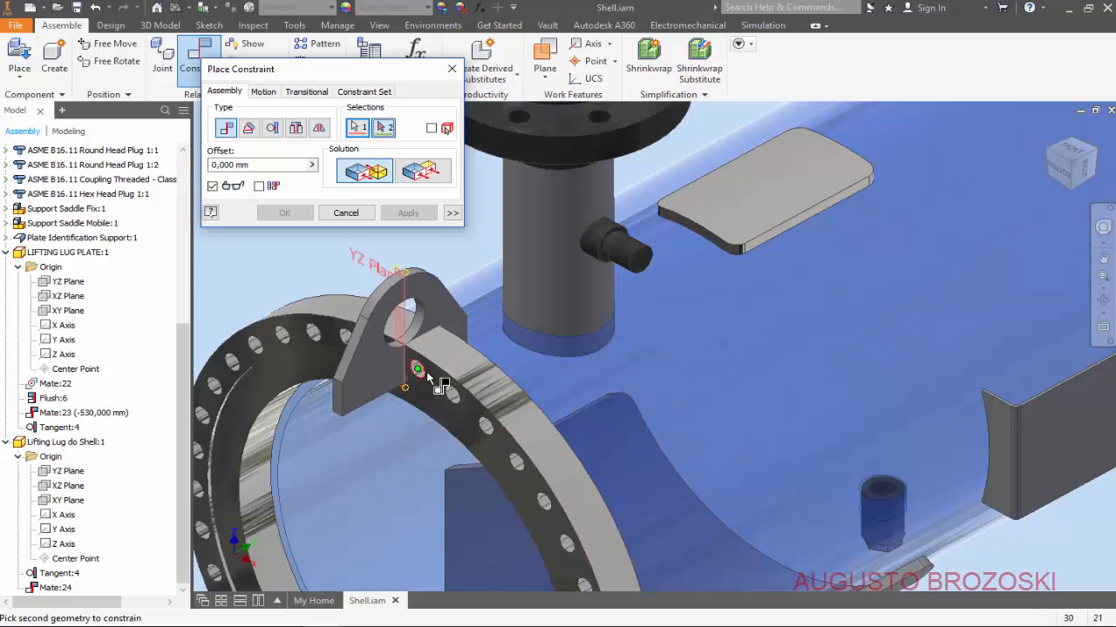
pyautogui.click(68, 298)
pyautogui.scroll(-3, 572, 307)
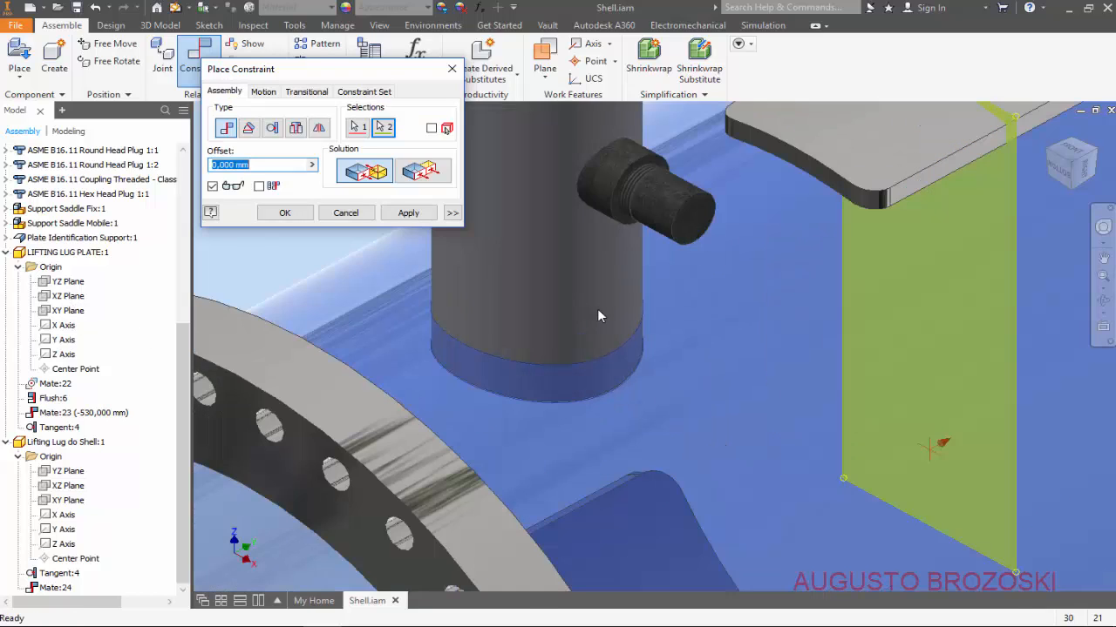
pyautogui.scroll(5, 598, 315)
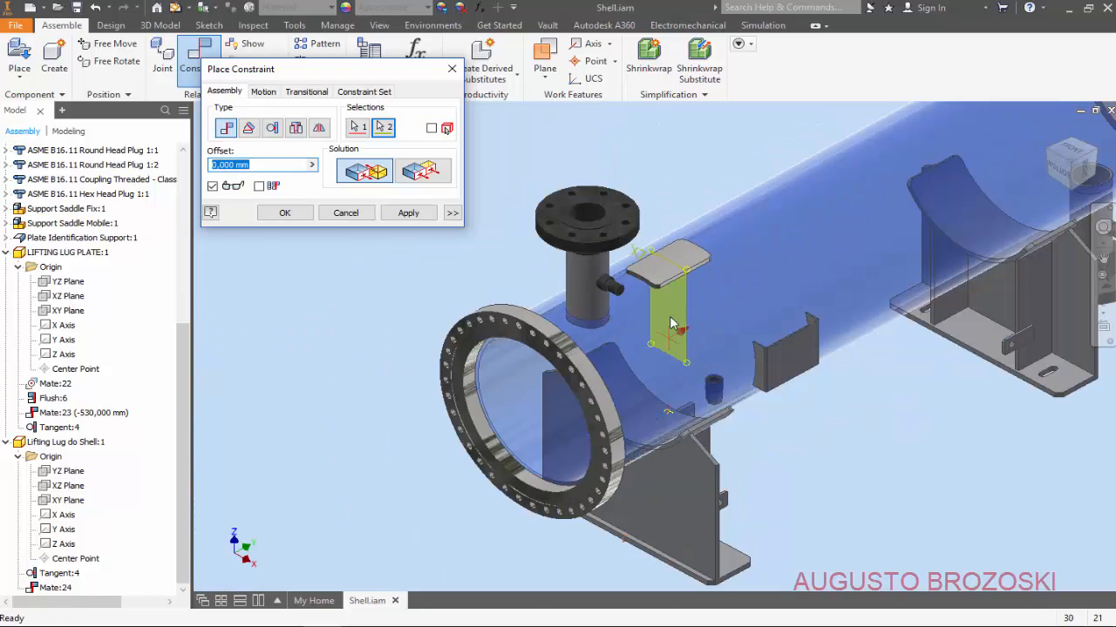
pyautogui.click(420, 172)
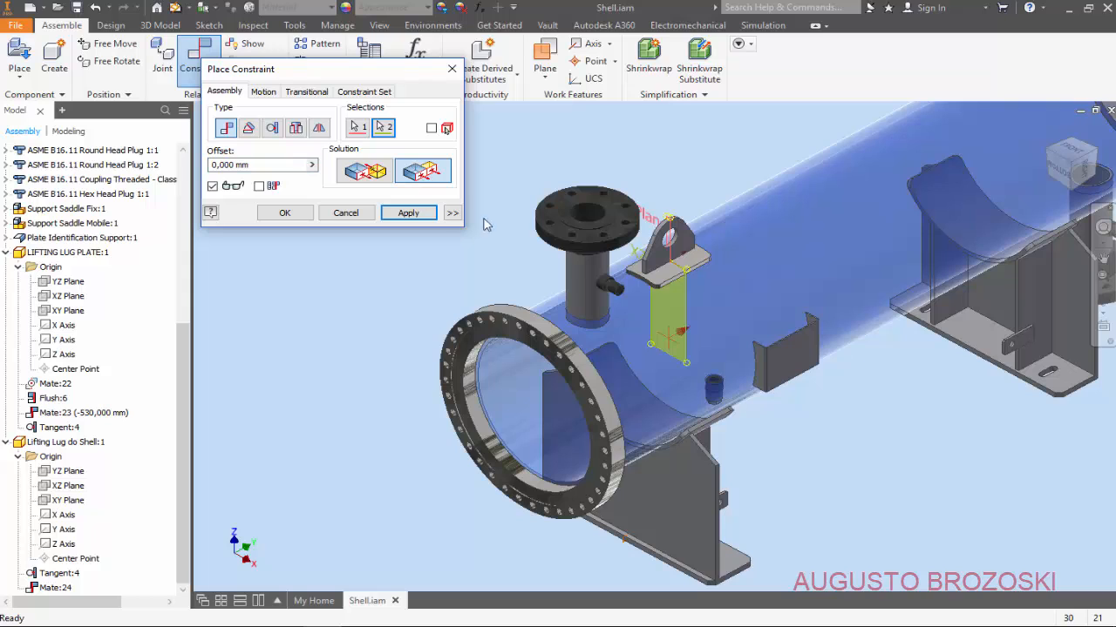
pyautogui.scroll(-4, 684, 253)
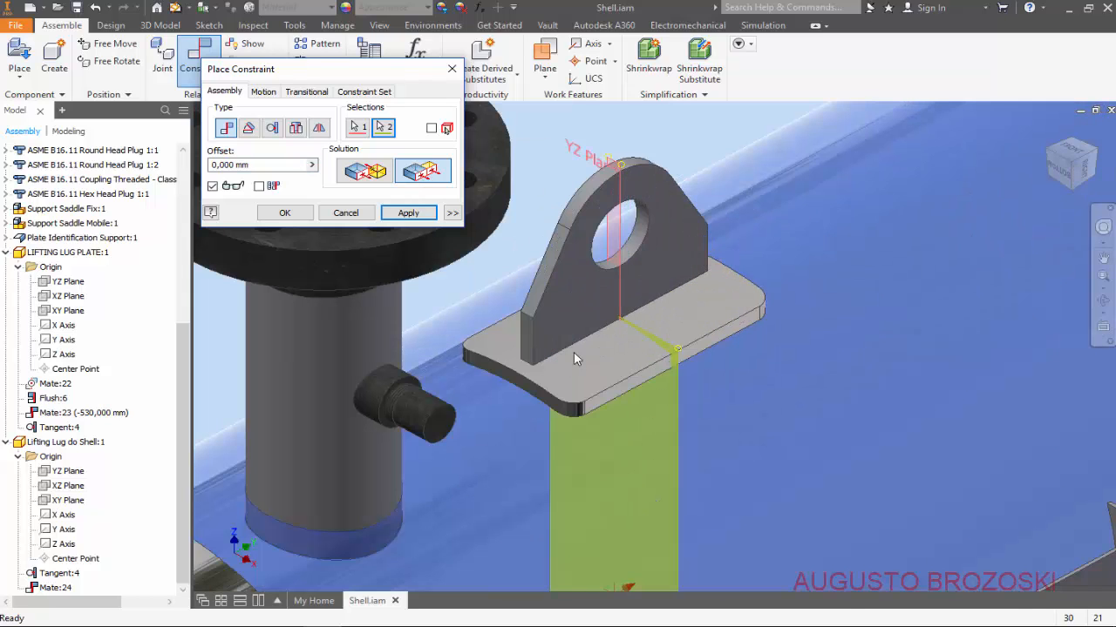
pyautogui.click(416, 215)
pyautogui.click(345, 212)
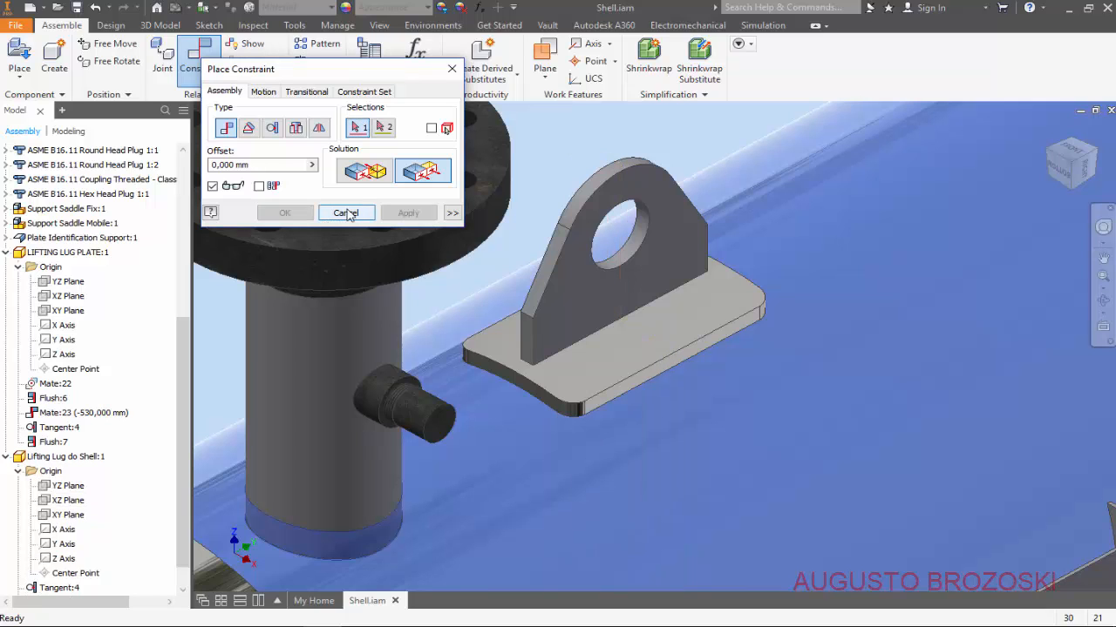
# Step: Return to the home view of the whole shell and save the assembly
pyautogui.scroll(5, 574, 344)
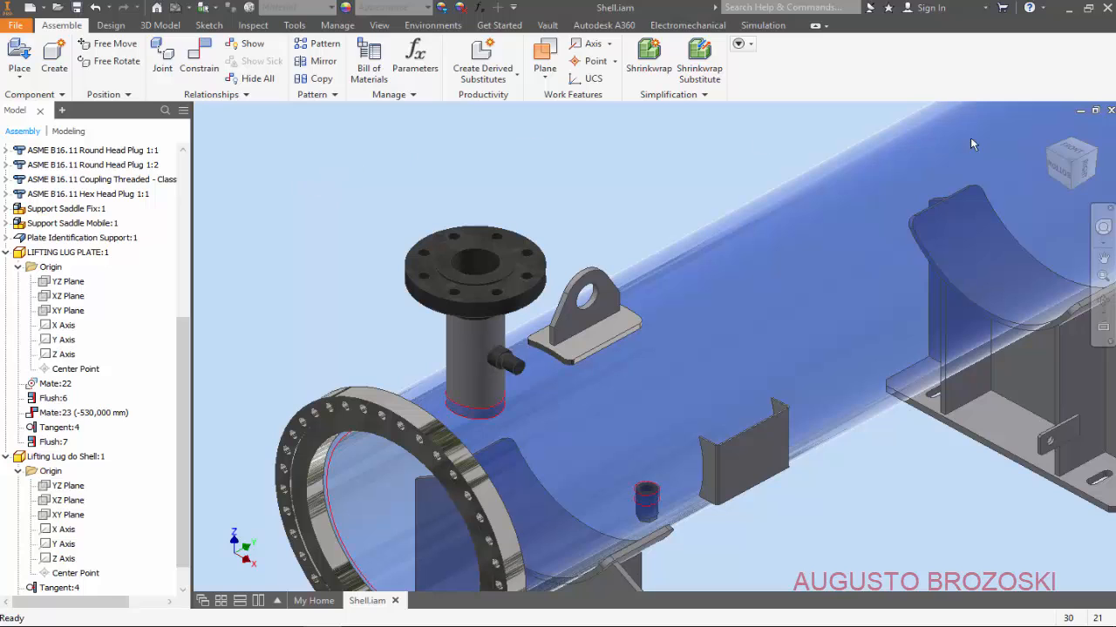
pyautogui.click(1052, 138)
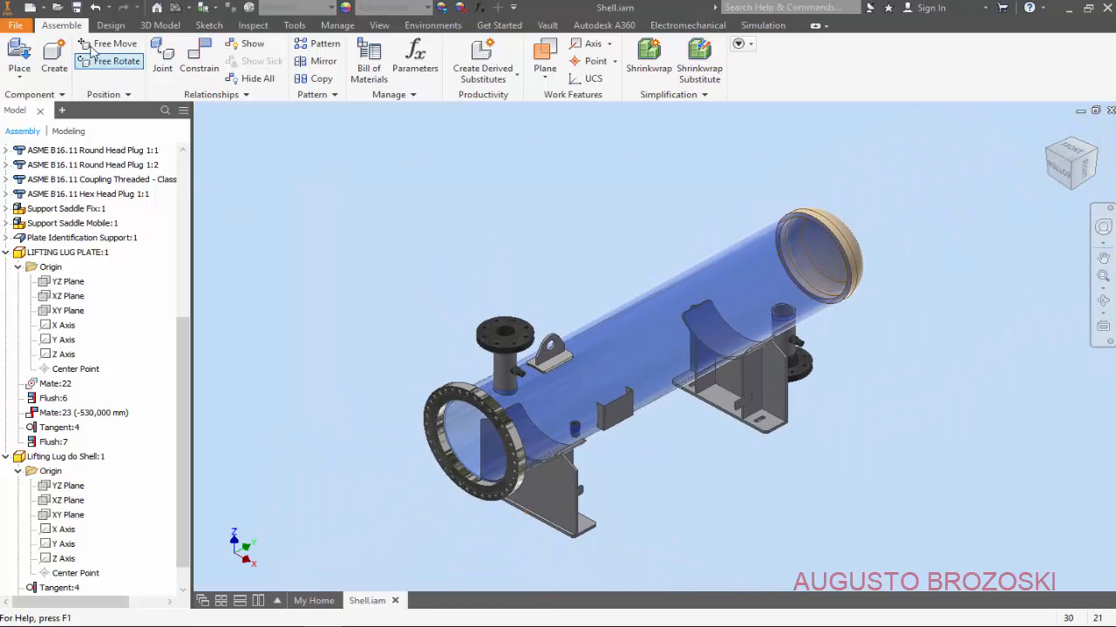
pyautogui.click(77, 8)
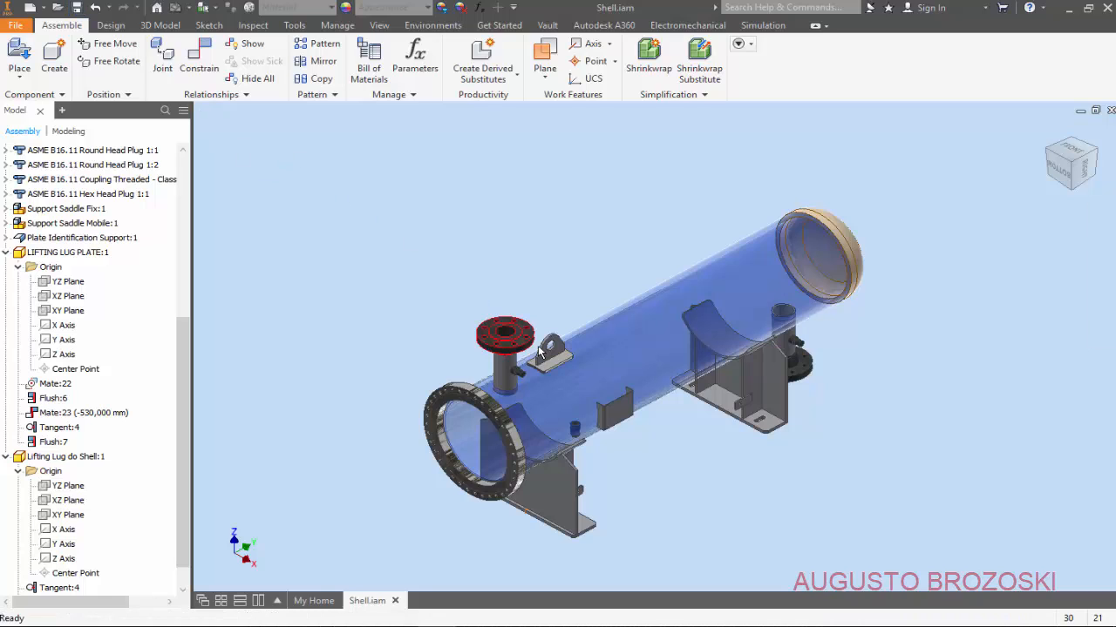
# Step: Set up a rectangular component pattern of the lifting lug and its plate, with the column direction along the lug's long bottom edge
pyautogui.click(307, 48)
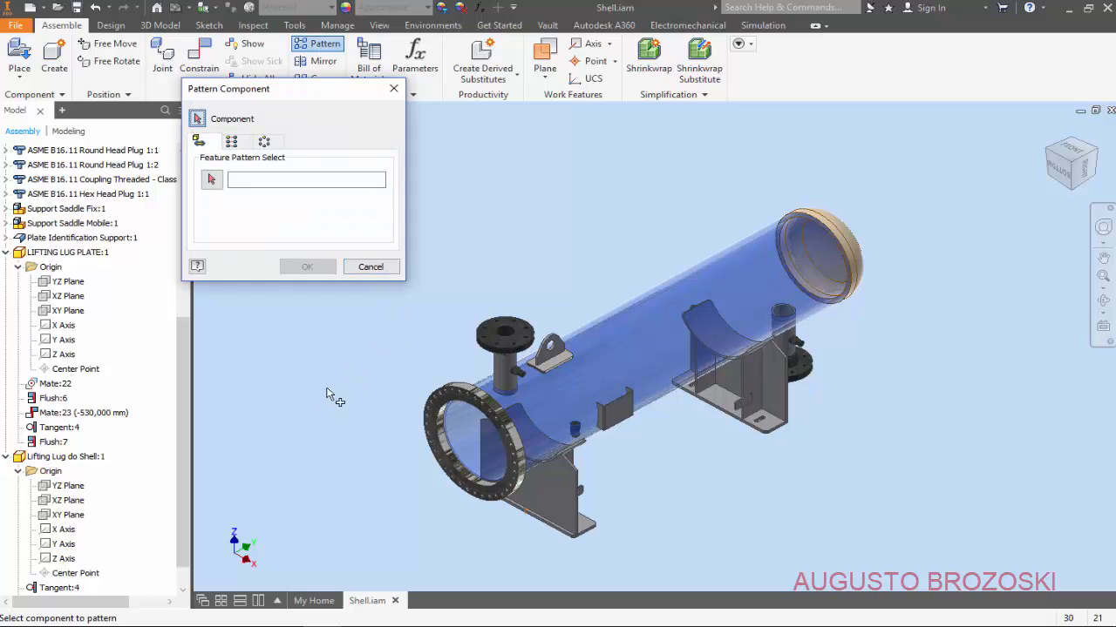
pyautogui.scroll(5, 577, 356)
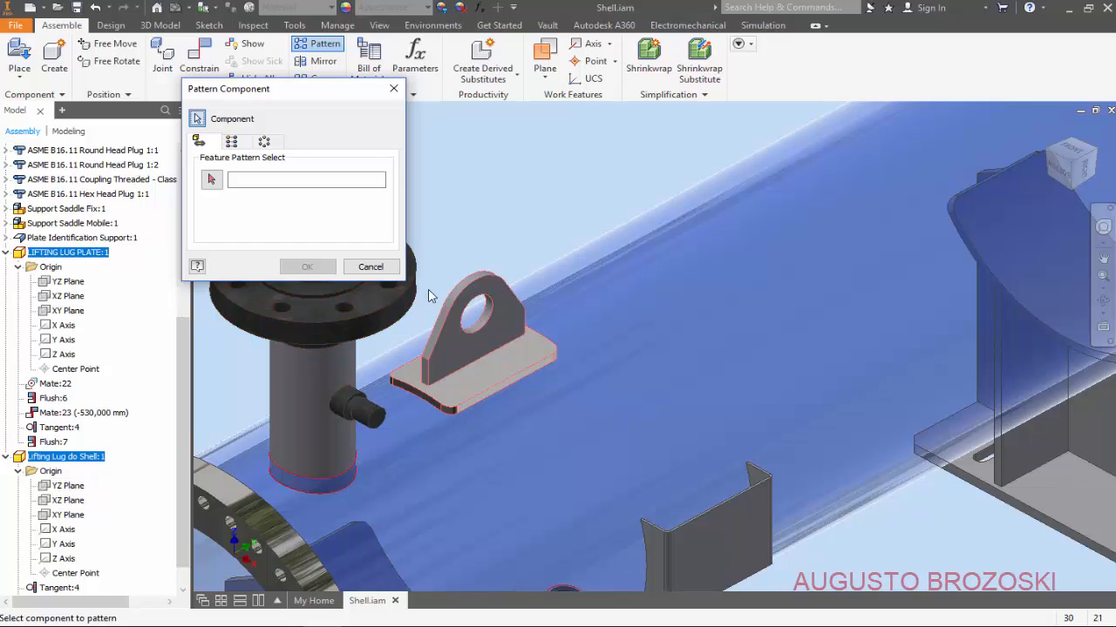
pyautogui.click(232, 144)
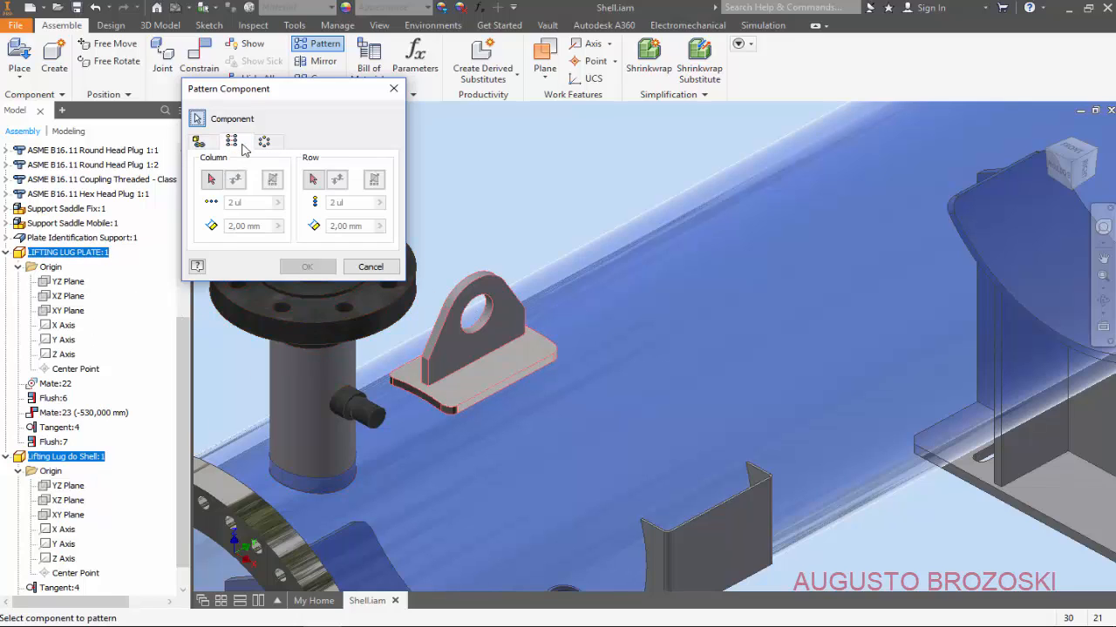
pyautogui.click(212, 181)
pyautogui.scroll(-5, 488, 381)
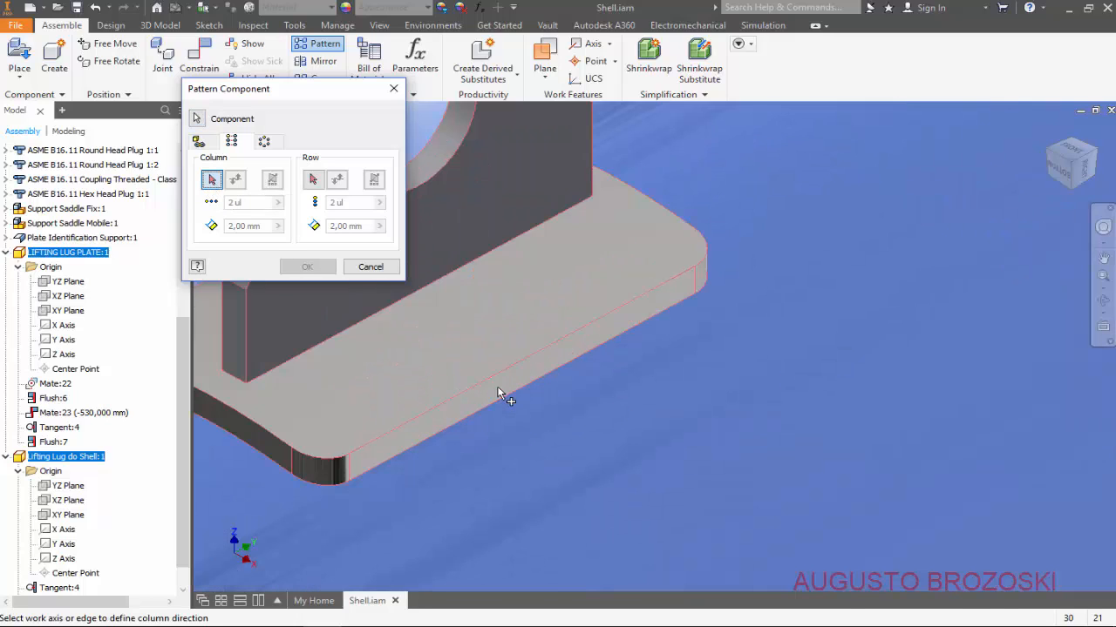
pyautogui.scroll(4, 506, 387)
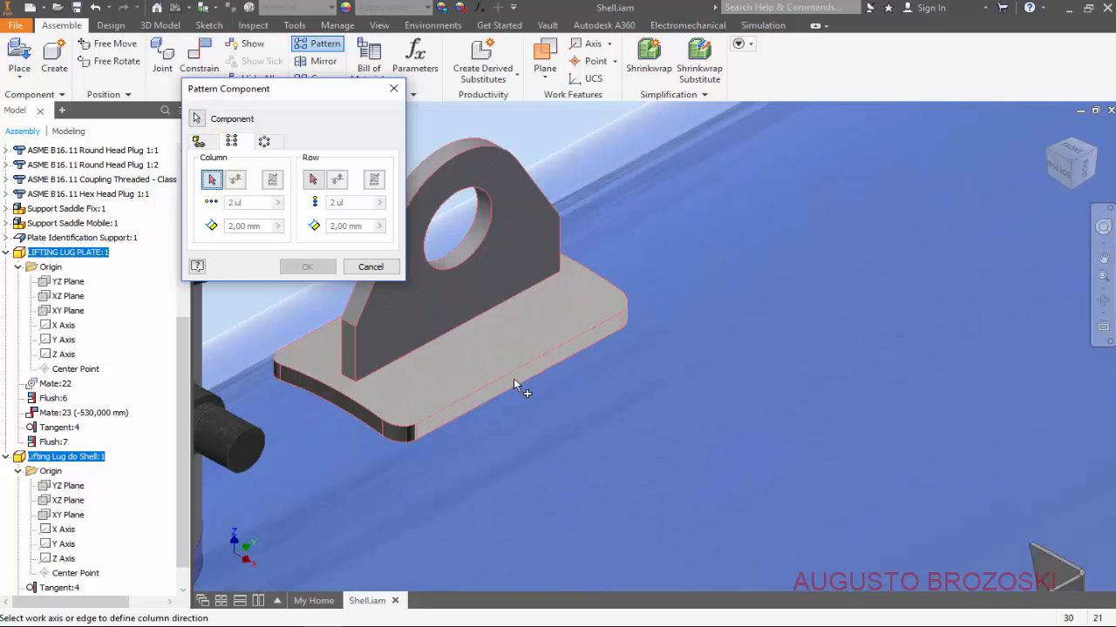
pyautogui.click(490, 309)
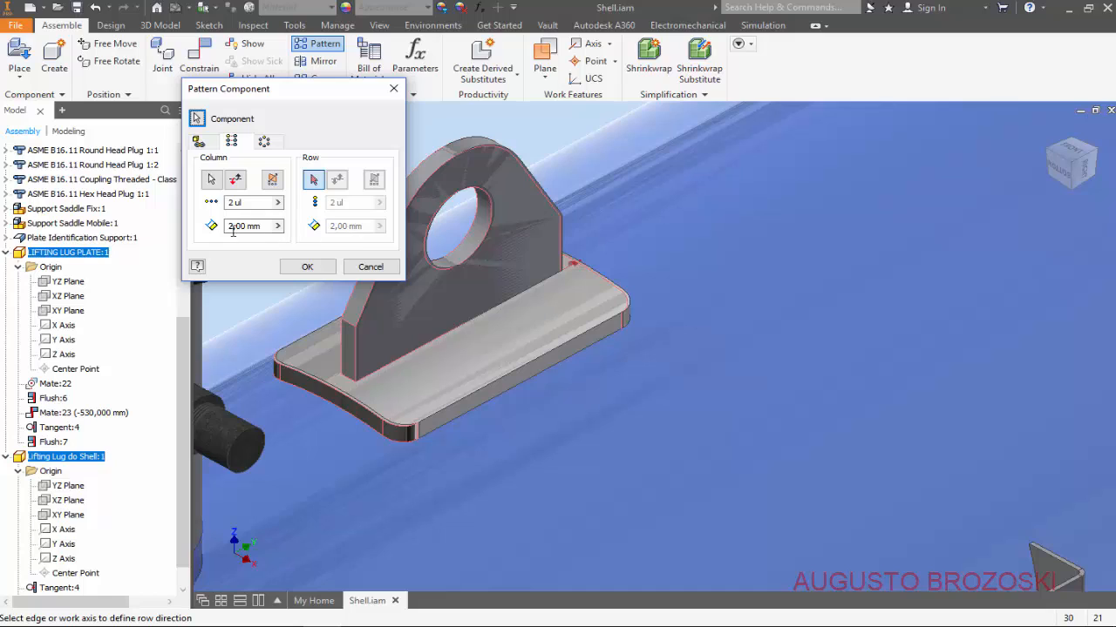
# Step: Set the column spacing to 1400 mm for two instances, complete the lifting lug pattern along the shell and save the assembly
pyautogui.click(233, 229)
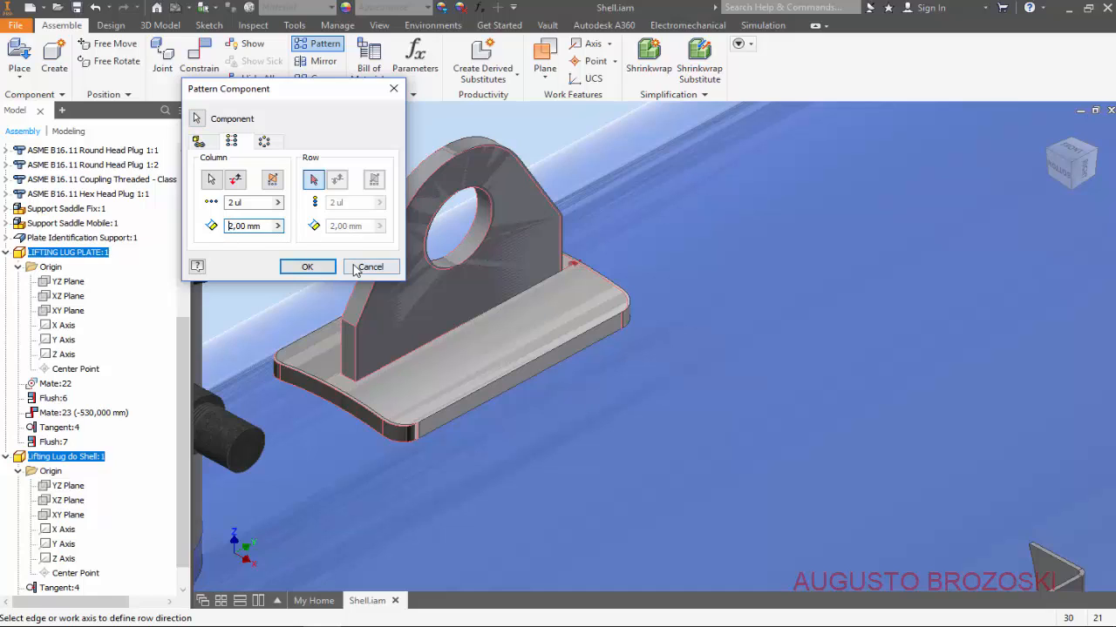
pyautogui.write('1400')
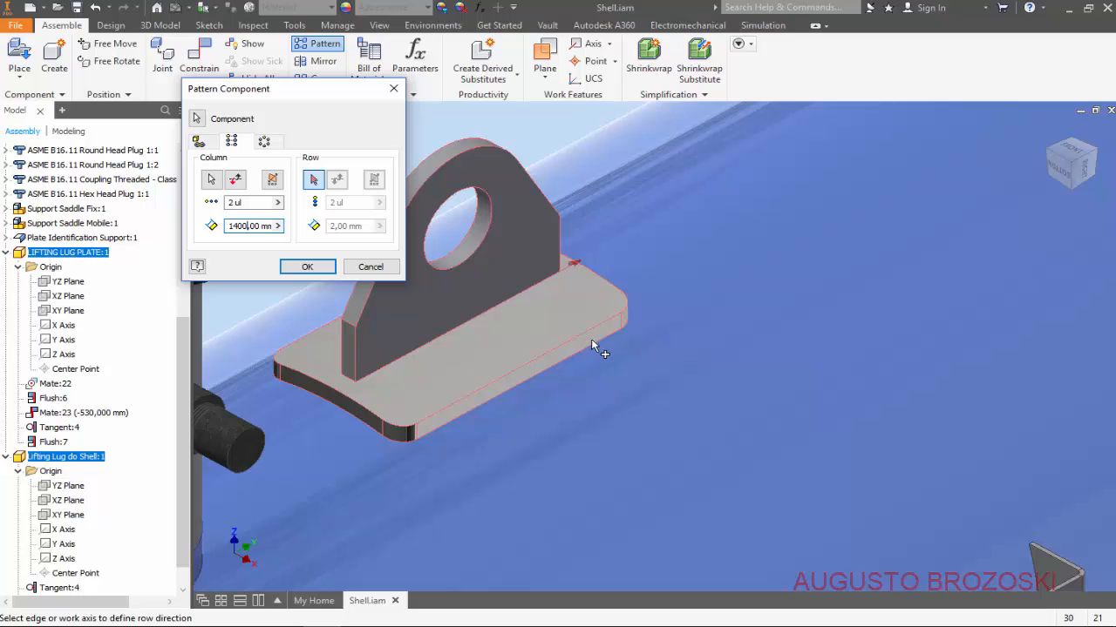
pyautogui.click(1050, 131)
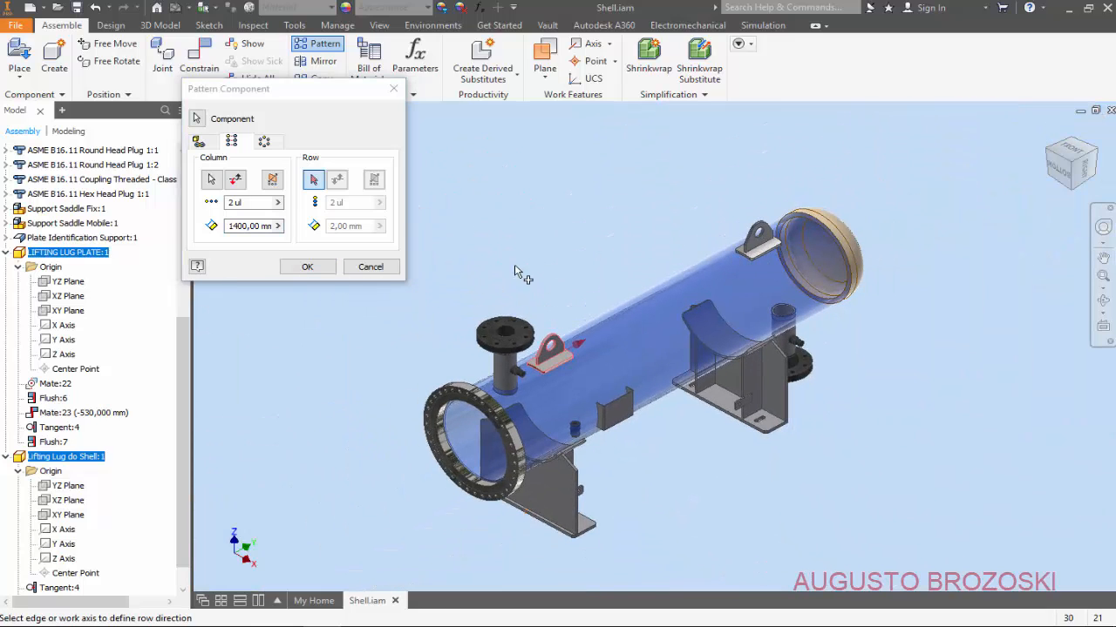
pyautogui.click(305, 267)
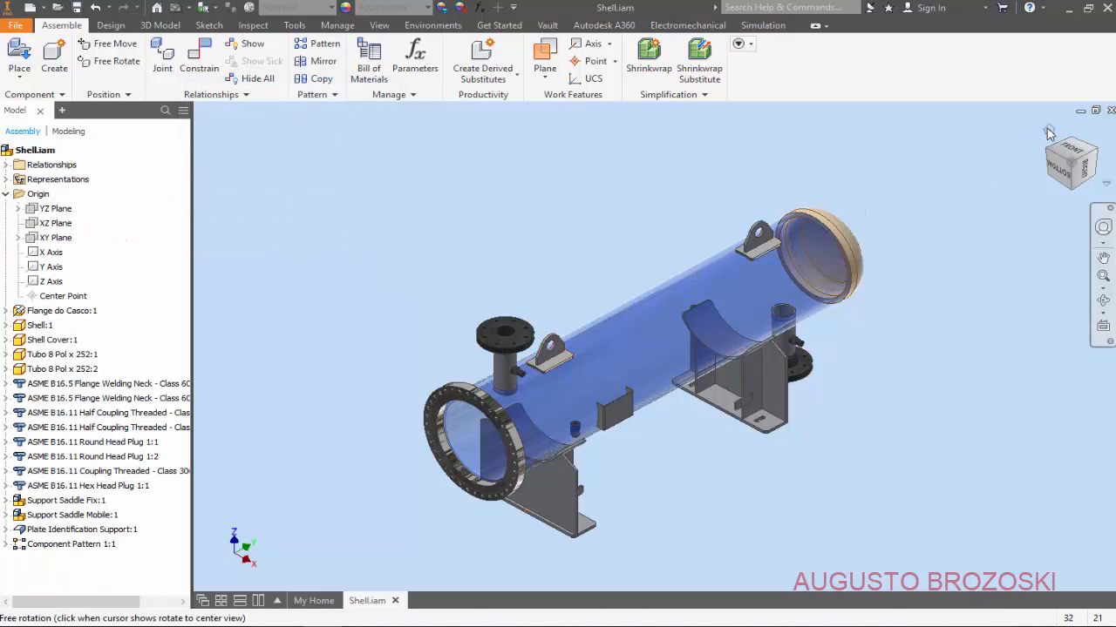
pyautogui.click(76, 8)
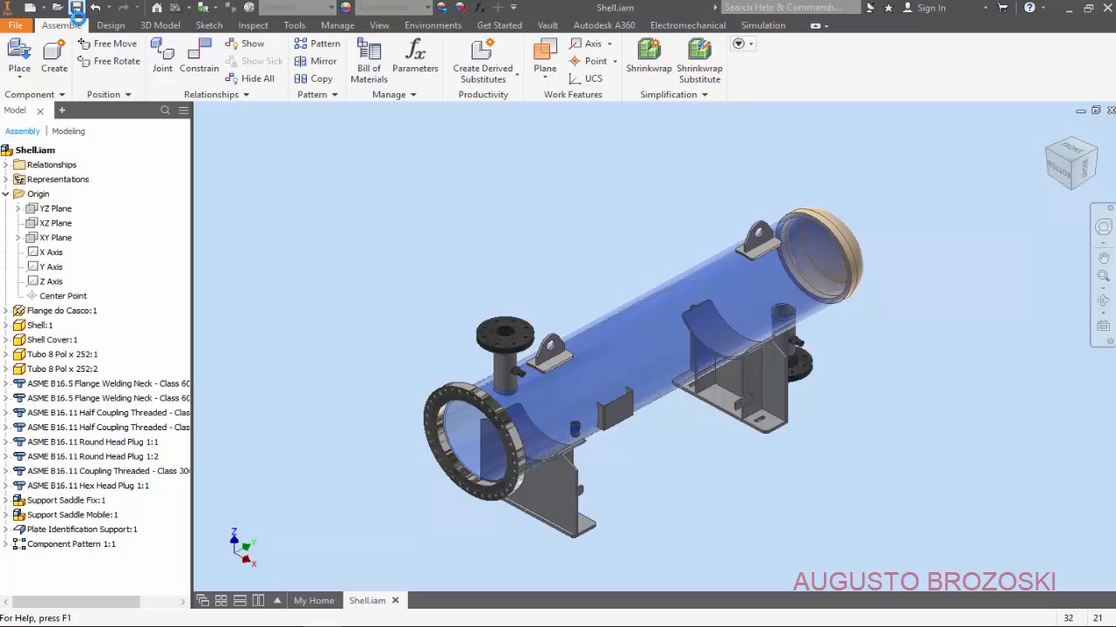